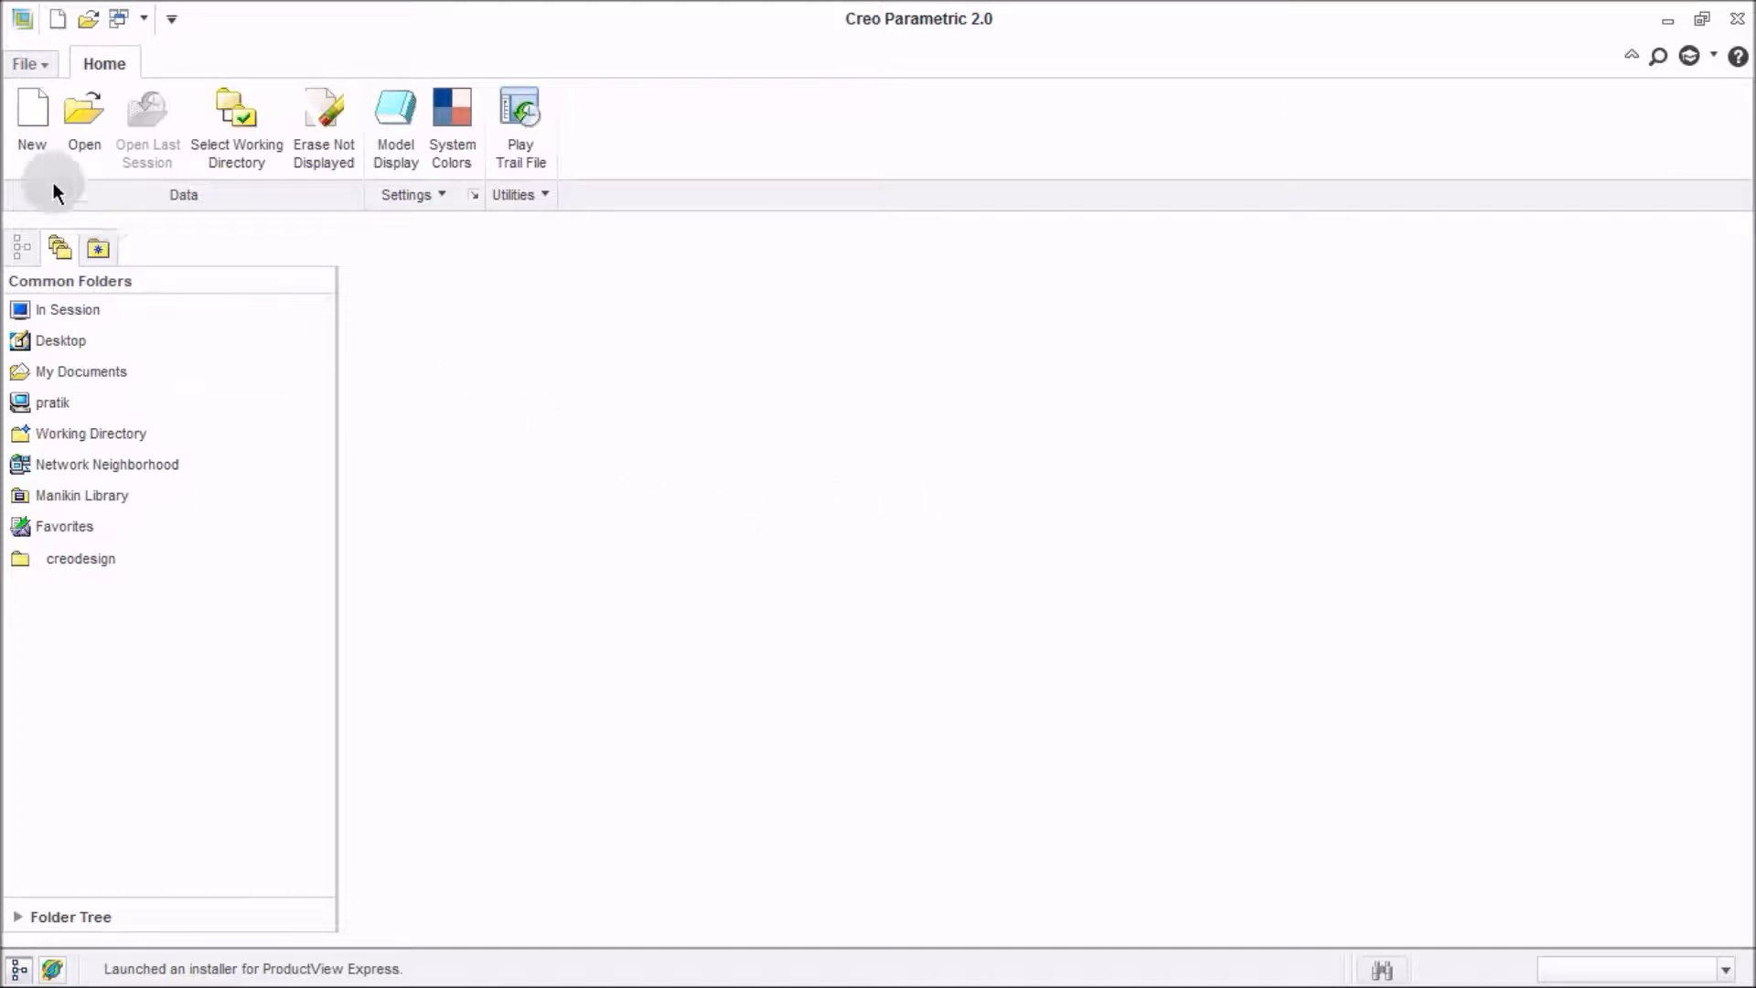
Create a new solid part named mass with the default template turned off.
click(32, 119)
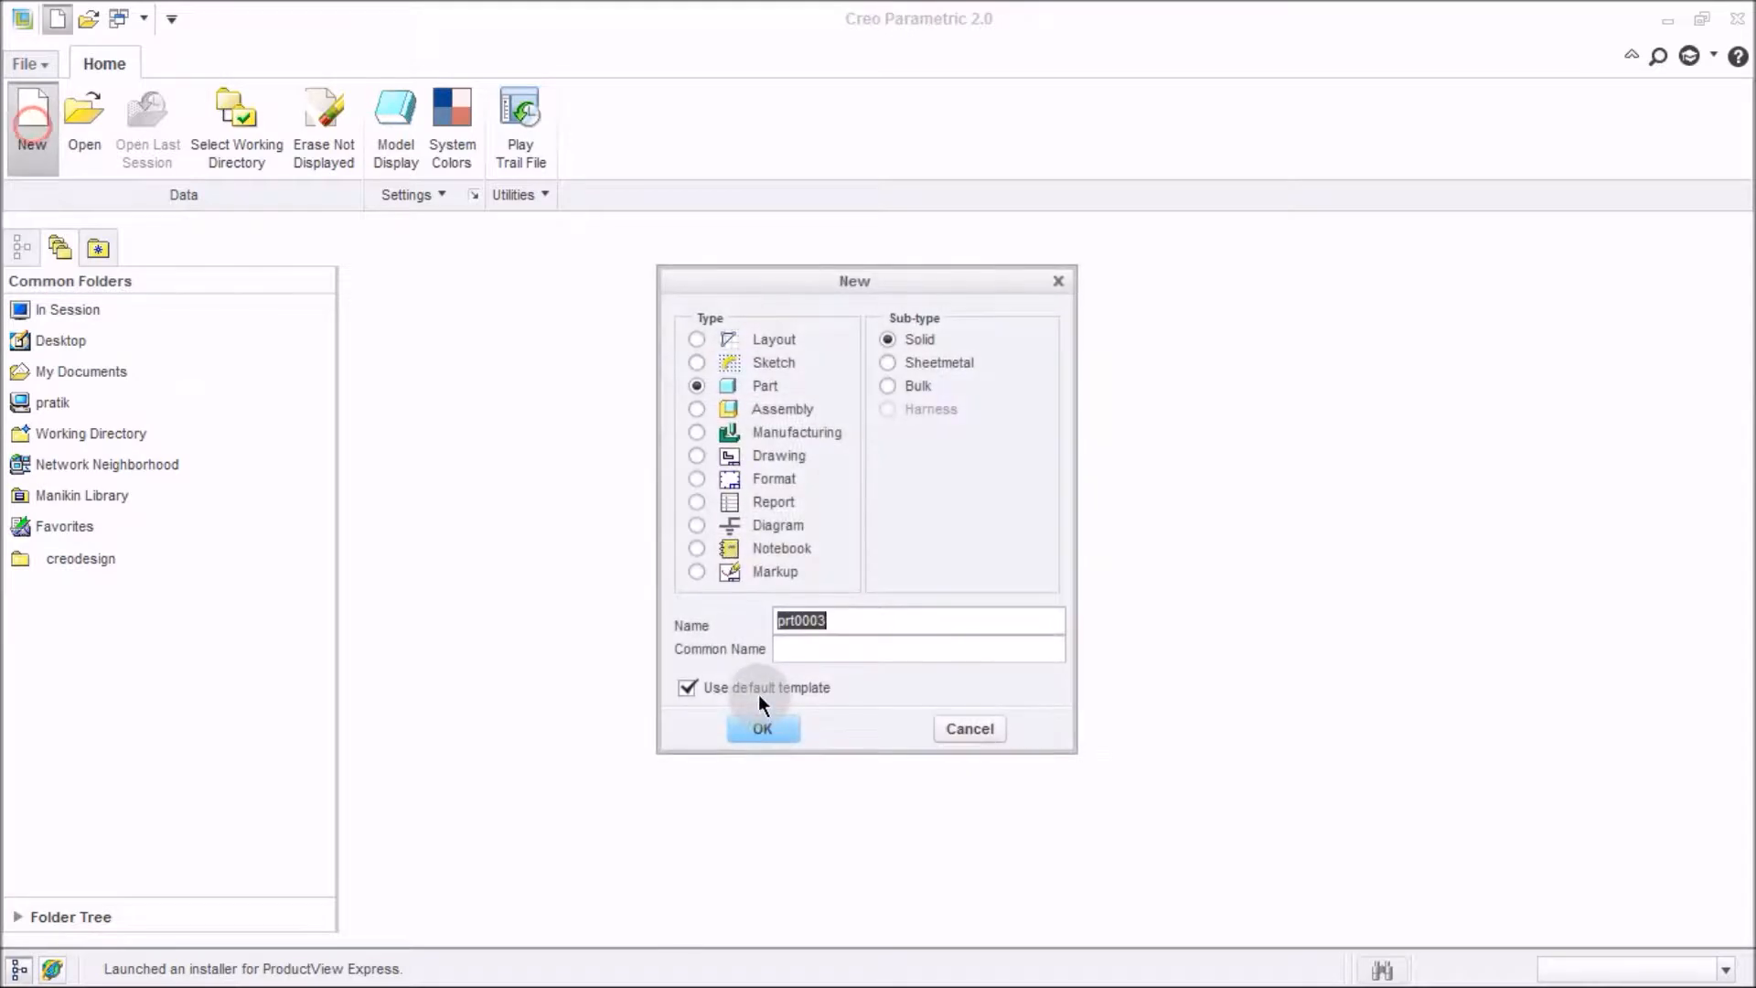
click(759, 691)
drag(843, 621, 710, 593)
text(mass1)
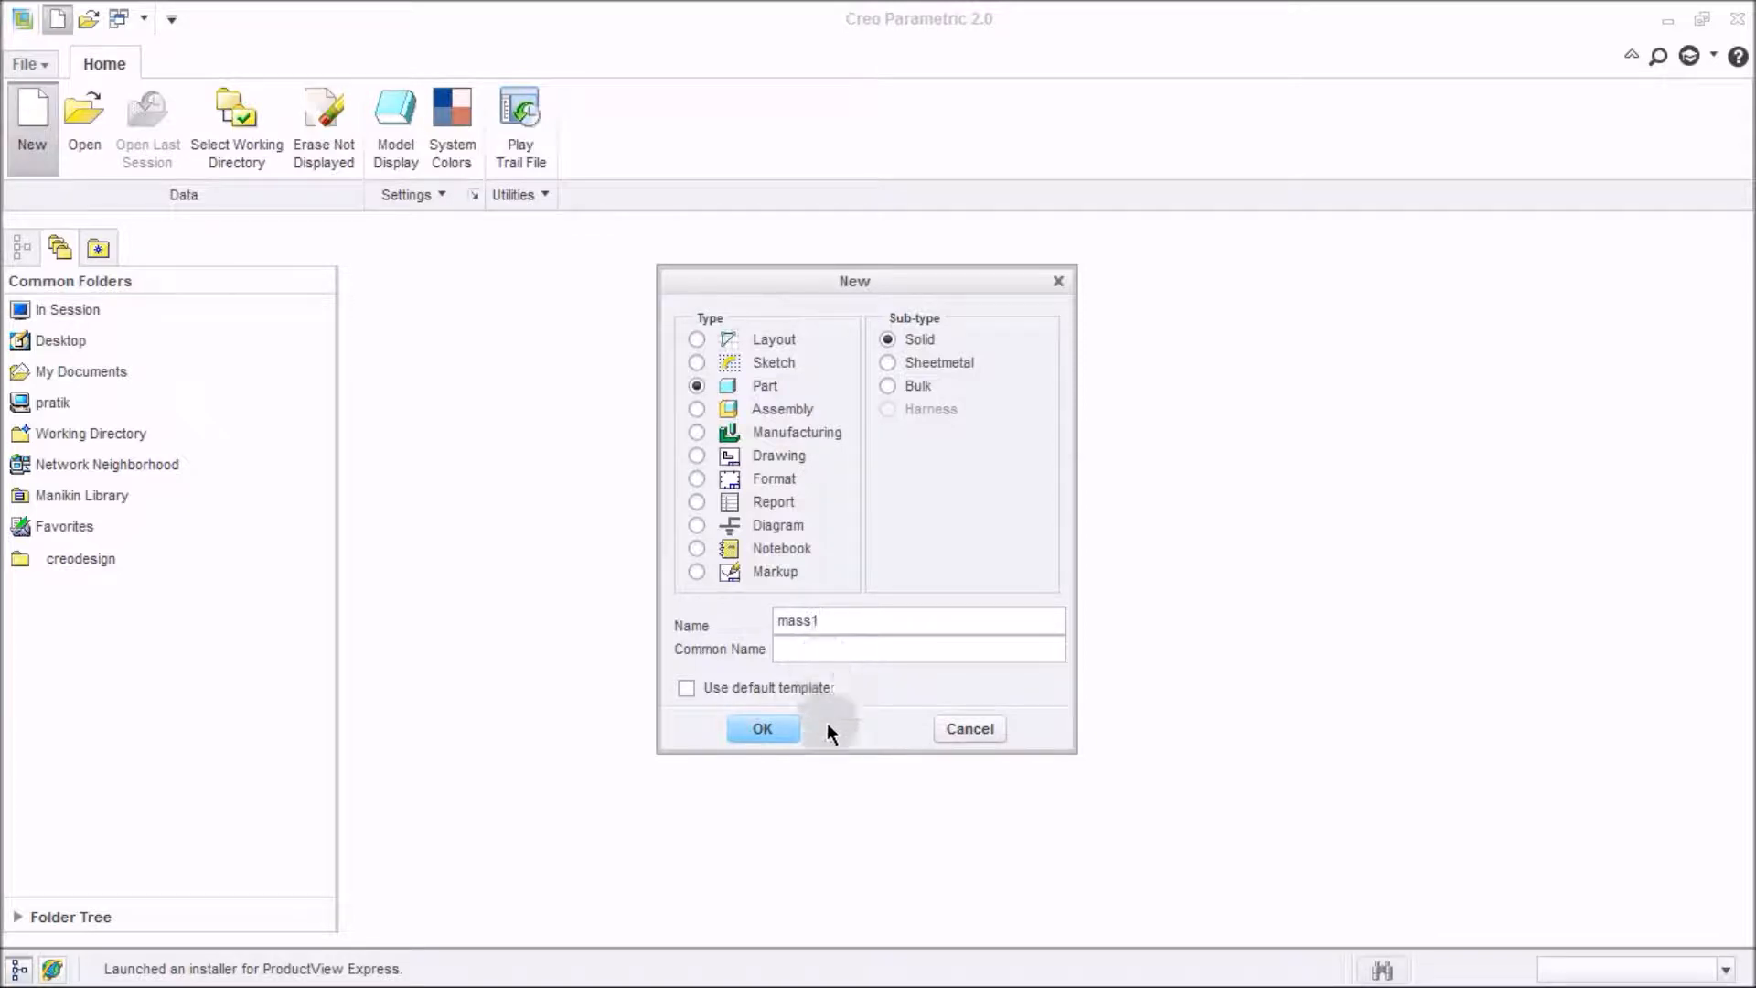
click(762, 729)
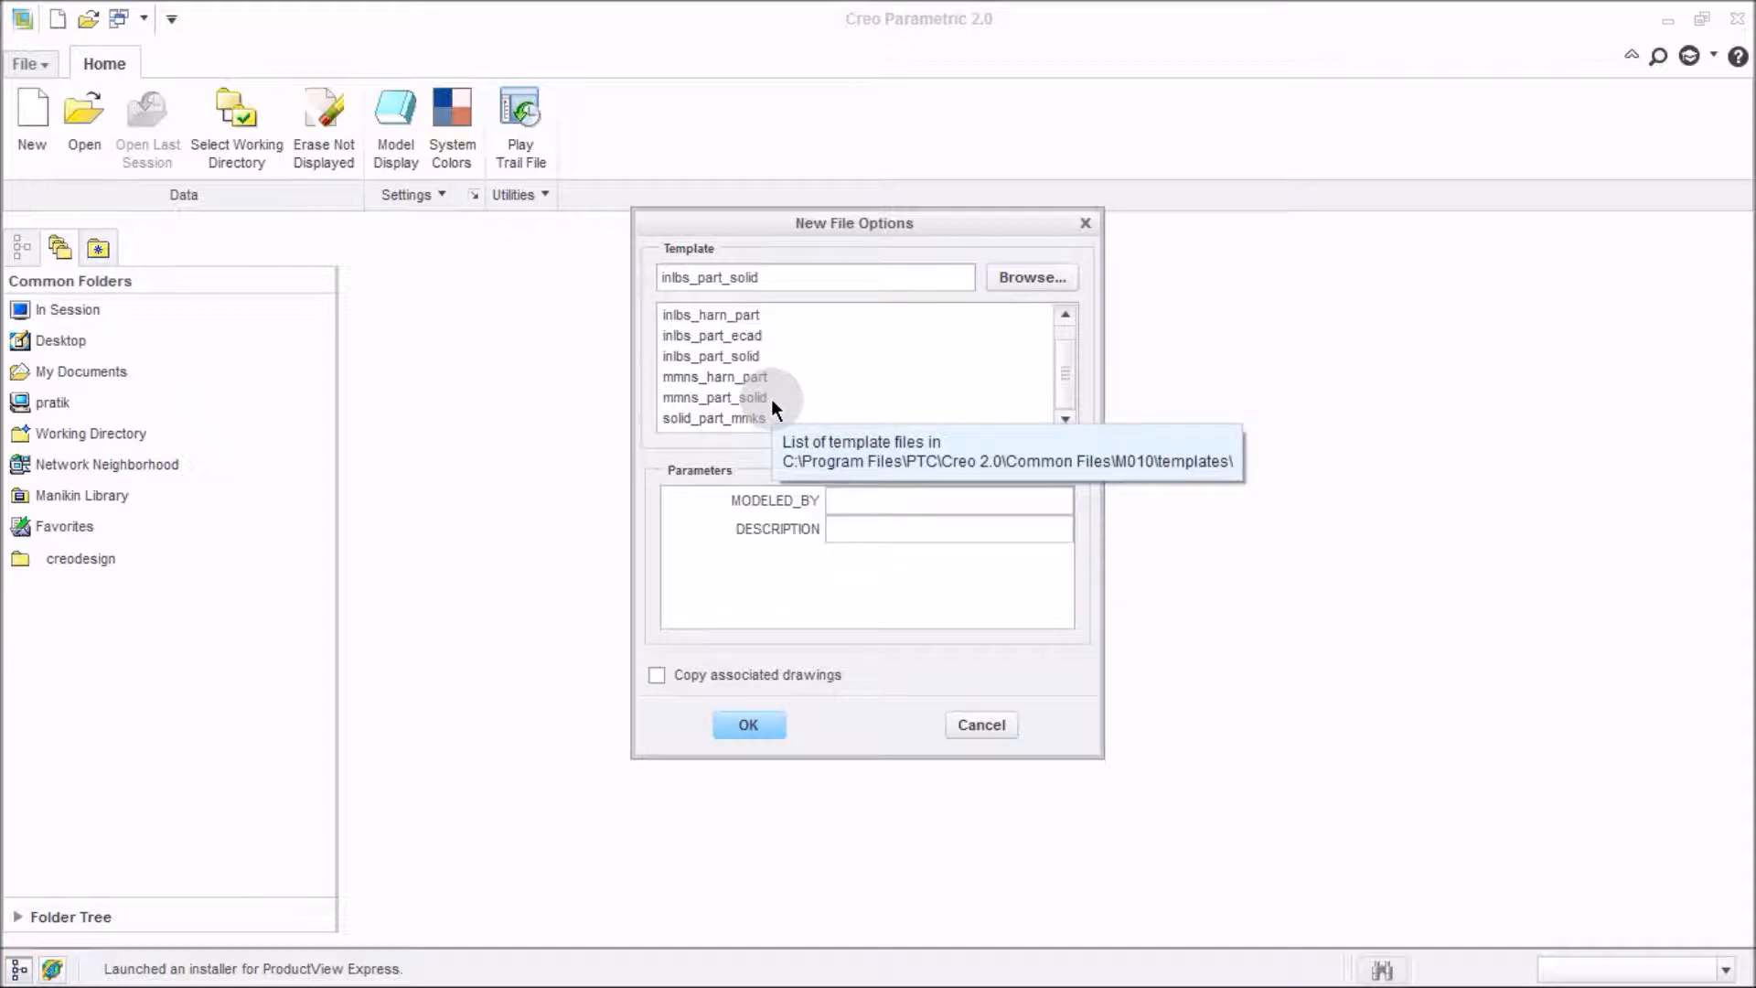
Choose the mmns_part_solid template for the new part.
click(771, 399)
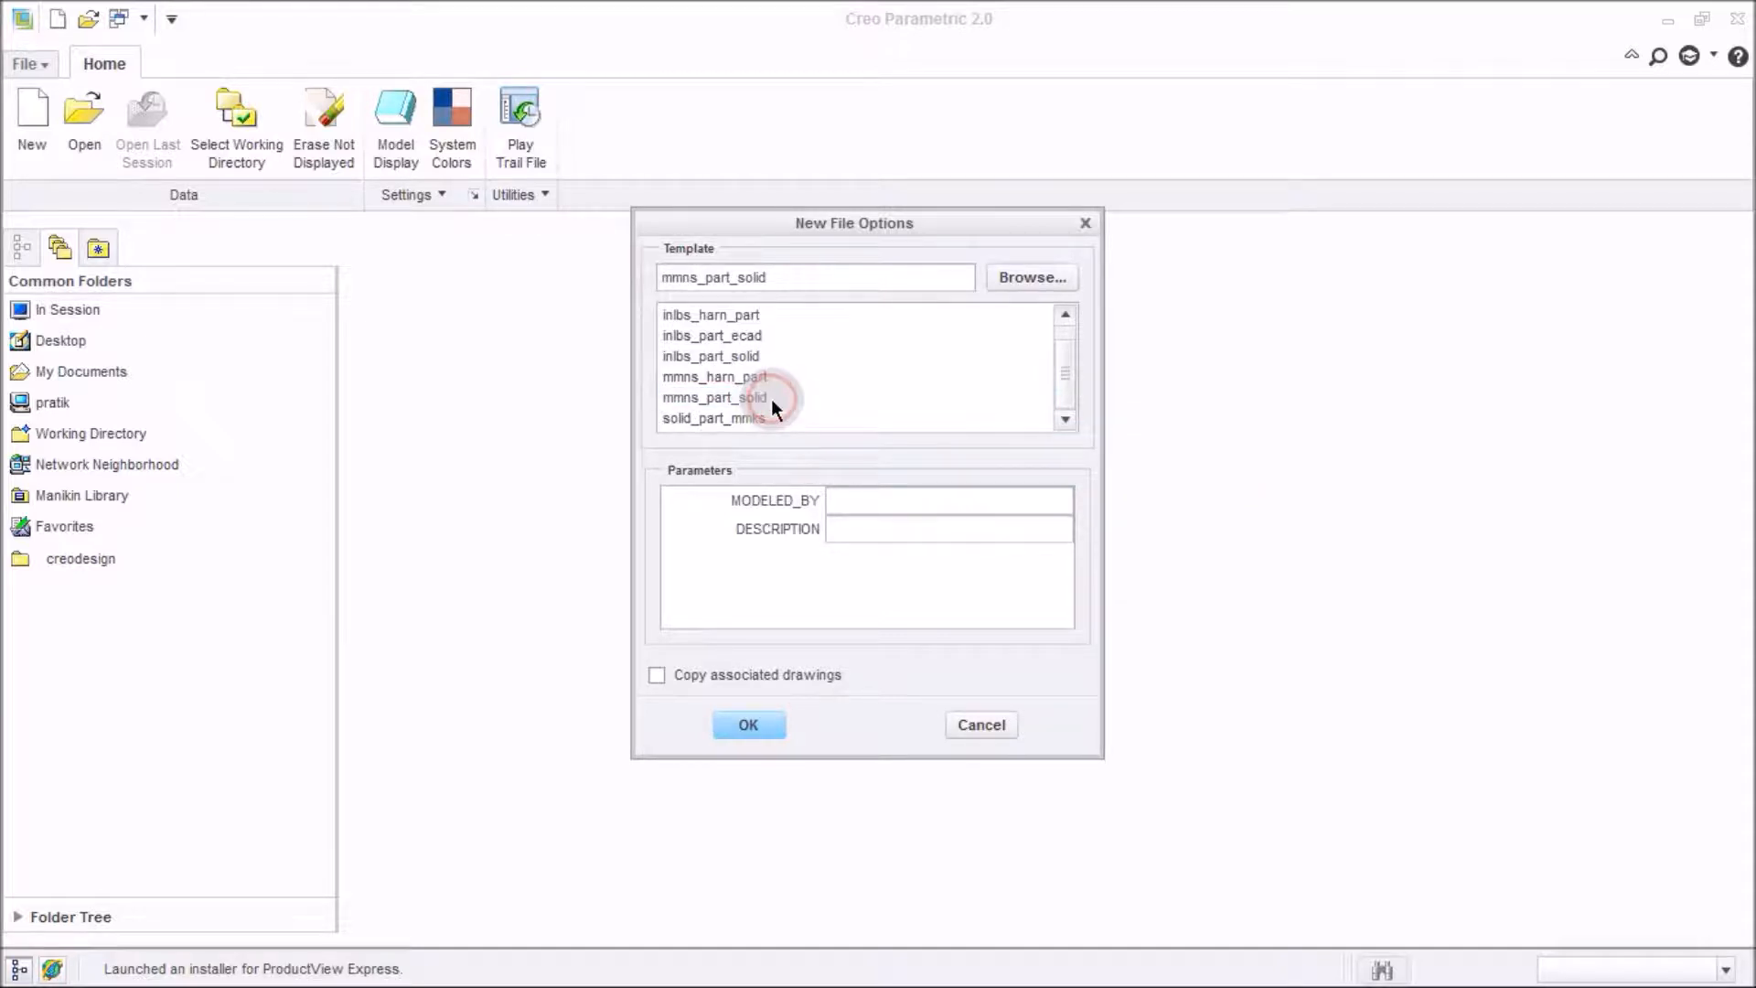
double_click(771, 399)
mouse_move(834, 475)
middle_down()
mouse_move(820, 557)
mouse_move(826, 451)
middle_up()
middle_drag(931, 474, 1030, 506)
Start an Extrude and sketch on the FRONT plane.
click(653, 128)
middle_drag(925, 522, 1050, 408)
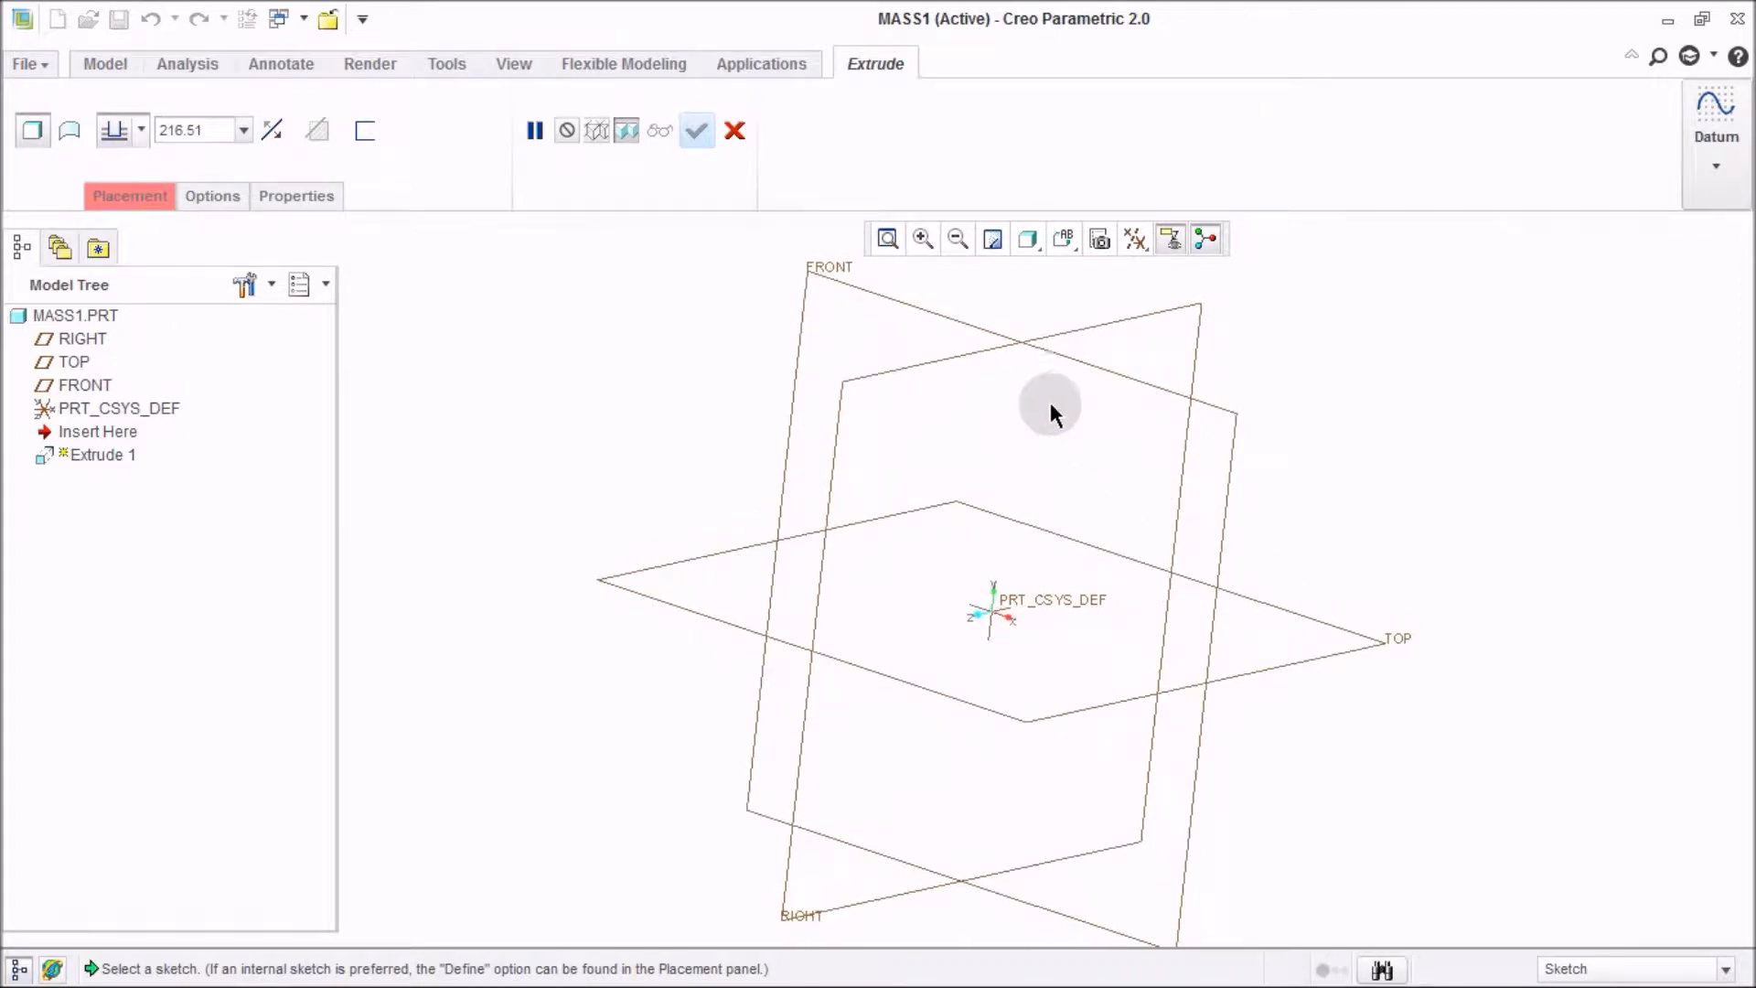
click(925, 309)
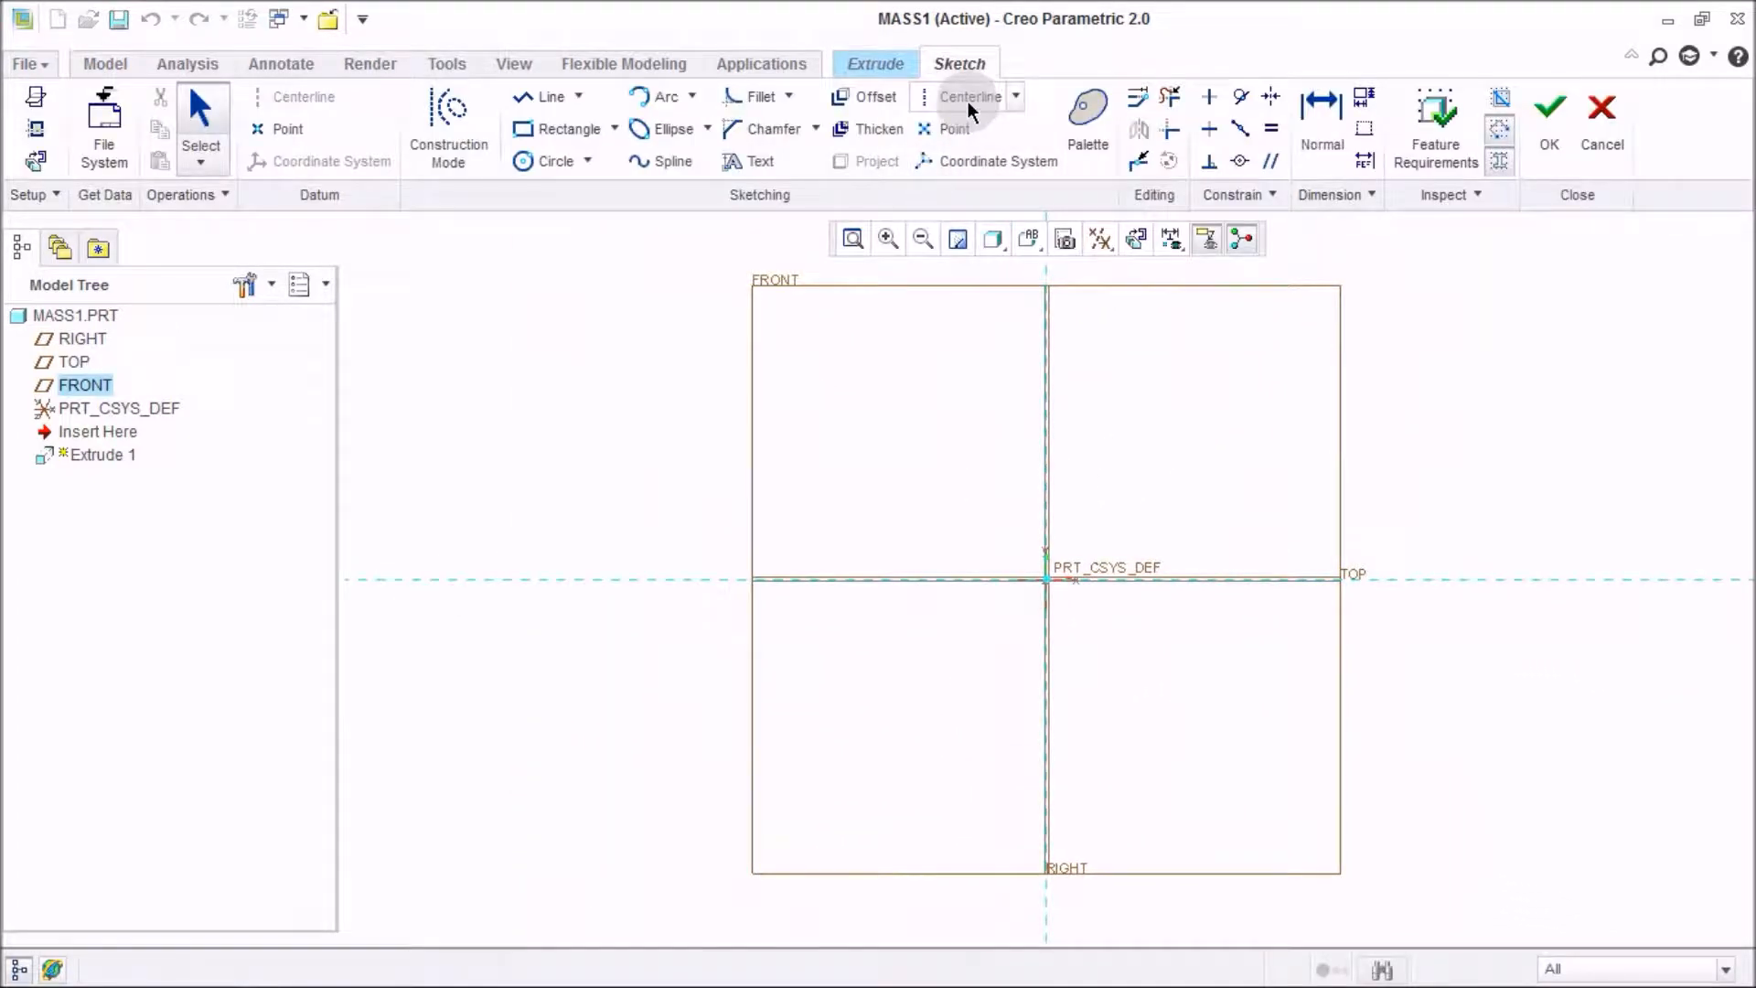
Draw a vertical and a horizontal centerline through the sketch origin.
click(971, 96)
click(1043, 392)
click(1043, 526)
click(1109, 576)
click(1198, 577)
middle_click(1157, 454)
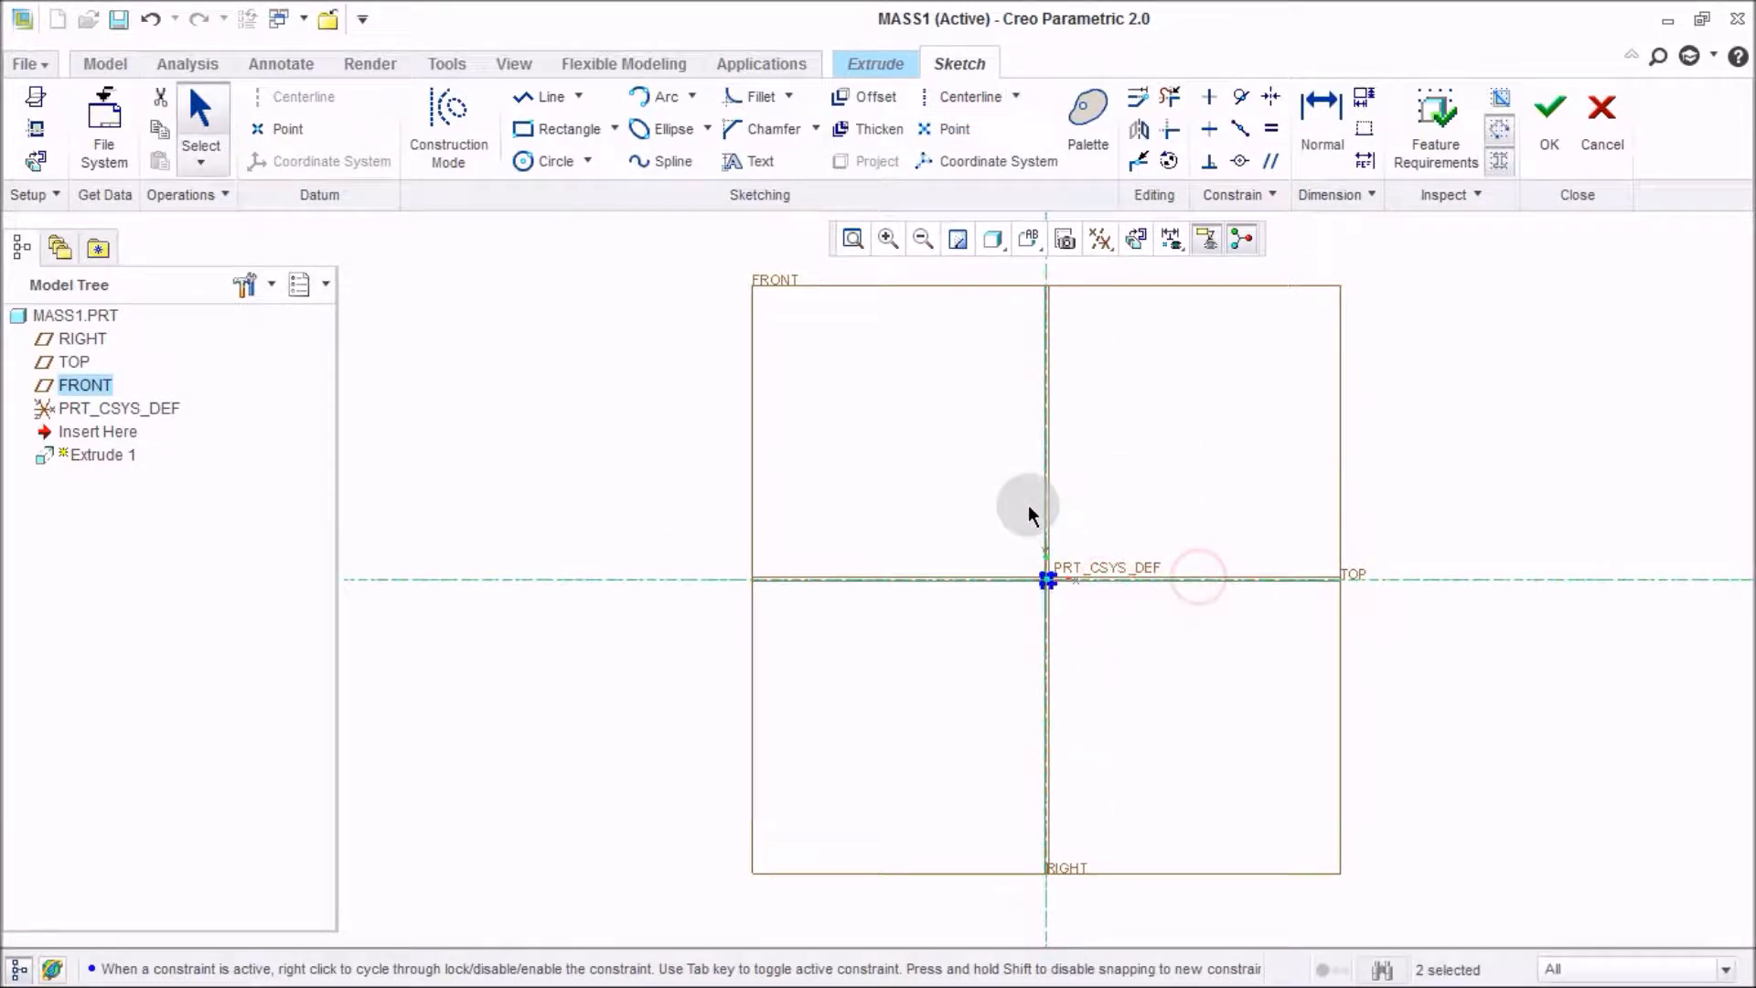
Sketch a rectangle centred on the origin, about 72 by 58.
scroll(951, 585, down, 4)
scroll(919, 590, up, 4)
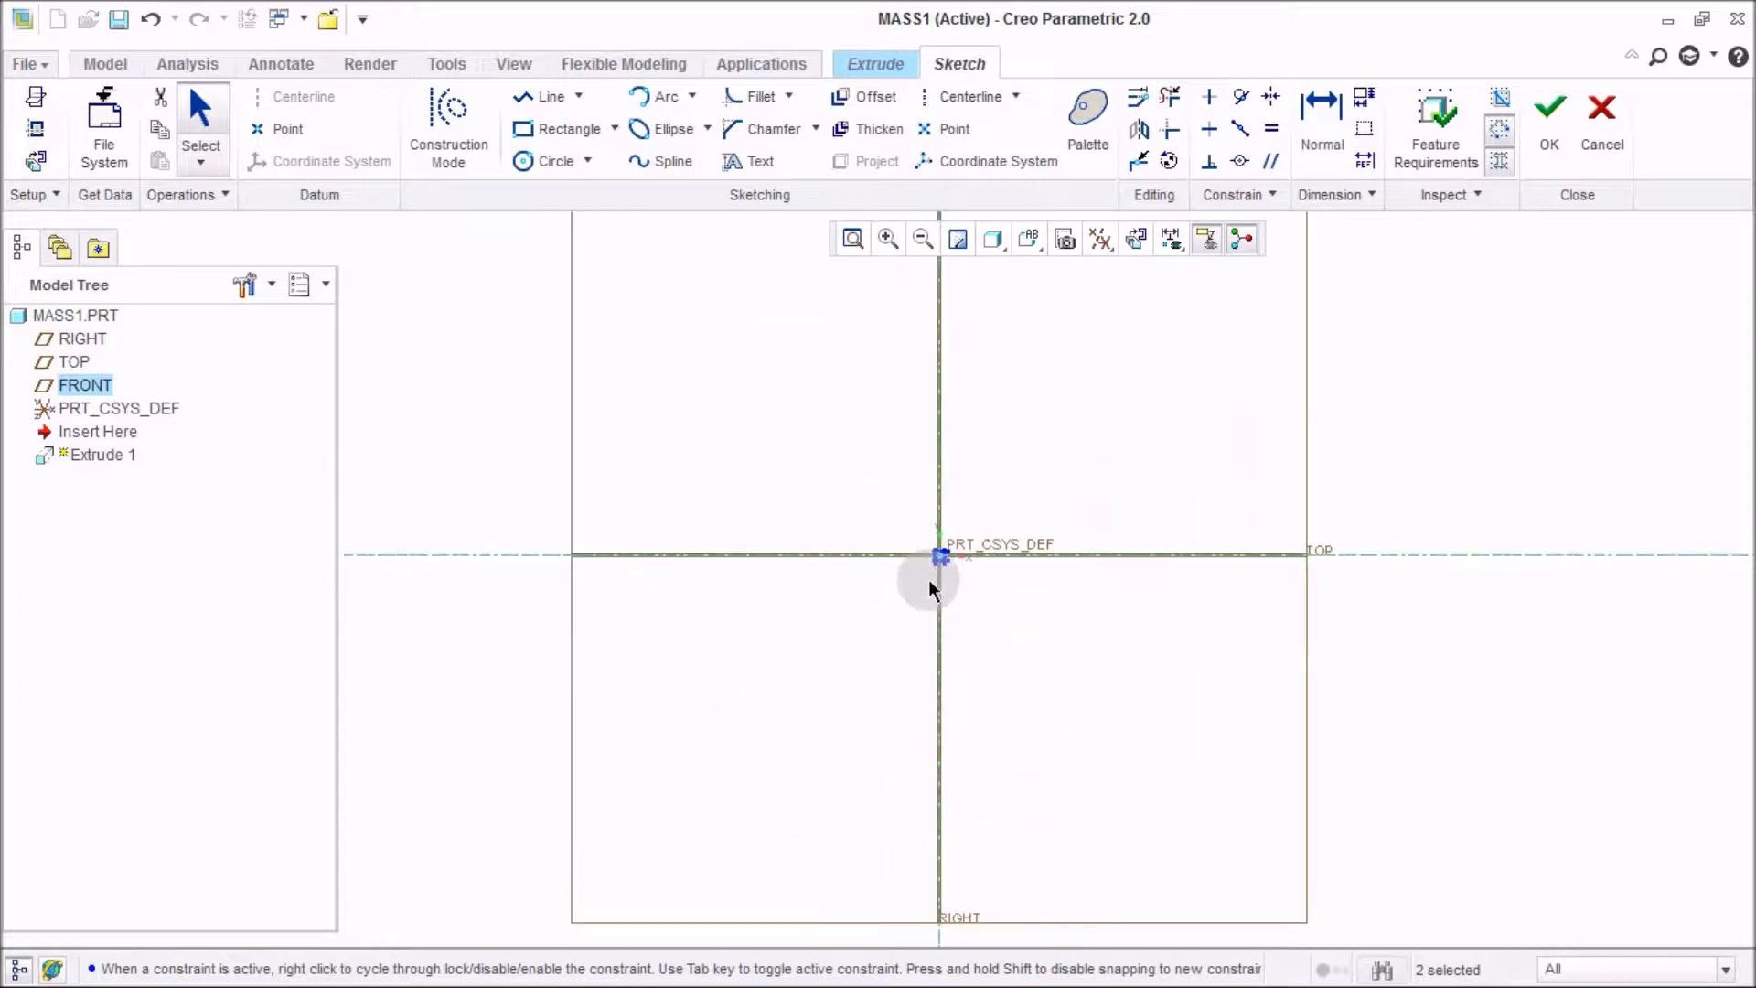
click(552, 131)
click(878, 471)
click(1006, 628)
middle_click(1067, 631)
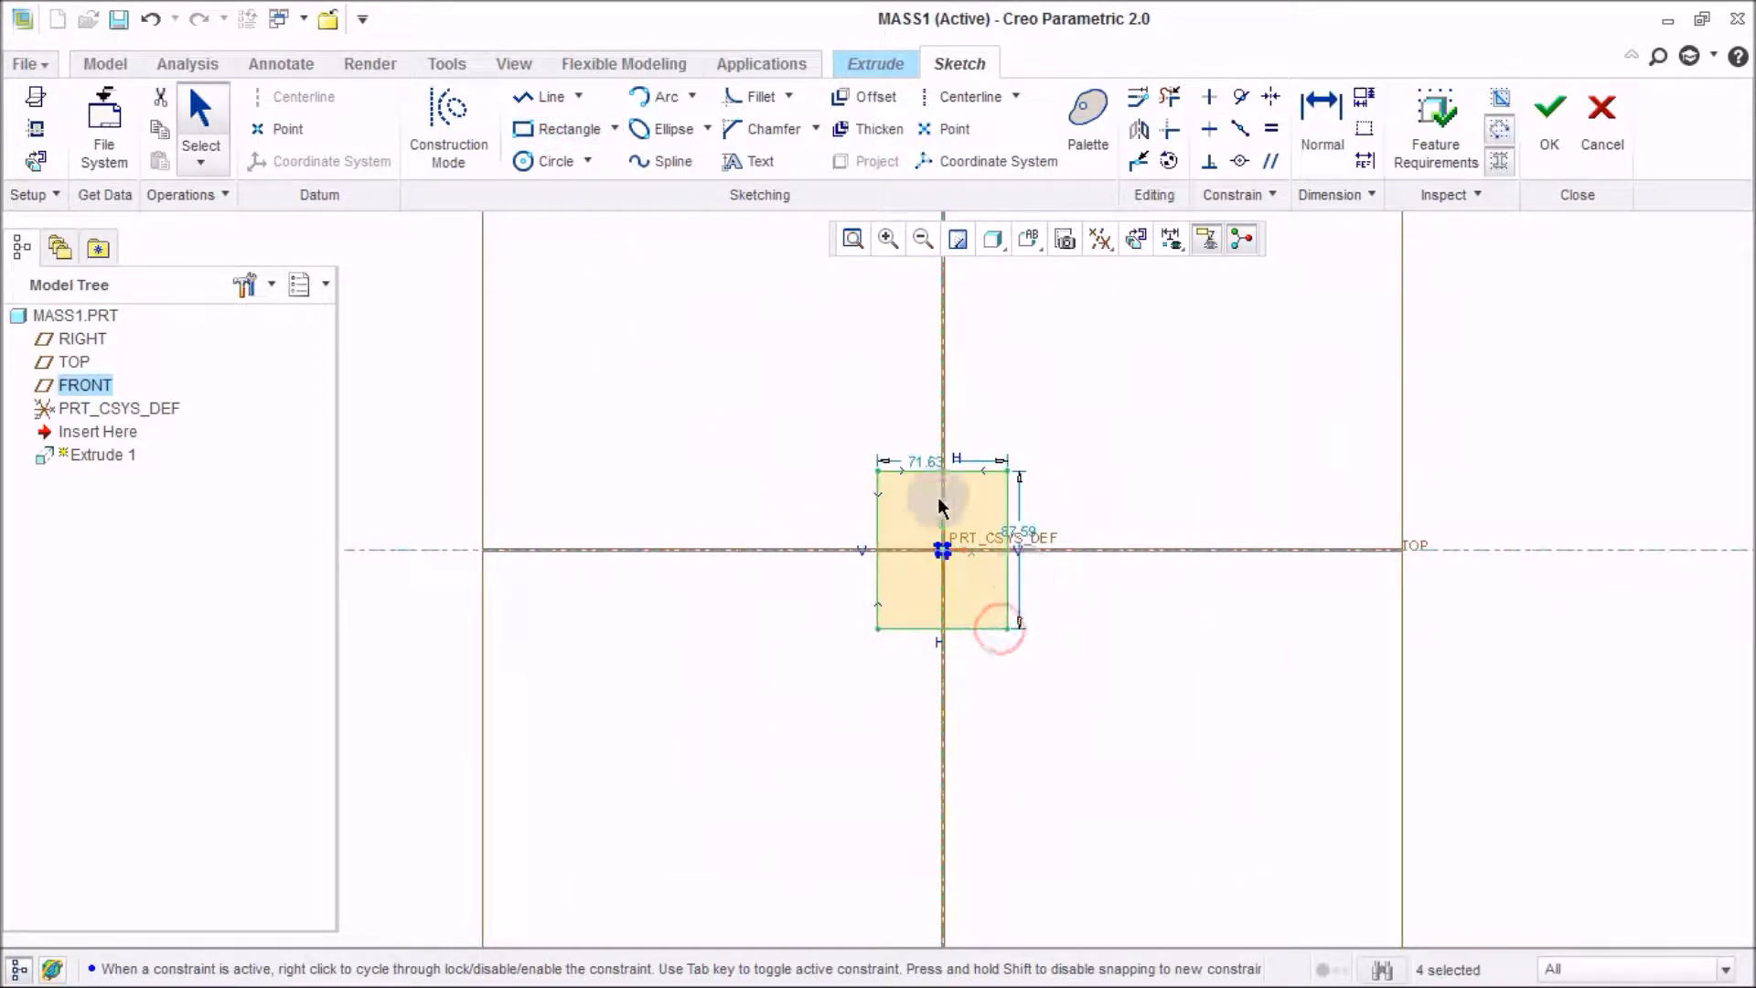
Set the rectangle's width and height to 100 each.
double_click(922, 457)
text(100)
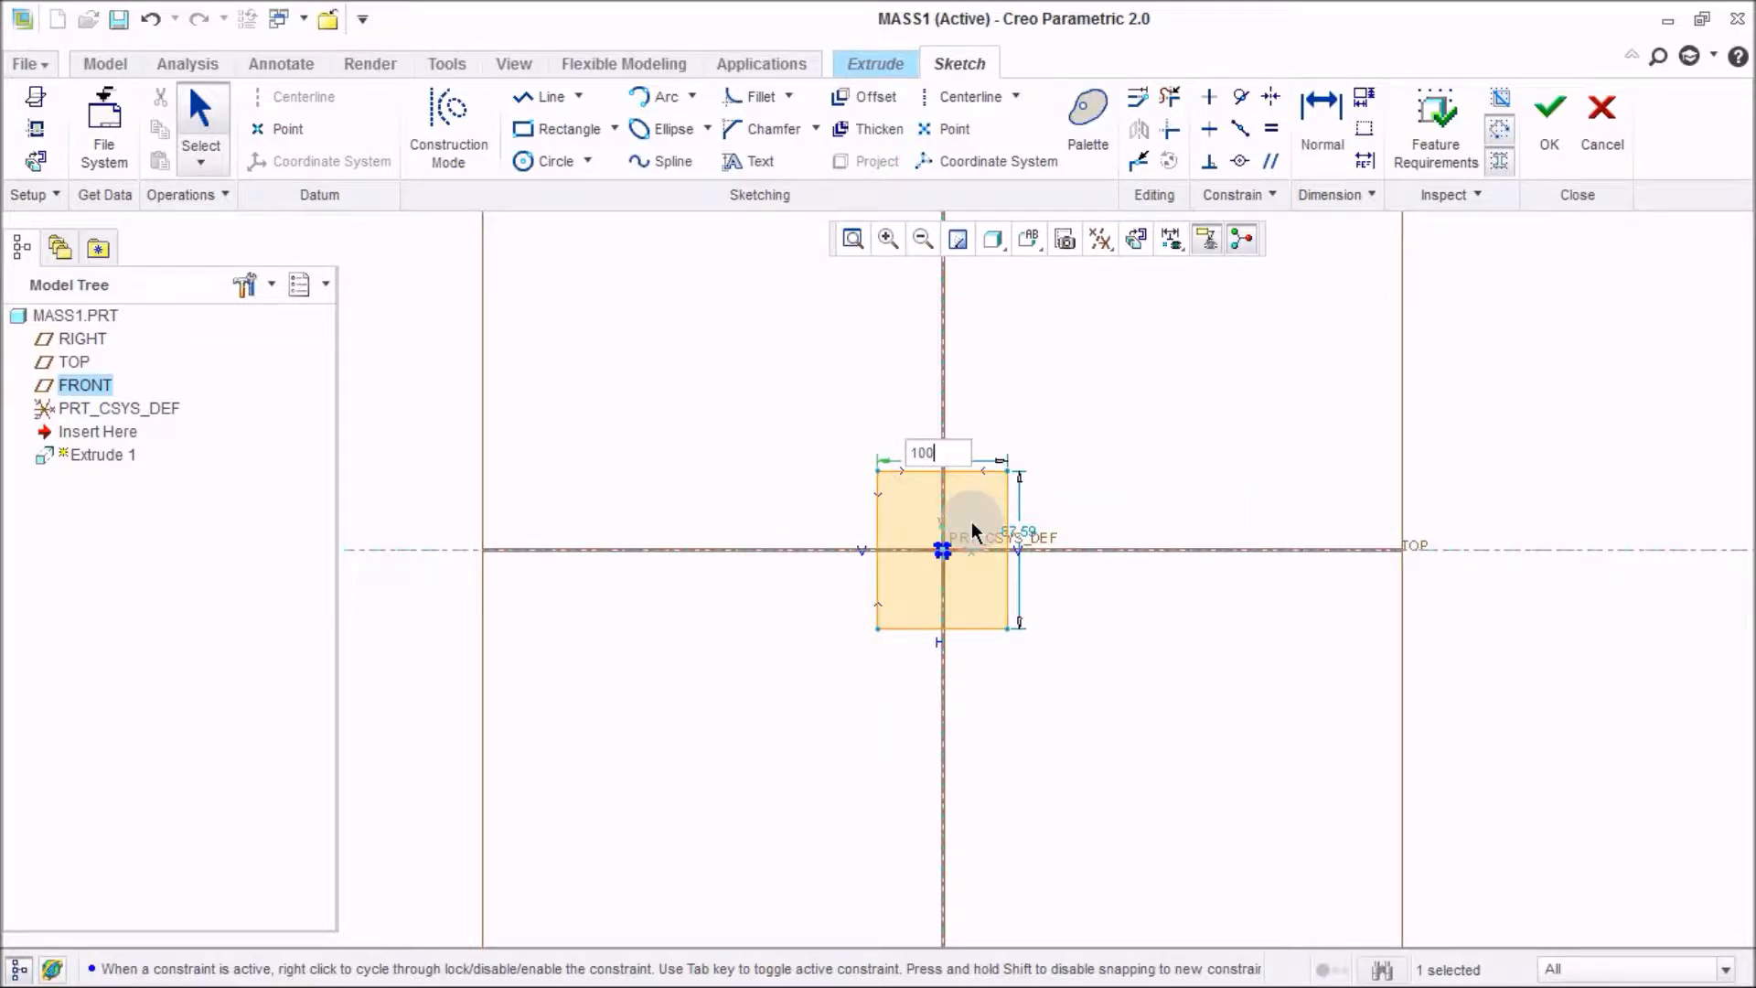
key(Return)
double_click(1341, 523)
text(100)
key(Return)
Finish the sketch and switch the extrusion to symmetric depth.
click(1566, 167)
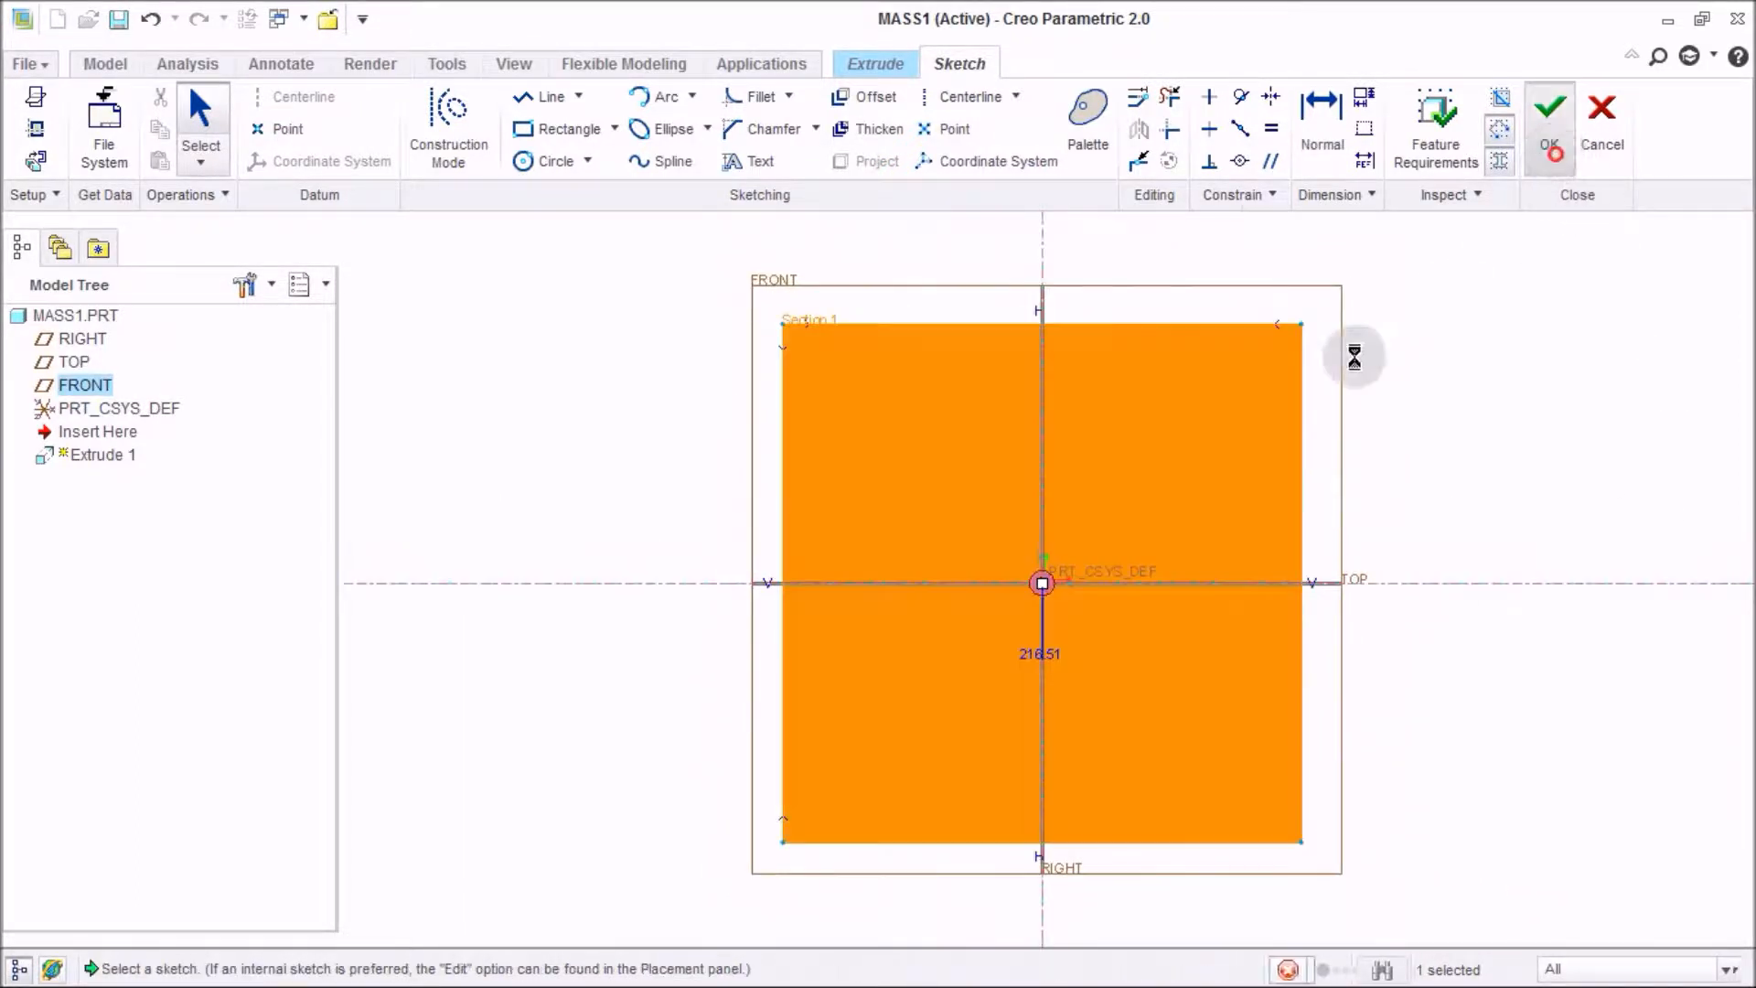
click(139, 130)
click(123, 201)
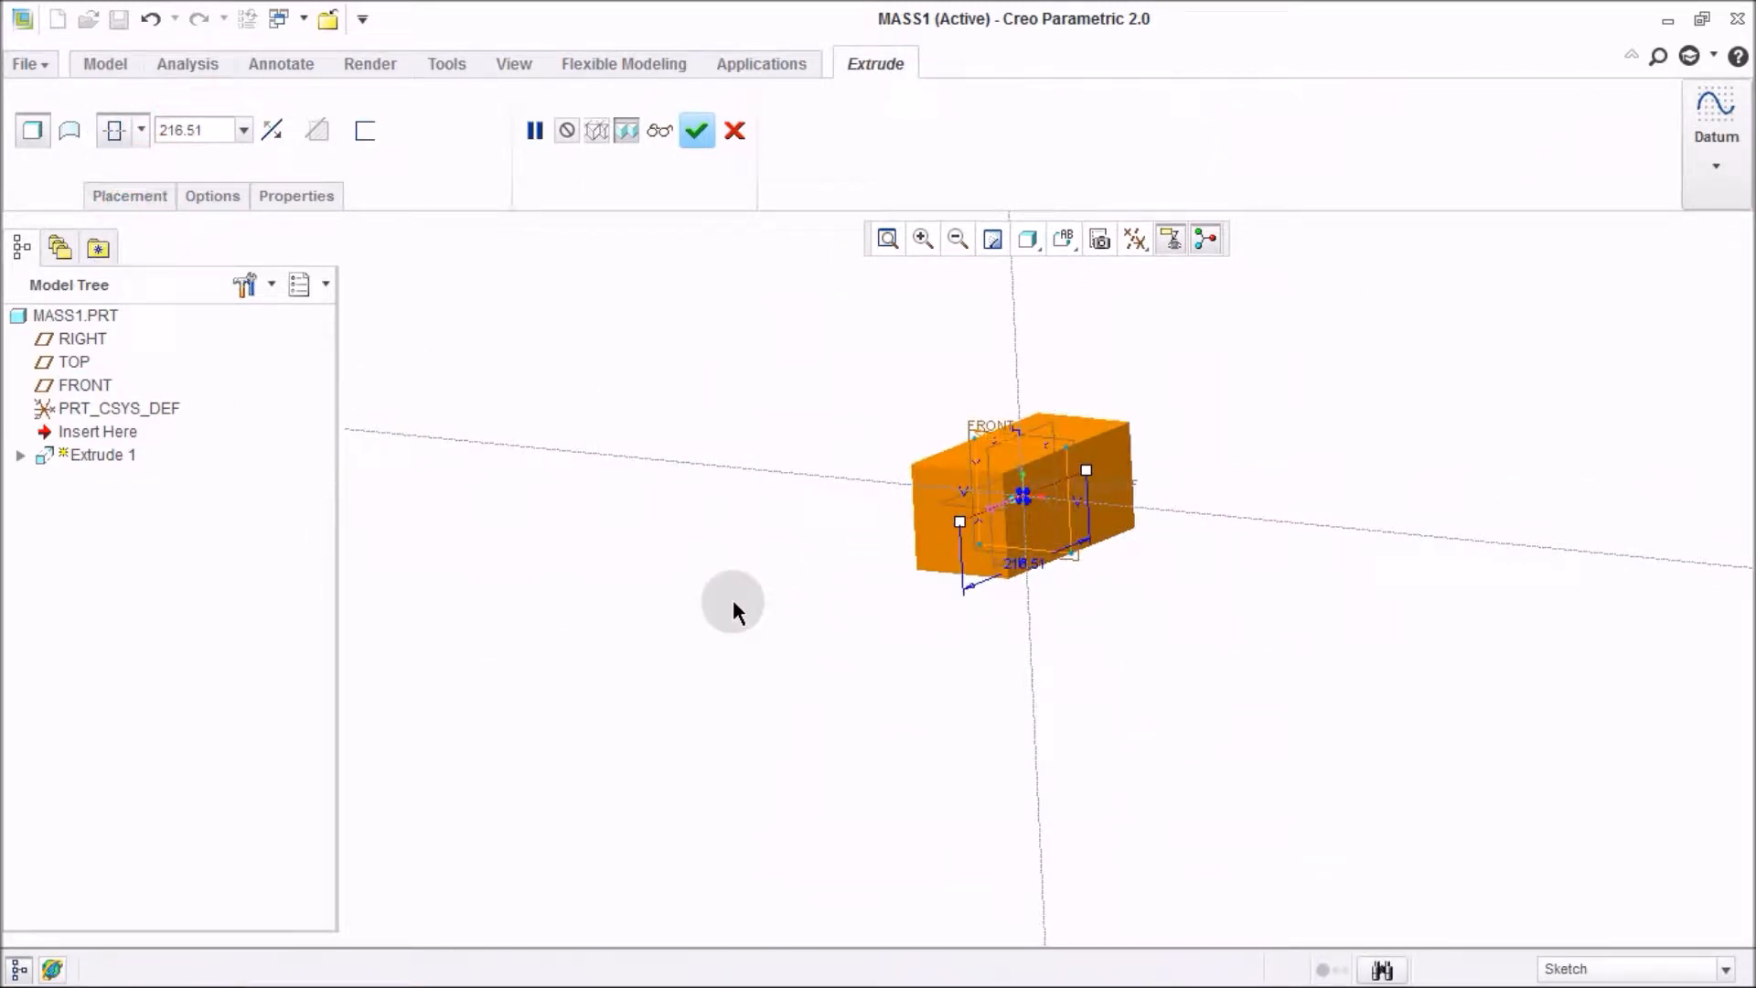
Set the extrusion depth to 100 and complete the feature.
click(228, 136)
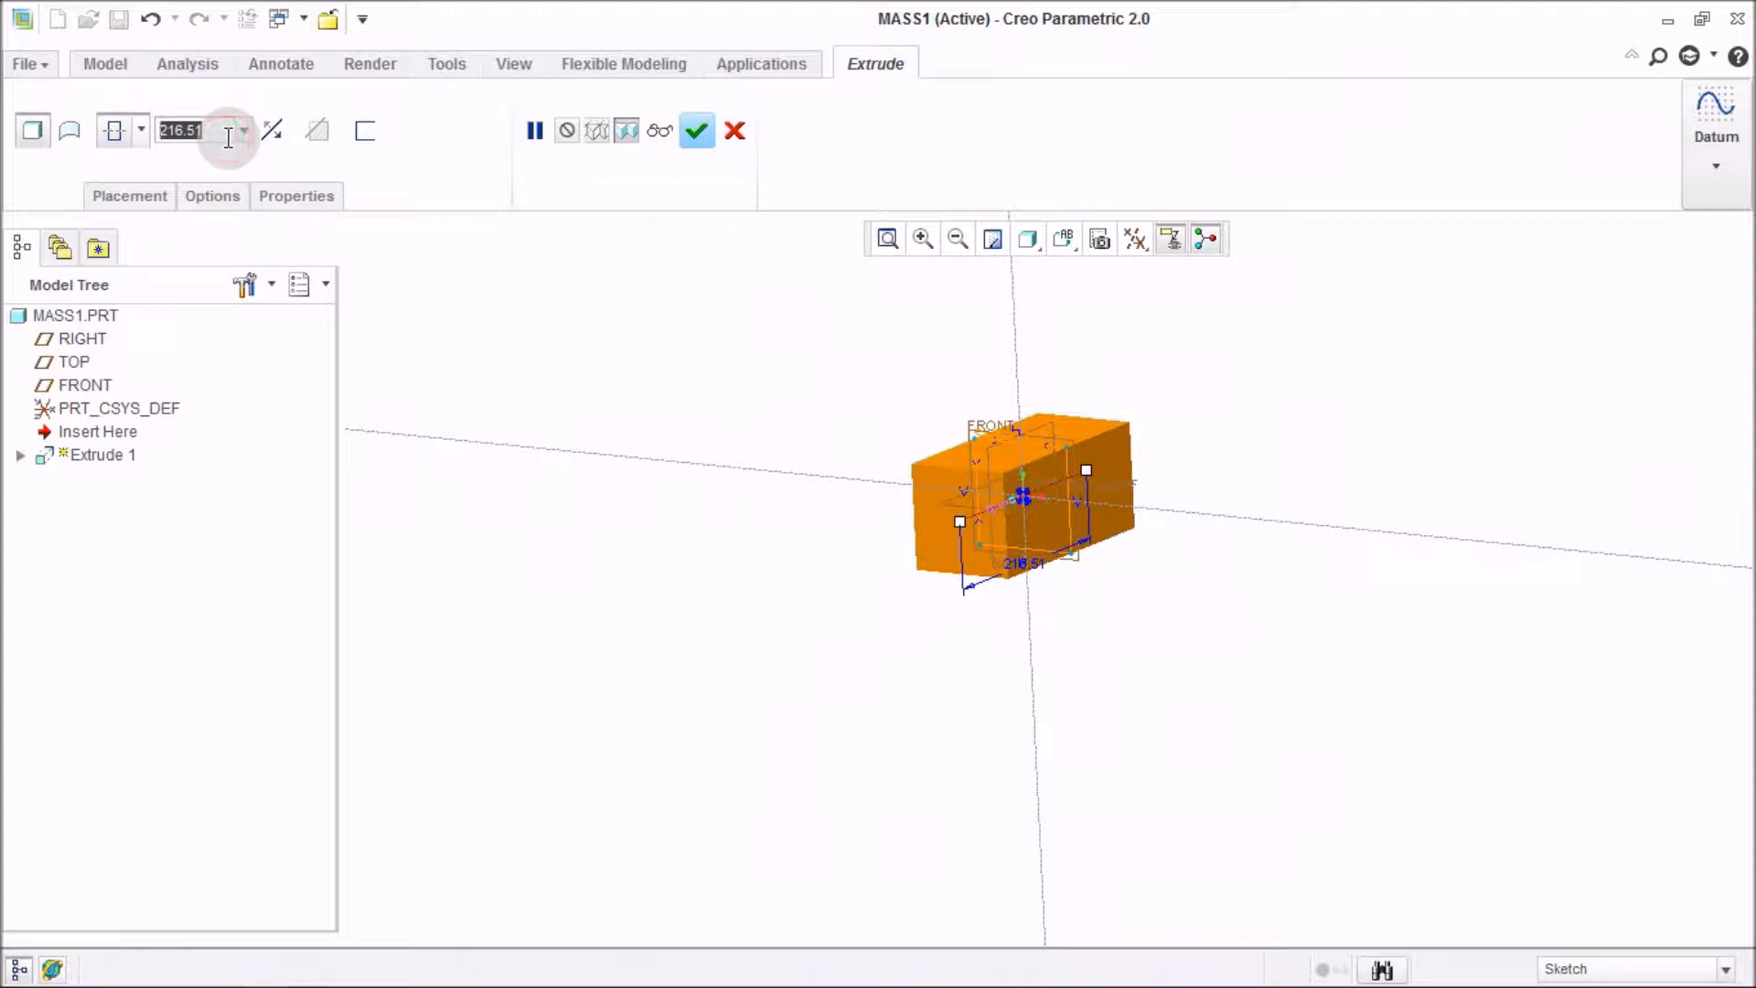
text(10)
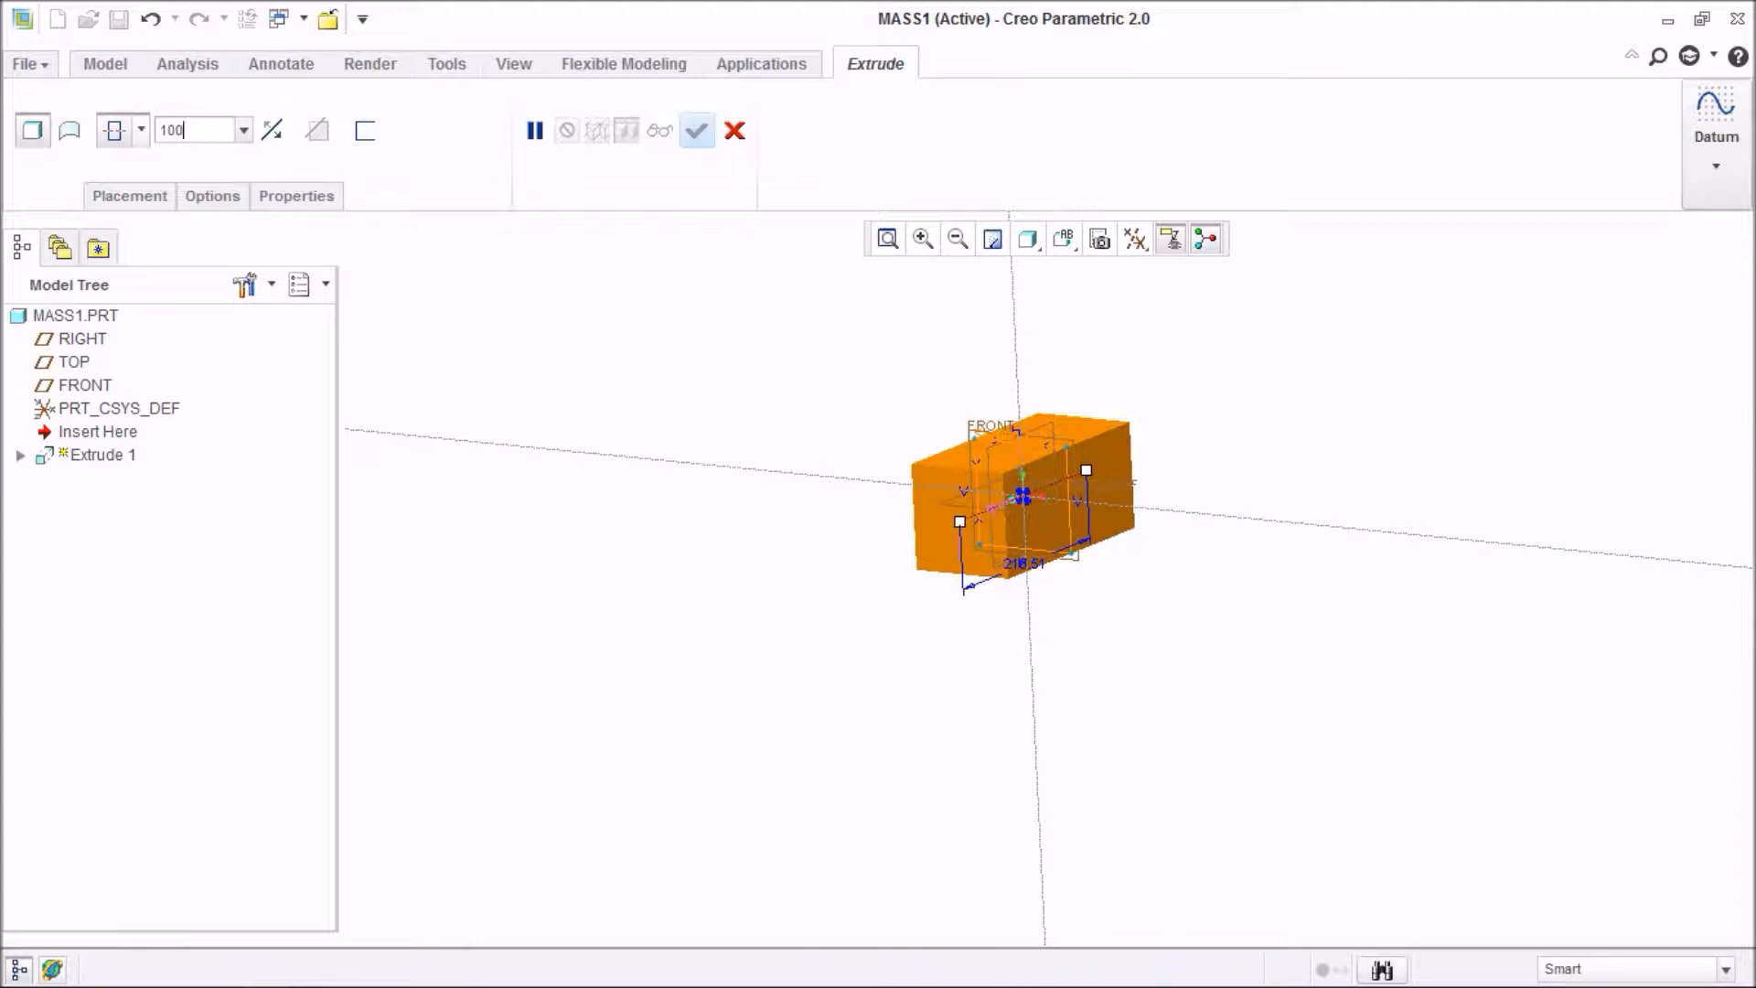
text(0)
key(Return)
middle_drag(690, 524, 690, 553)
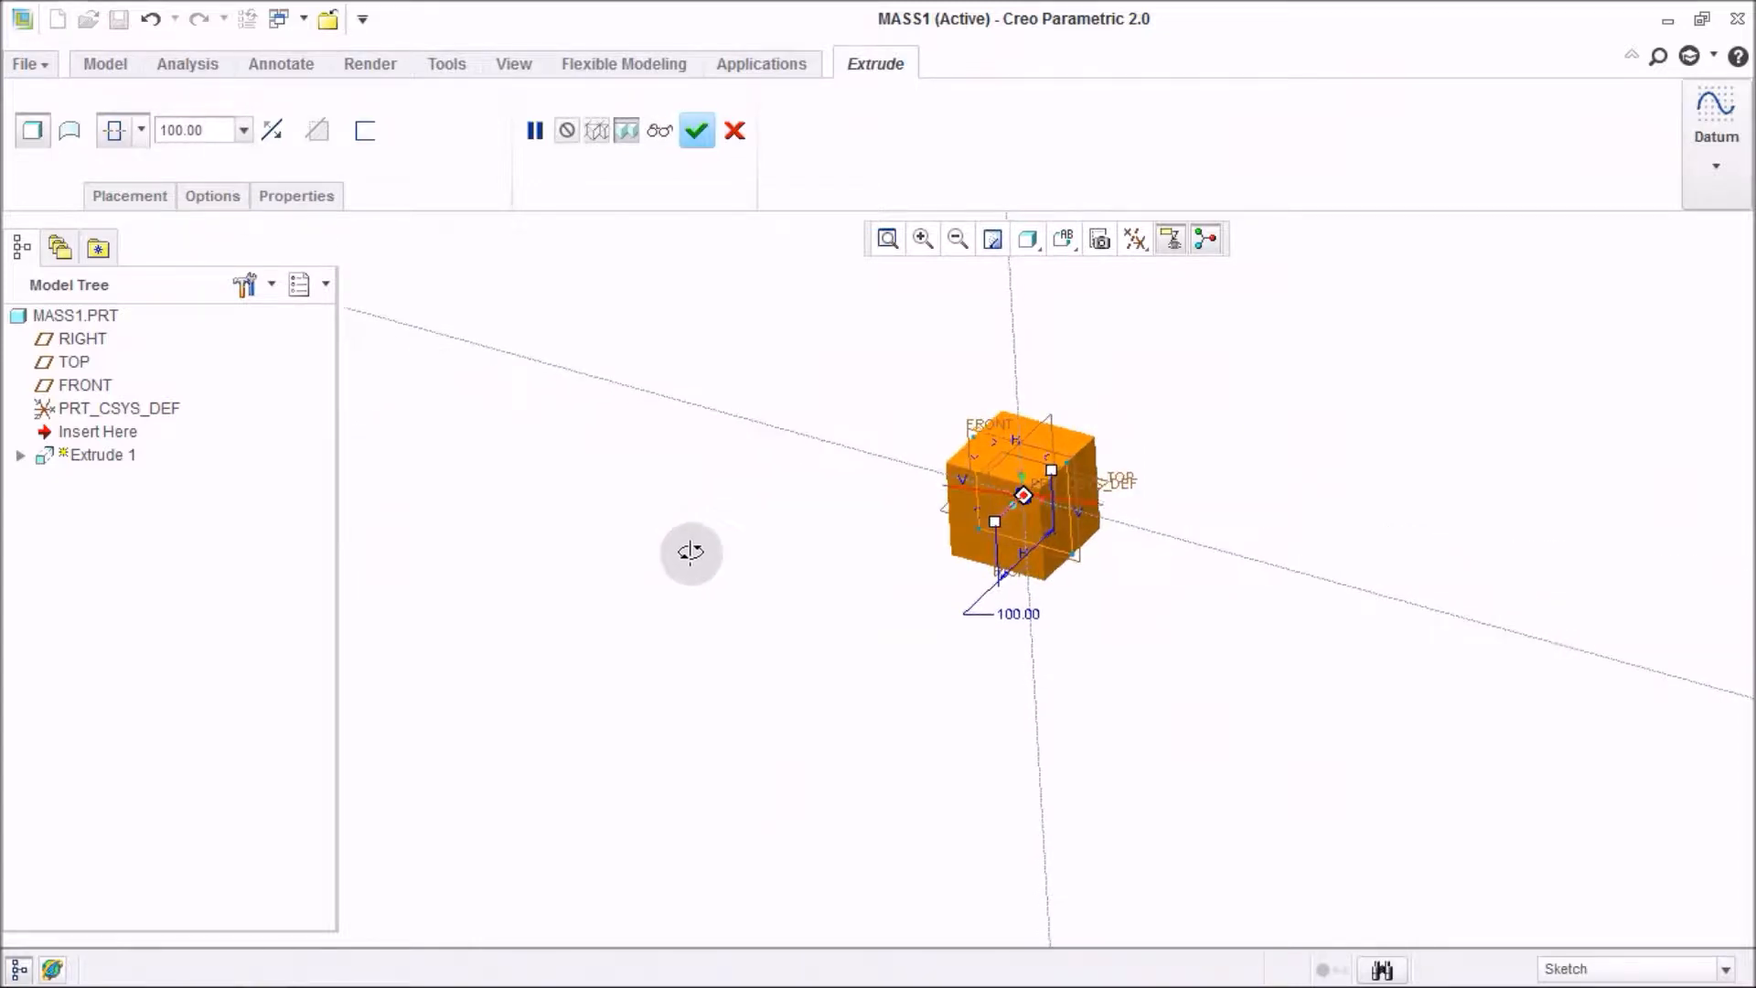
click(696, 135)
ctrl+middle_drag(698, 321, 704, 535)
click(684, 575)
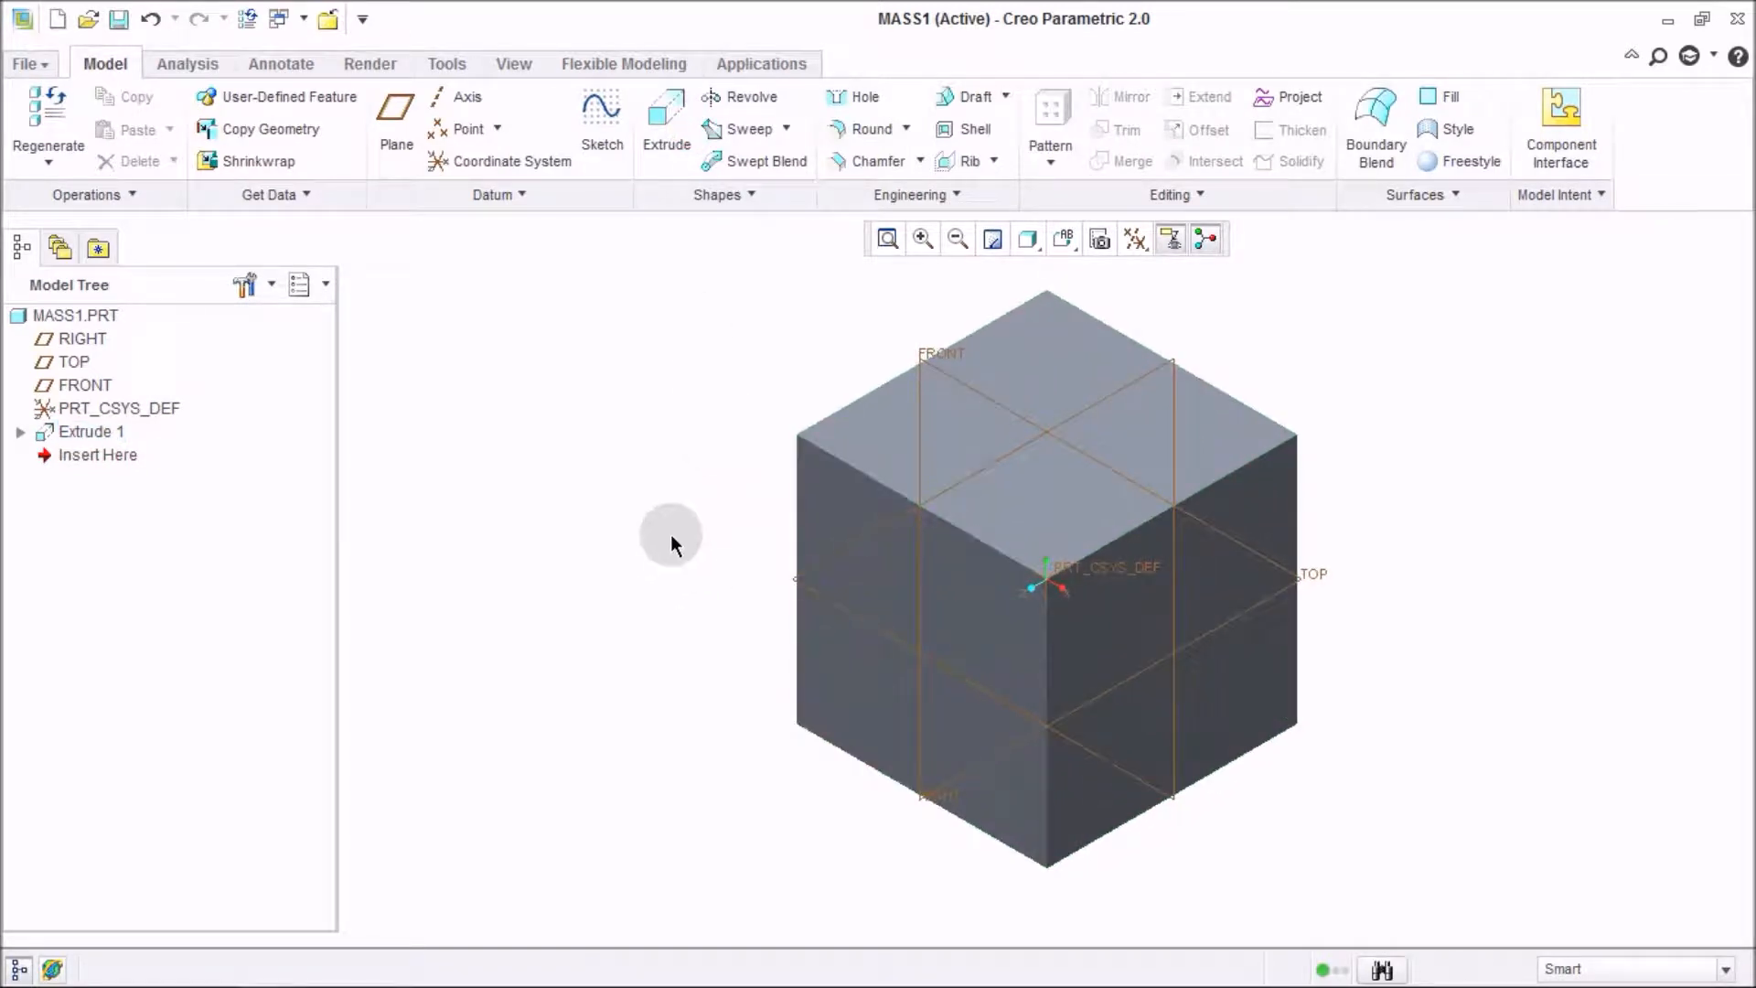
Create a datum point on the top face at its intersection with the RIGHT and FRONT planes.
middle_drag(667, 502, 645, 464)
click(644, 465)
key(ctrl+d)
click(601, 574)
click(463, 130)
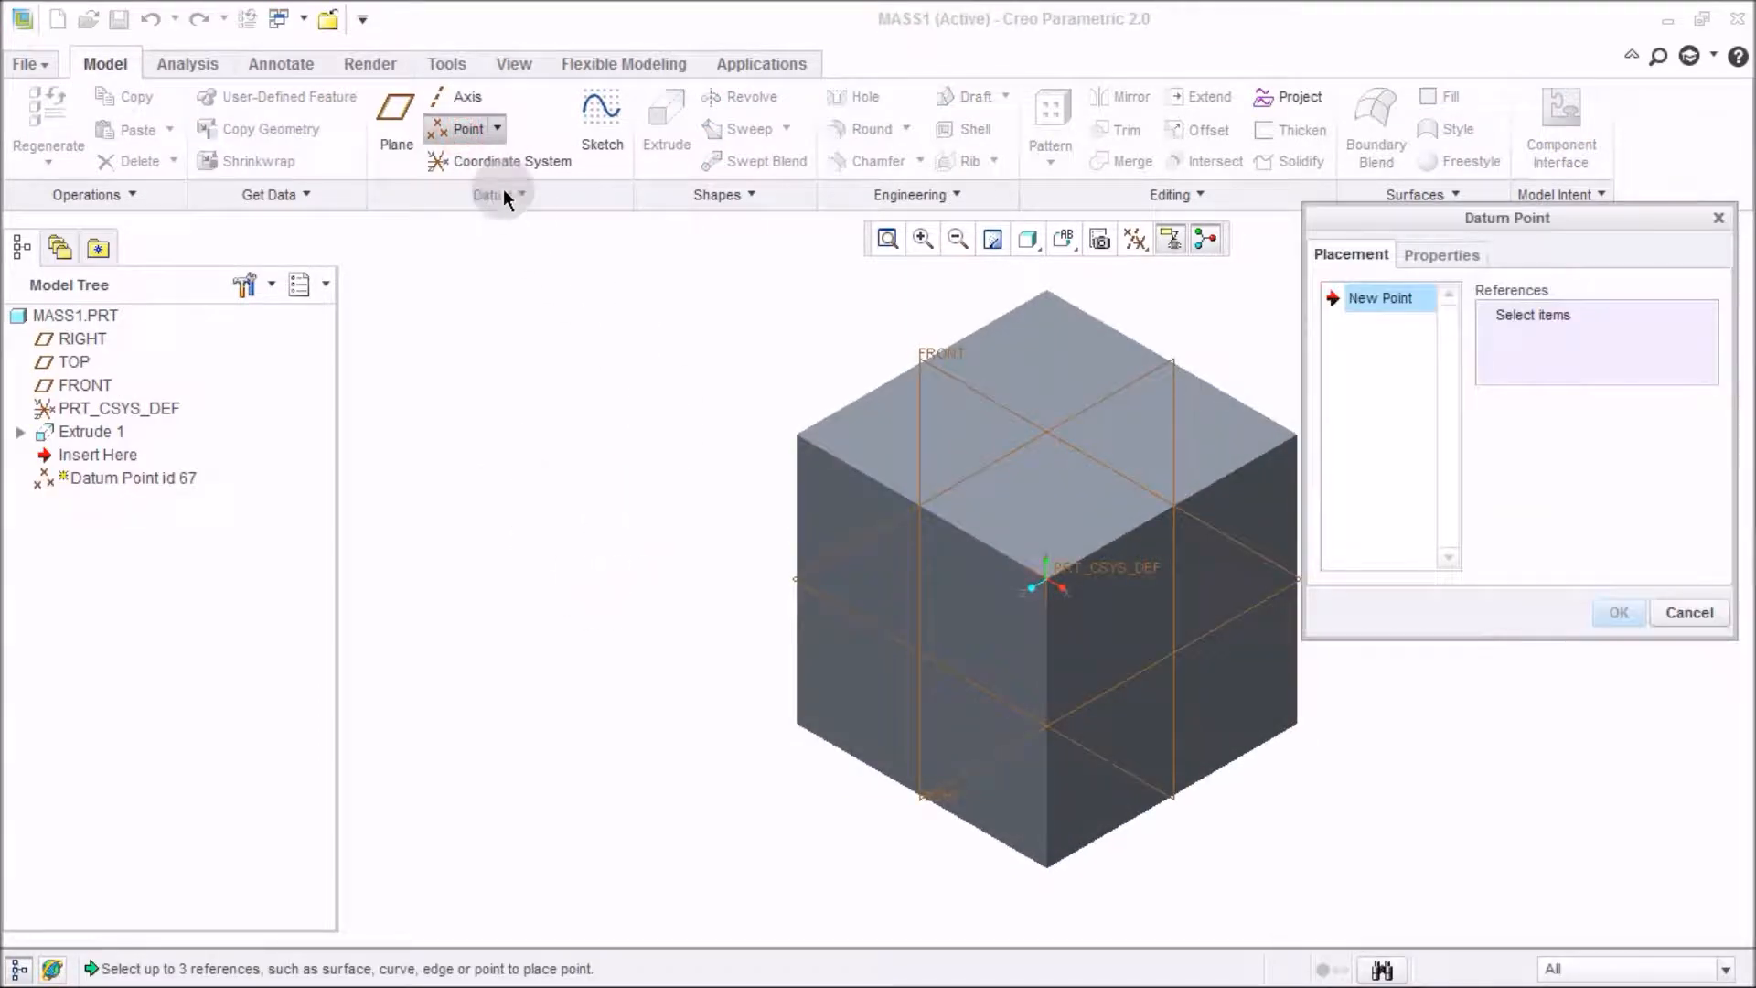
click(1021, 374)
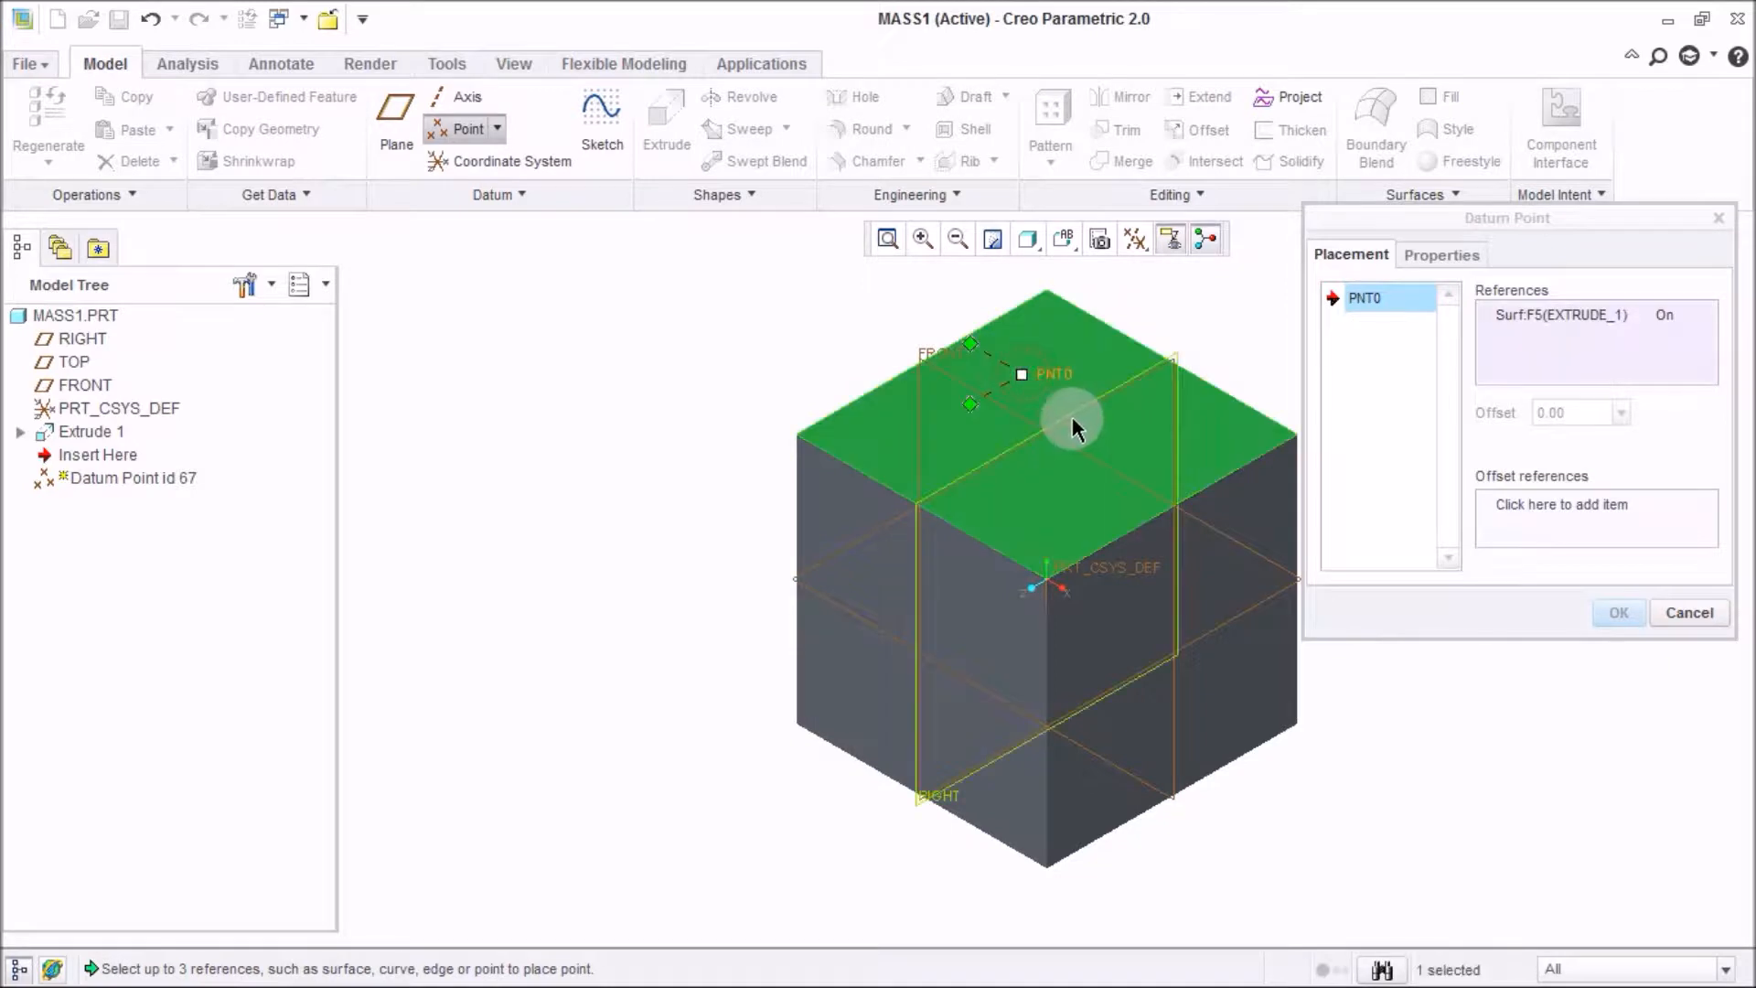
ctrl+click(1072, 415)
ctrl+click(1088, 452)
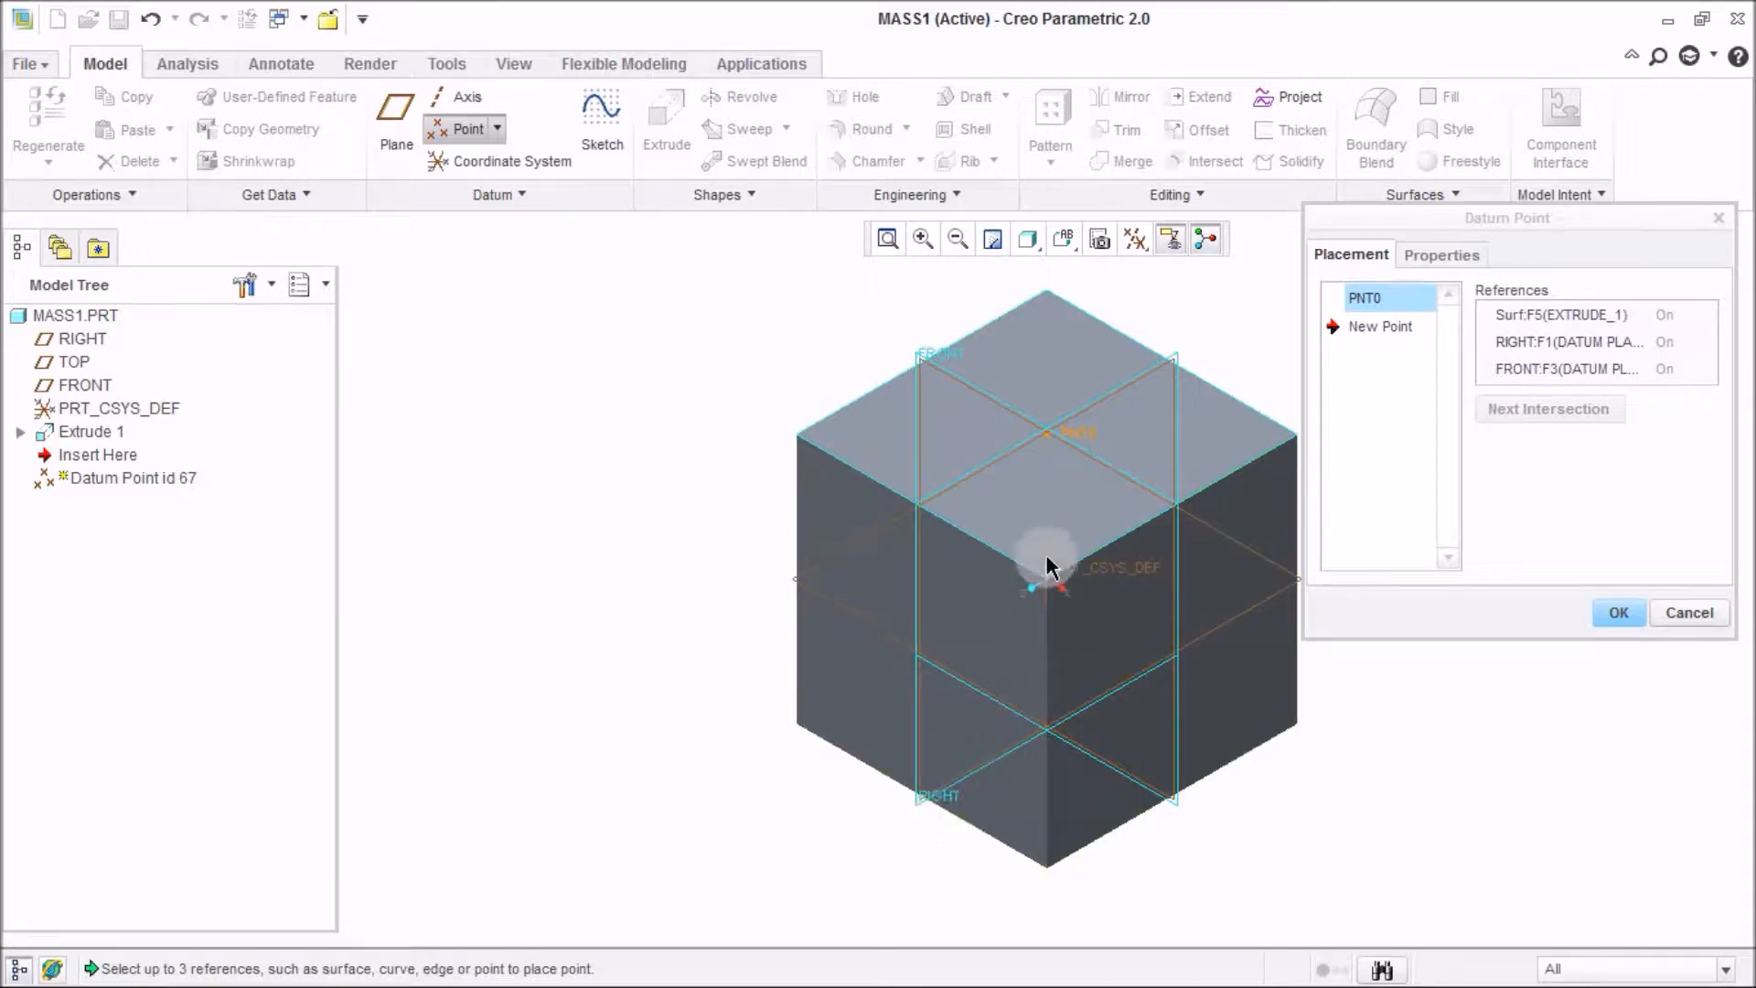
click(1615, 612)
click(1437, 544)
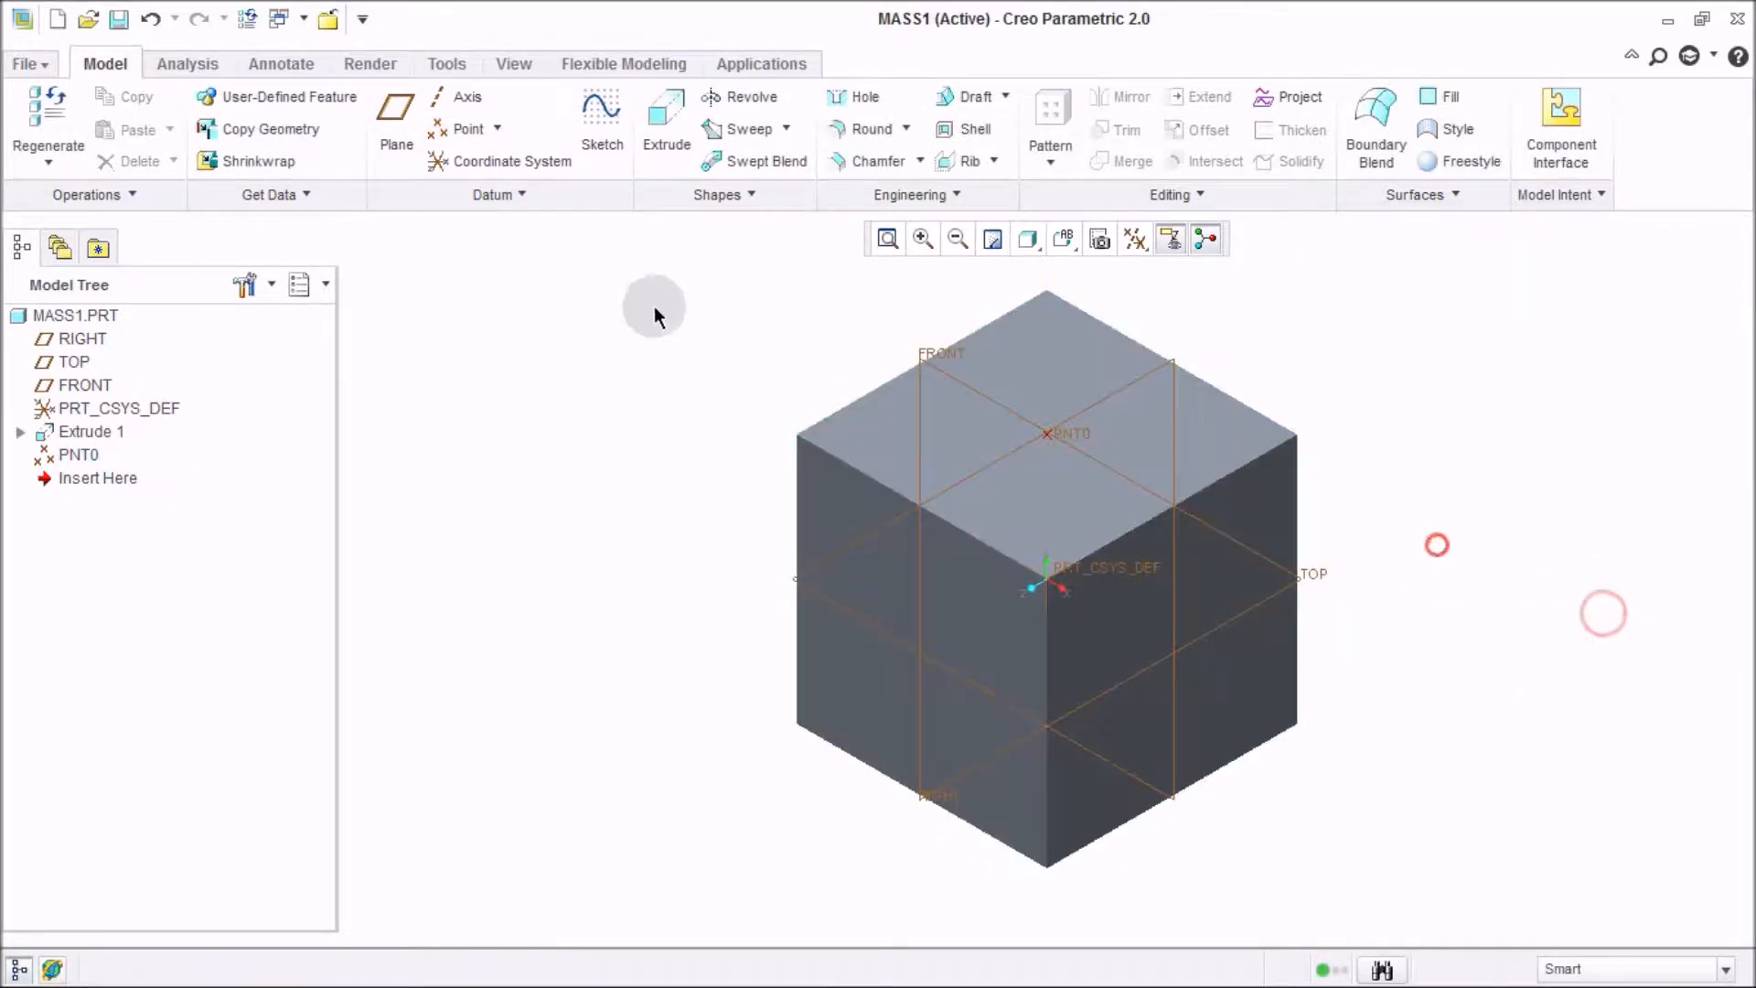
Create a datum axis through PNT0 normal to the top face.
click(446, 96)
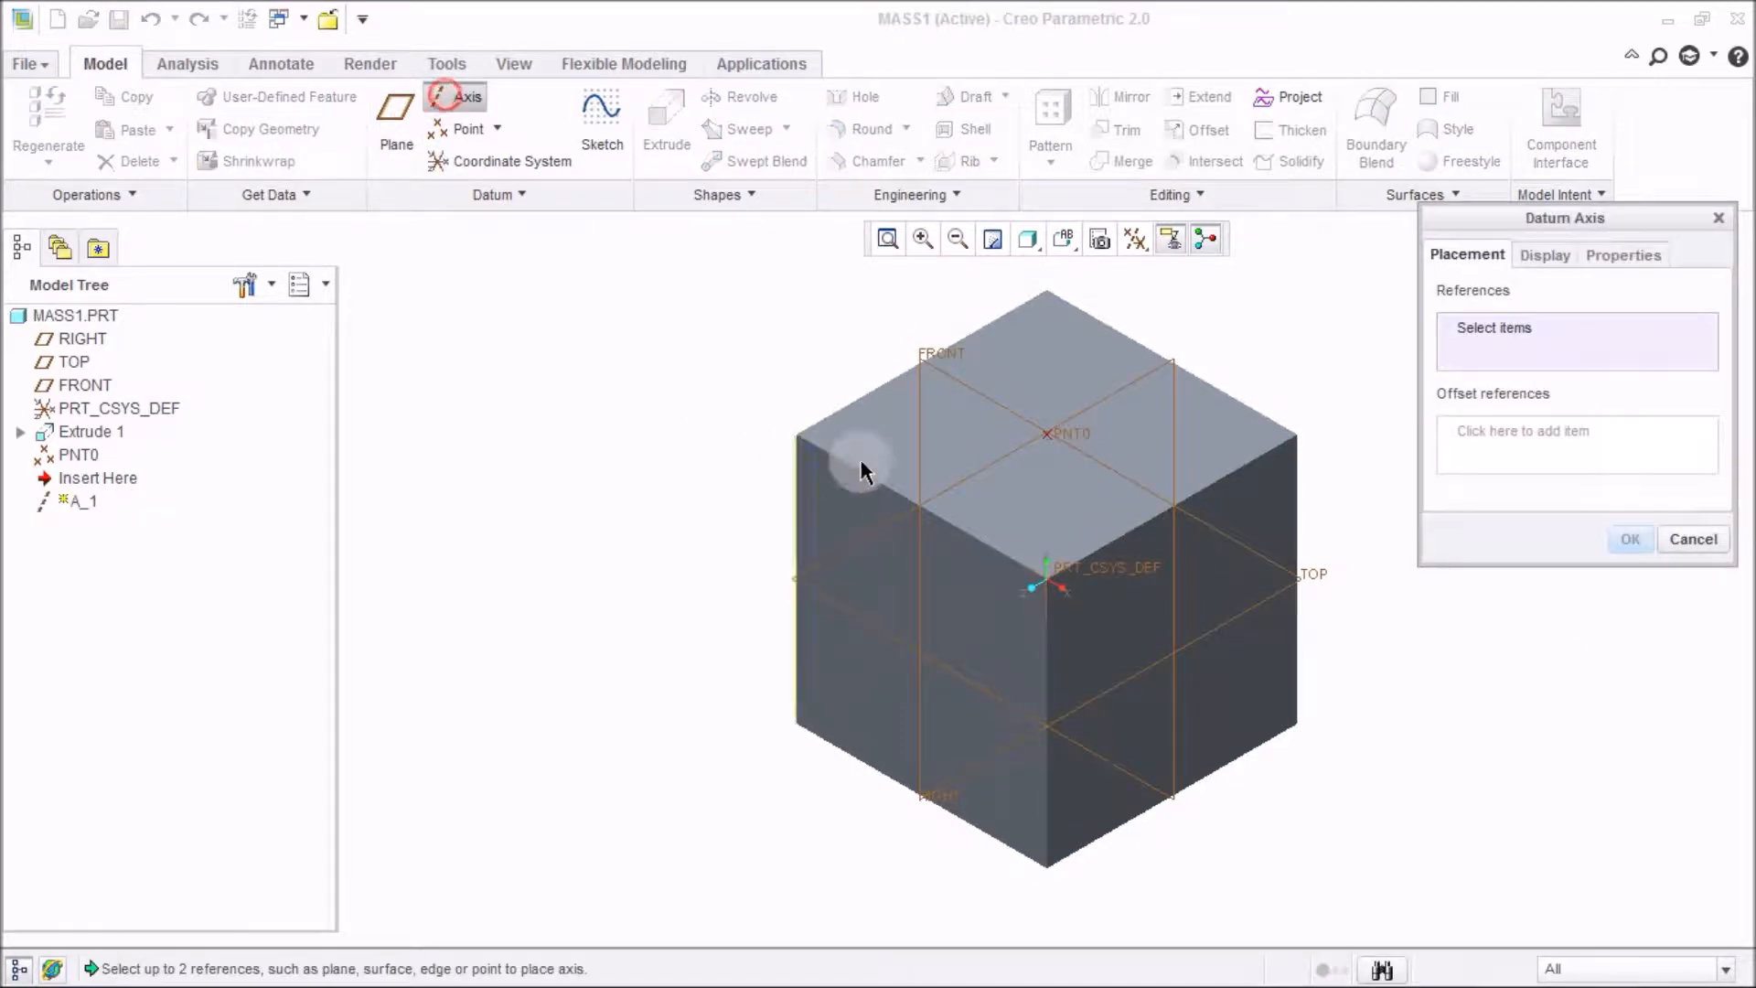
click(1081, 432)
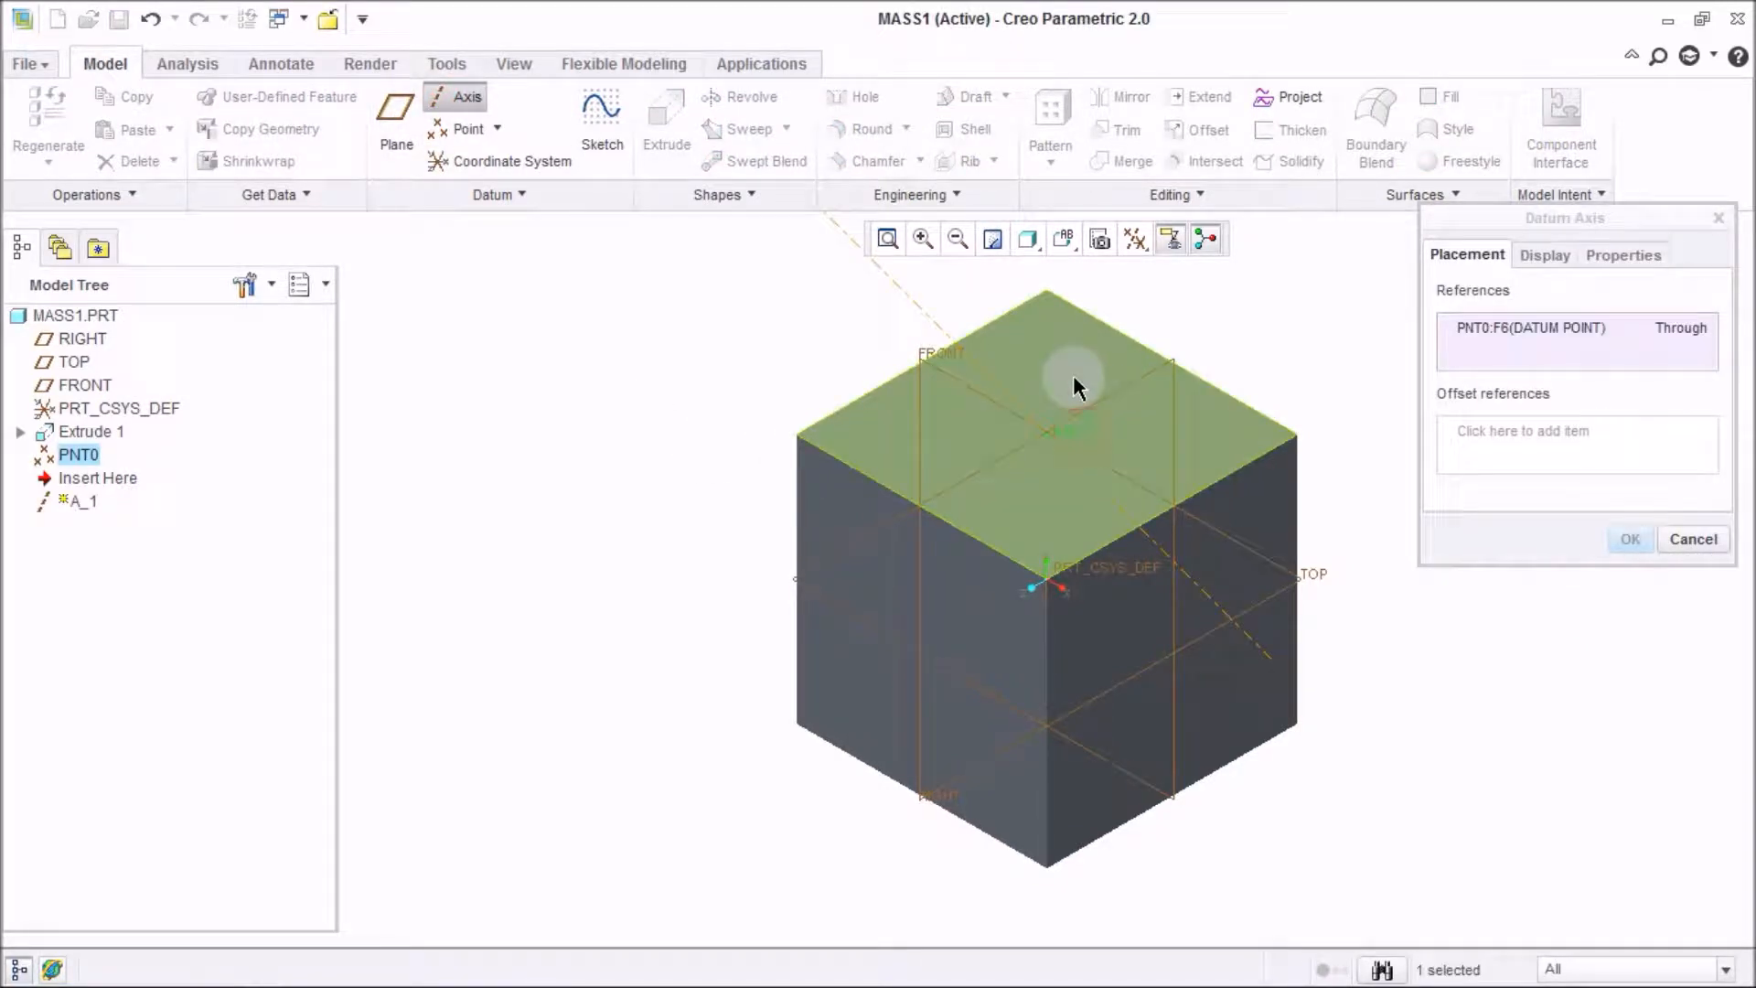
right_click(1073, 375)
ctrl+click(1024, 358)
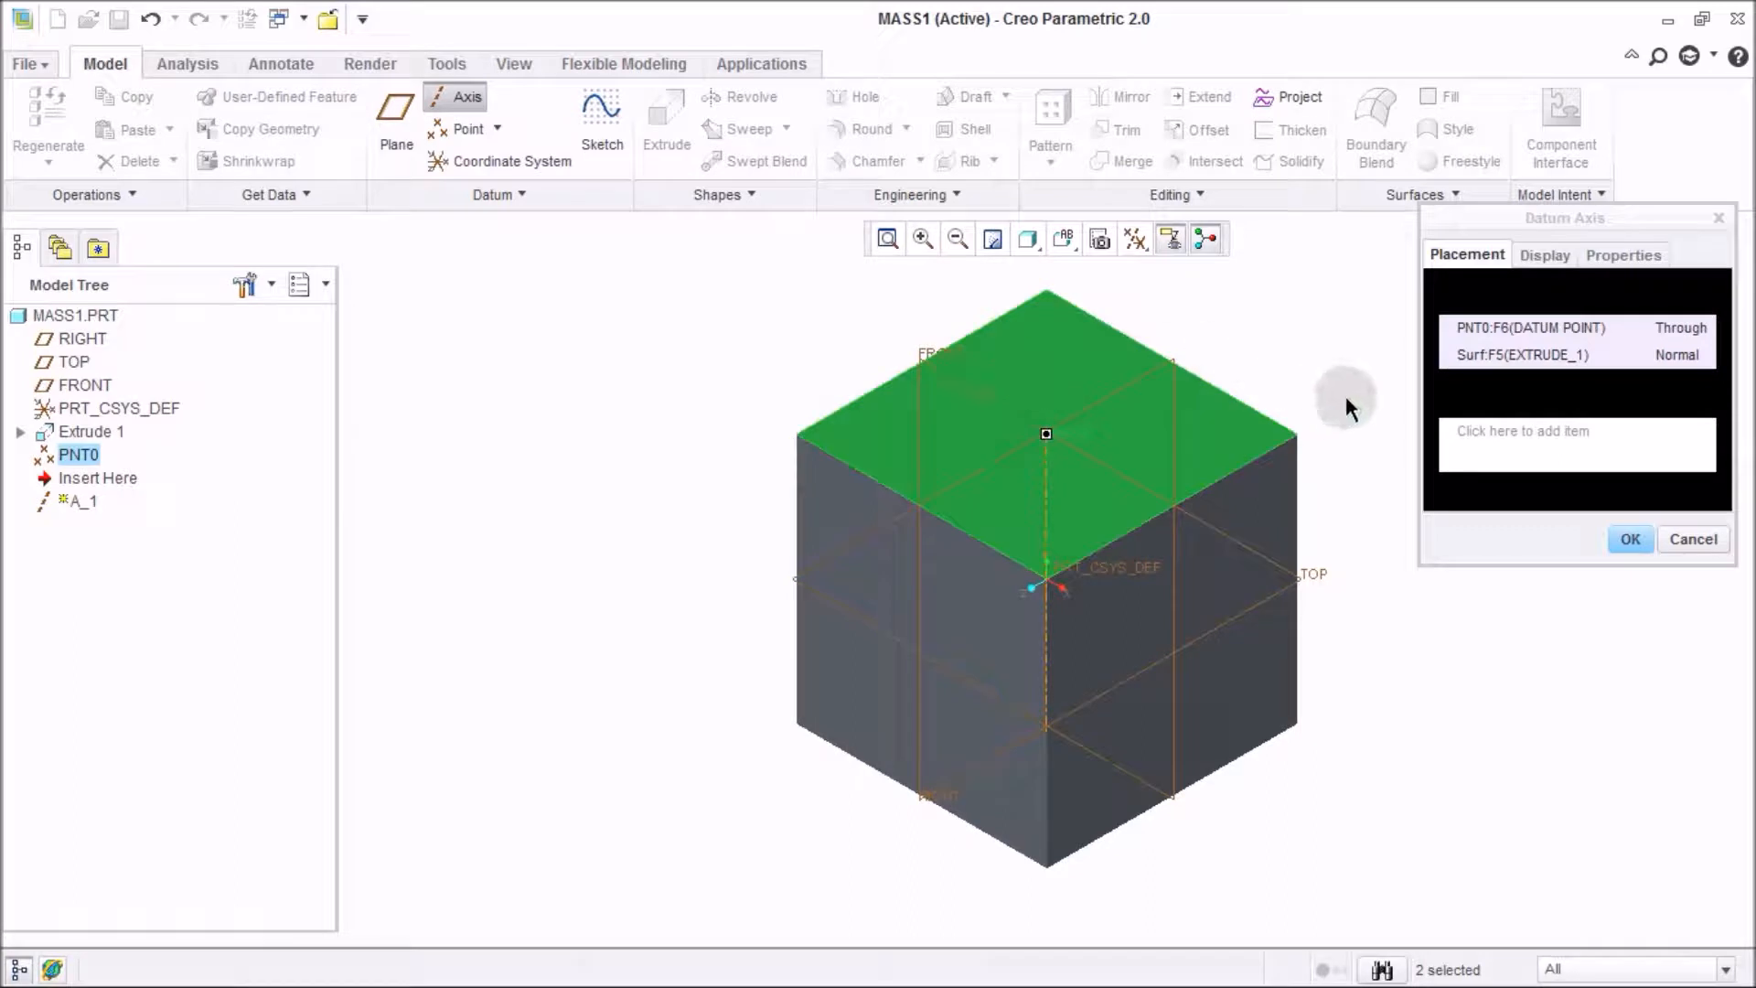
click(1629, 540)
middle_drag(1155, 497, 1078, 445)
click(1525, 392)
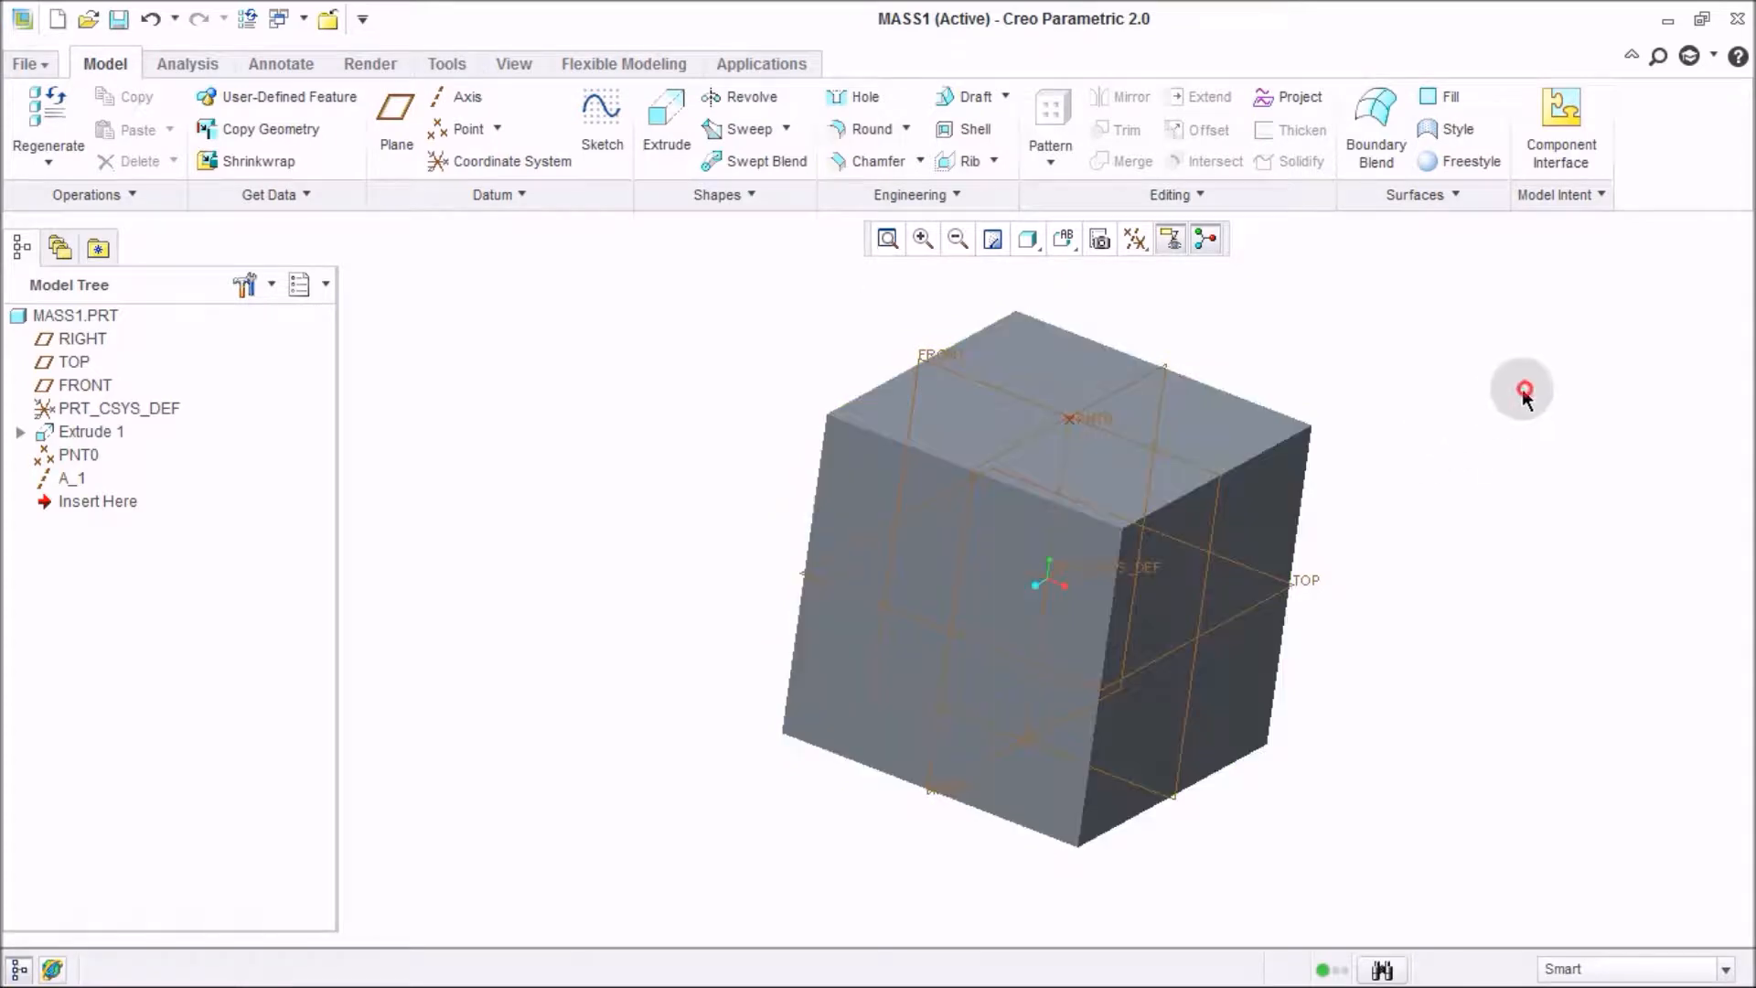
Save the part into the creodesign folder.
key(ctrl+s)
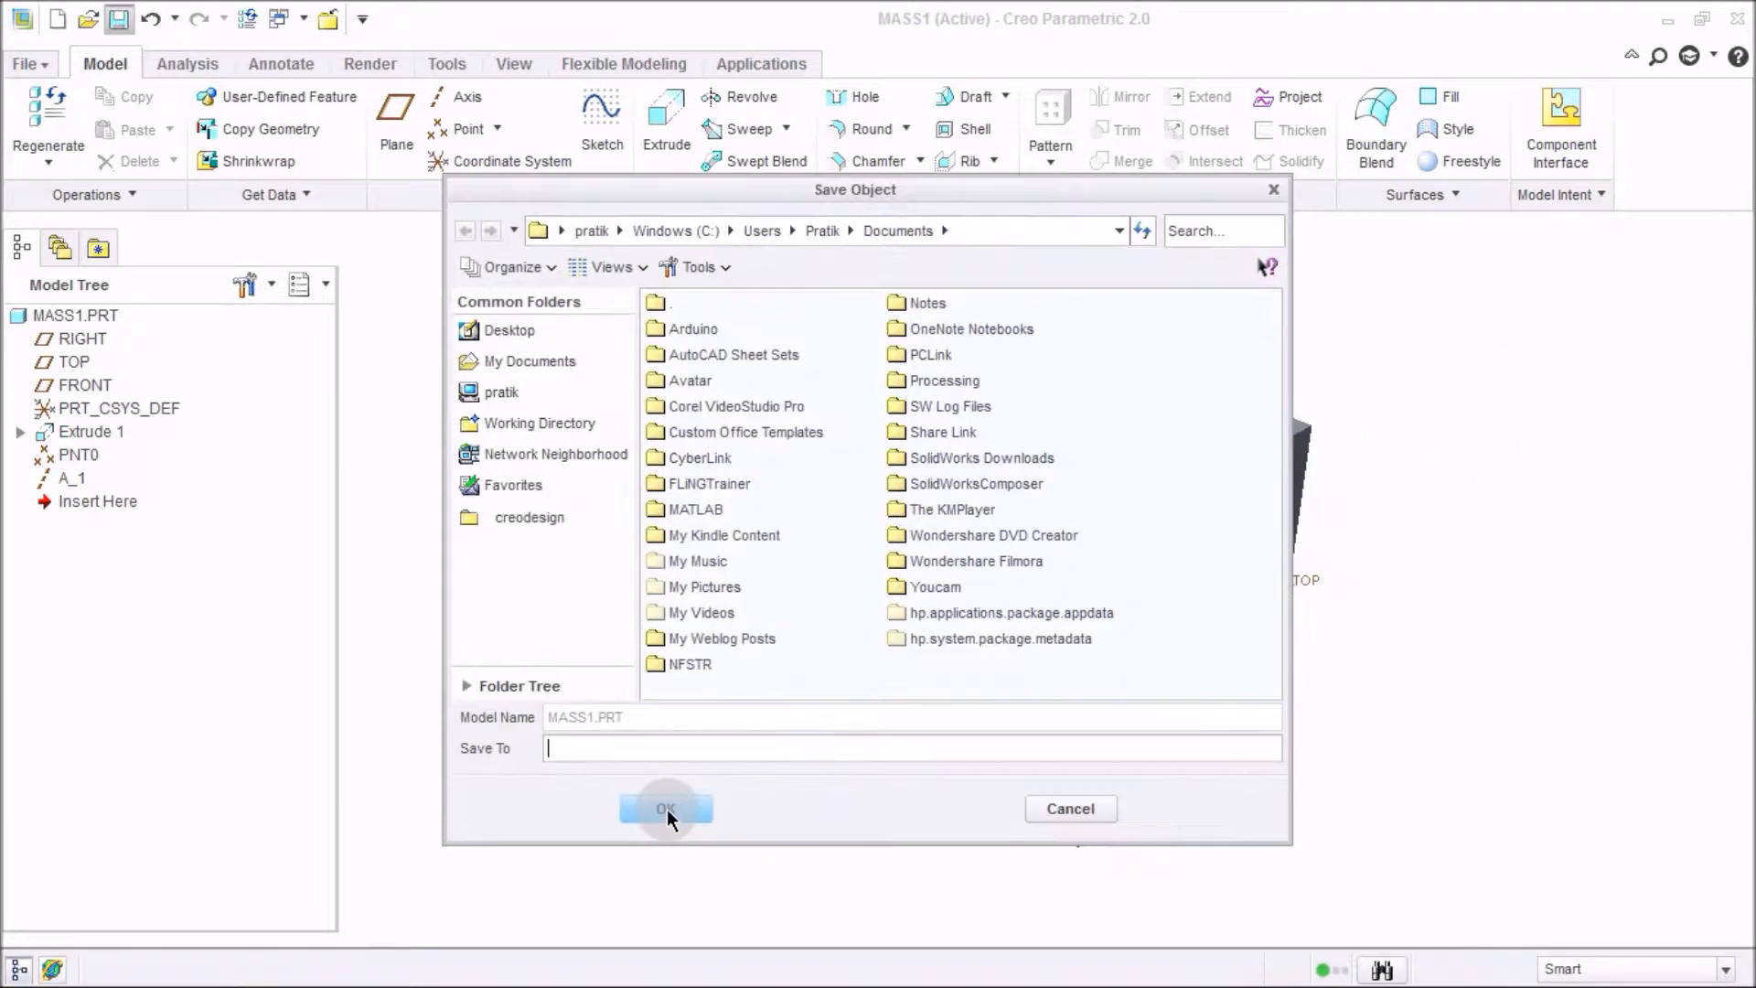
click(540, 517)
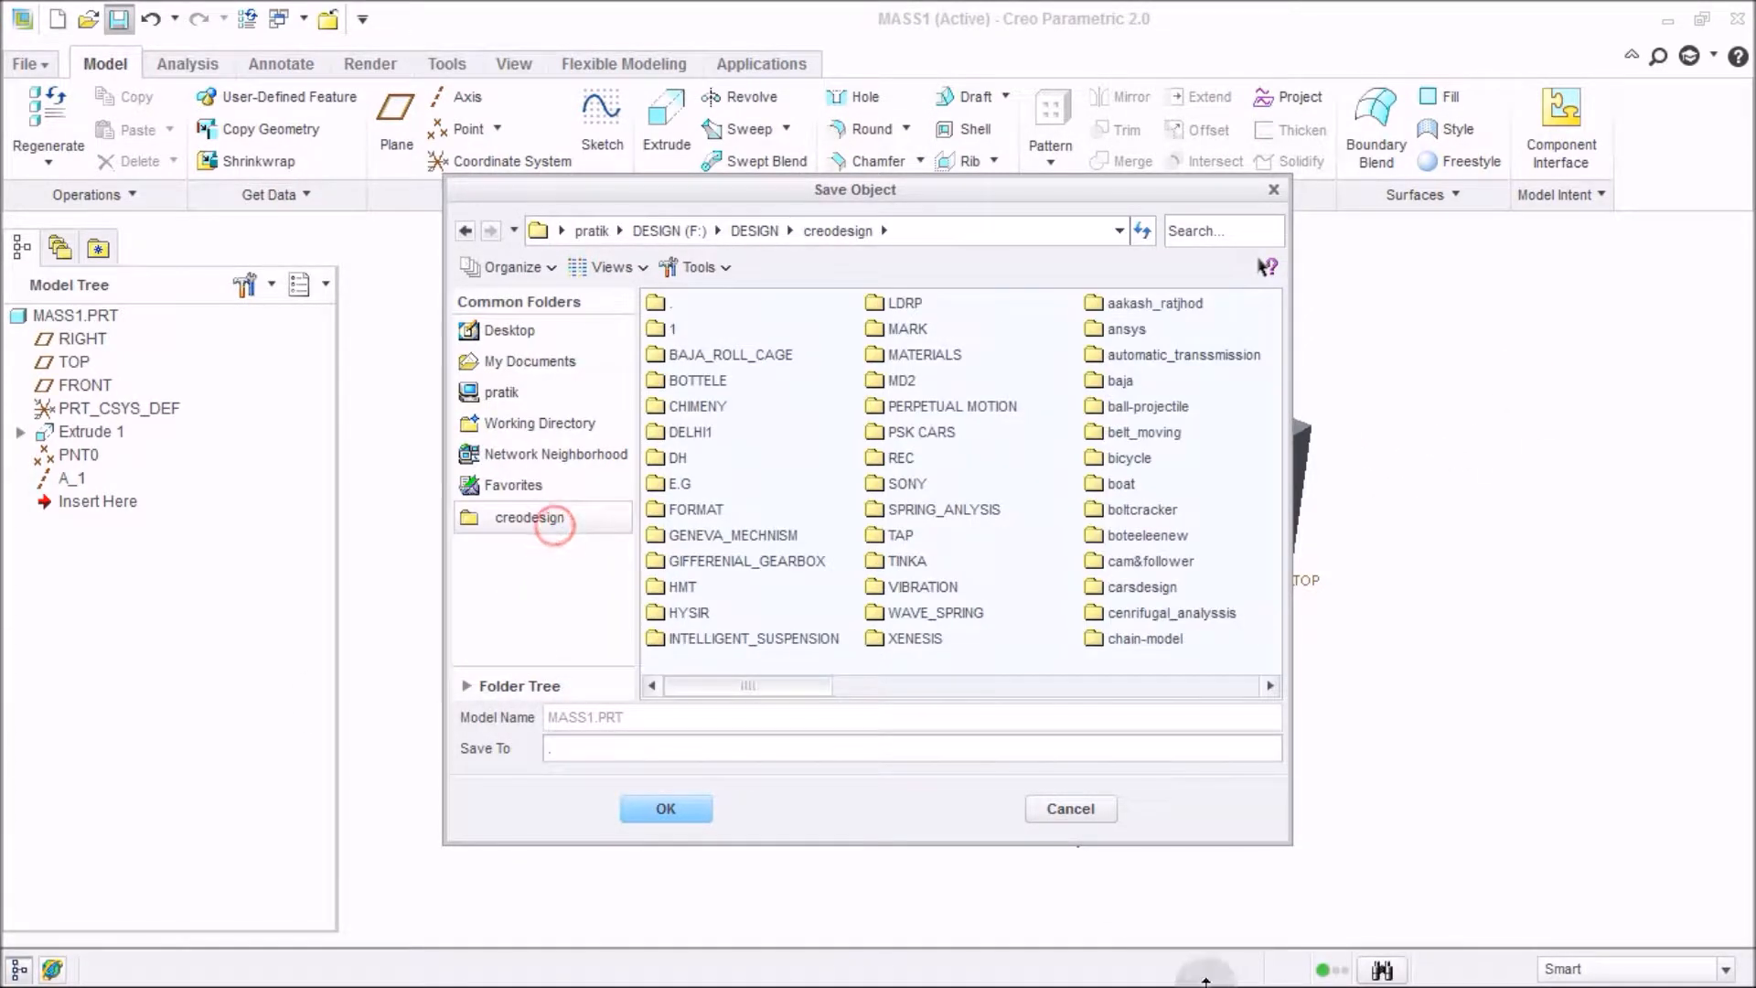
drag(1297, 843, 1713, 958)
click(1560, 517)
double_click(1383, 510)
double_click(727, 333)
click(795, 926)
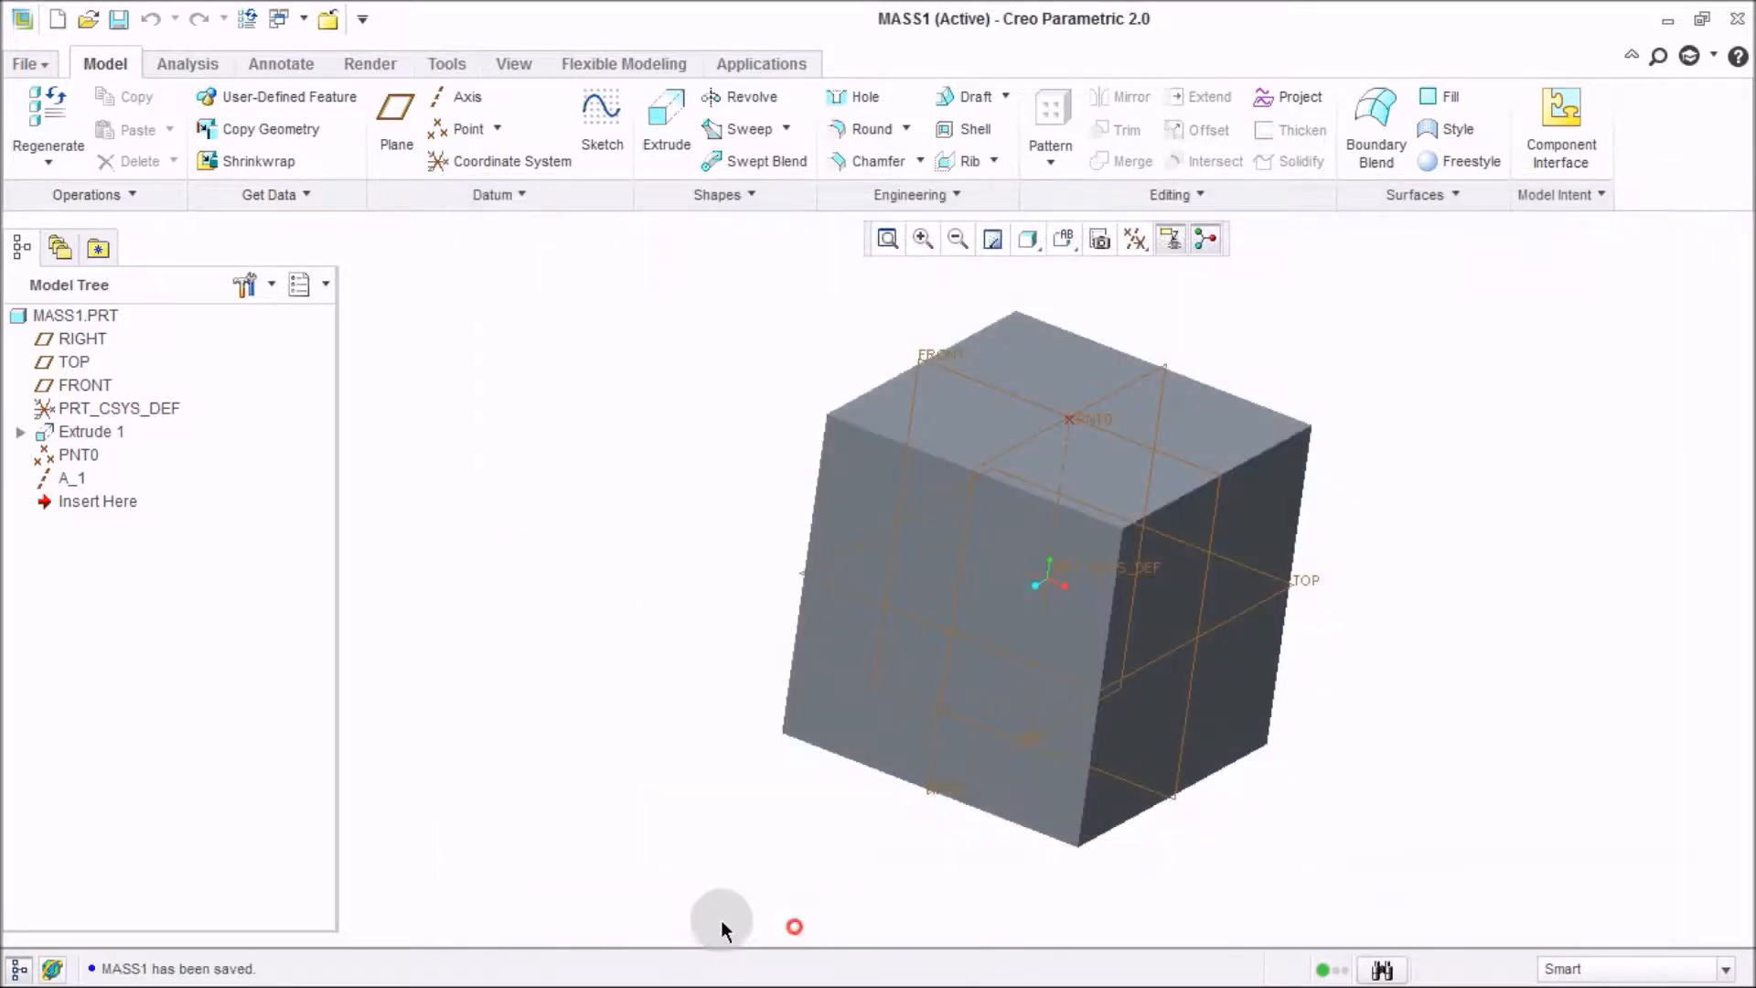
click(621, 533)
key(ctrl+s)
click(773, 902)
click(623, 600)
Create another new solid part named support_1 without the default template.
click(30, 64)
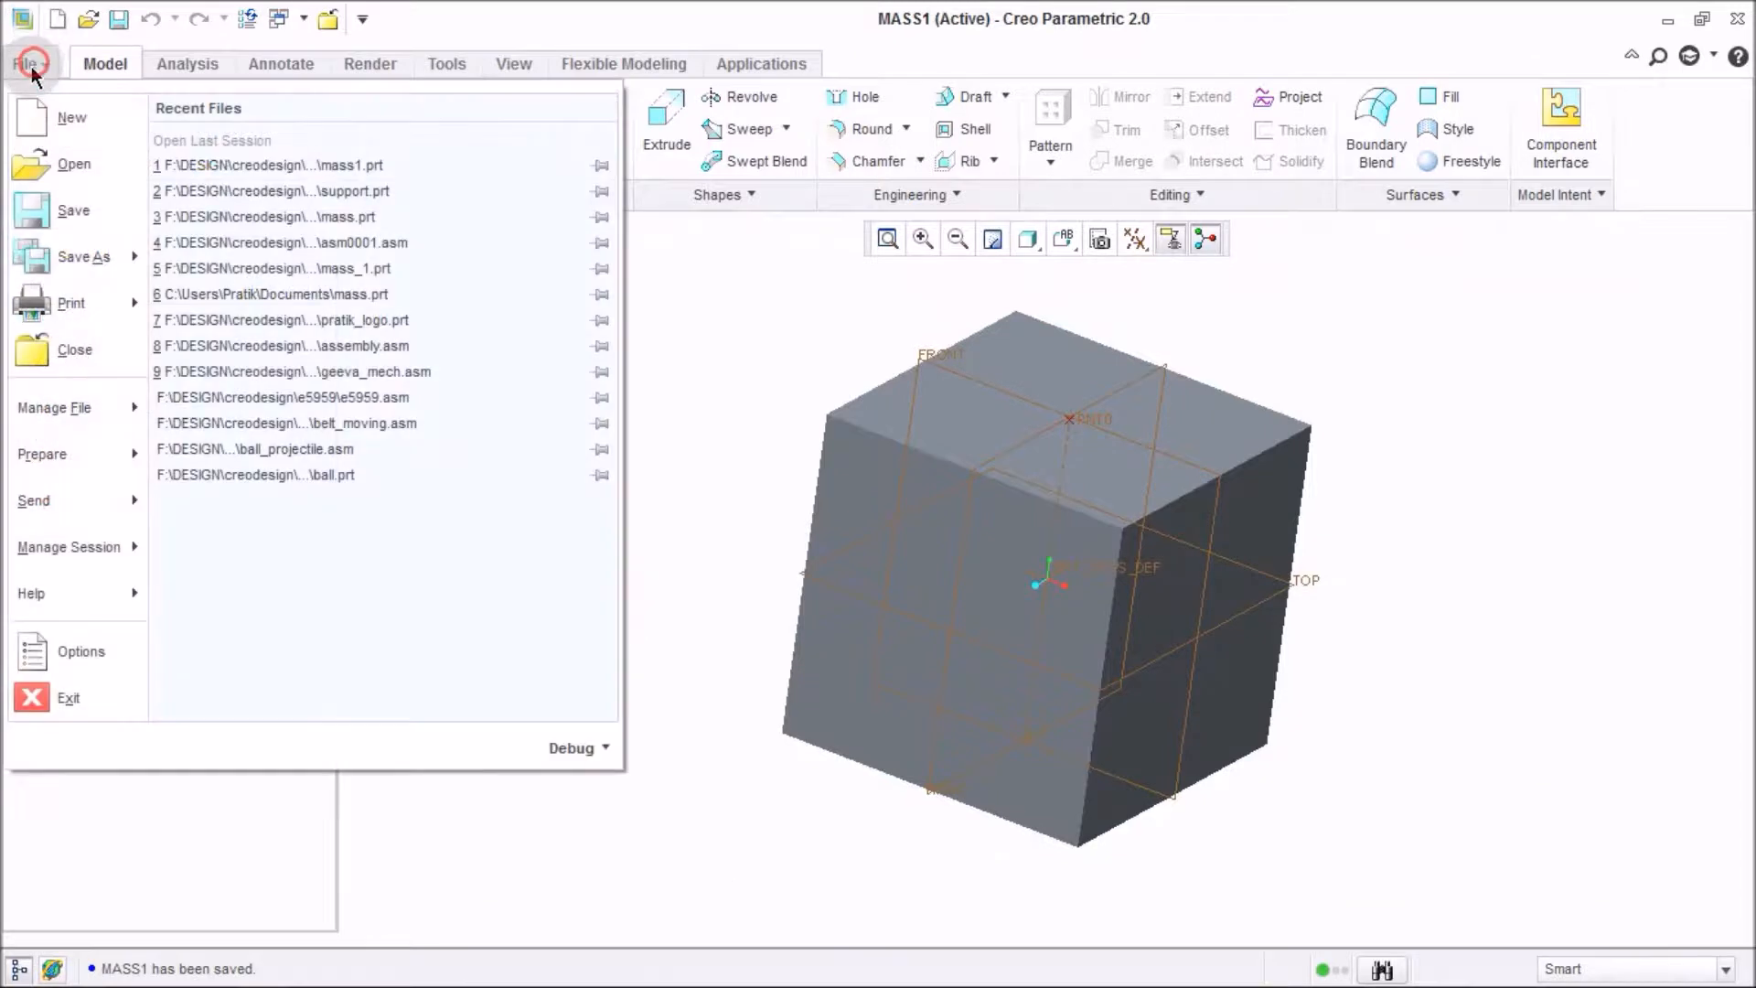
click(66, 117)
double_click(837, 605)
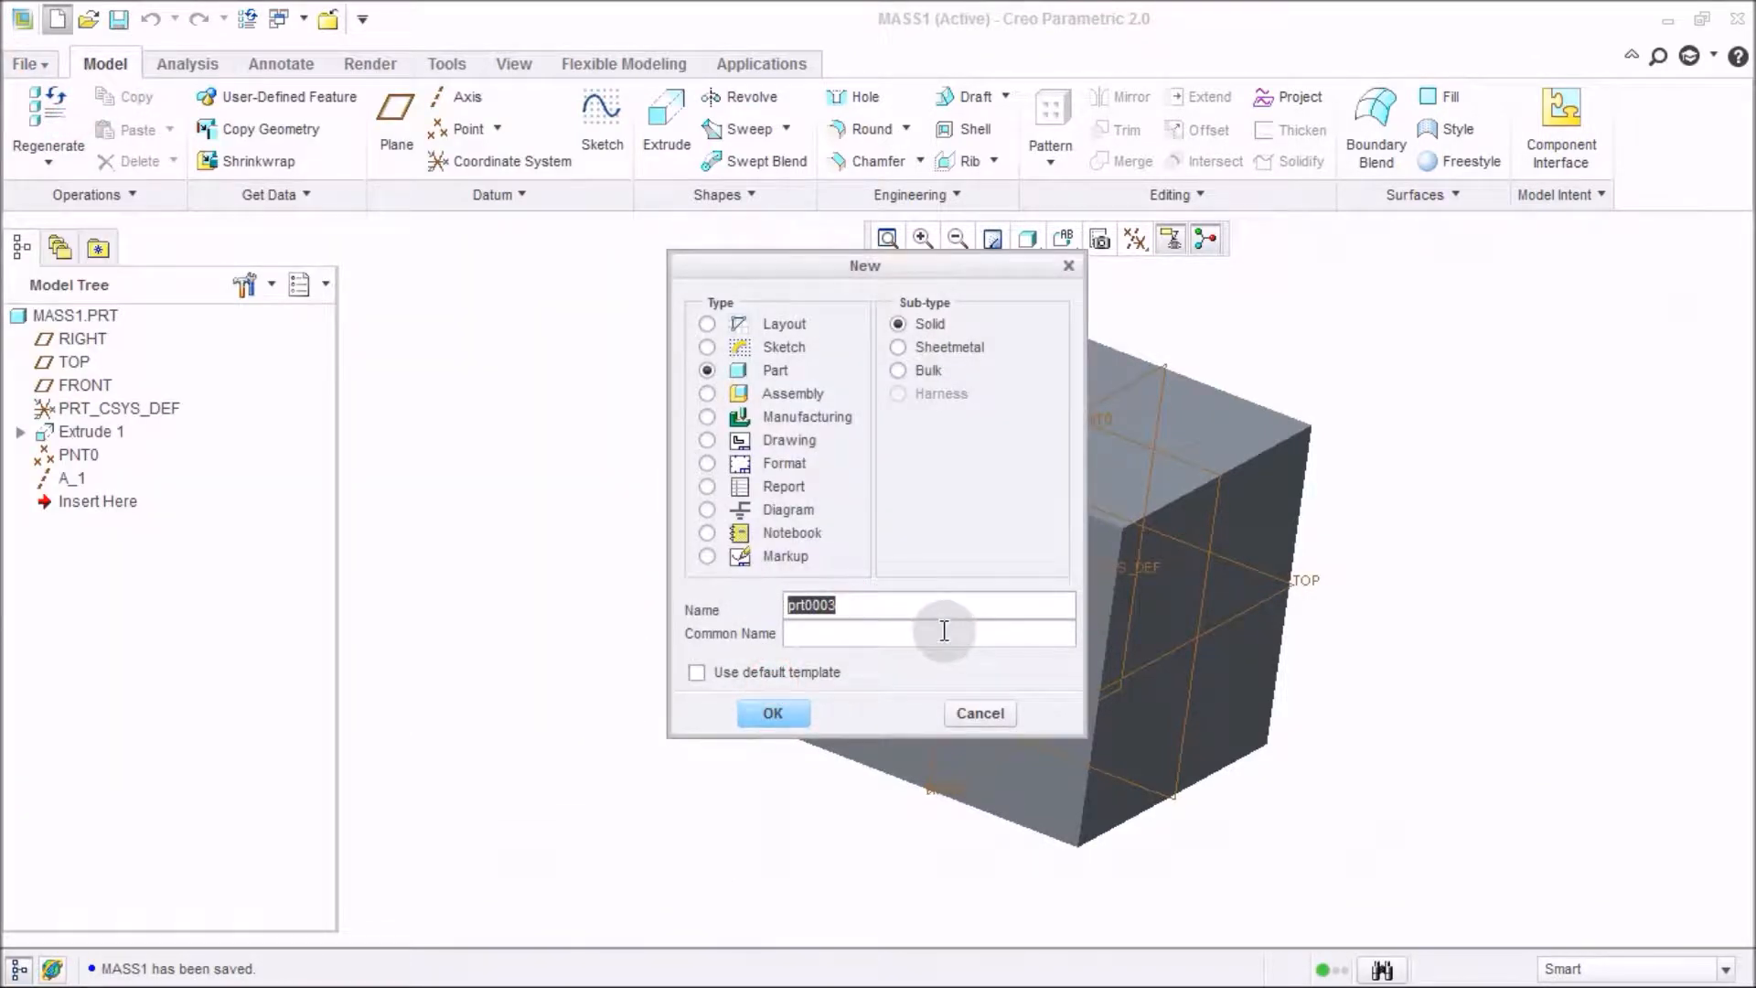
text(support)
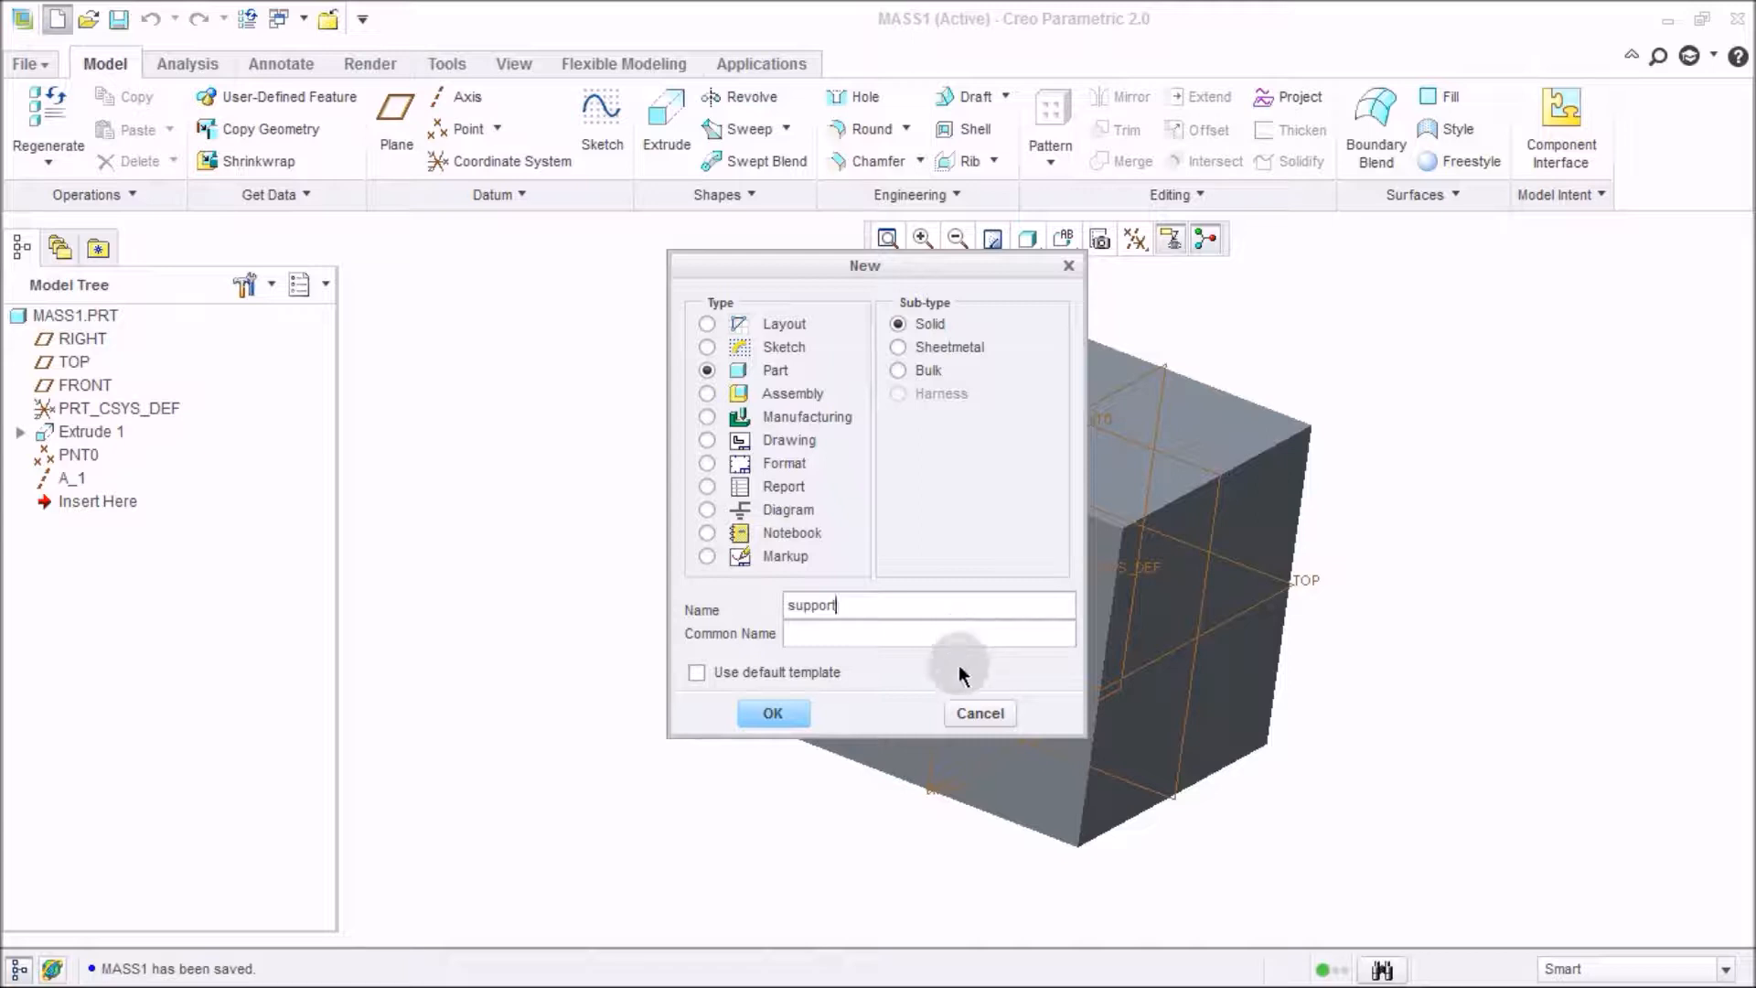
text(_1)
click(754, 721)
Choose the mmns_part_solid template for the support part.
scroll(819, 411, down, 1)
click(812, 399)
double_click(812, 399)
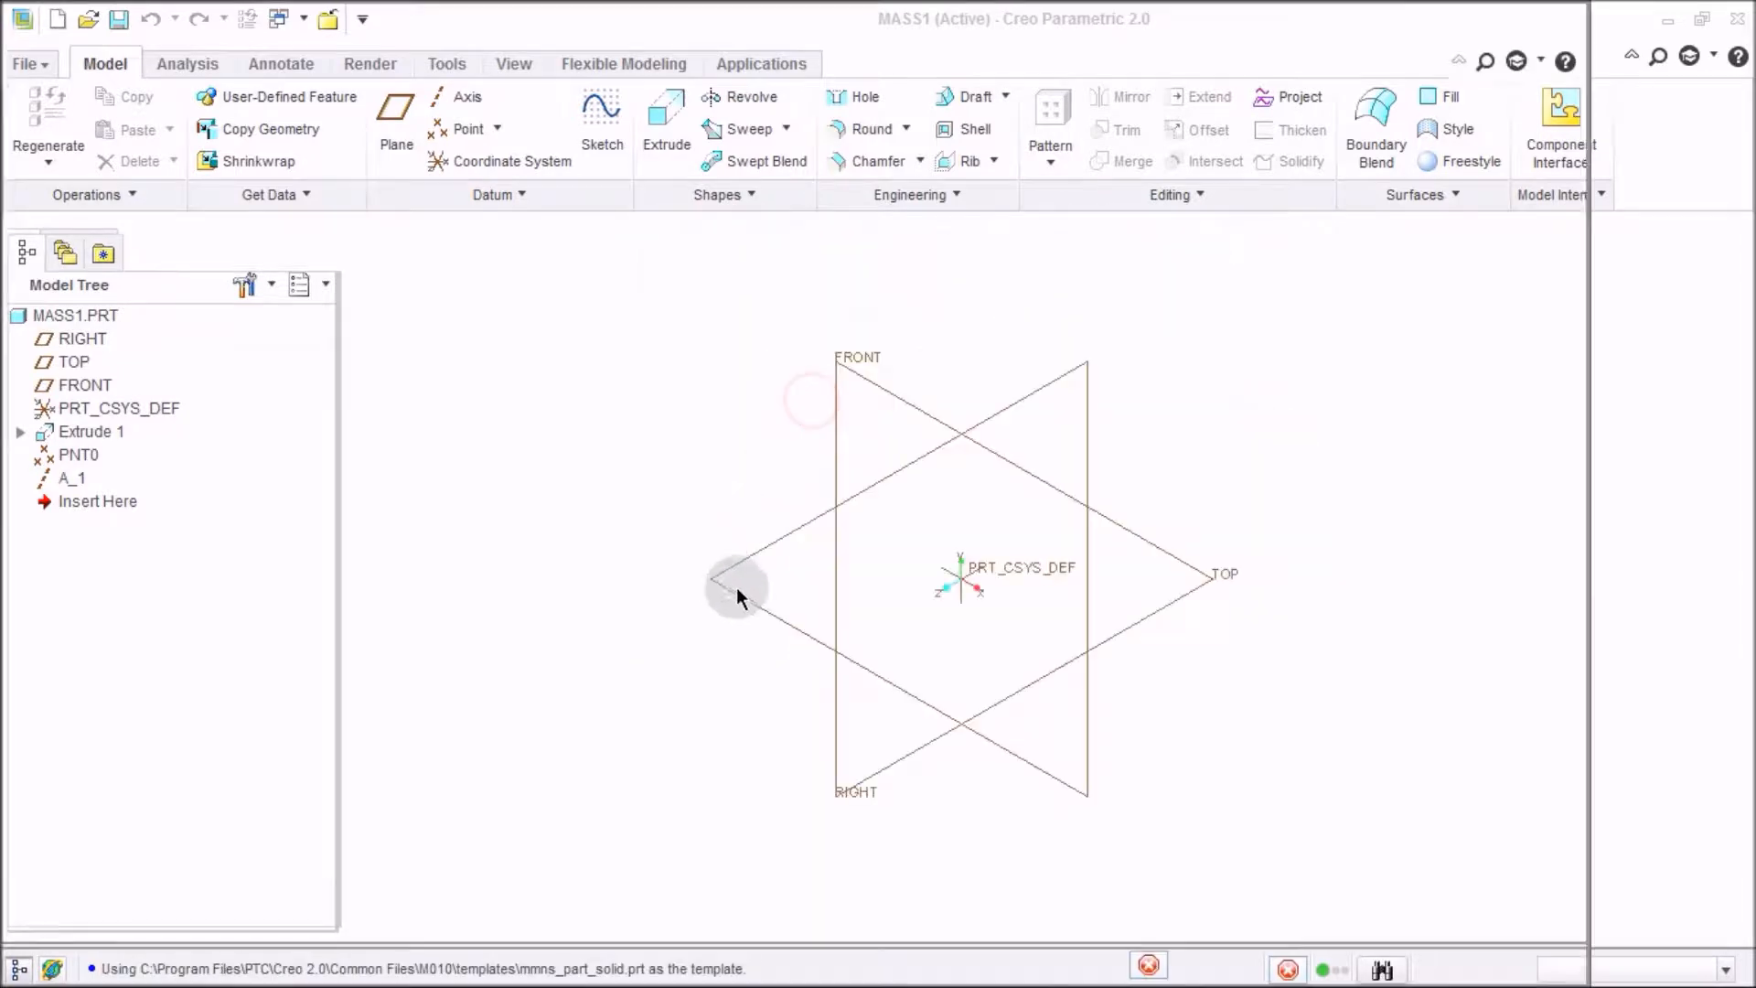
Start an Extrude and open its sketch placement definition.
click(628, 128)
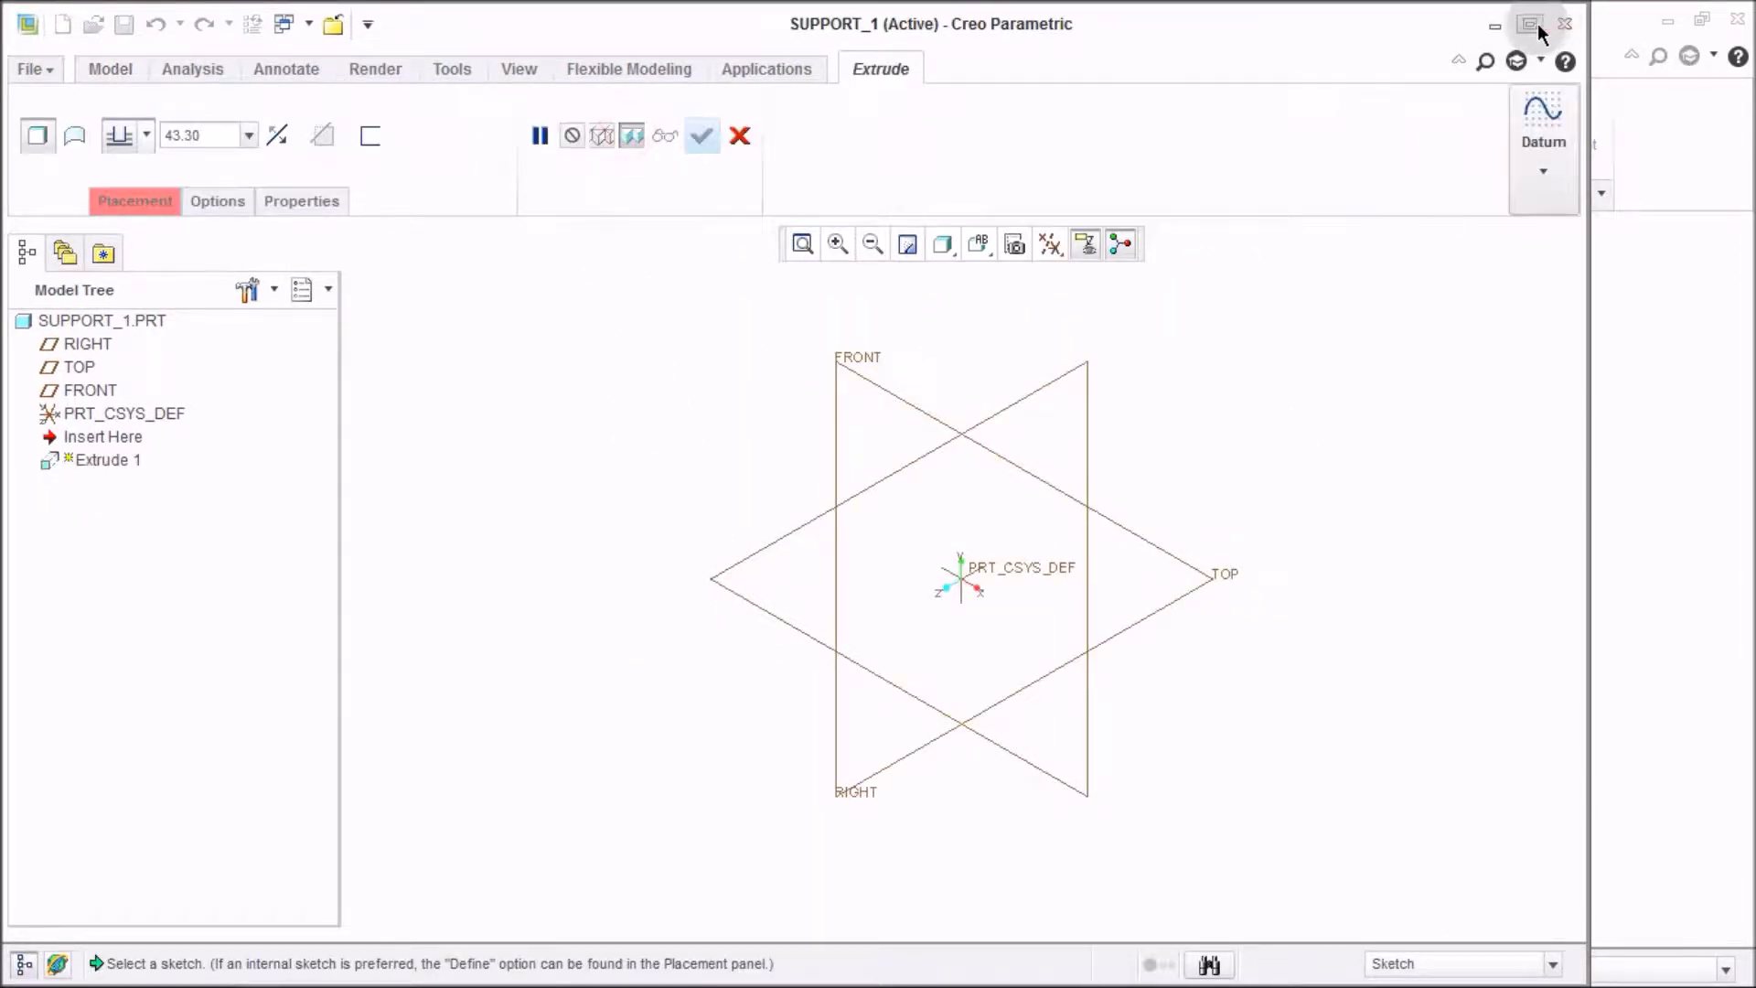
click(1539, 24)
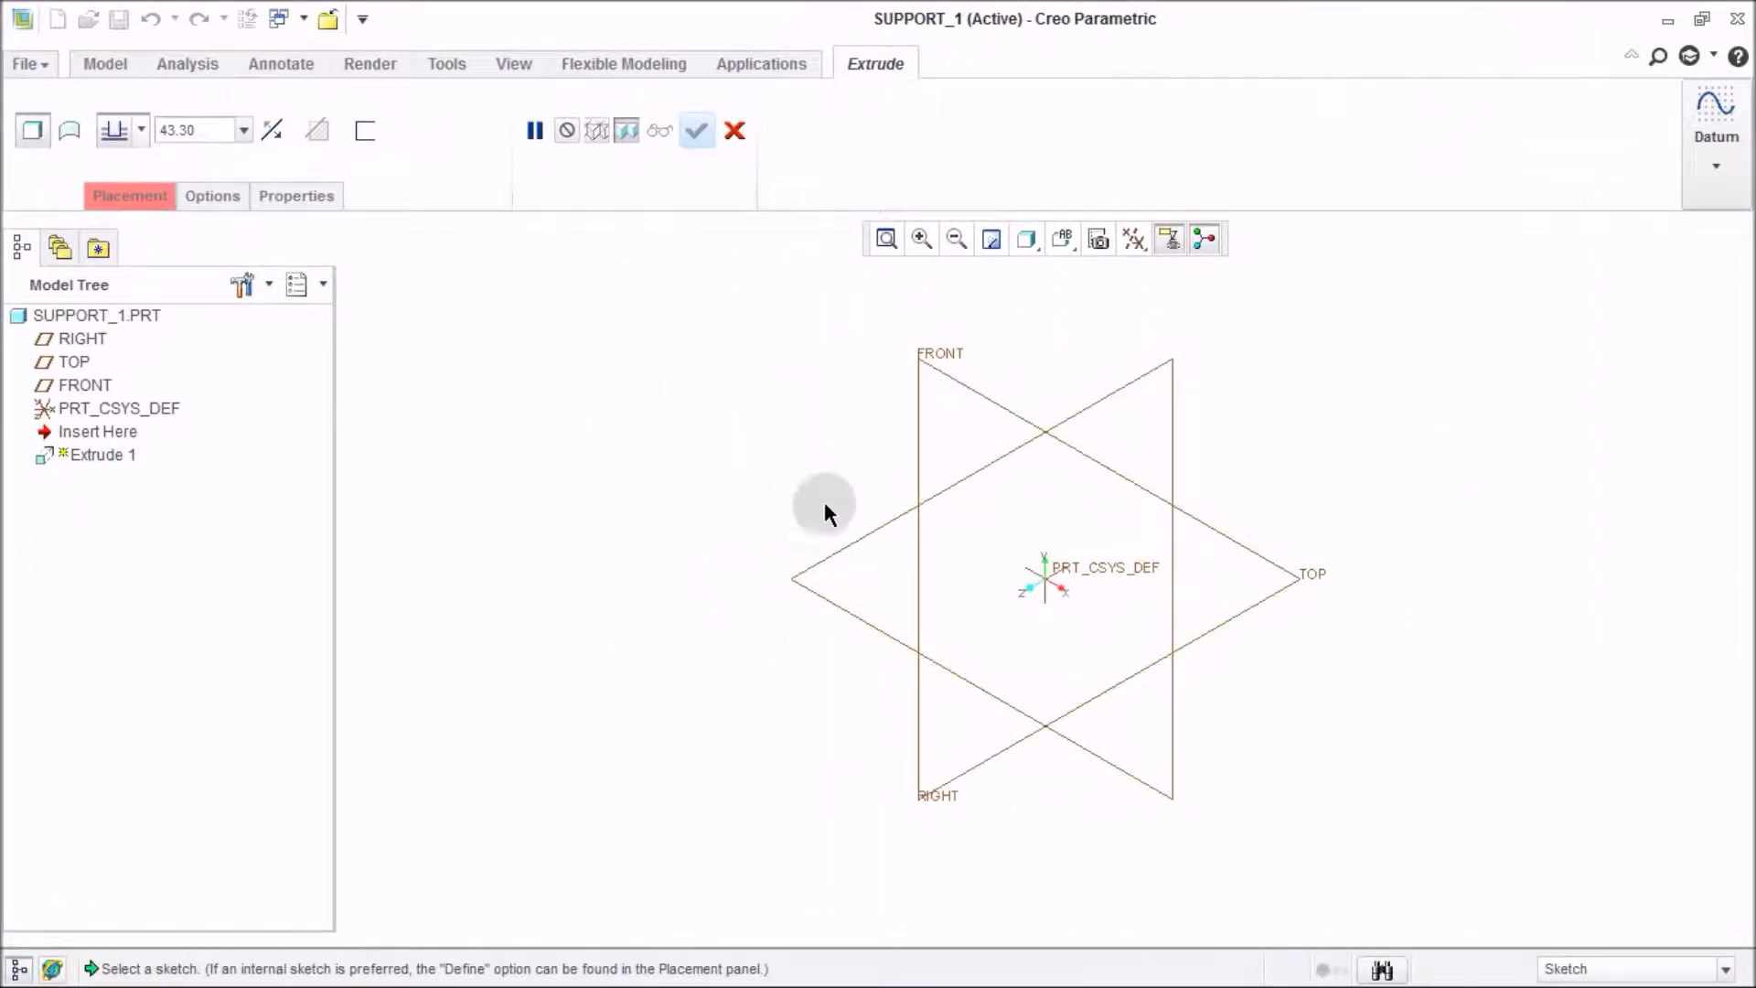
middle_drag(1076, 521, 1051, 540)
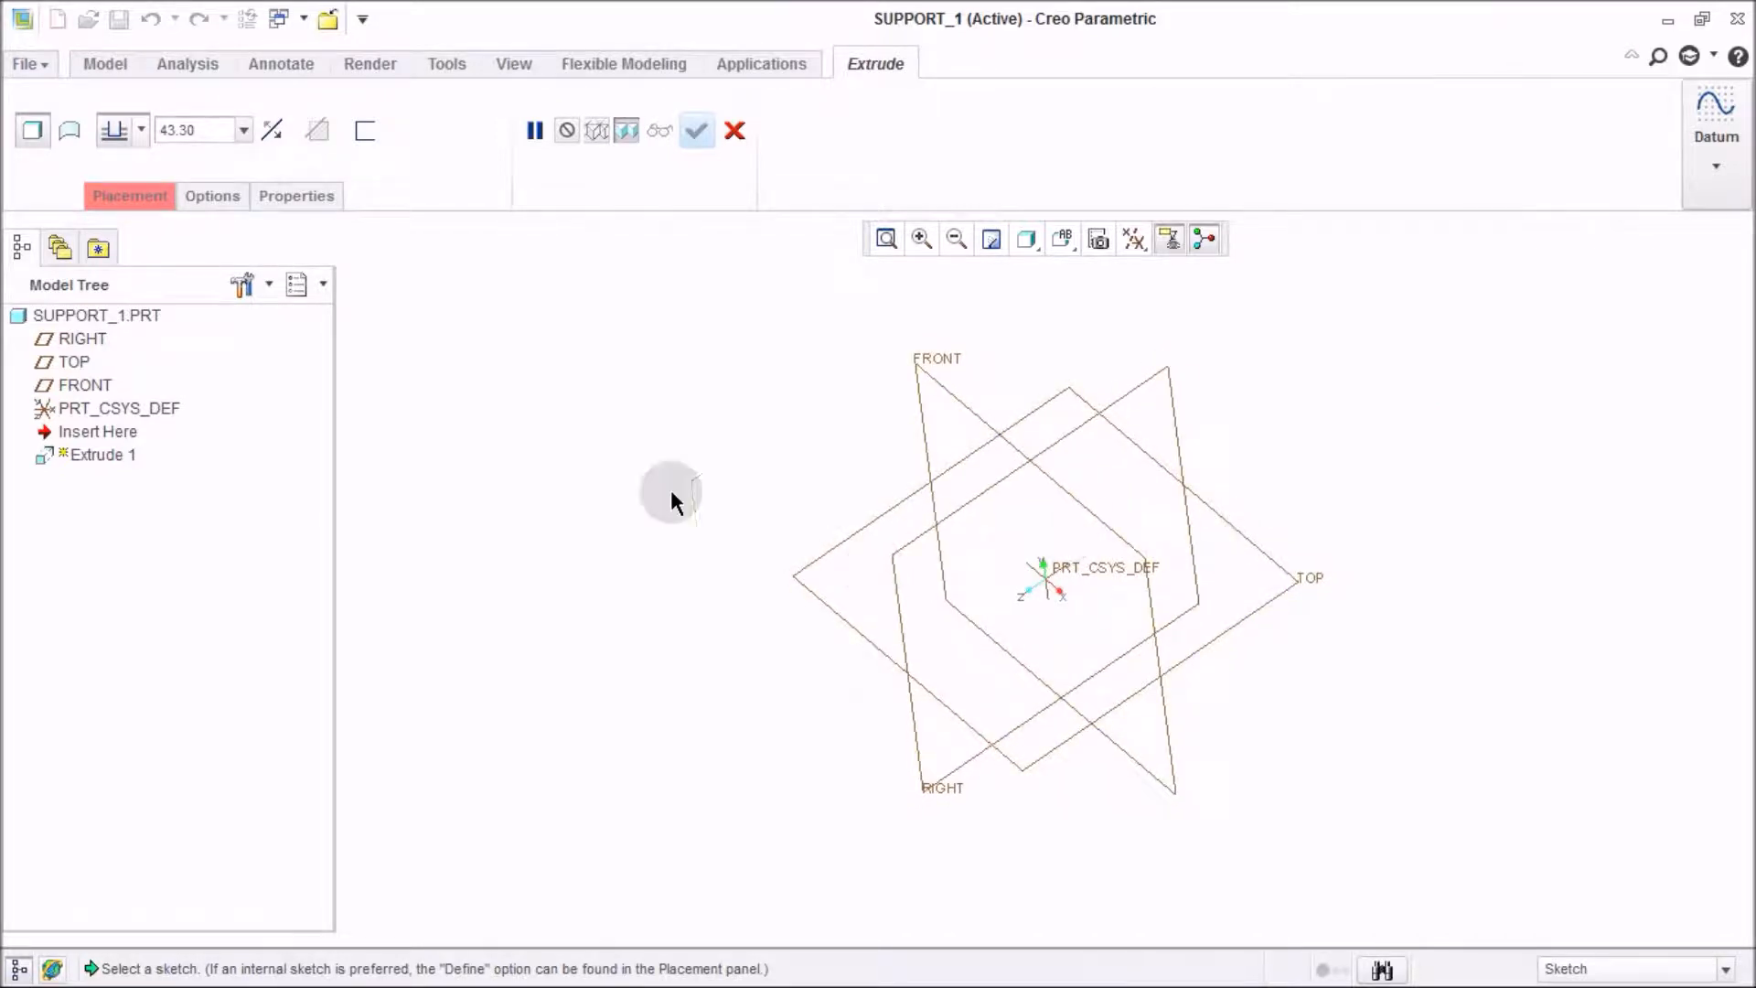
click(146, 203)
click(338, 282)
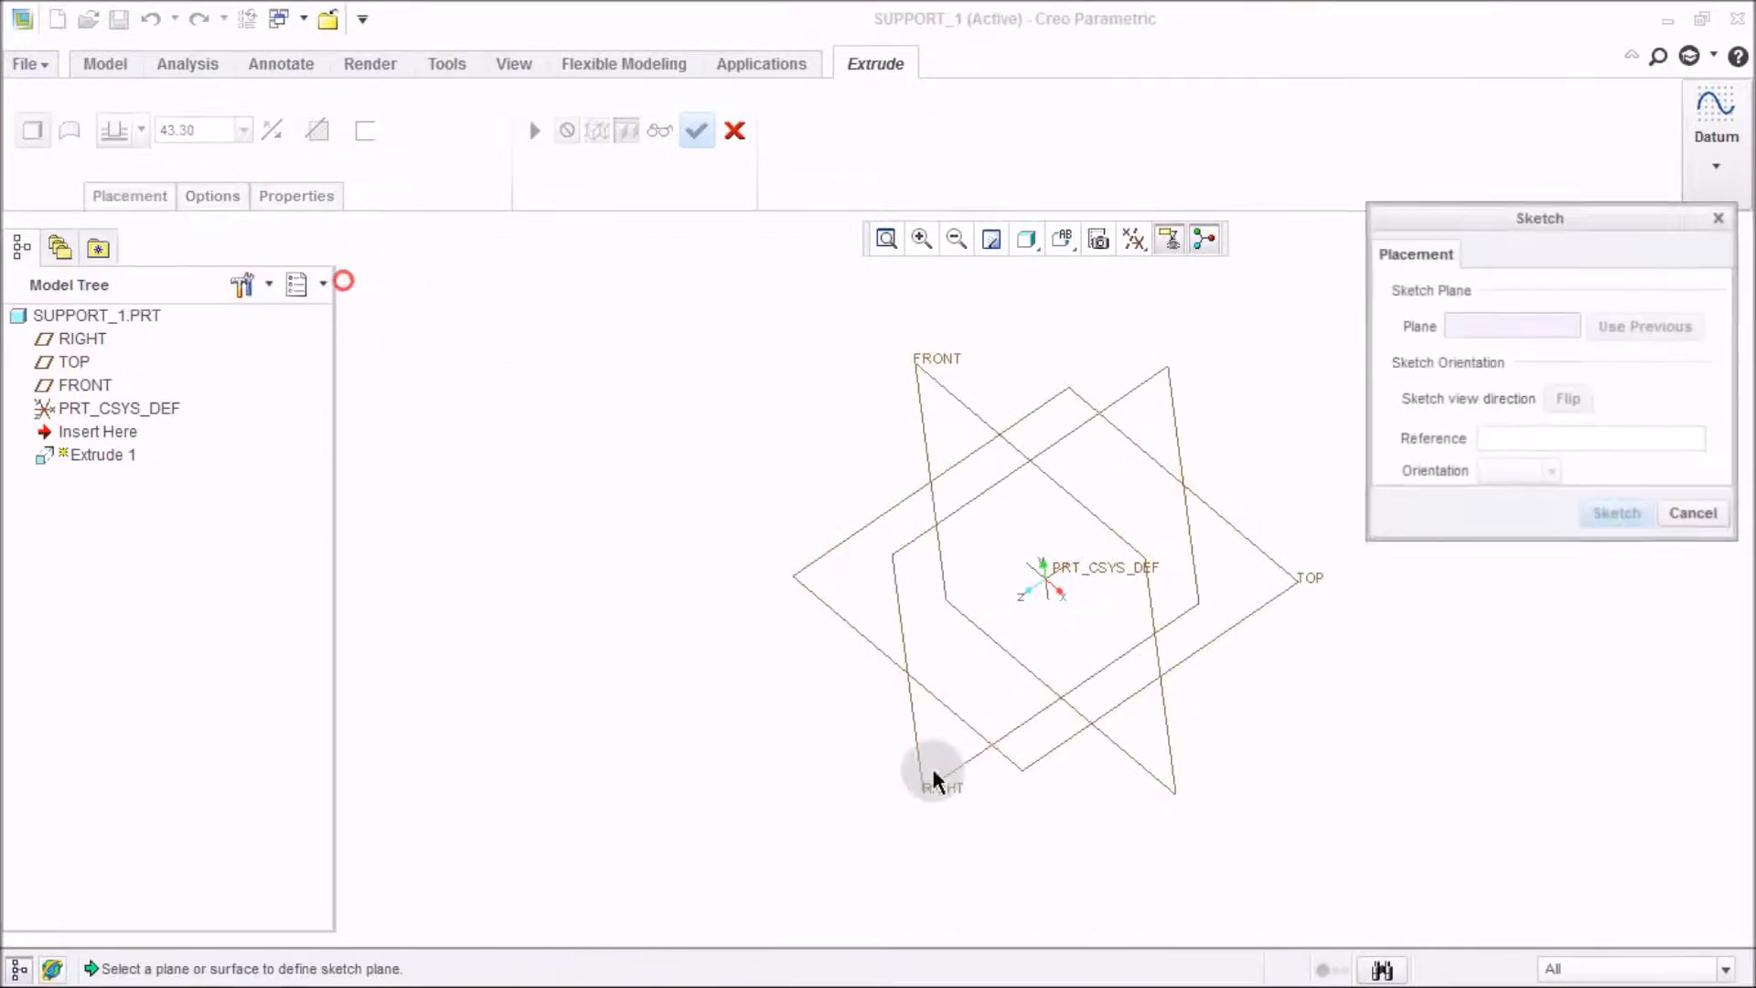
Sketch on the TOP plane and draw vertical and horizontal centerlines through the origin.
click(1305, 589)
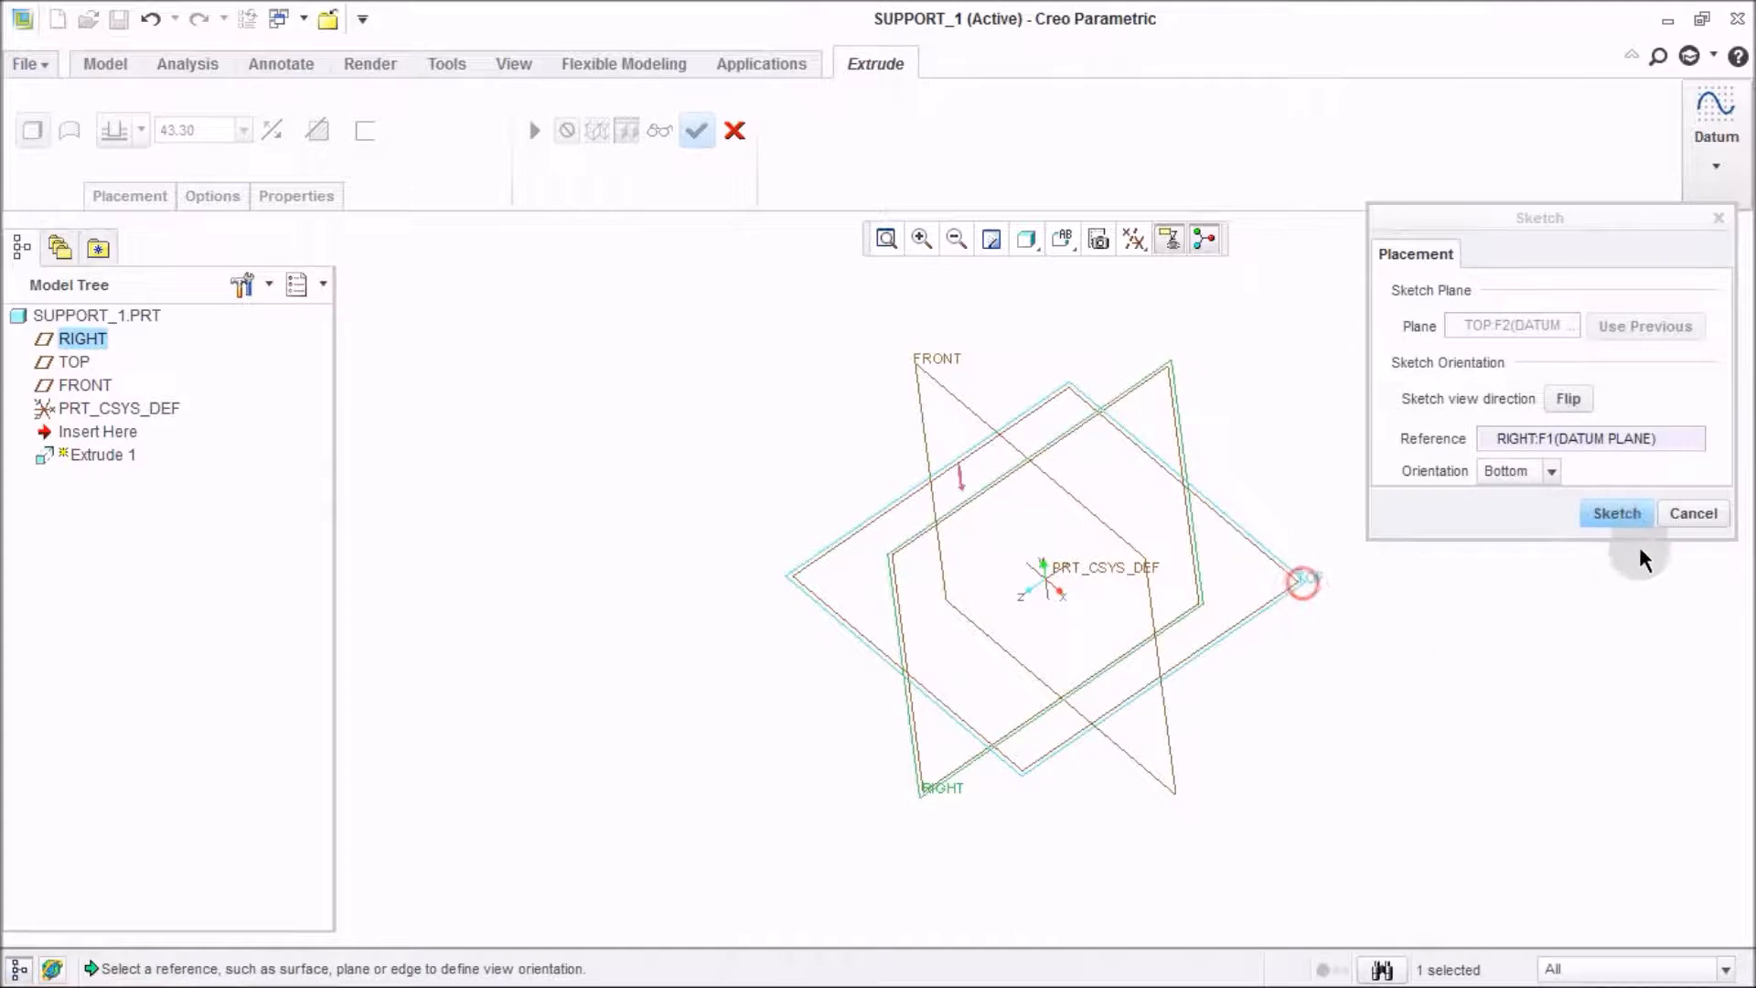
click(1617, 512)
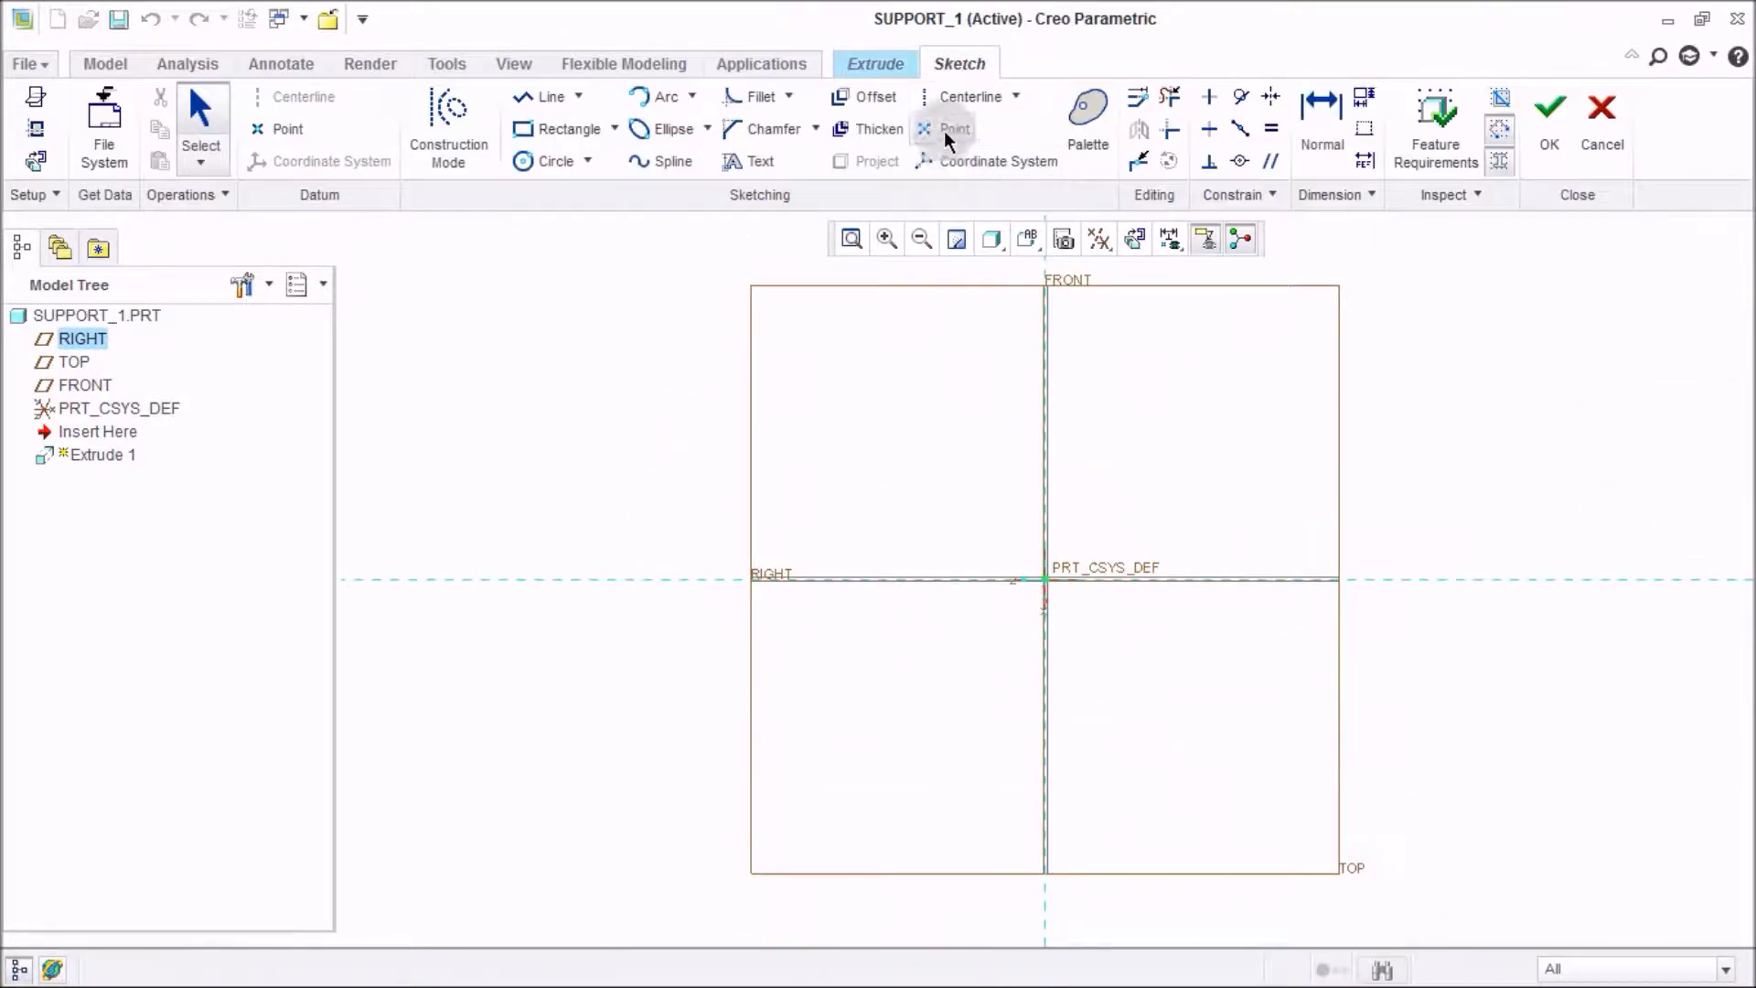
click(968, 97)
click(1068, 560)
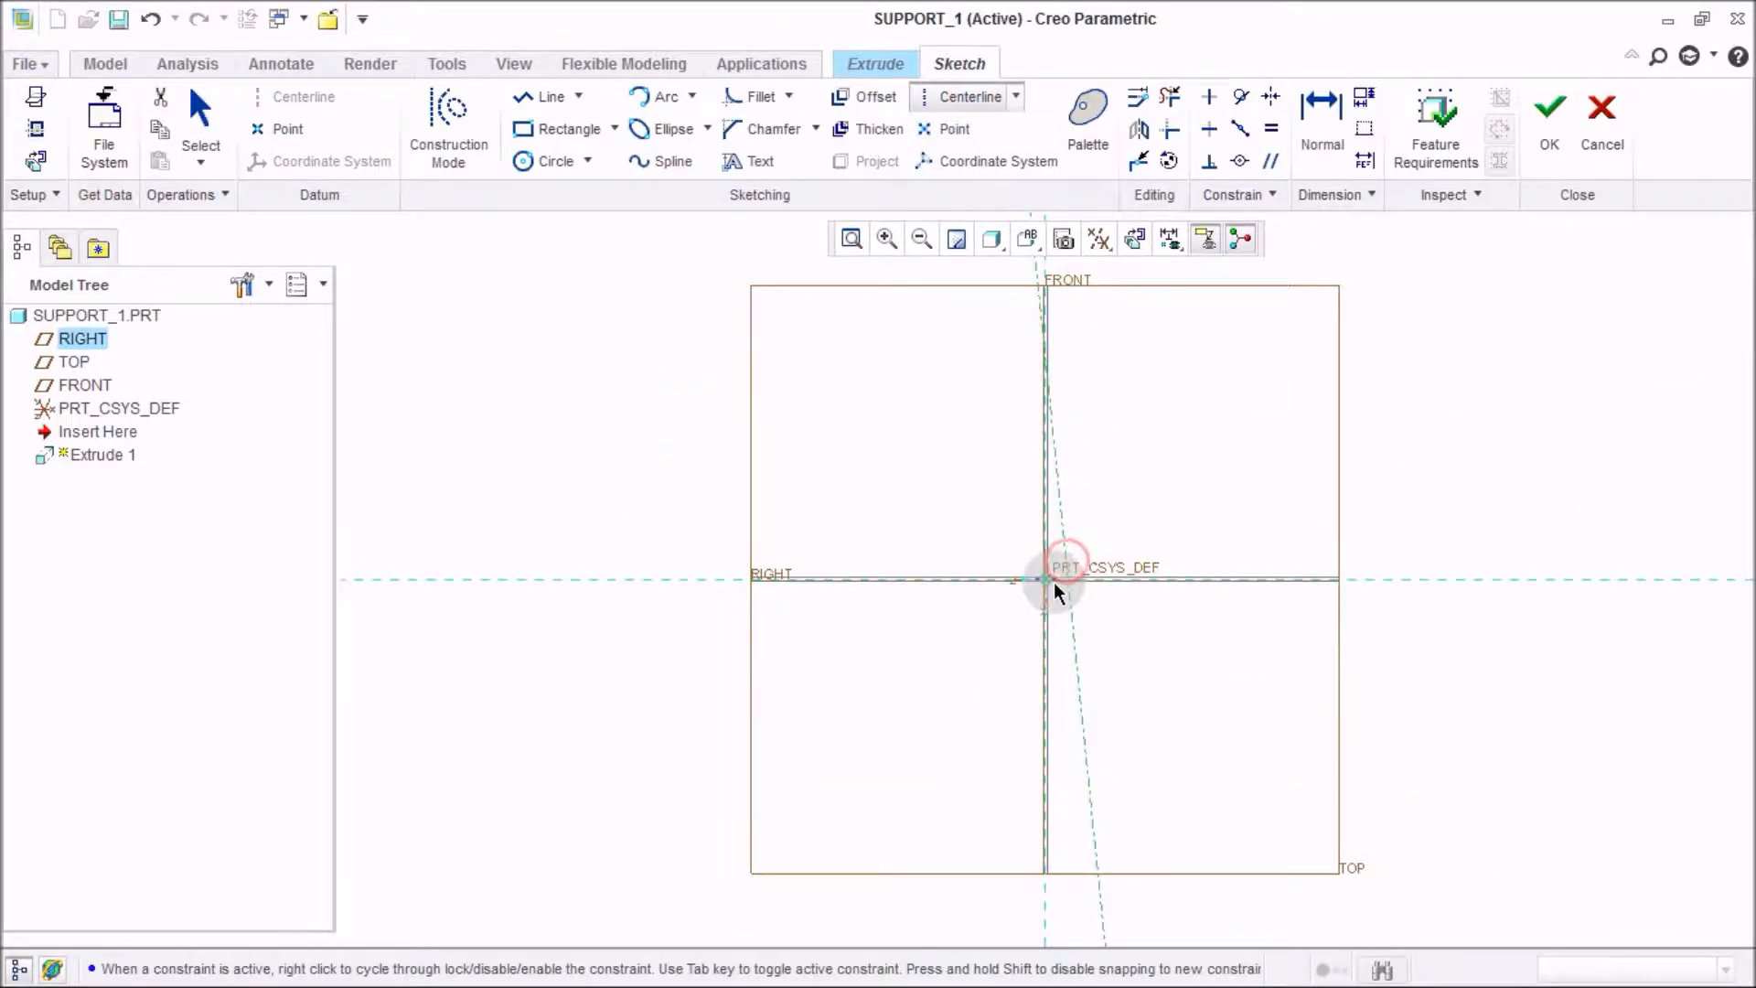
key(ctrl+z)
click(964, 98)
click(1047, 365)
click(1059, 509)
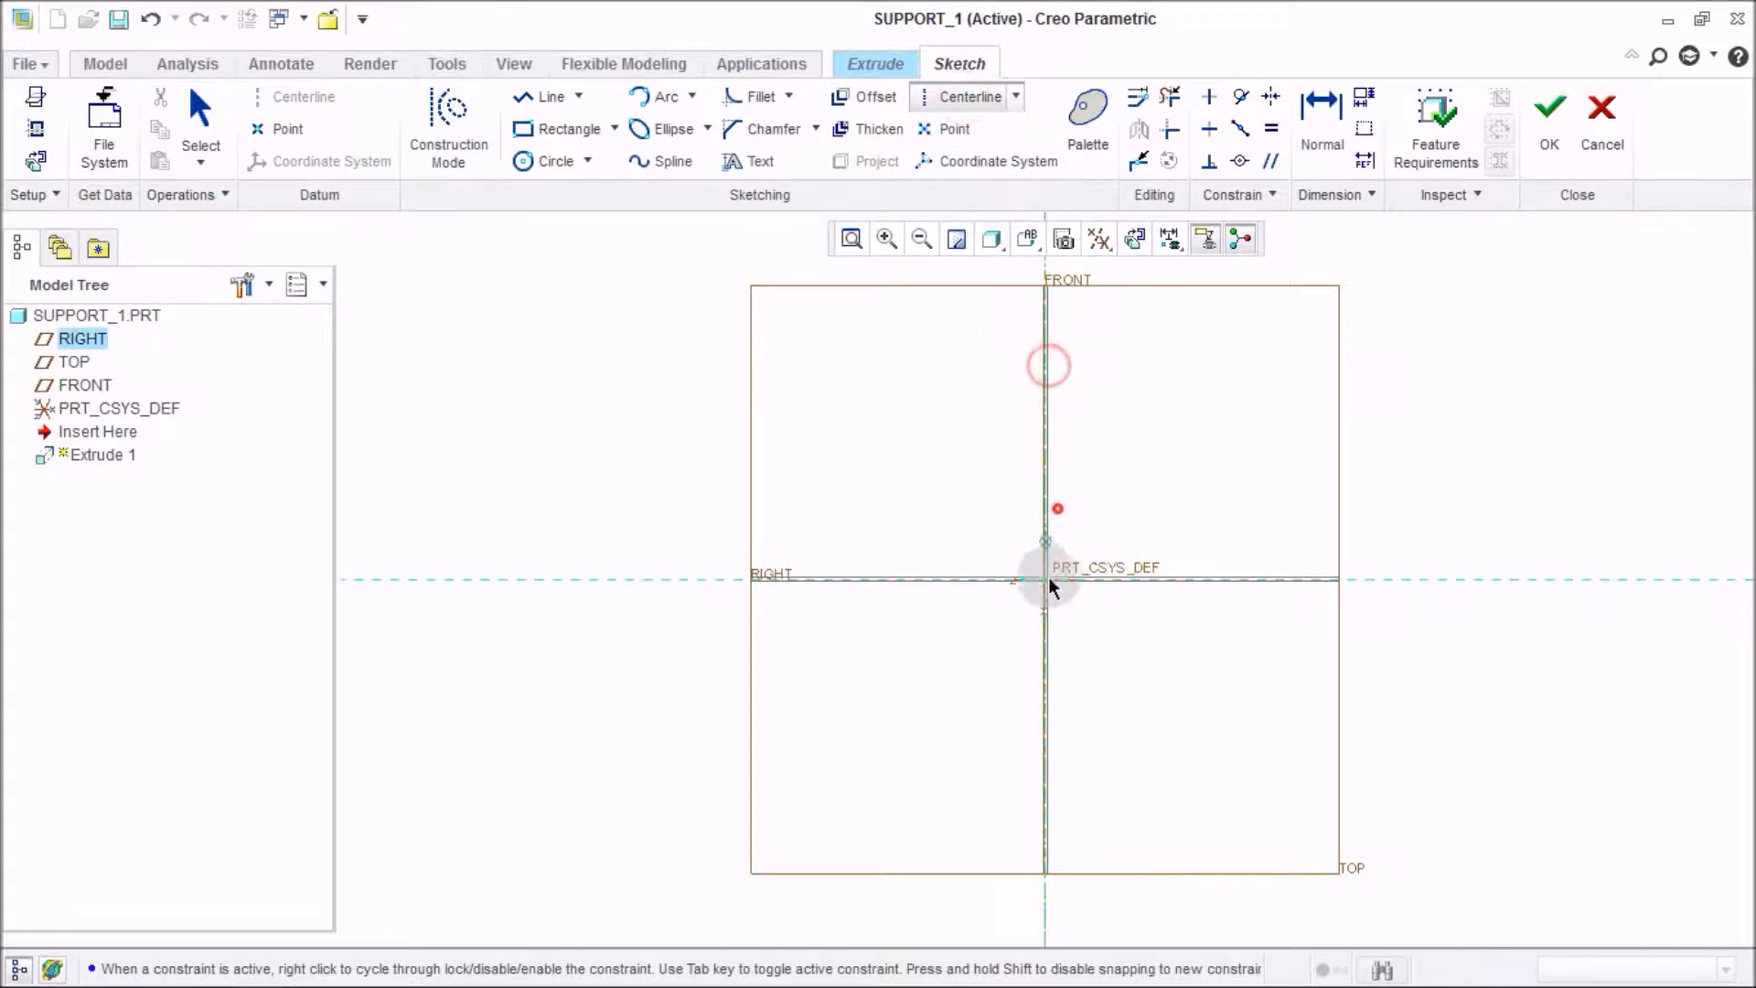
click(1093, 586)
click(1227, 579)
middle_click(1226, 540)
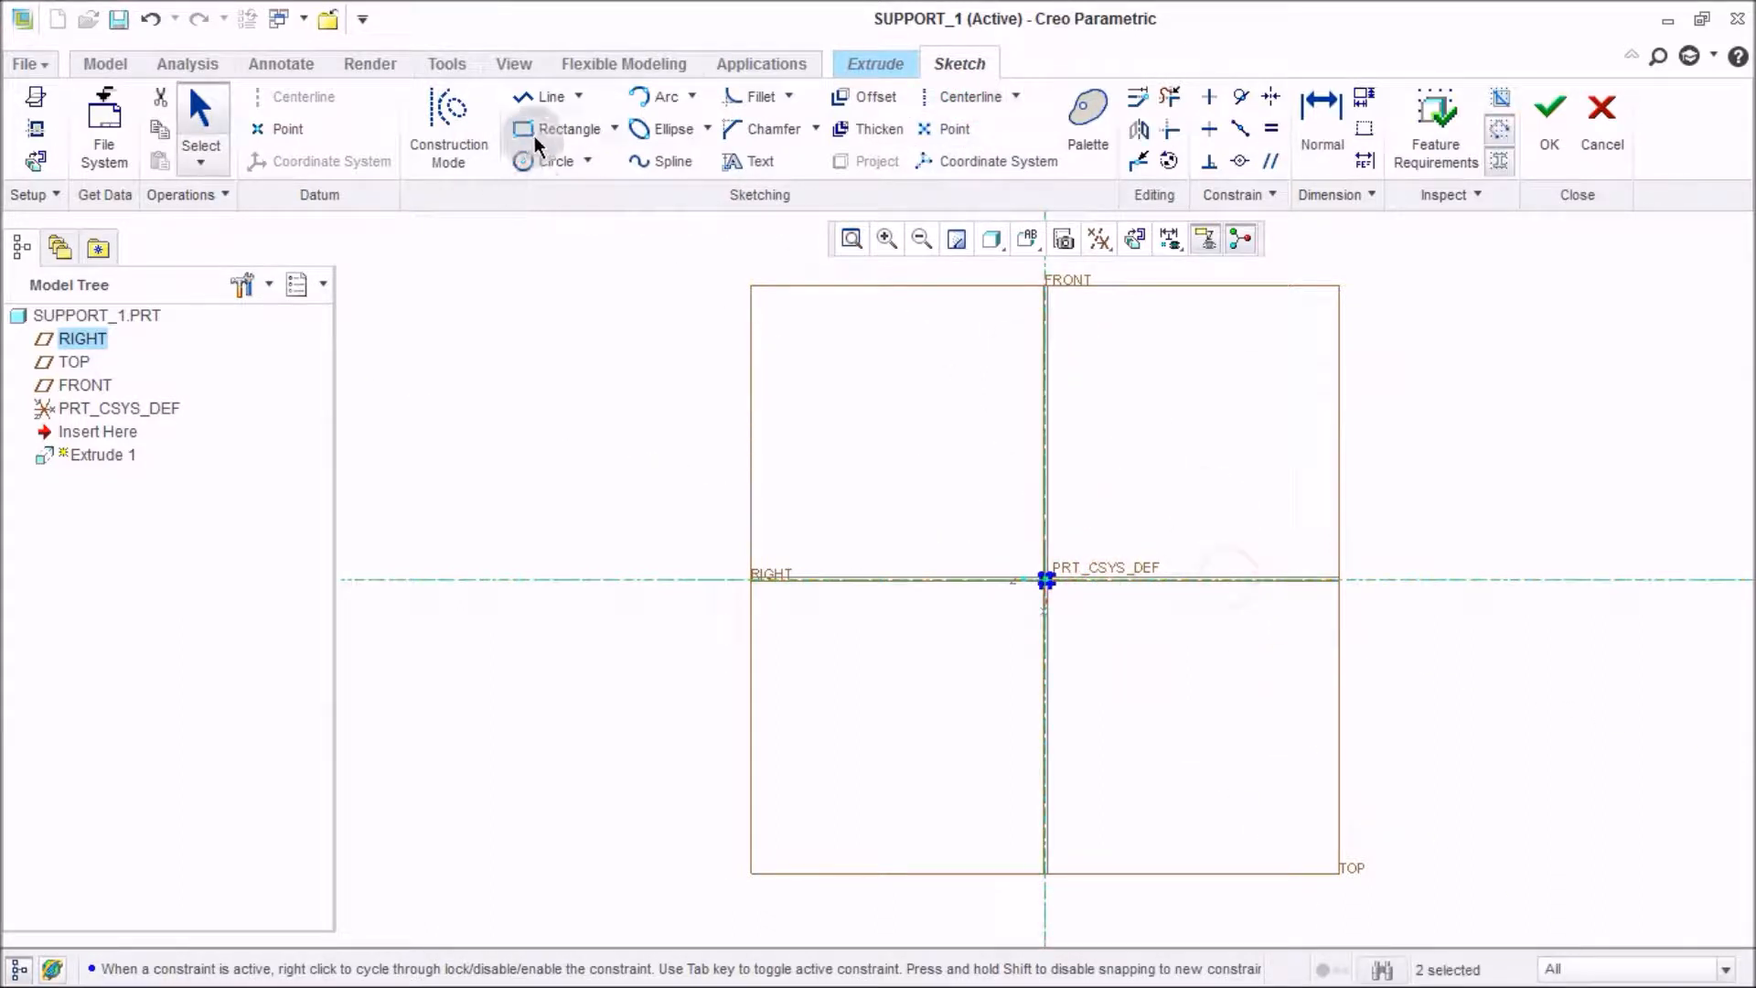
Draw a rectangle centered on the sketch origin.
click(558, 129)
click(968, 514)
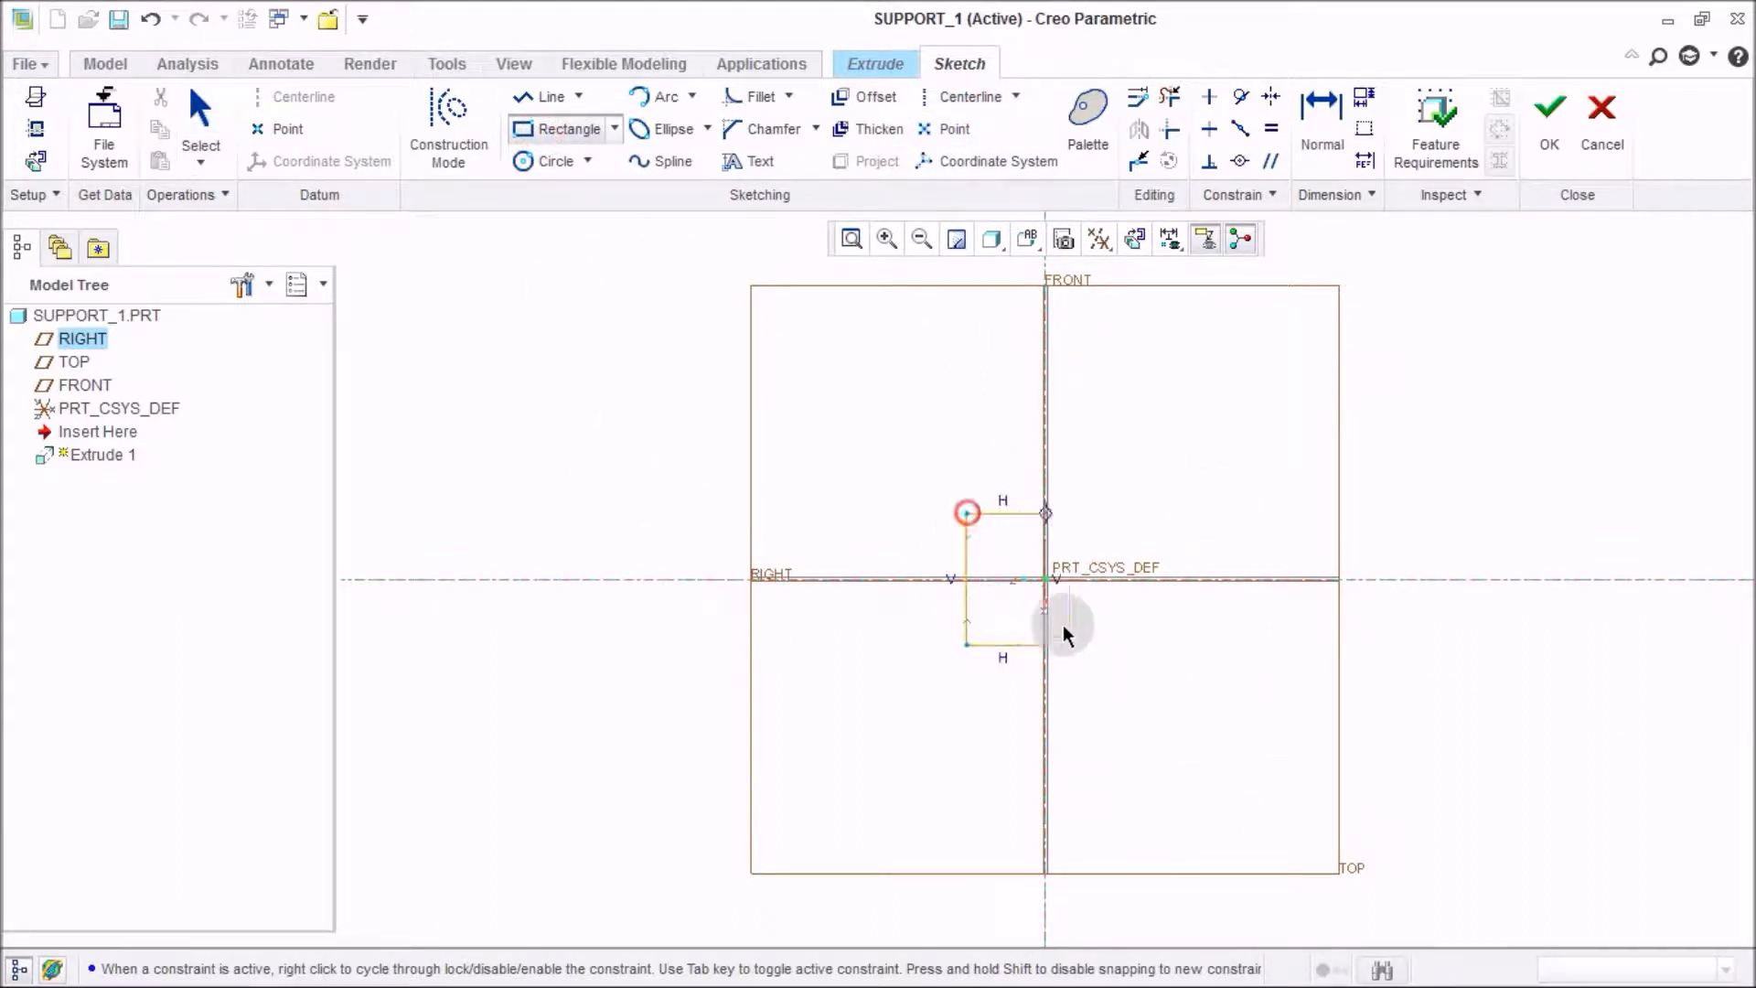
click(1126, 643)
middle_click(1204, 640)
Set the rectangle's width and height to 200 mm each and accept the sketch.
double_click(1023, 501)
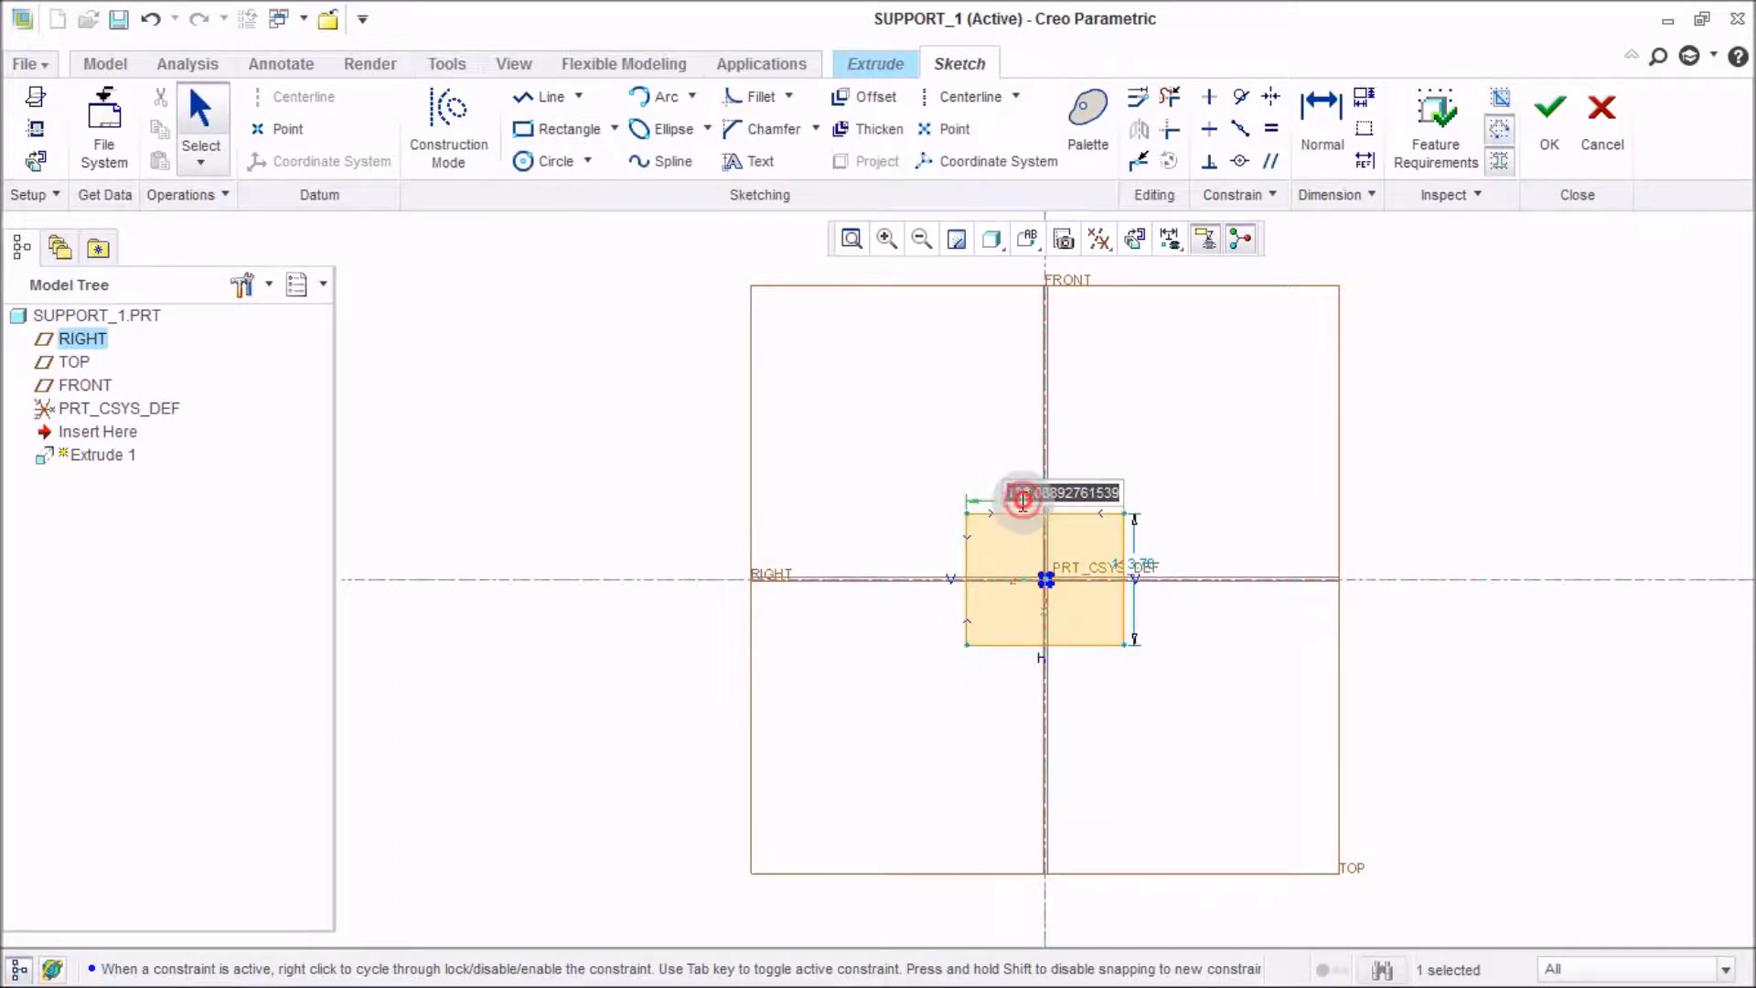
text(200)
key(Return)
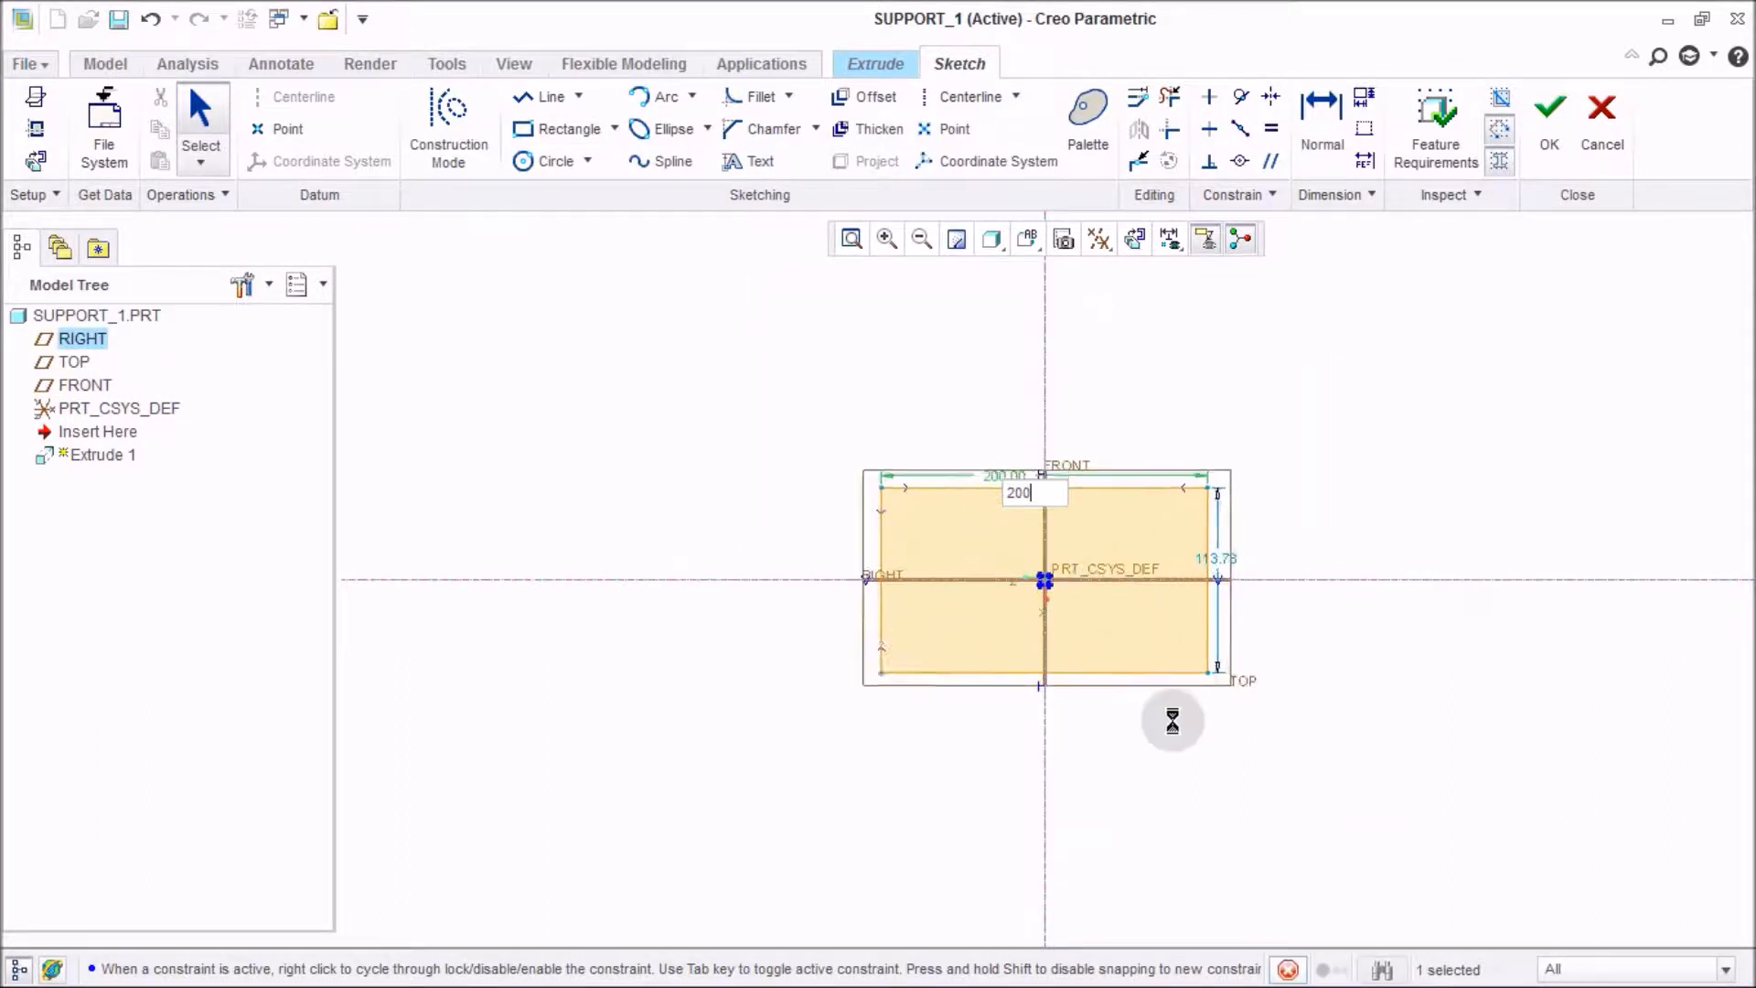
double_click(1355, 544)
text(200)
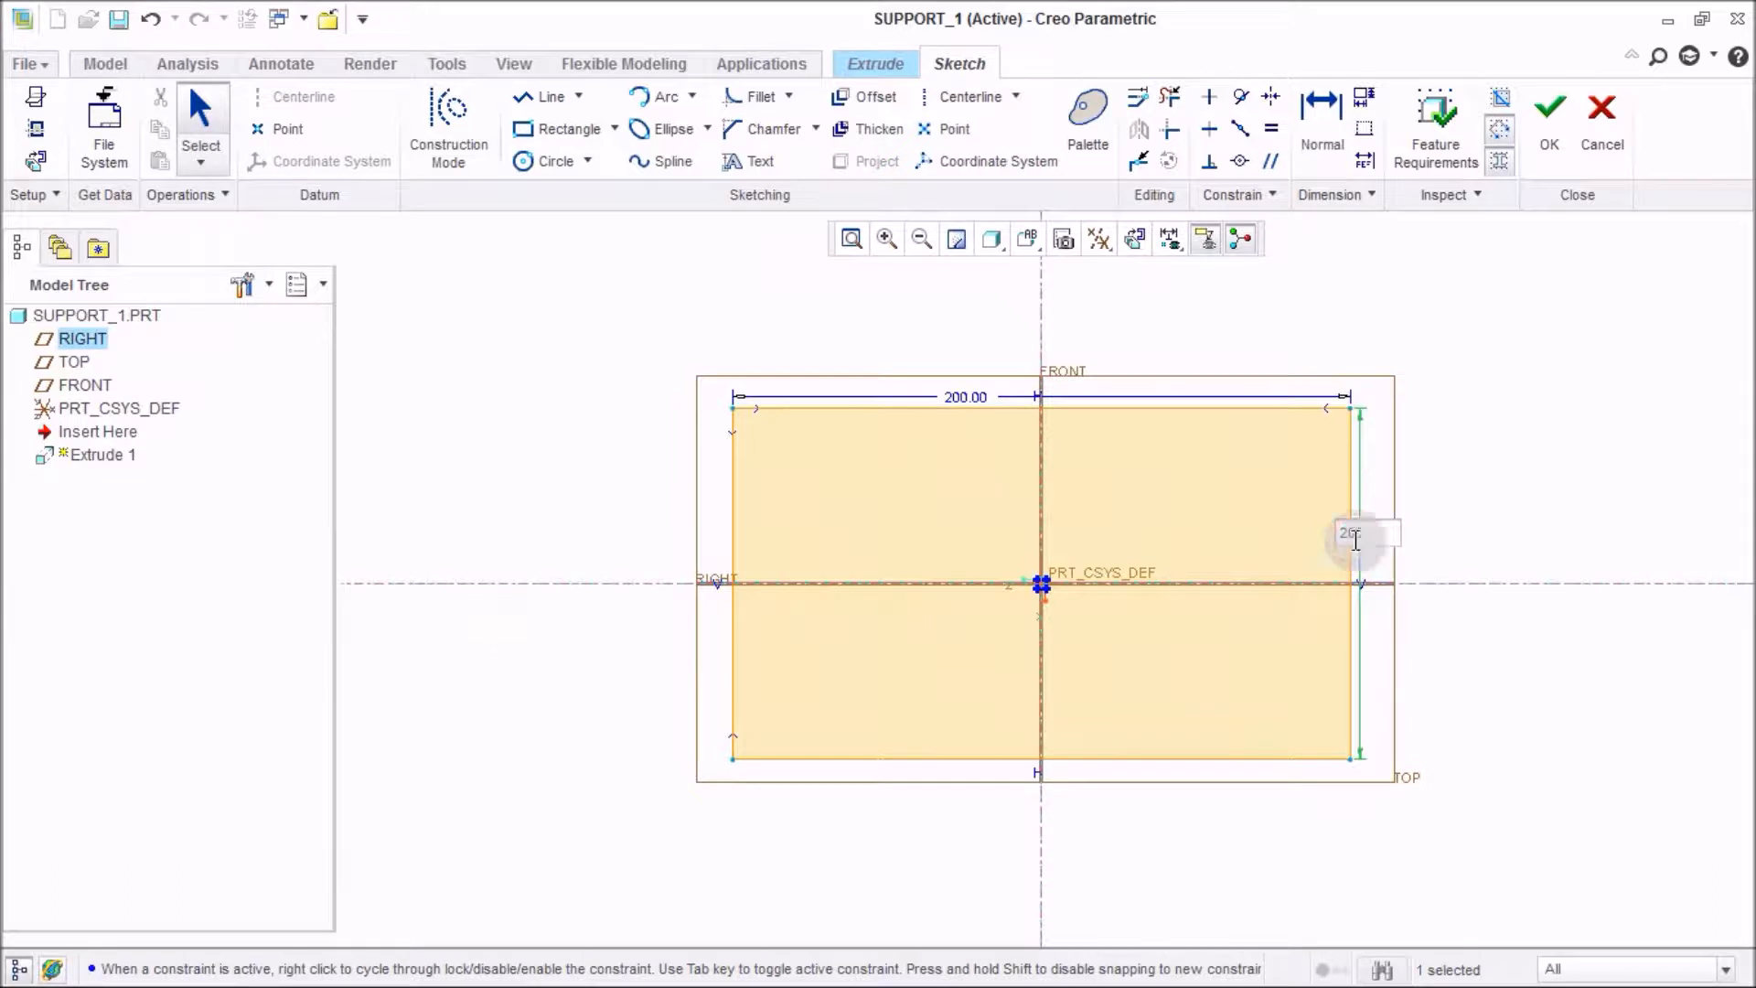
key(Return)
click(1552, 137)
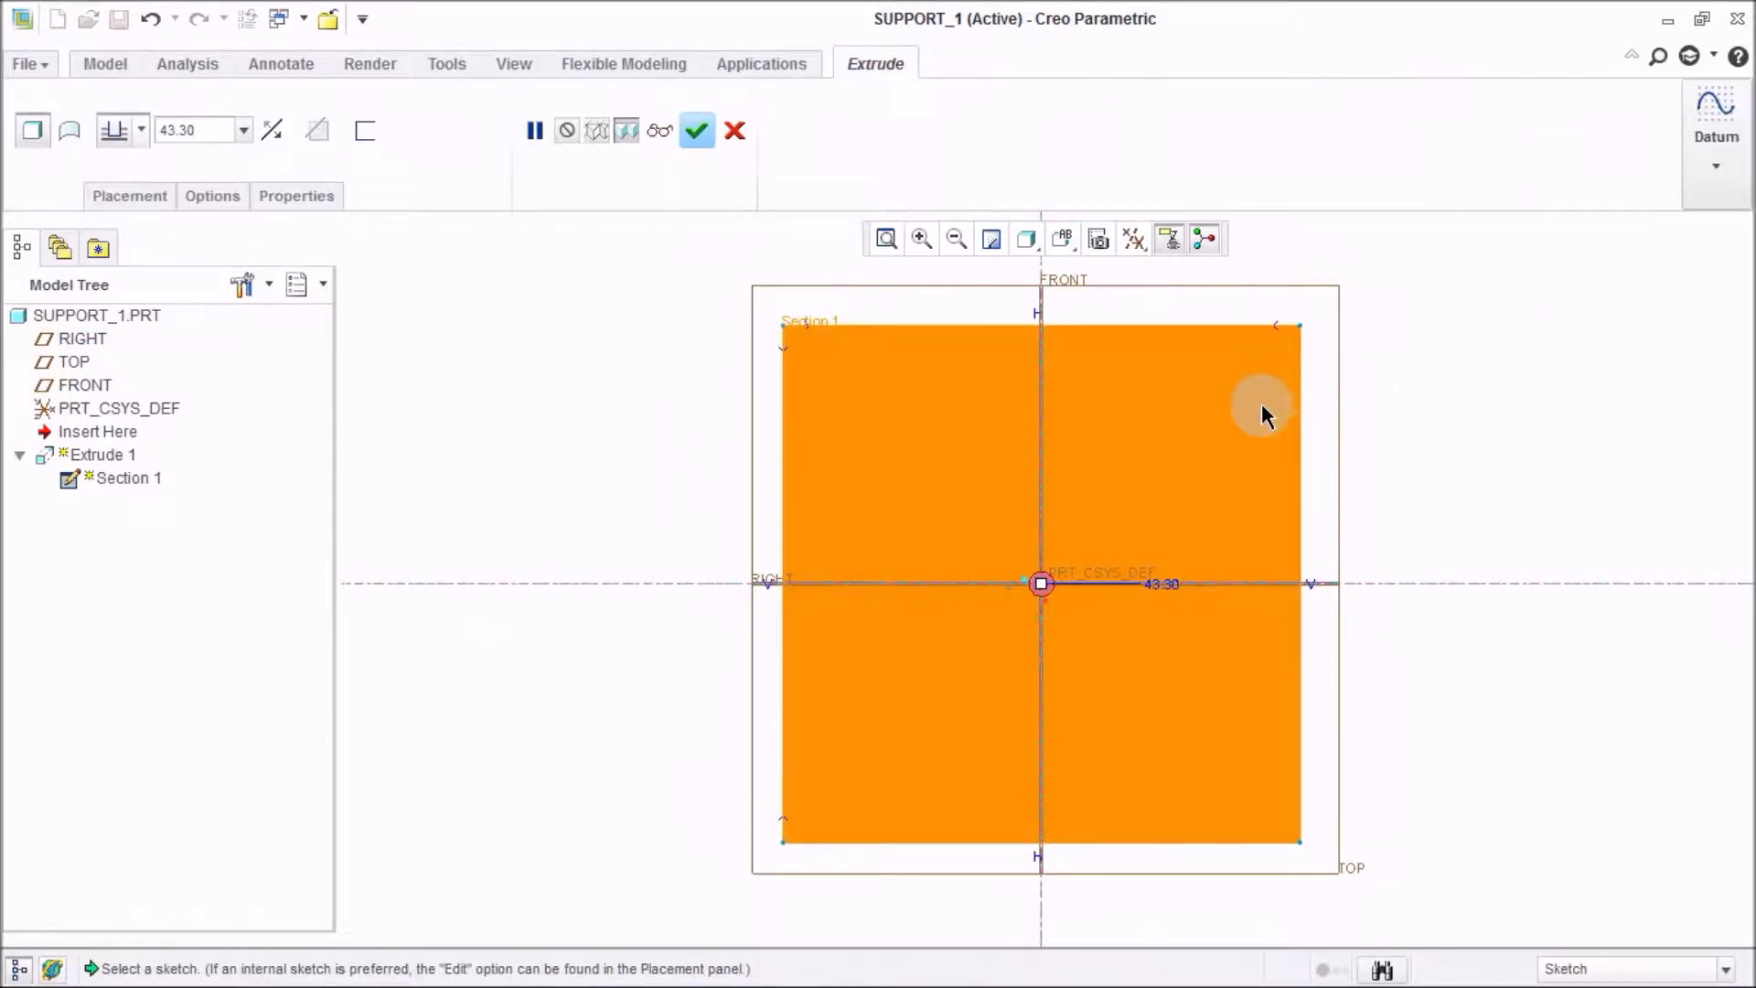
Set the extrusion depth to 50 mm.
scroll(1169, 629, down, 5)
scroll(997, 546, up, 3)
scroll(862, 460, down, 2)
click(197, 131)
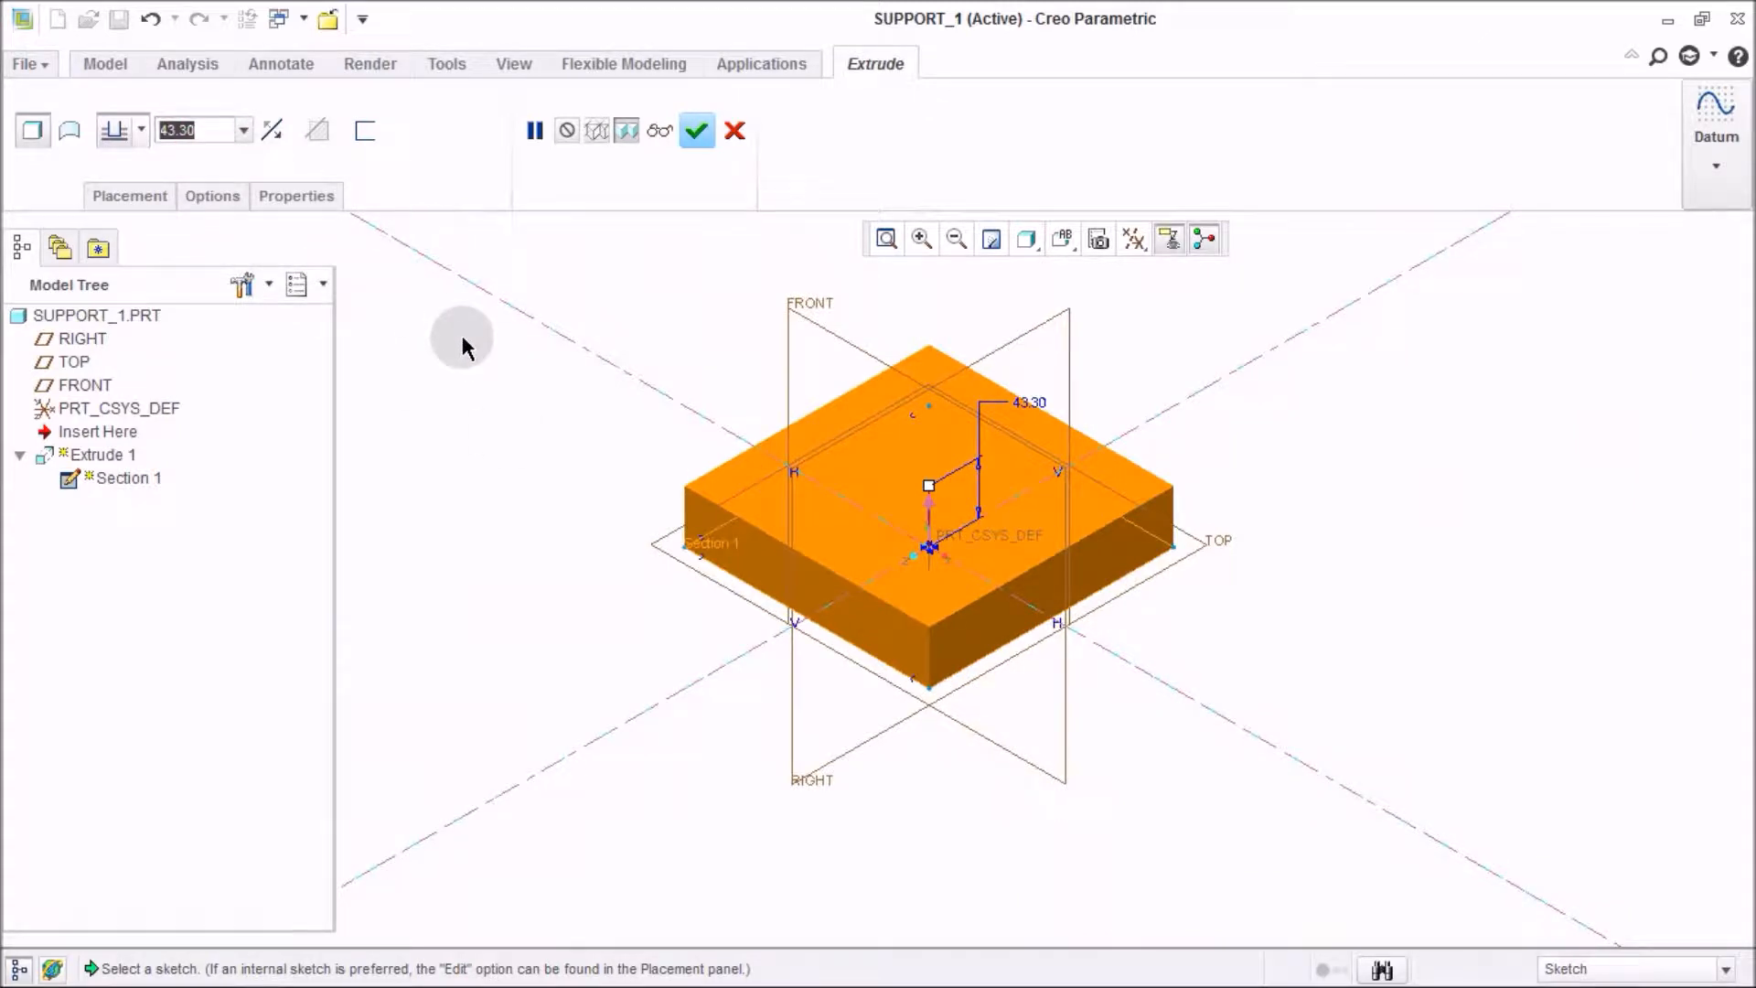
text(50)
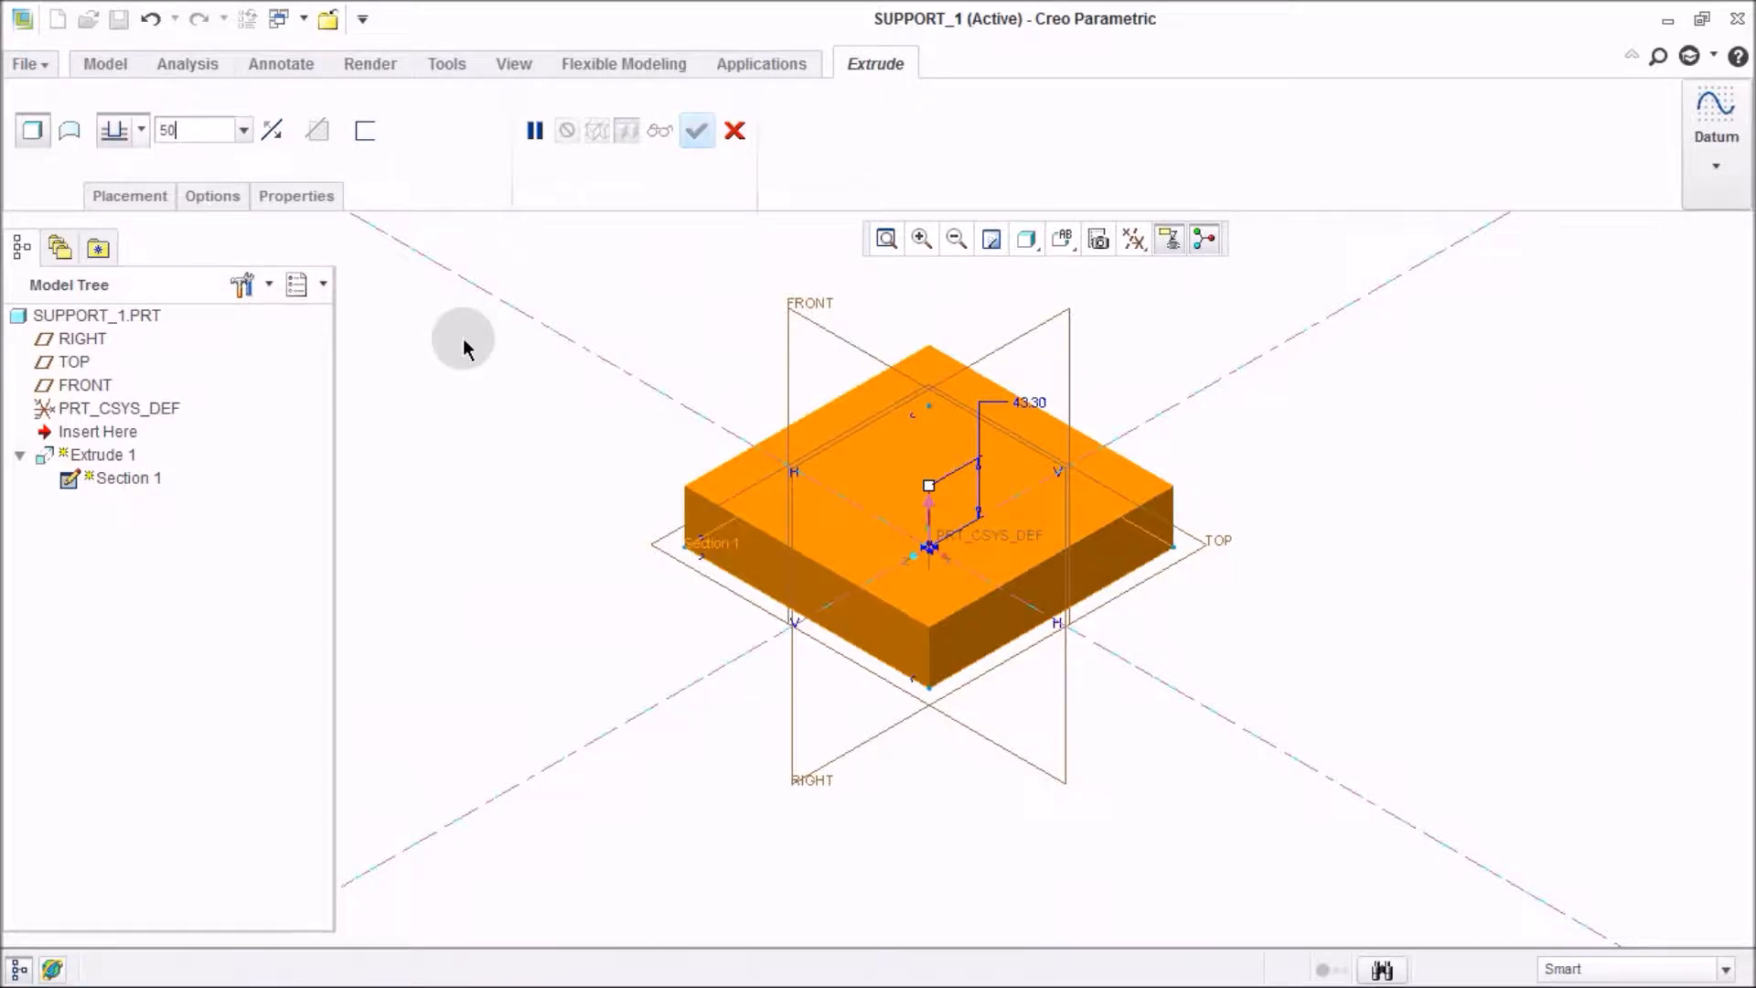
key(Return)
click(573, 443)
Set the extrusion depth to 30 mm and finish the extrude.
click(220, 137)
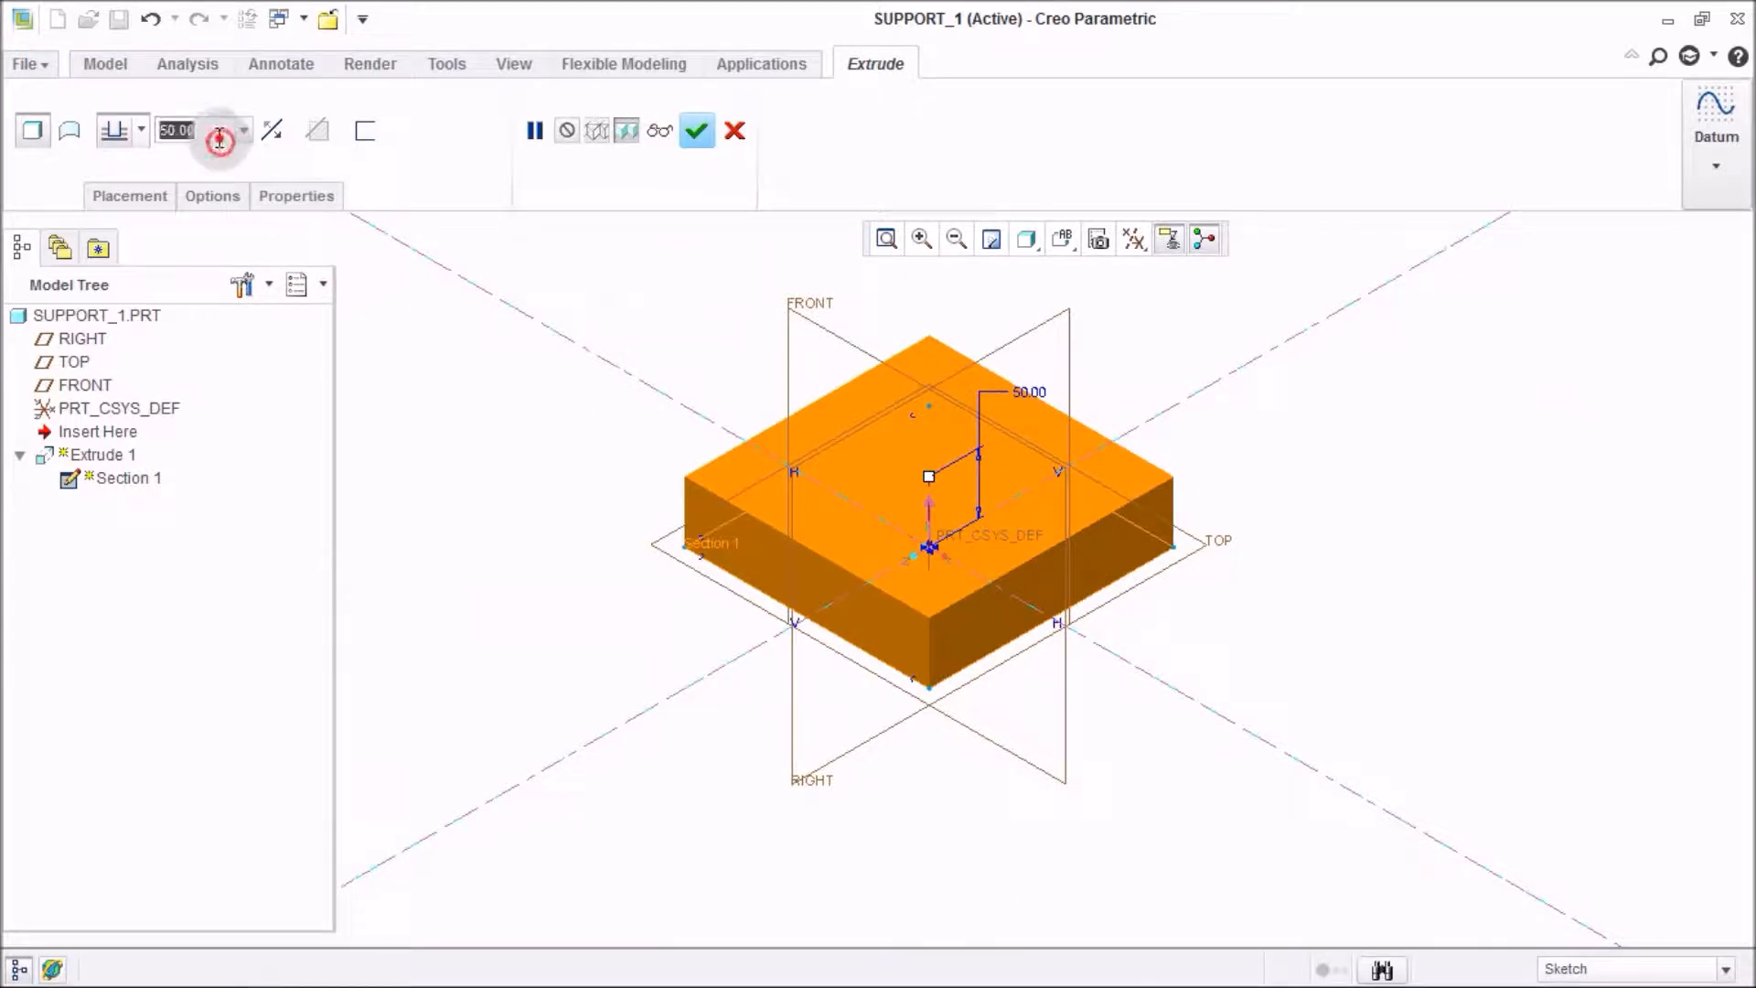
text(30)
key(Return)
click(469, 398)
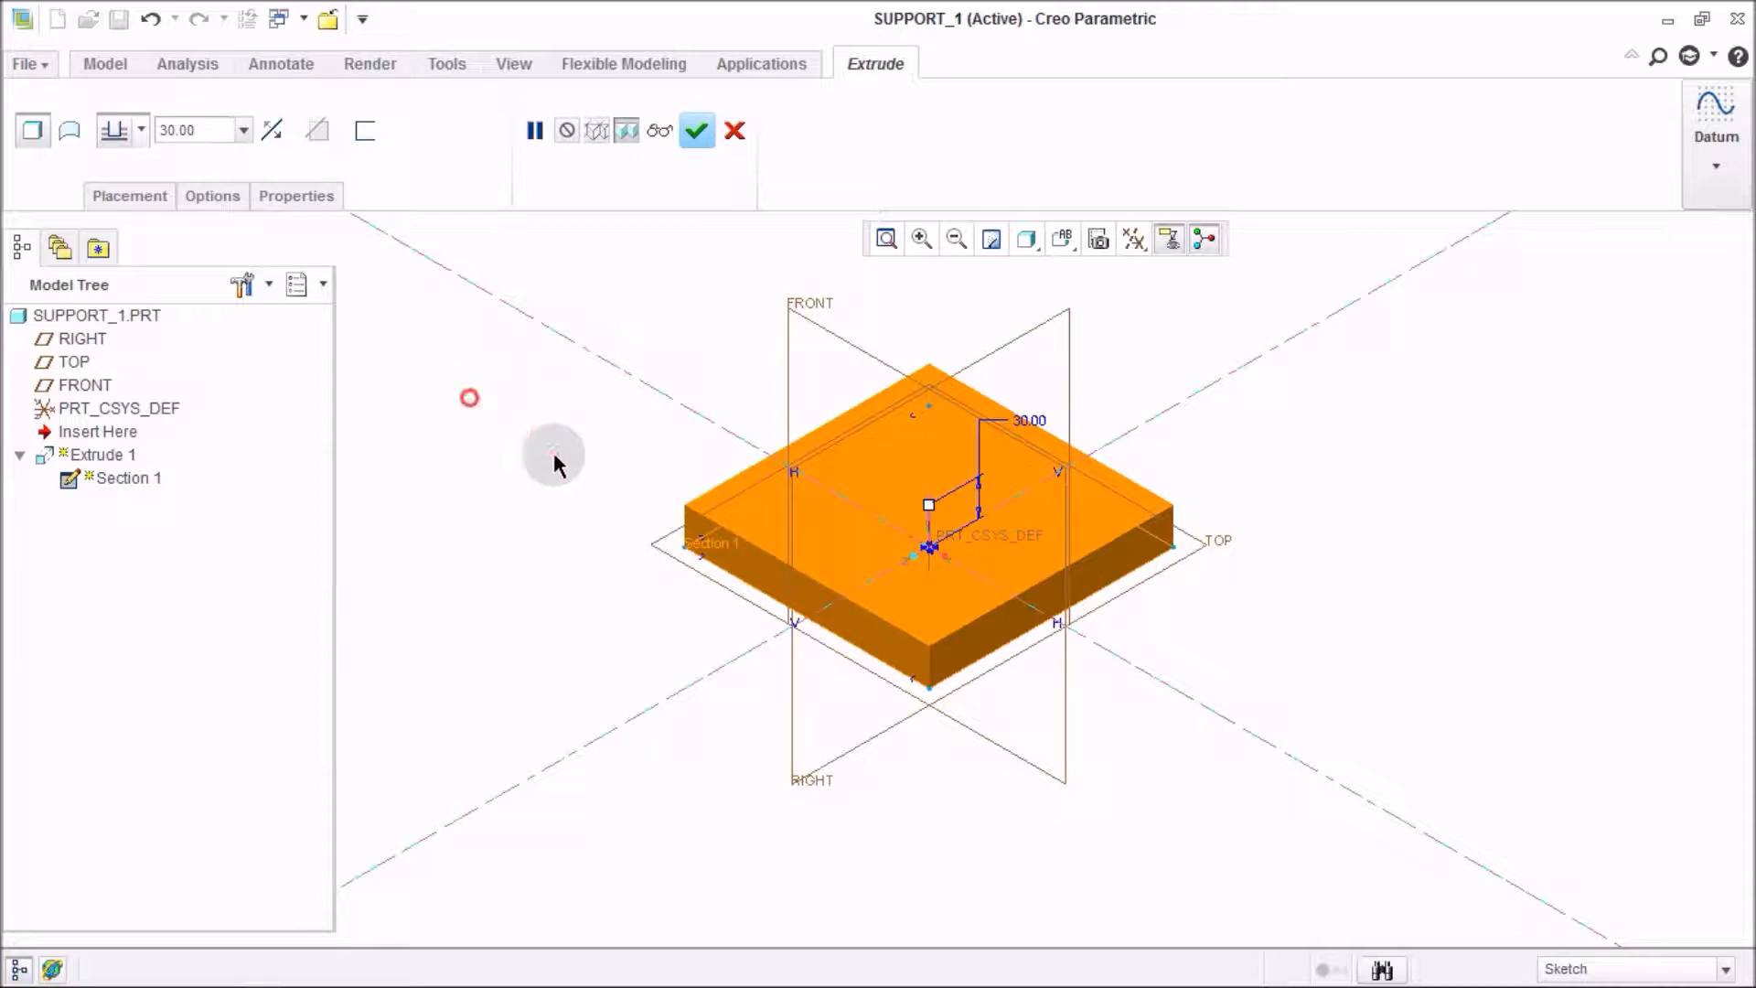
middle_drag(677, 475, 667, 431)
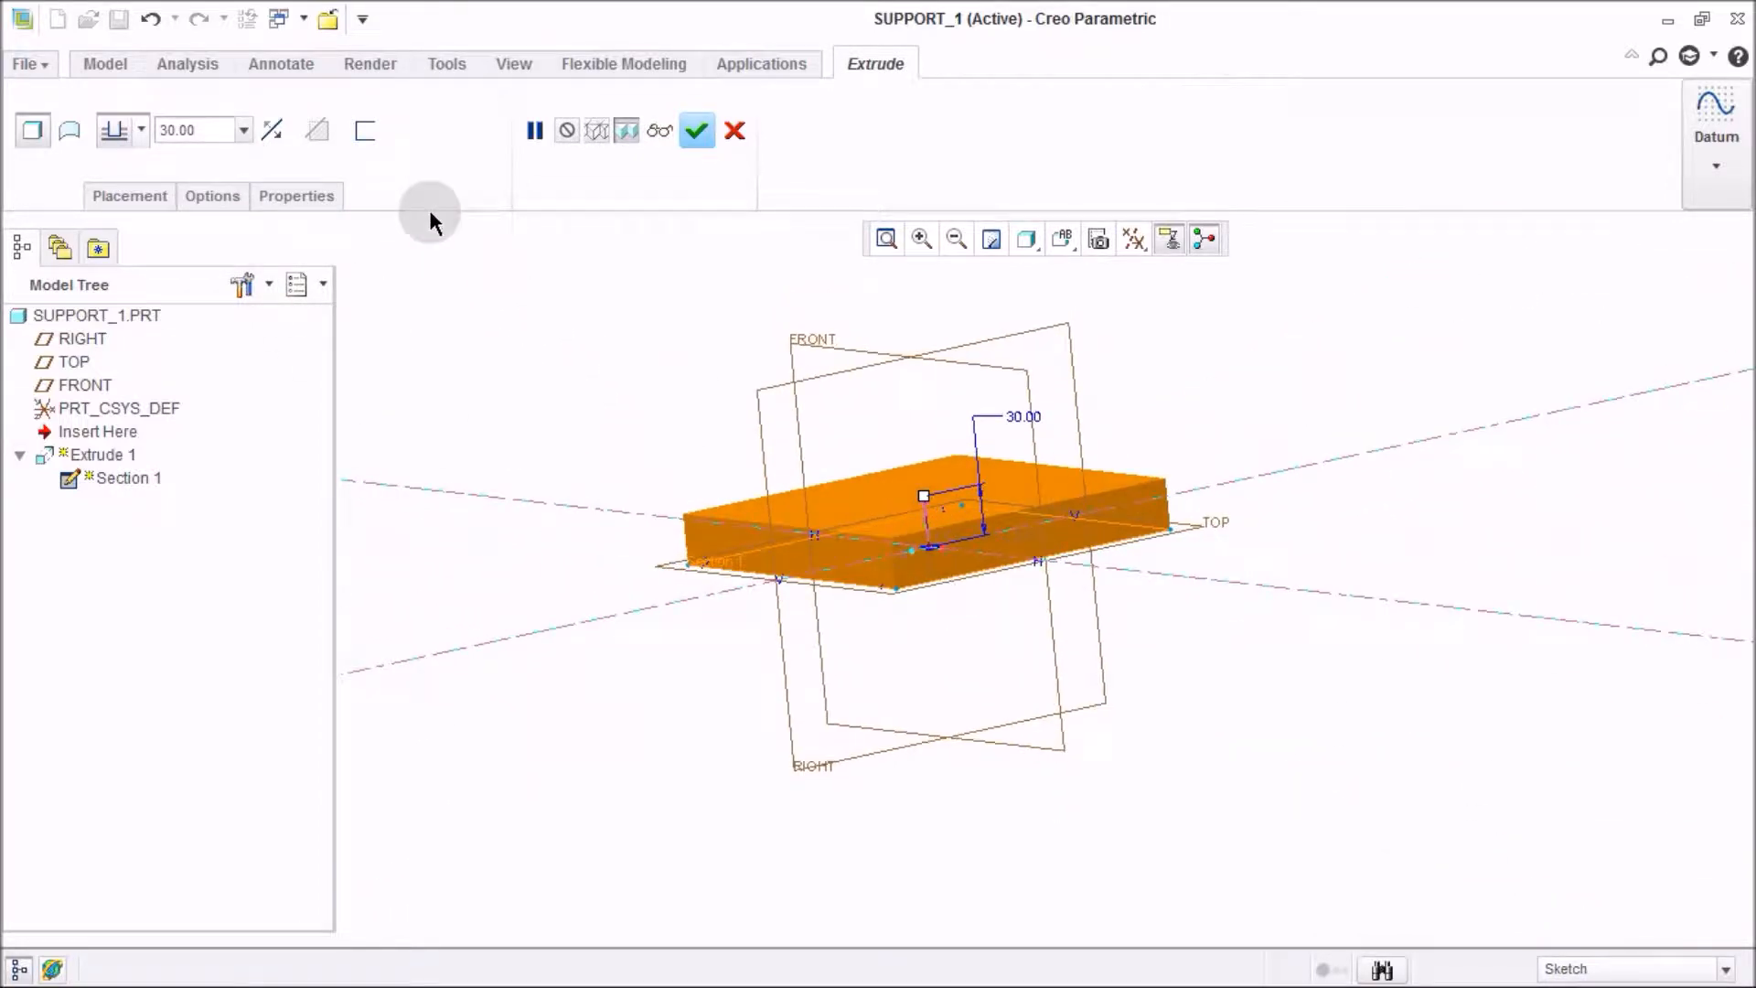
click(716, 146)
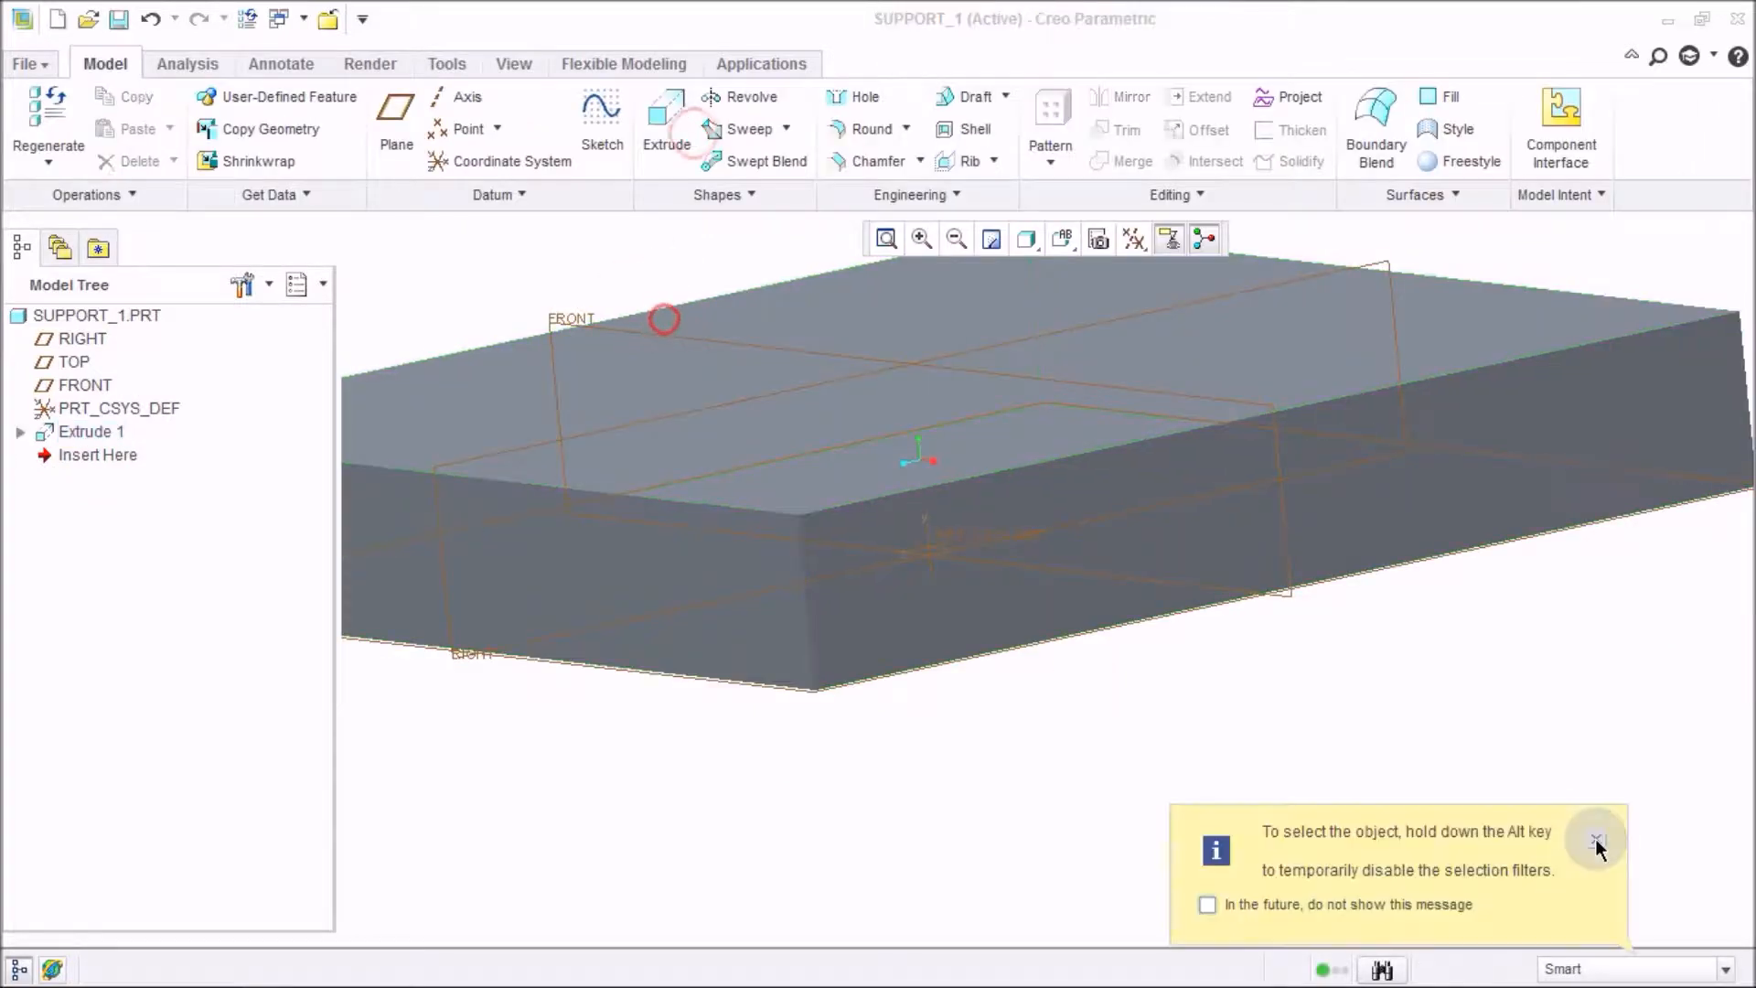
click(1596, 839)
middle_drag(1392, 759, 1364, 670)
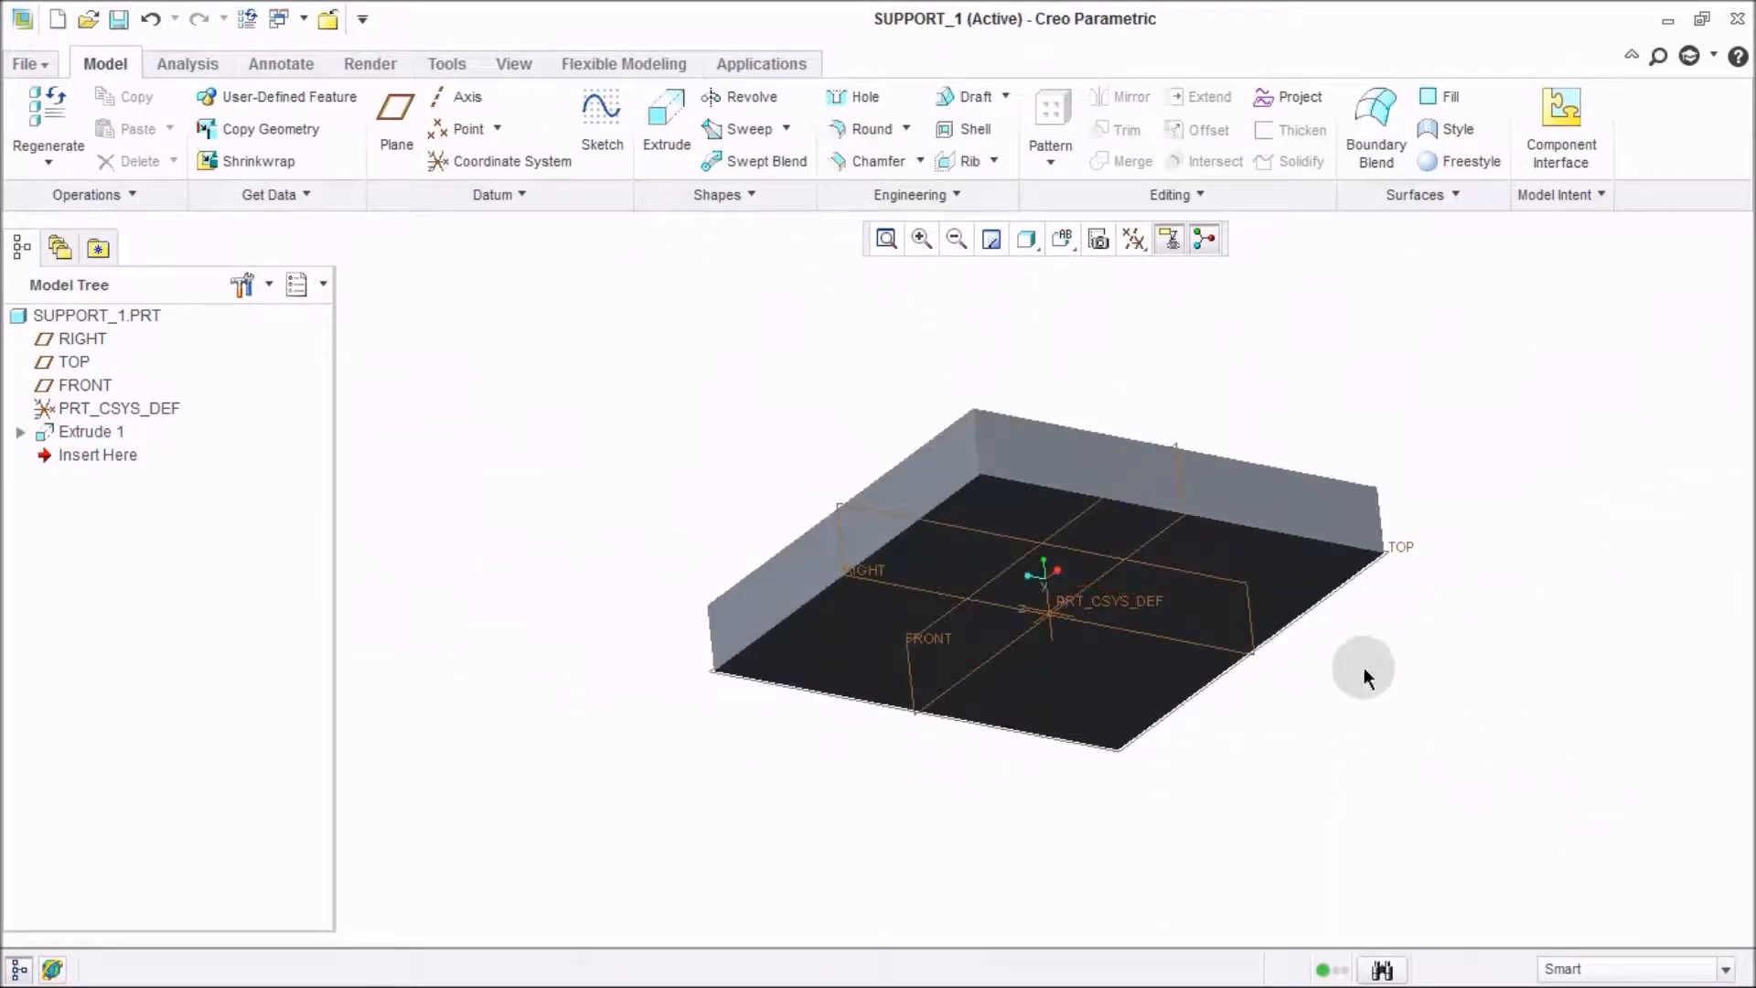
Create a datum point on the plate's face at the intersection of the FRONT and RIGHT planes.
click(463, 129)
scroll(1010, 484, up, 3)
click(1010, 483)
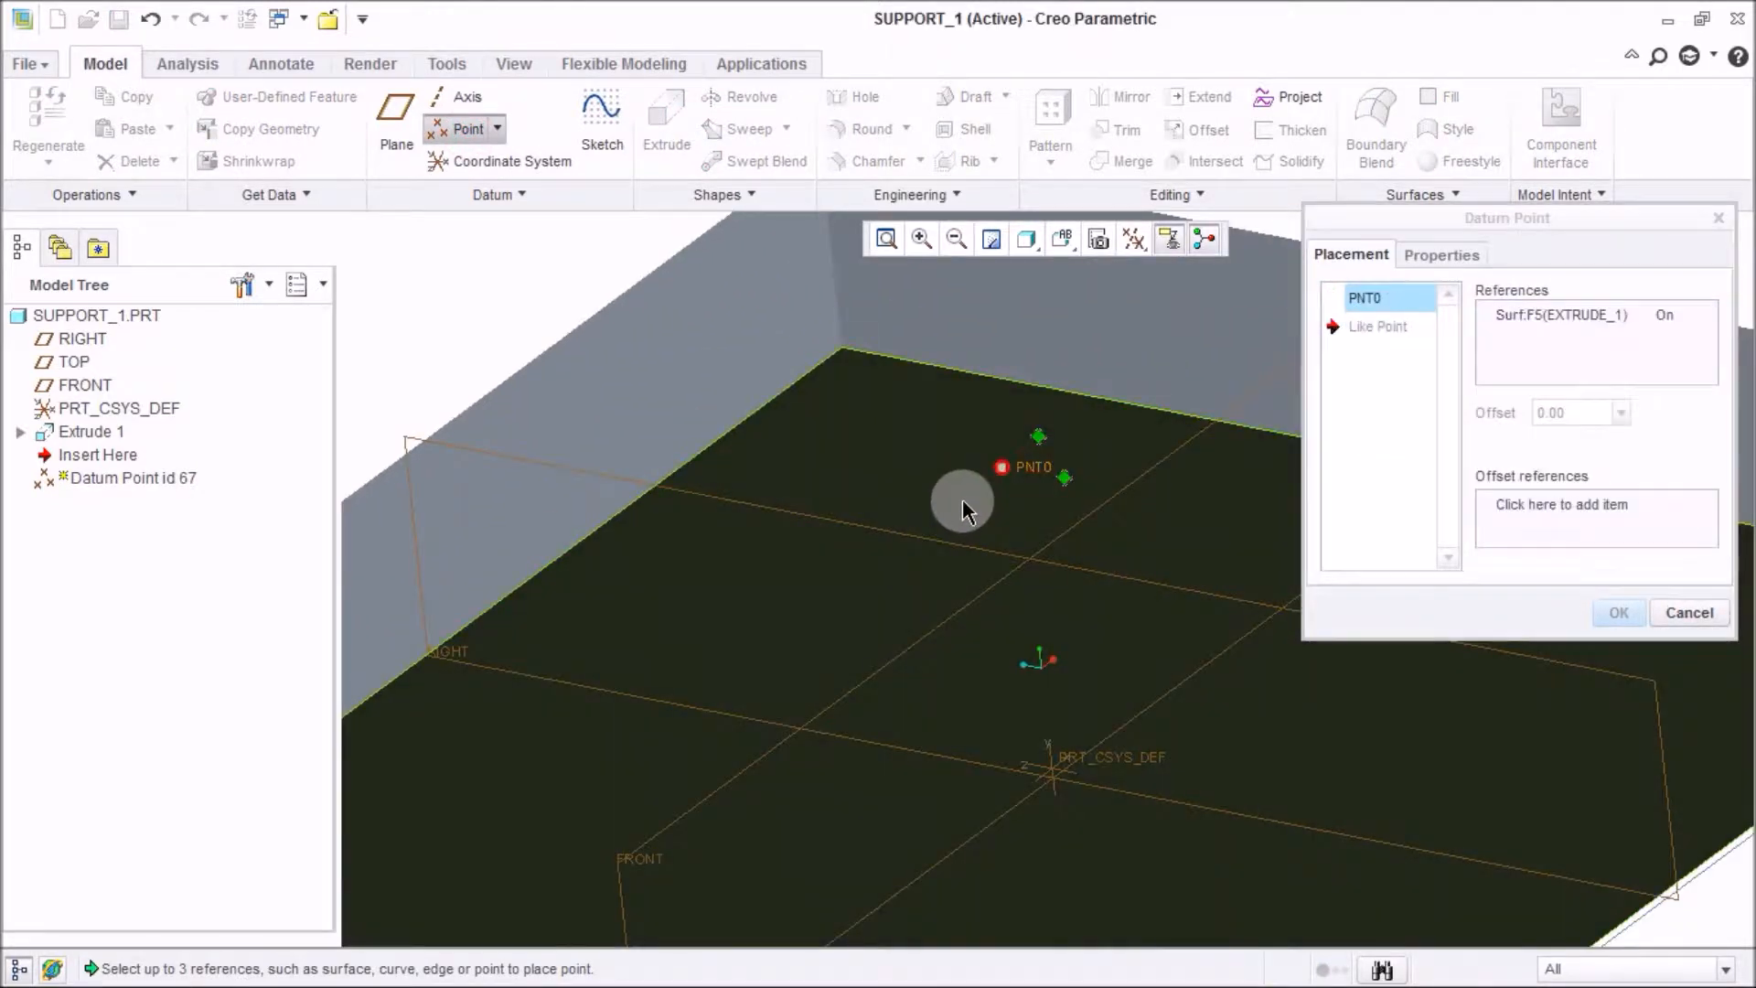
scroll(1118, 503, down, 3)
ctrl+click(775, 490)
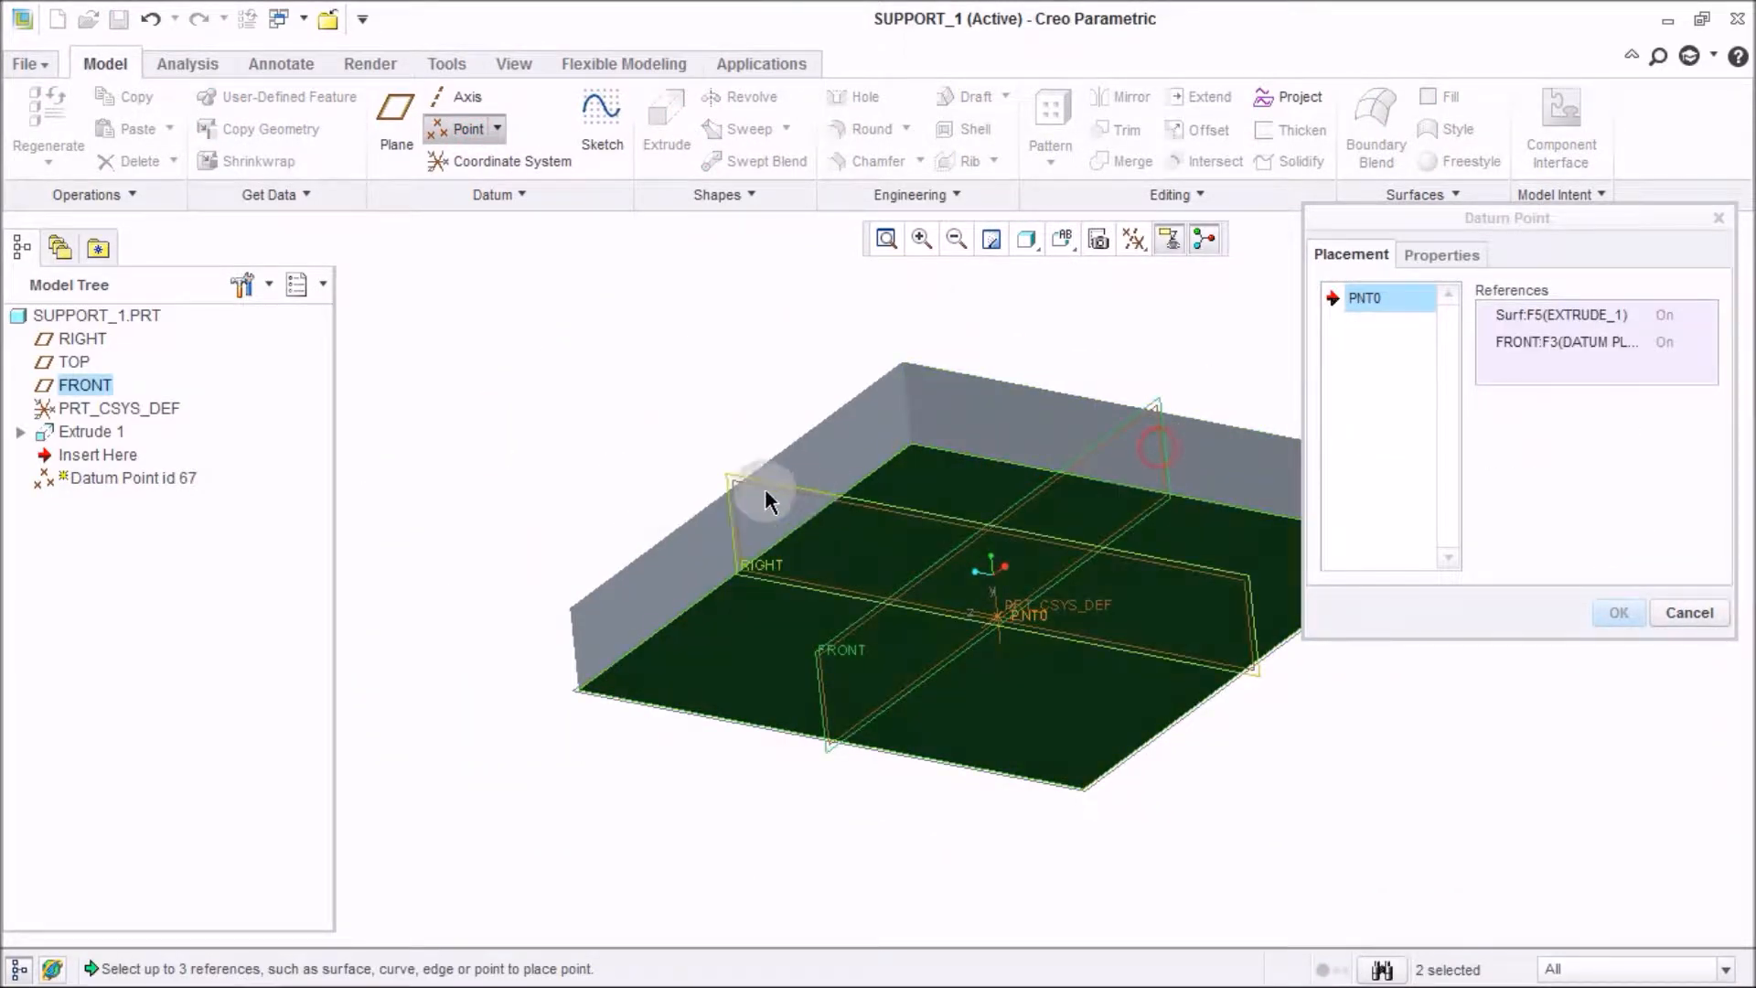
ctrl+click(783, 569)
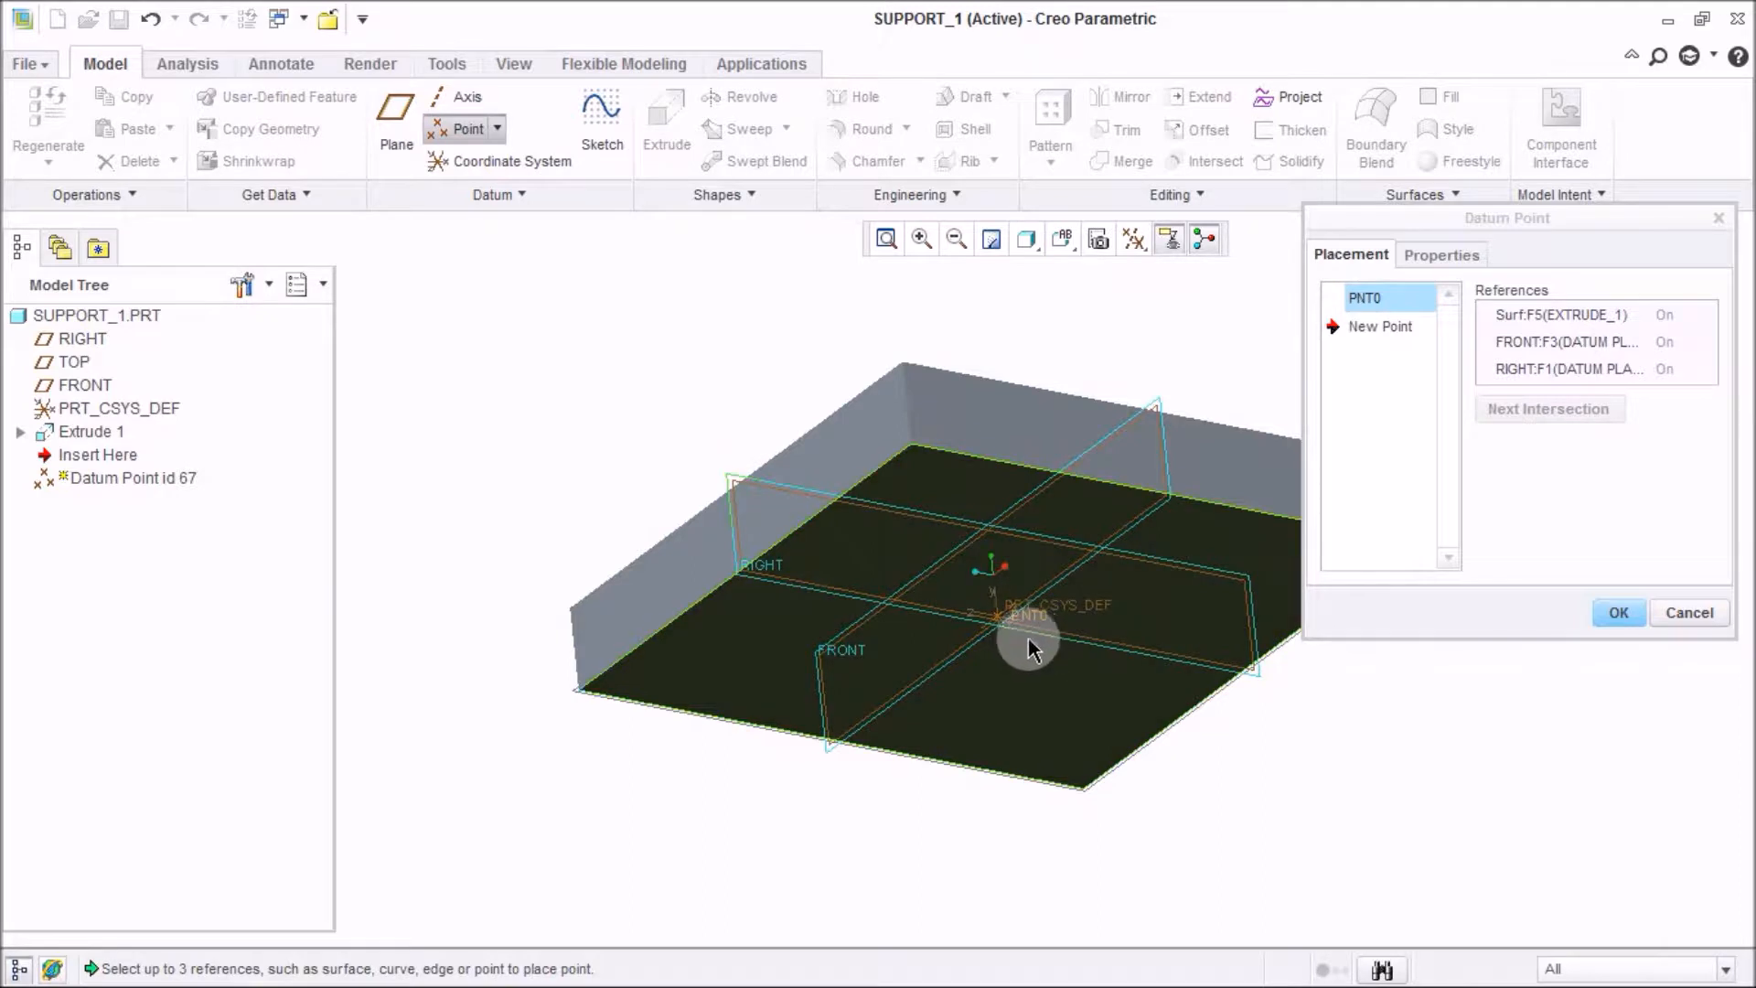
click(1617, 613)
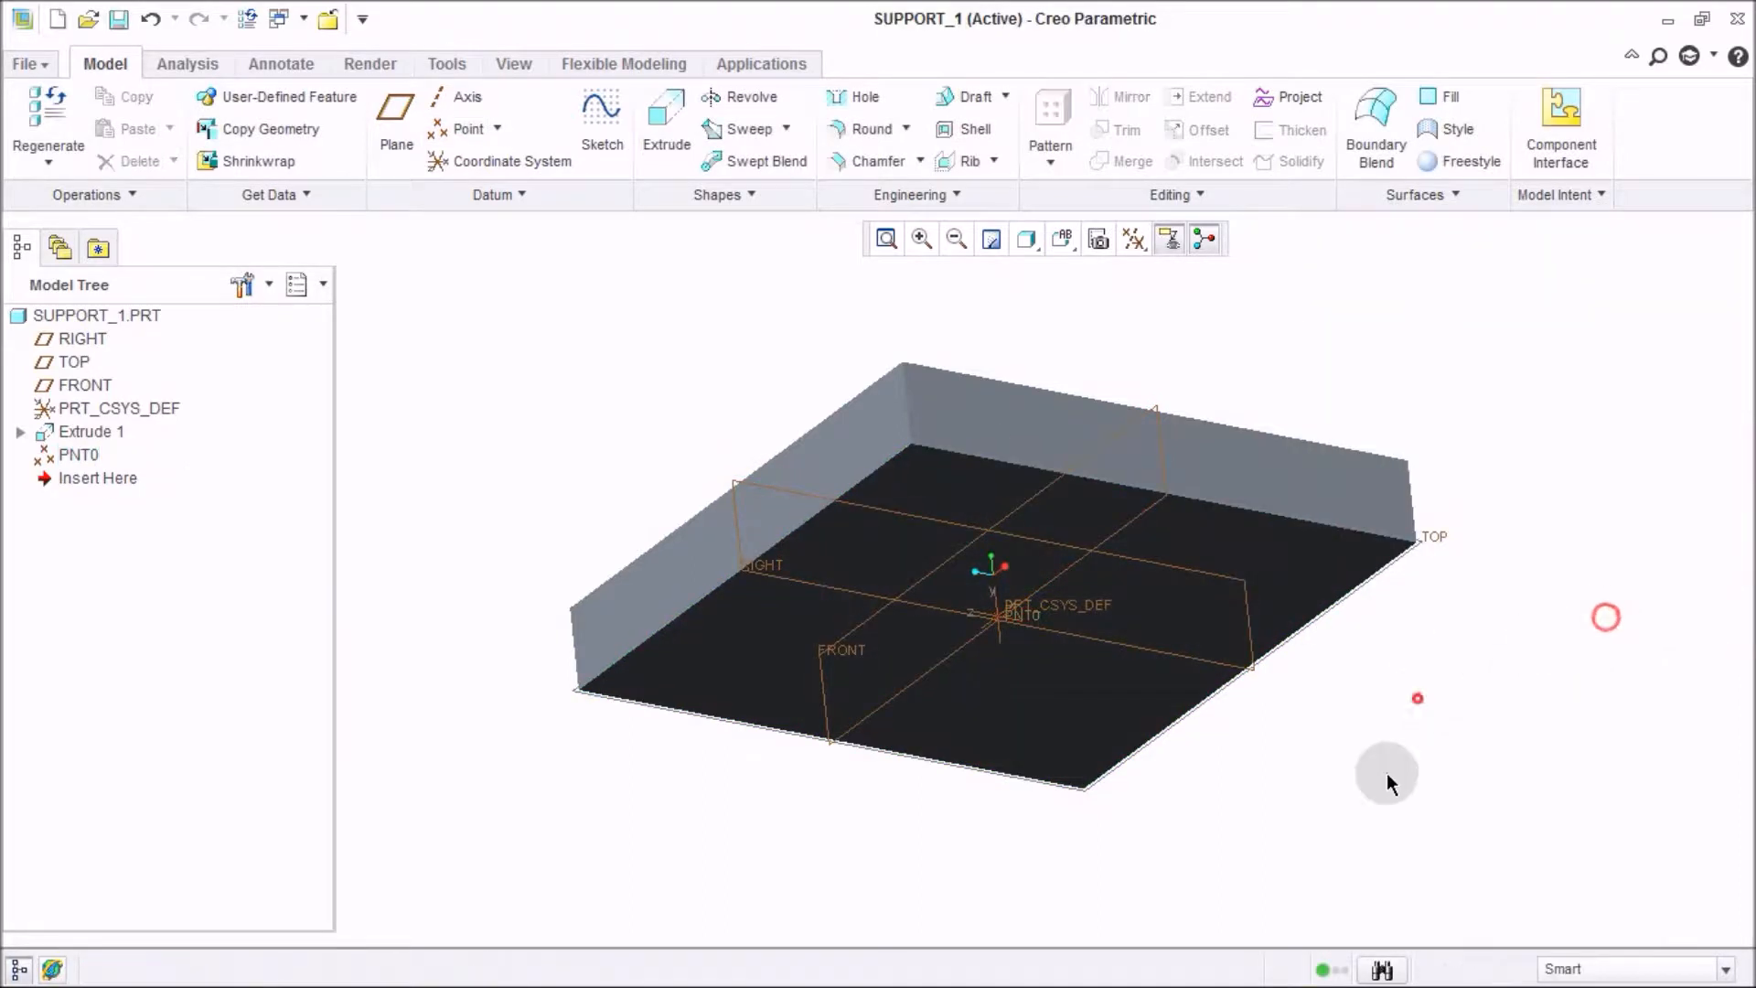
Create a datum axis through PNT0 normal to the plate's face.
click(456, 96)
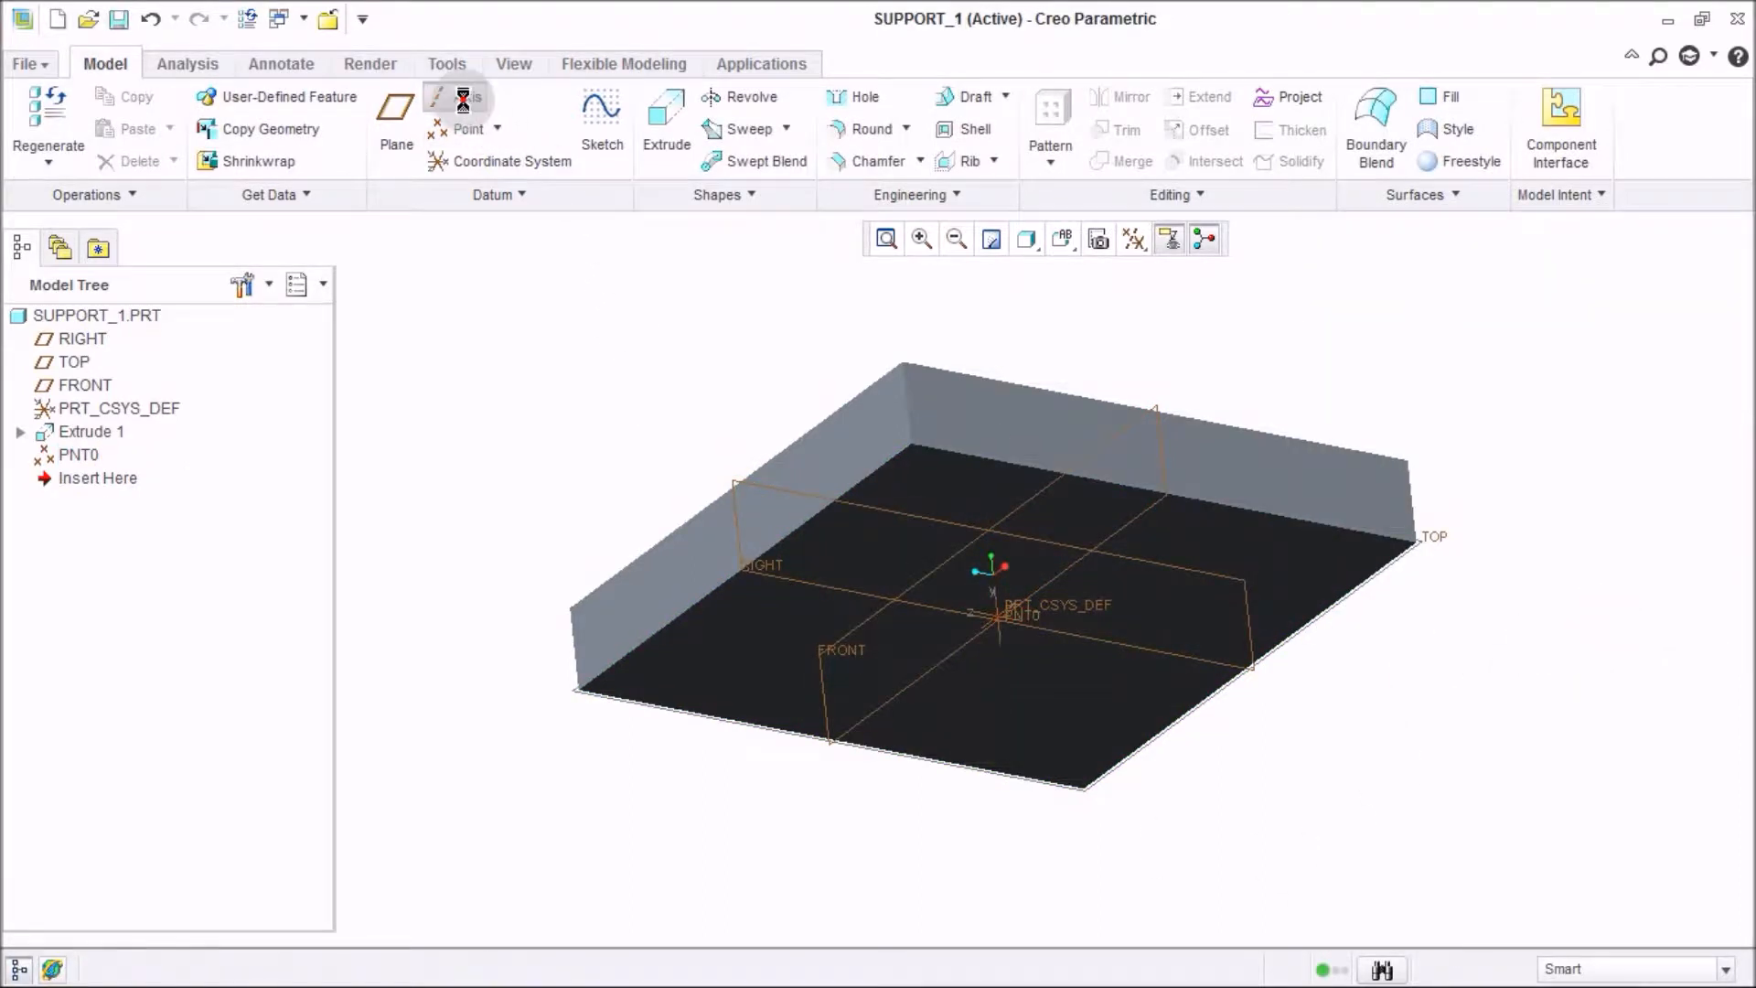
click(1017, 619)
ctrl+click(924, 479)
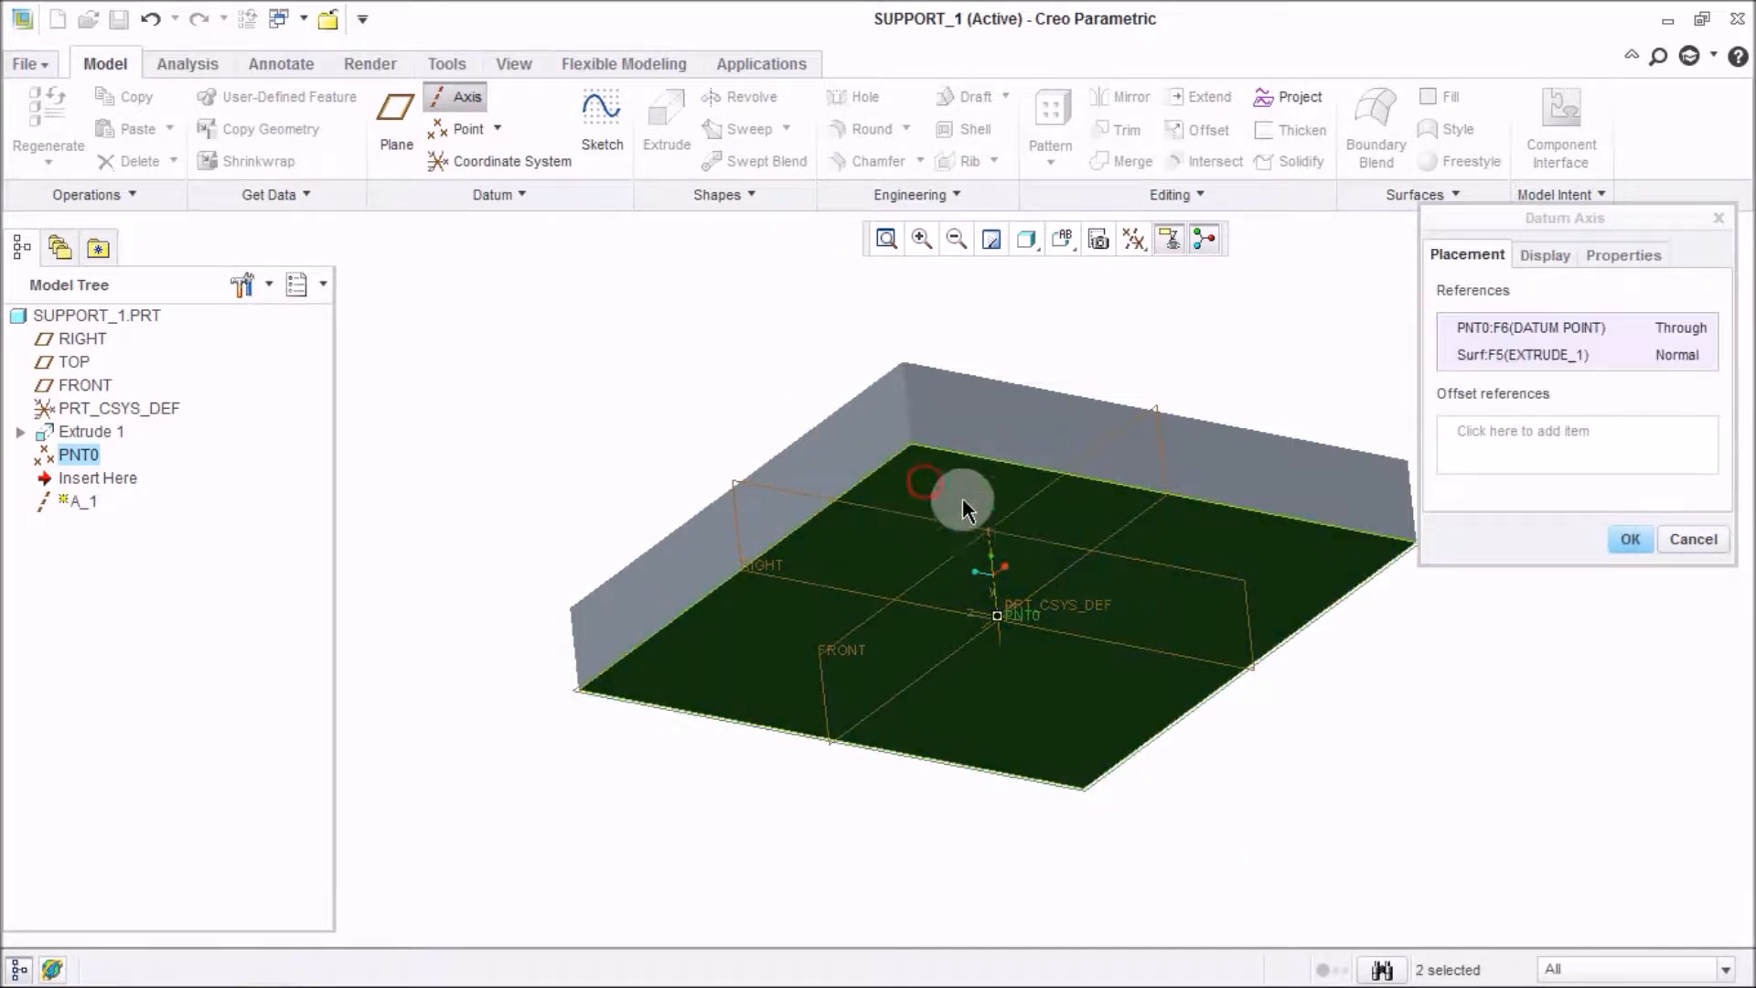
click(1631, 538)
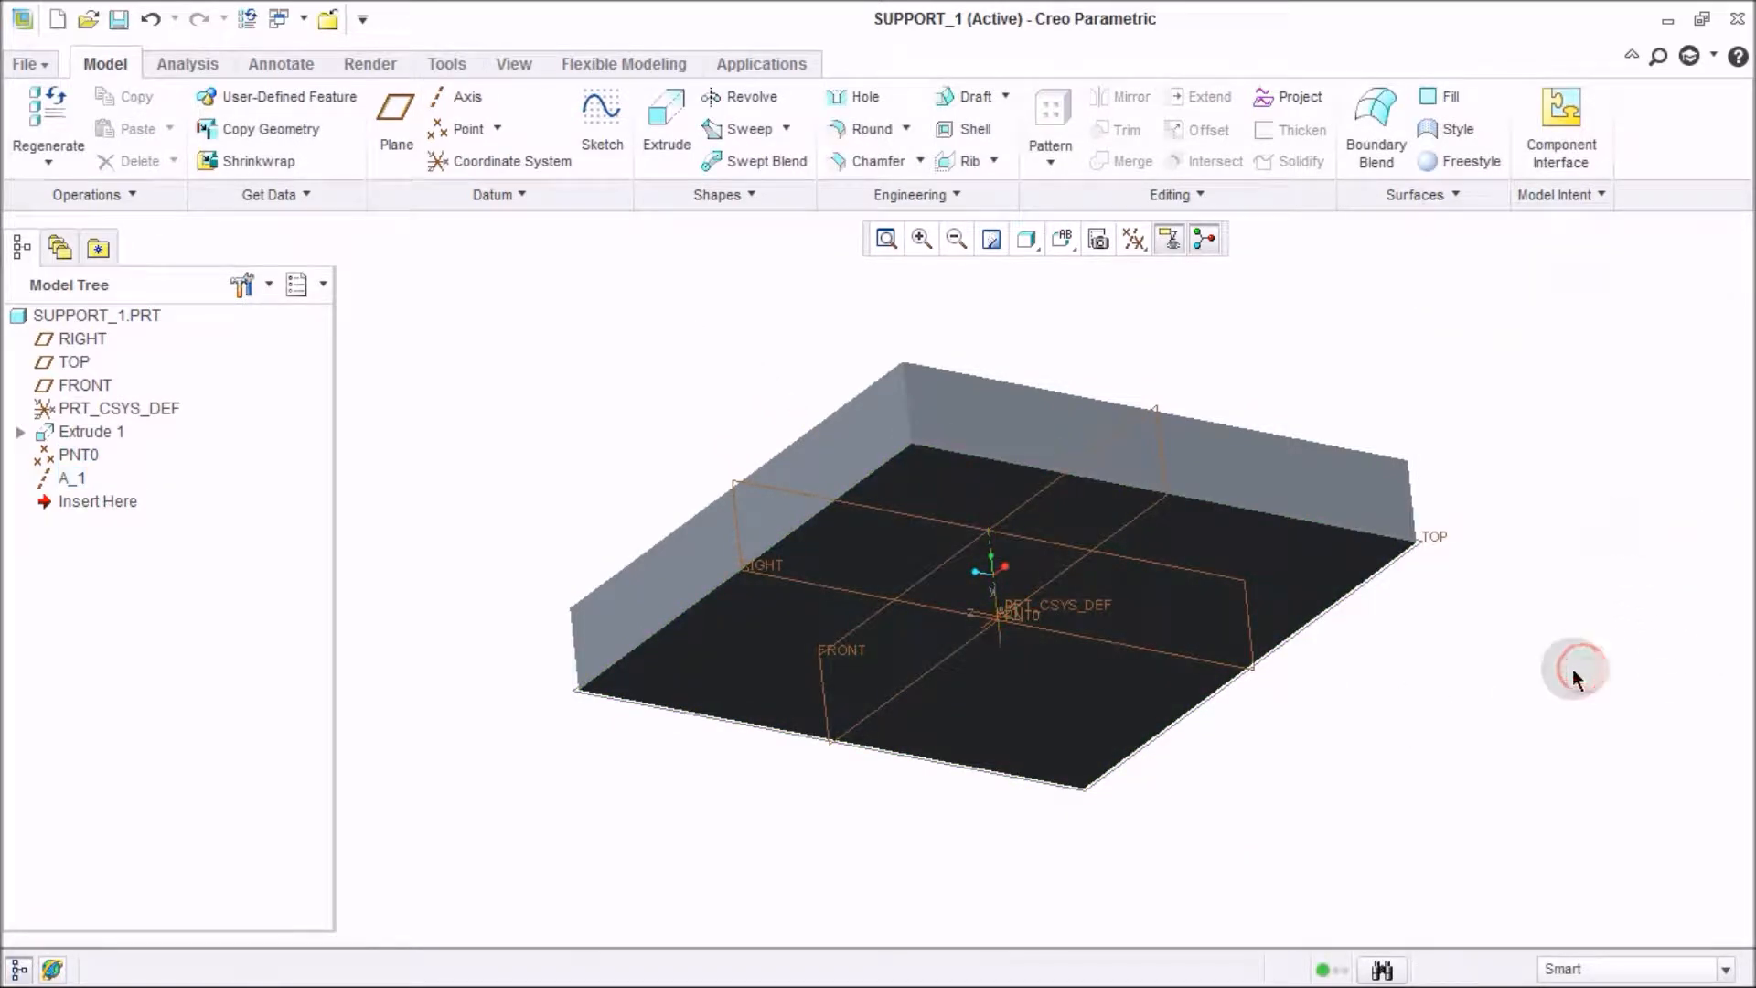
Save the support_1 part.
key(ctrl+s)
click(772, 902)
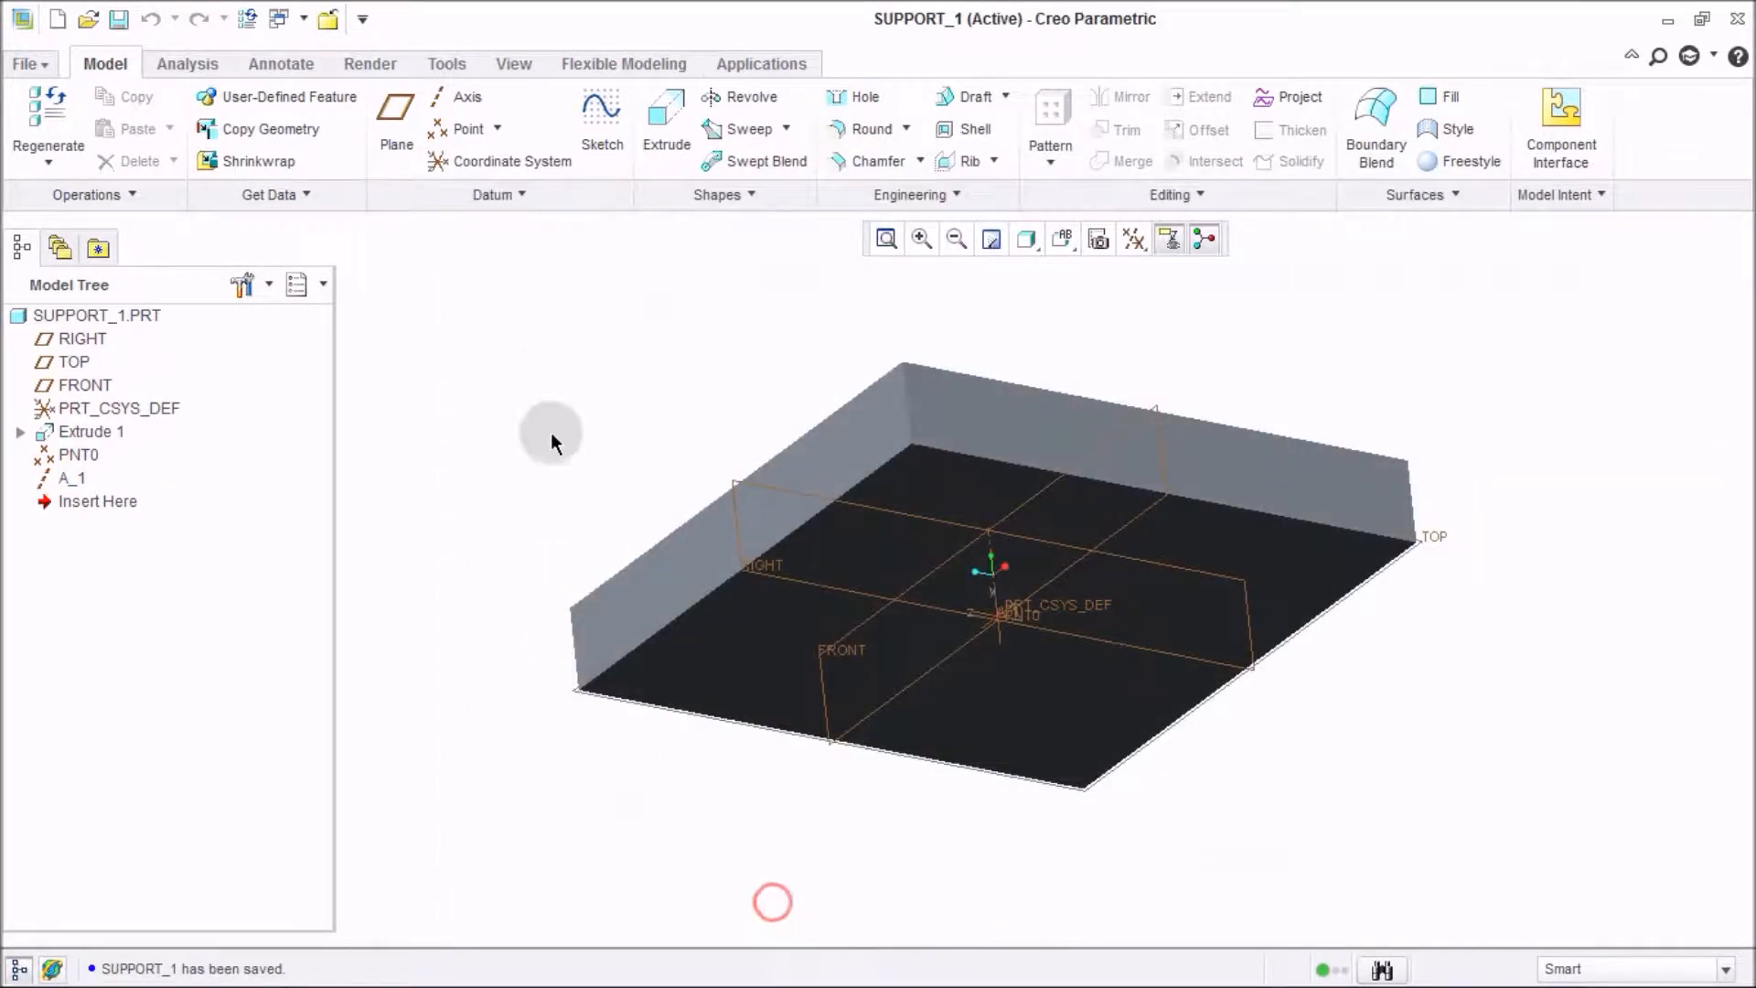
middle_drag(551, 377, 549, 427)
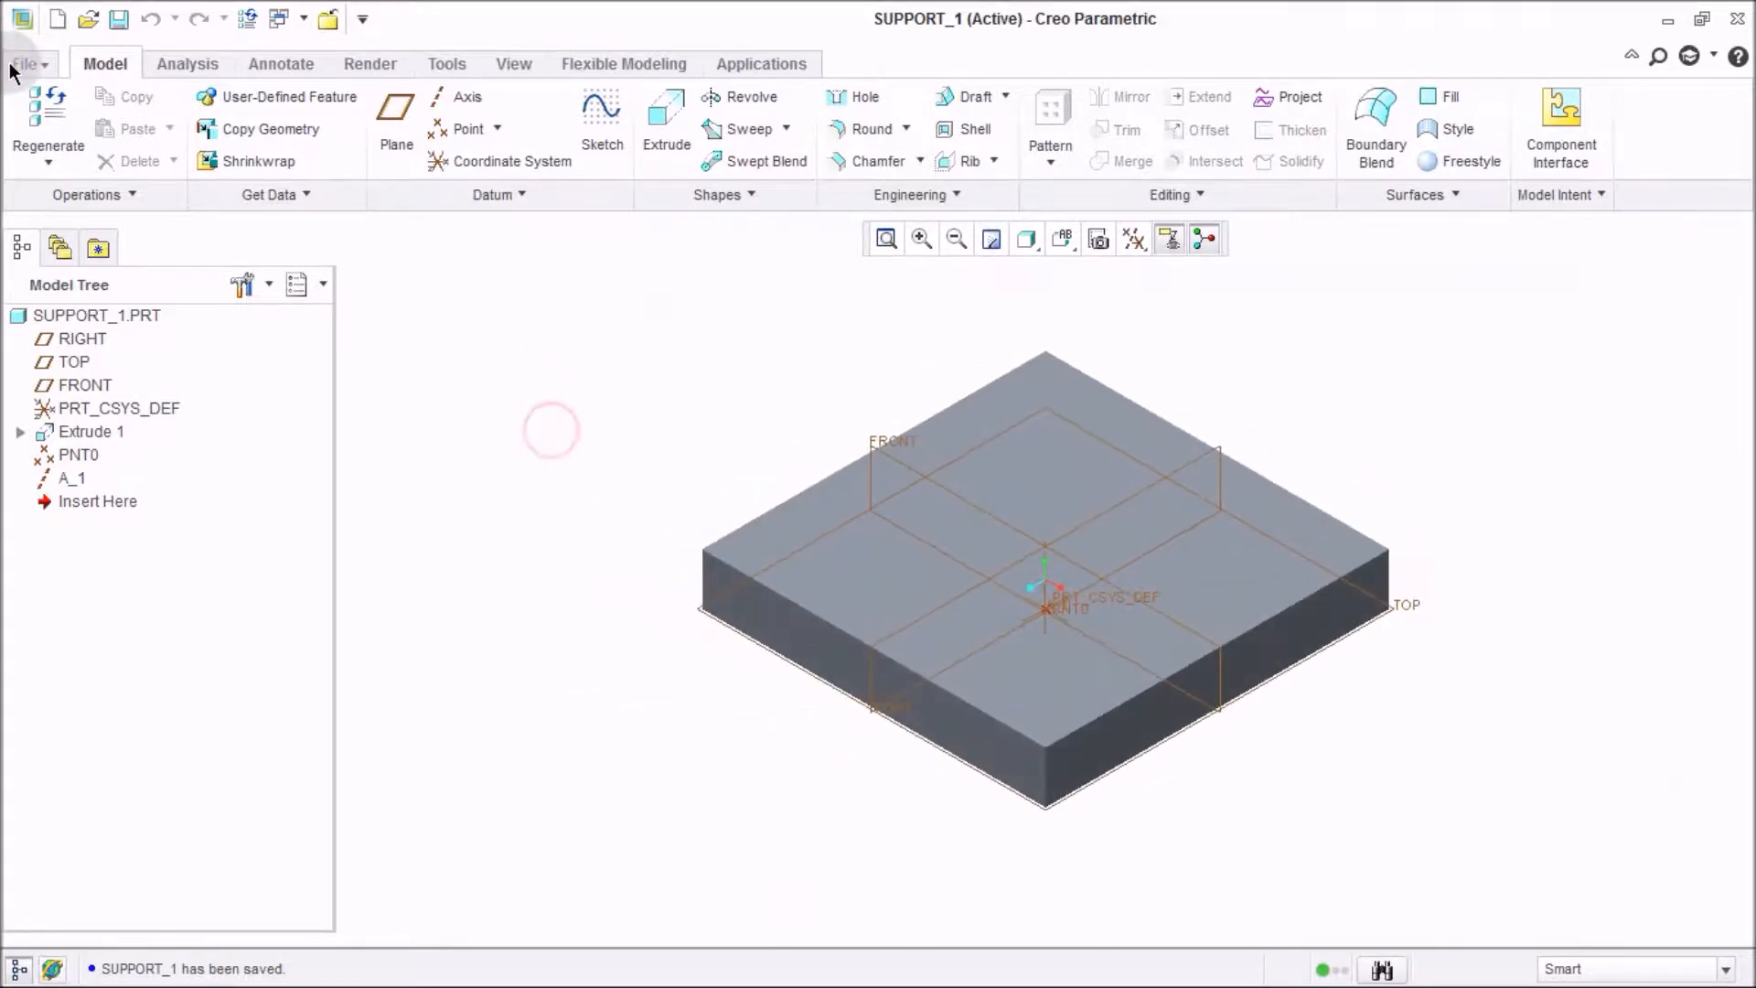
Create a new assembly named simple_spring_mass_ass without the default template, using the mmns_asm_design template.
click(20, 64)
click(37, 119)
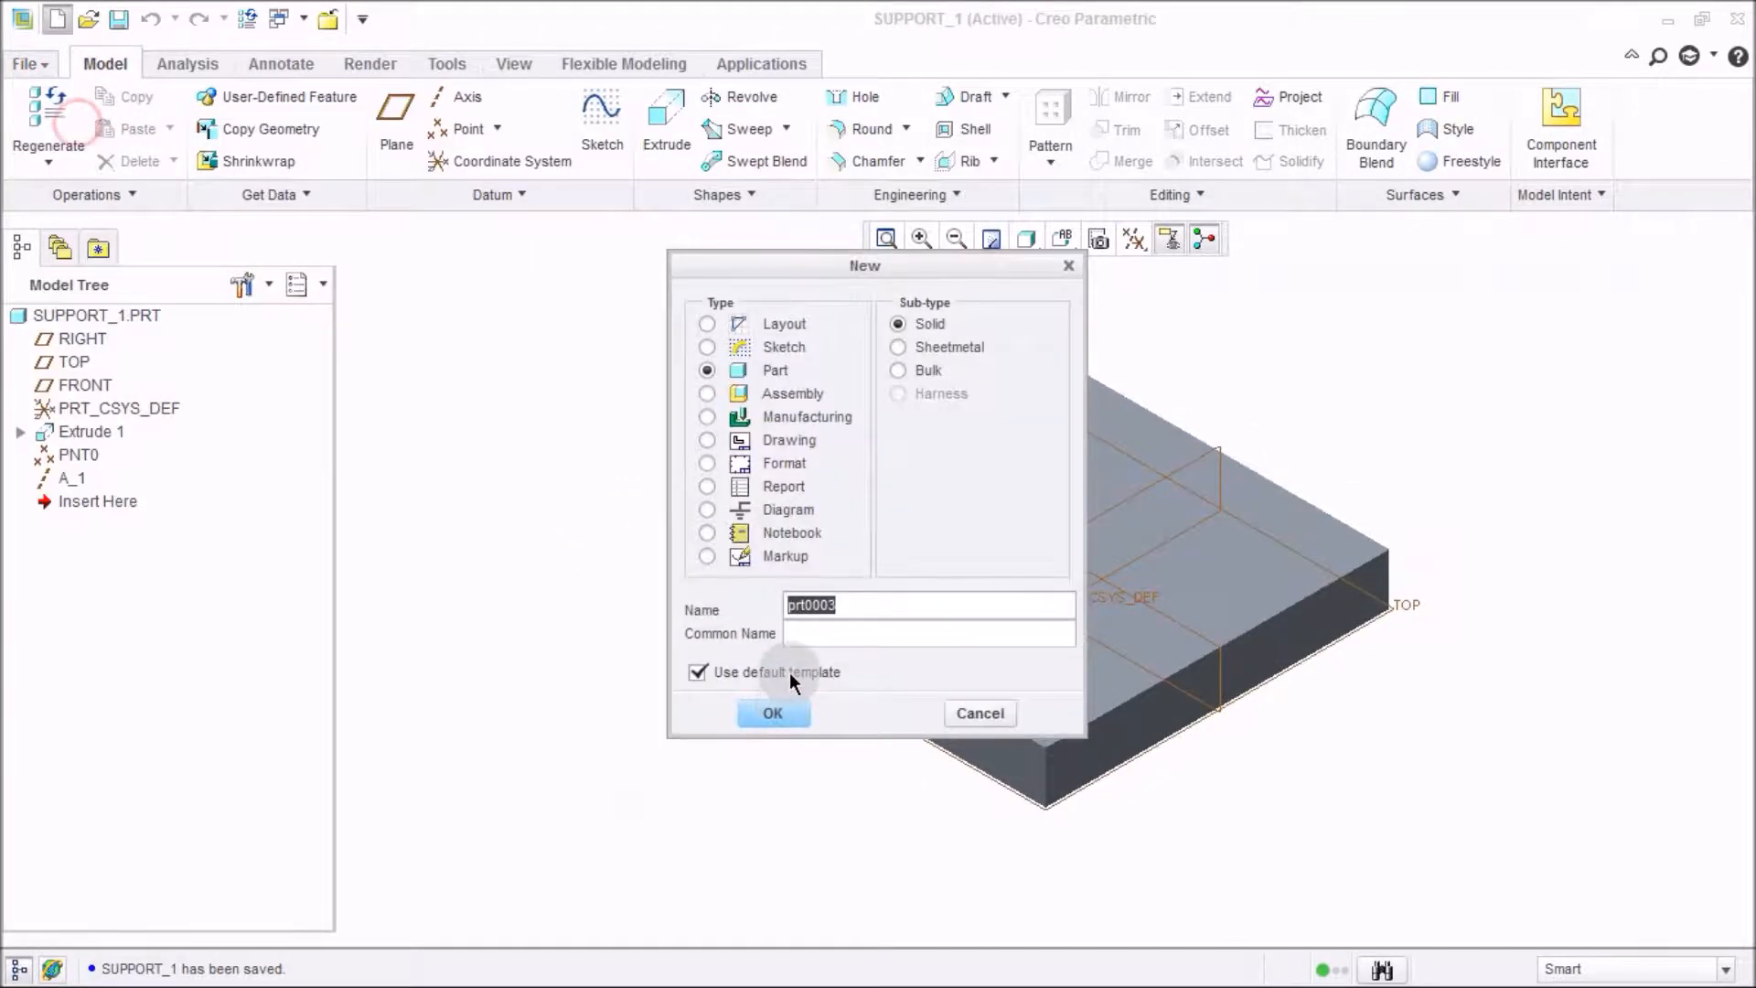
click(721, 394)
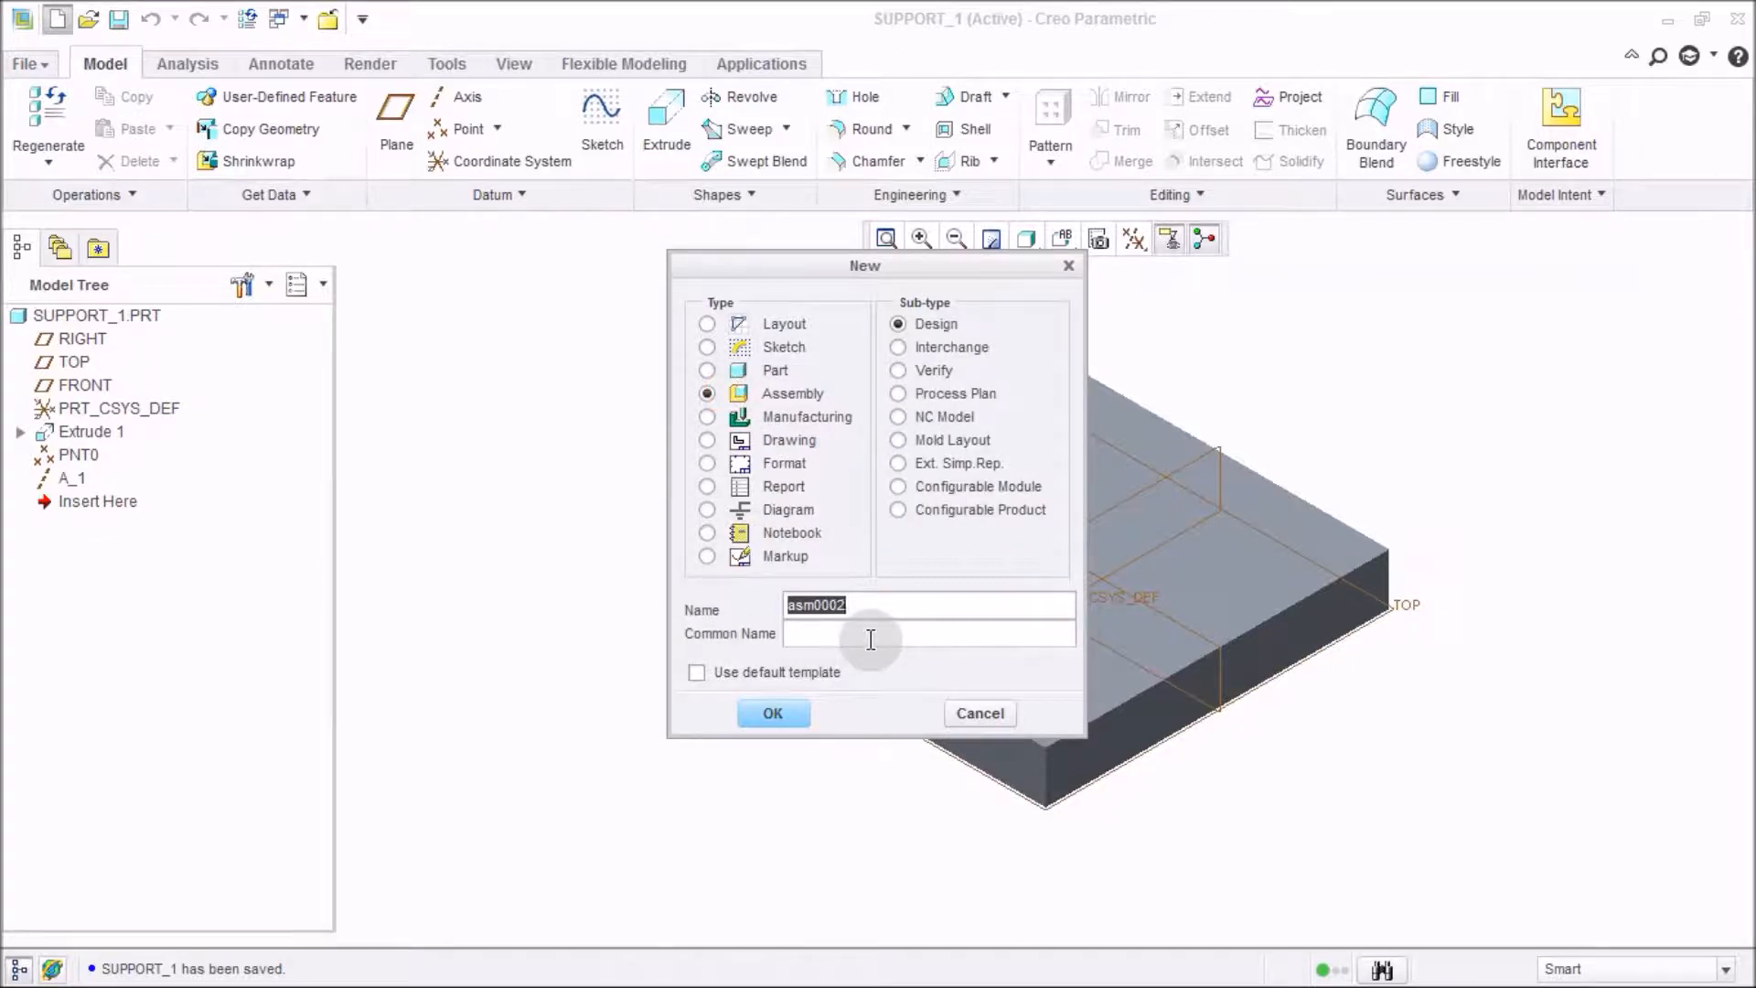
text(s)
key(BackSpace)
key(BackSpace)
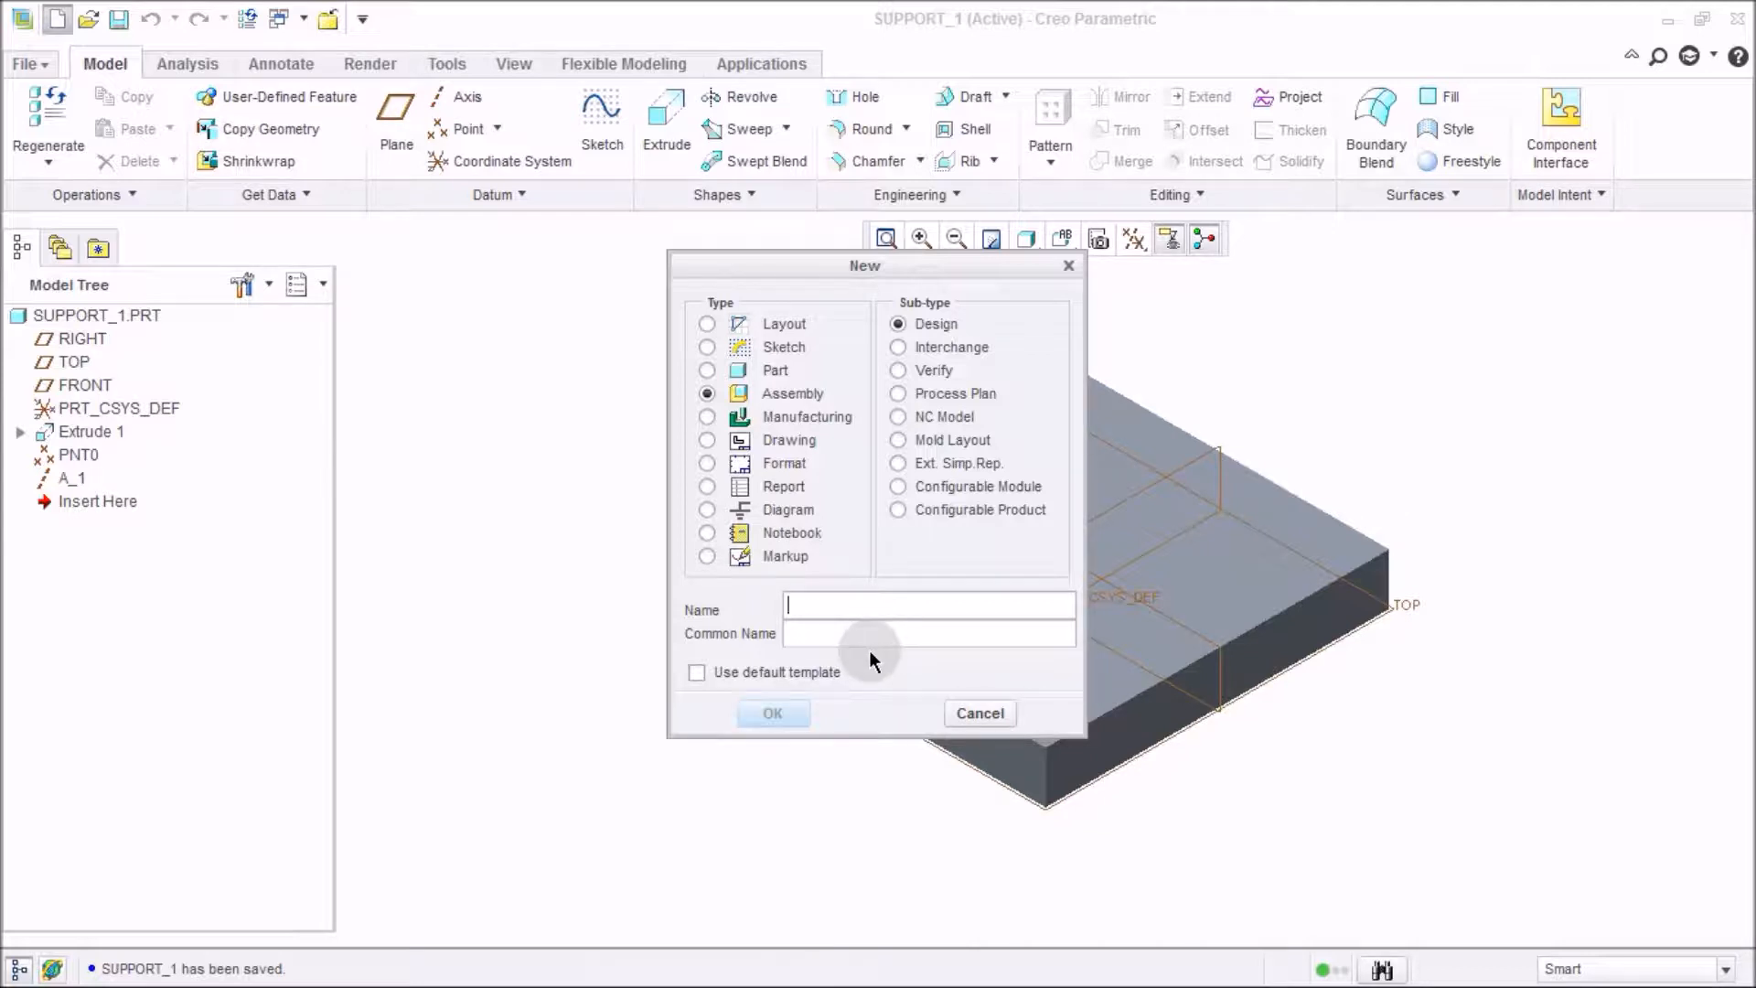
text(simple)
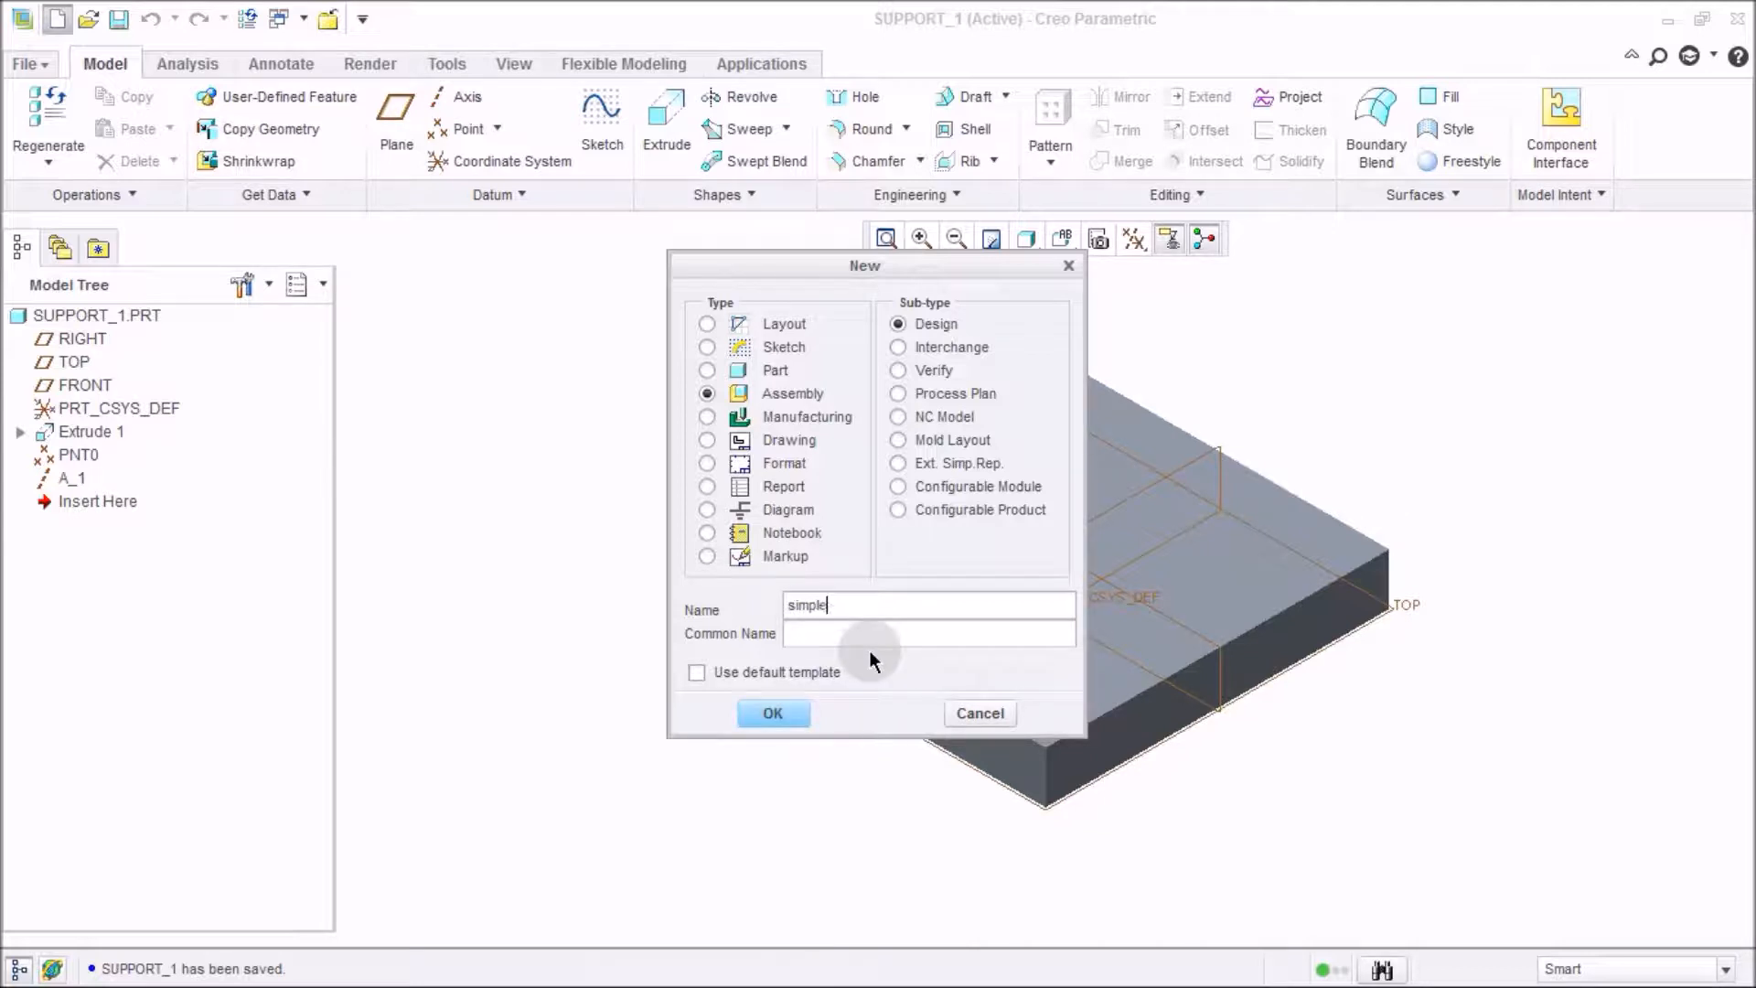
text(_spring_mass_ass)
key(Return)
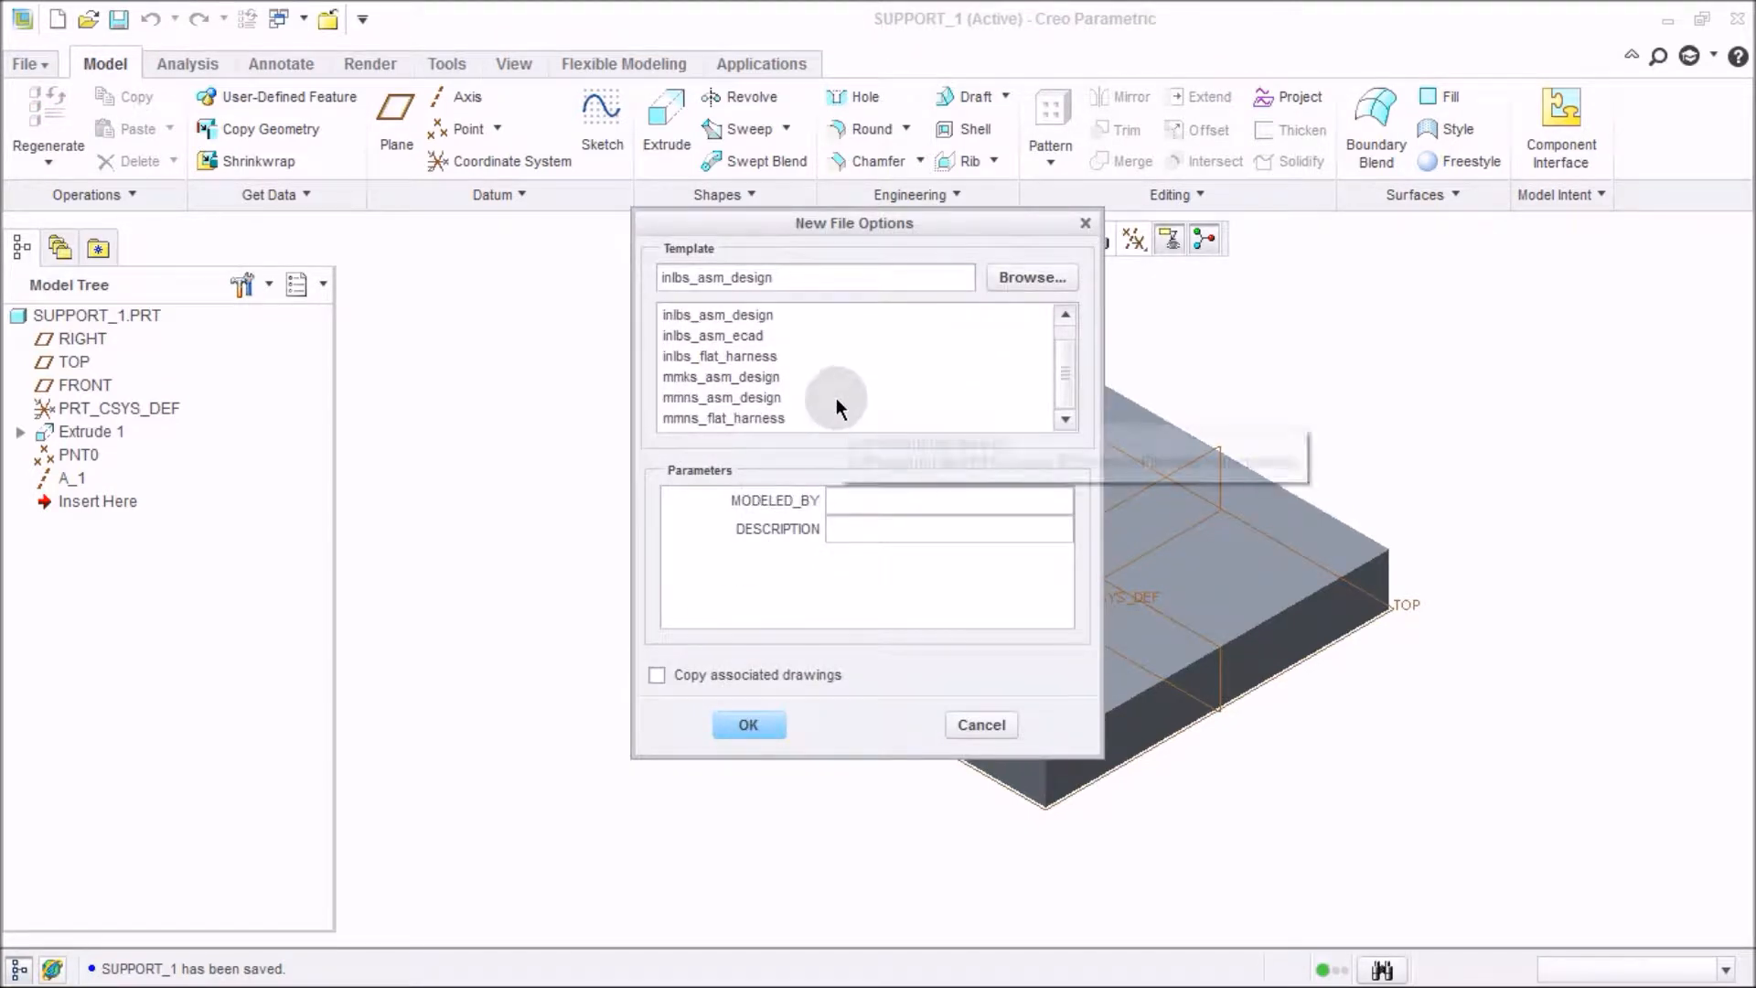
double_click(836, 399)
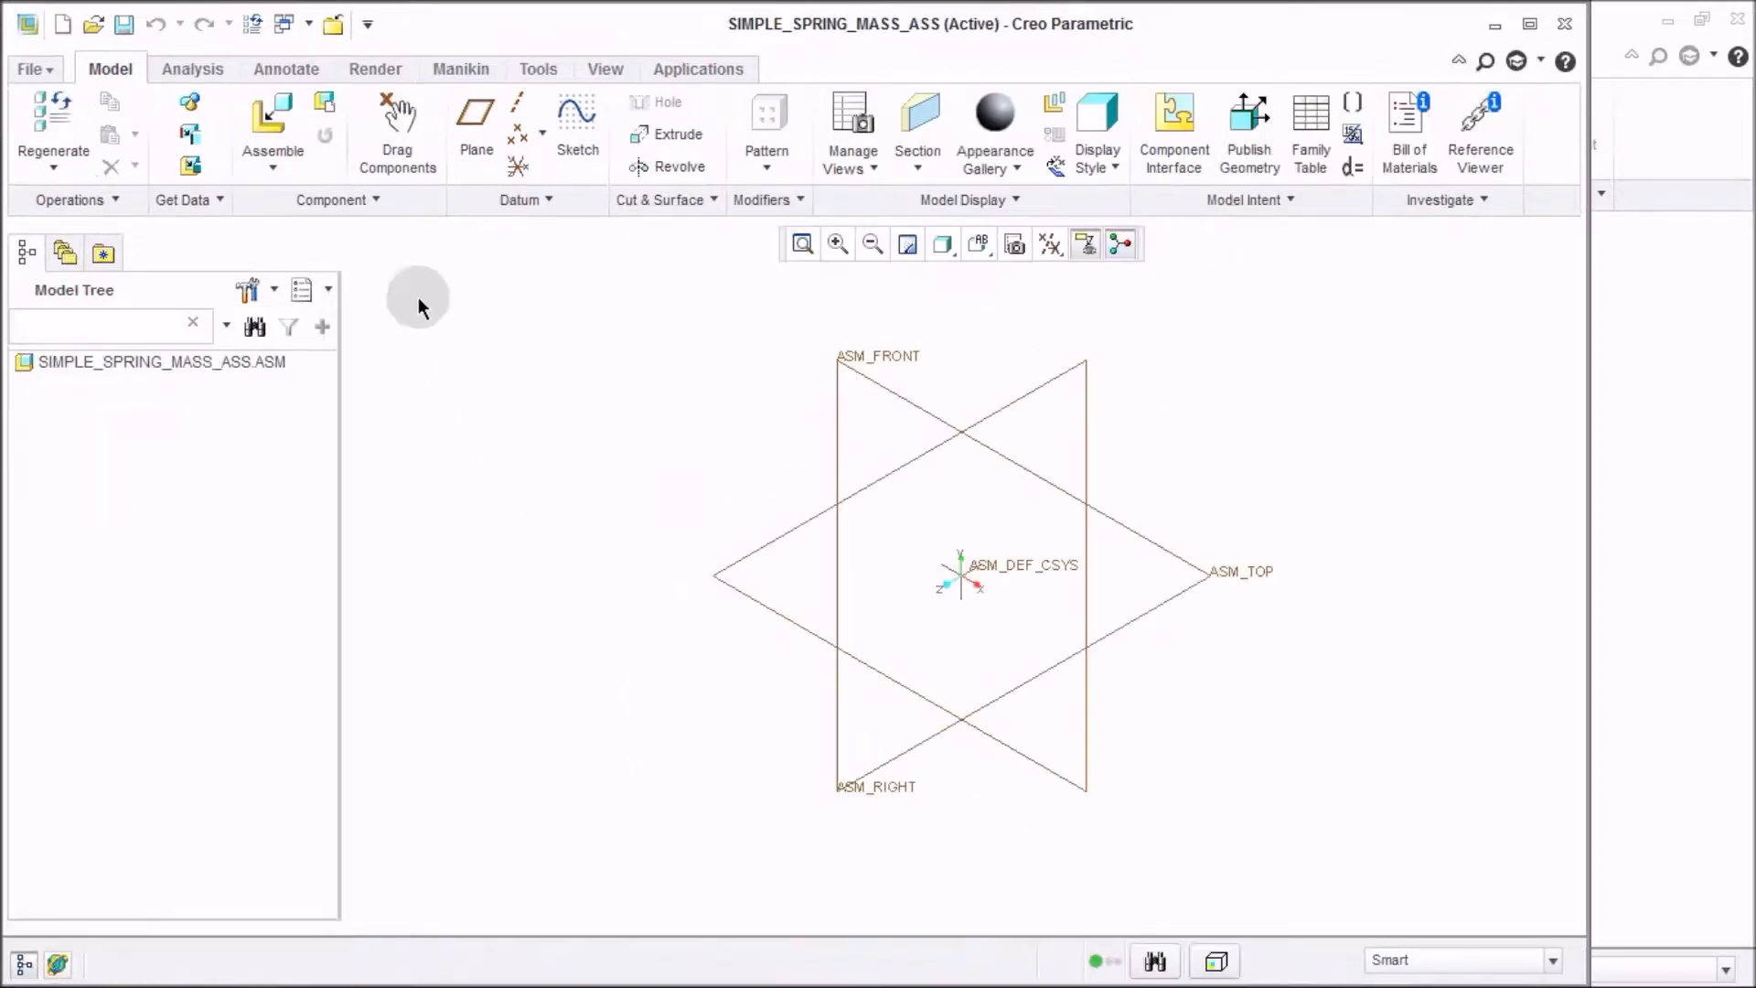
Start assembling a component and open support_1.prt, previewing the parts in the open dialog.
click(283, 116)
click(652, 475)
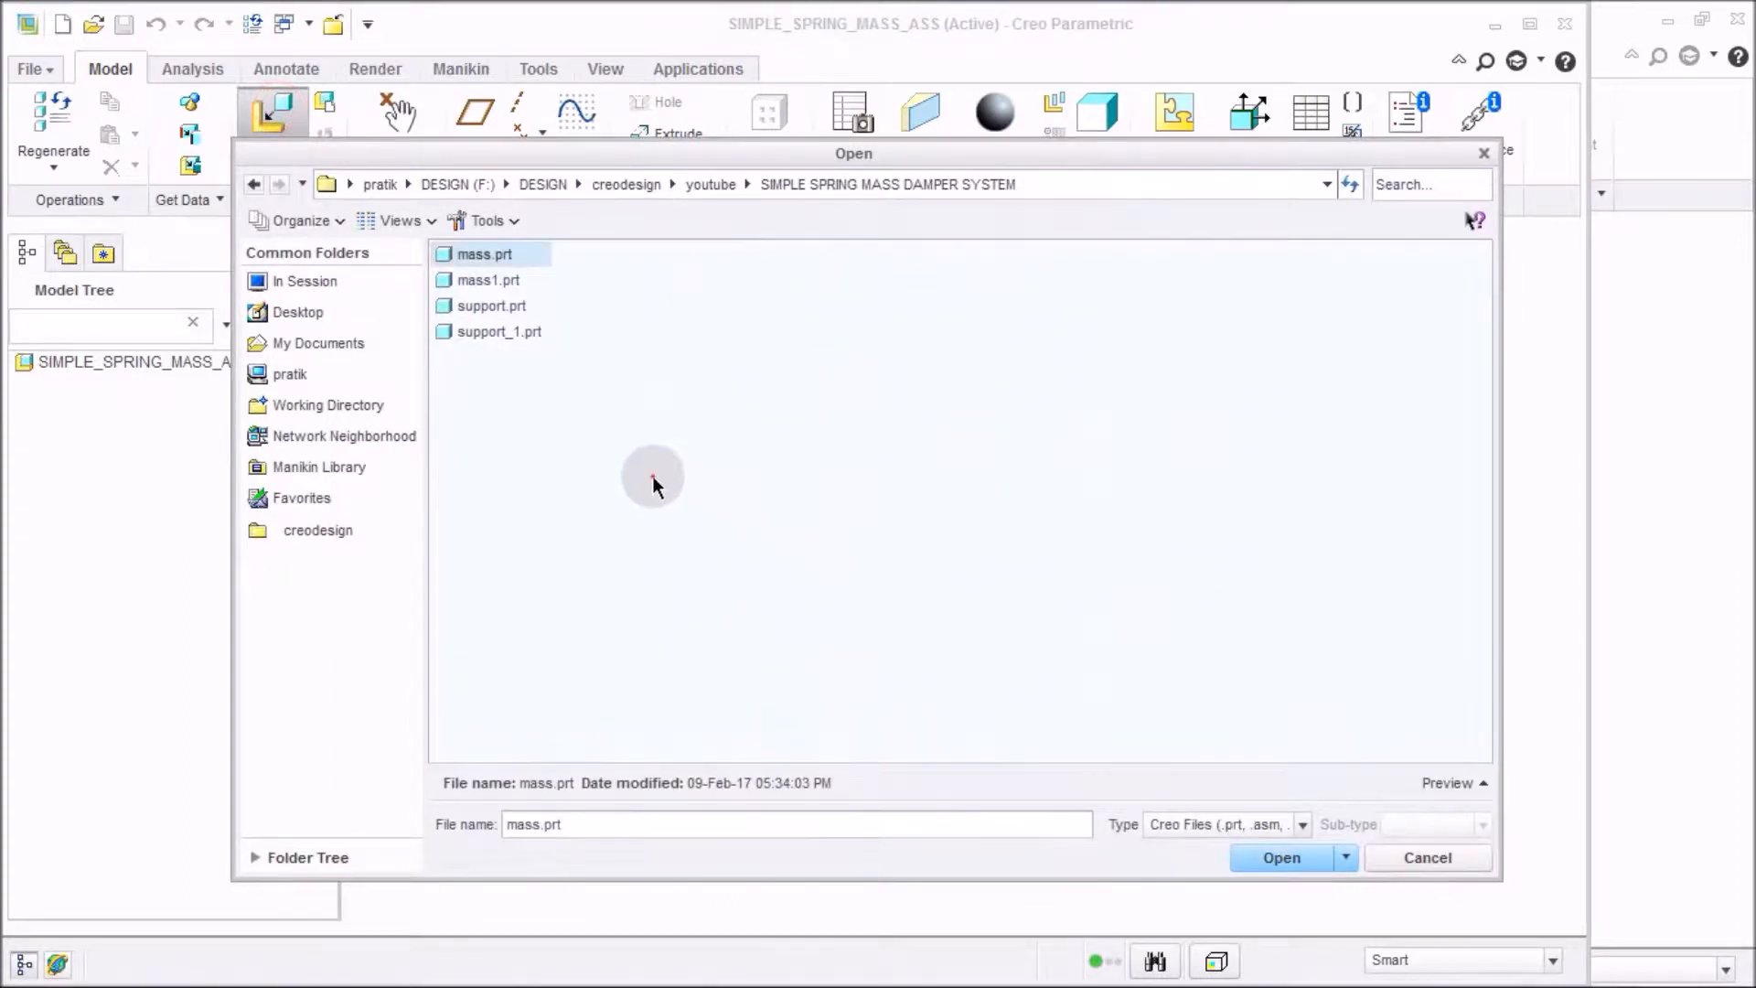
click(1450, 783)
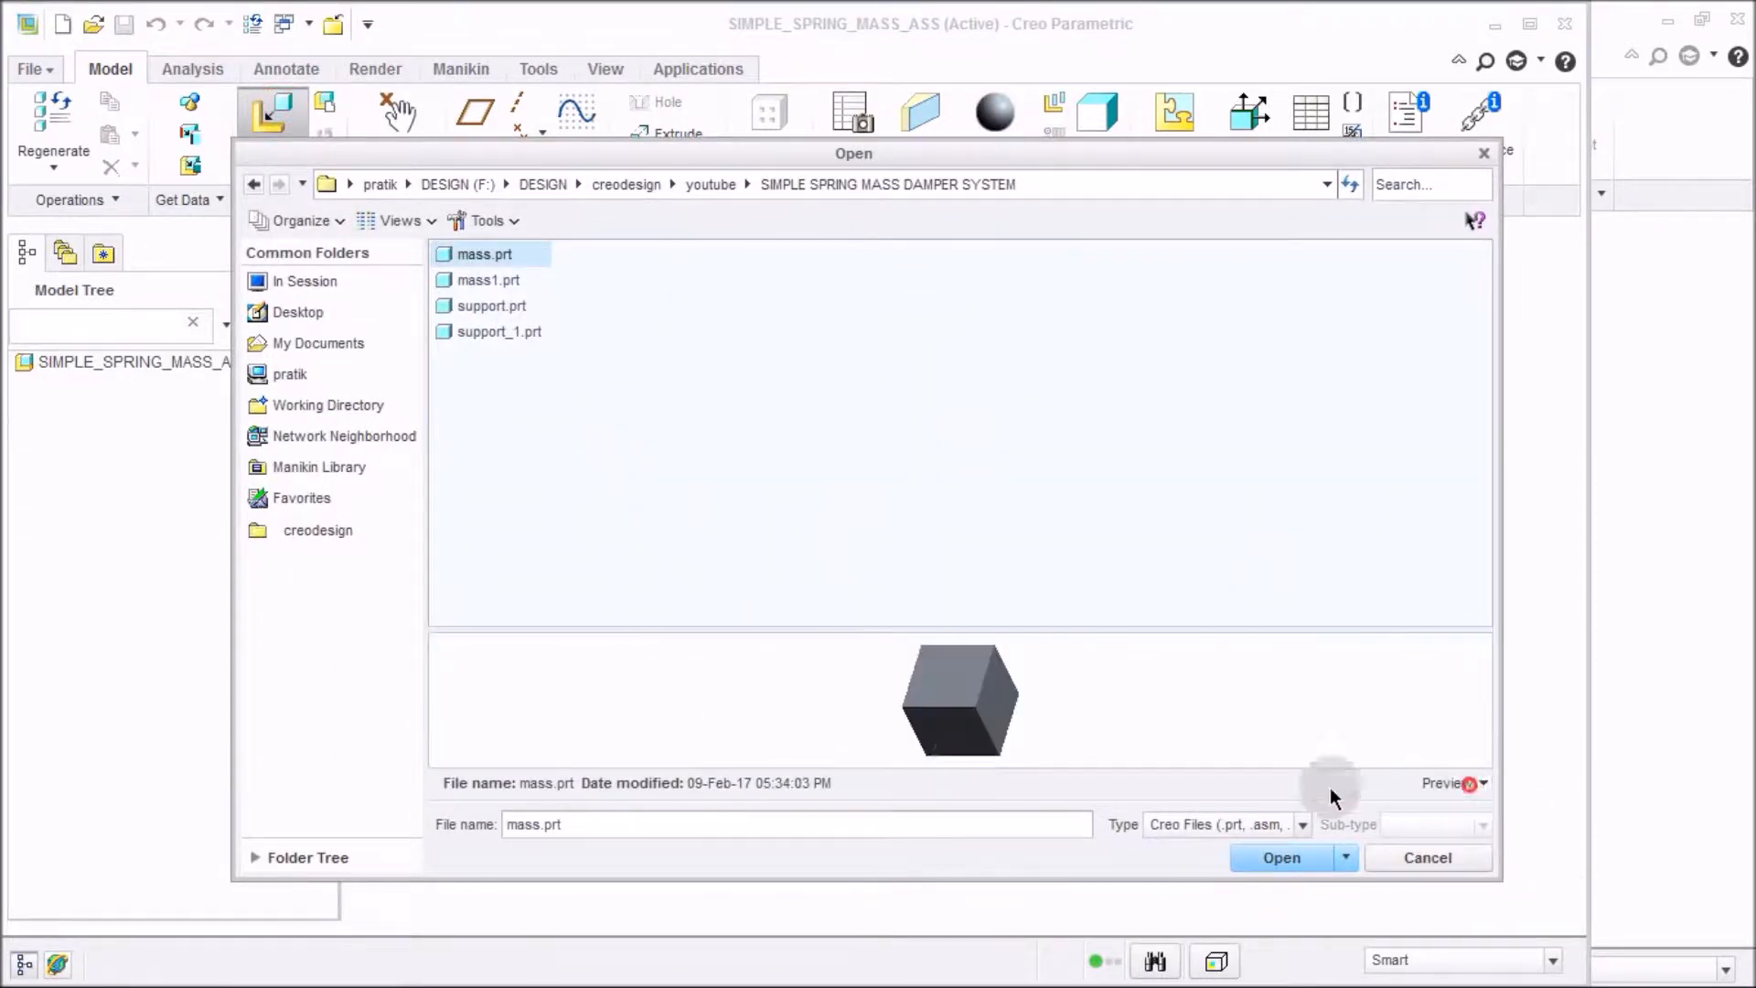
click(490, 332)
mouse_move(1016, 682)
middle_down()
mouse_move(1051, 717)
mouse_move(1043, 677)
middle_up()
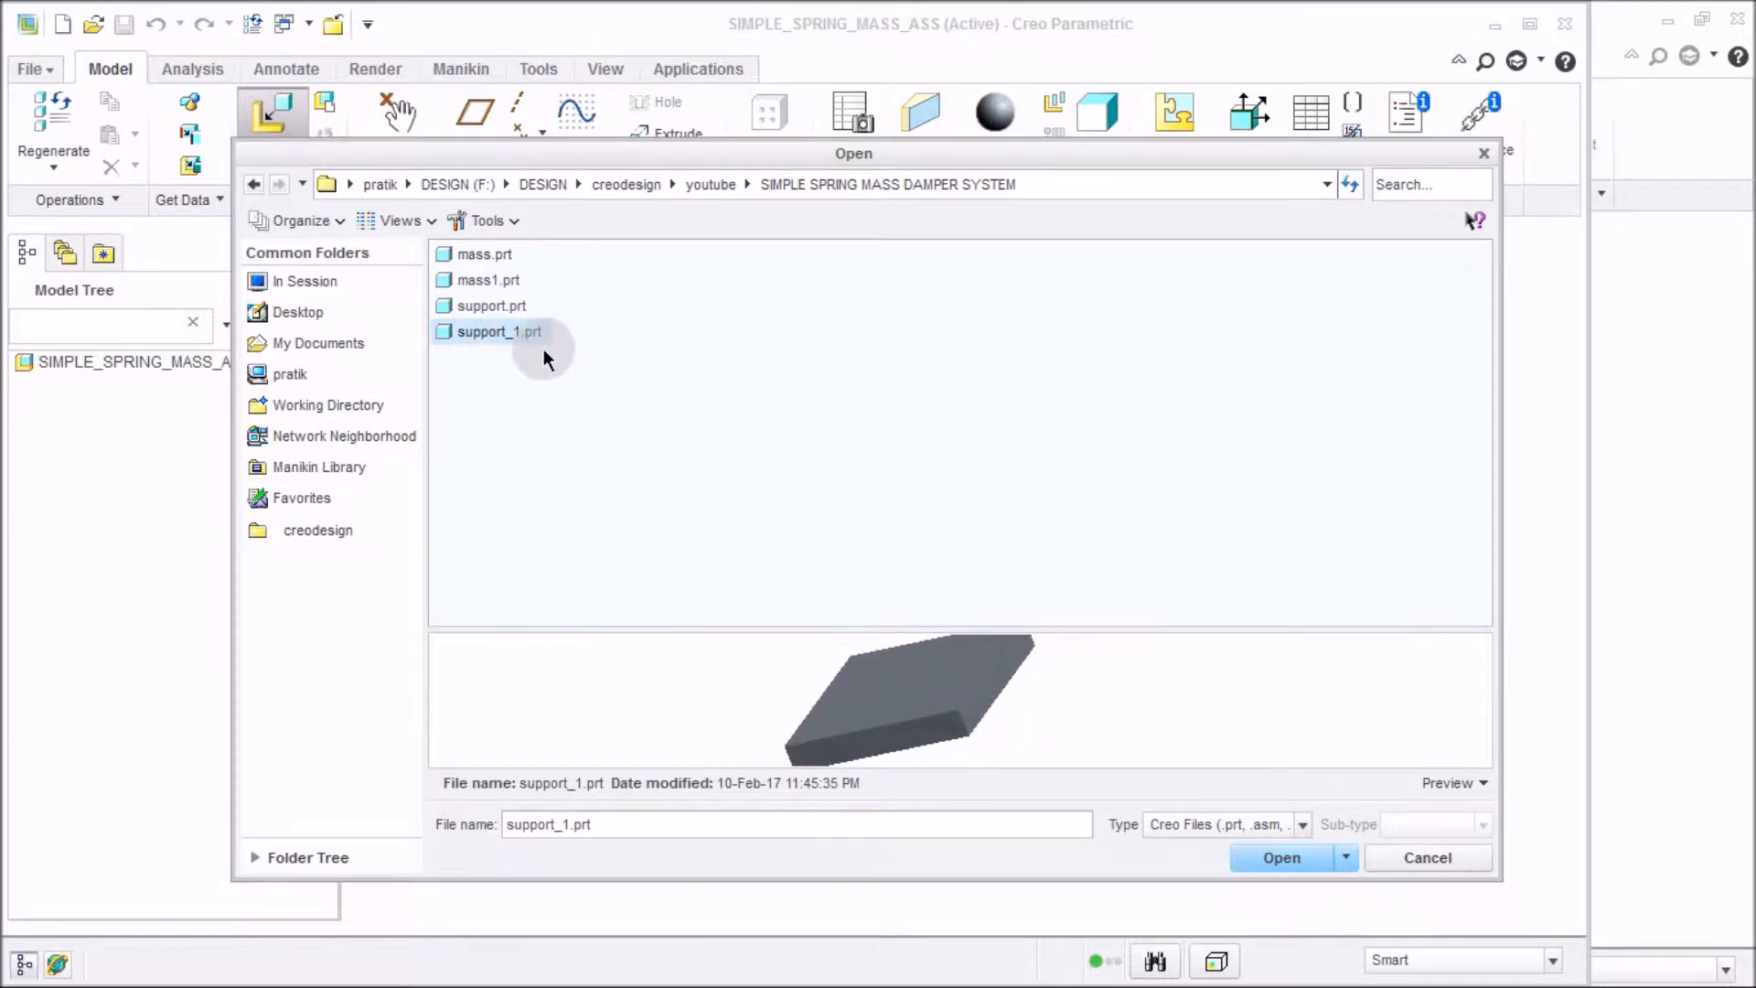
click(1270, 857)
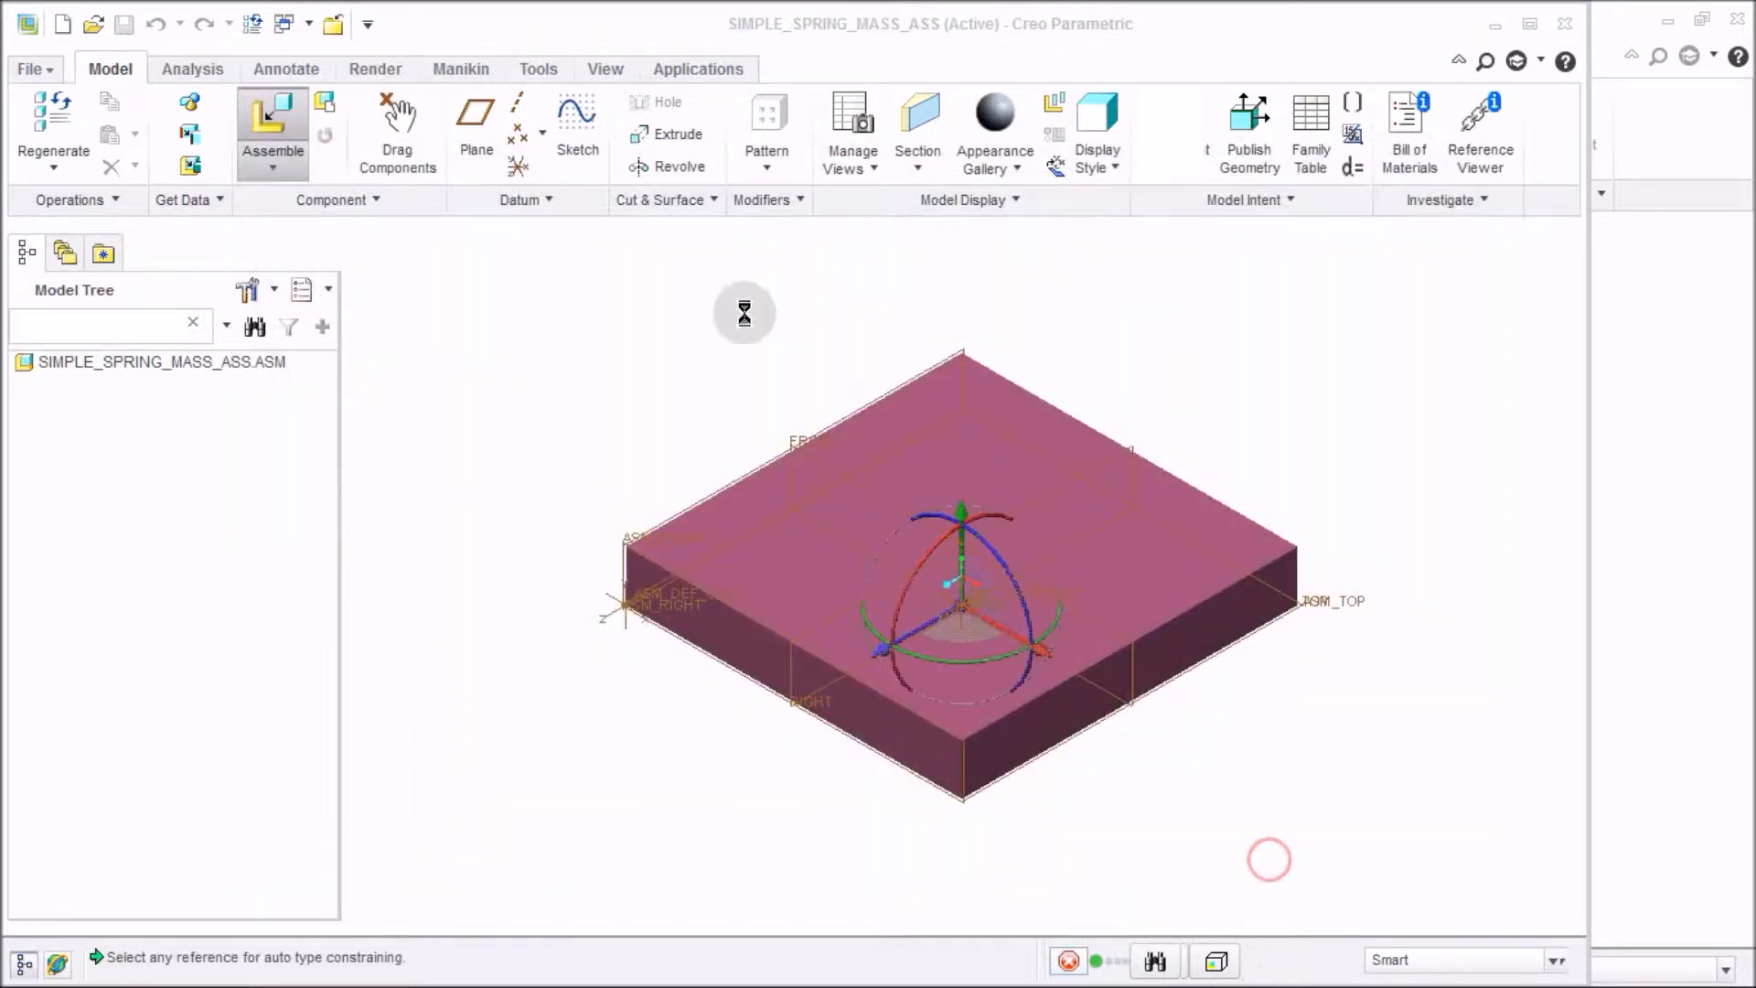
Constrain support_1 at the default location and finish its placement.
click(427, 135)
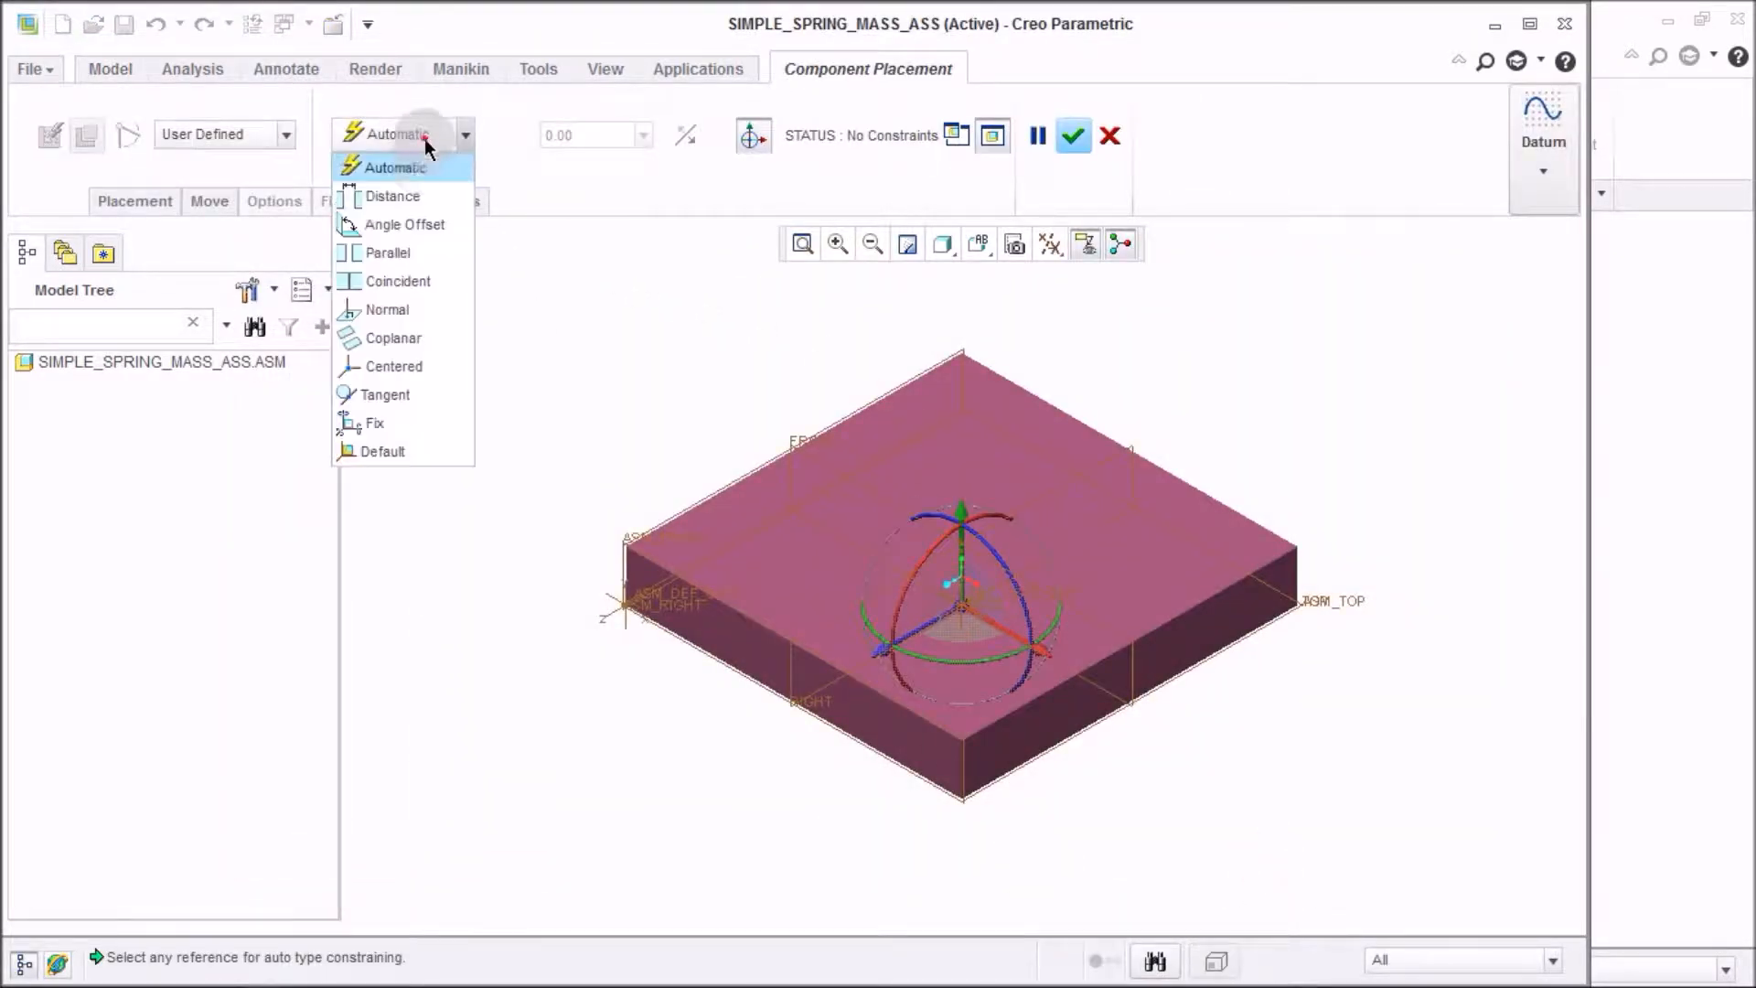
click(406, 453)
scroll(797, 551, down, 3)
middle_drag(797, 550, 728, 638)
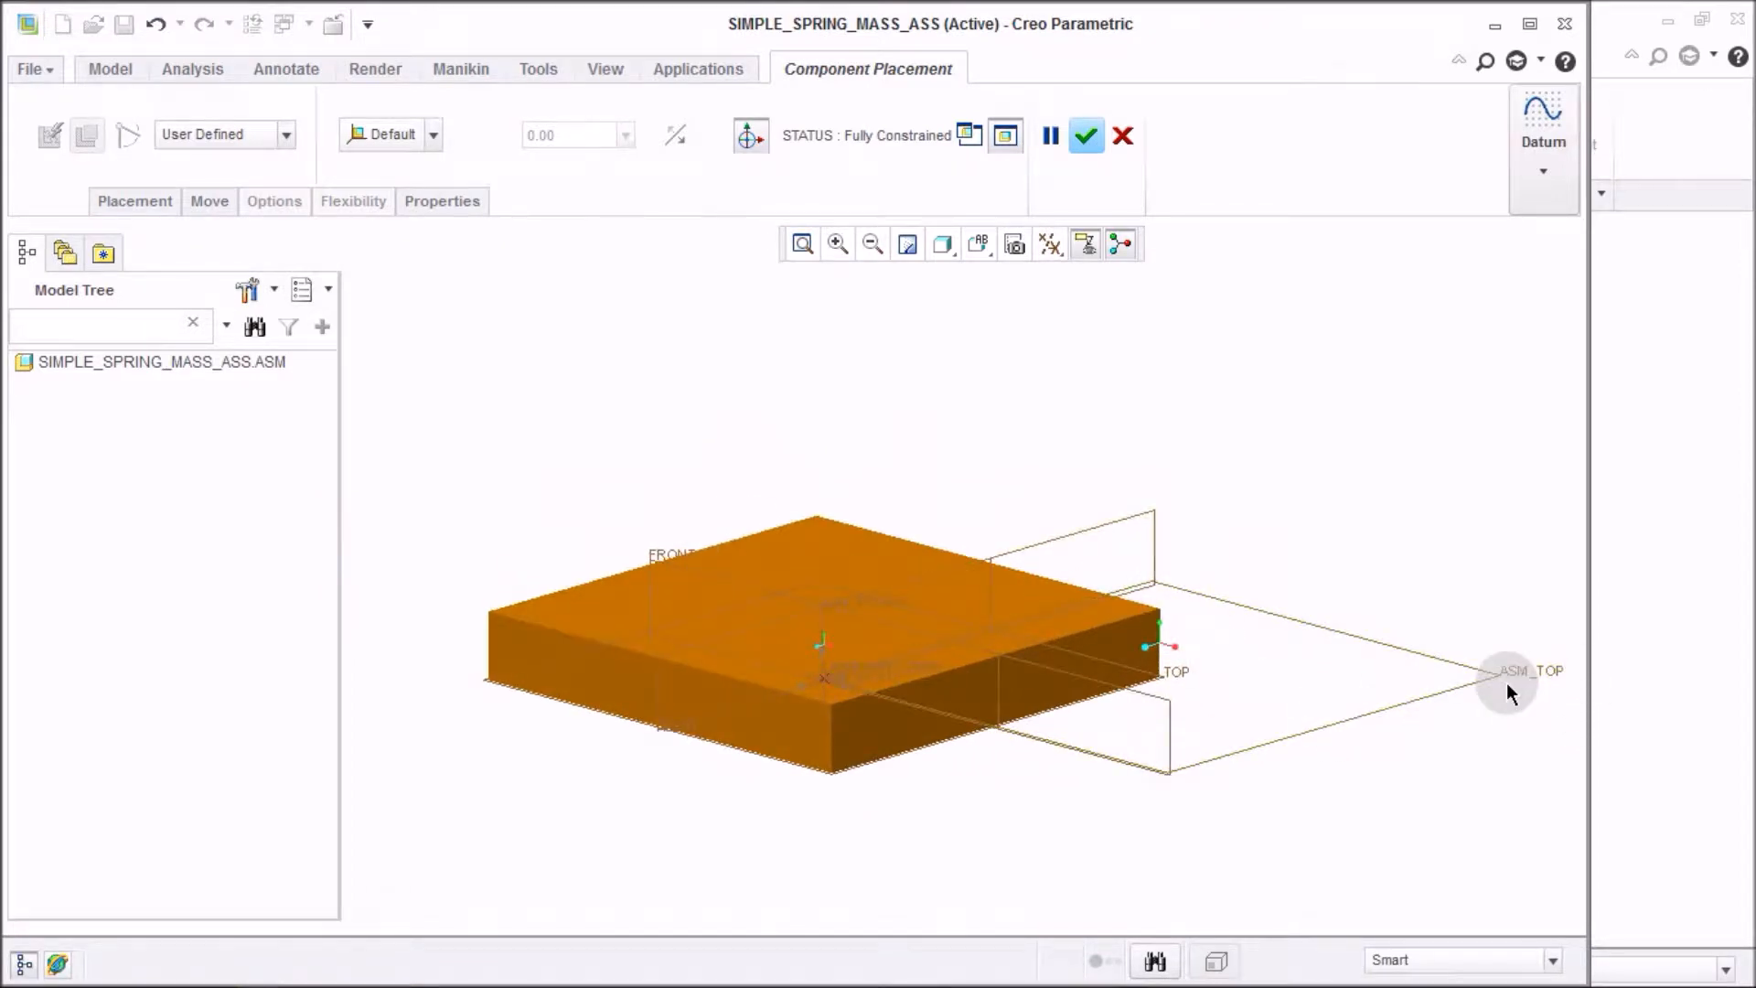
click(1529, 24)
click(1515, 418)
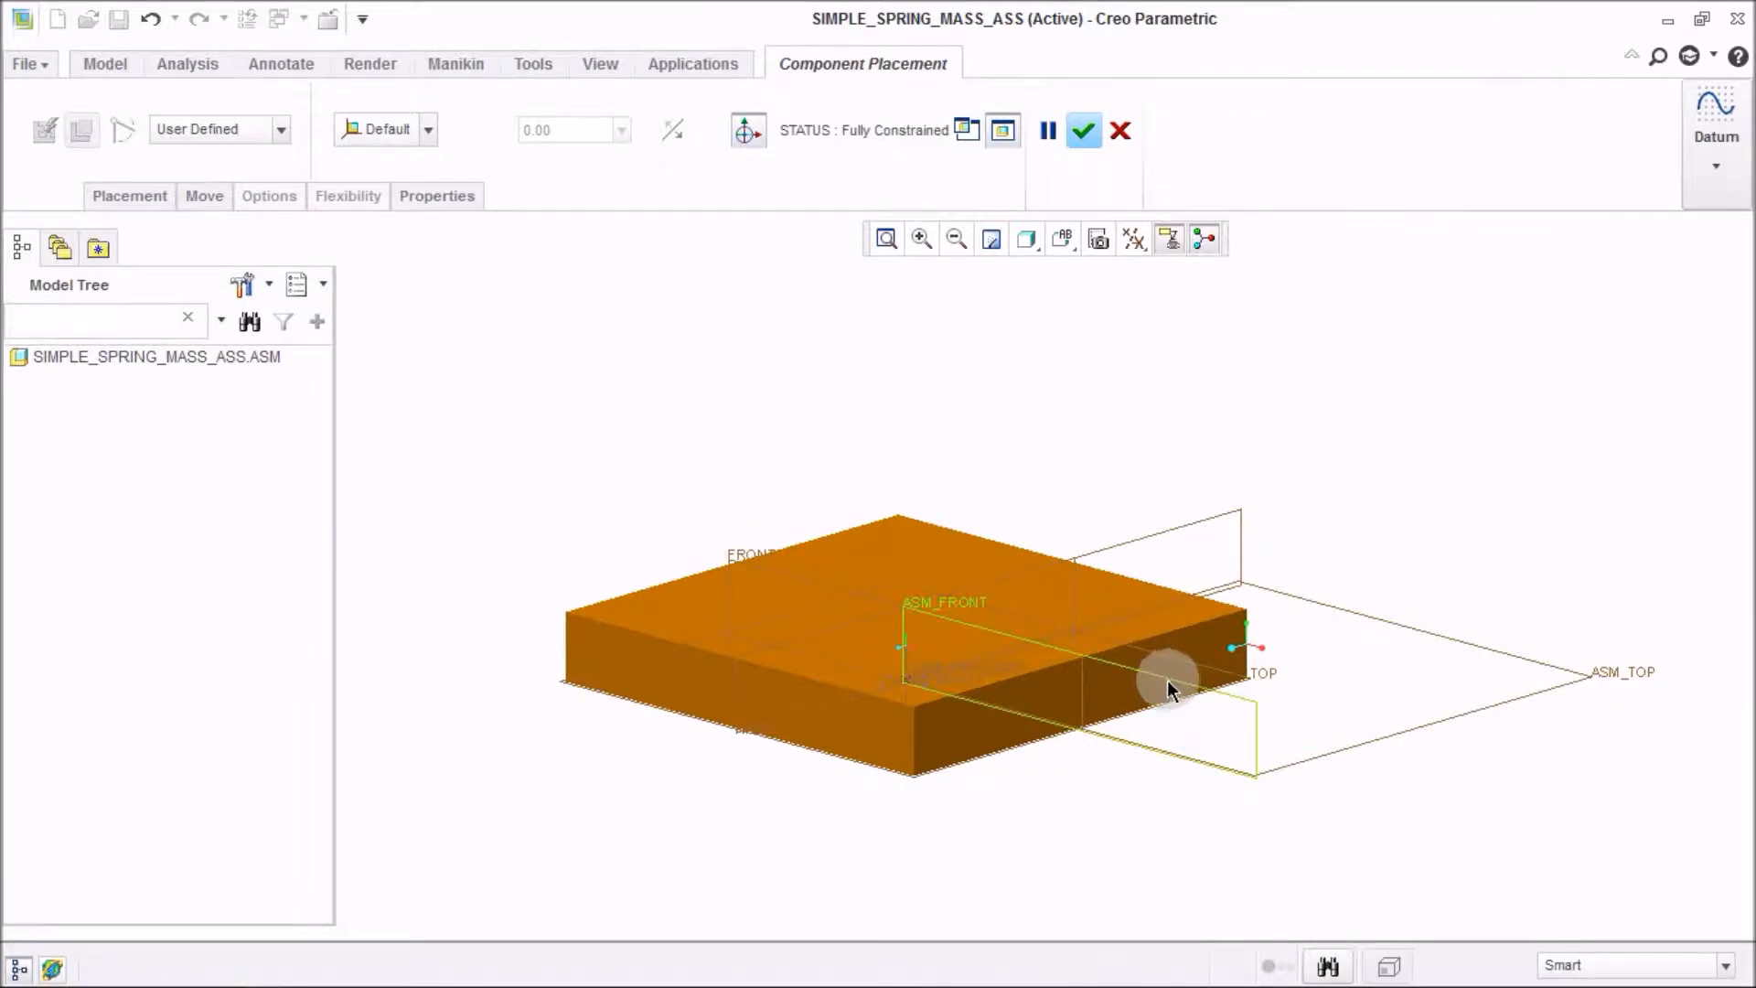
click(961, 416)
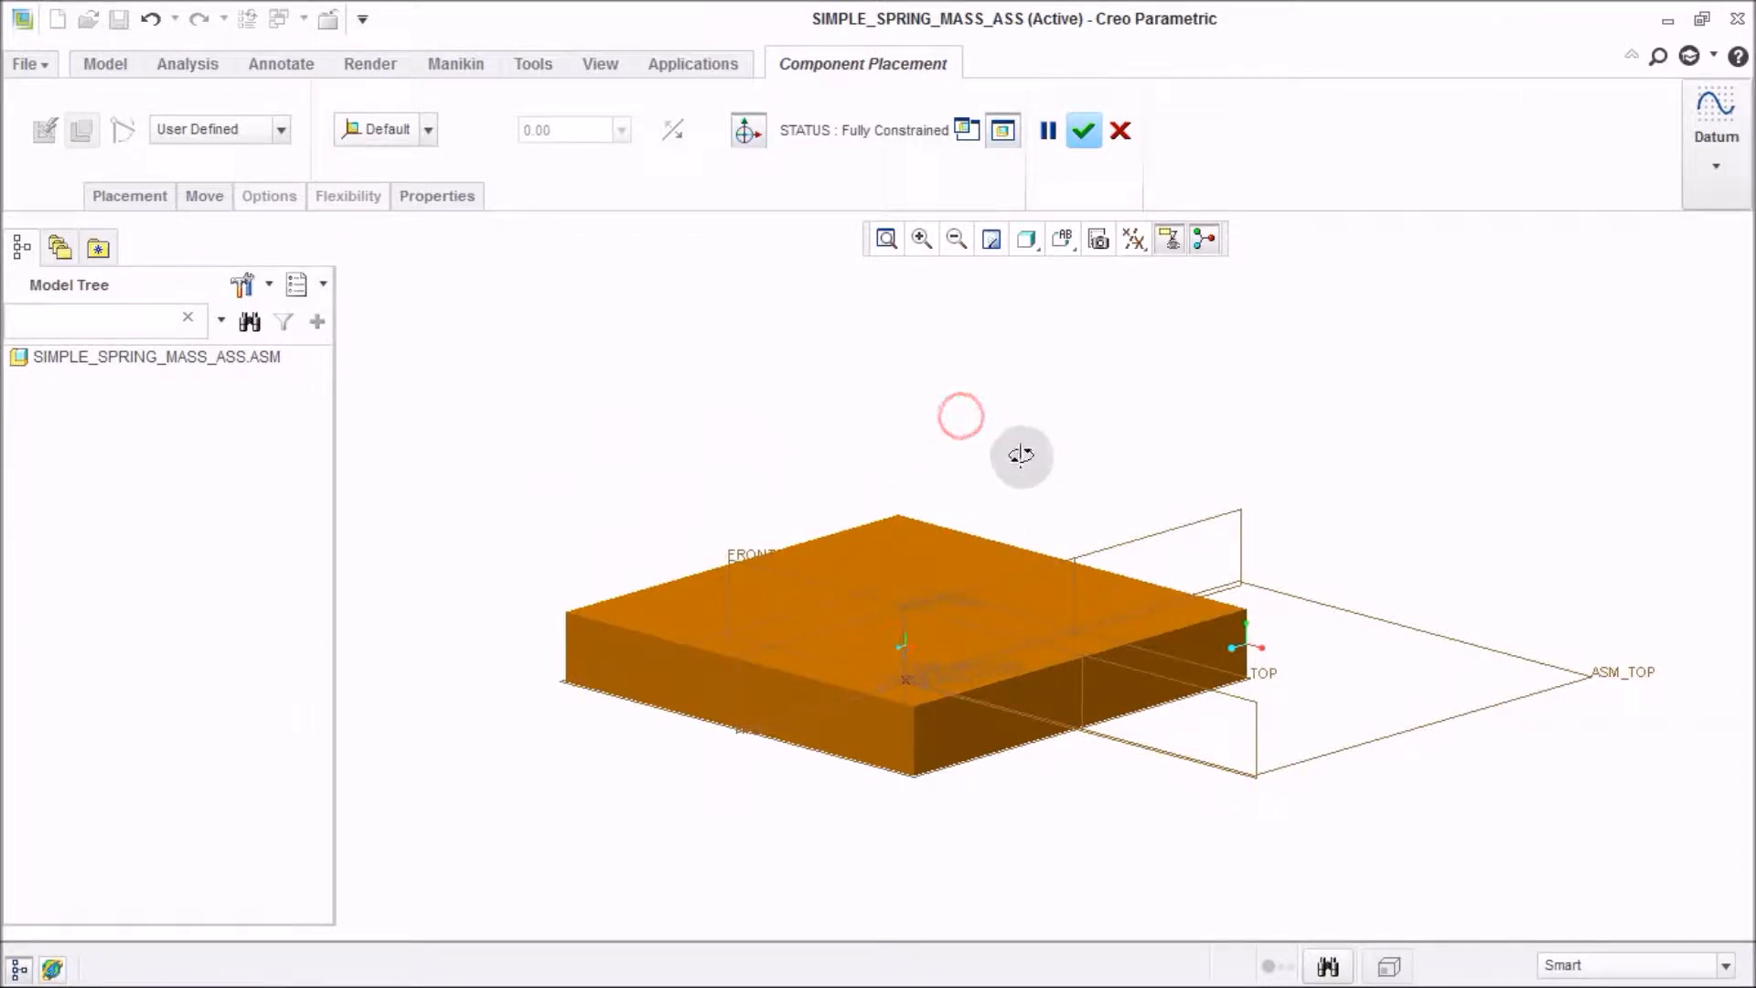
middle_drag(1028, 452, 1001, 468)
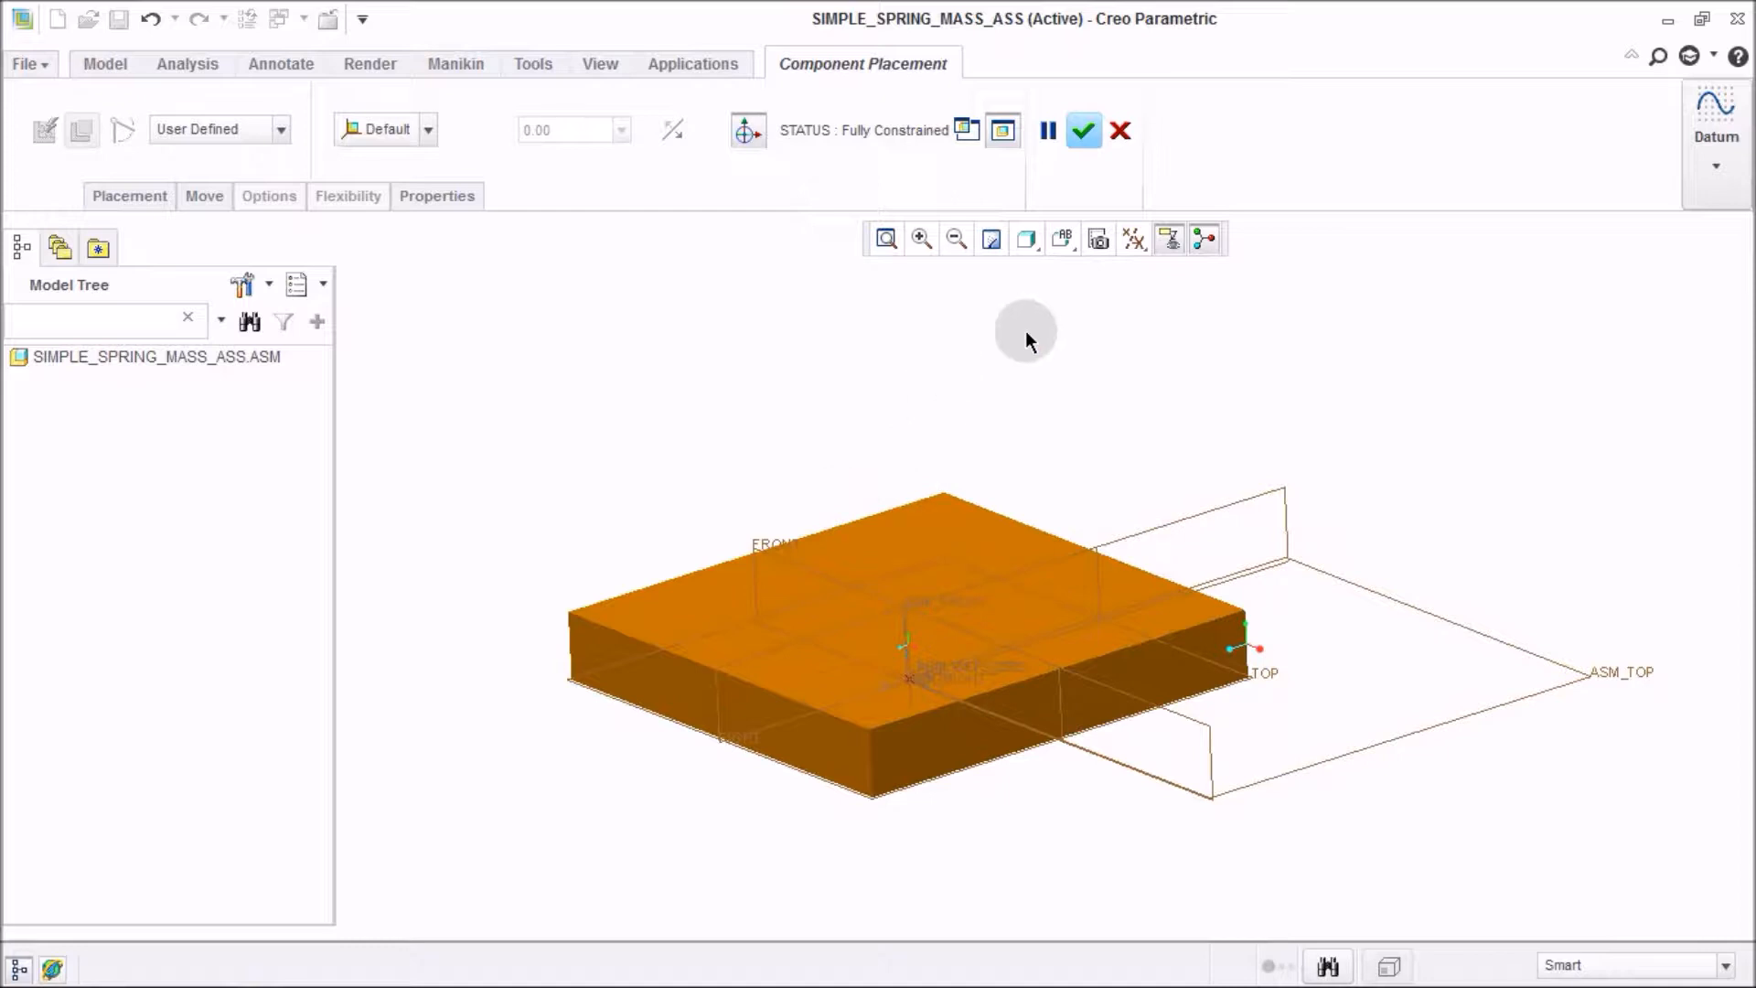
click(1086, 132)
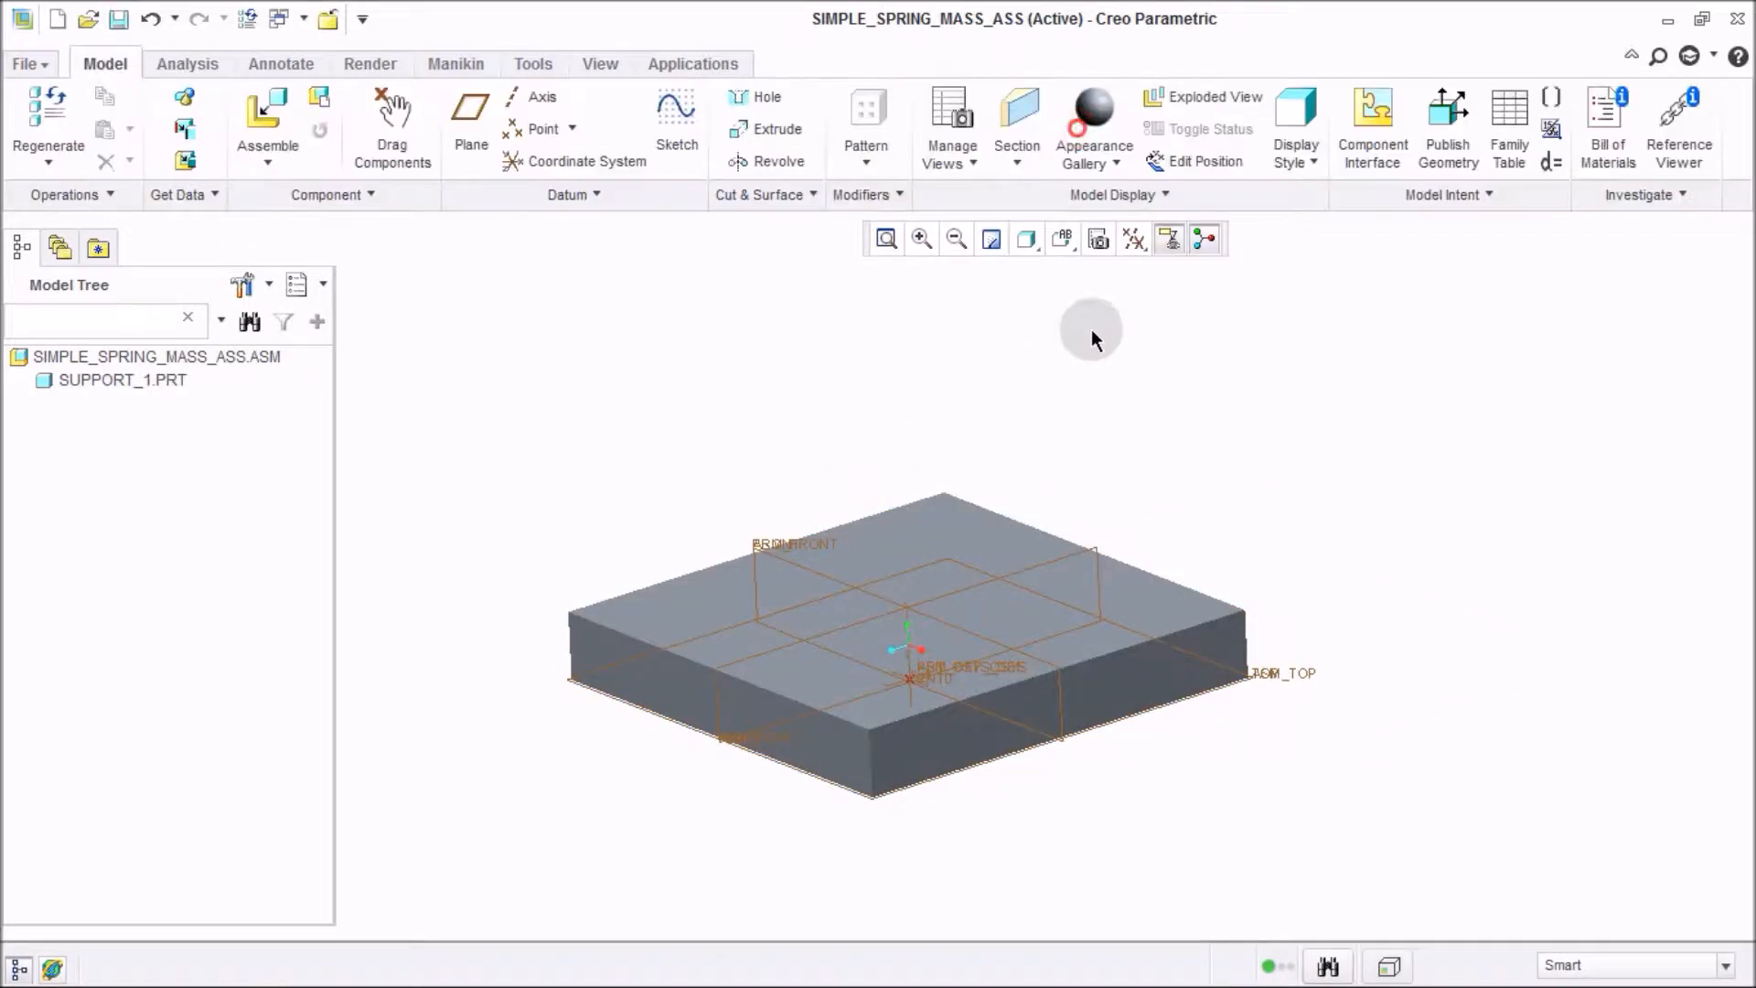
Start assembling another component and open mass1.prt.
click(268, 110)
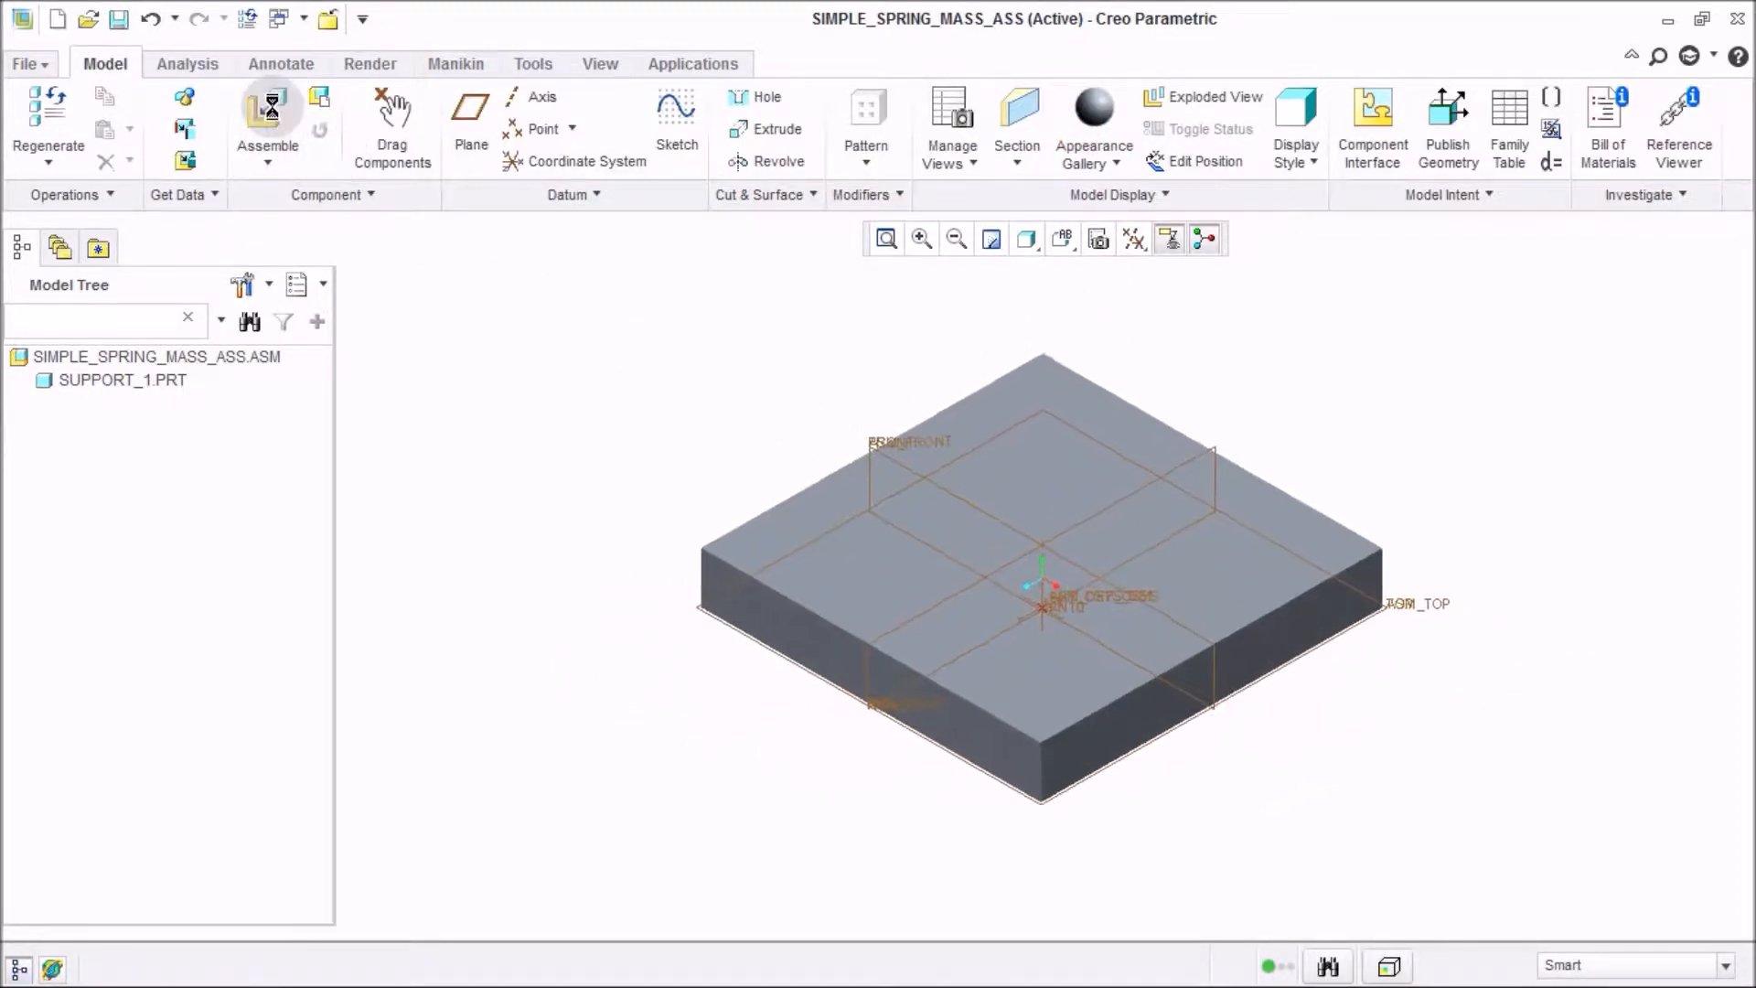
click(515, 282)
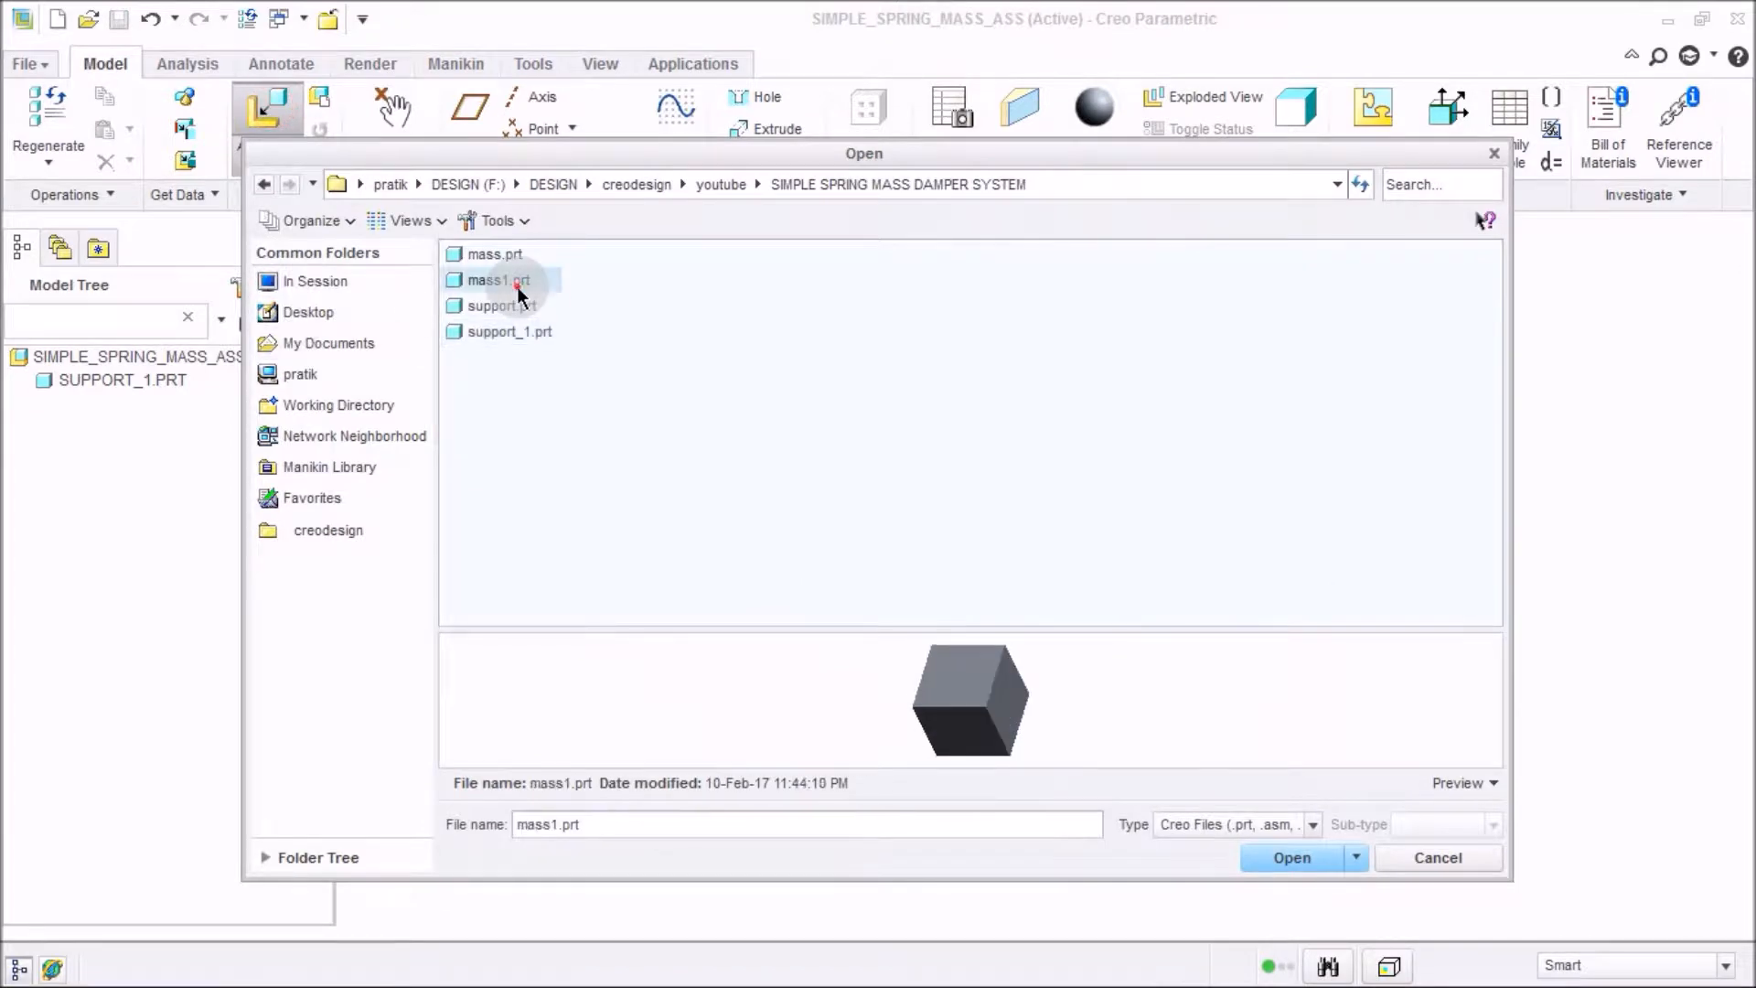
scroll(980, 698, down, 2)
middle_drag(980, 698, 1017, 682)
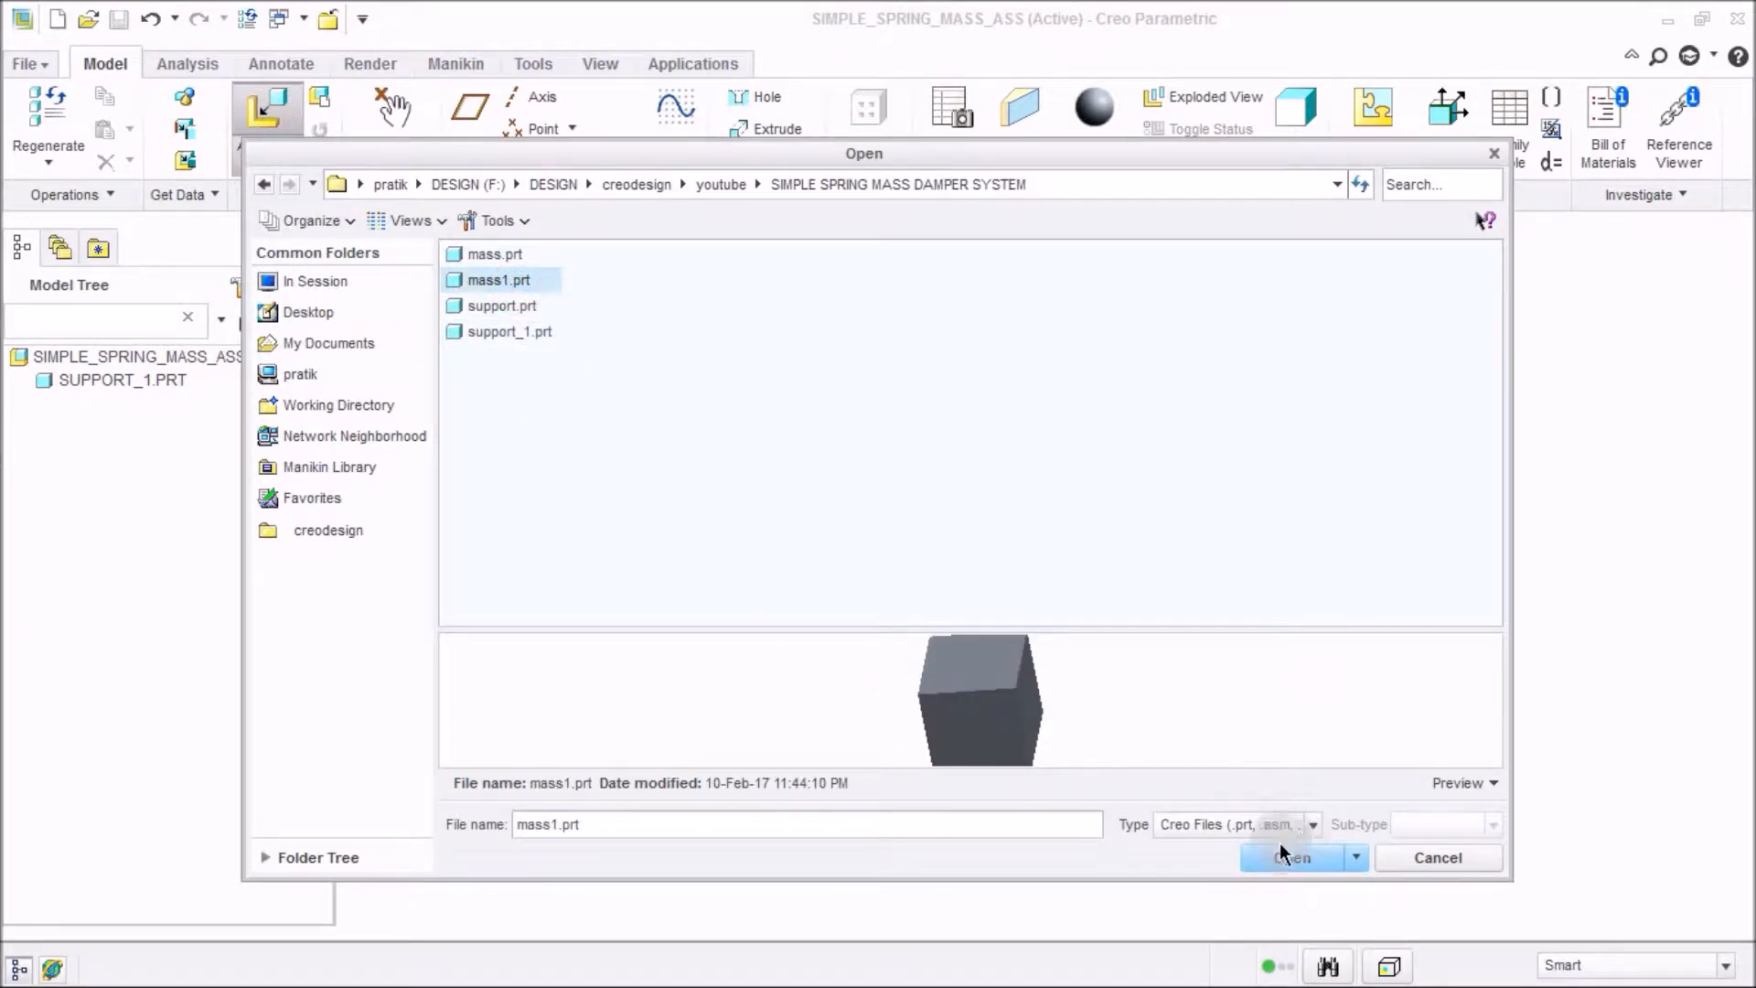
click(1278, 859)
Change the mass1 placement from user-defined constraints to a Slider connection.
middle_drag(1274, 854, 1109, 608)
scroll(1102, 622, up, 3)
scroll(1110, 616, down, 8)
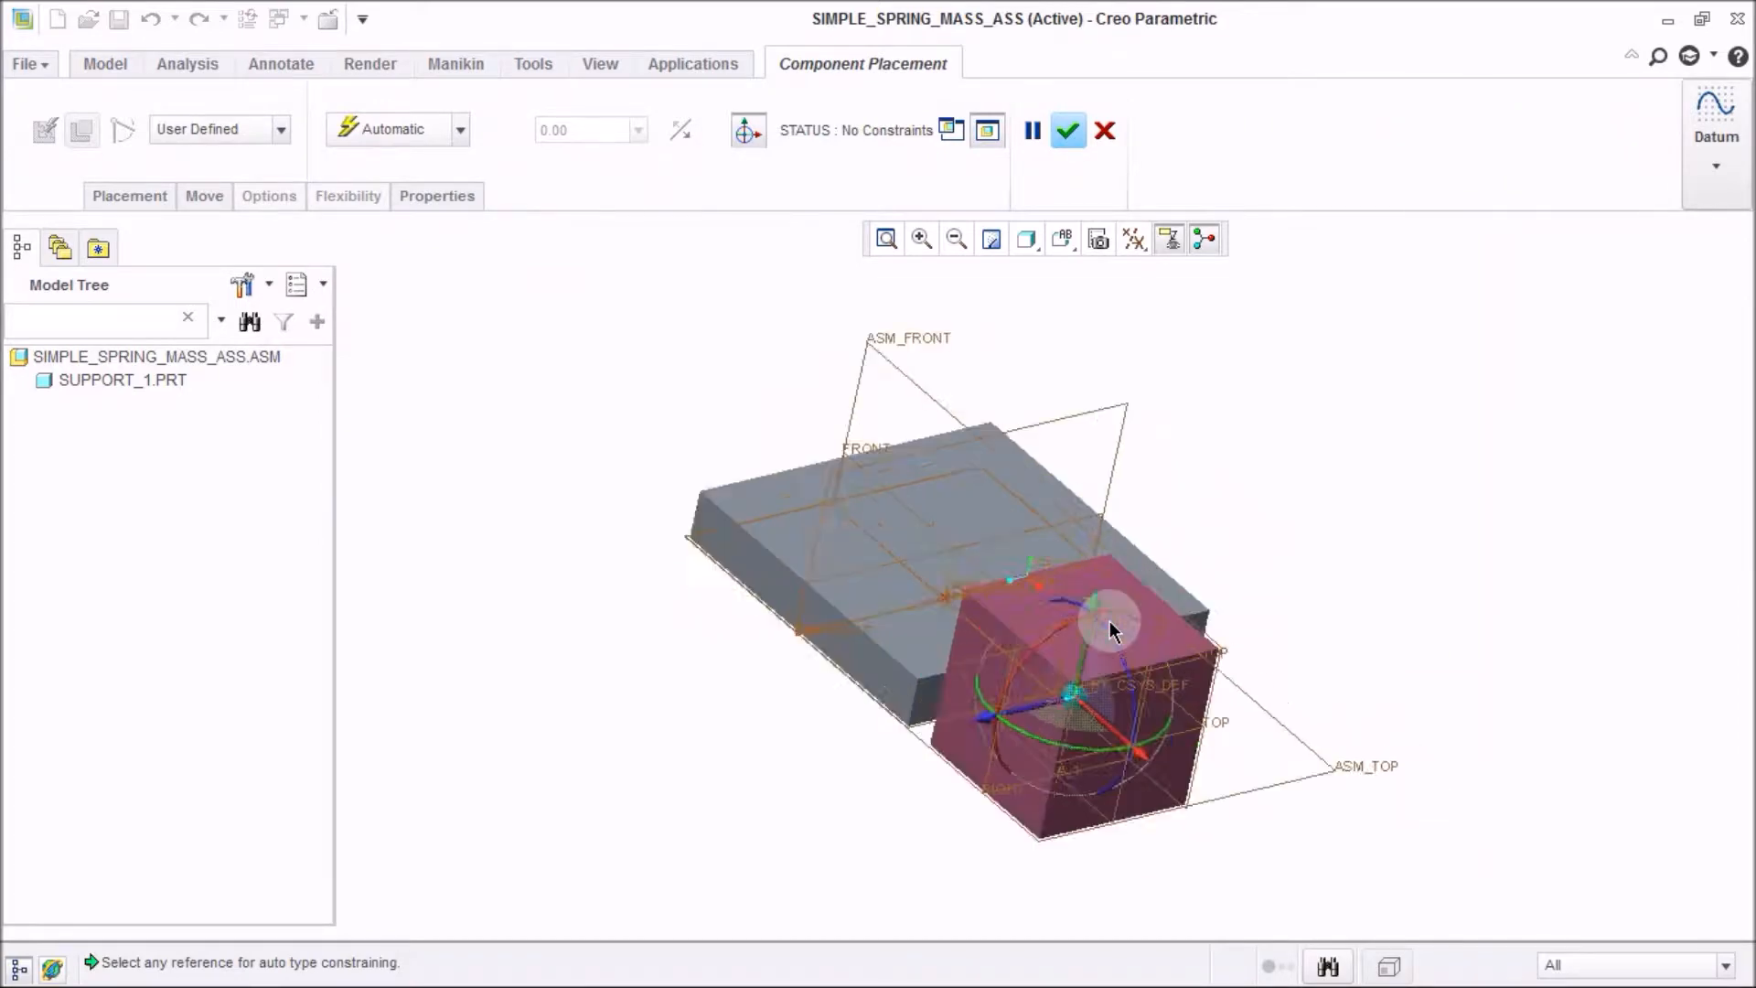
scroll(1122, 611, down, 2)
scroll(957, 644, up, 6)
middle_drag(1033, 663, 949, 592)
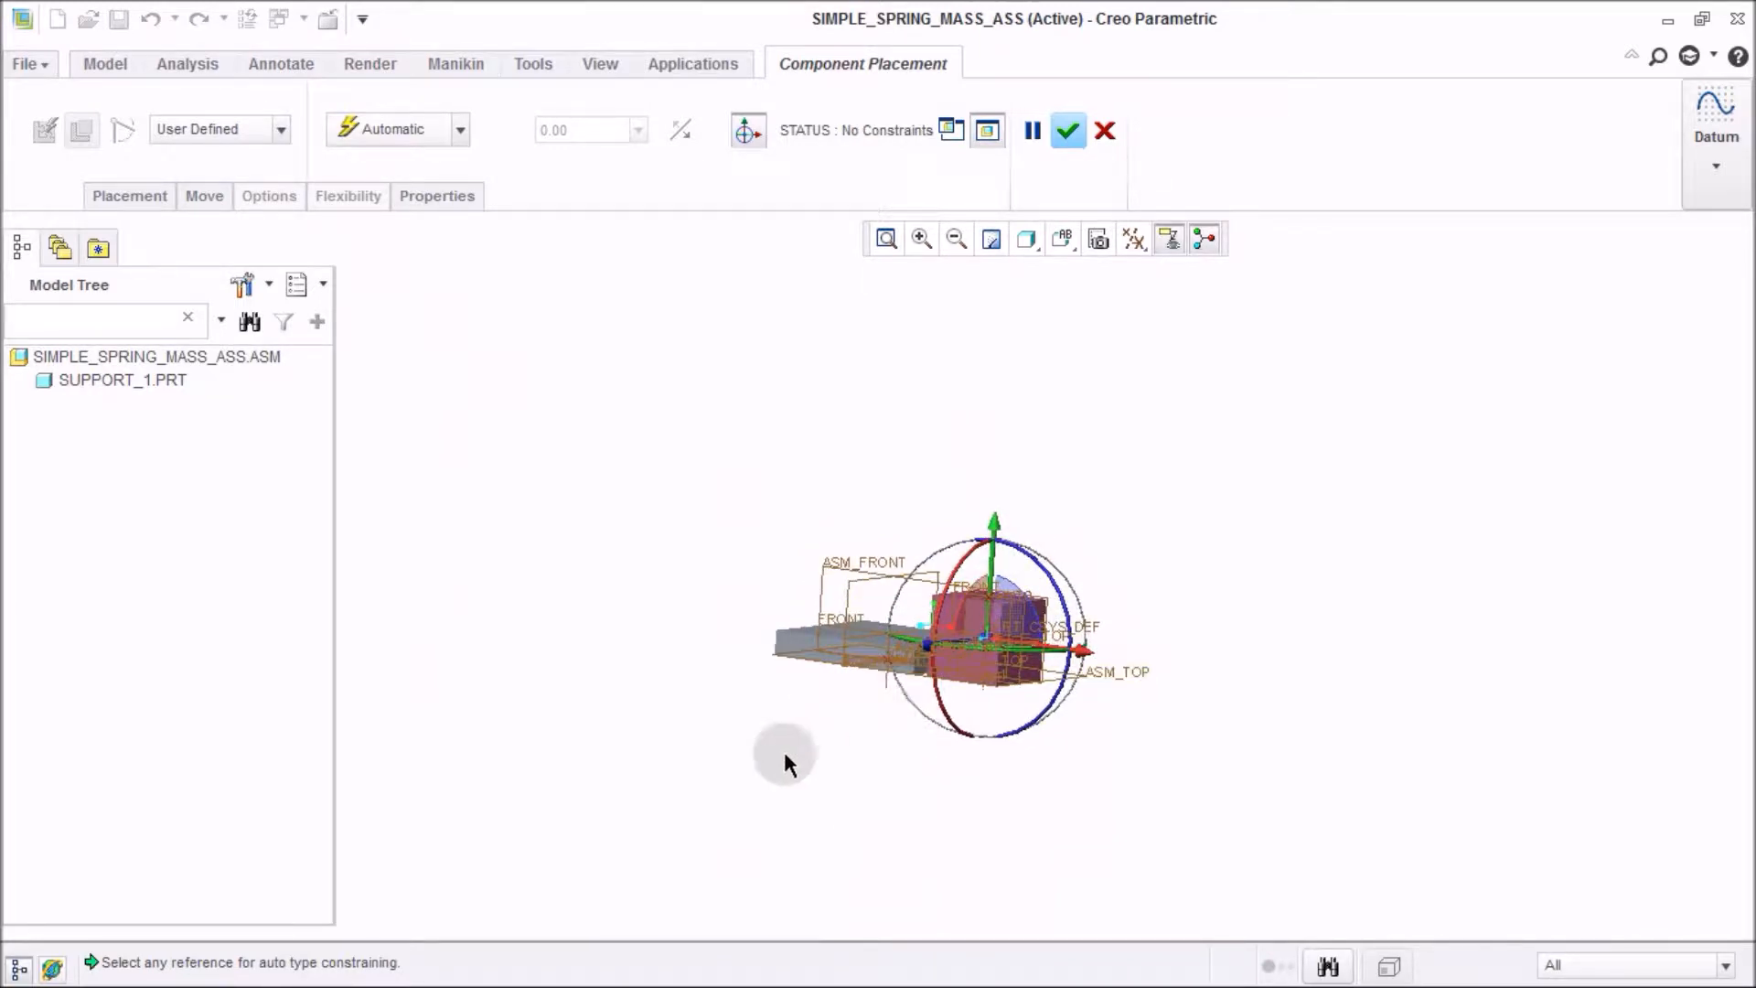
click(141, 196)
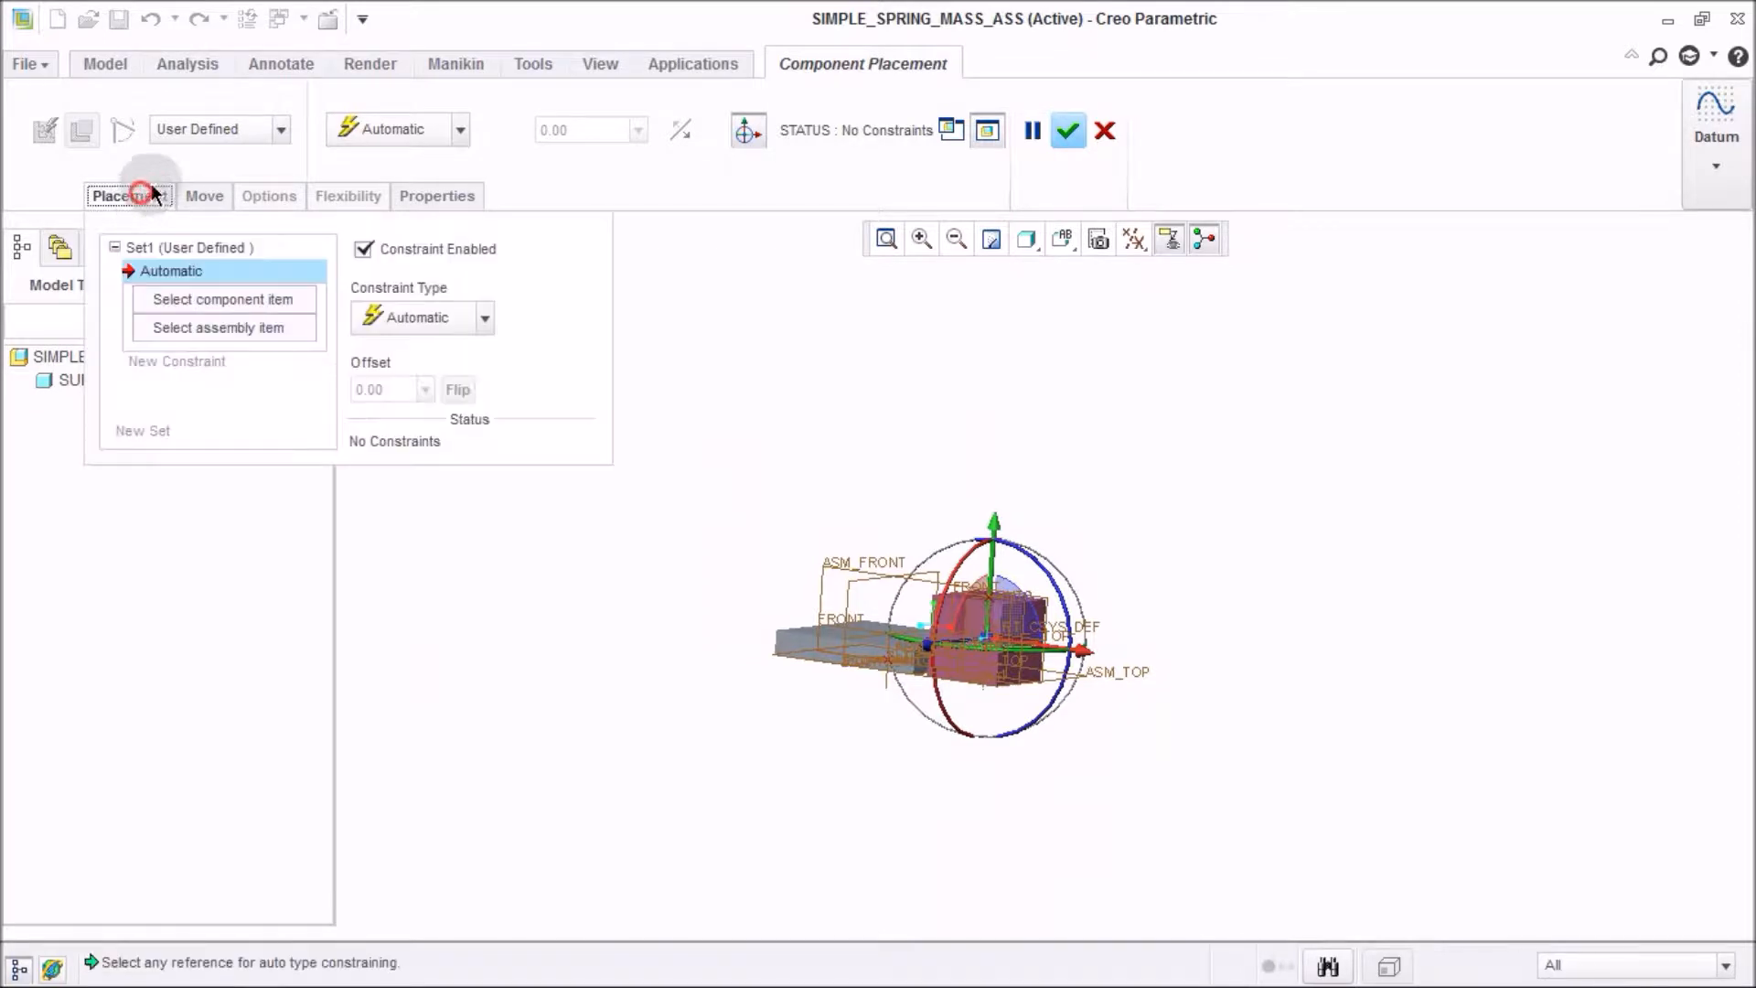
click(203, 129)
click(238, 234)
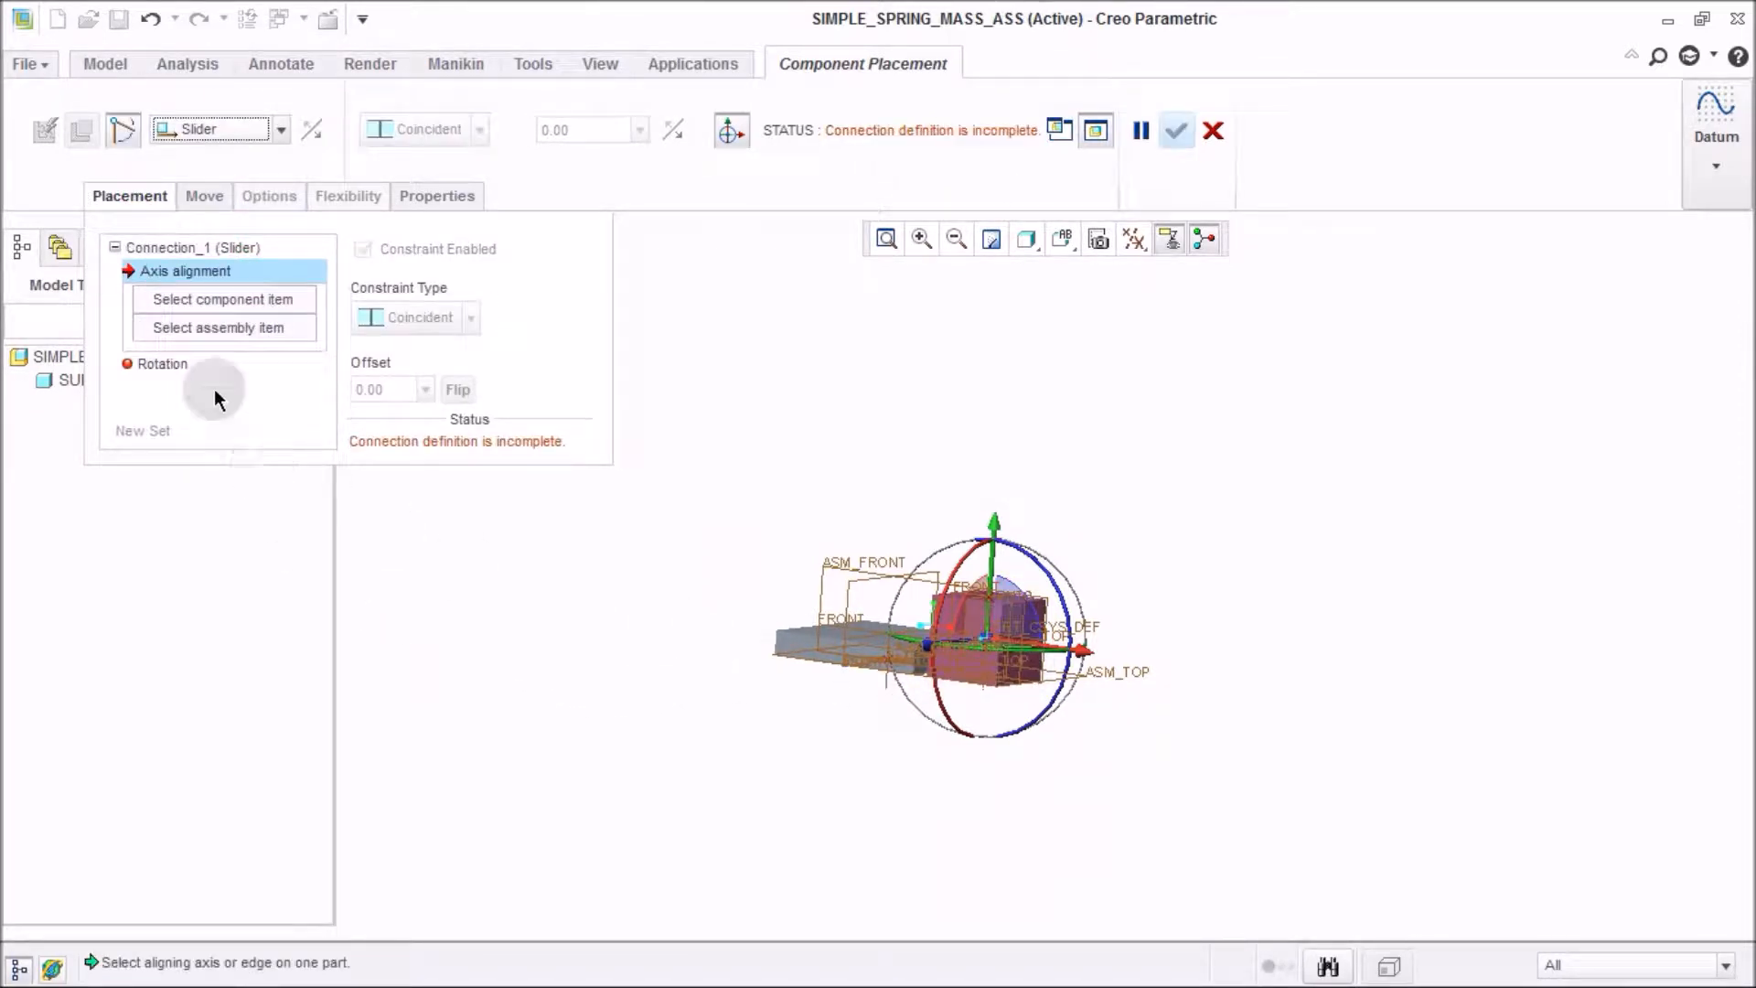
Align the mass1 datum axis with the support's datum axis for the slider's axis alignment.
click(217, 299)
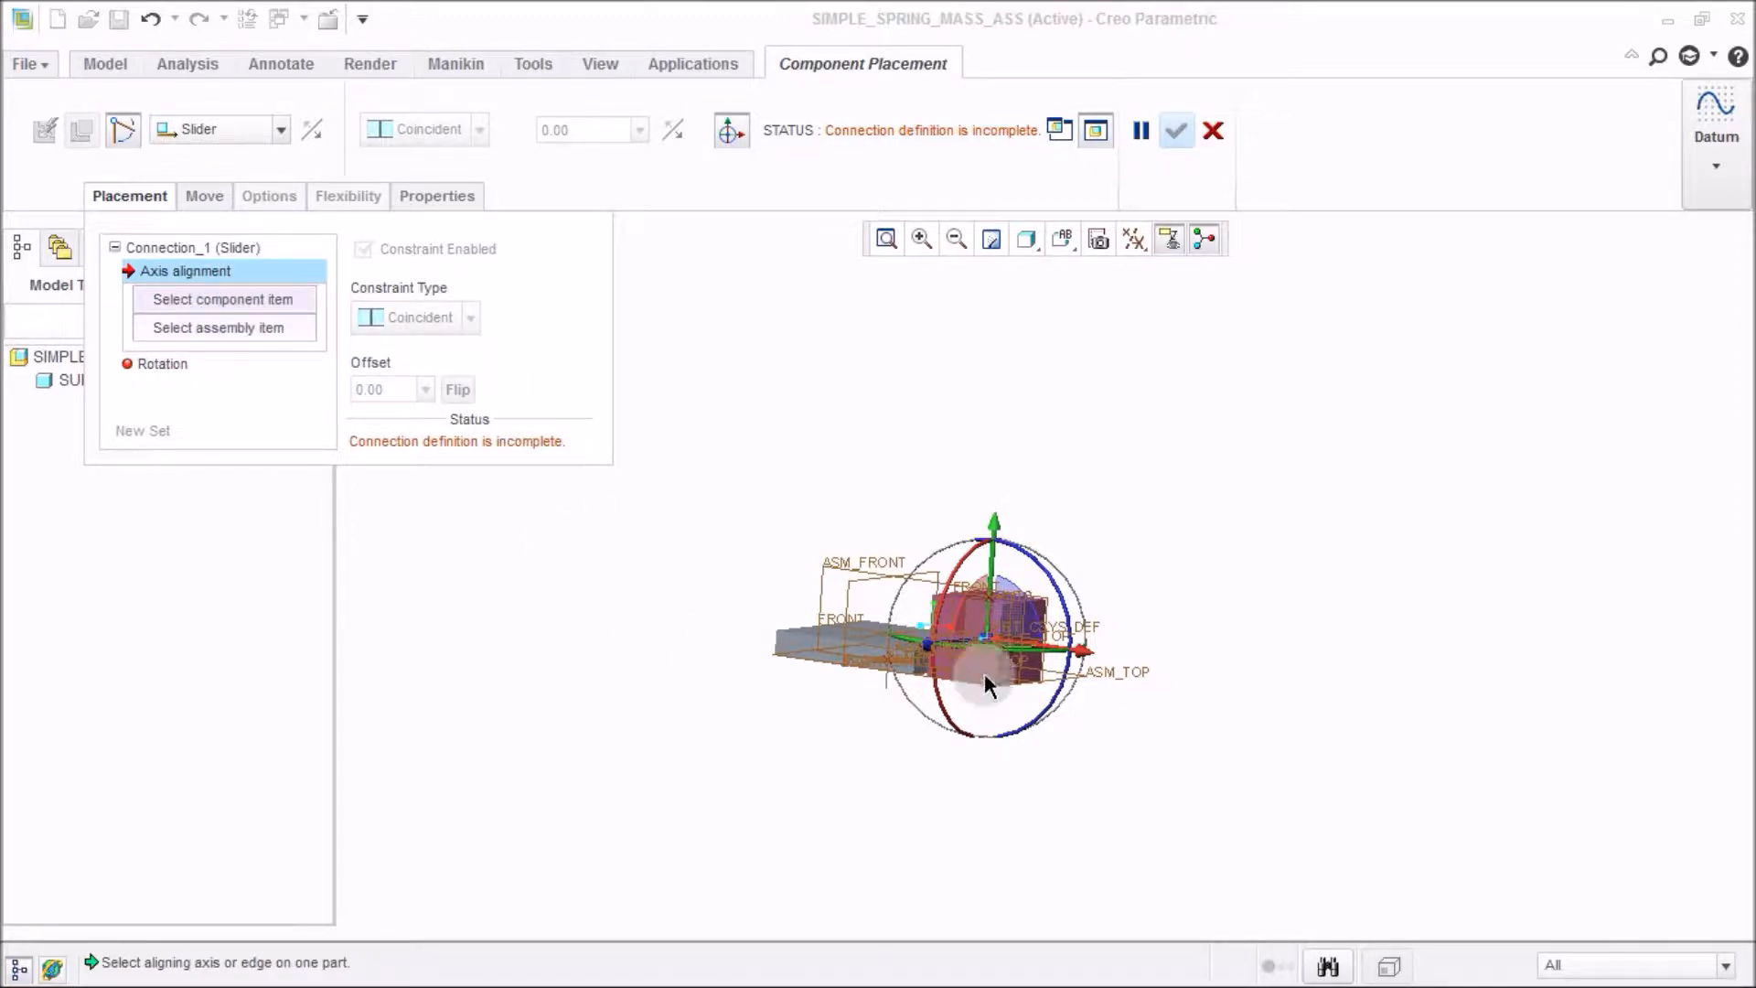
drag(989, 635, 867, 836)
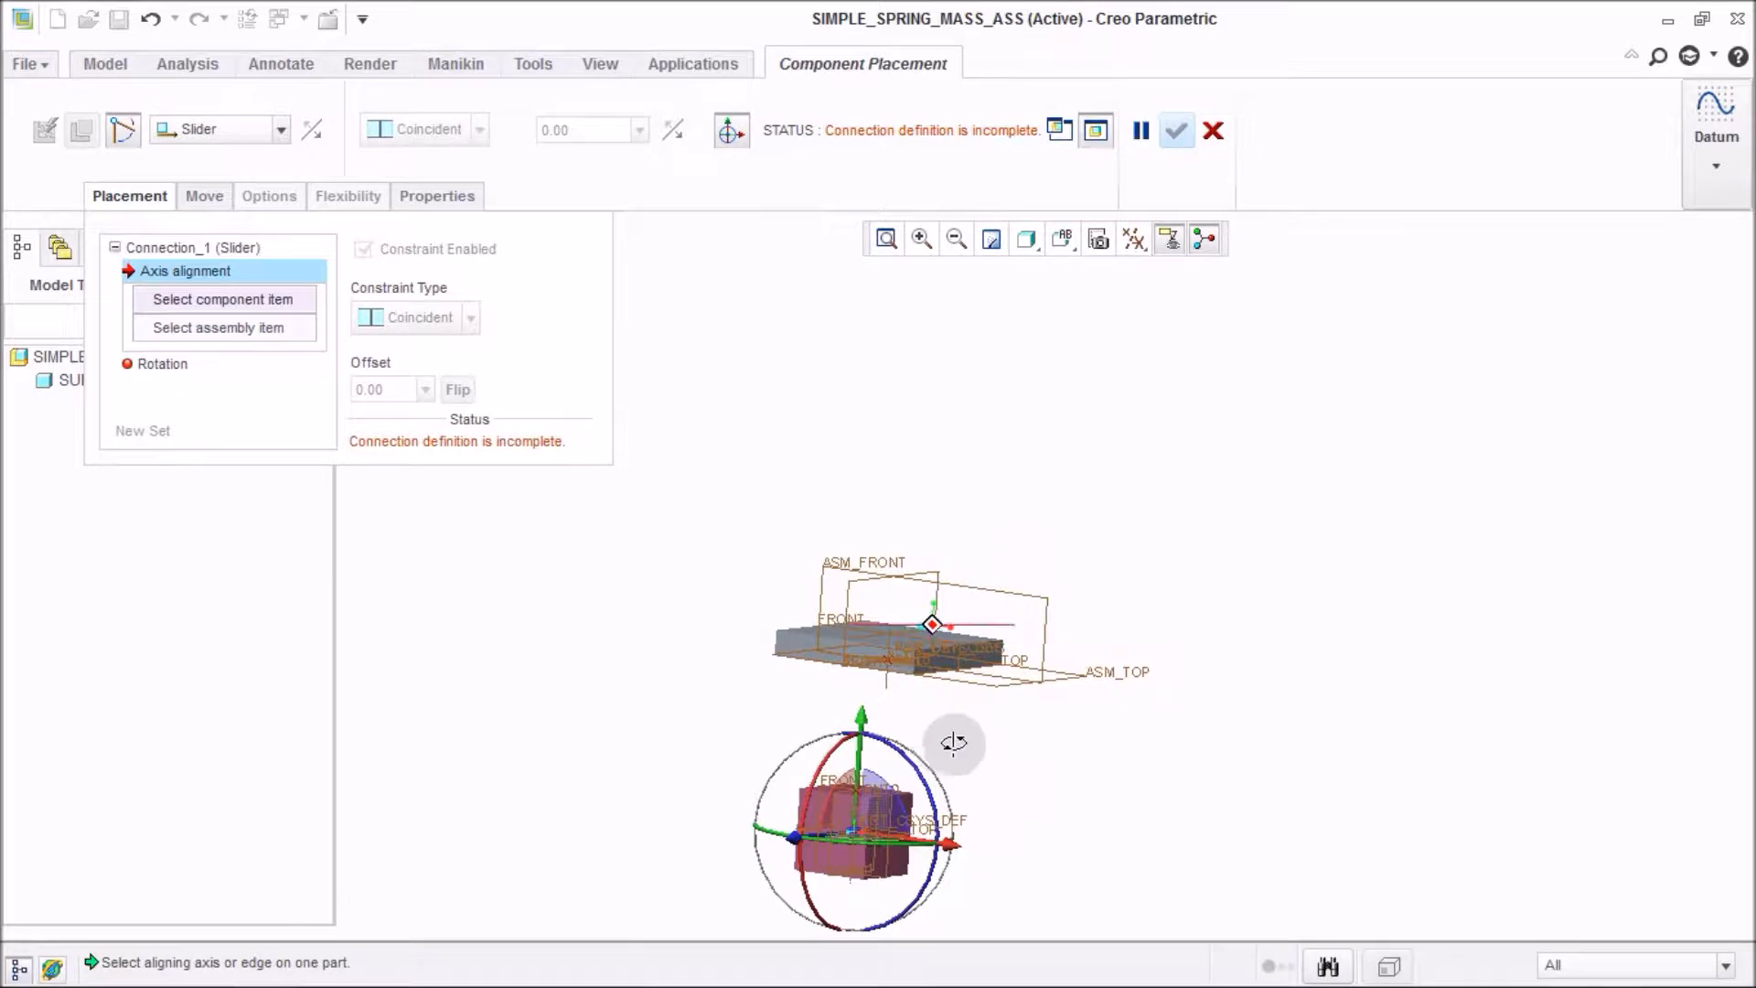
middle_drag(947, 741, 983, 764)
scroll(853, 618, down, 8)
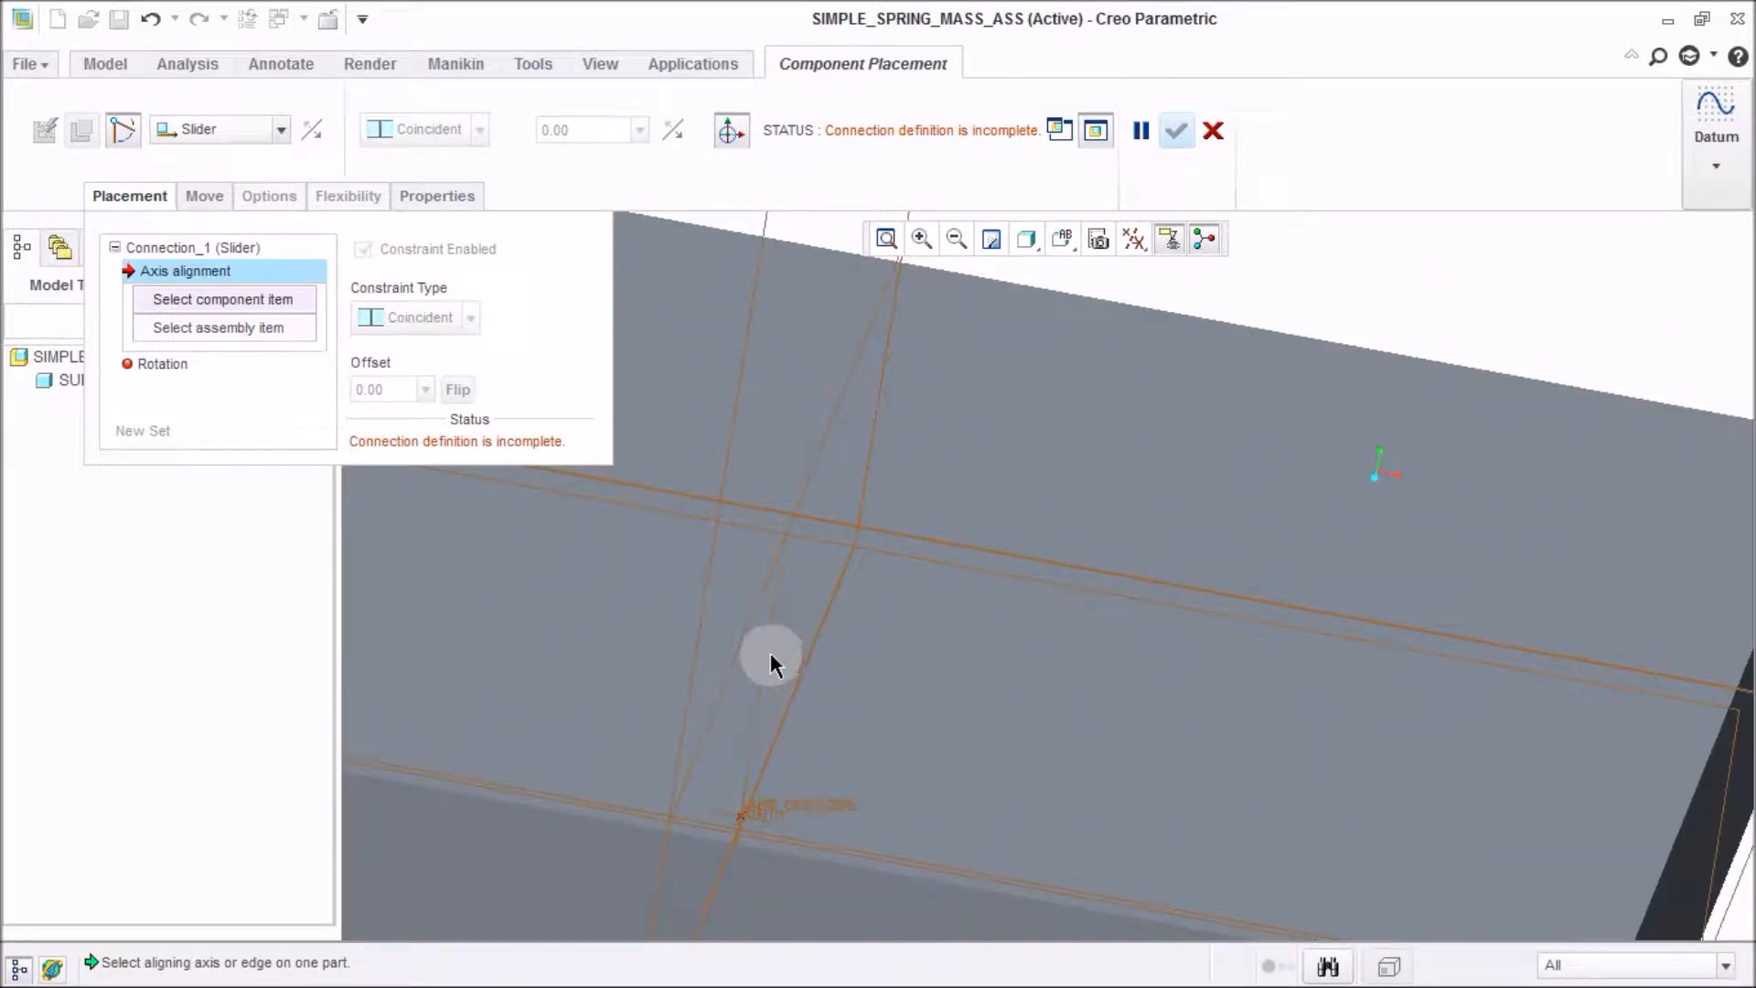
scroll(859, 512, up, 8)
scroll(865, 699, down, 5)
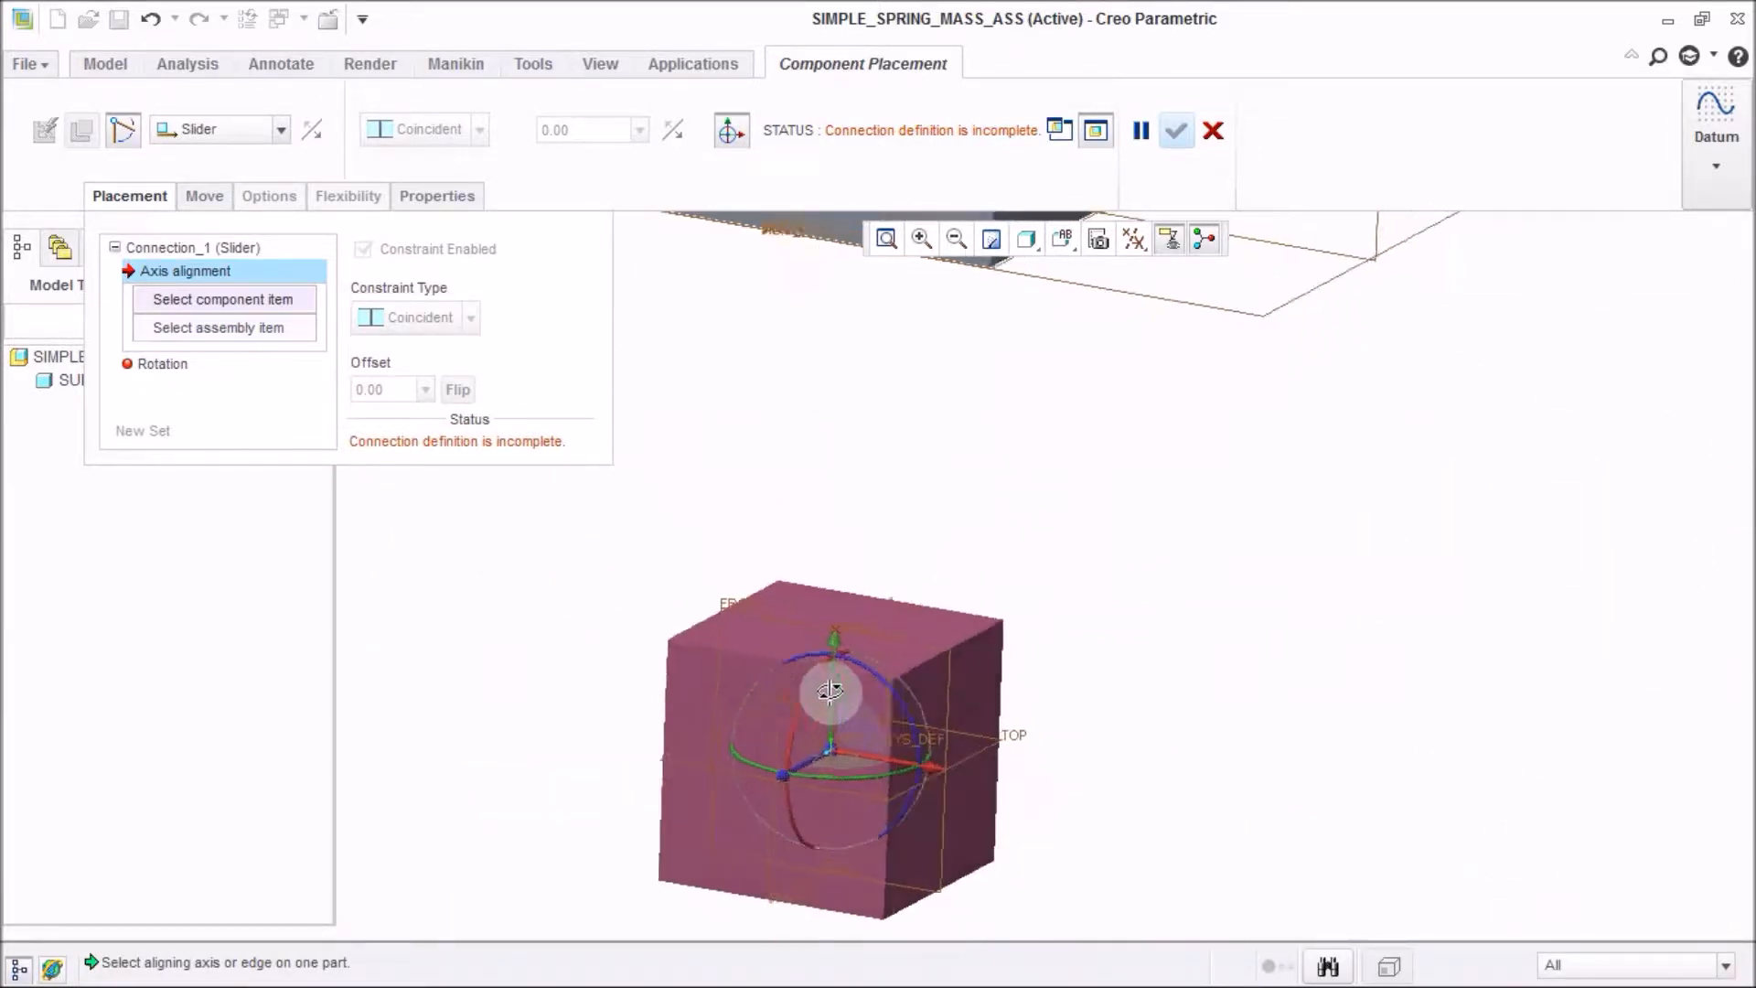
scroll(810, 727, down, 5)
click(876, 646)
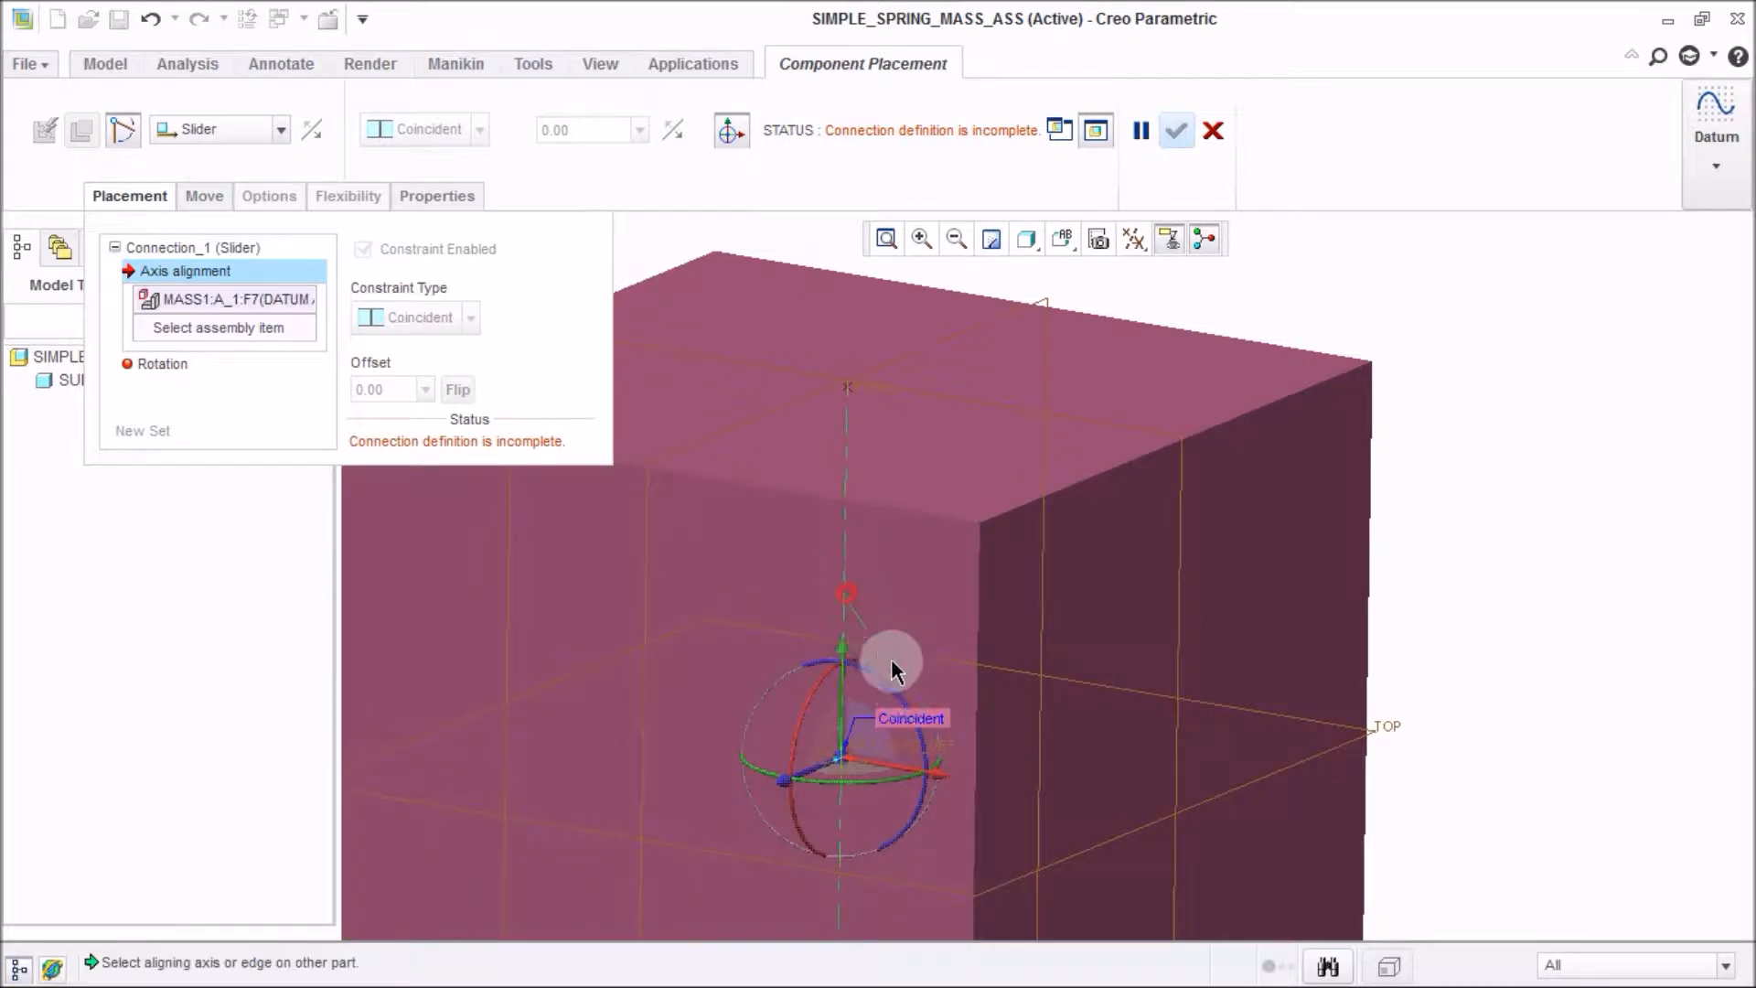
scroll(915, 732, up, 5)
scroll(933, 768, up, 5)
scroll(944, 513, down, 6)
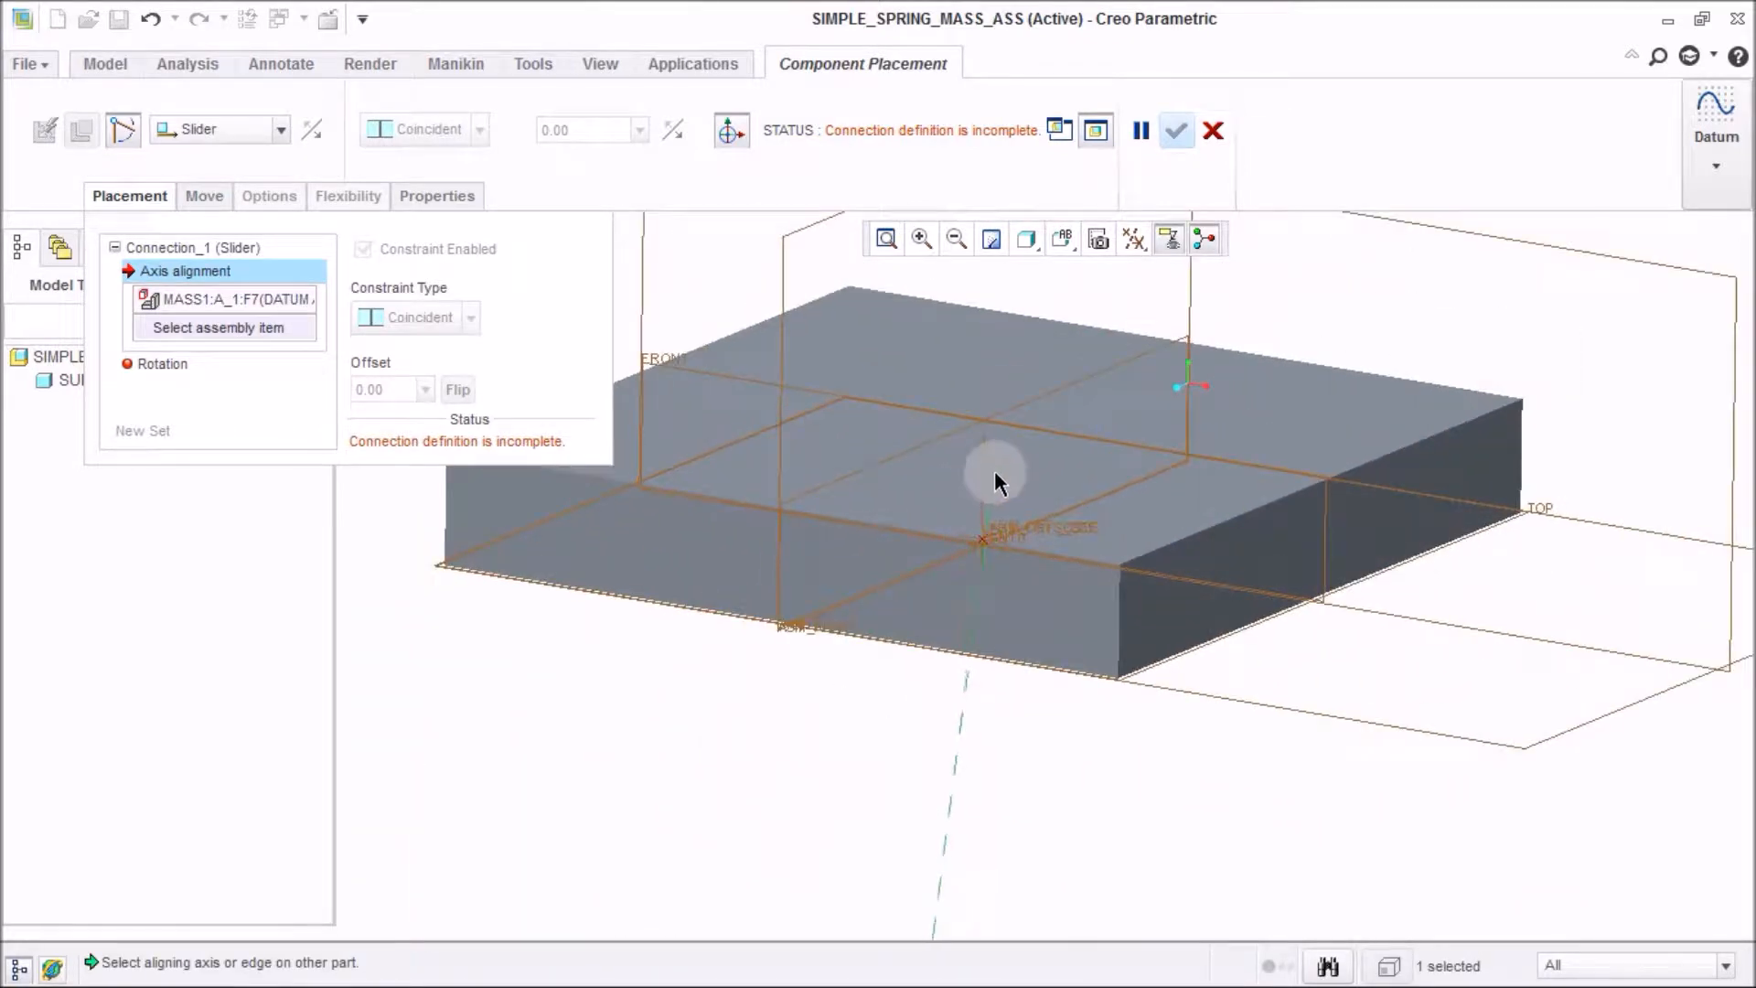
click(983, 477)
Set the slider's rotation references to a side face of support_1 and a side face of mass1.
scroll(971, 476, up, 5)
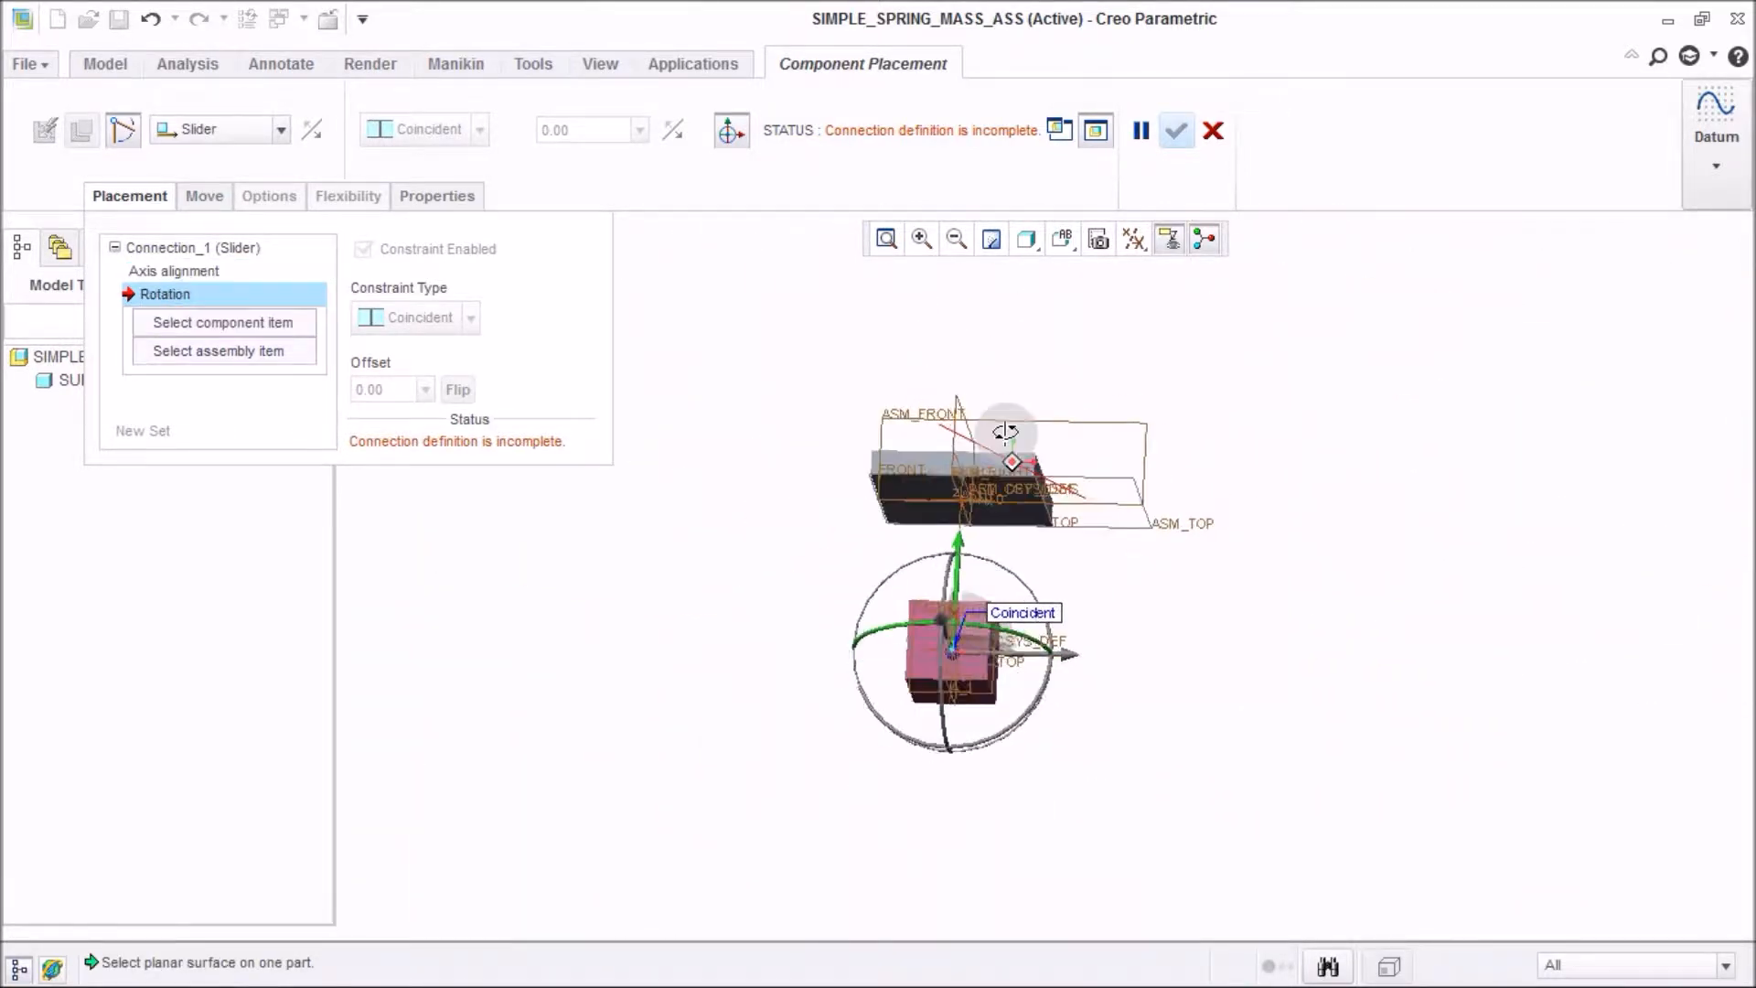
mouse_move(958, 556)
mouse_down()
mouse_move(965, 528)
mouse_move(952, 680)
mouse_move(958, 588)
mouse_up()
middle_drag(1080, 588, 954, 548)
drag(947, 553, 895, 631)
mouse_move(937, 610)
middle_down()
mouse_move(962, 594)
mouse_move(914, 602)
middle_up()
mouse_move(915, 602)
mouse_down()
mouse_move(981, 514)
mouse_move(910, 622)
mouse_up()
scroll(907, 622, down, 2)
mouse_move(909, 620)
middle_down()
mouse_move(941, 600)
mouse_move(927, 610)
middle_up()
mouse_move(900, 612)
mouse_down()
mouse_move(919, 560)
mouse_move(1071, 369)
mouse_move(920, 603)
mouse_up()
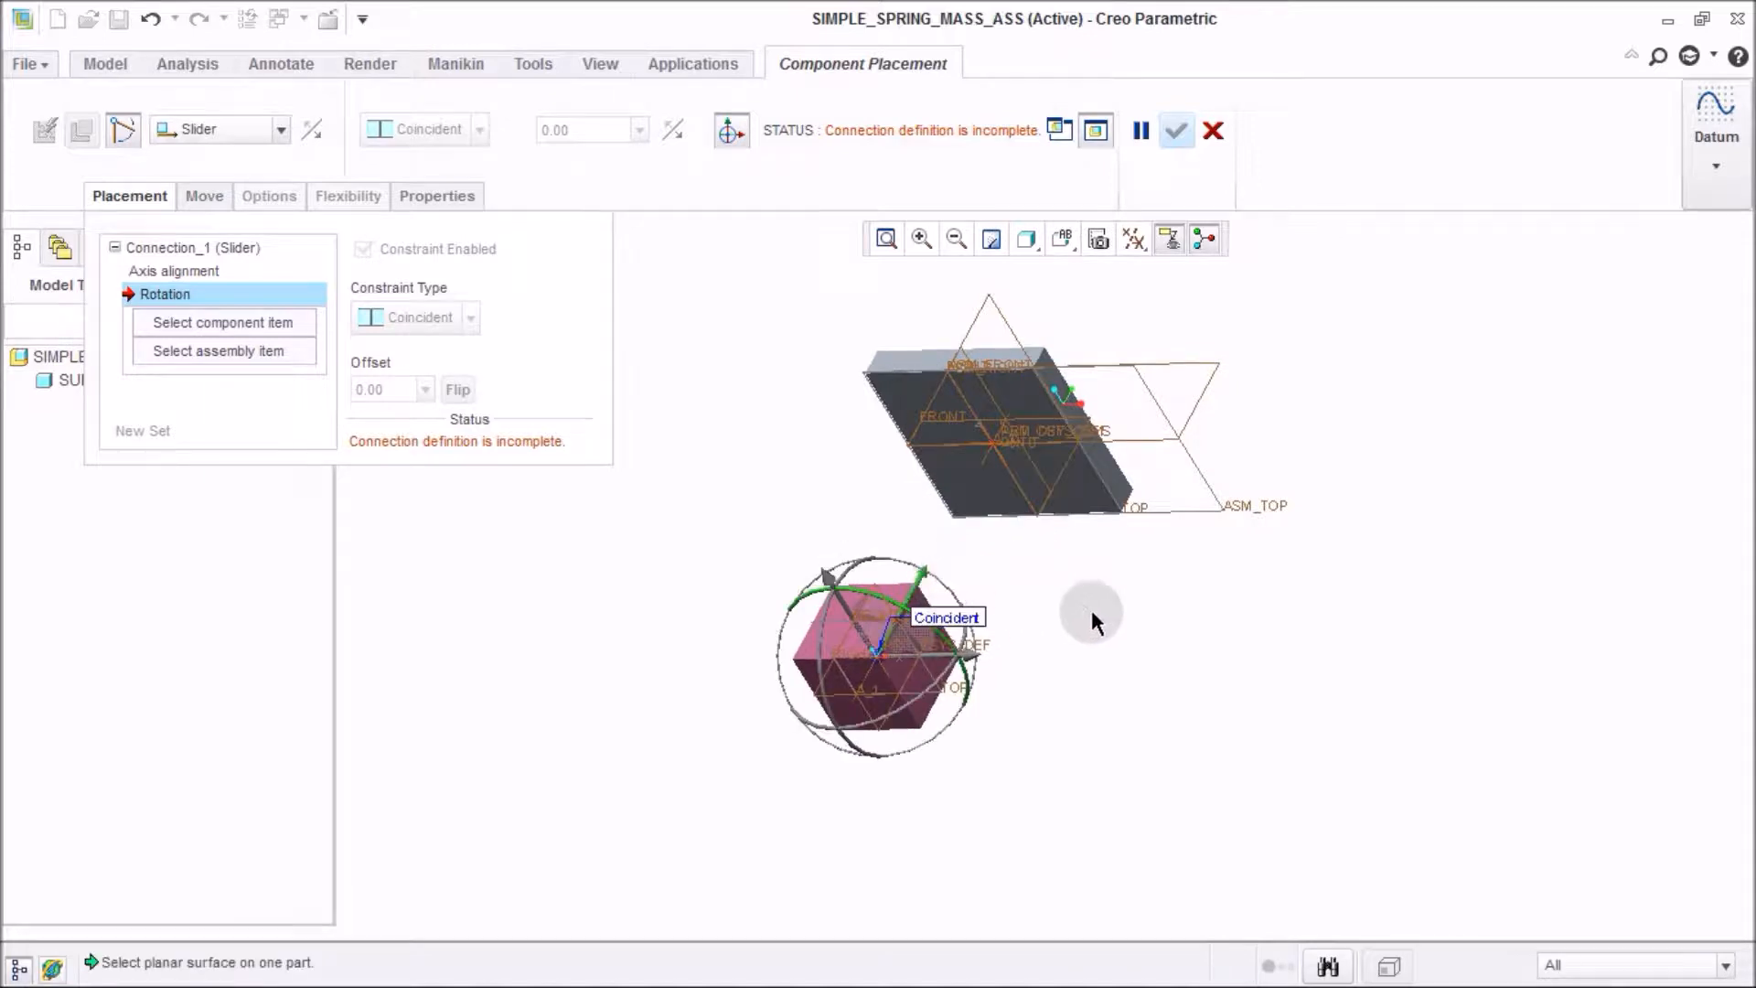
scroll(792, 627, down, 3)
scroll(795, 622, up, 3)
middle_drag(798, 622, 901, 678)
scroll(902, 677, up, 2)
scroll(934, 501, down, 7)
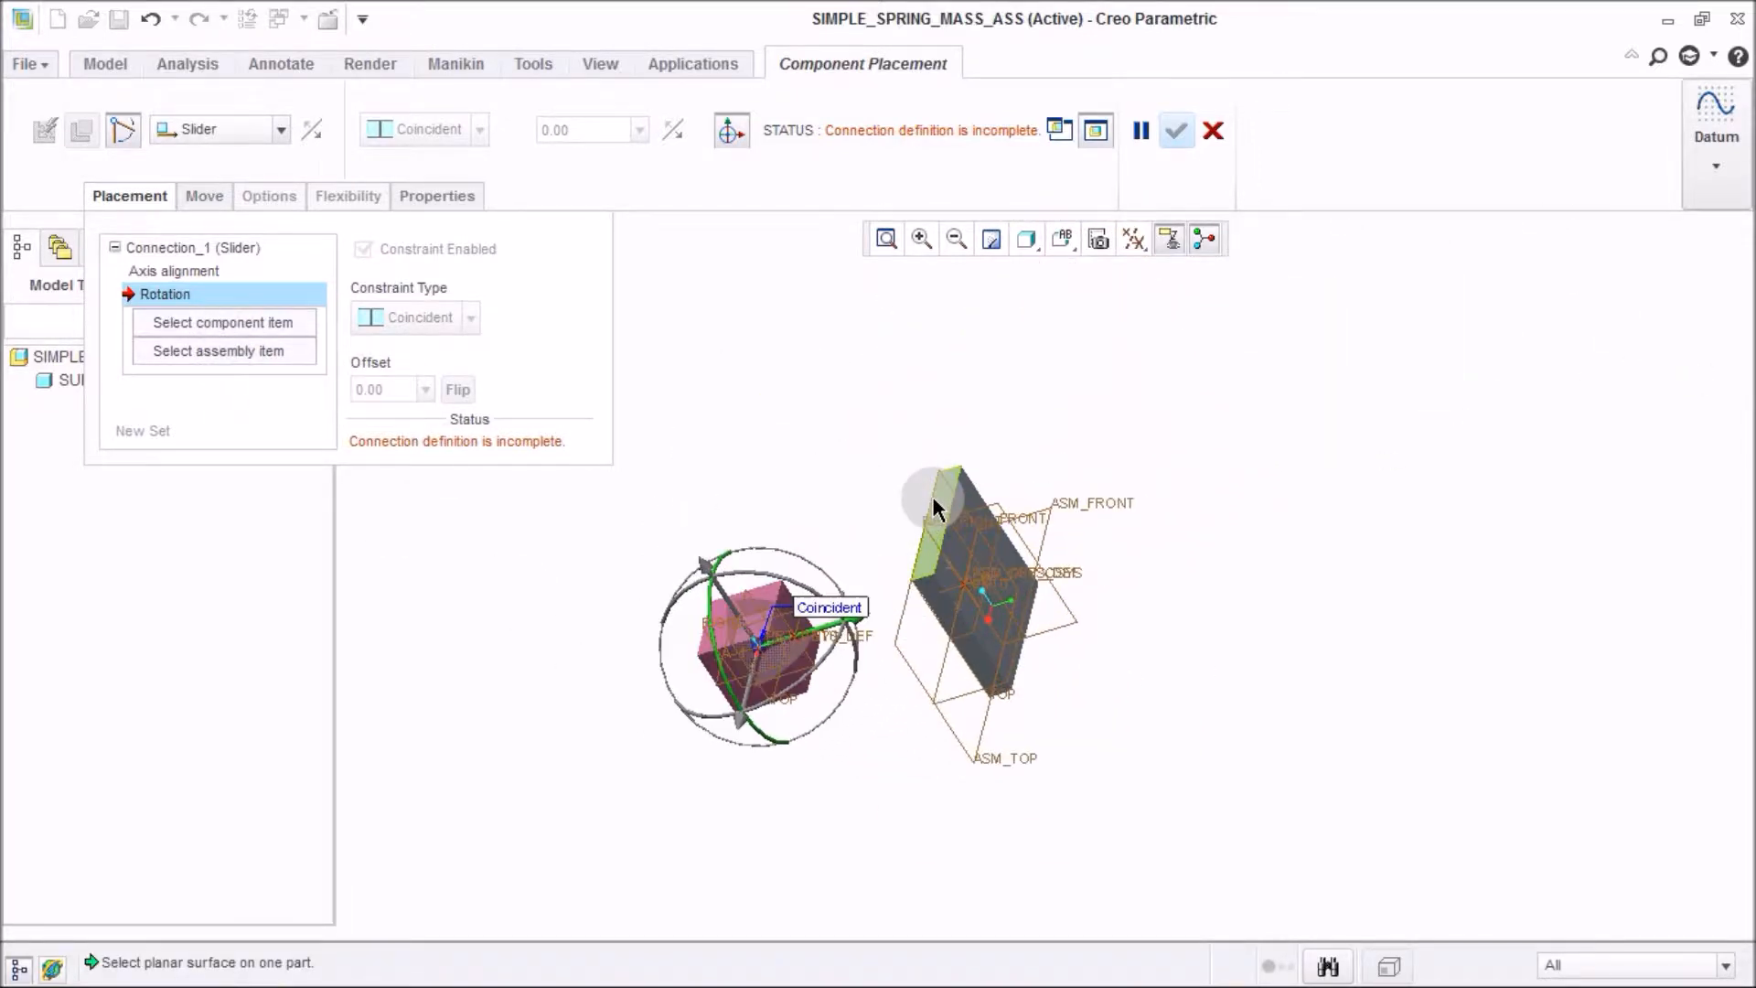
scroll(1257, 569, up, 3)
scroll(904, 752, down, 2)
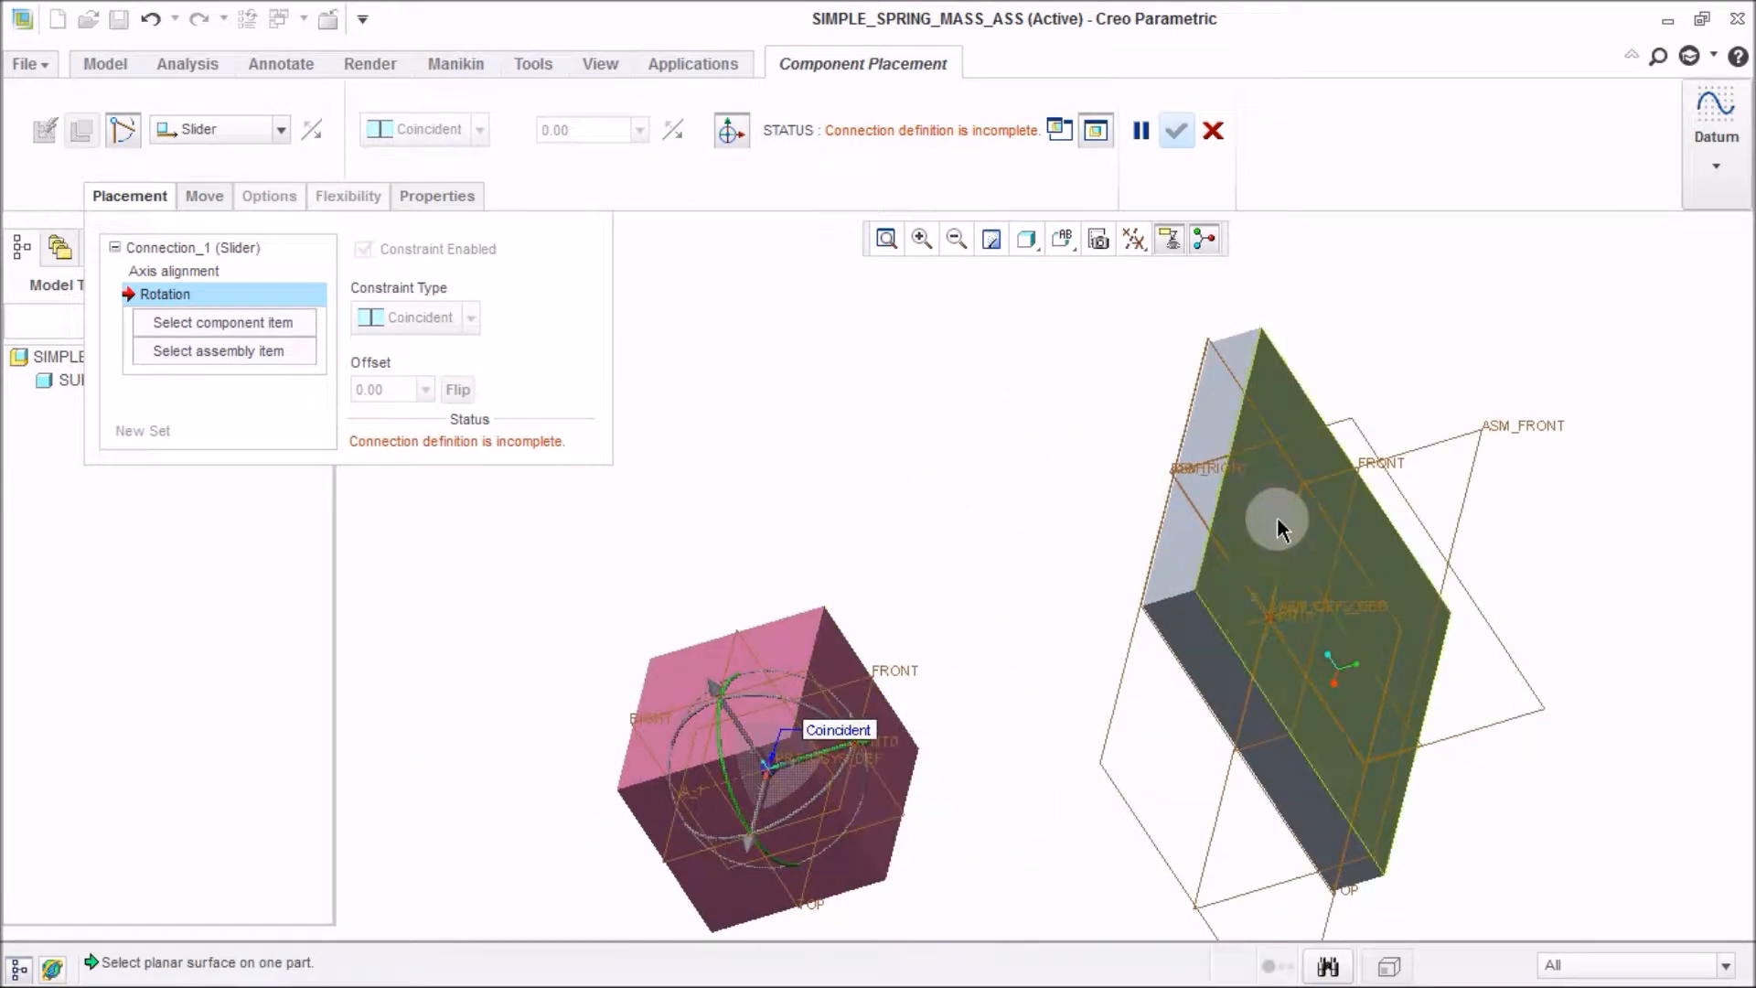
click(1217, 392)
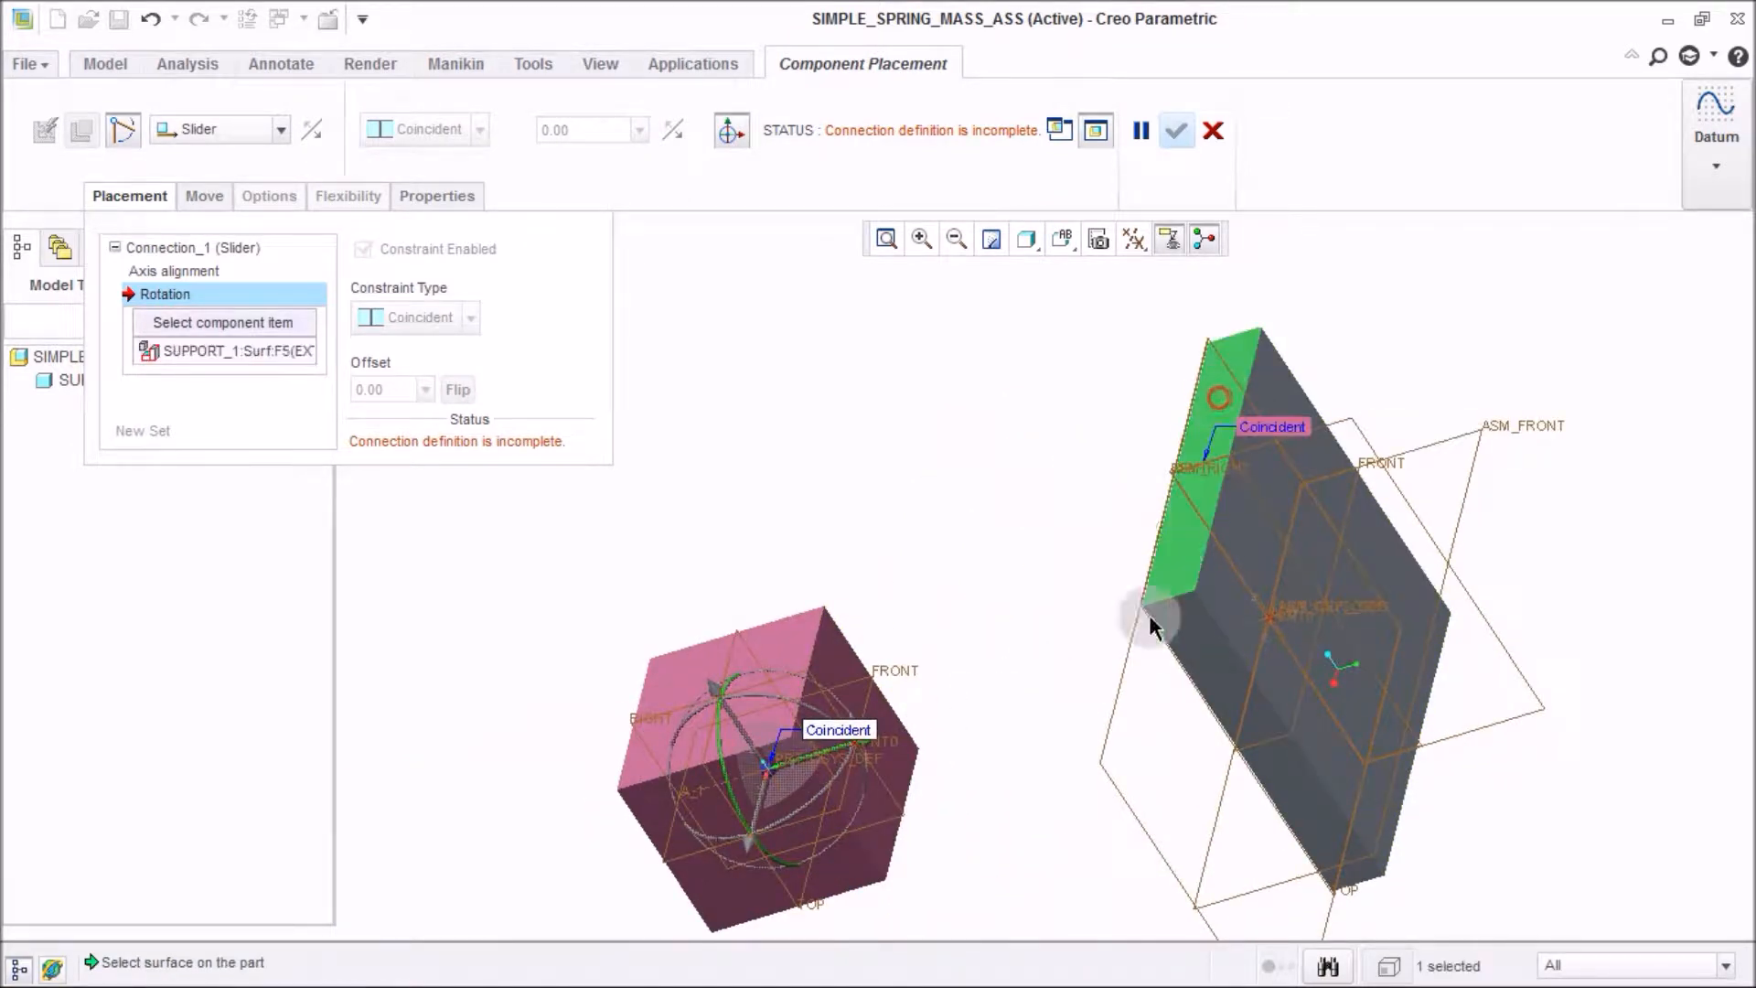
click(791, 660)
middle_drag(941, 698, 1019, 616)
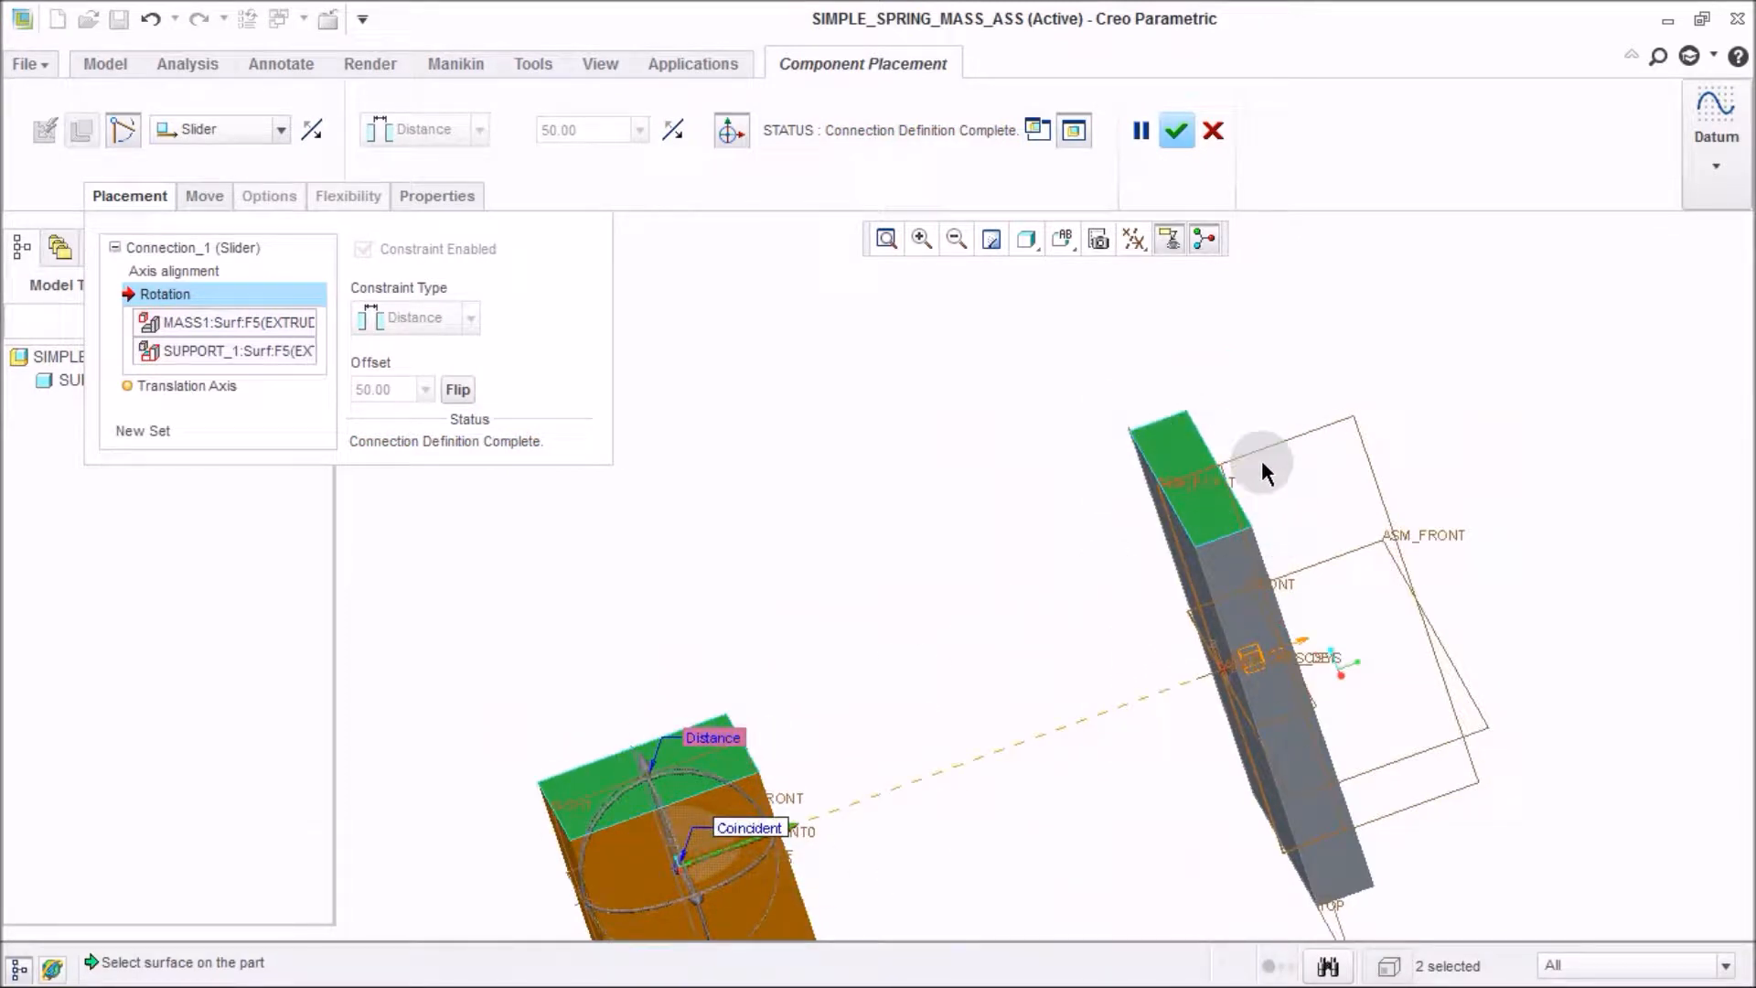
middle_drag(1210, 565, 1172, 574)
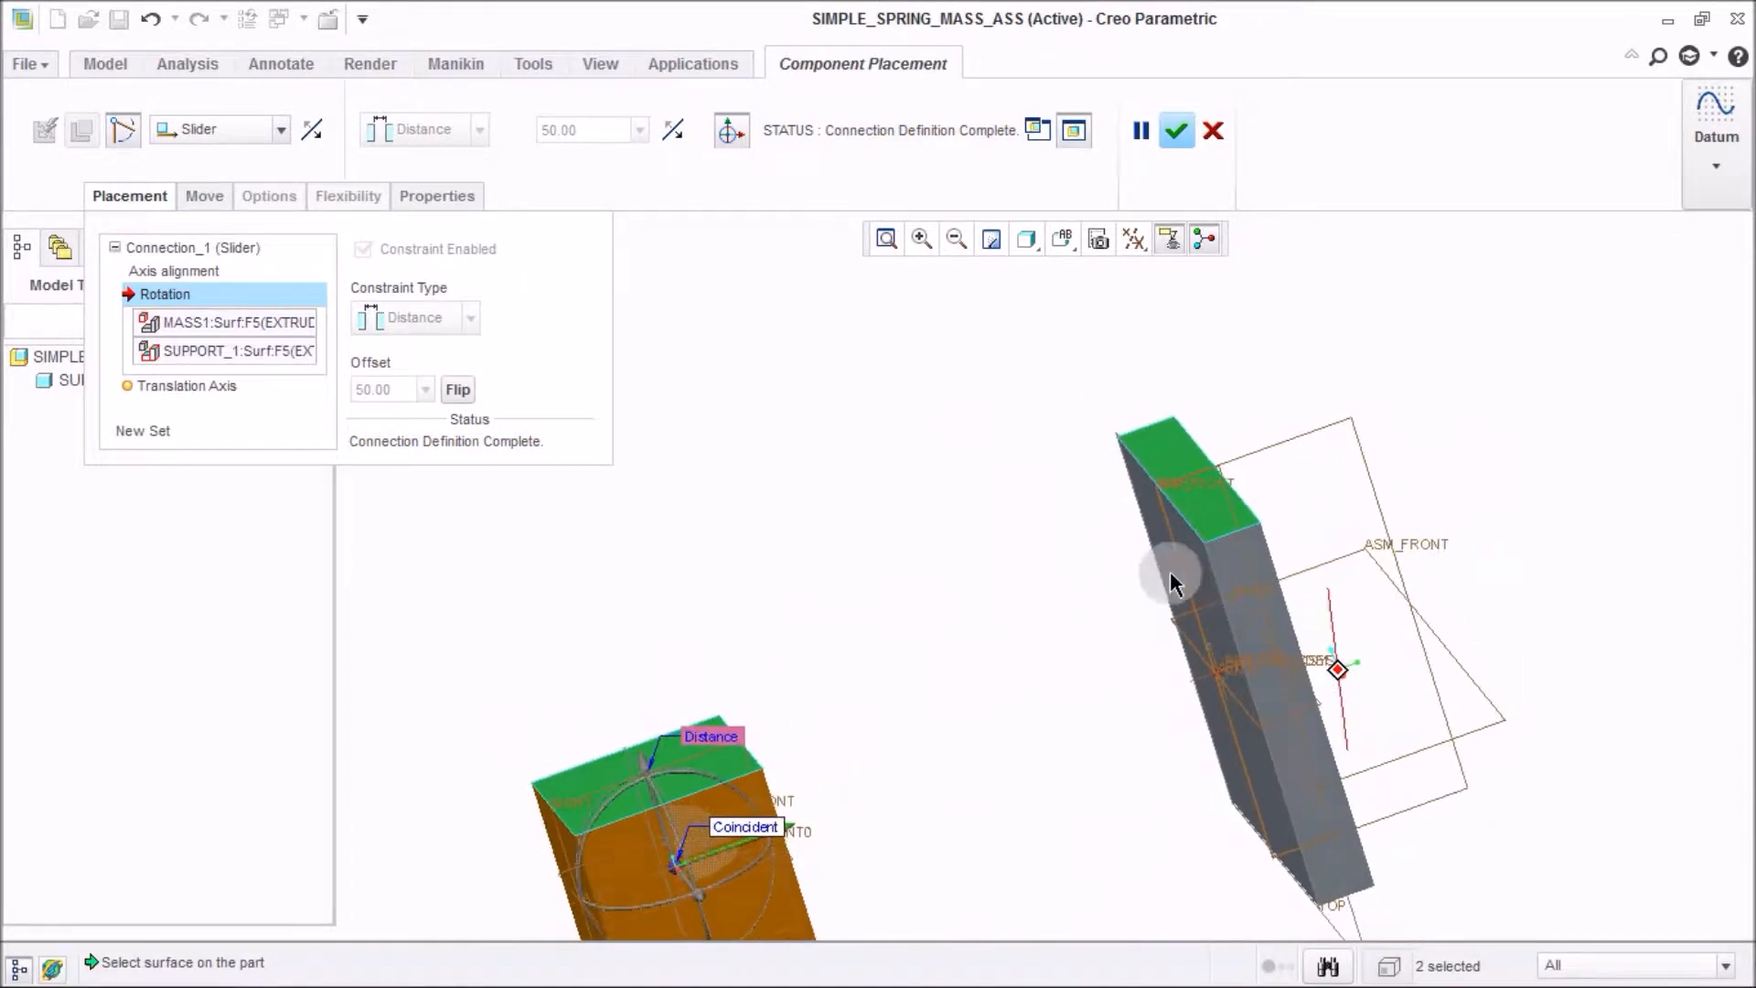
Set the slider's translation axis current position to -500.
click(209, 386)
middle_drag(1000, 589, 1101, 568)
click(1121, 468)
scroll(861, 722, down, 3)
click(852, 666)
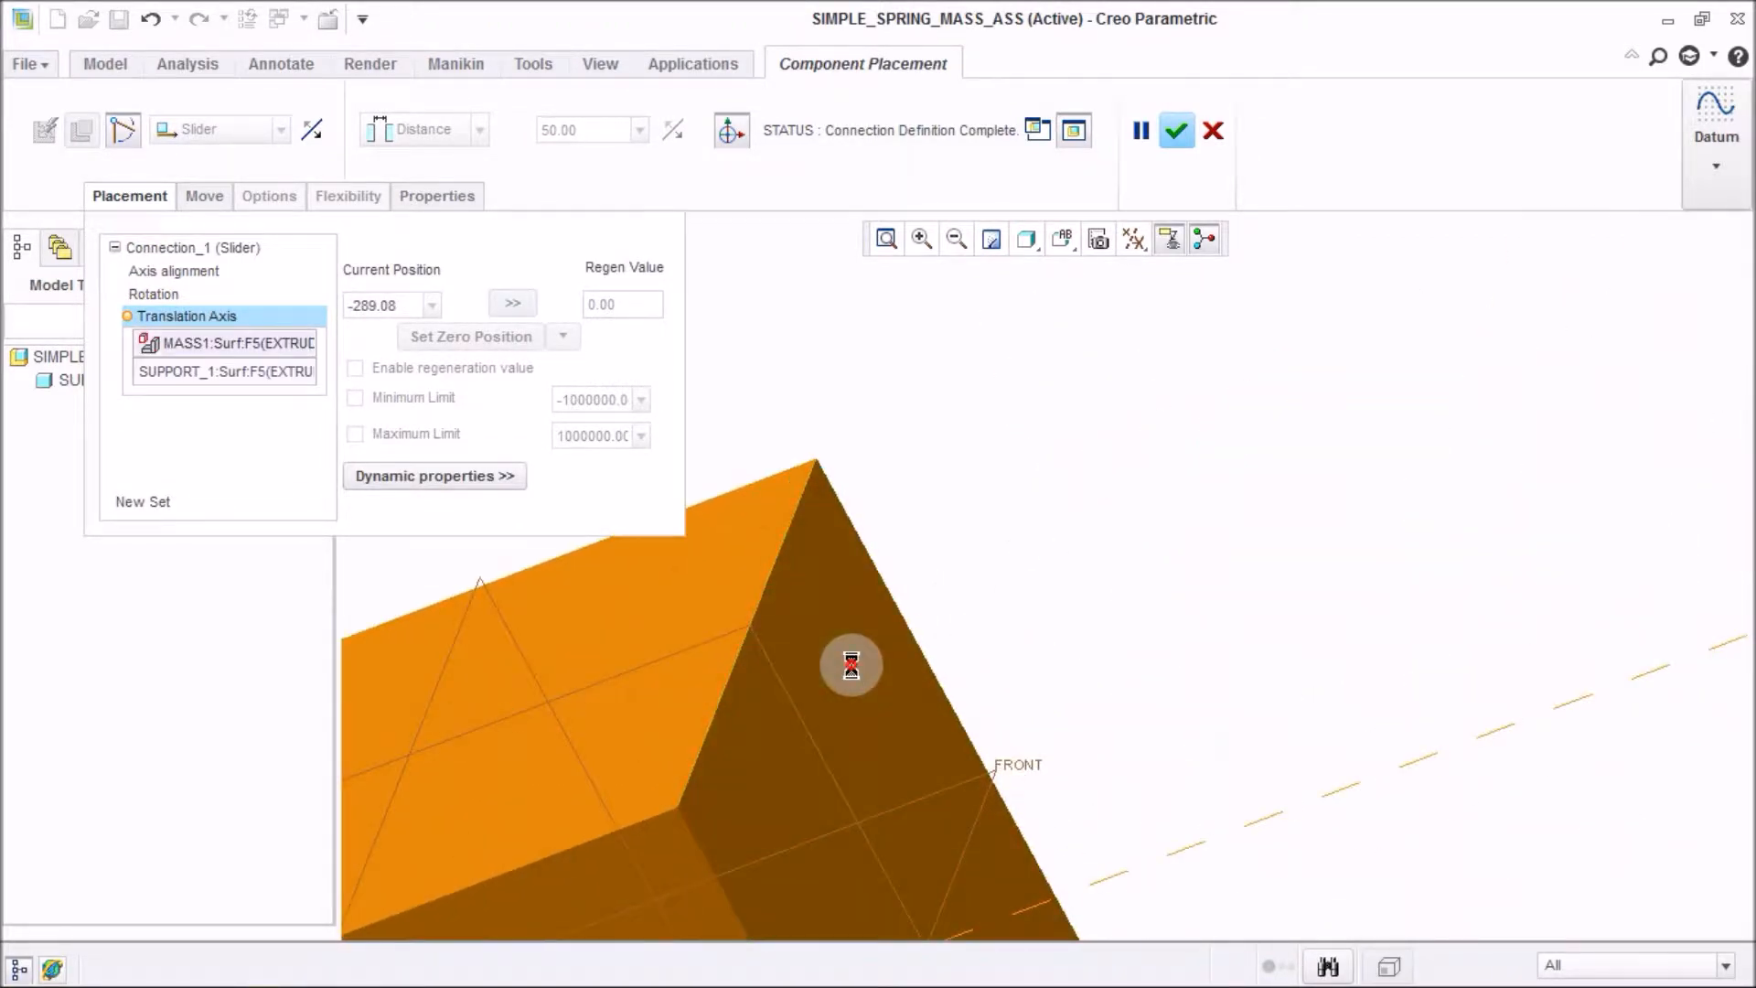
scroll(855, 662, up, 3)
middle_drag(858, 668, 1035, 675)
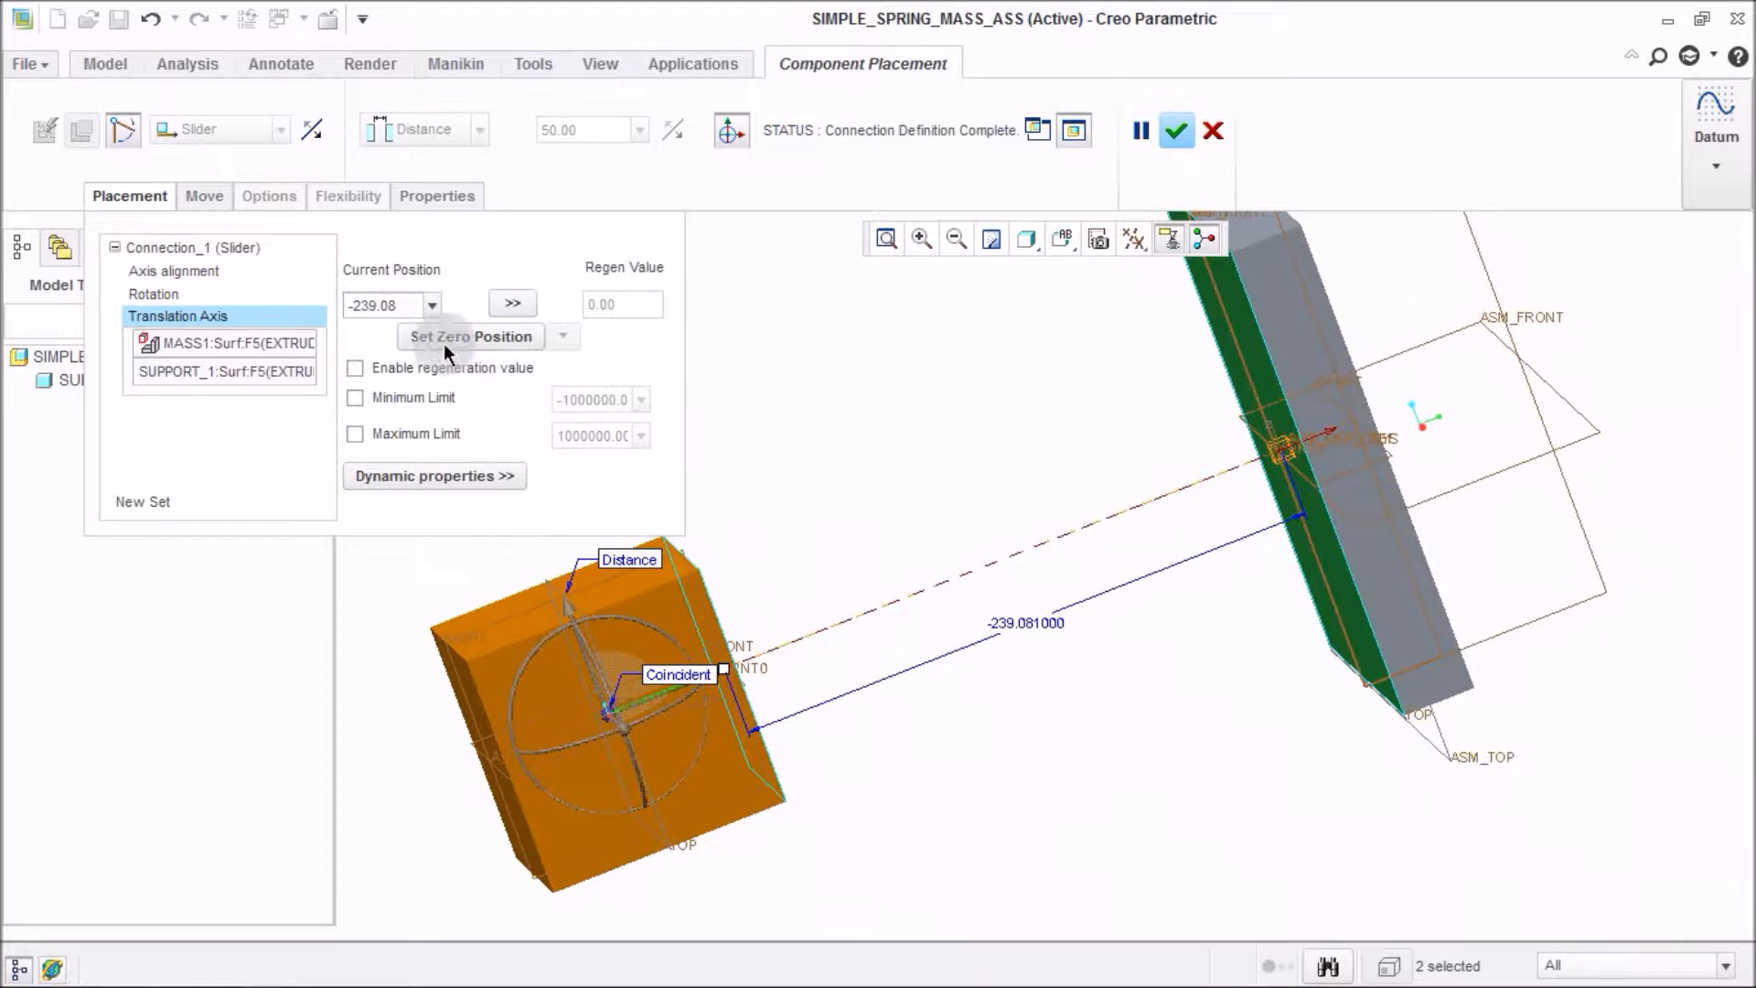
click(403, 305)
text(-500)
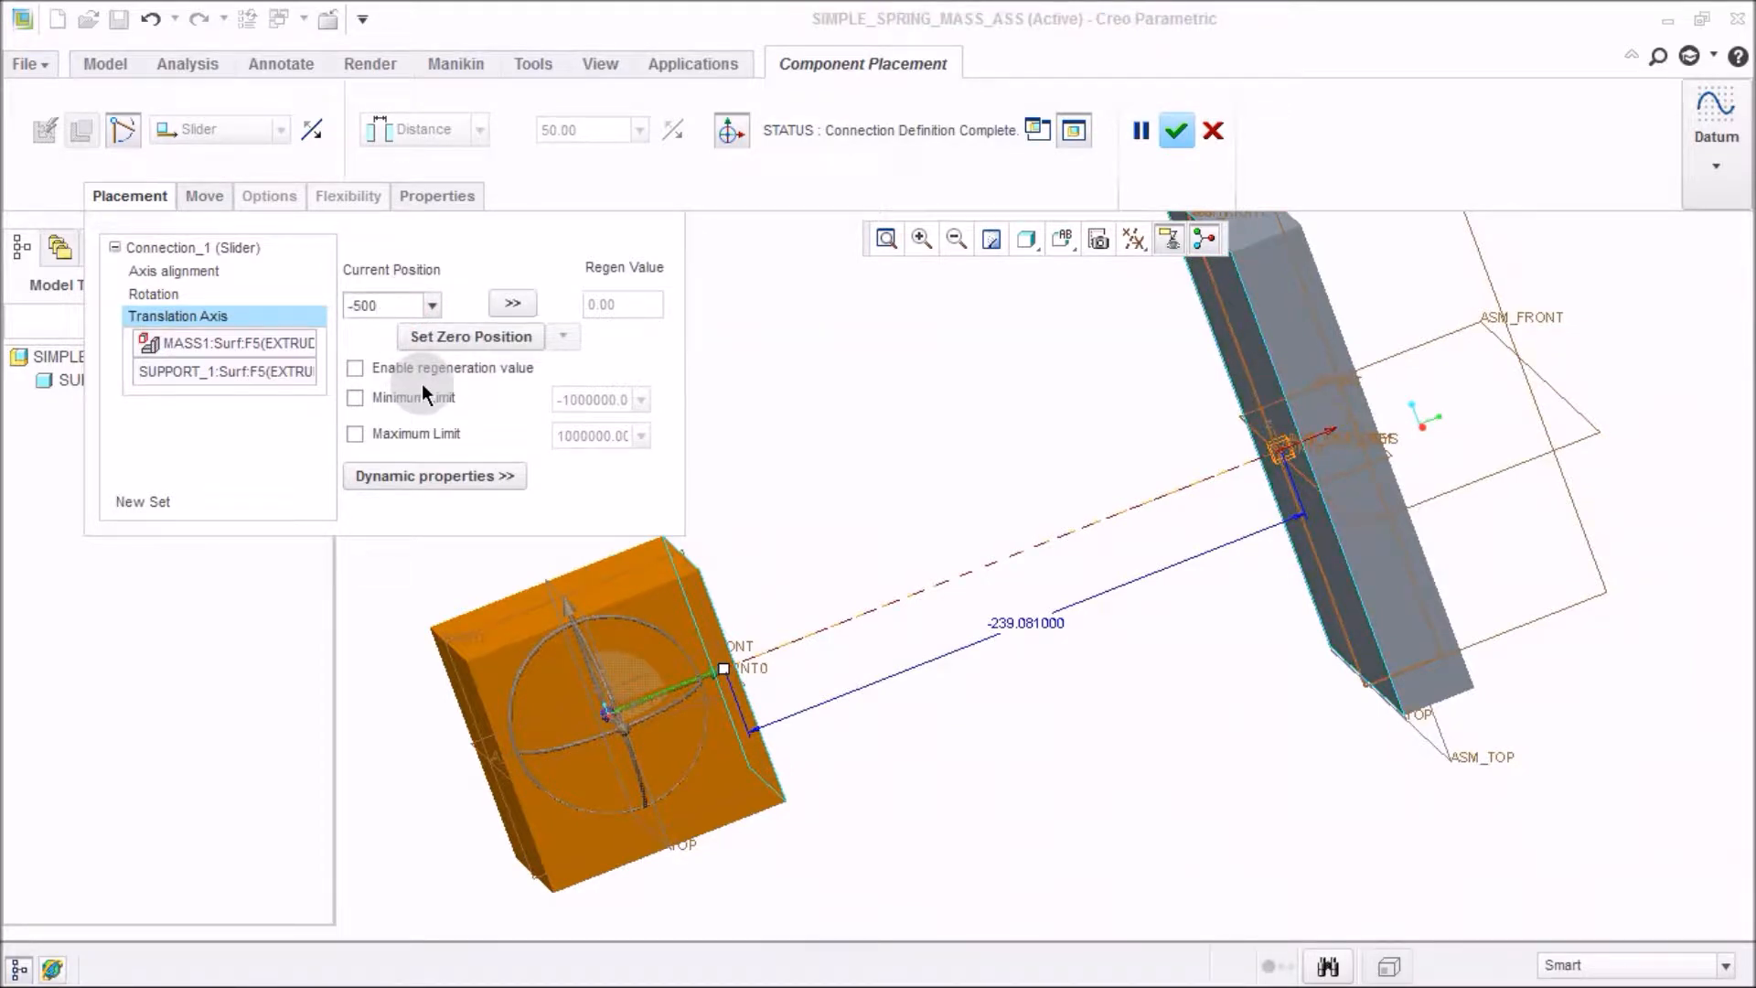
key(Return)
middle_drag(710, 633, 998, 723)
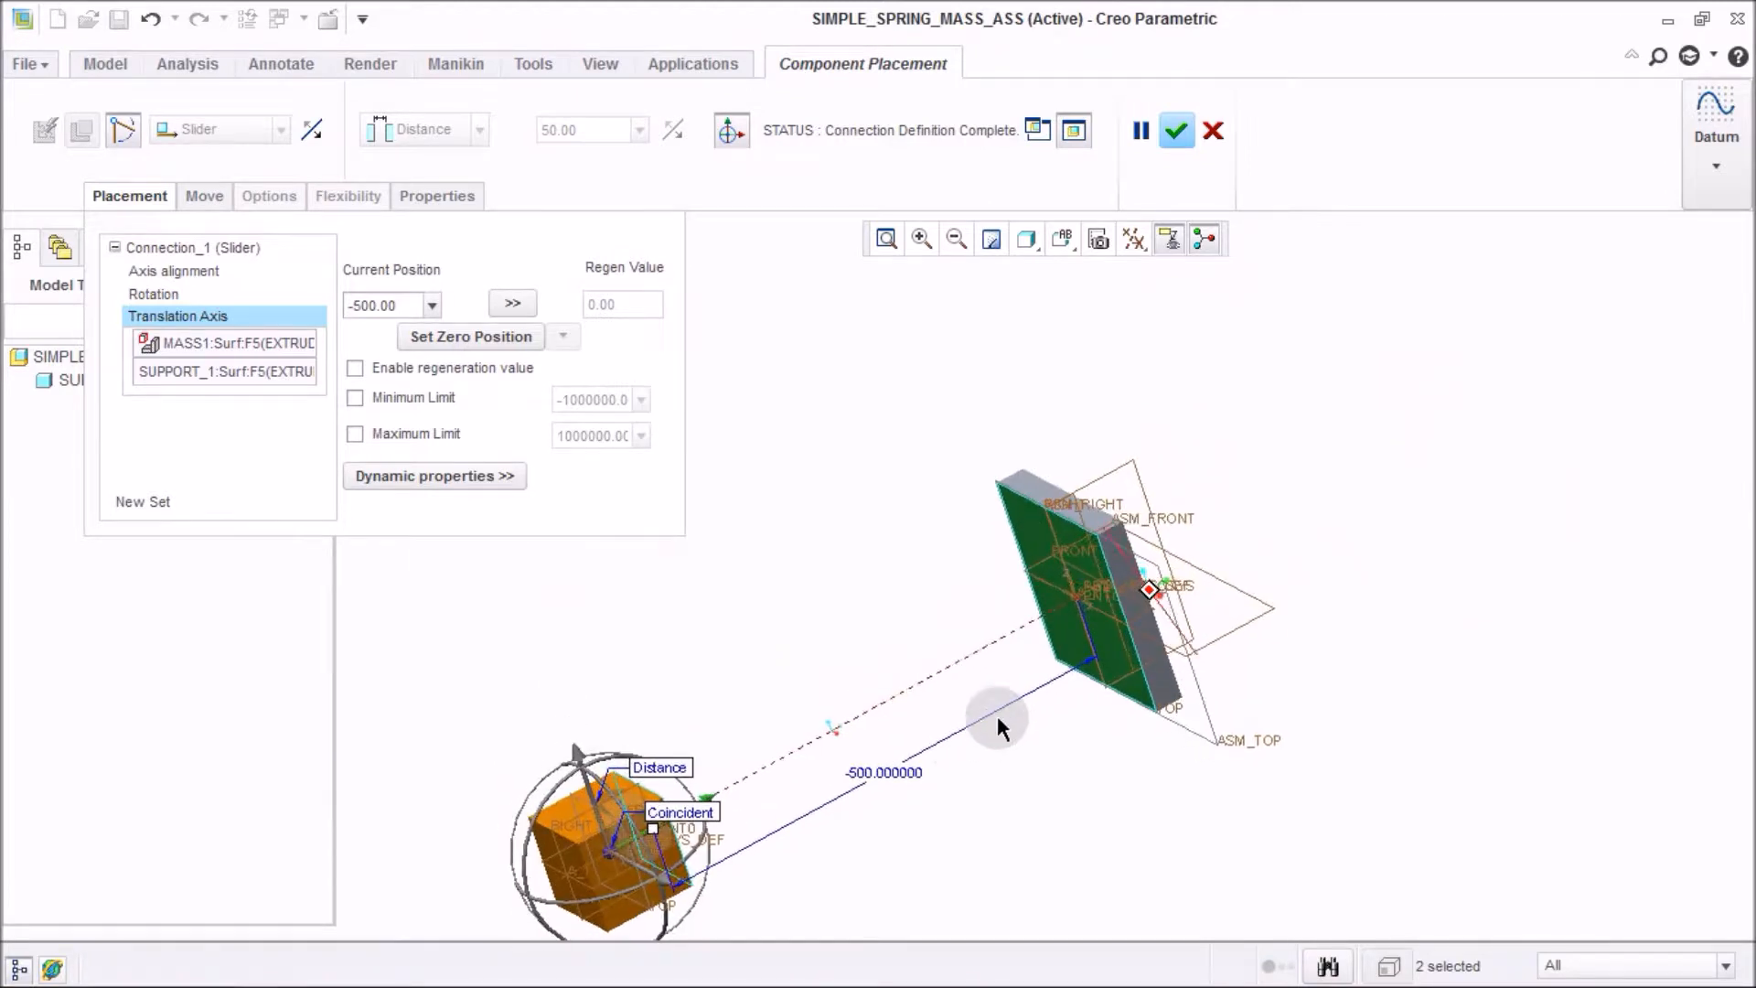
middle_drag(1050, 565, 903, 810)
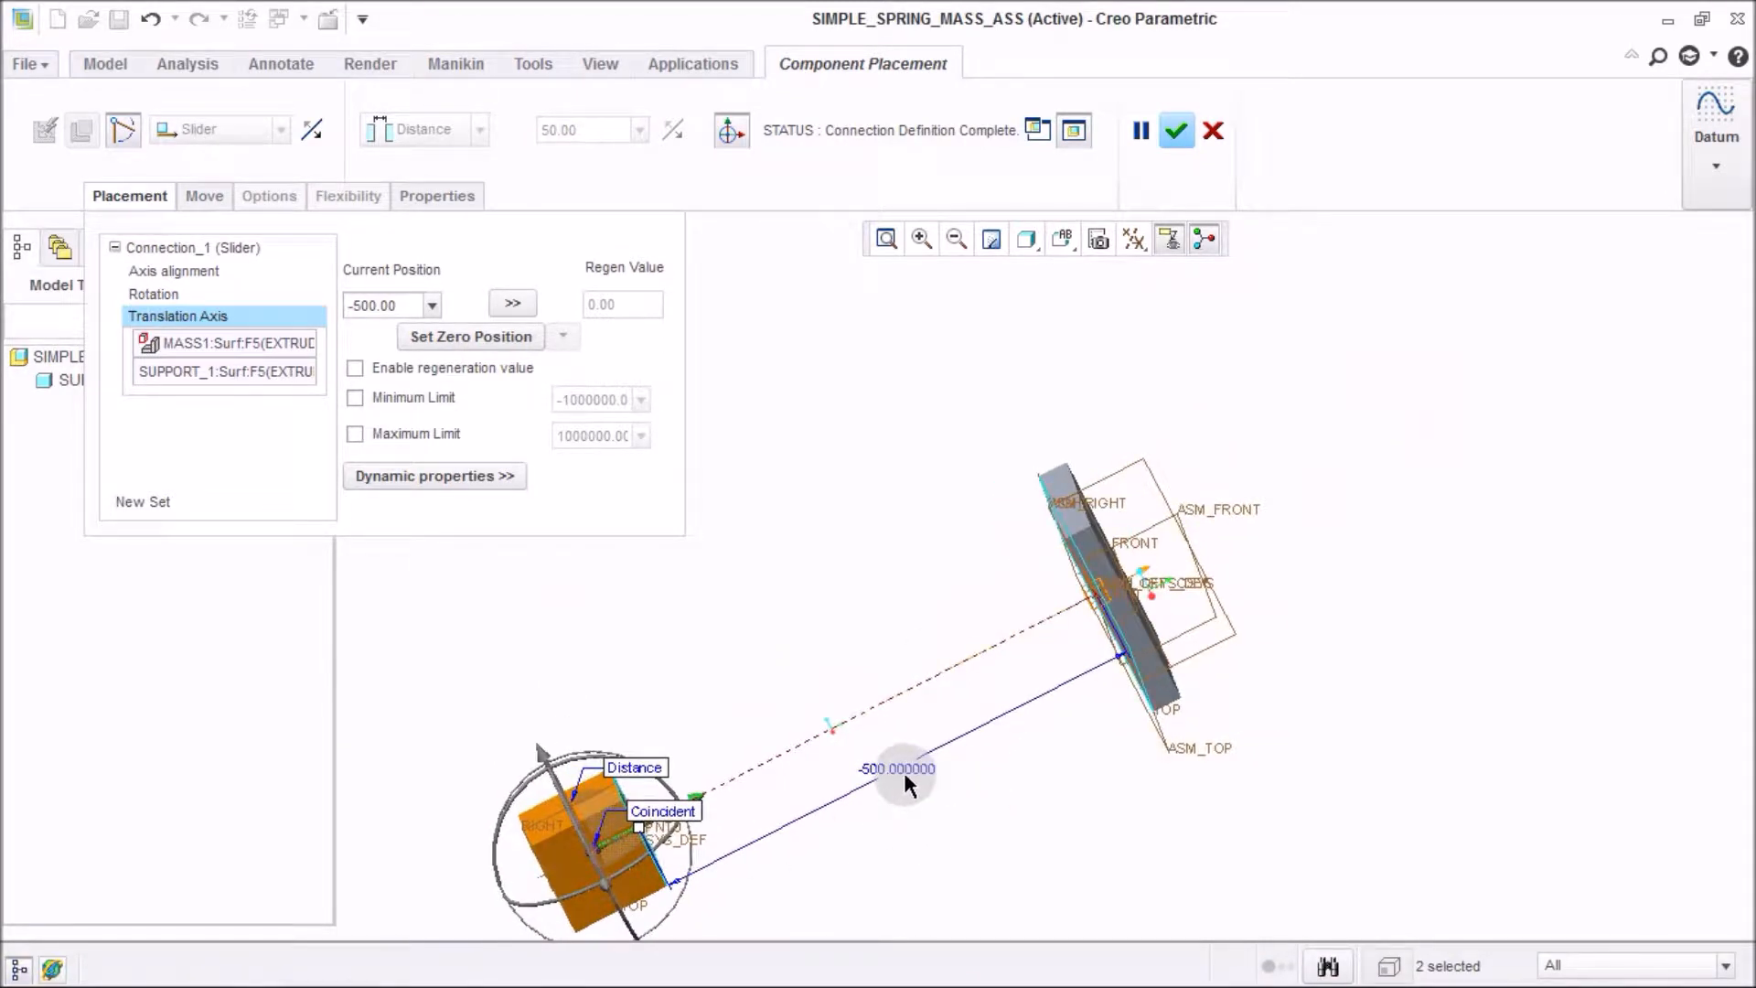
Set the translation axis zero position, enable its regeneration value, and confirm the slider connection for mass1.
click(496, 346)
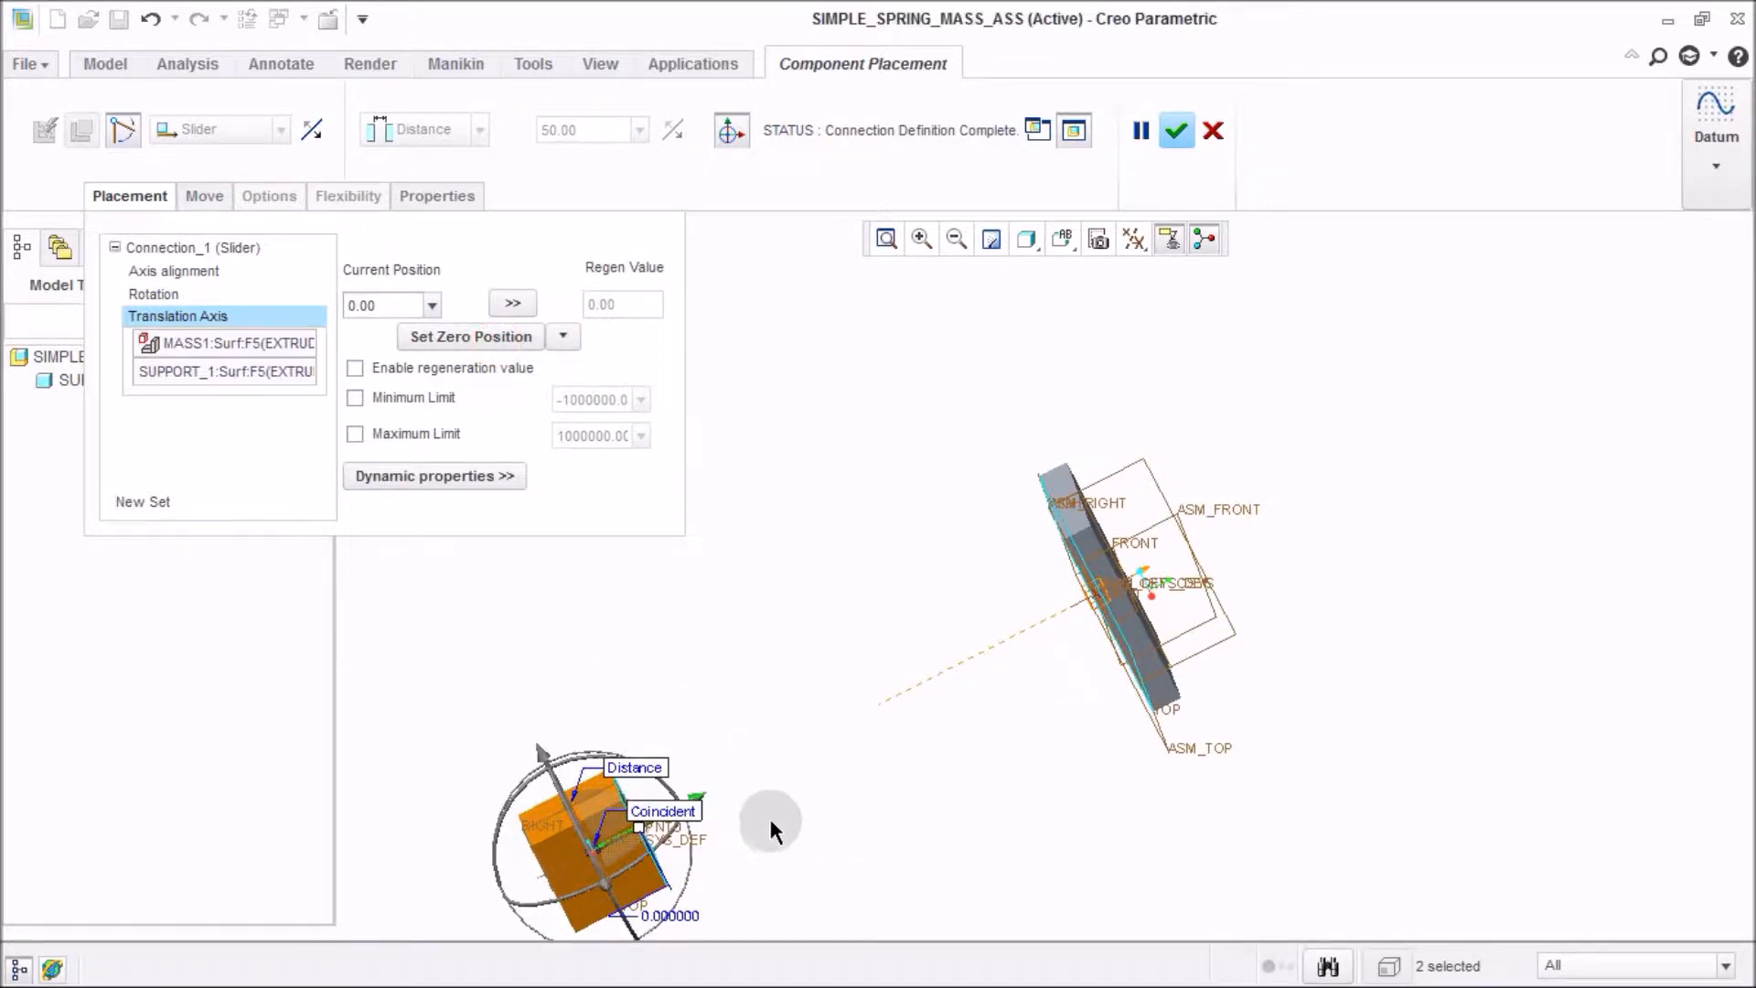
middle_drag(772, 826, 823, 736)
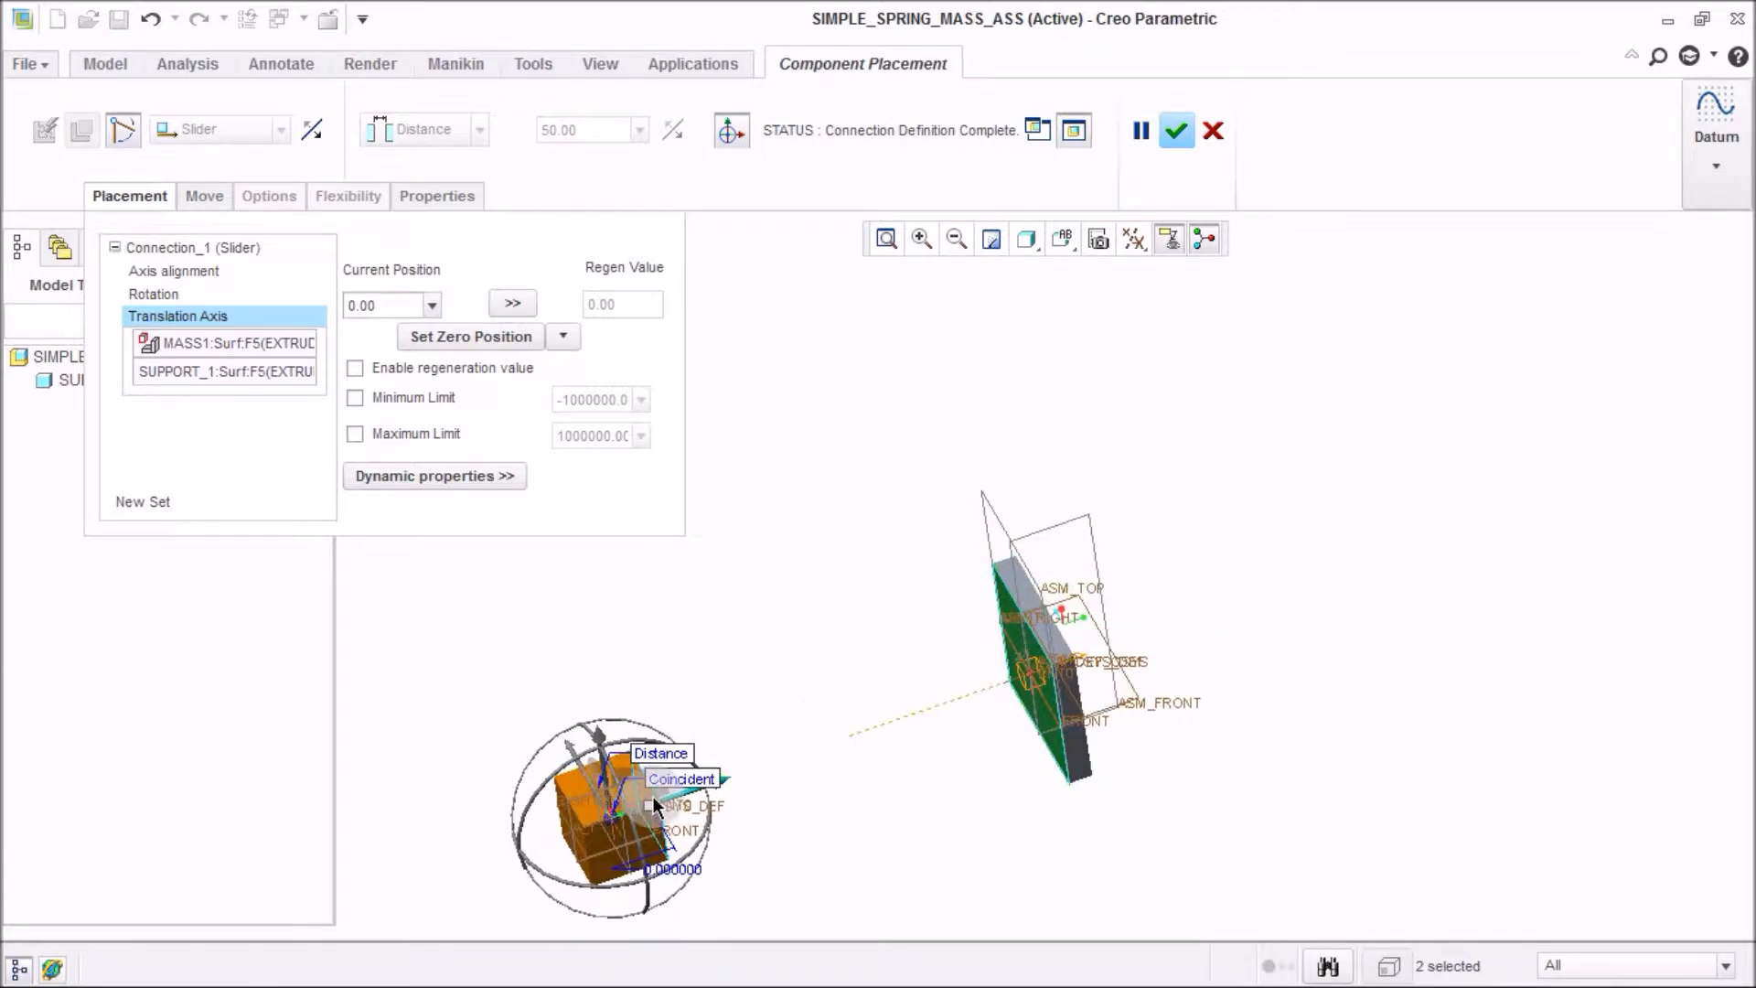
click(402, 369)
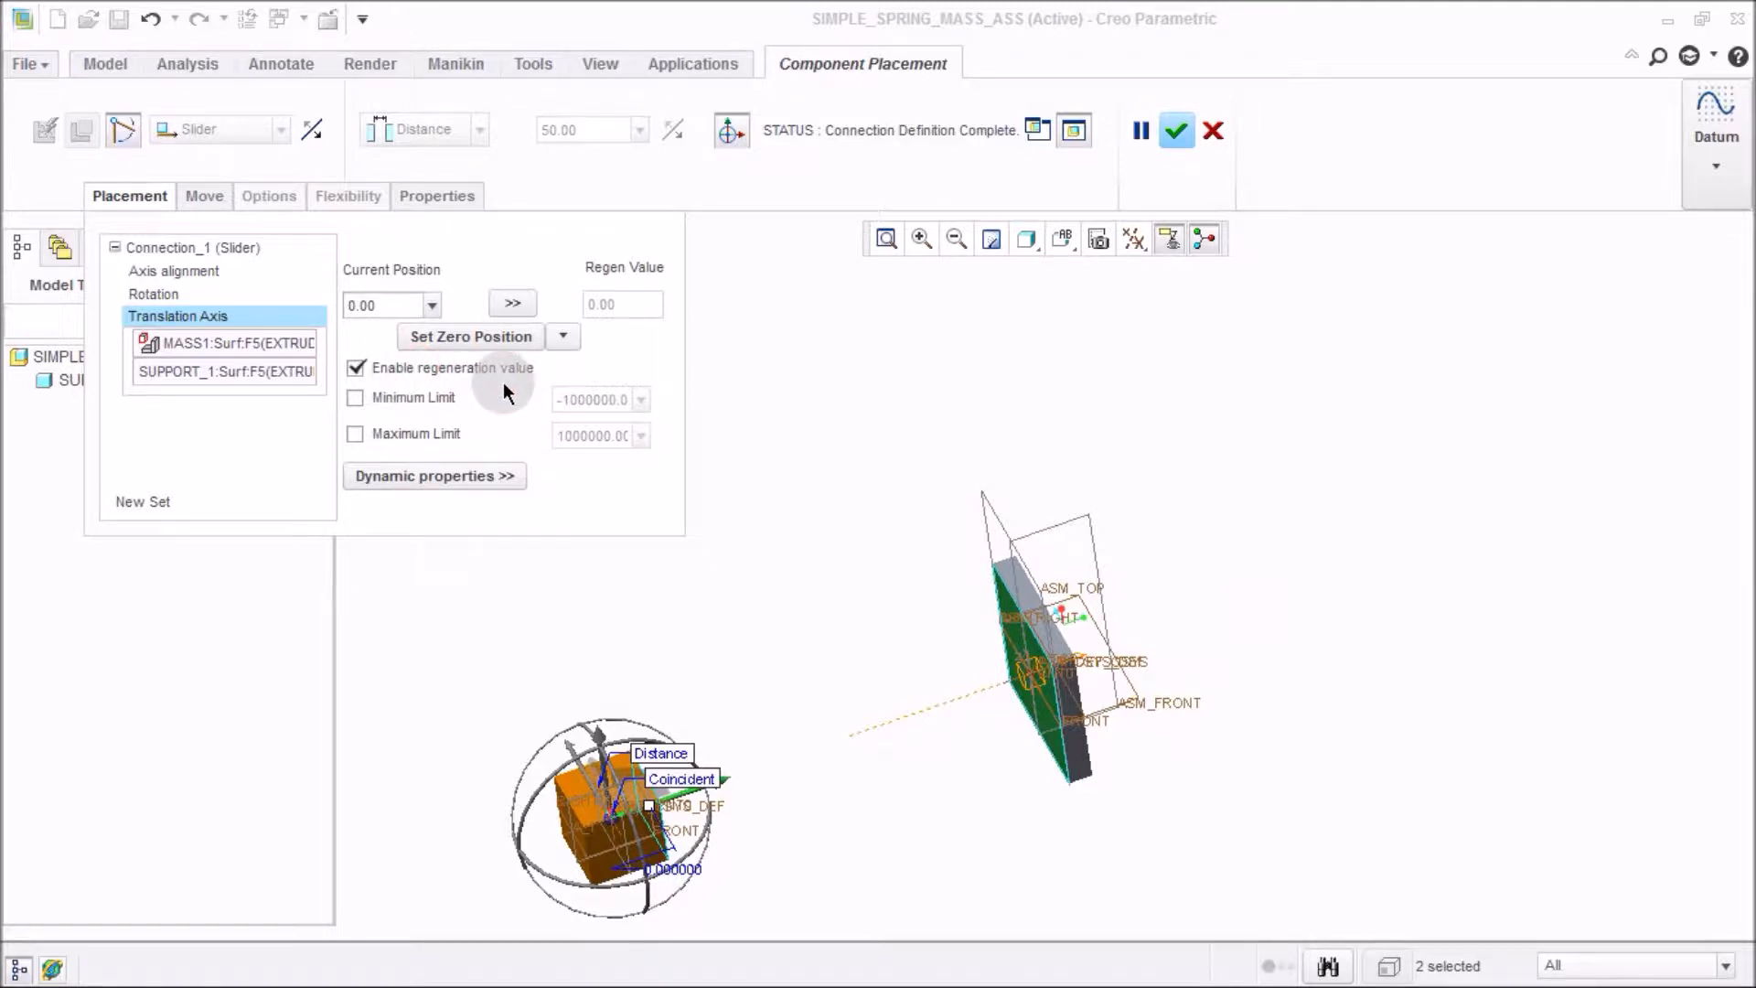
middle_drag(870, 743, 1186, 682)
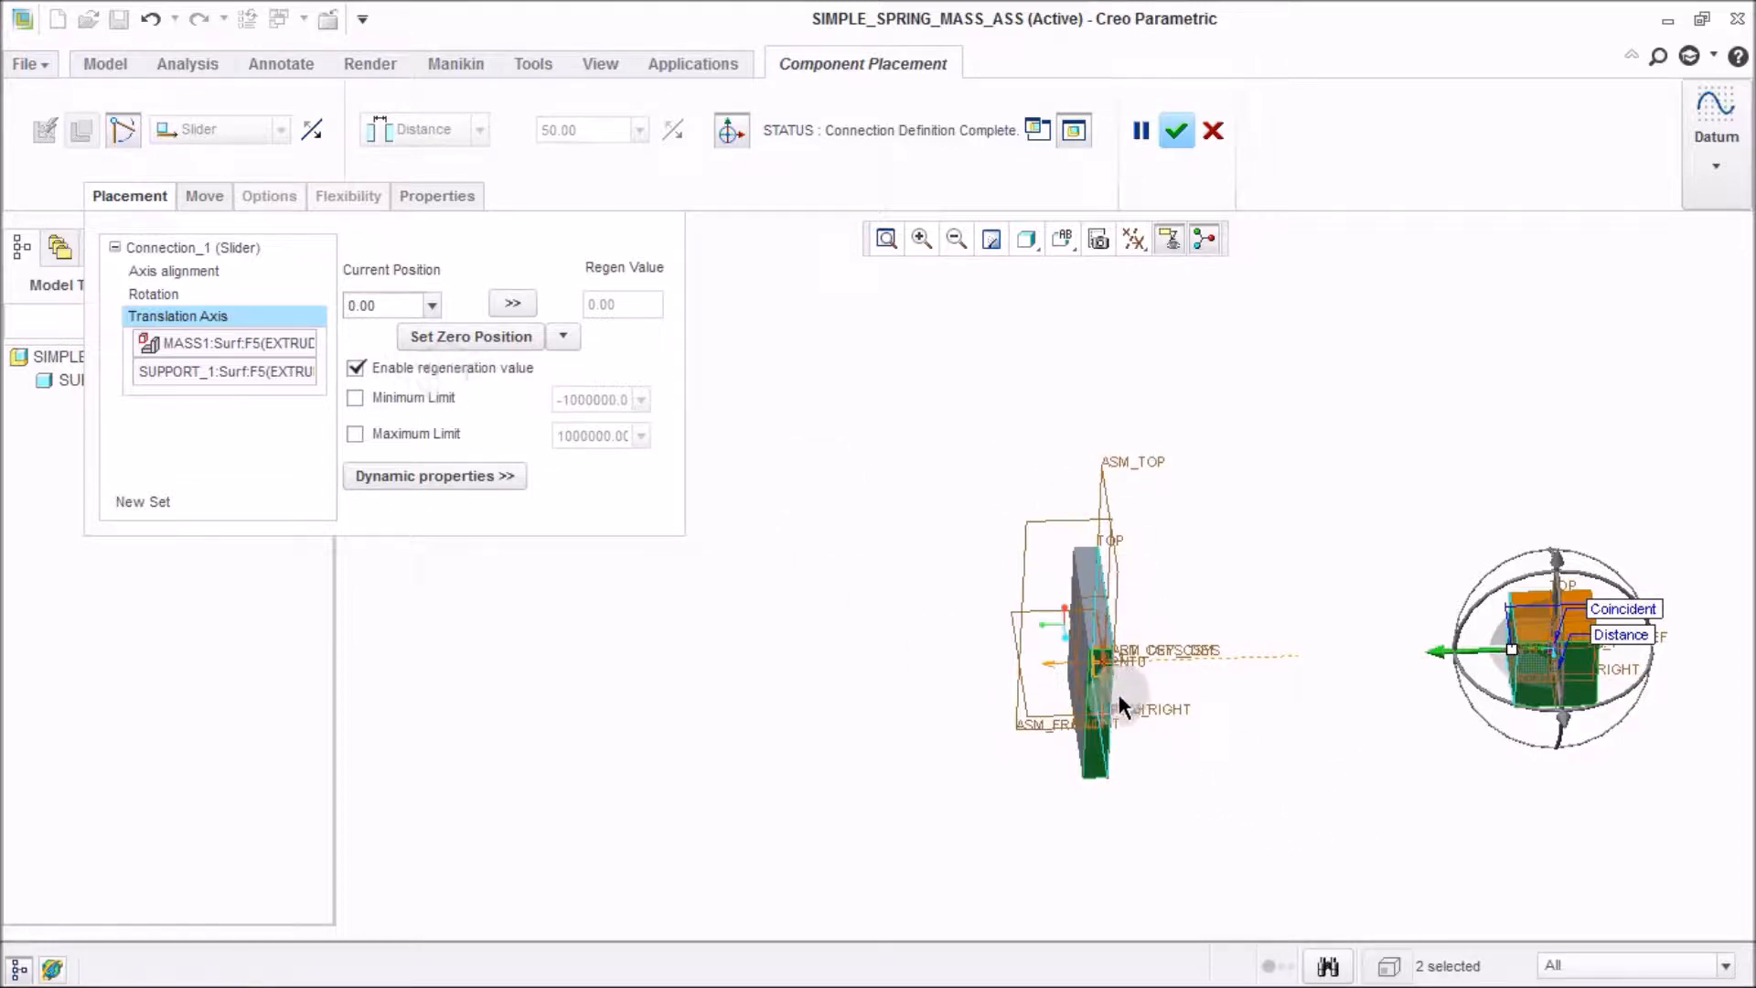
middle_drag(1011, 772, 1182, 695)
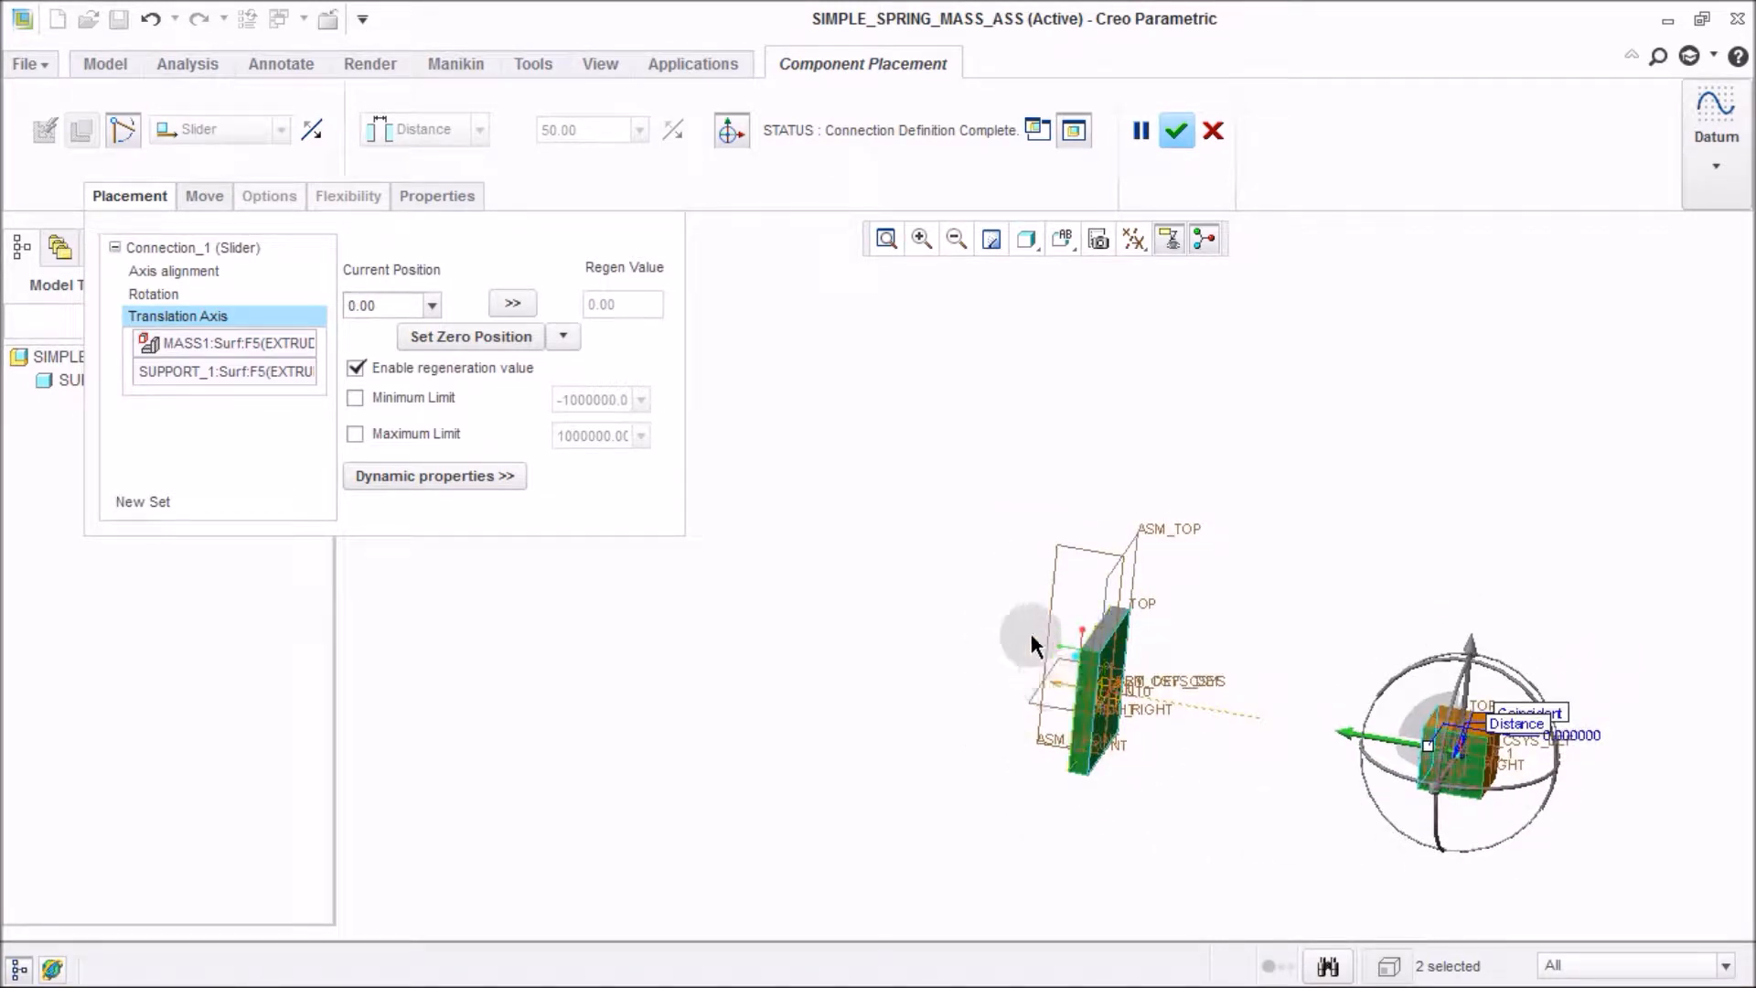
click(1177, 133)
Switch the assembly to the Mechanism application.
middle_drag(832, 457, 678, 467)
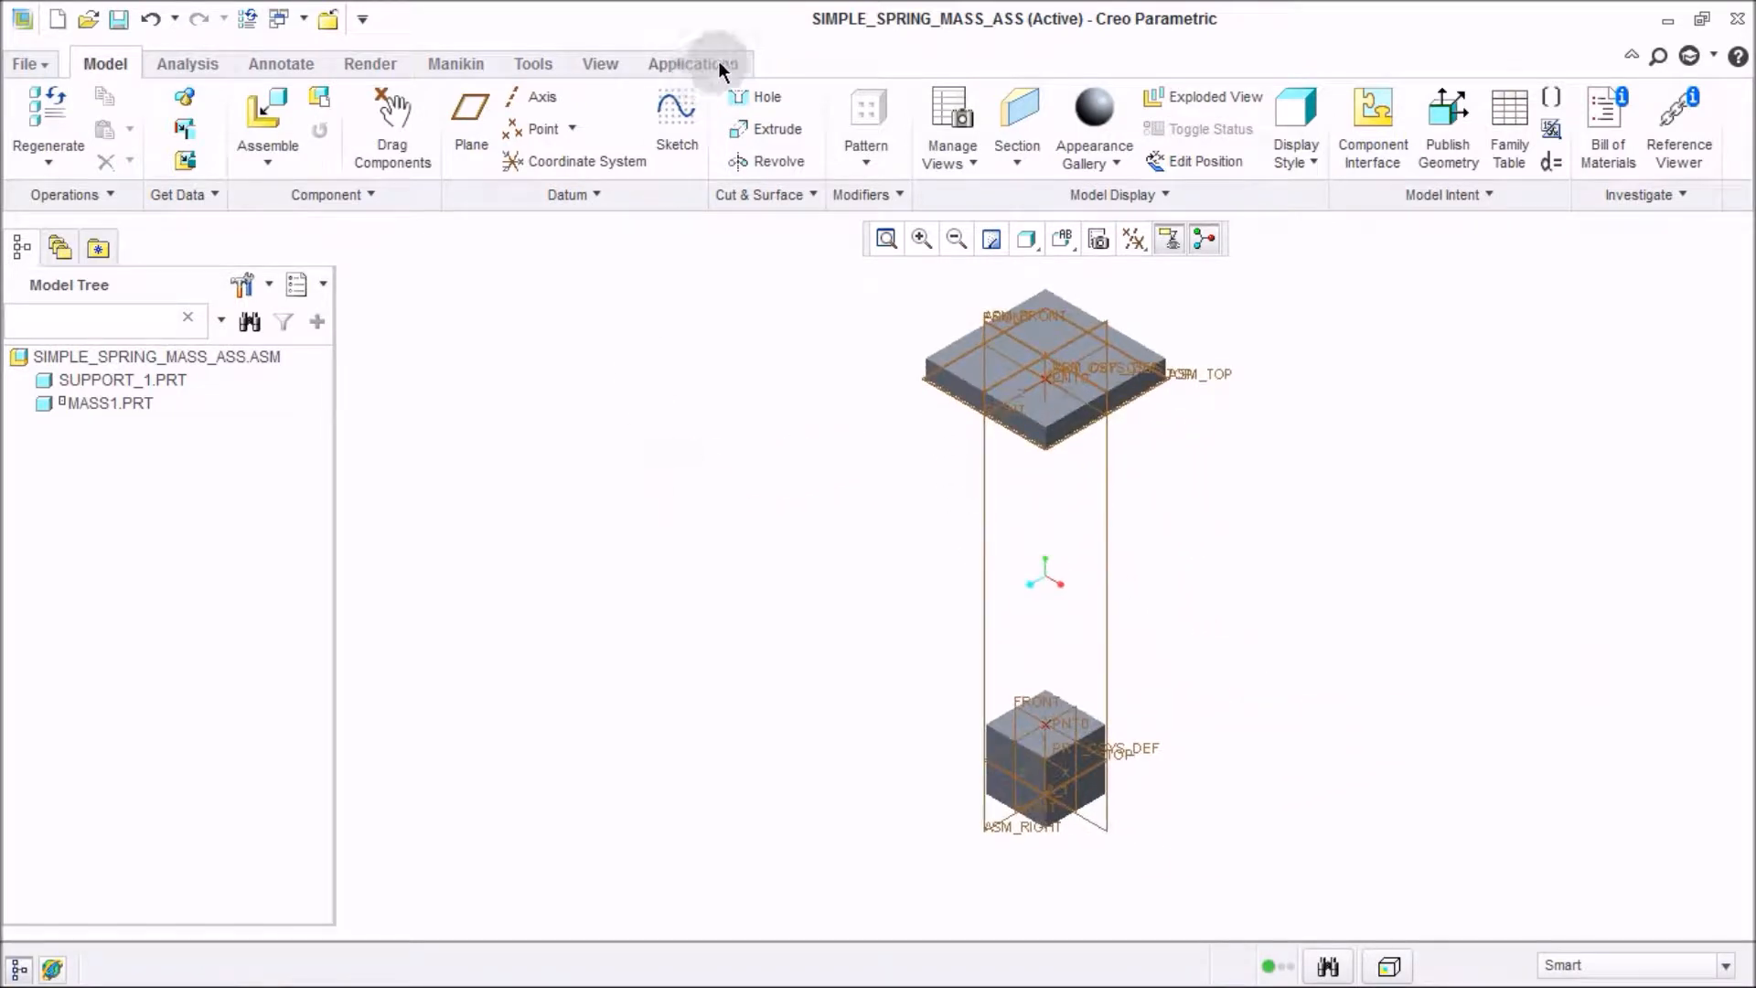
click(720, 64)
click(377, 155)
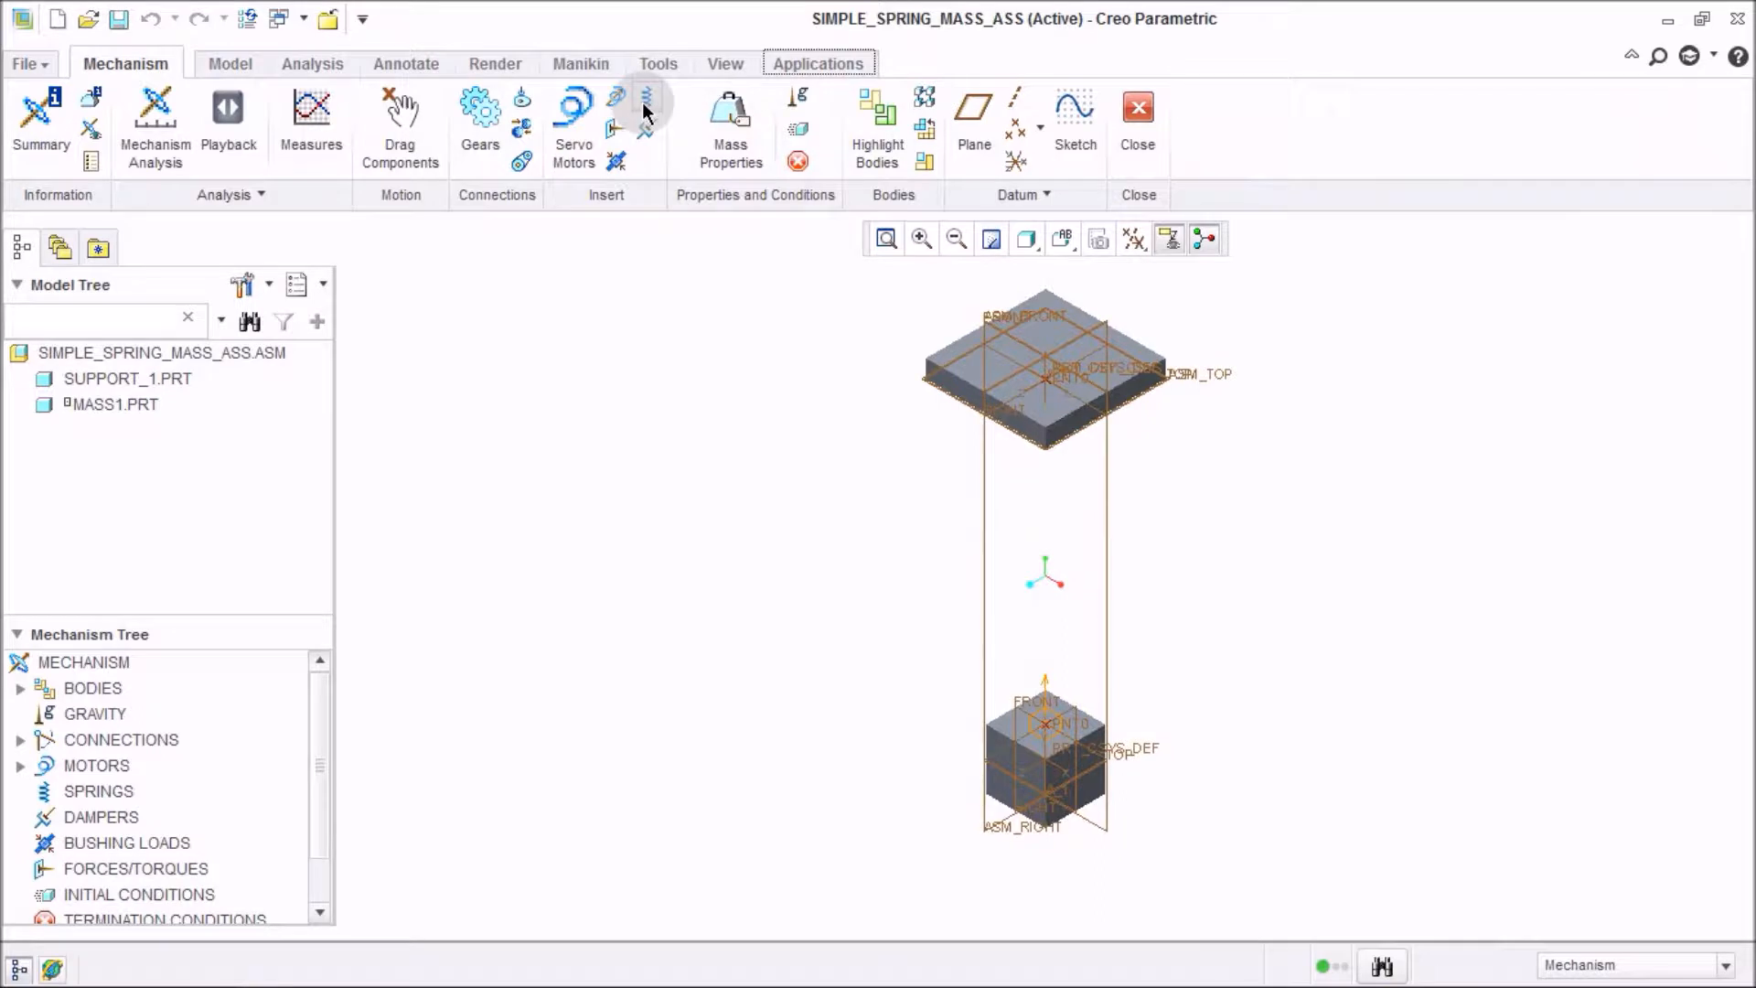
Start a spring and select the datum point on support_1 and the datum point on mass1 as its ends.
click(646, 102)
middle_drag(811, 498, 856, 402)
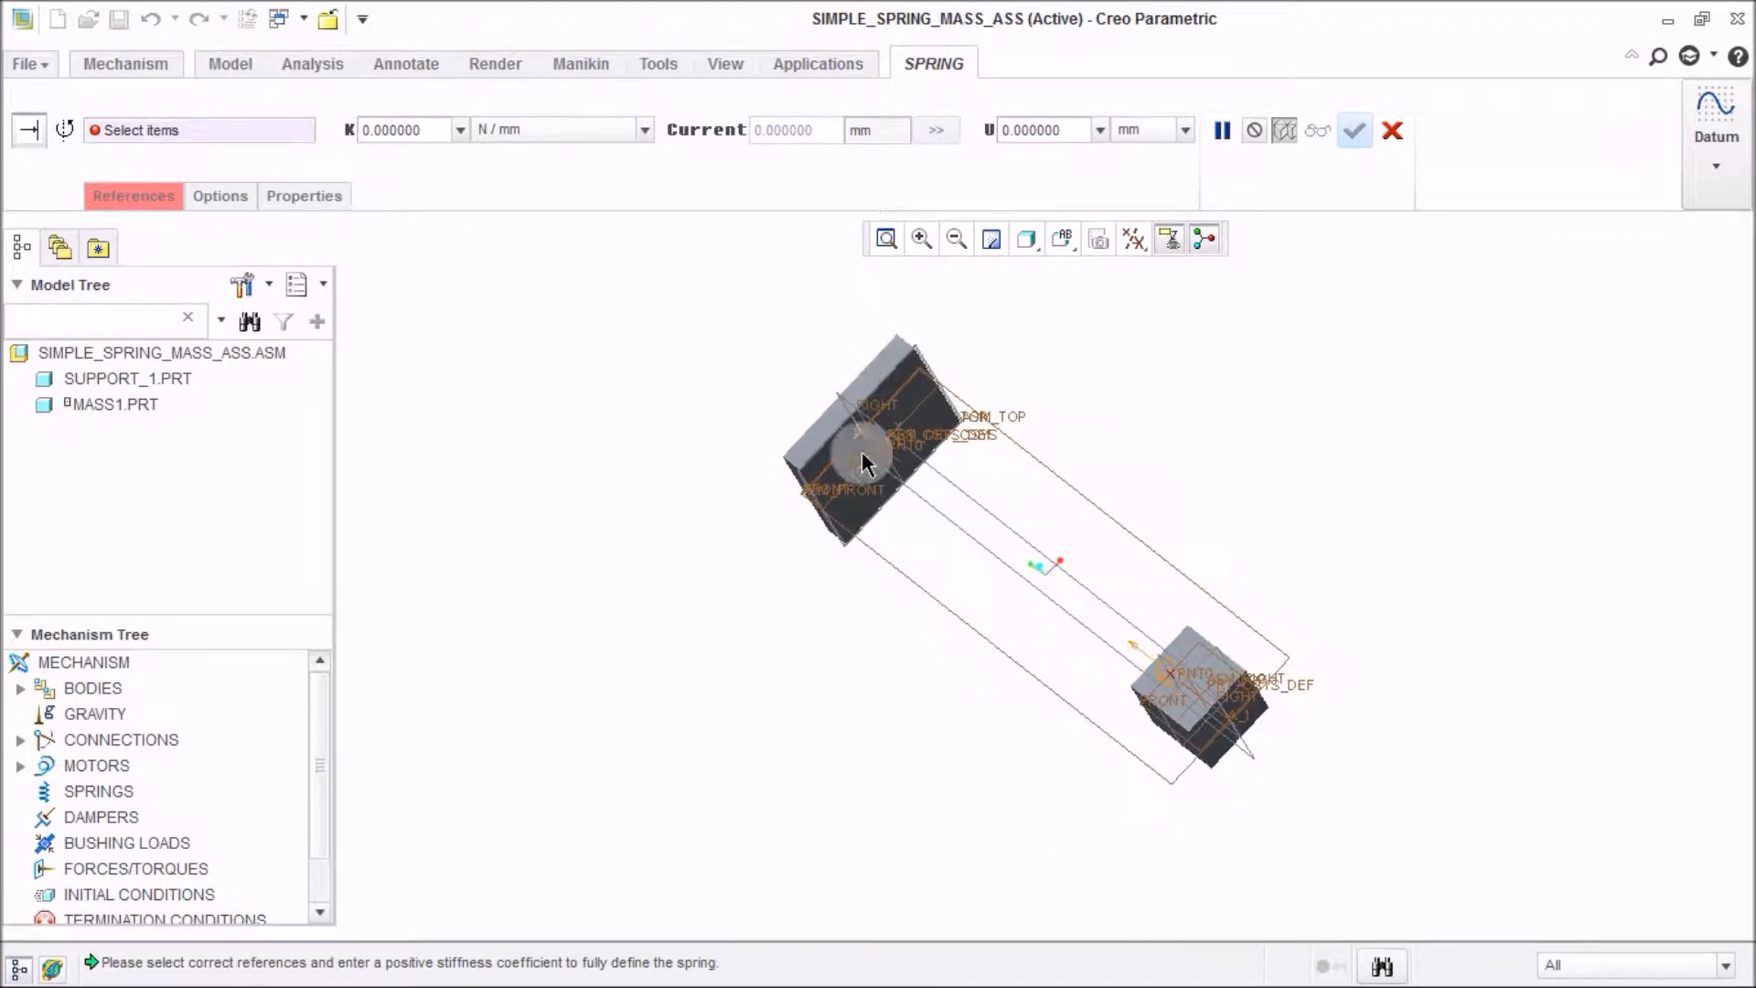
middle_drag(1154, 713, 1051, 690)
scroll(901, 522, up, 3)
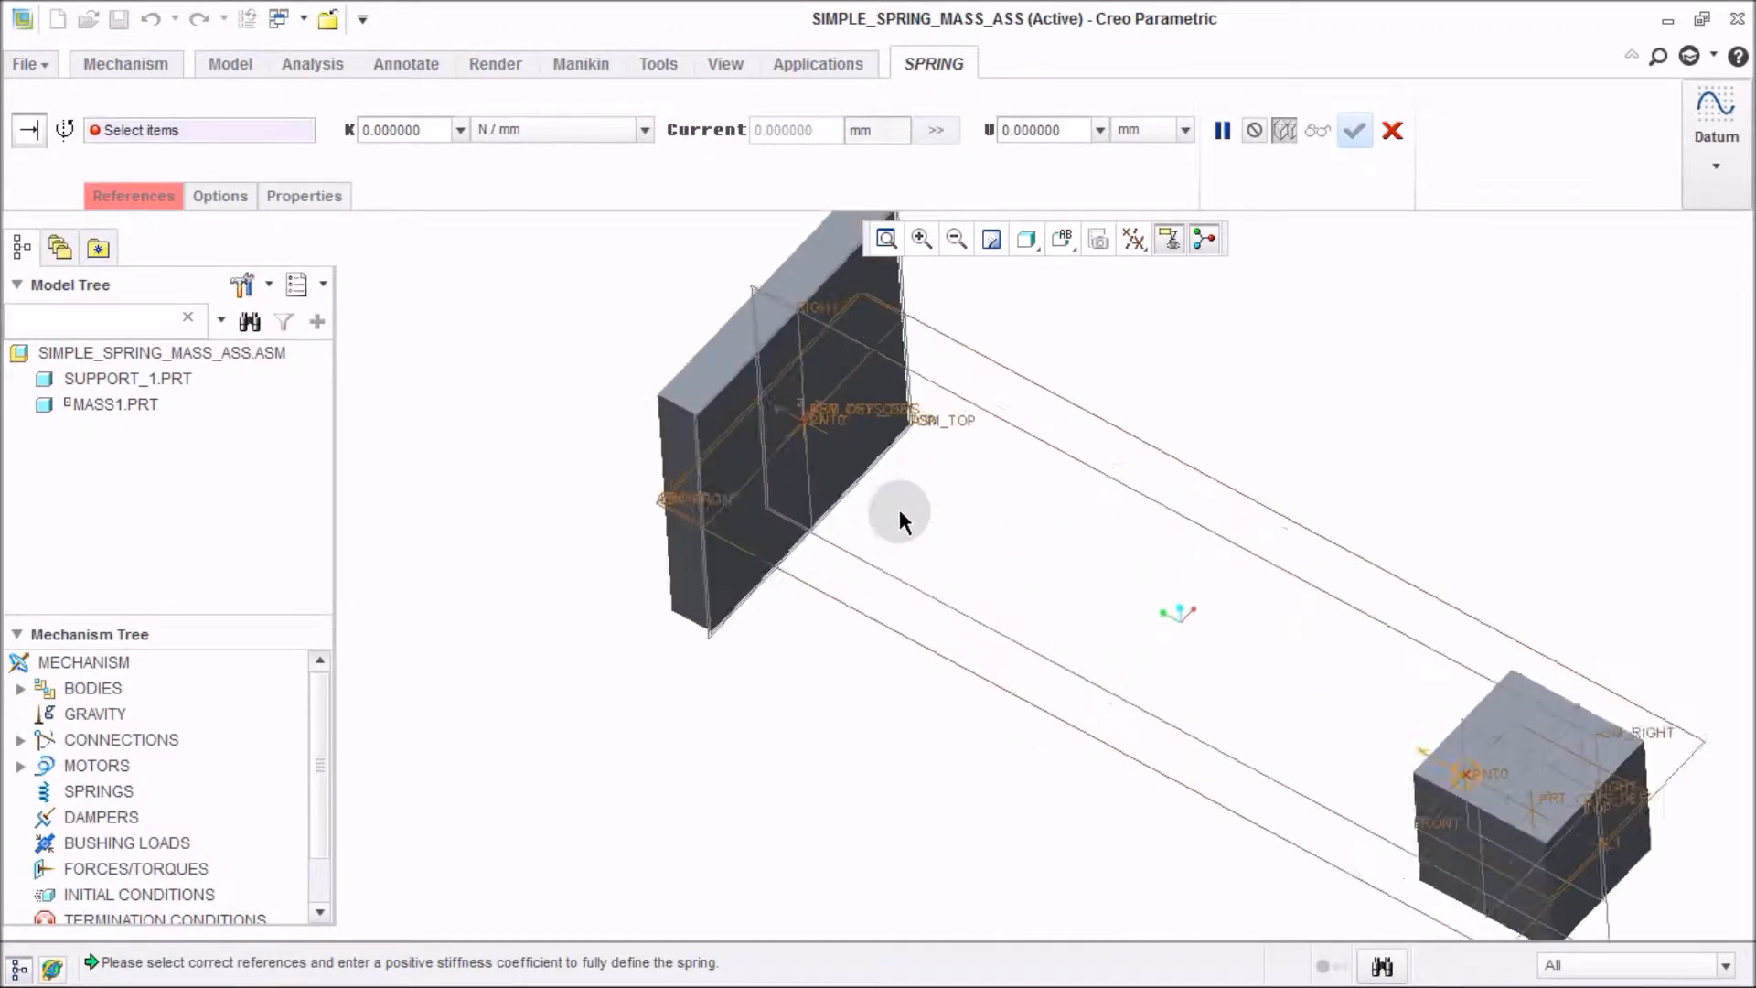
scroll(901, 519, up, 3)
click(736, 344)
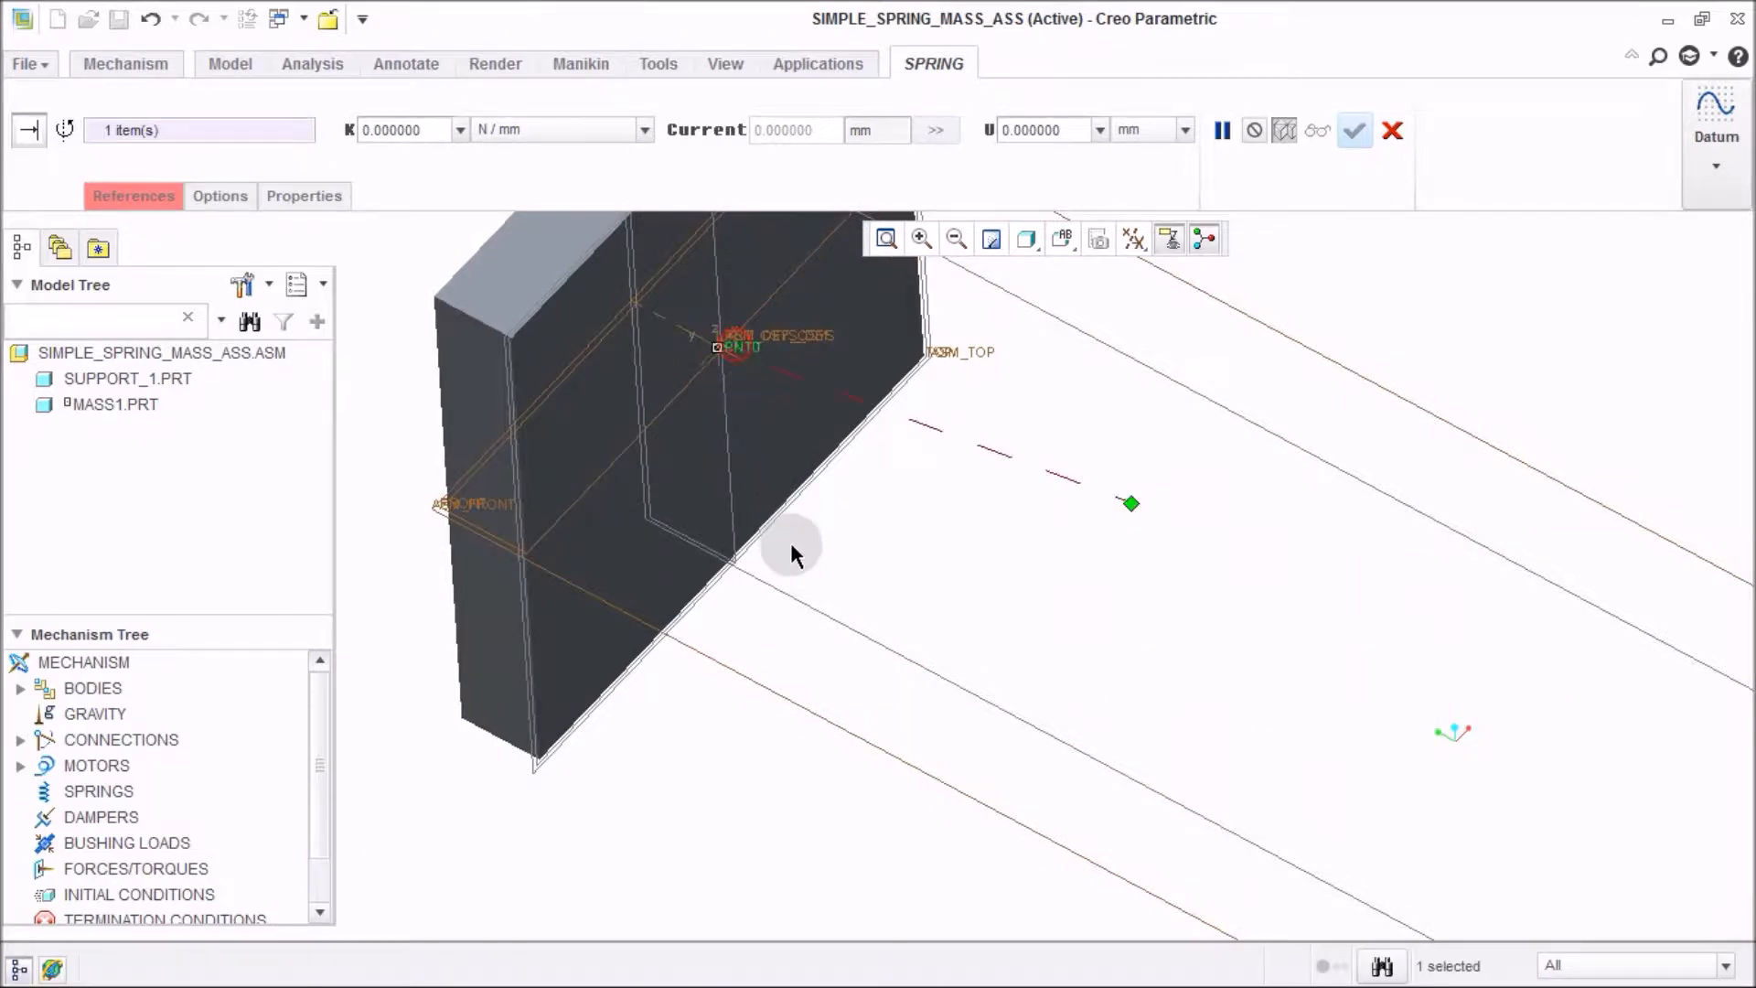
scroll(772, 413, down, 3)
middle_drag(862, 596, 1392, 815)
scroll(1341, 805, up, 3)
scroll(1341, 803, up, 2)
click(1135, 620)
scroll(1139, 640, down, 3)
middle_drag(1143, 670, 979, 668)
scroll(979, 672, down, 3)
scroll(1020, 586, up, 1)
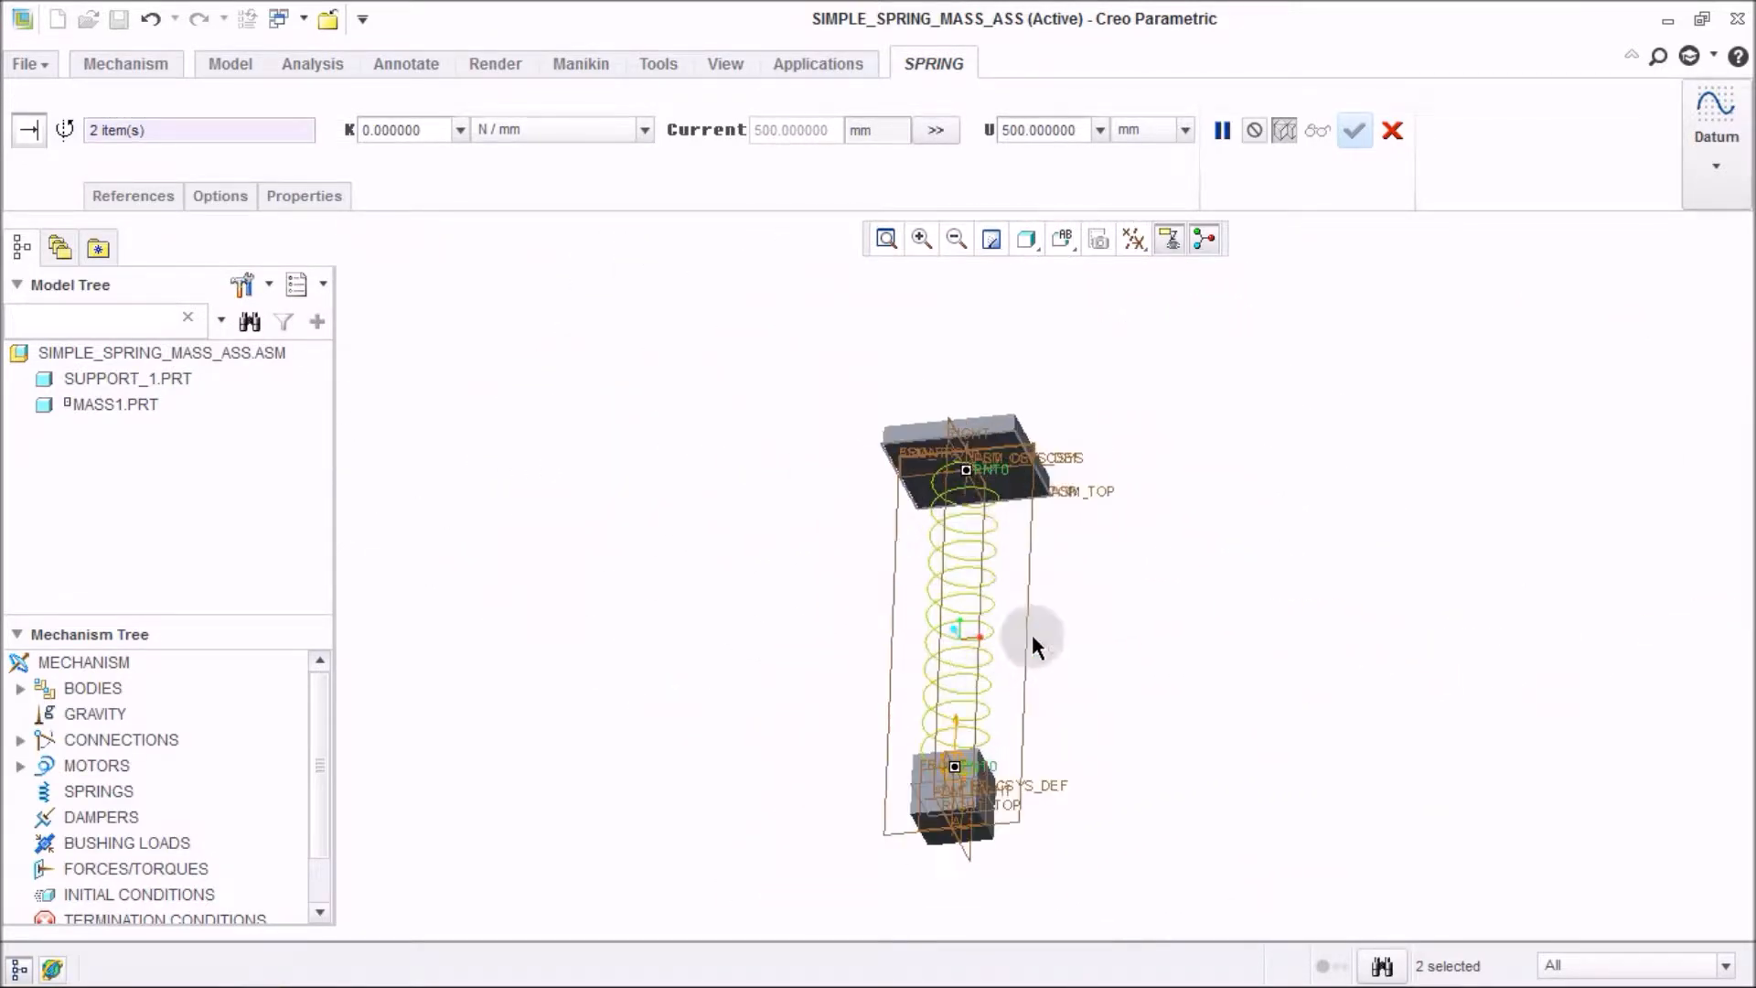
middle_drag(1066, 593, 1094, 652)
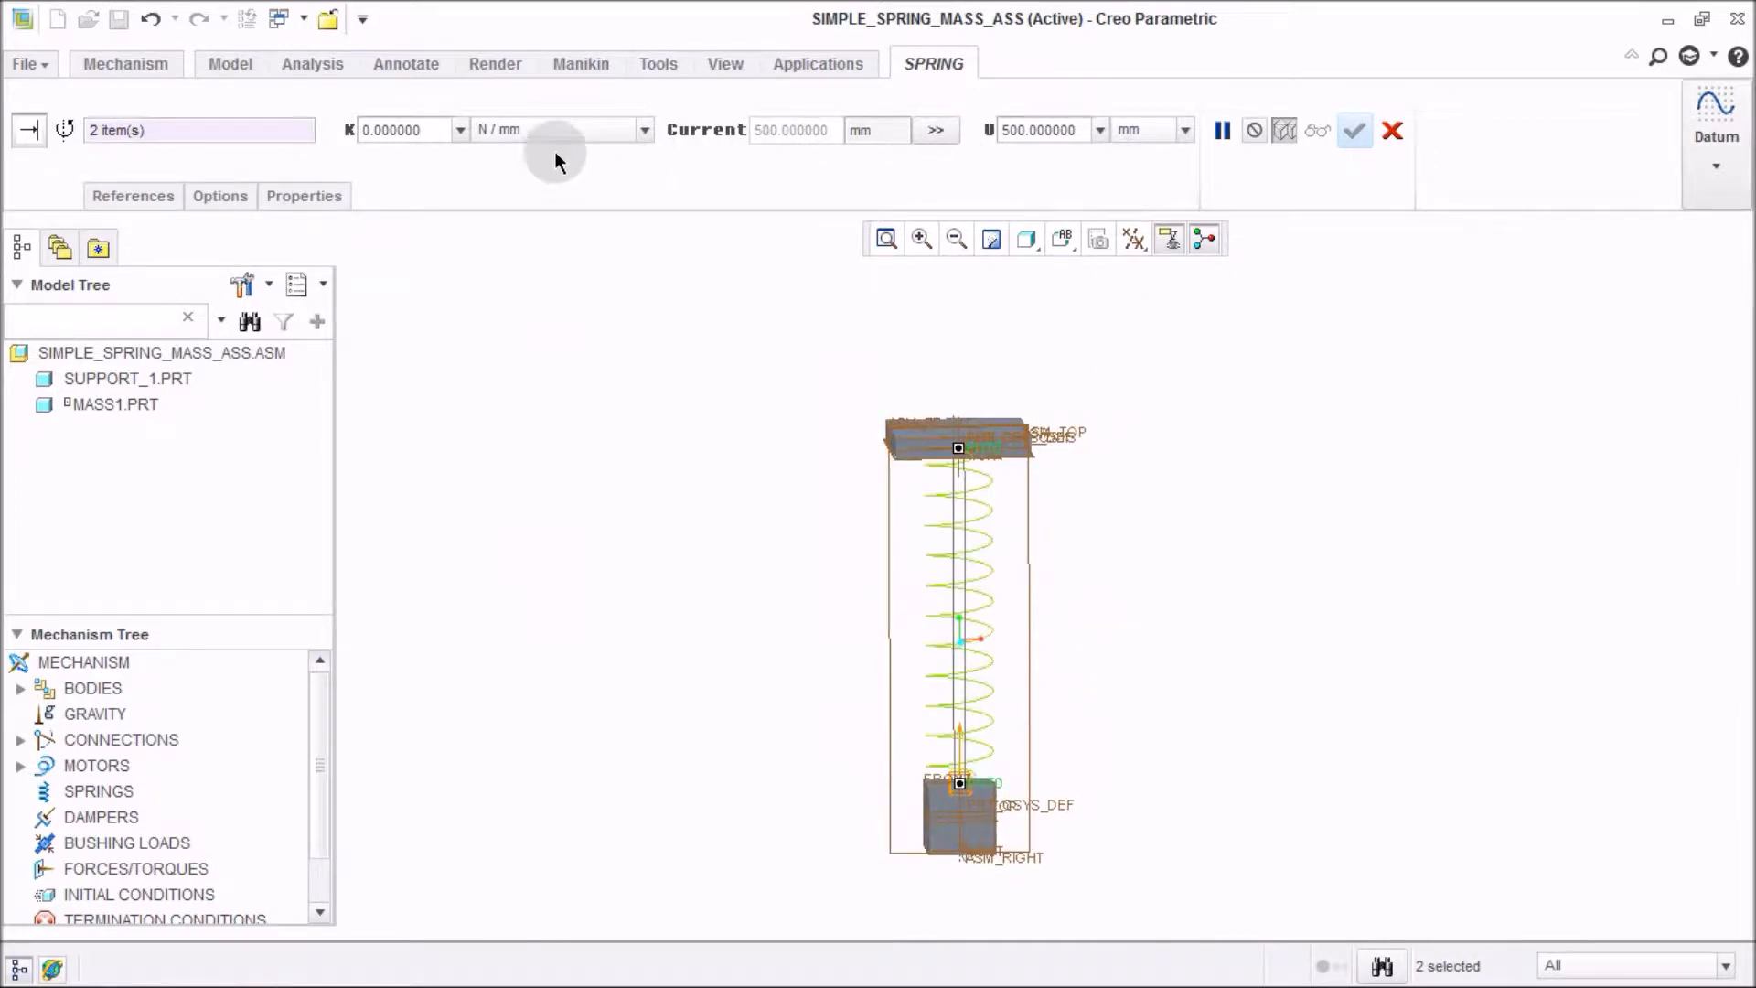
Set the spring stiffness K to 1000 N / m and finish the spring.
click(499, 129)
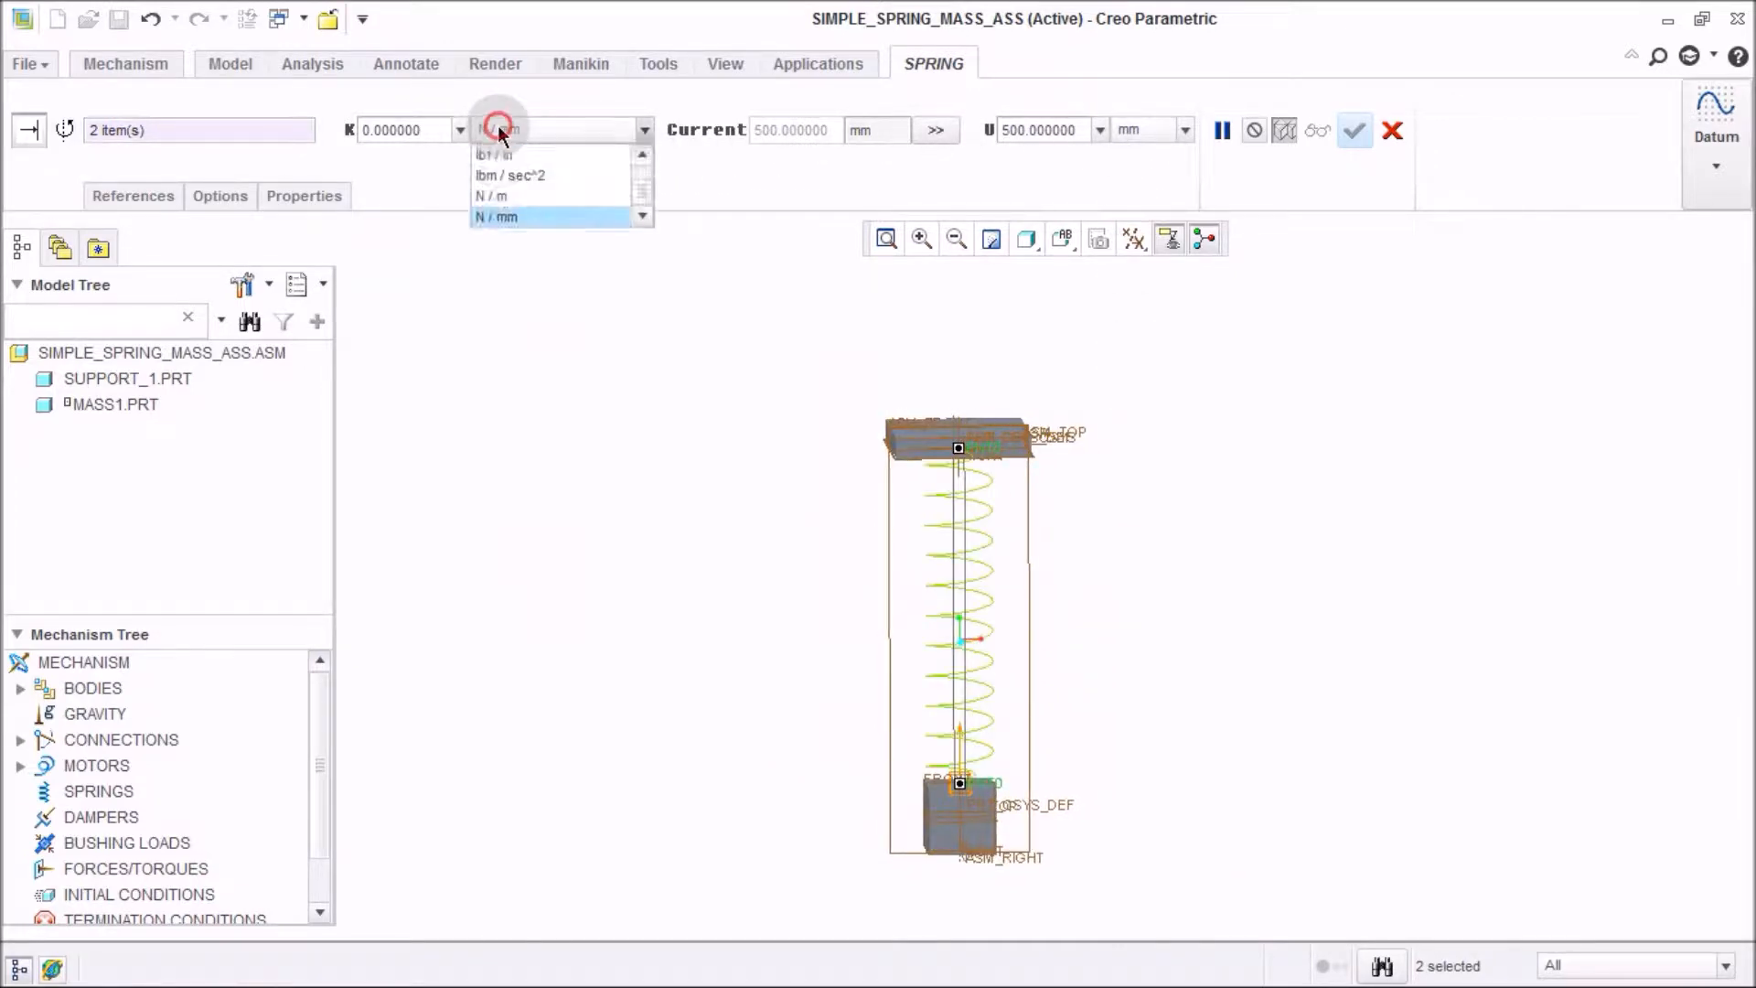
click(535, 204)
click(408, 130)
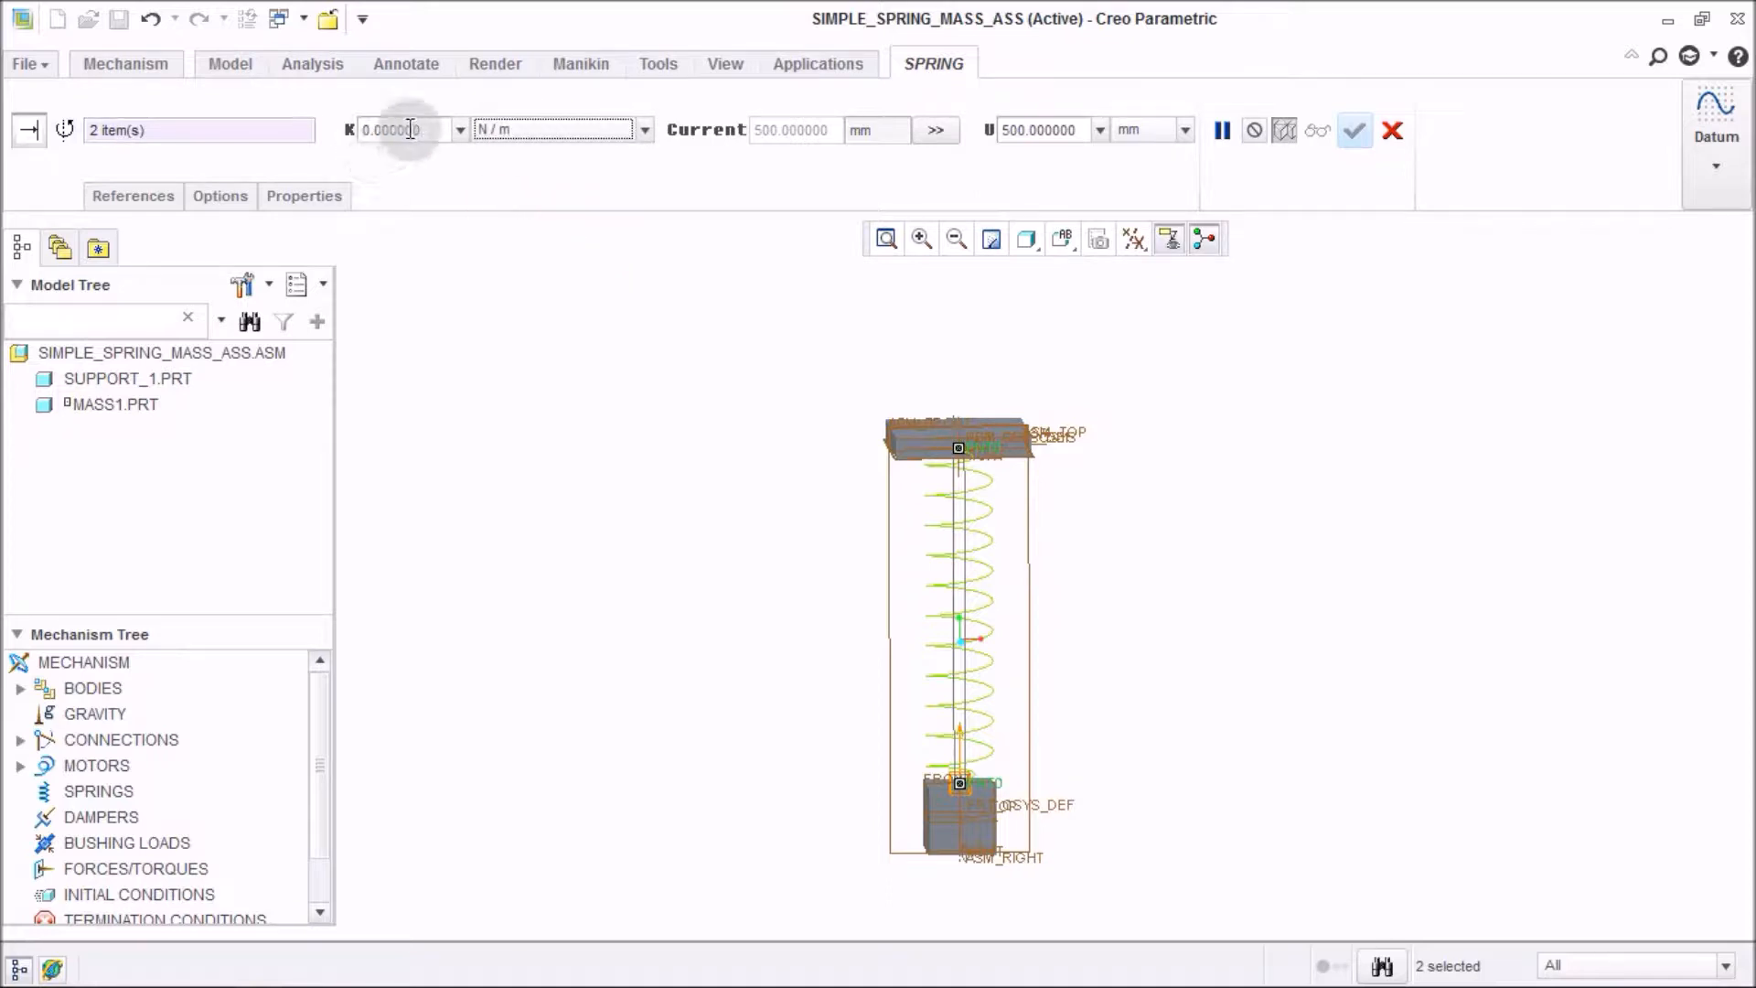
double_click(420, 132)
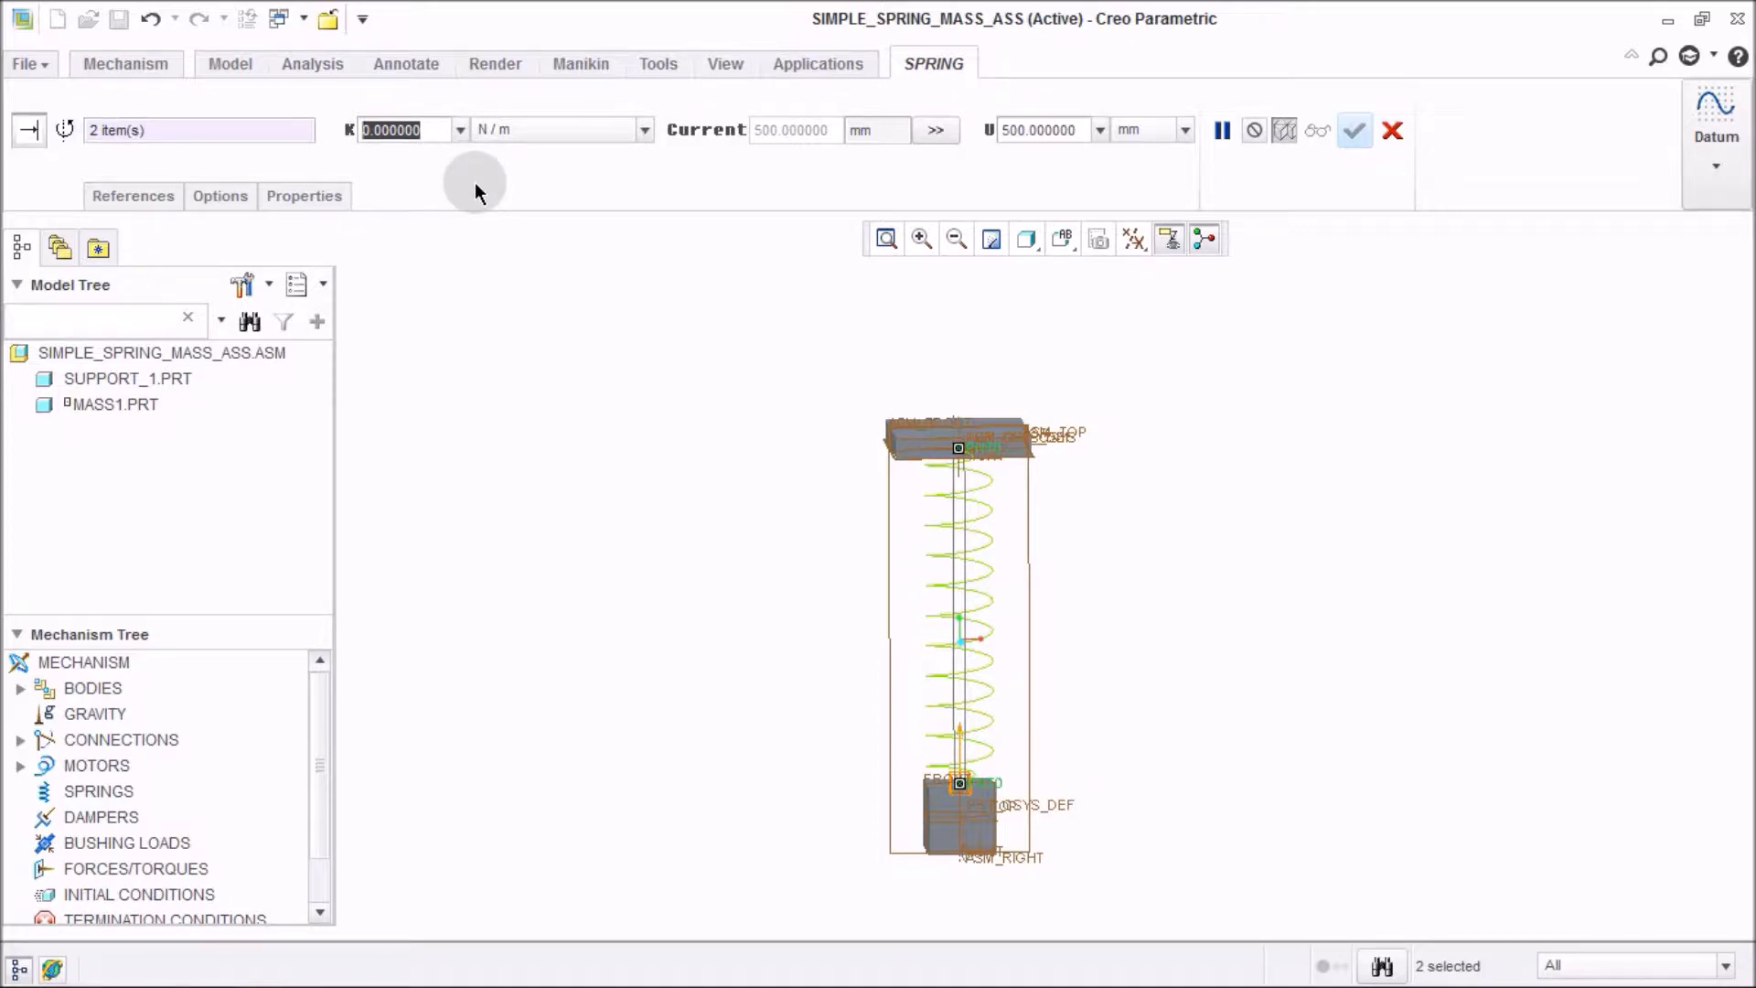
text(1000)
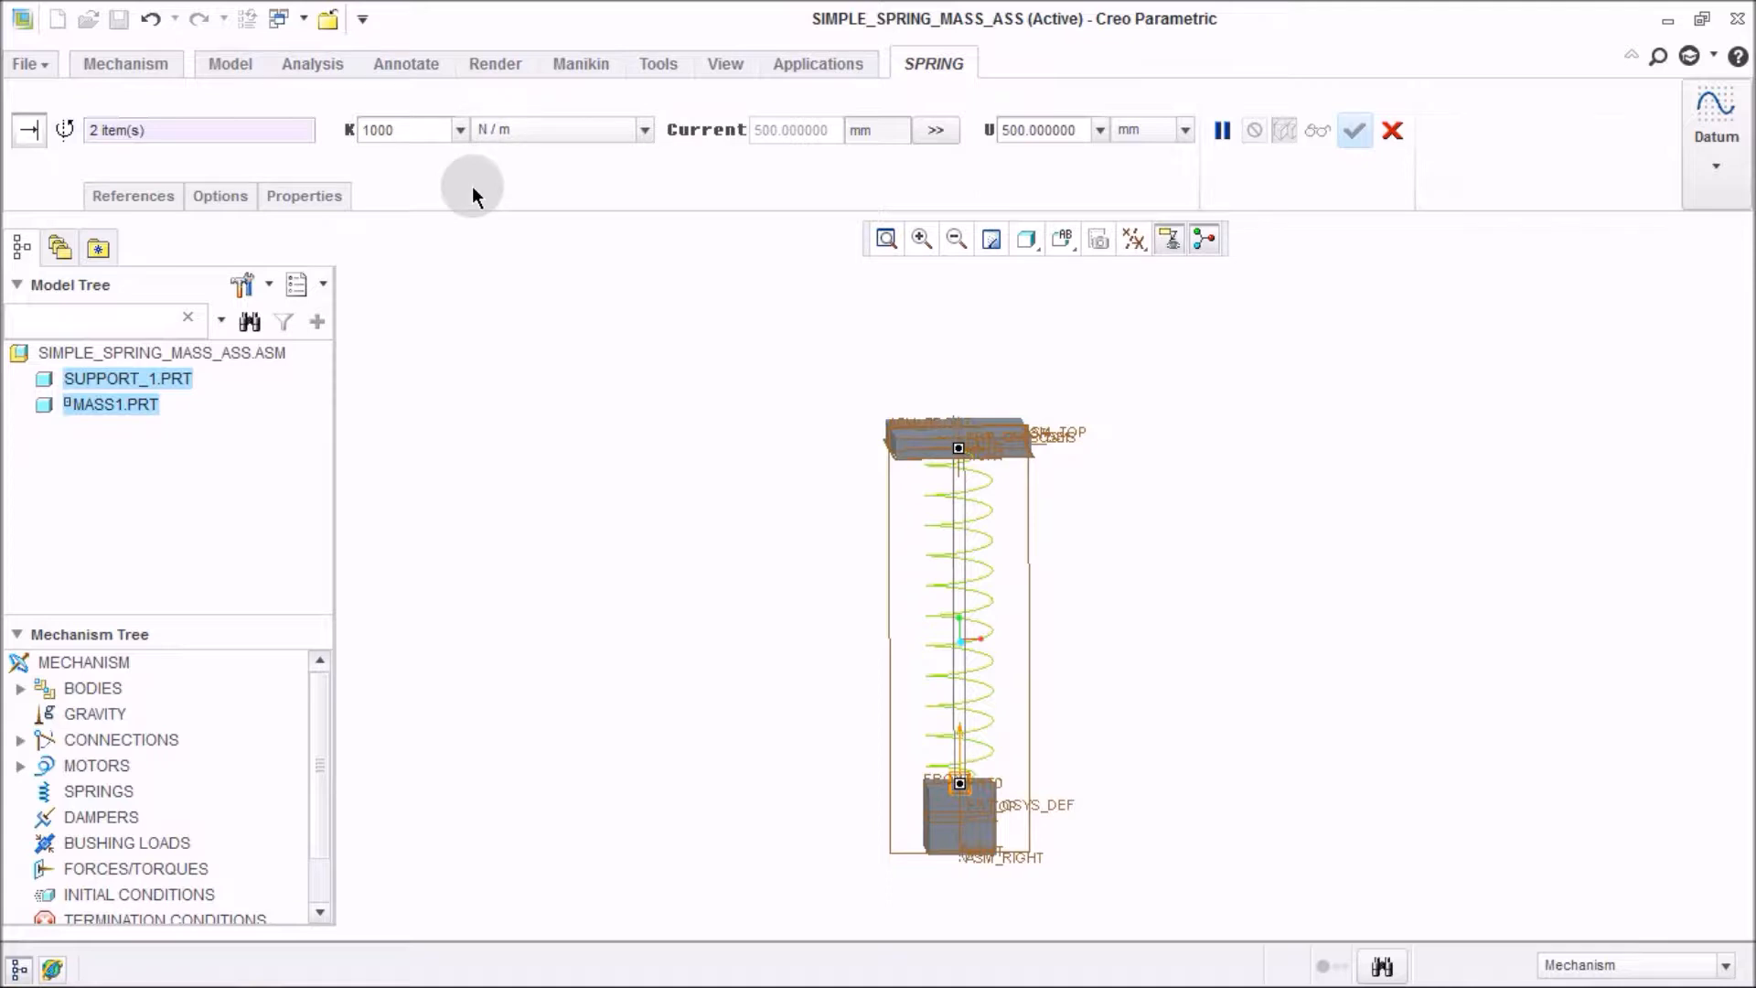
key(Return)
click(1353, 134)
Drag mass1 along the slider with Drag Components to test the spring motion, then close the drag dialog.
middle_drag(1330, 469, 1264, 609)
middle_drag(1039, 859, 1097, 764)
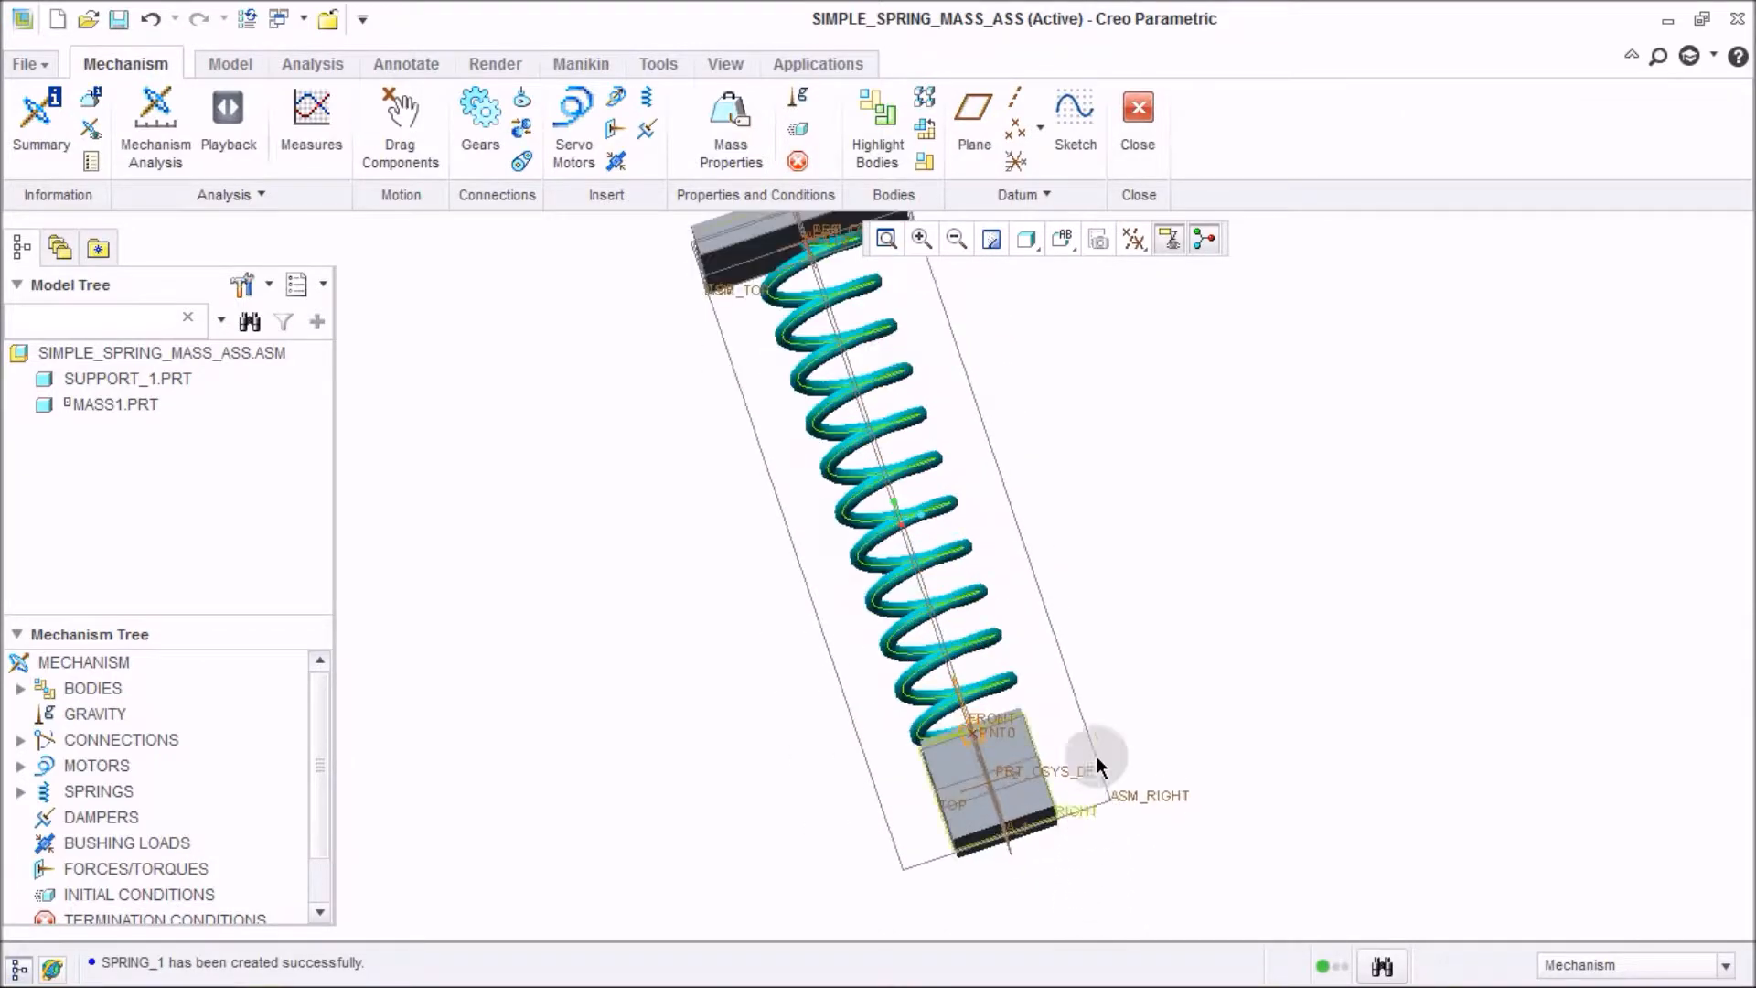
scroll(903, 432, down, 7)
scroll(874, 446, up, 6)
scroll(793, 463, up, 5)
click(415, 163)
click(854, 657)
scroll(857, 662, down, 4)
middle_drag(886, 689, 1064, 688)
scroll(1064, 688, up, 3)
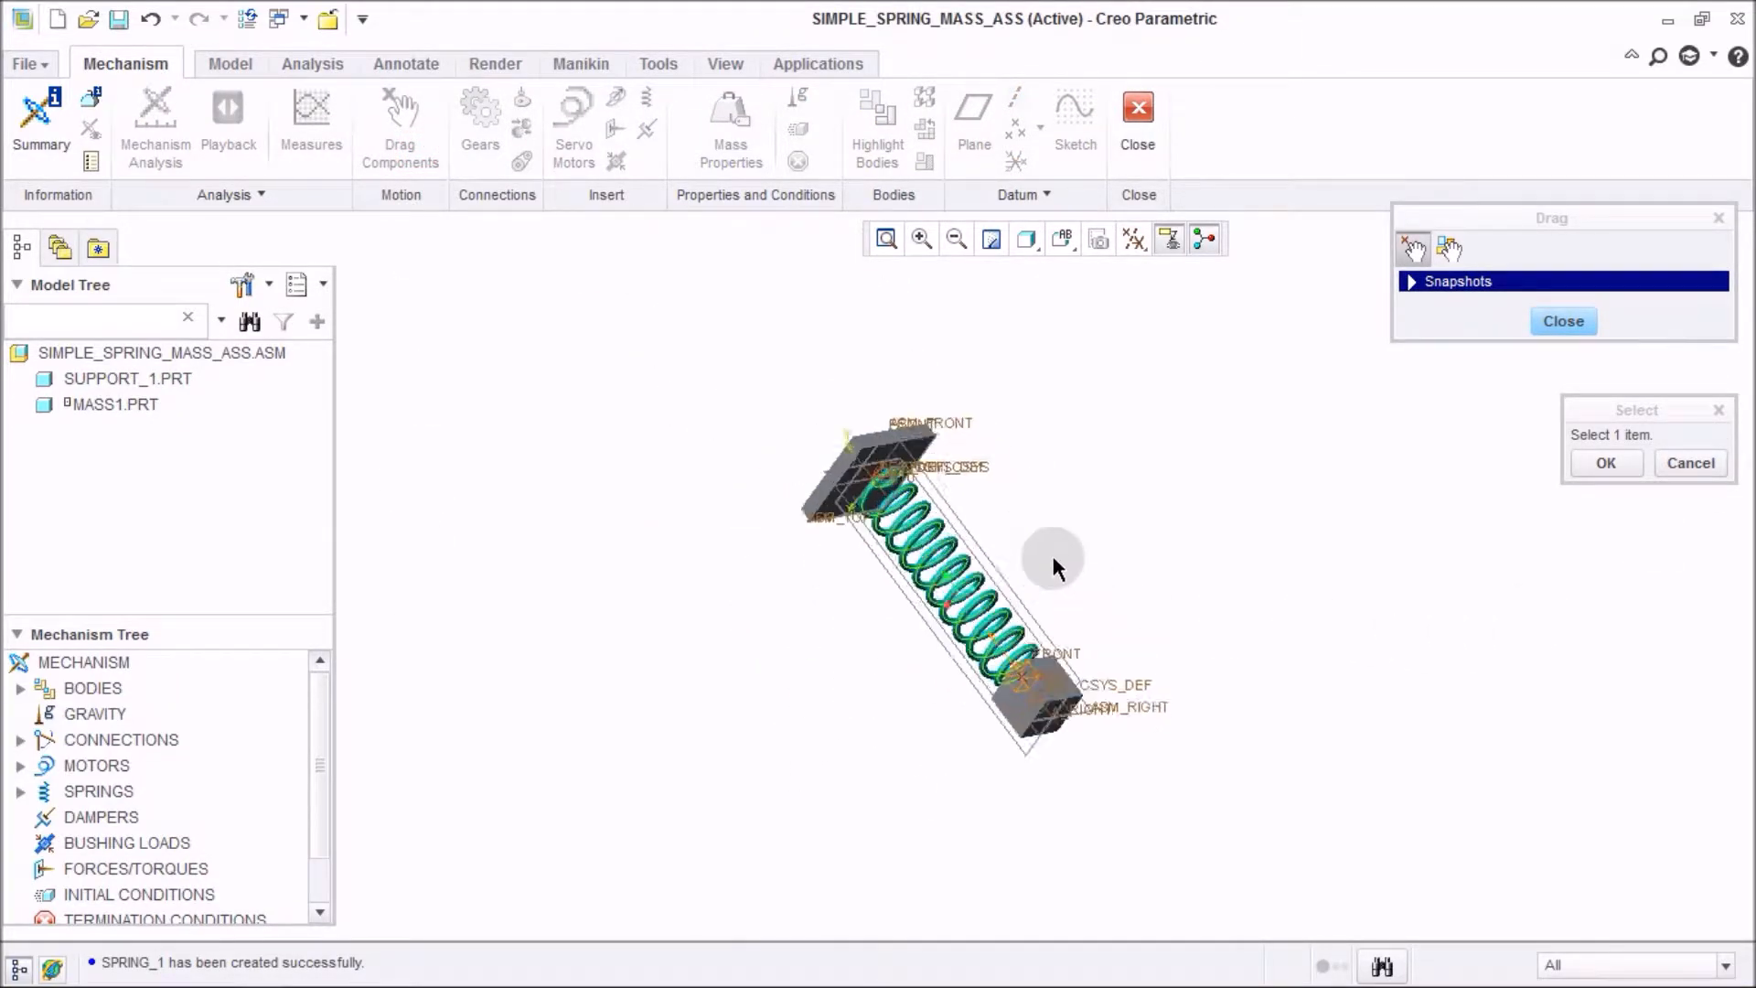
click(1047, 718)
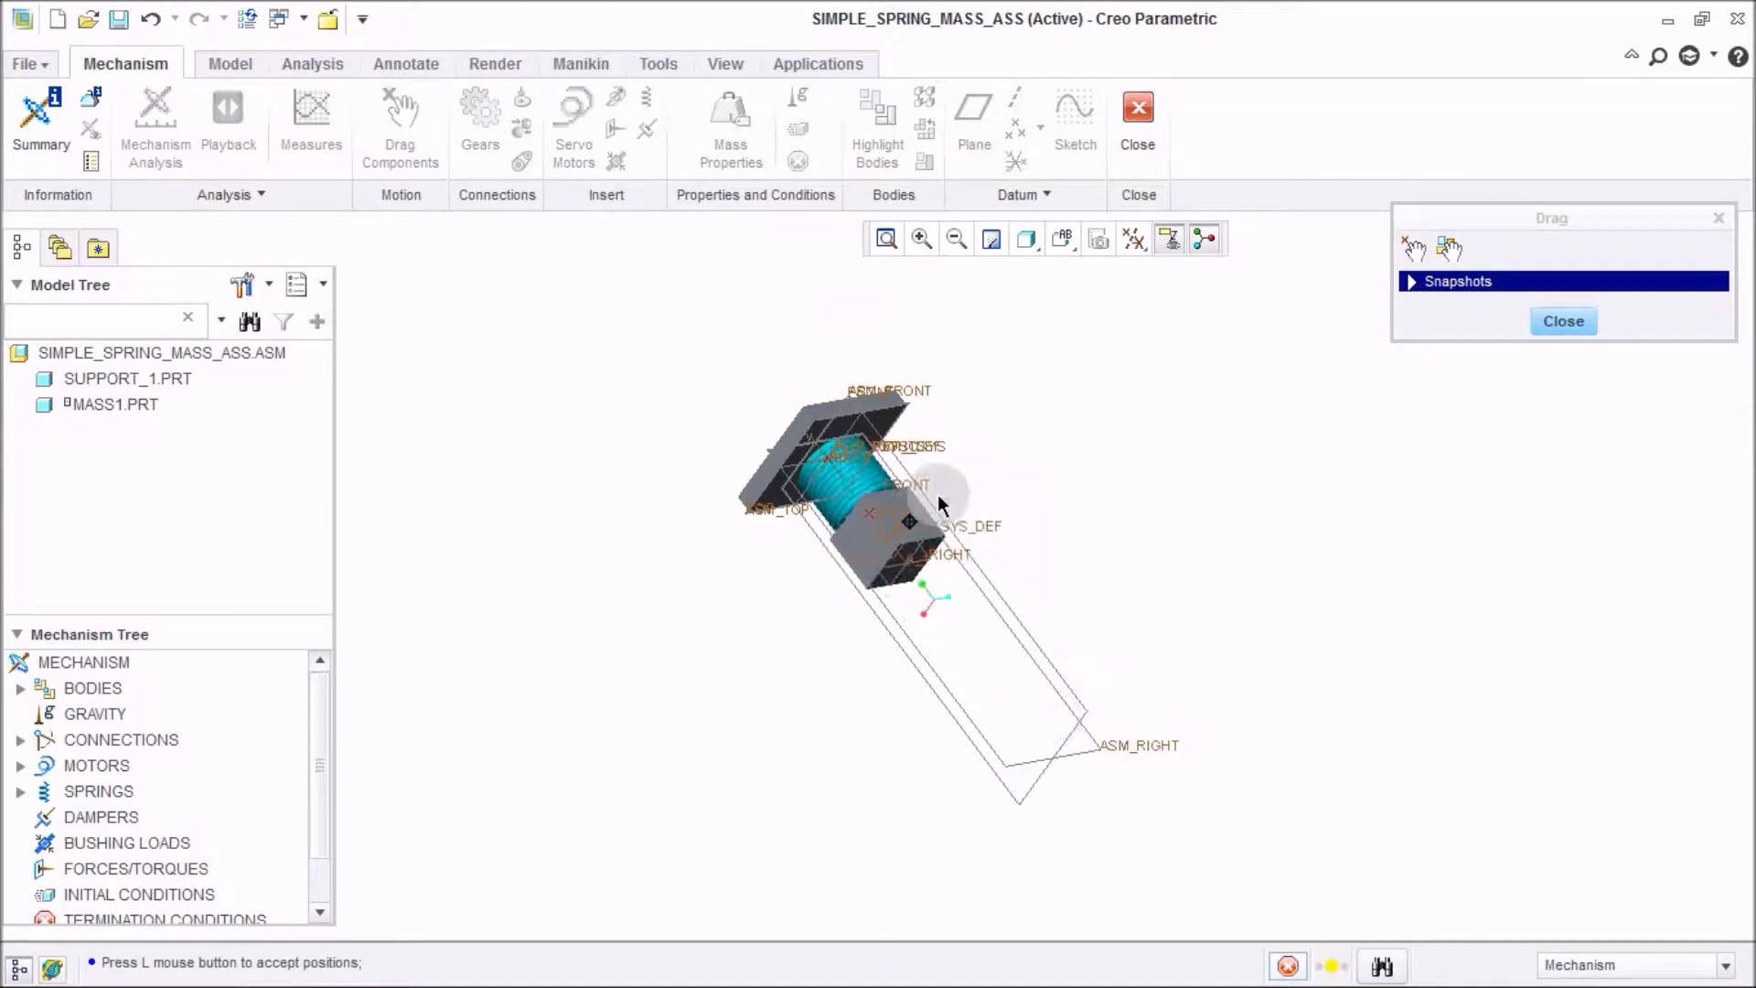
scroll(1043, 696, down, 3)
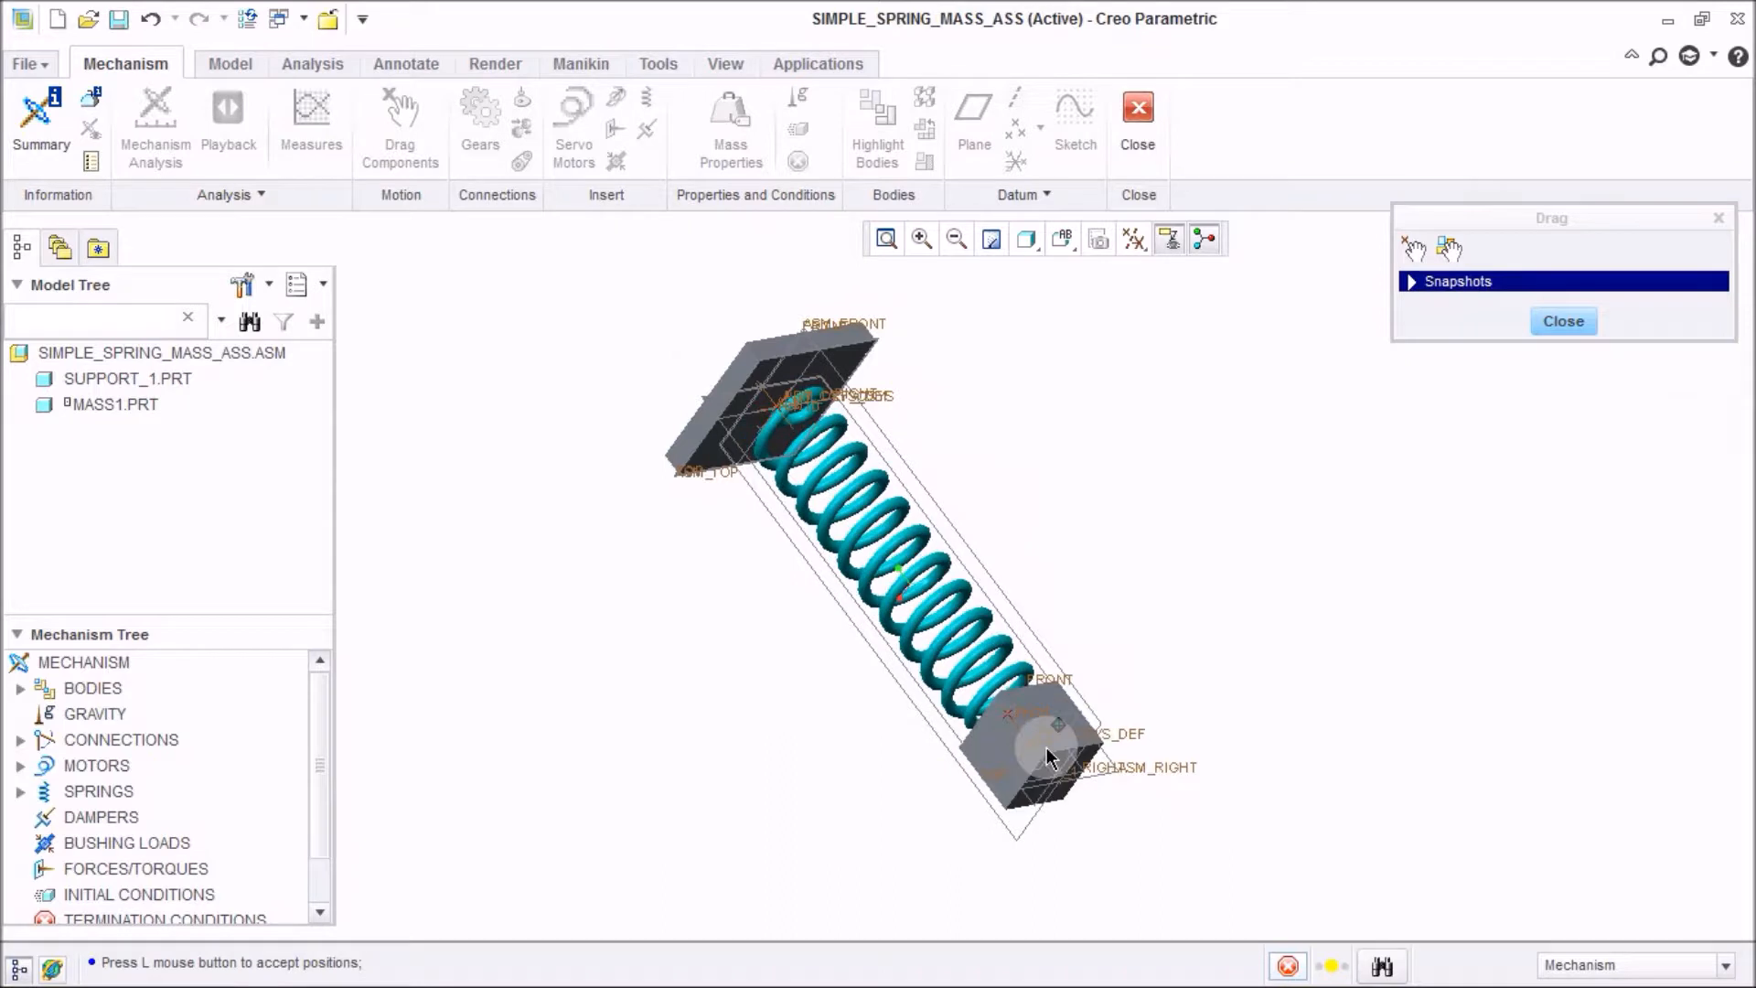
scroll(1040, 729, up, 3)
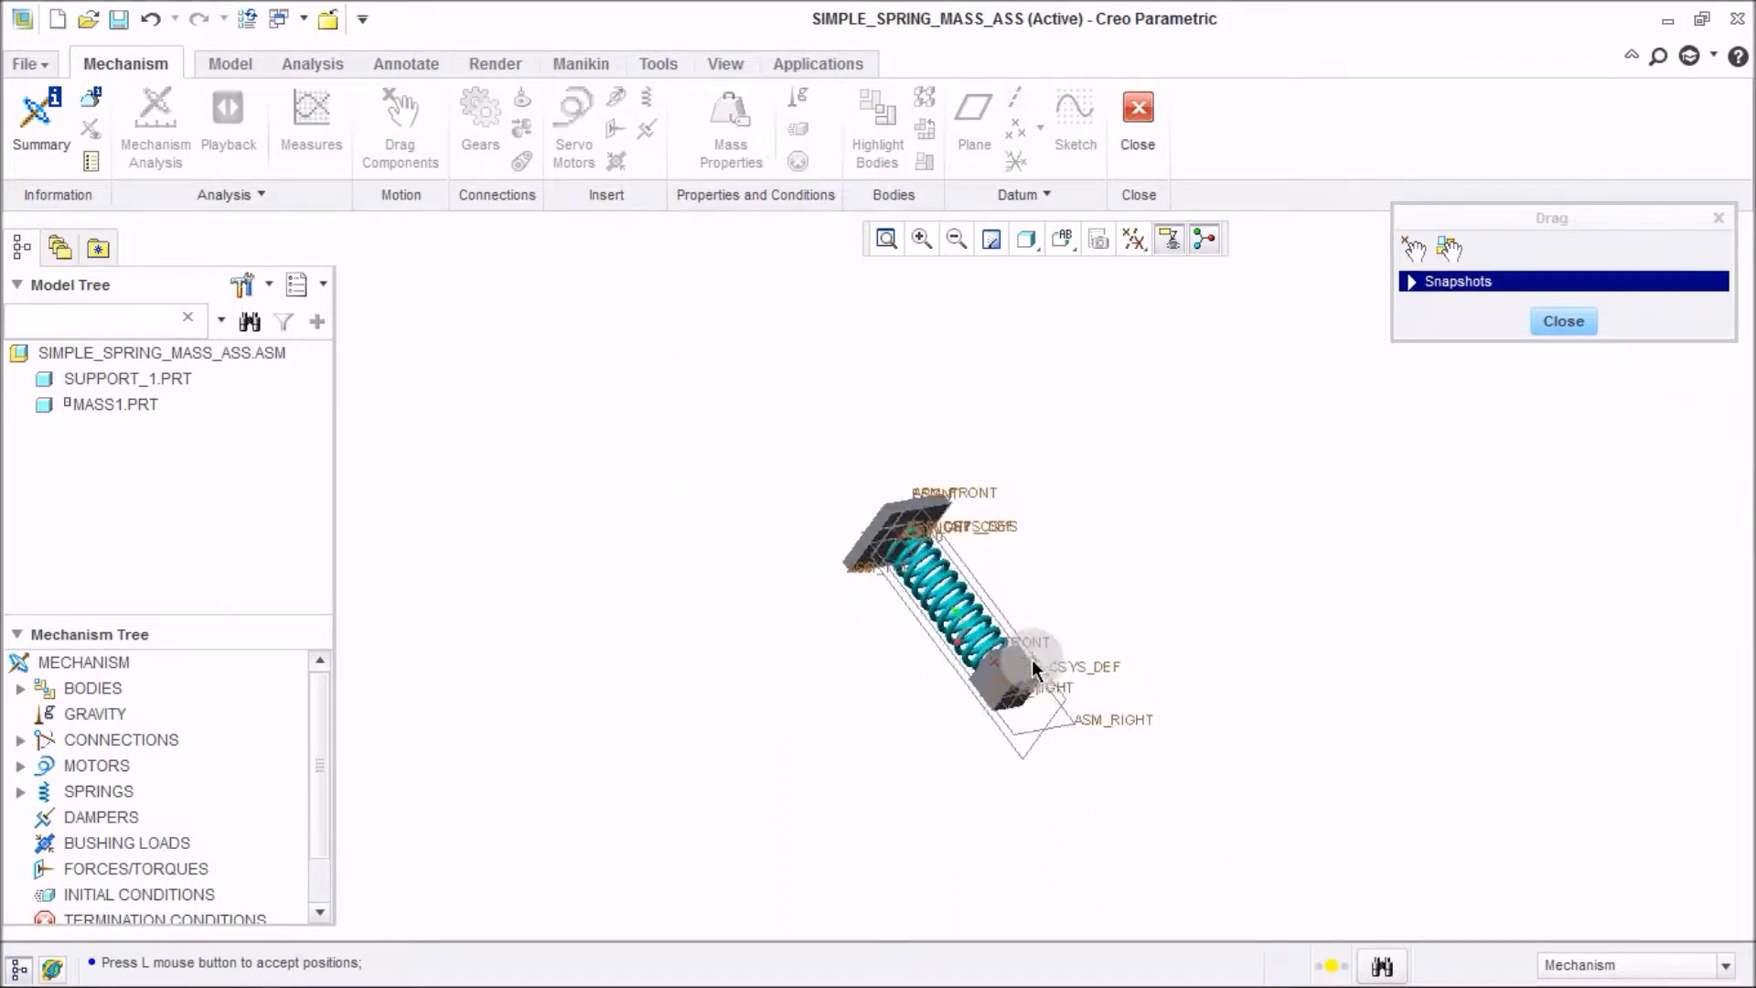
scroll(1033, 673, down, 5)
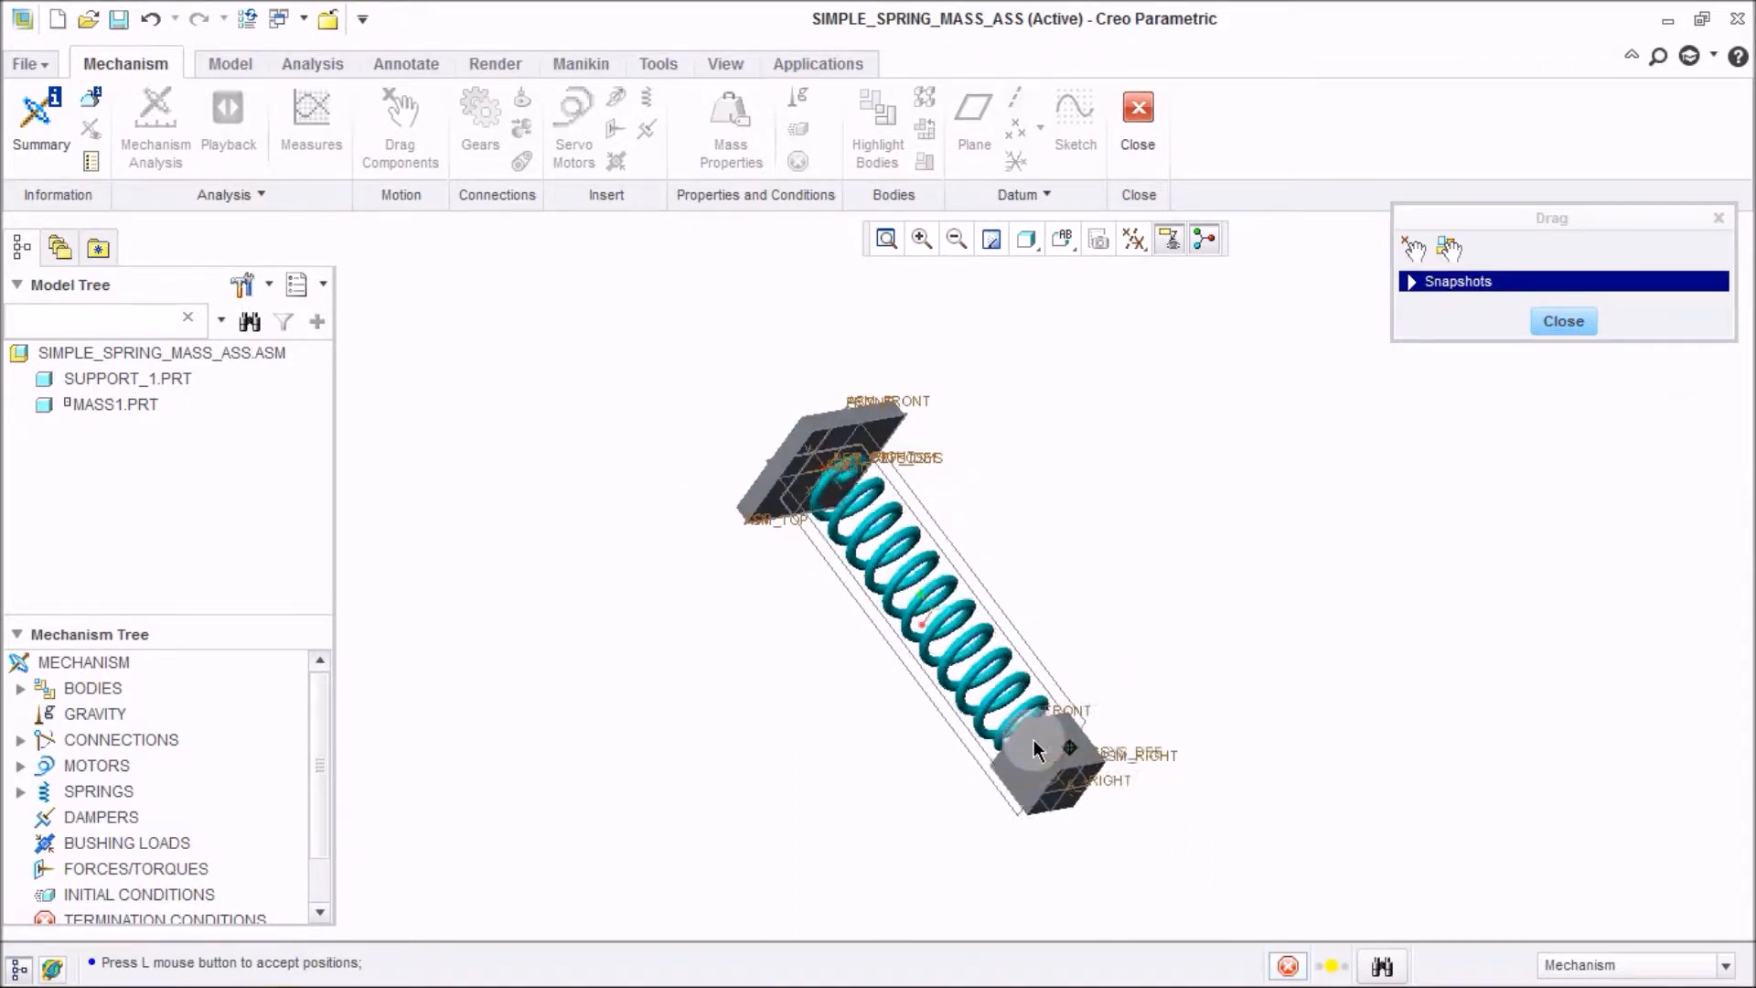
click(991, 679)
click(1552, 319)
click(1452, 503)
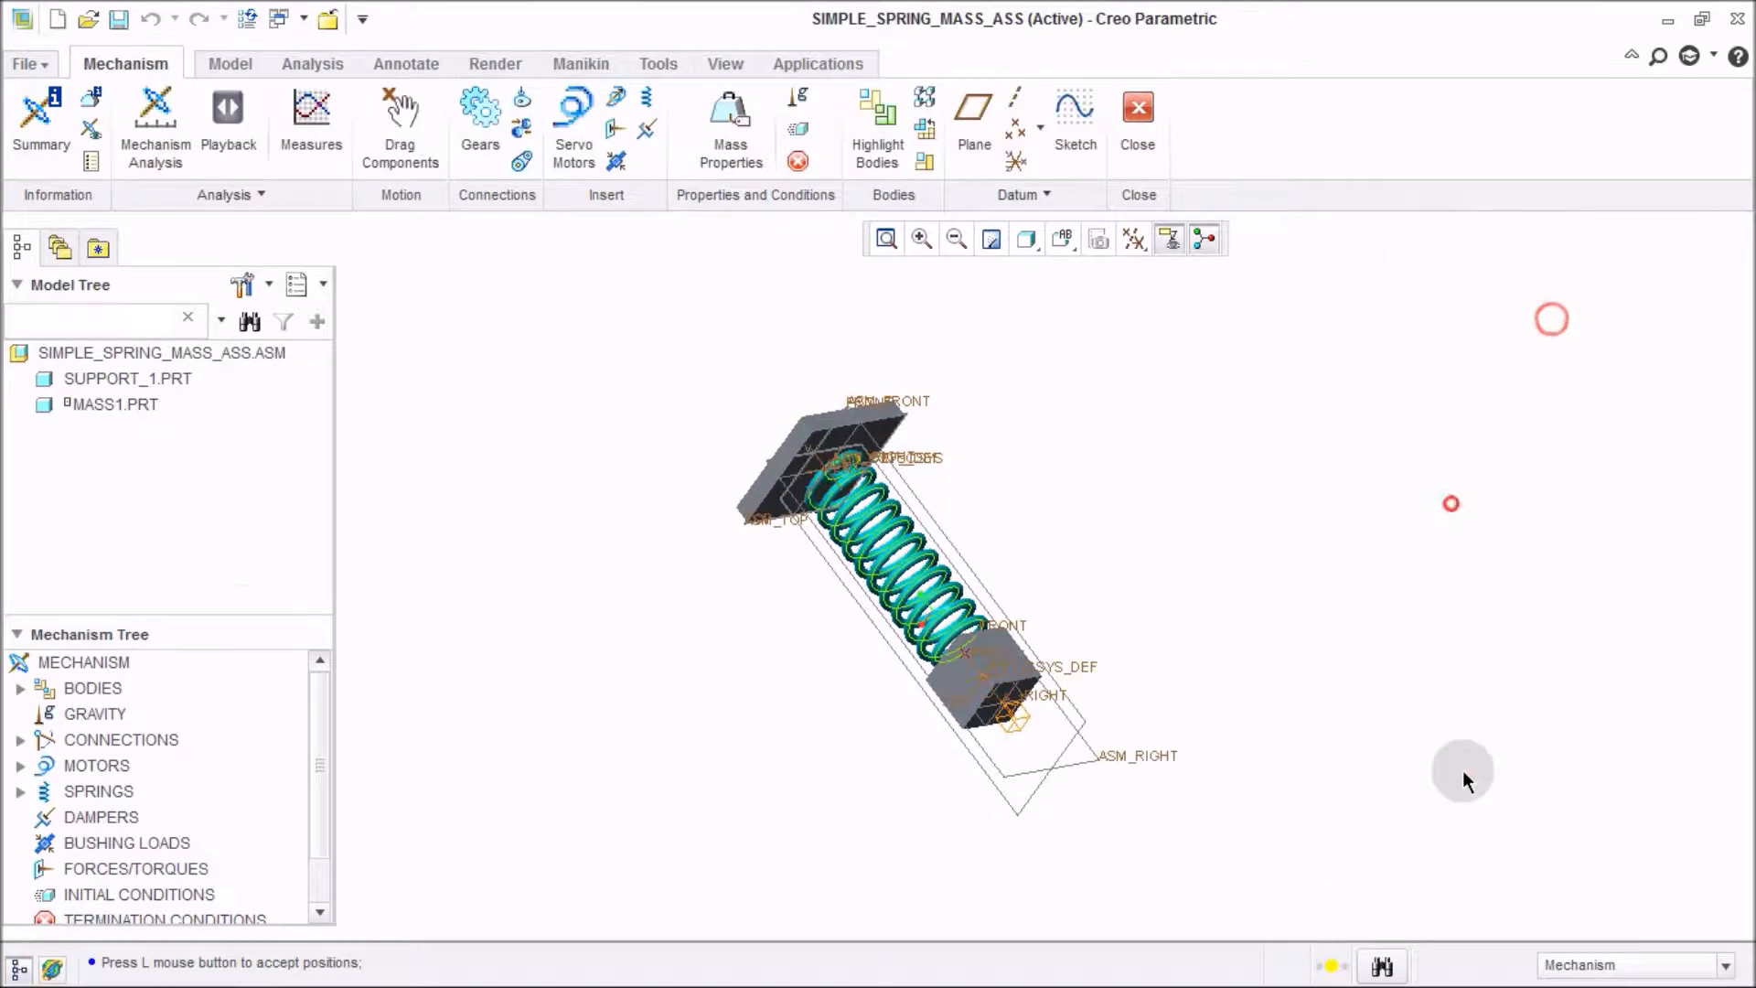
Regenerate the SIMPLE_SPRING_MASS_ASS assembly.
right_click(210, 354)
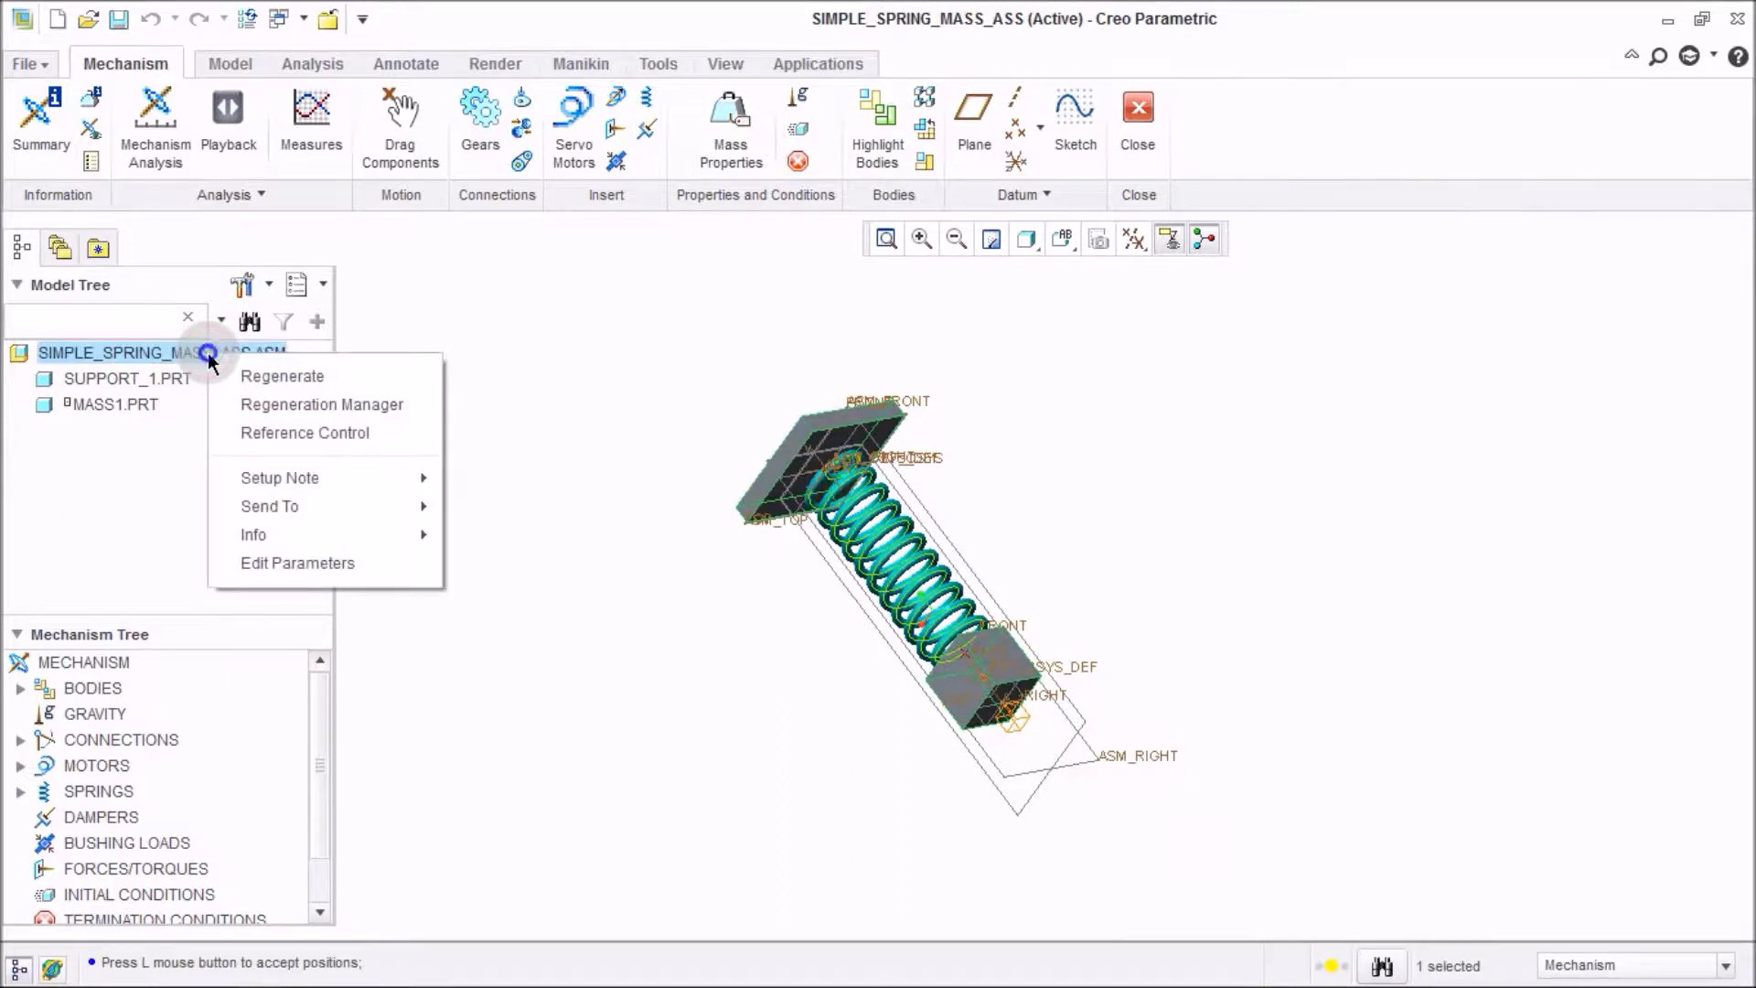
click(238, 377)
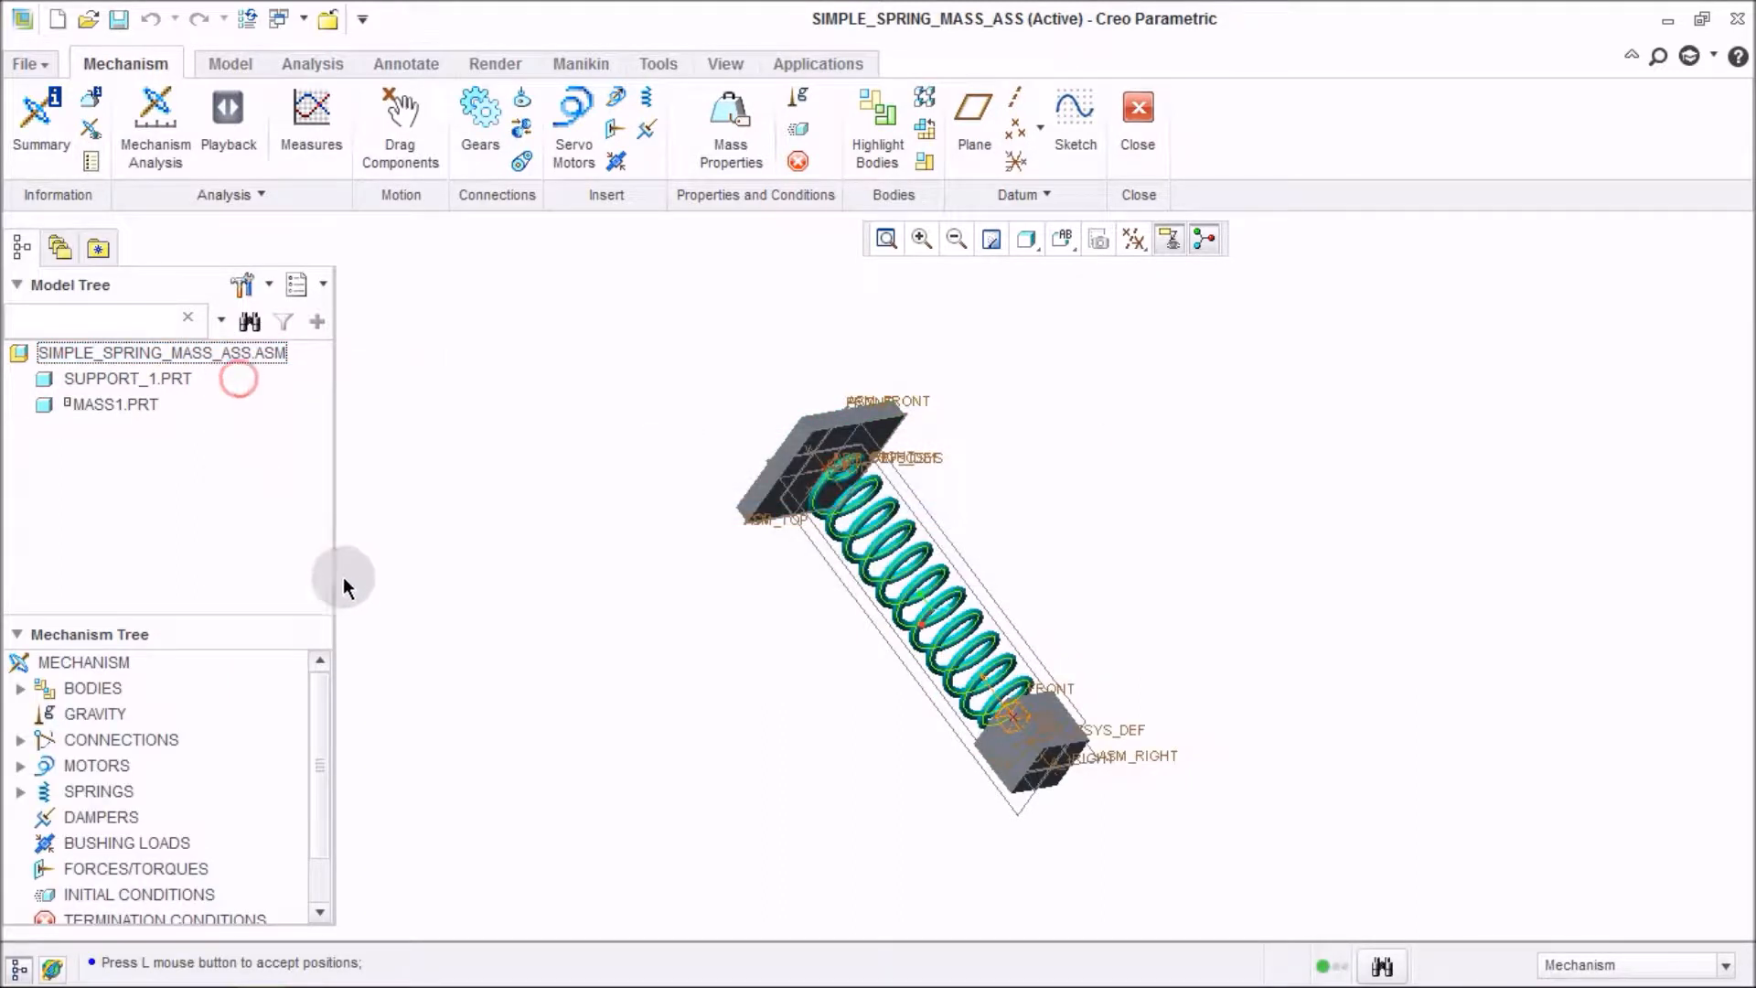
middle_drag(1137, 686, 1066, 614)
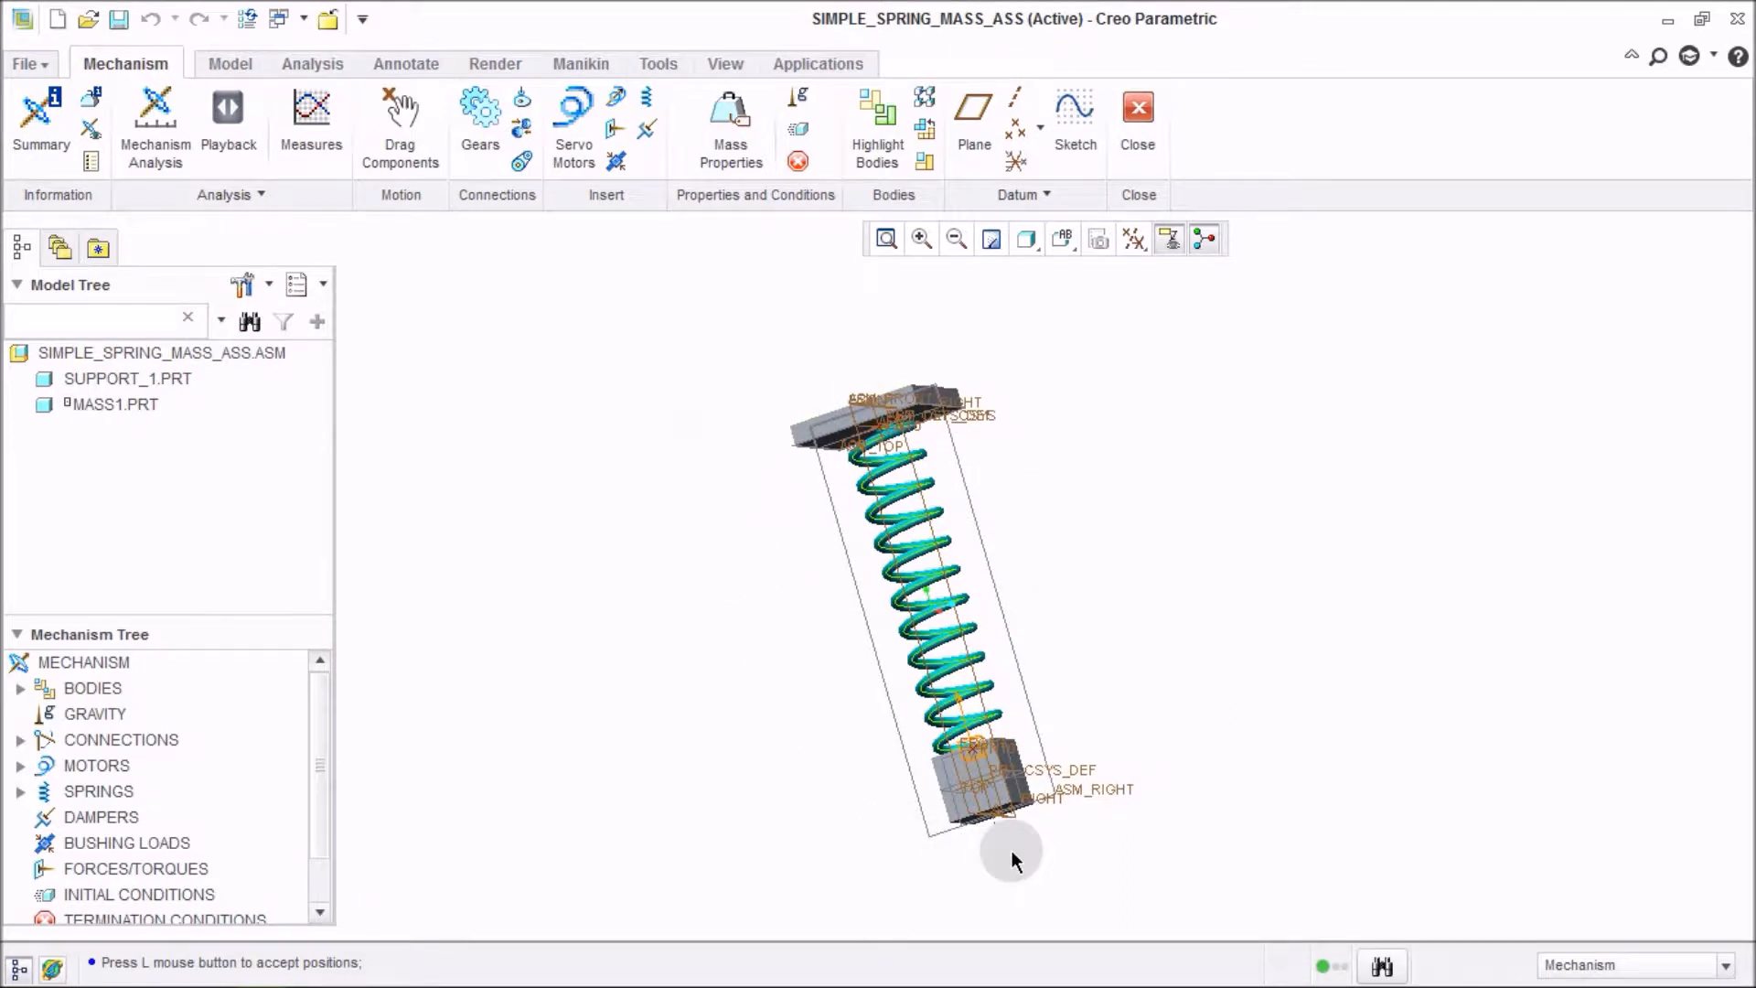
click(658, 459)
click(489, 336)
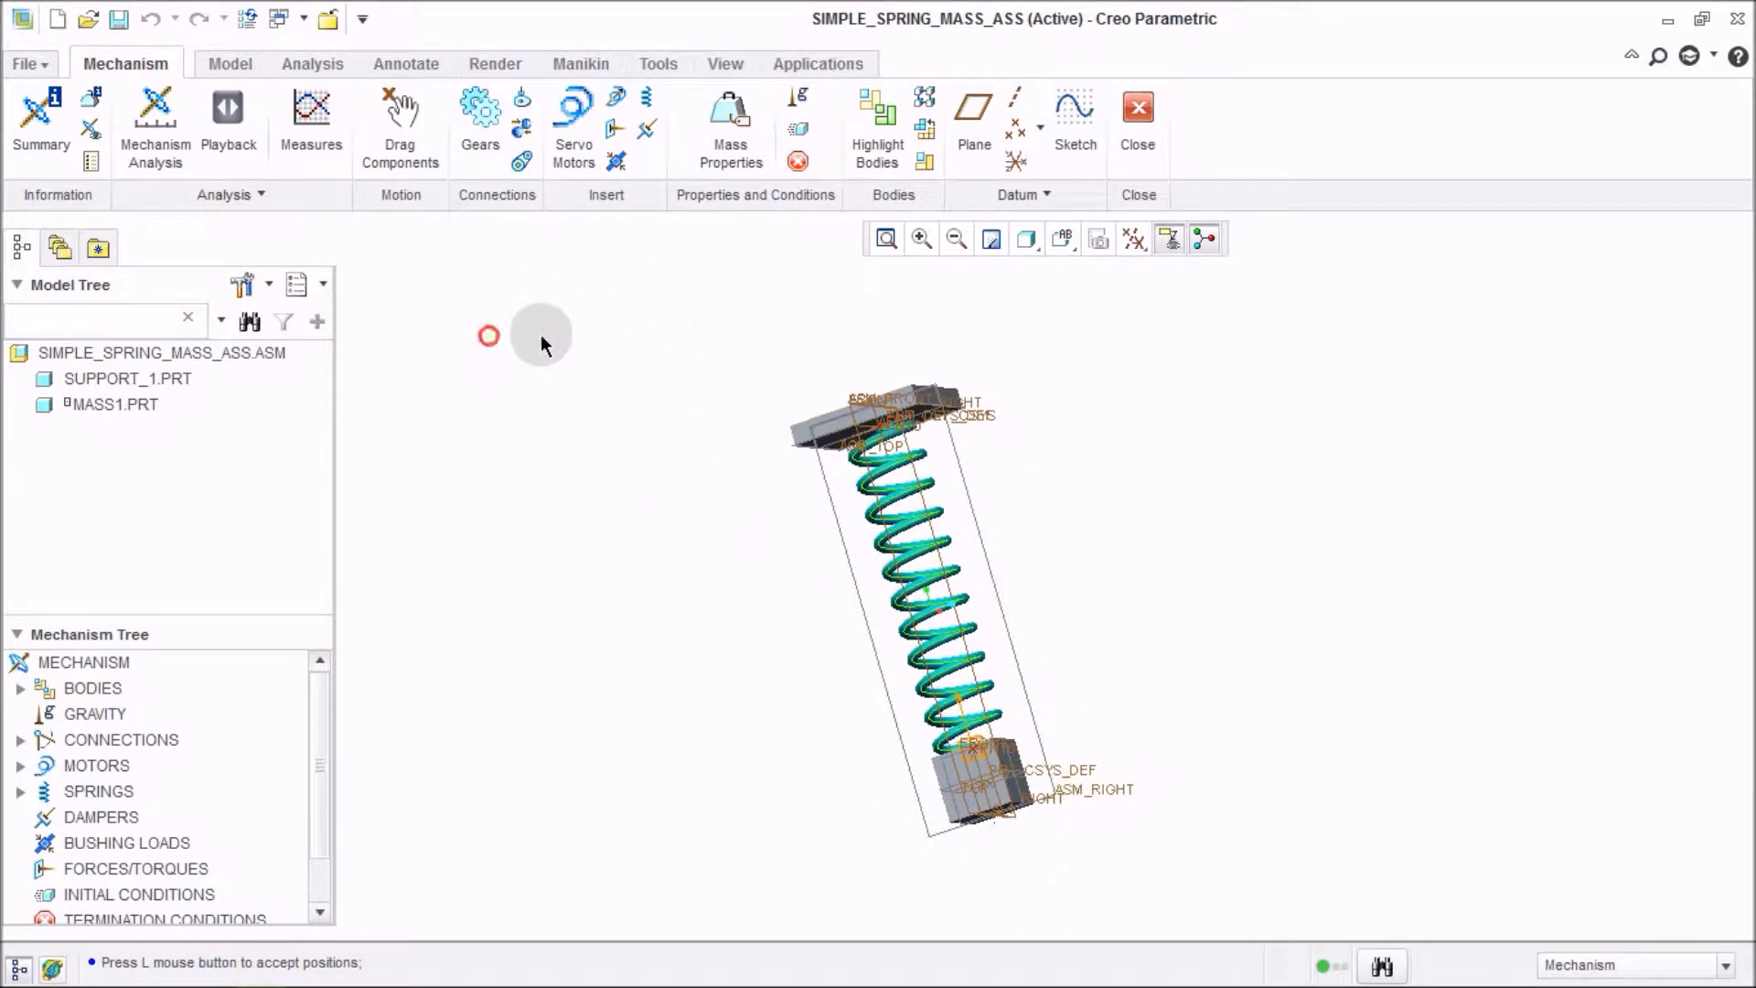
Define mass1's mass properties directly, setting its mass to 0.005 tonne, and apply.
click(732, 150)
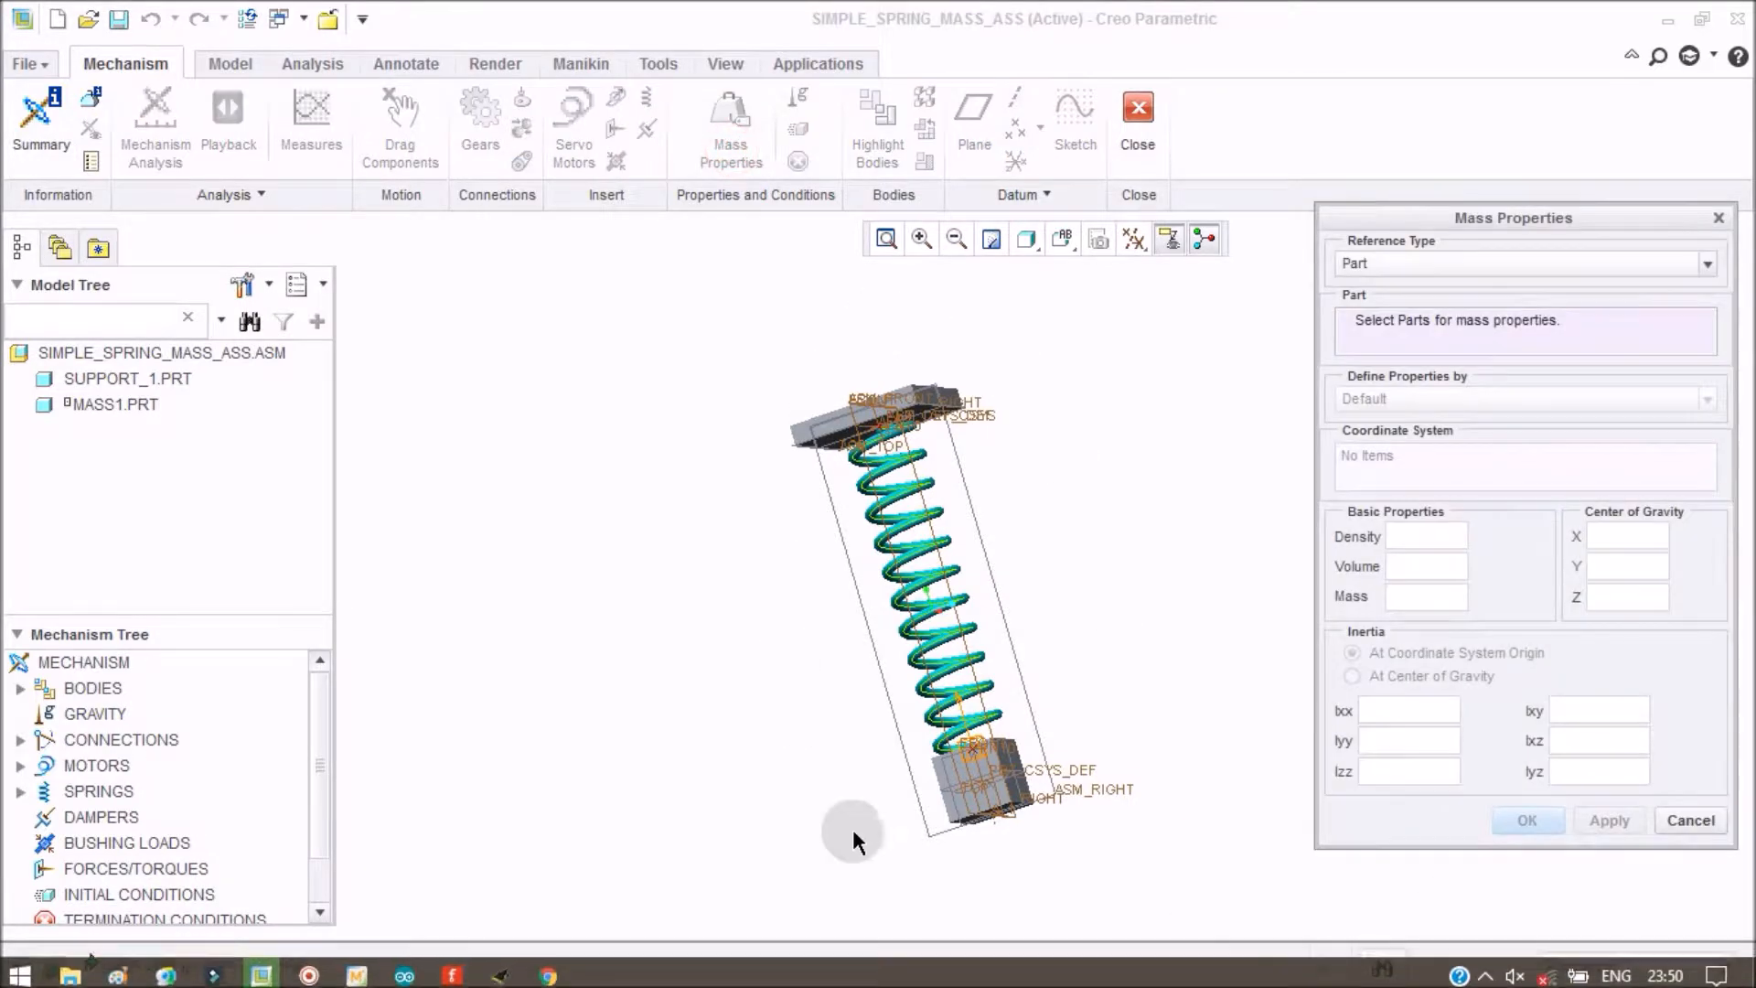
click(997, 810)
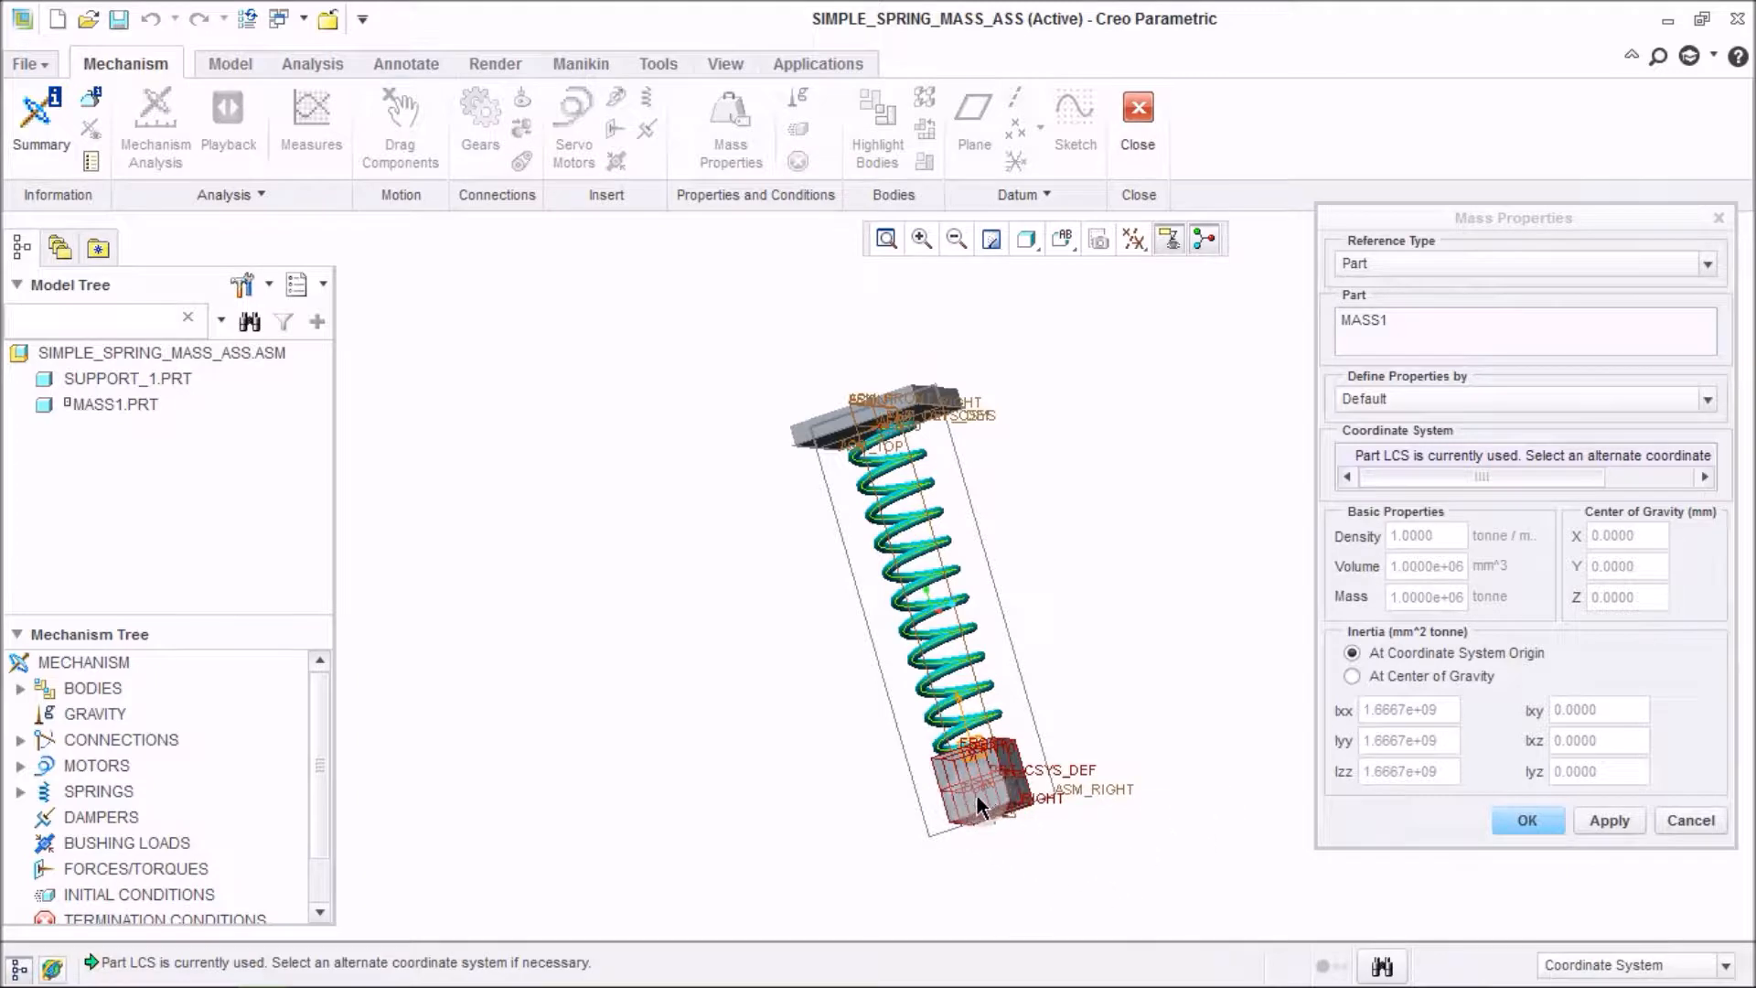
click(1386, 400)
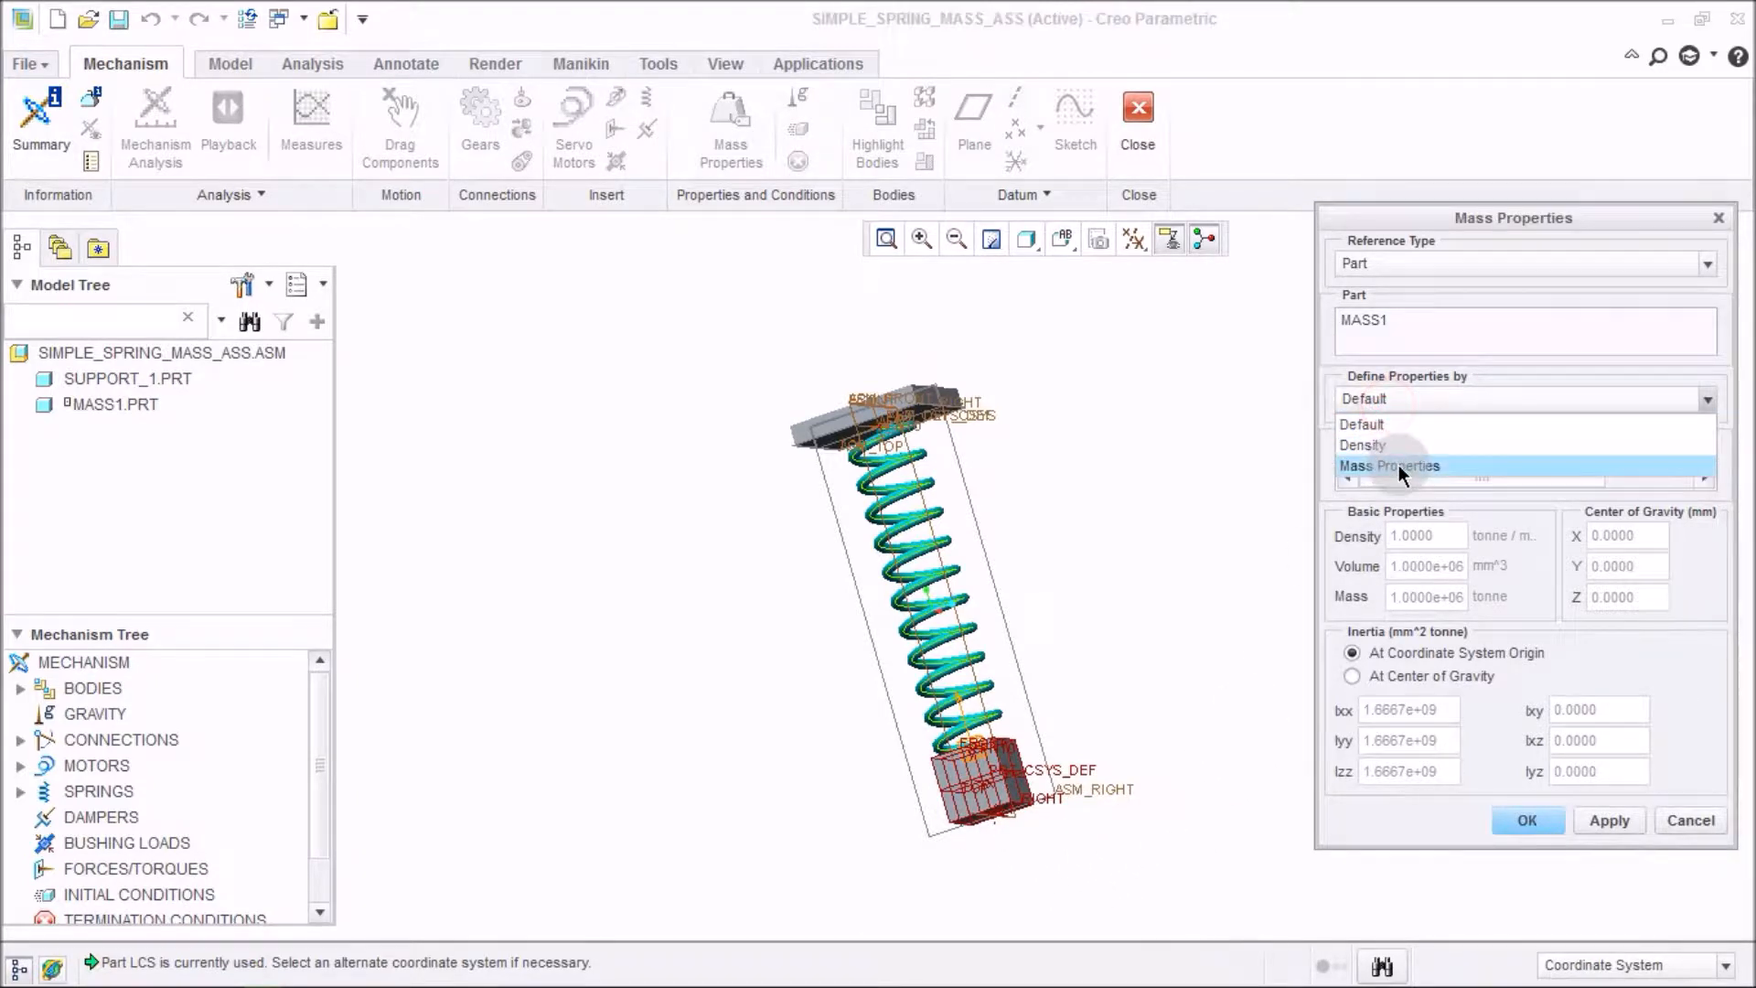
click(1397, 464)
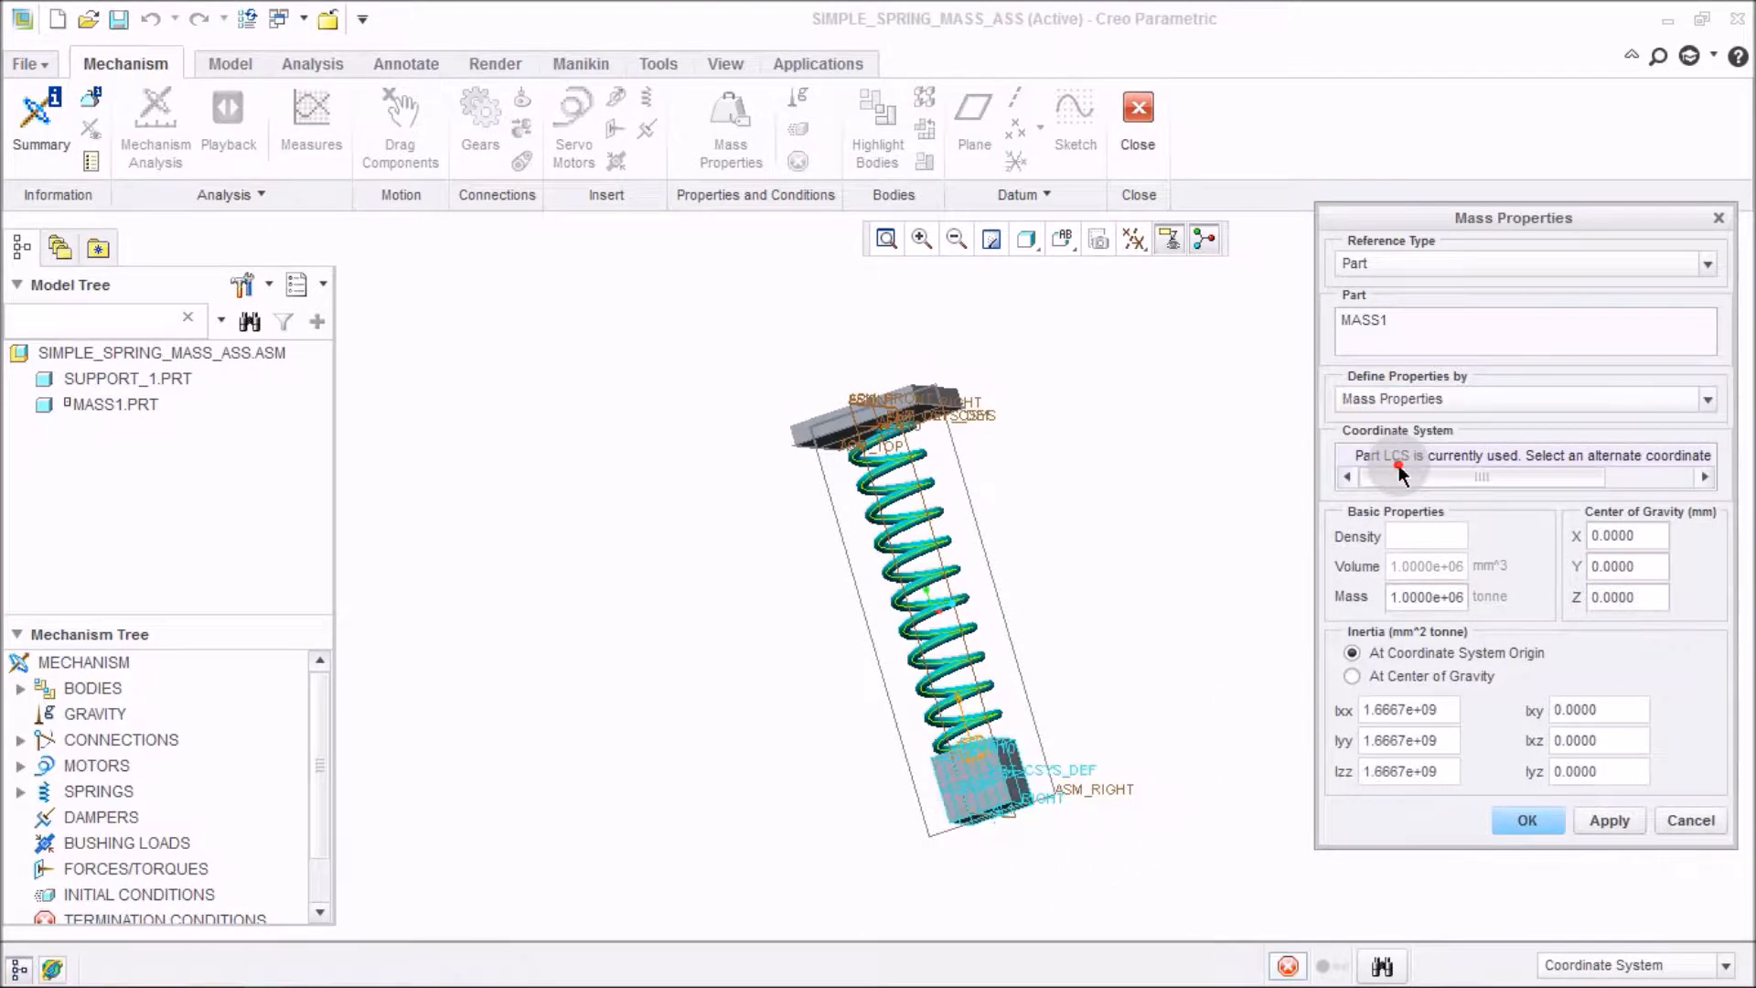
click(1425, 597)
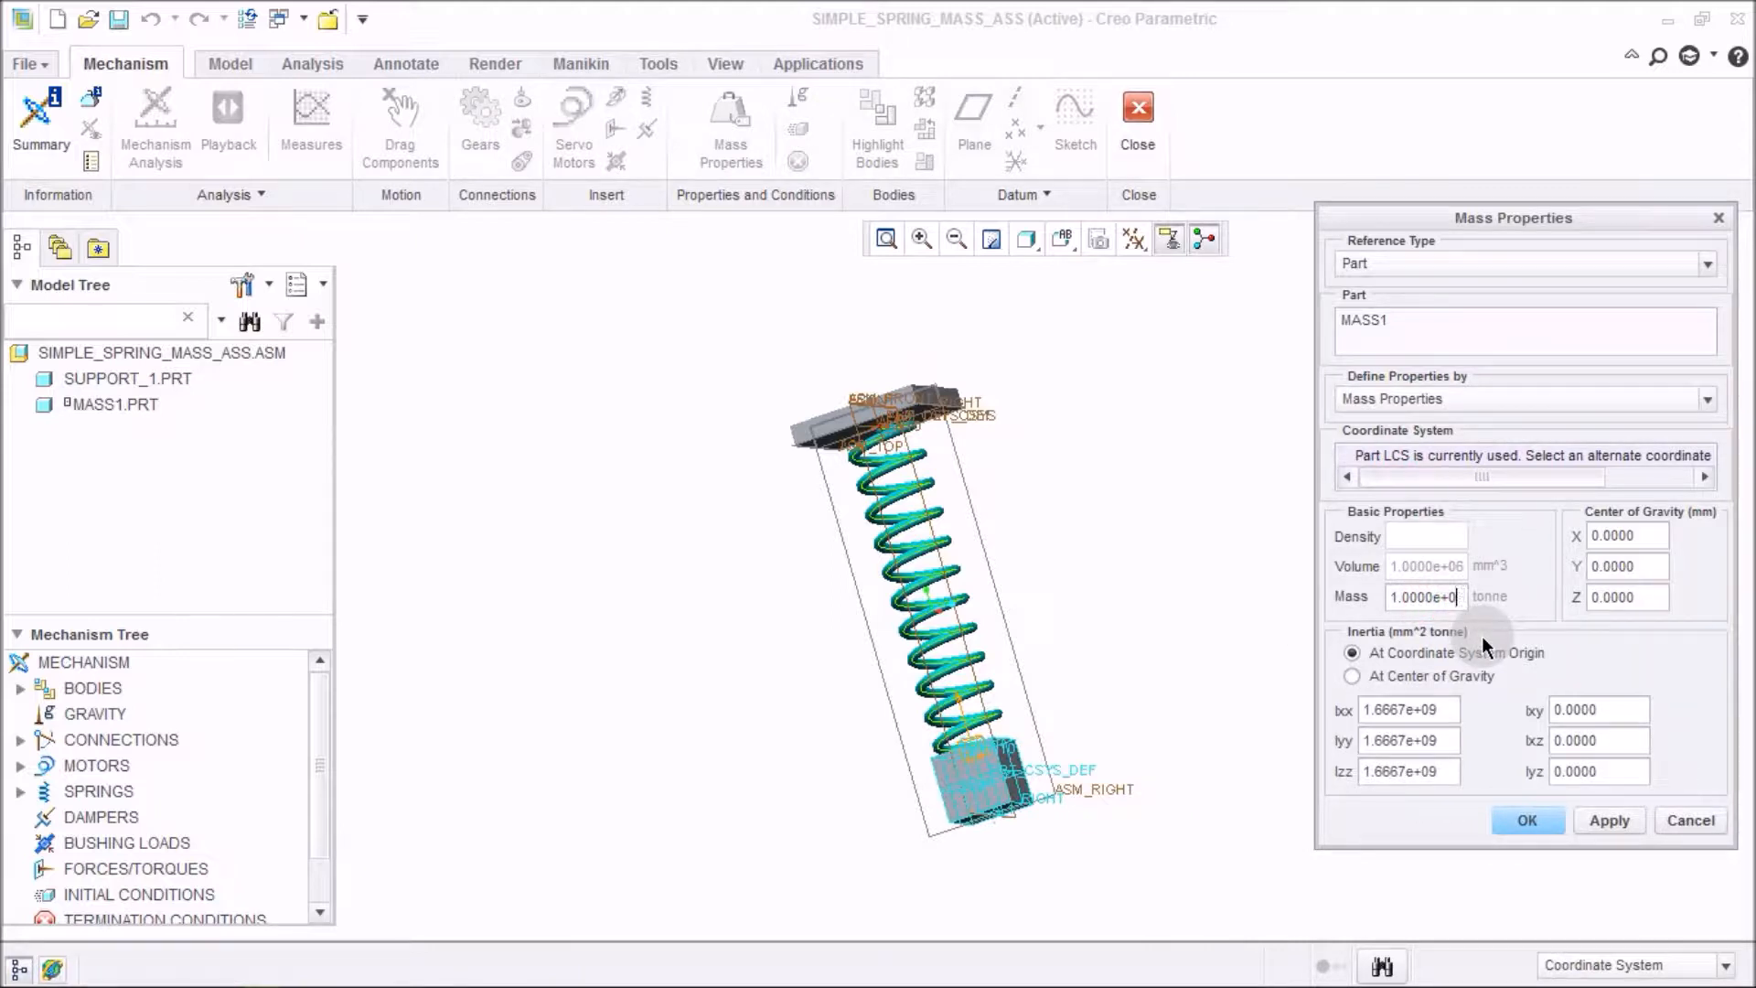
key(BackSpace)
key(BackSpace)
key(BackSpace)
key(BackSpace)
key(BackSpace)
key(BackSpace)
key(BackSpace)
key(BackSpace)
key(BackSpace)
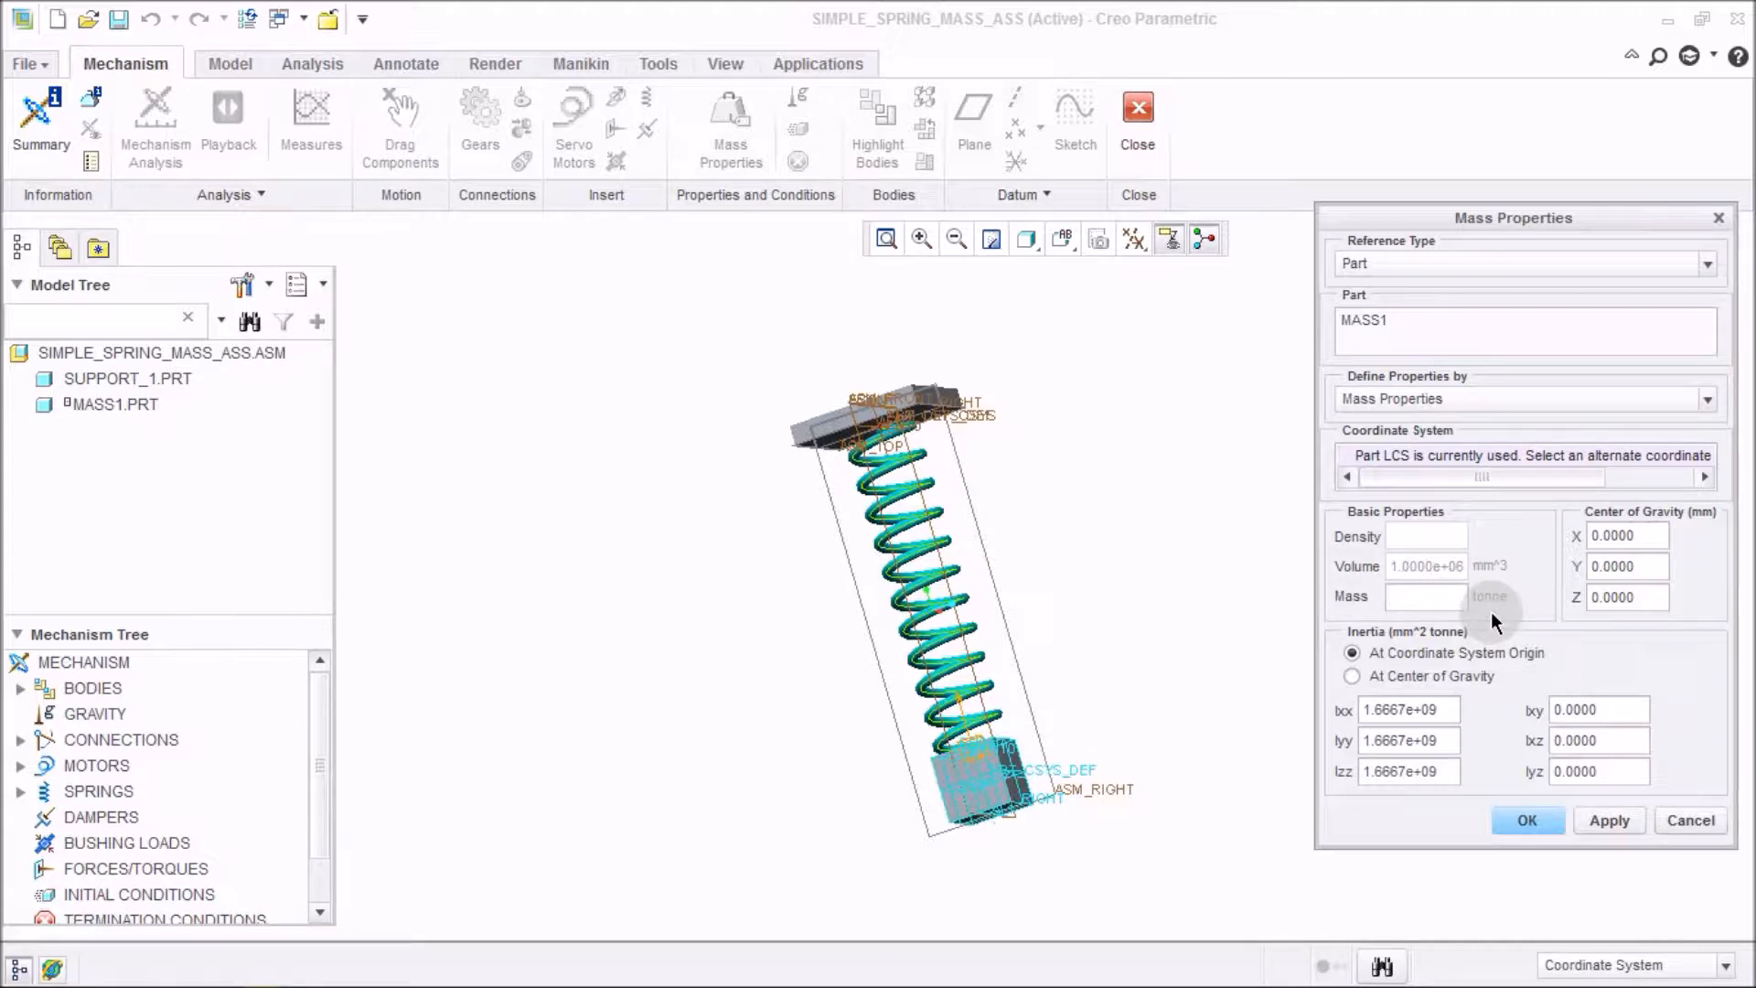
text(5)
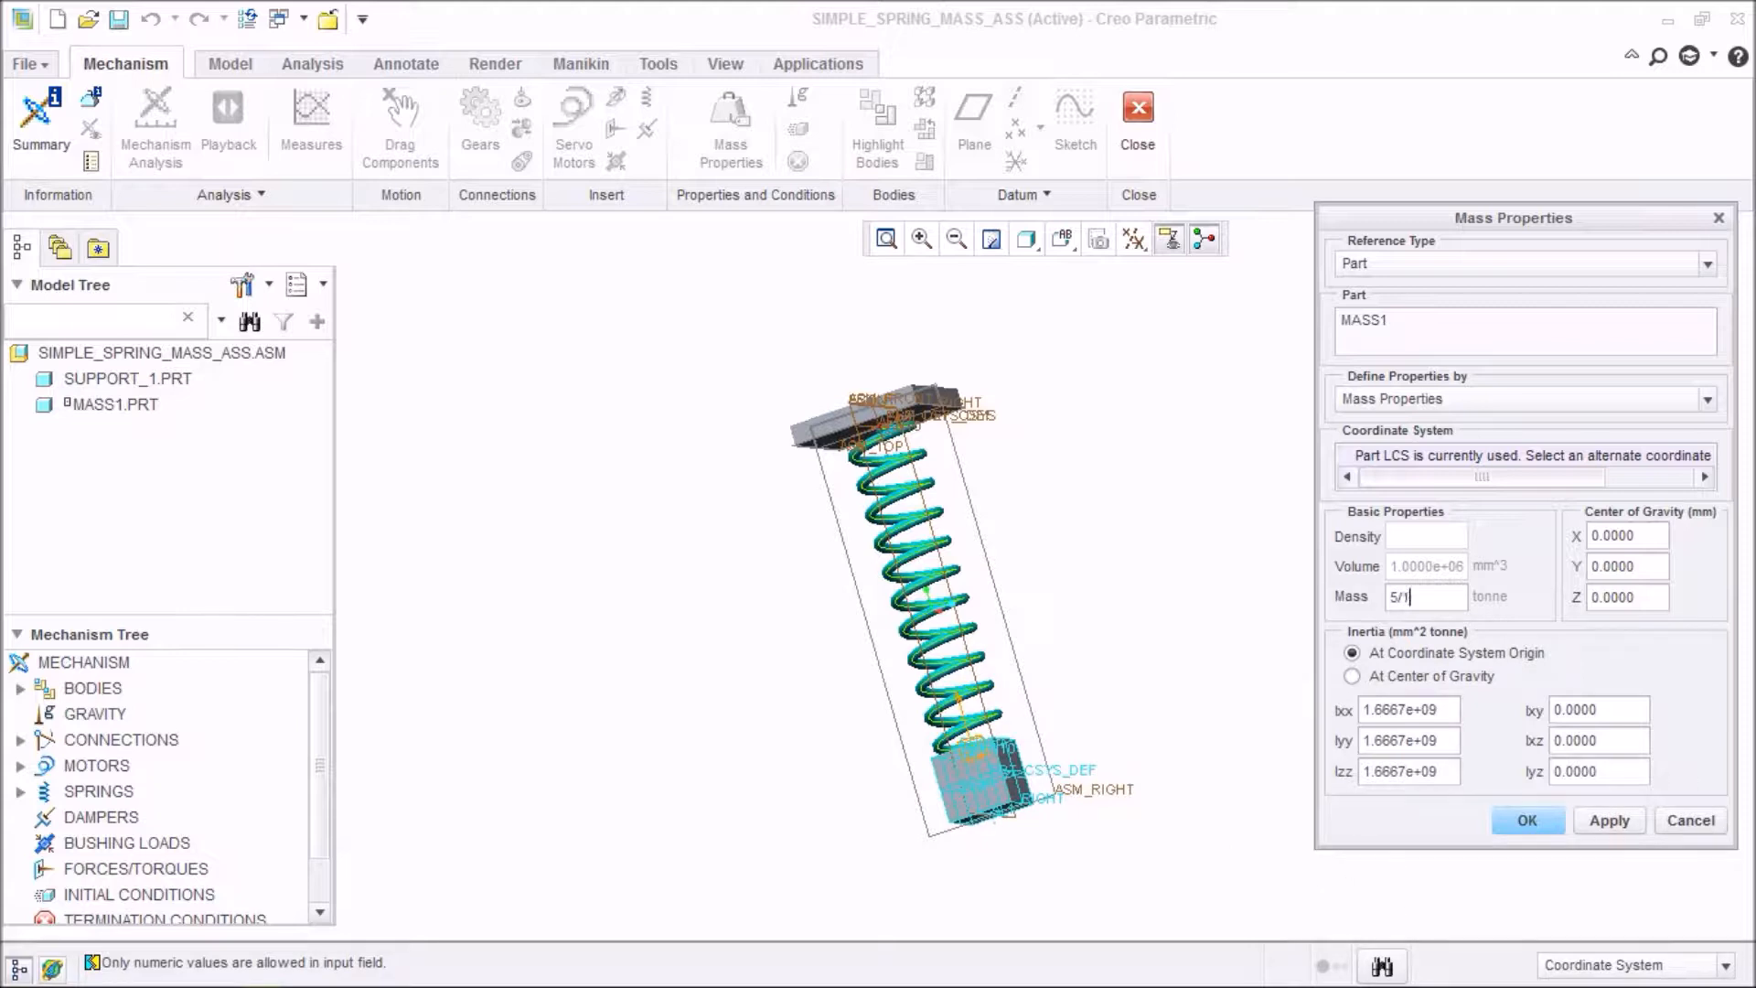
click(1610, 821)
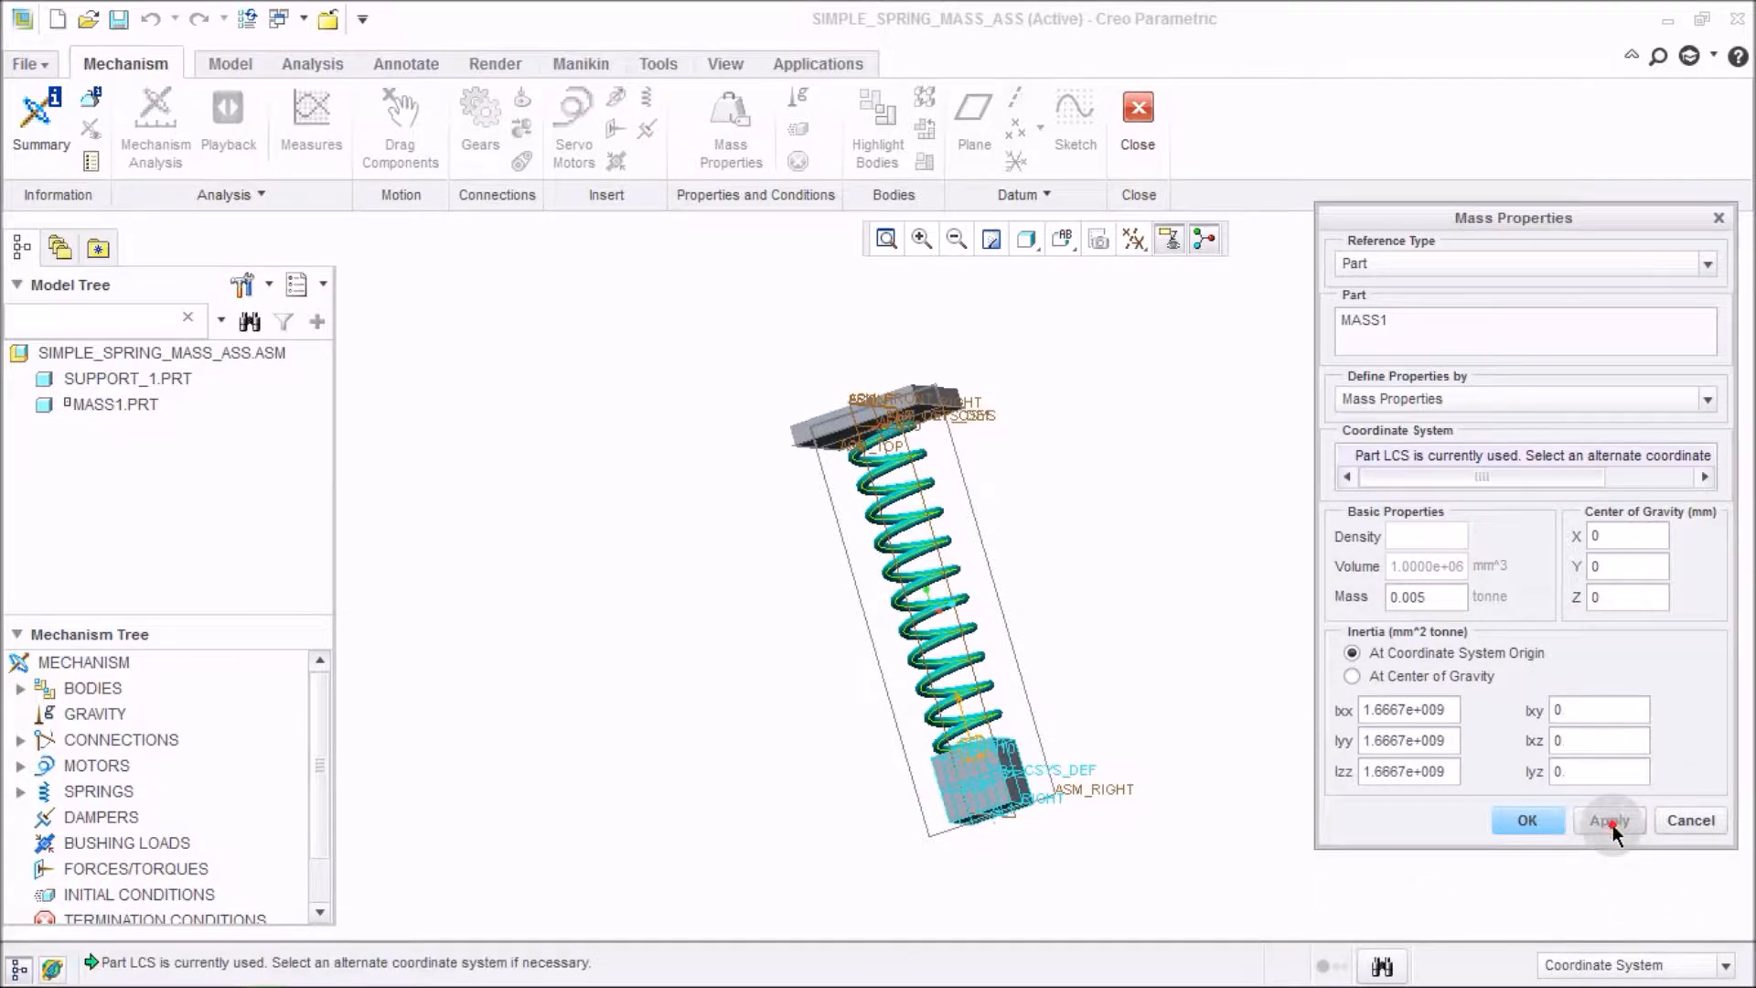
Close the mass properties, then define a Static mechanism analysis with gravity enabled and run it.
click(1535, 828)
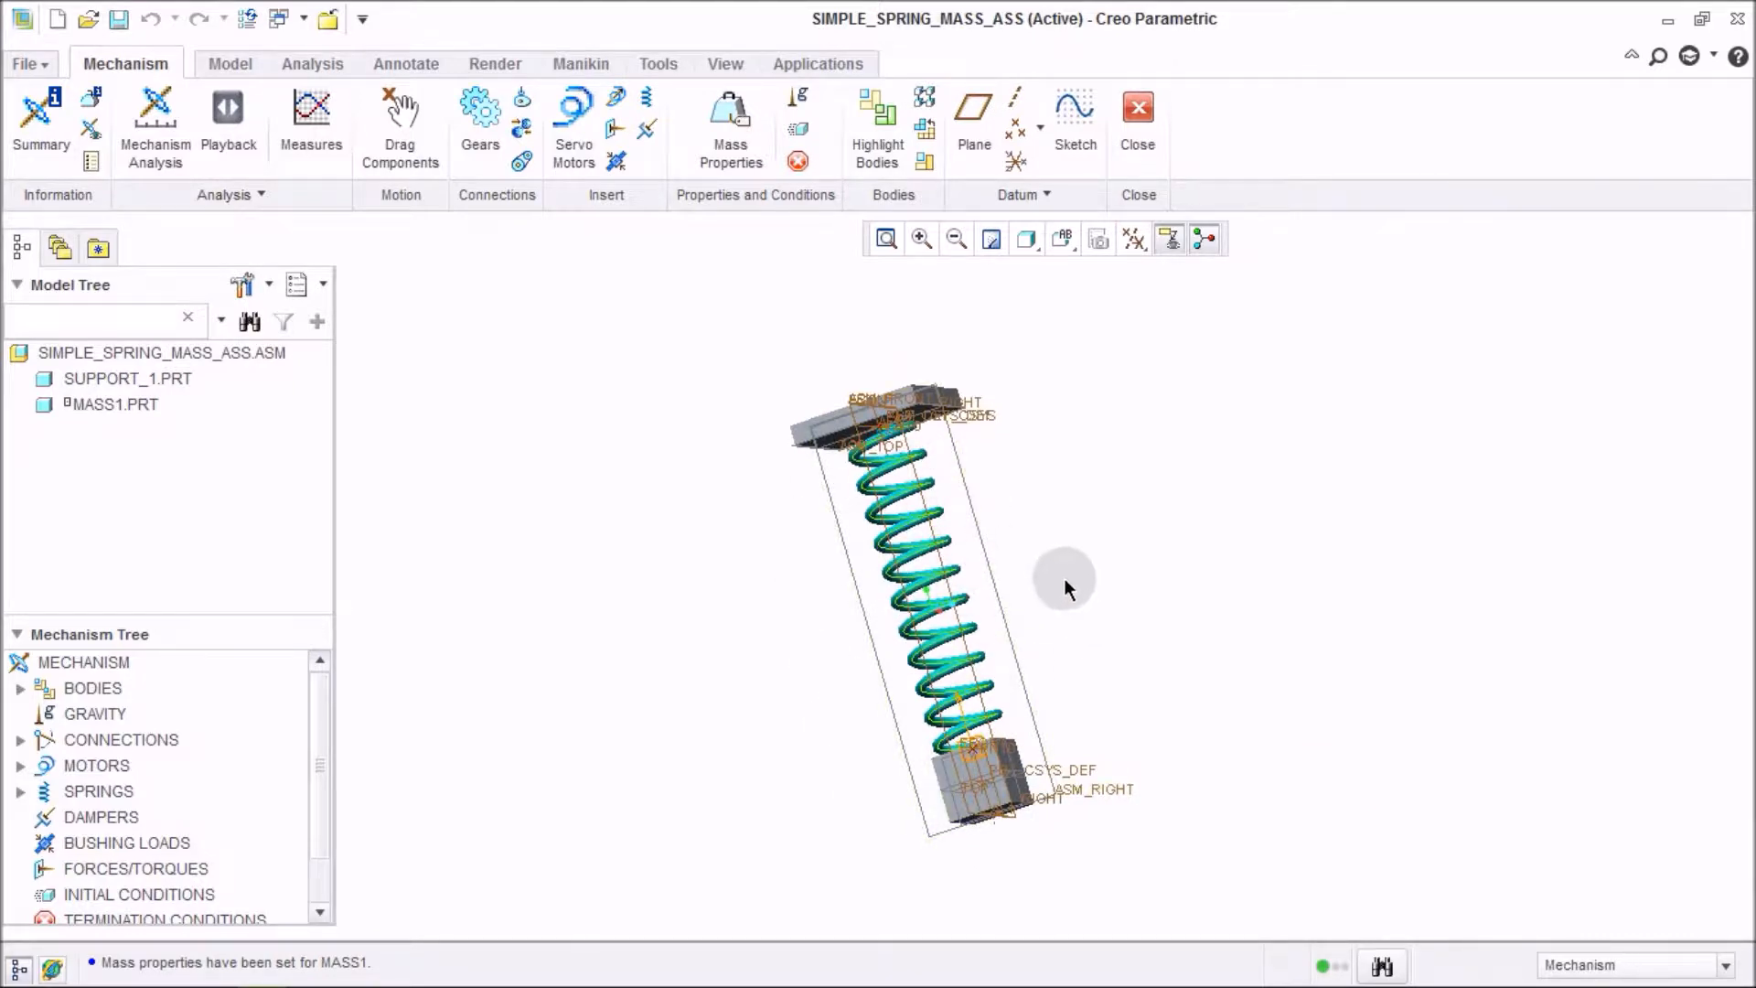
mouse_move(1059, 578)
middle_down()
mouse_move(1085, 616)
mouse_move(1231, 604)
middle_up()
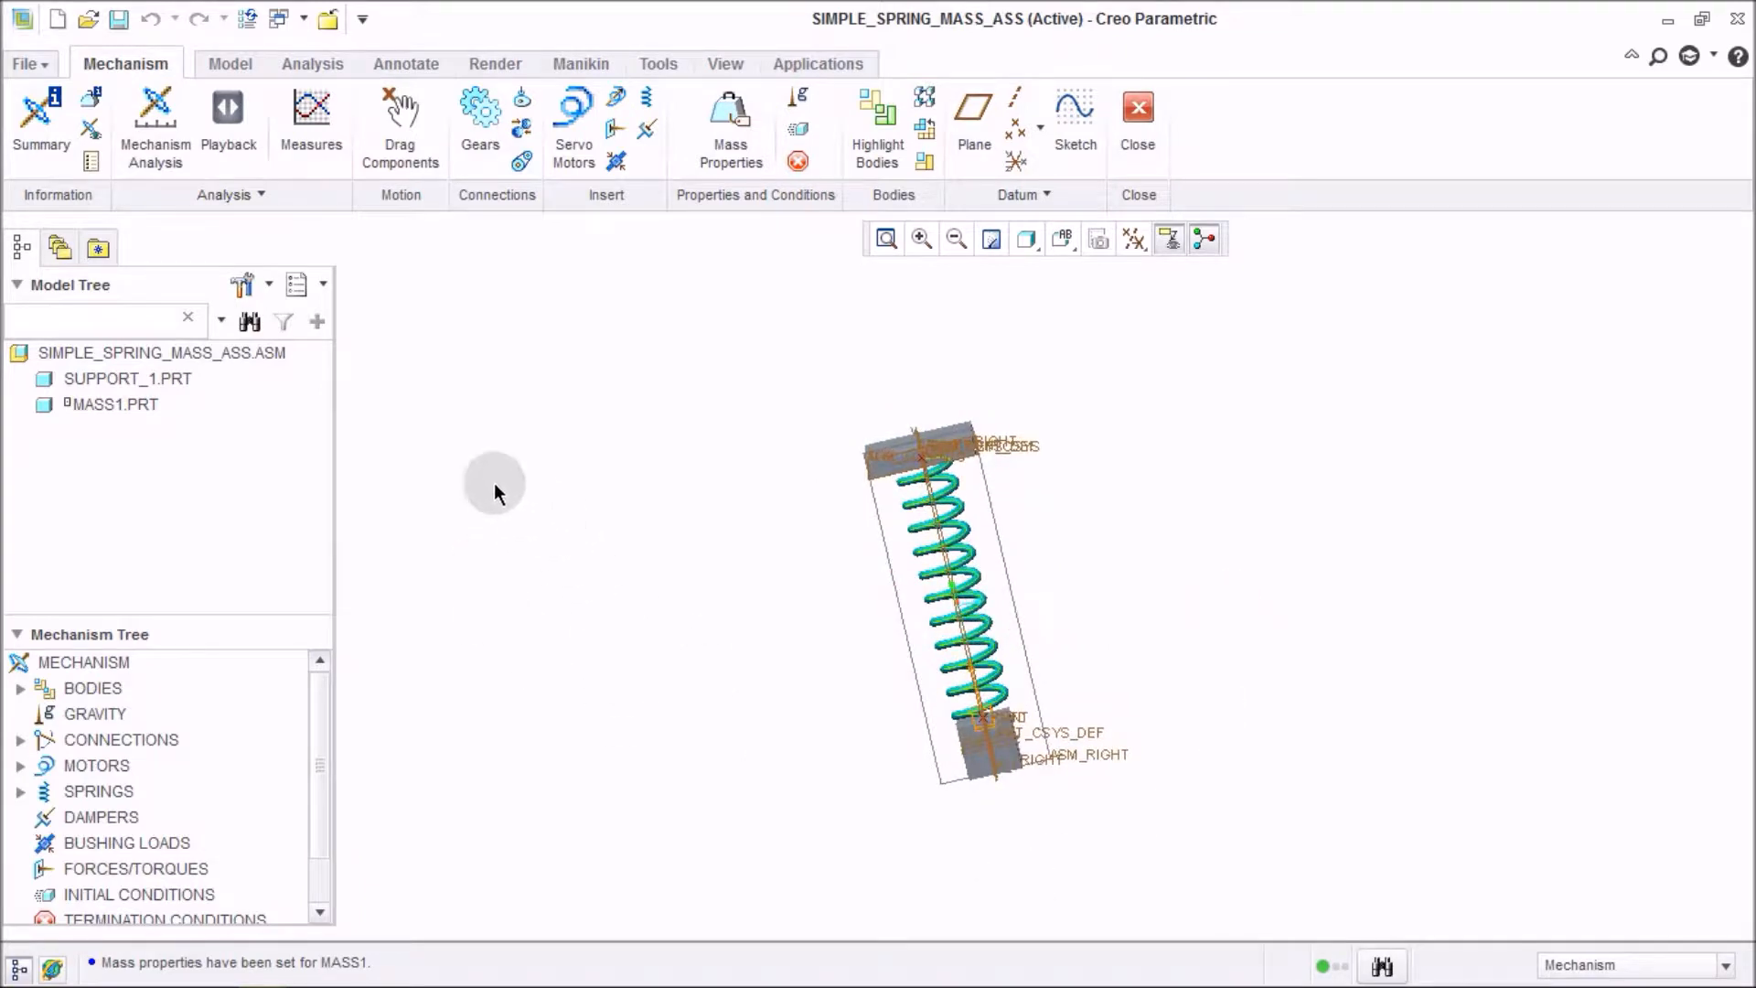
click(156, 128)
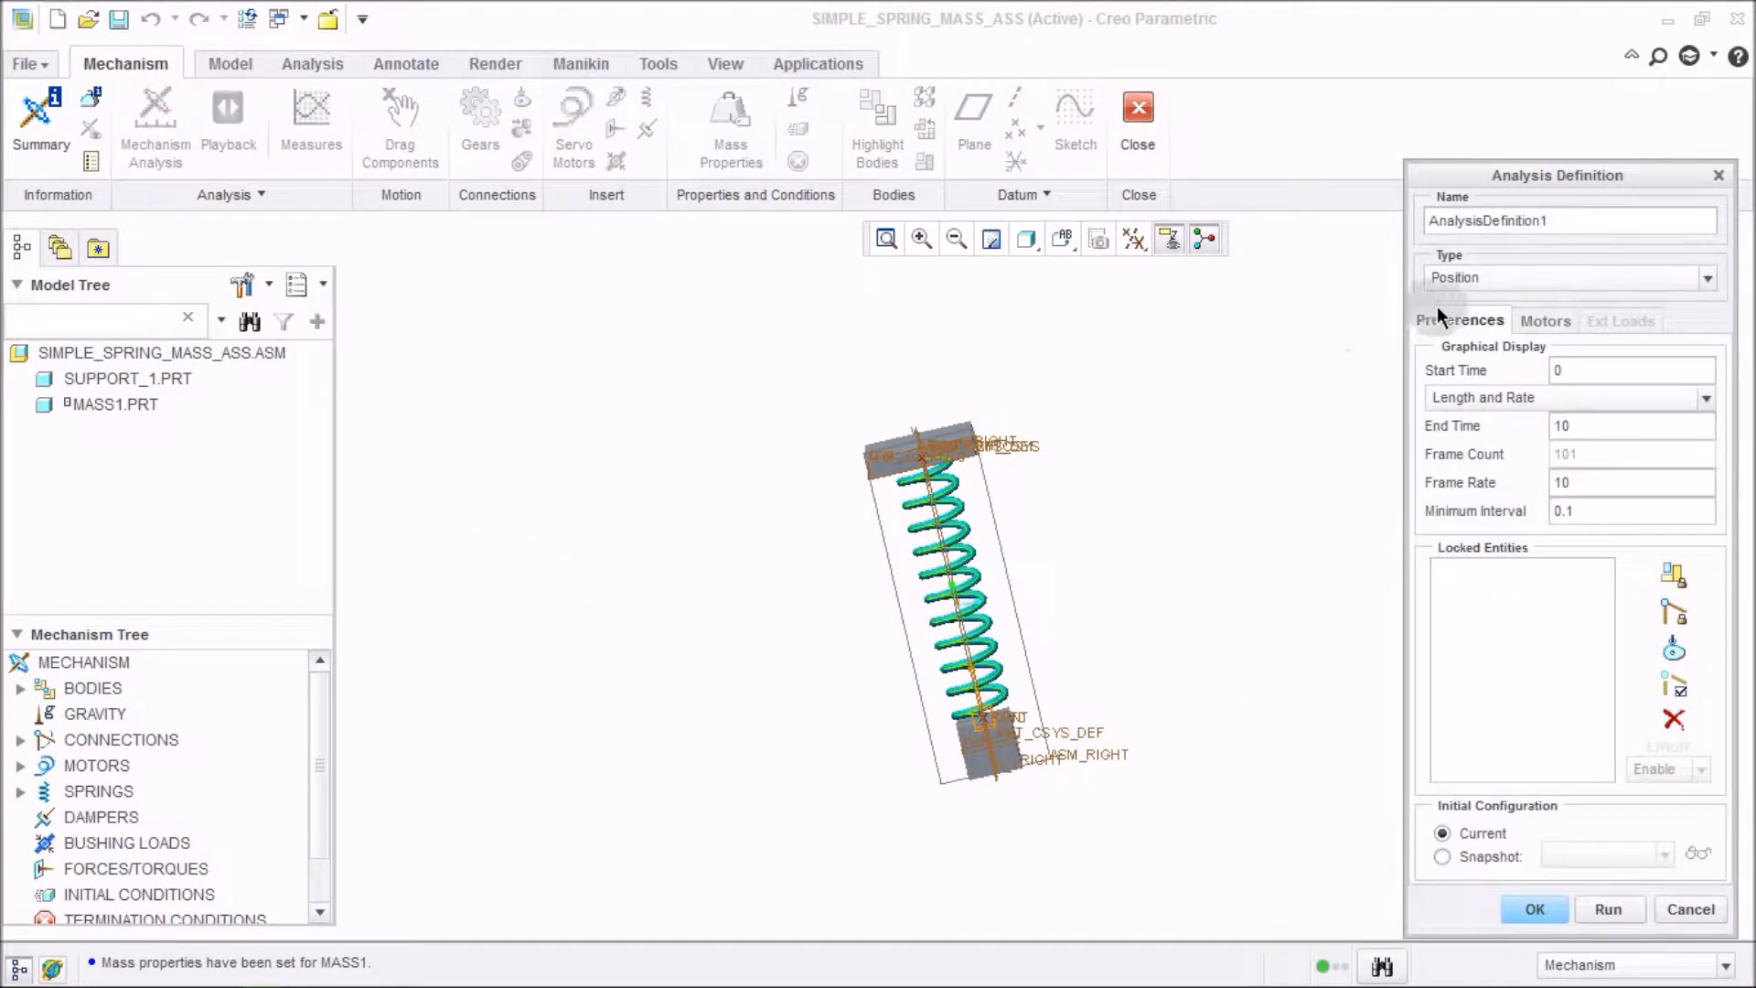
click(1463, 278)
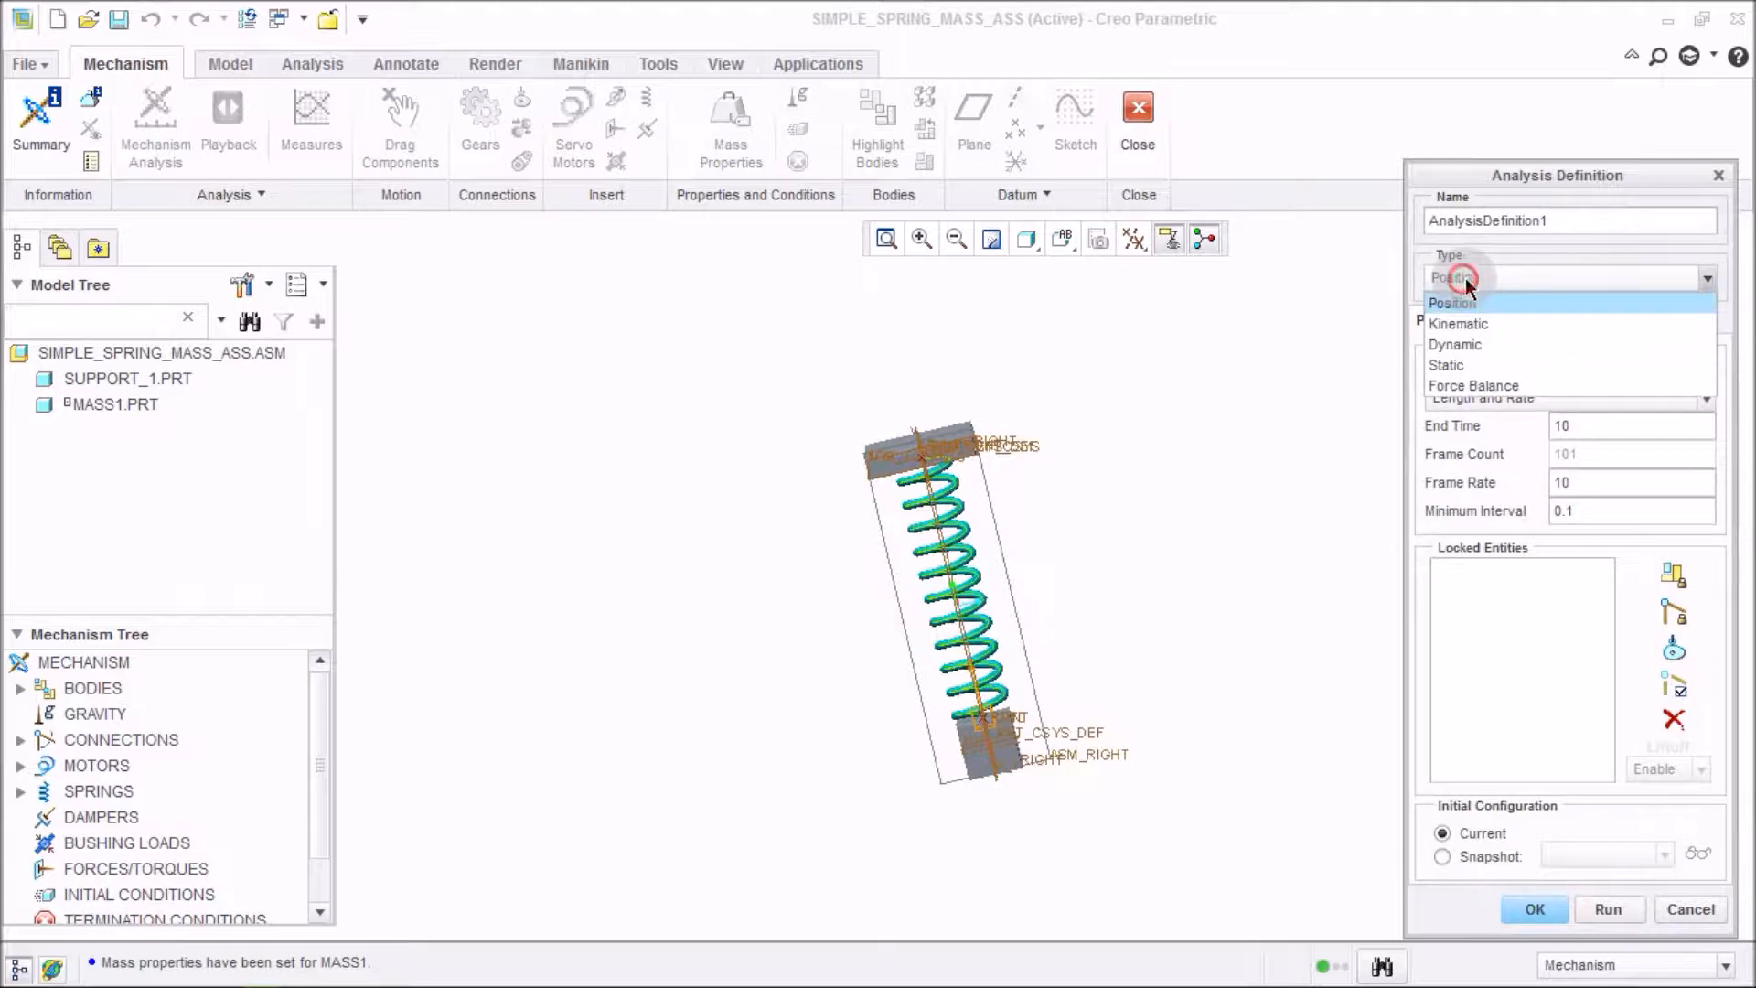
click(1506, 359)
click(1617, 365)
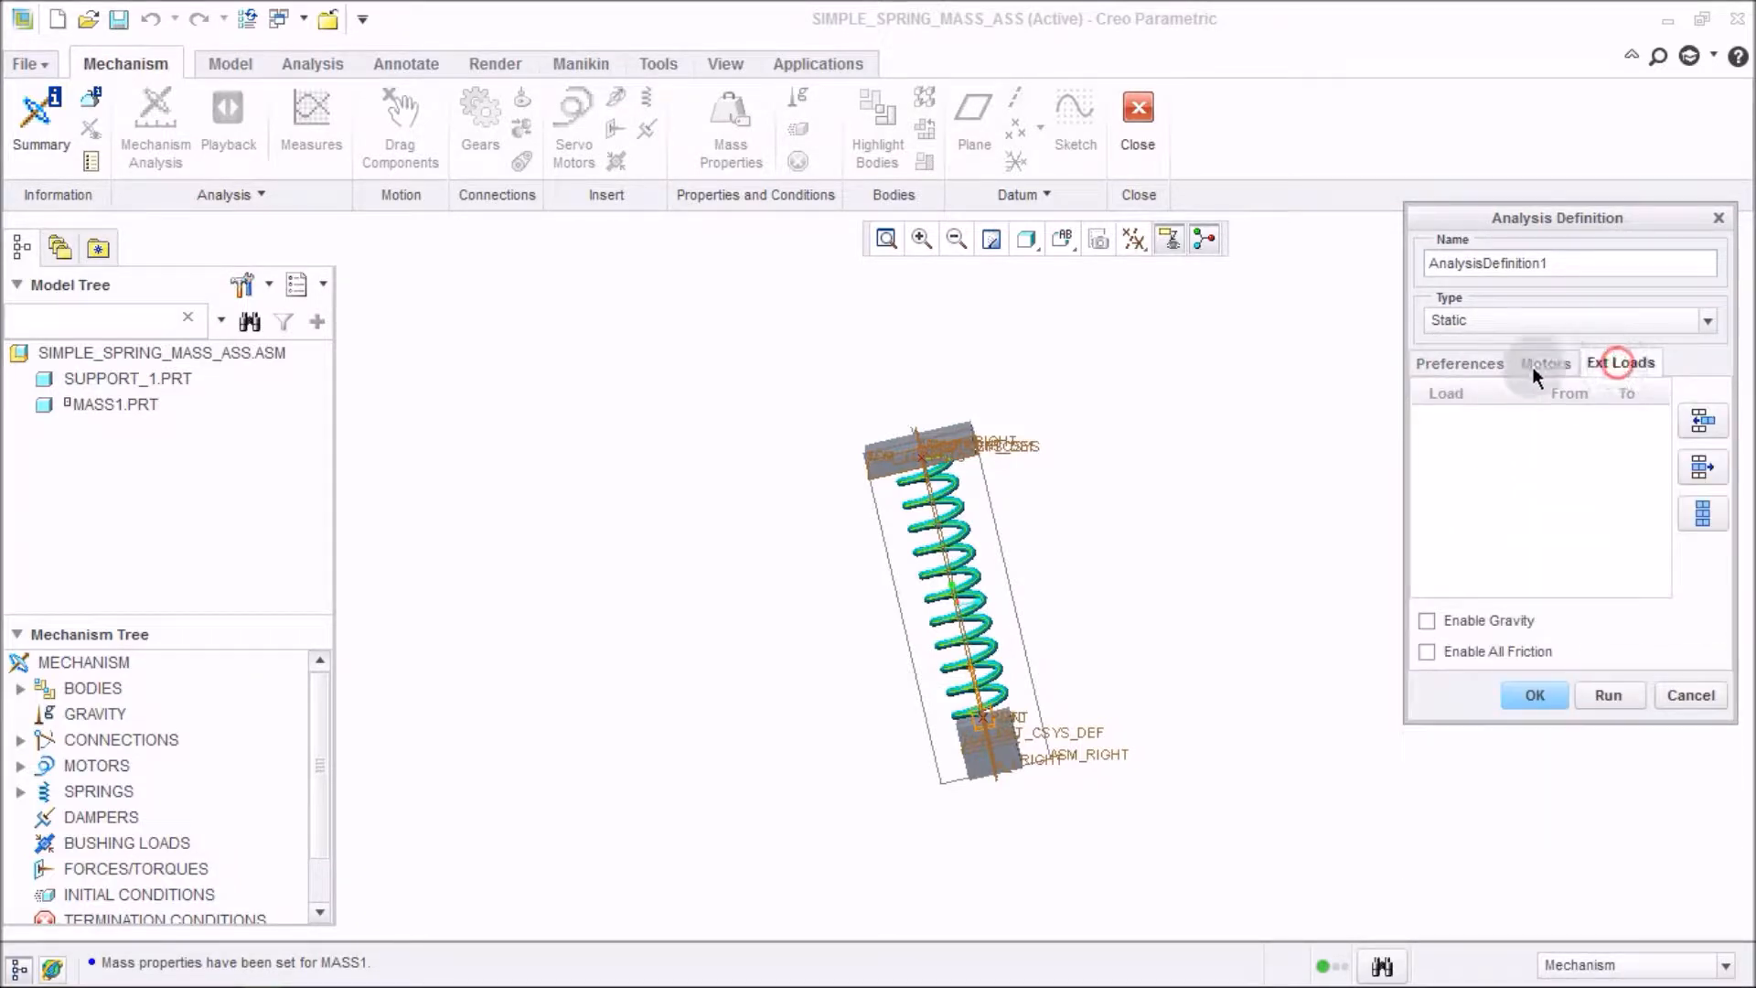
click(1487, 623)
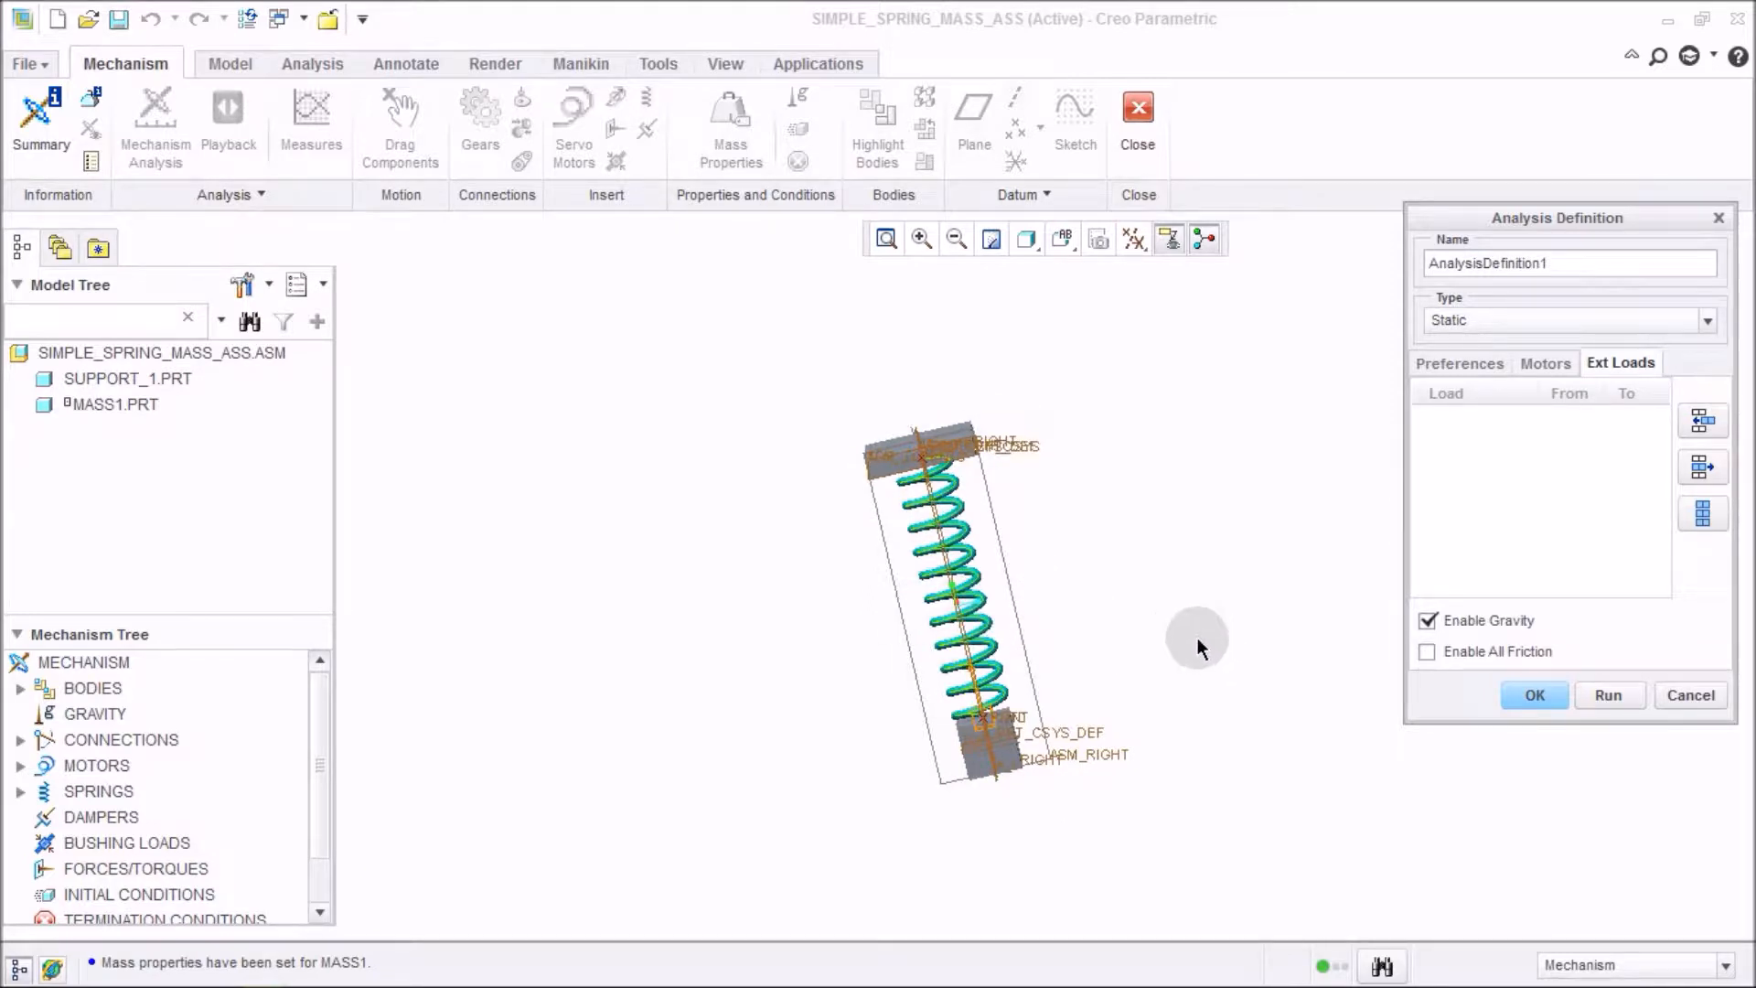
click(1610, 695)
Close the static analysis progress graph and accept the analysis definition.
scroll(1046, 762, down, 4)
middle_drag(1045, 760, 931, 737)
scroll(919, 675, down, 2)
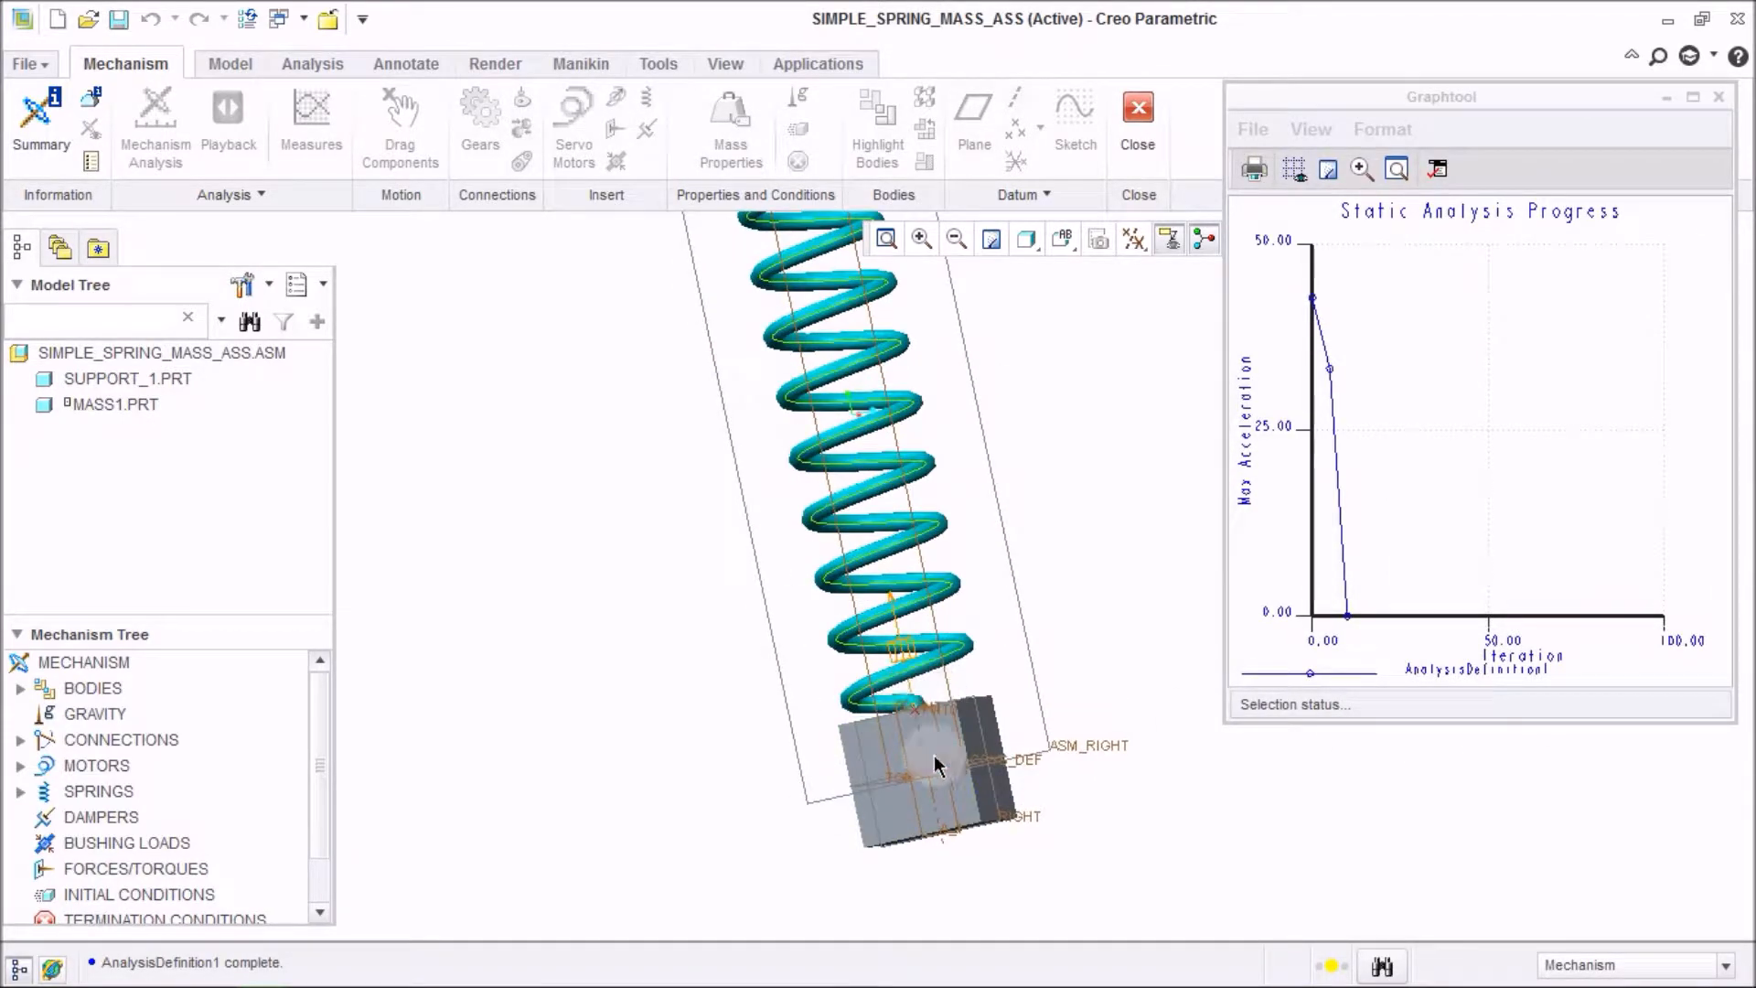
click(1717, 98)
click(1500, 693)
scroll(1052, 745, up, 3)
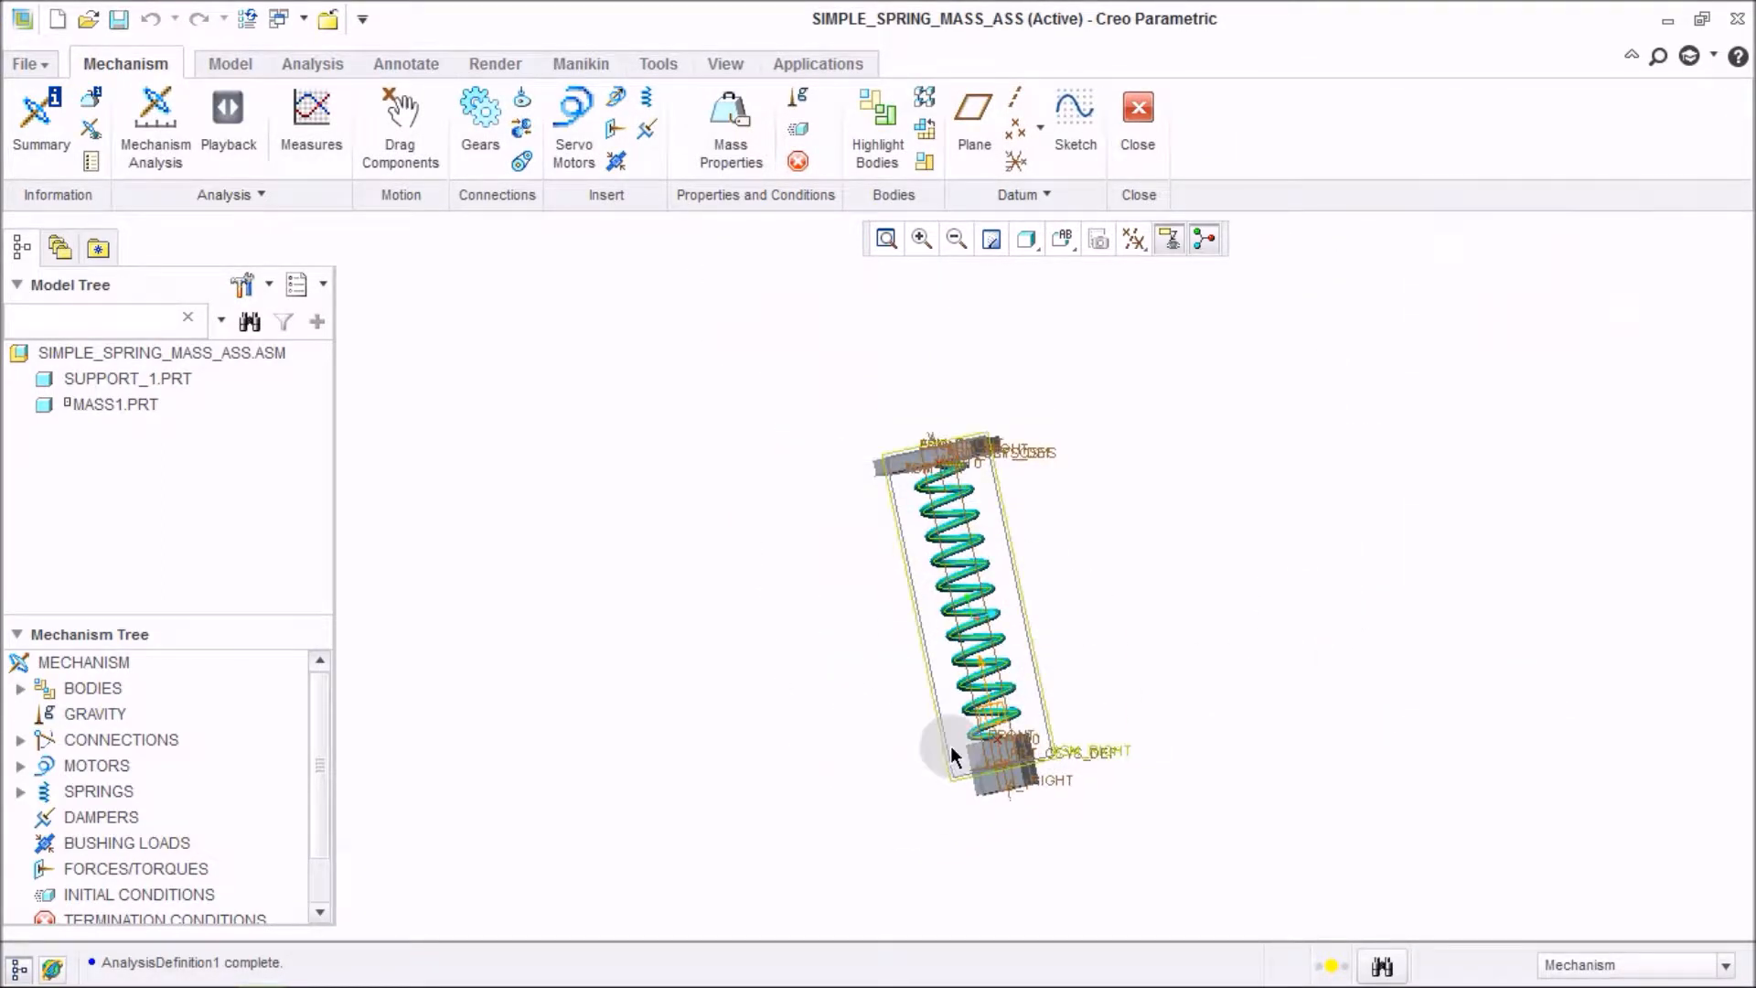
Switch to Mathcad and define the variables m := 5 and k := 1000 on the worksheet.
key(alt+Tab)
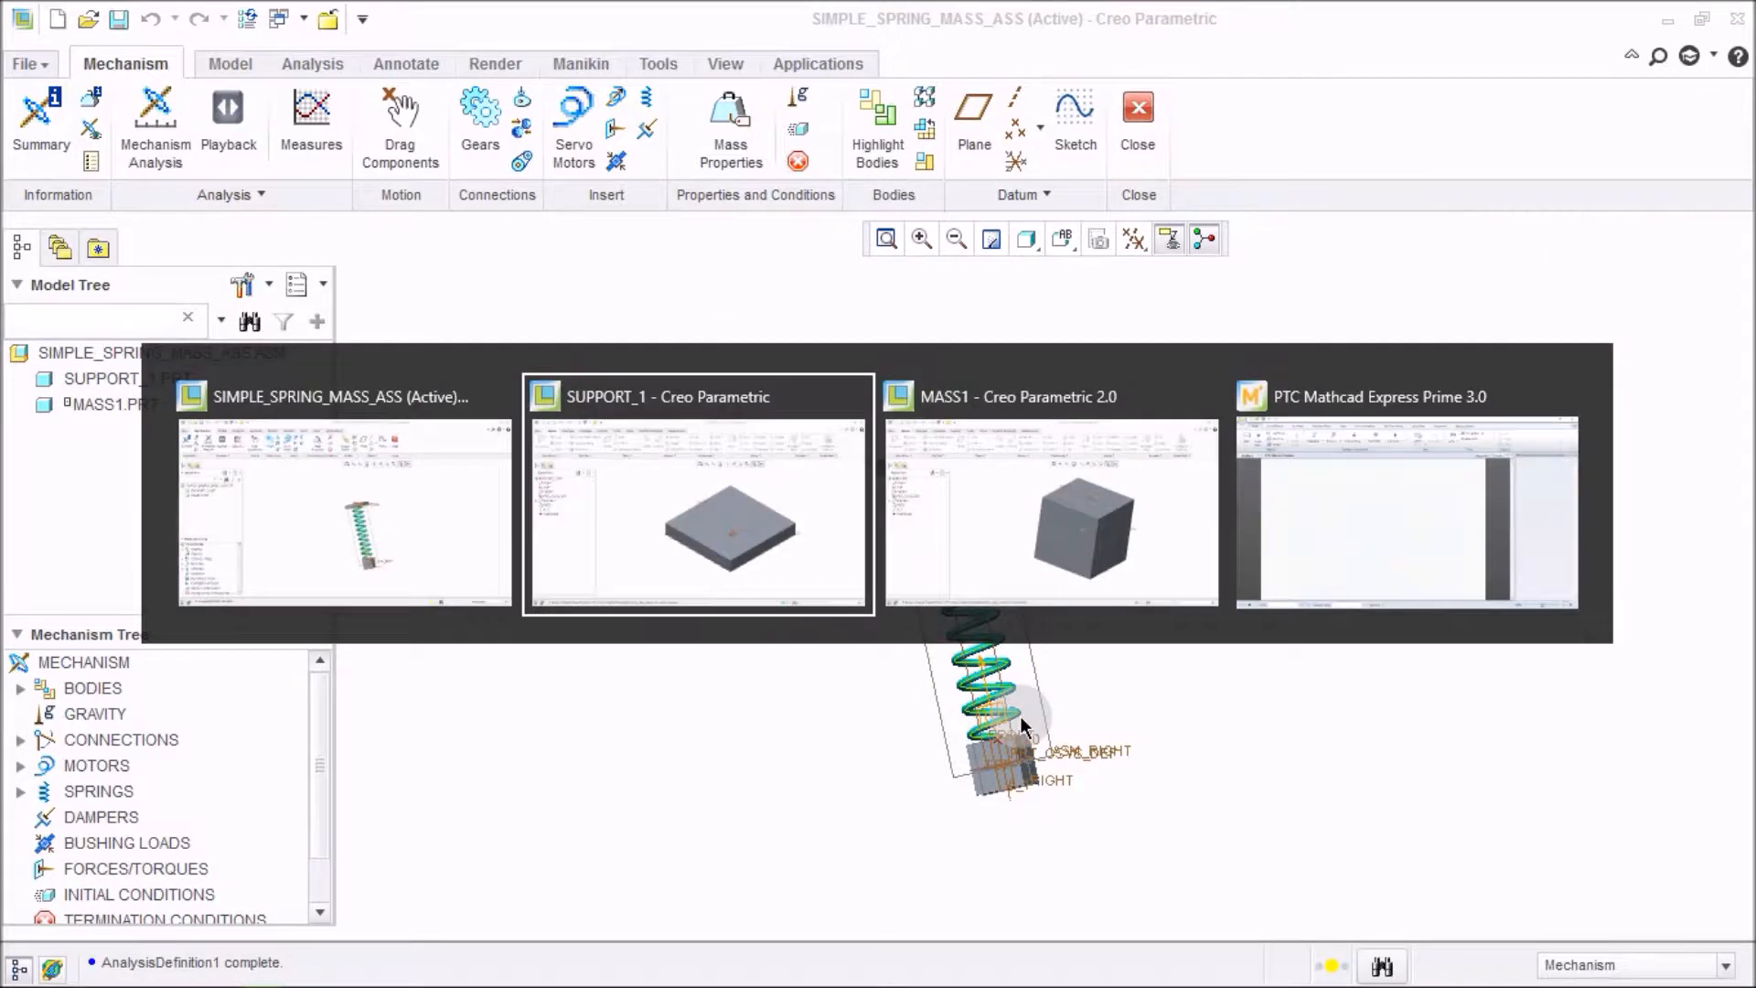
key(alt+Tab)
key(alt+Tab)
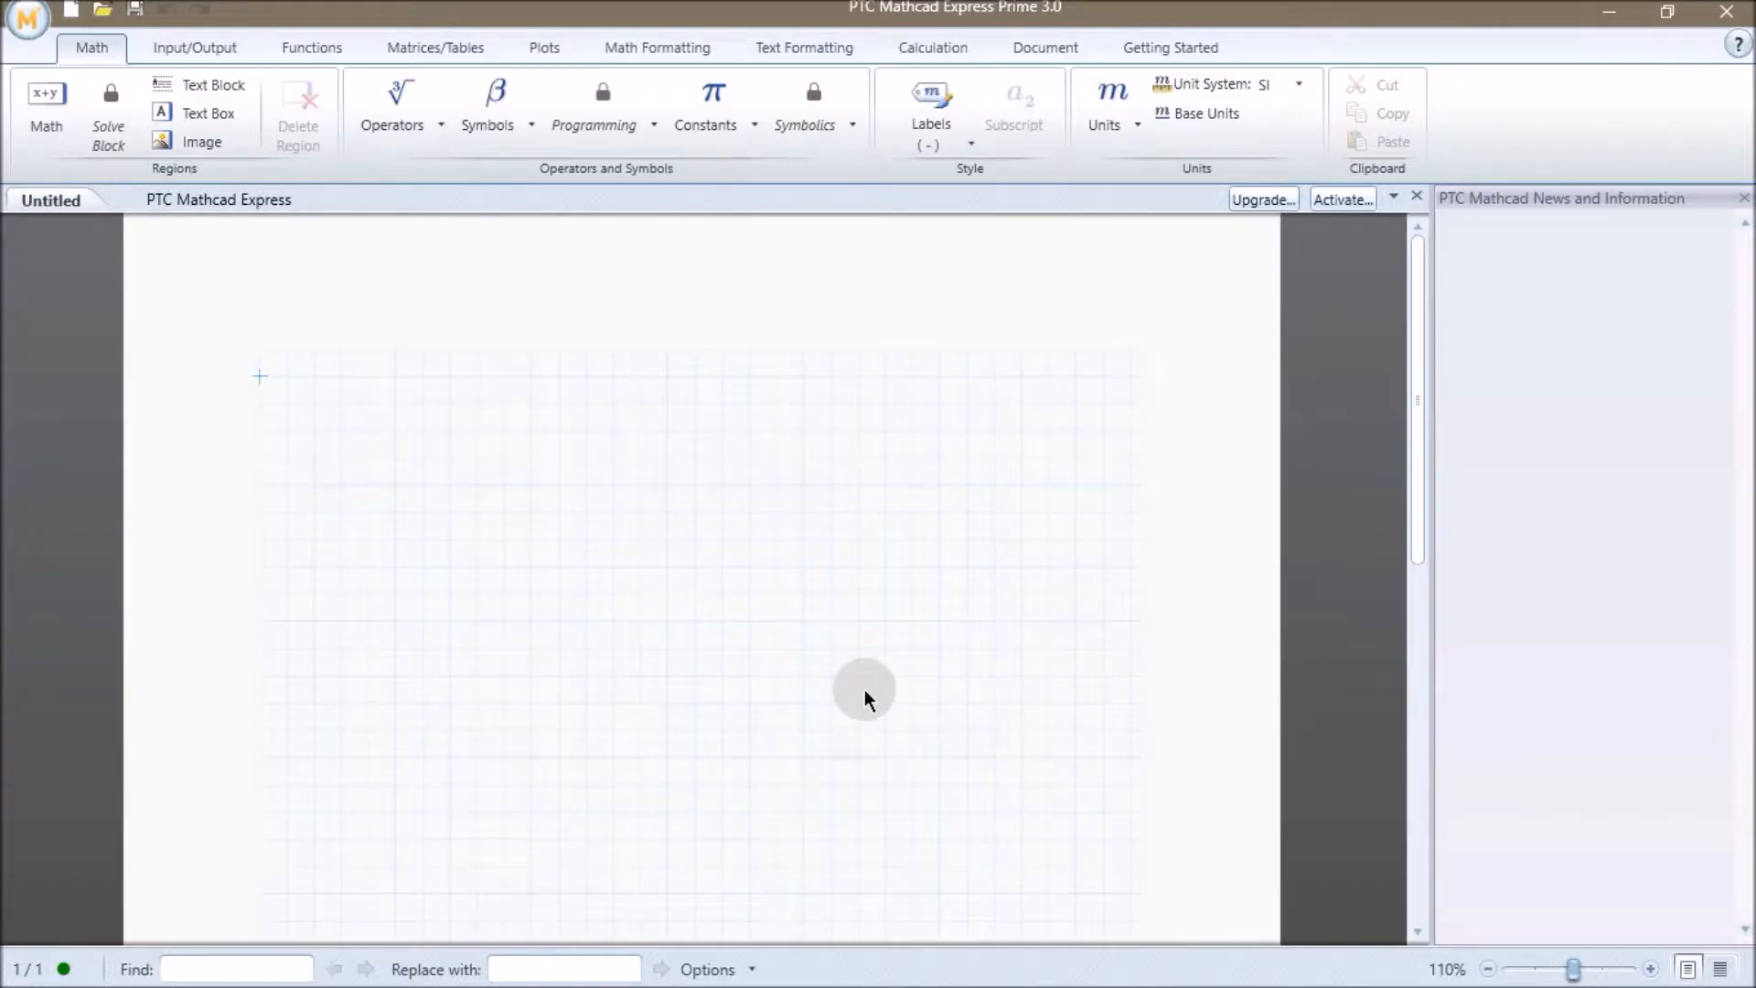
click(342, 403)
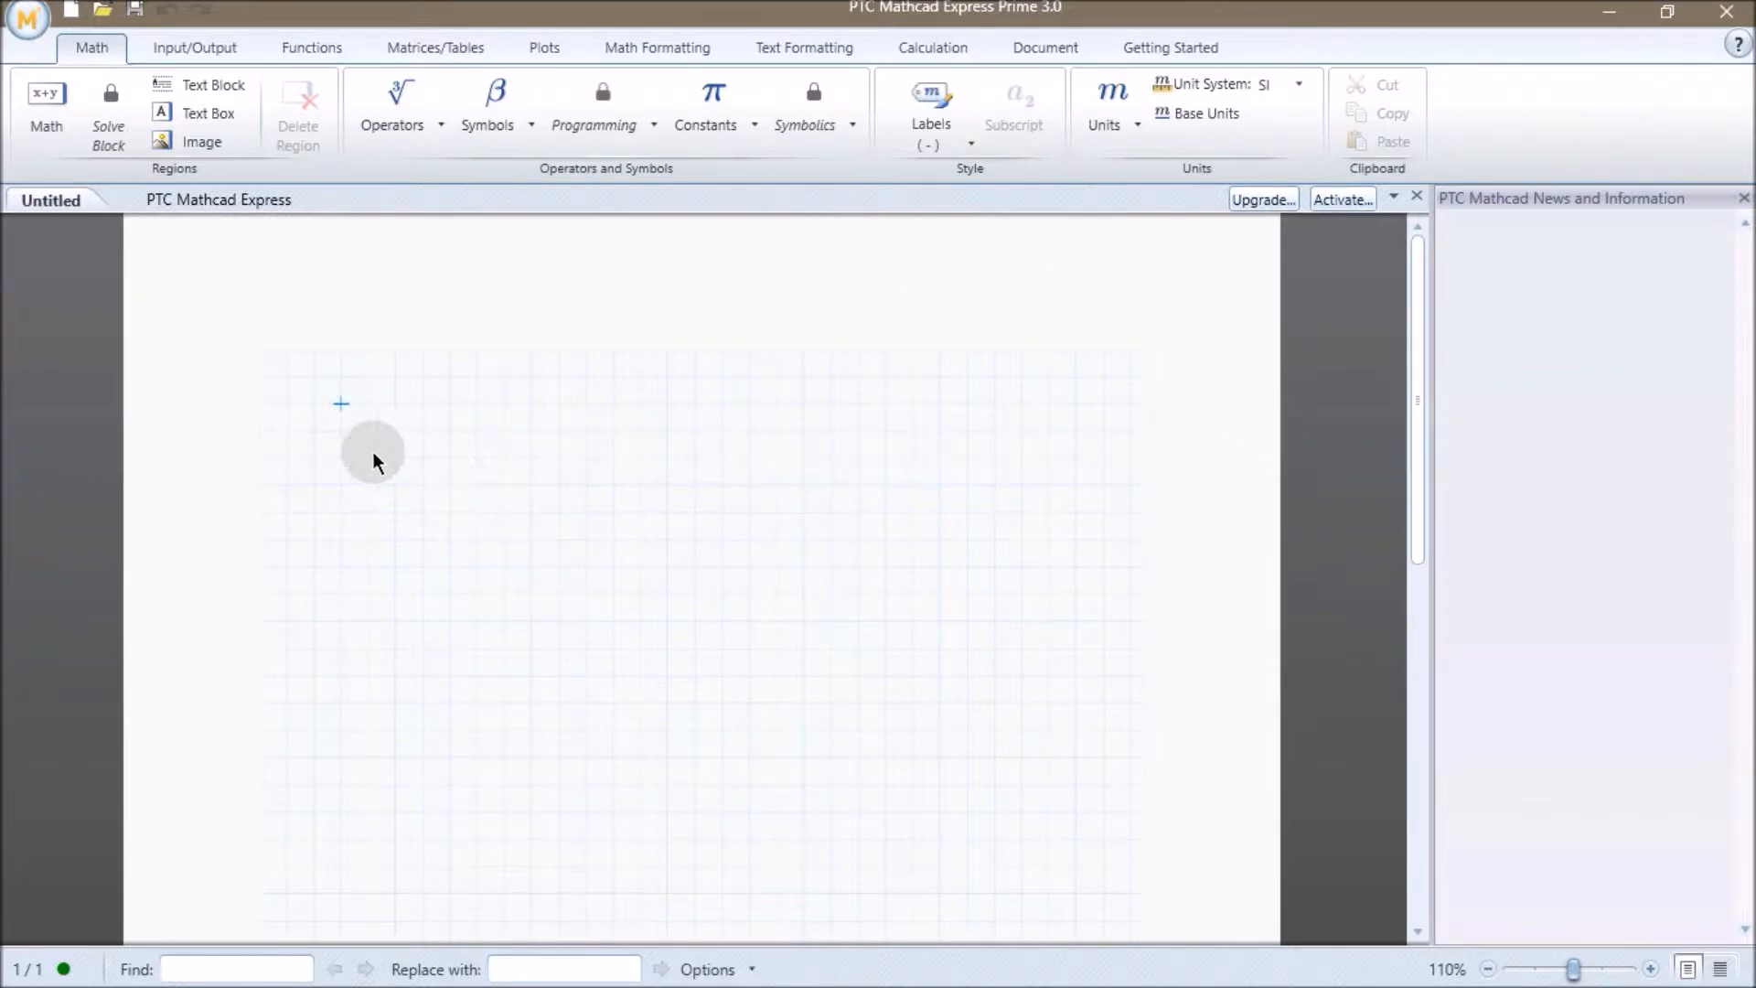
text(m)
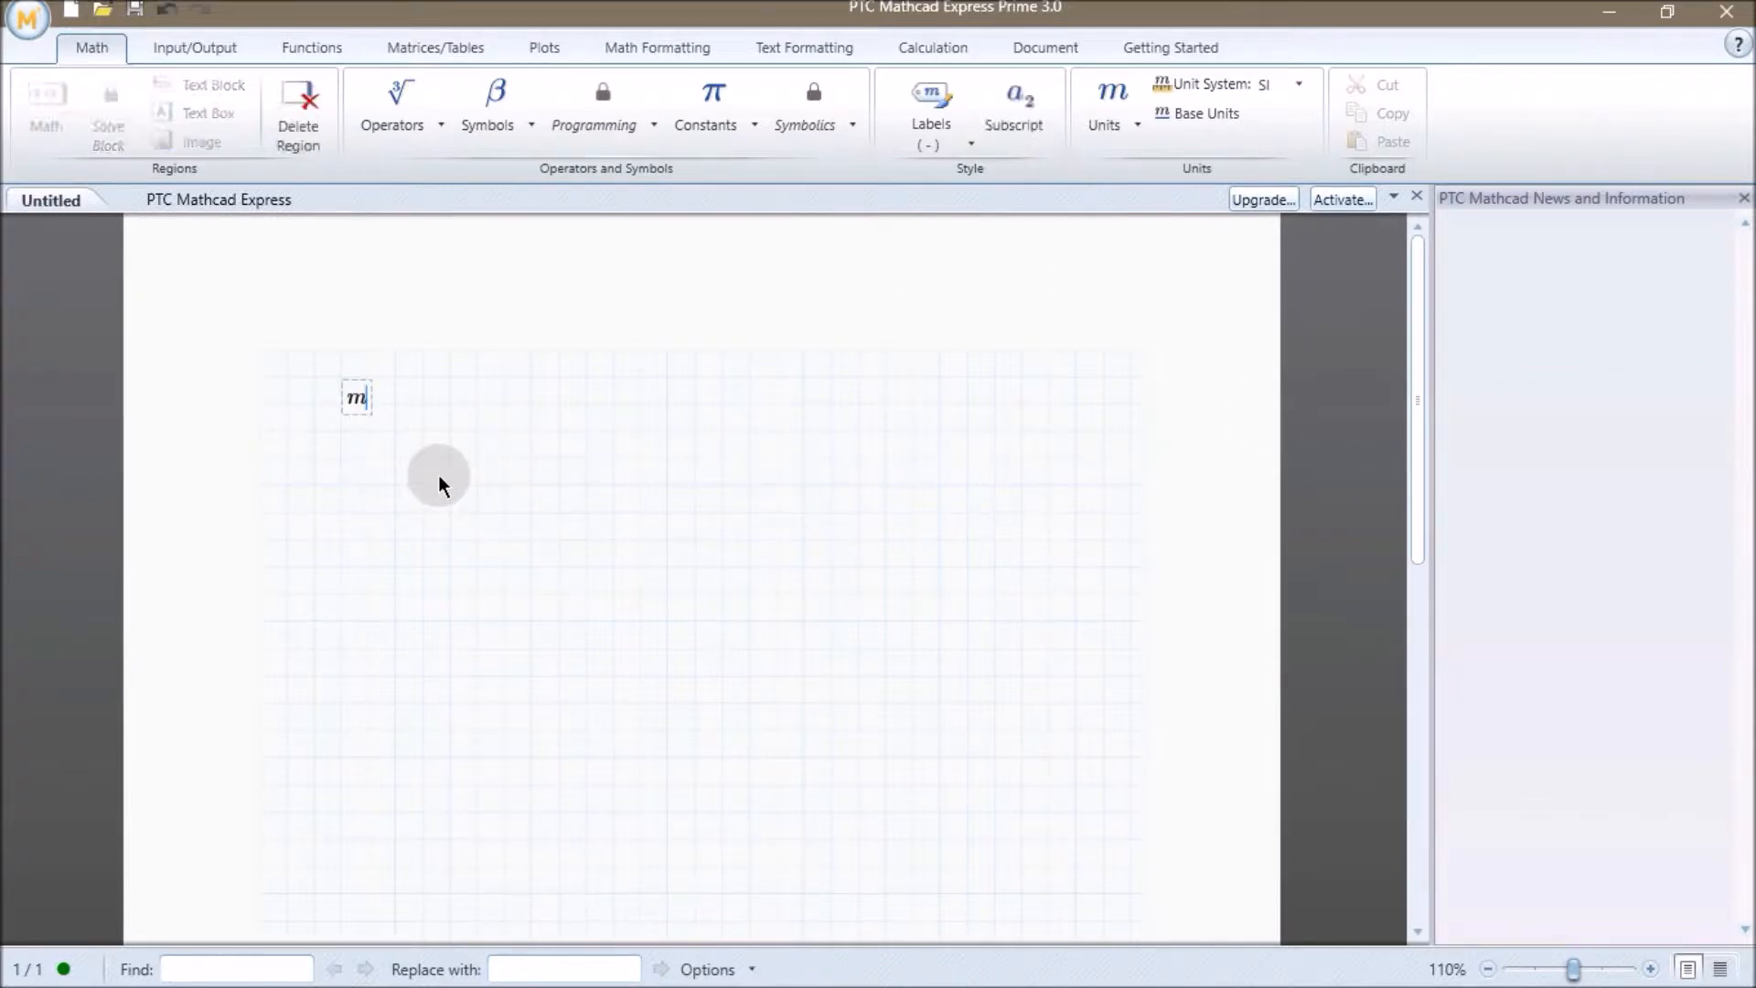
text(:=5)
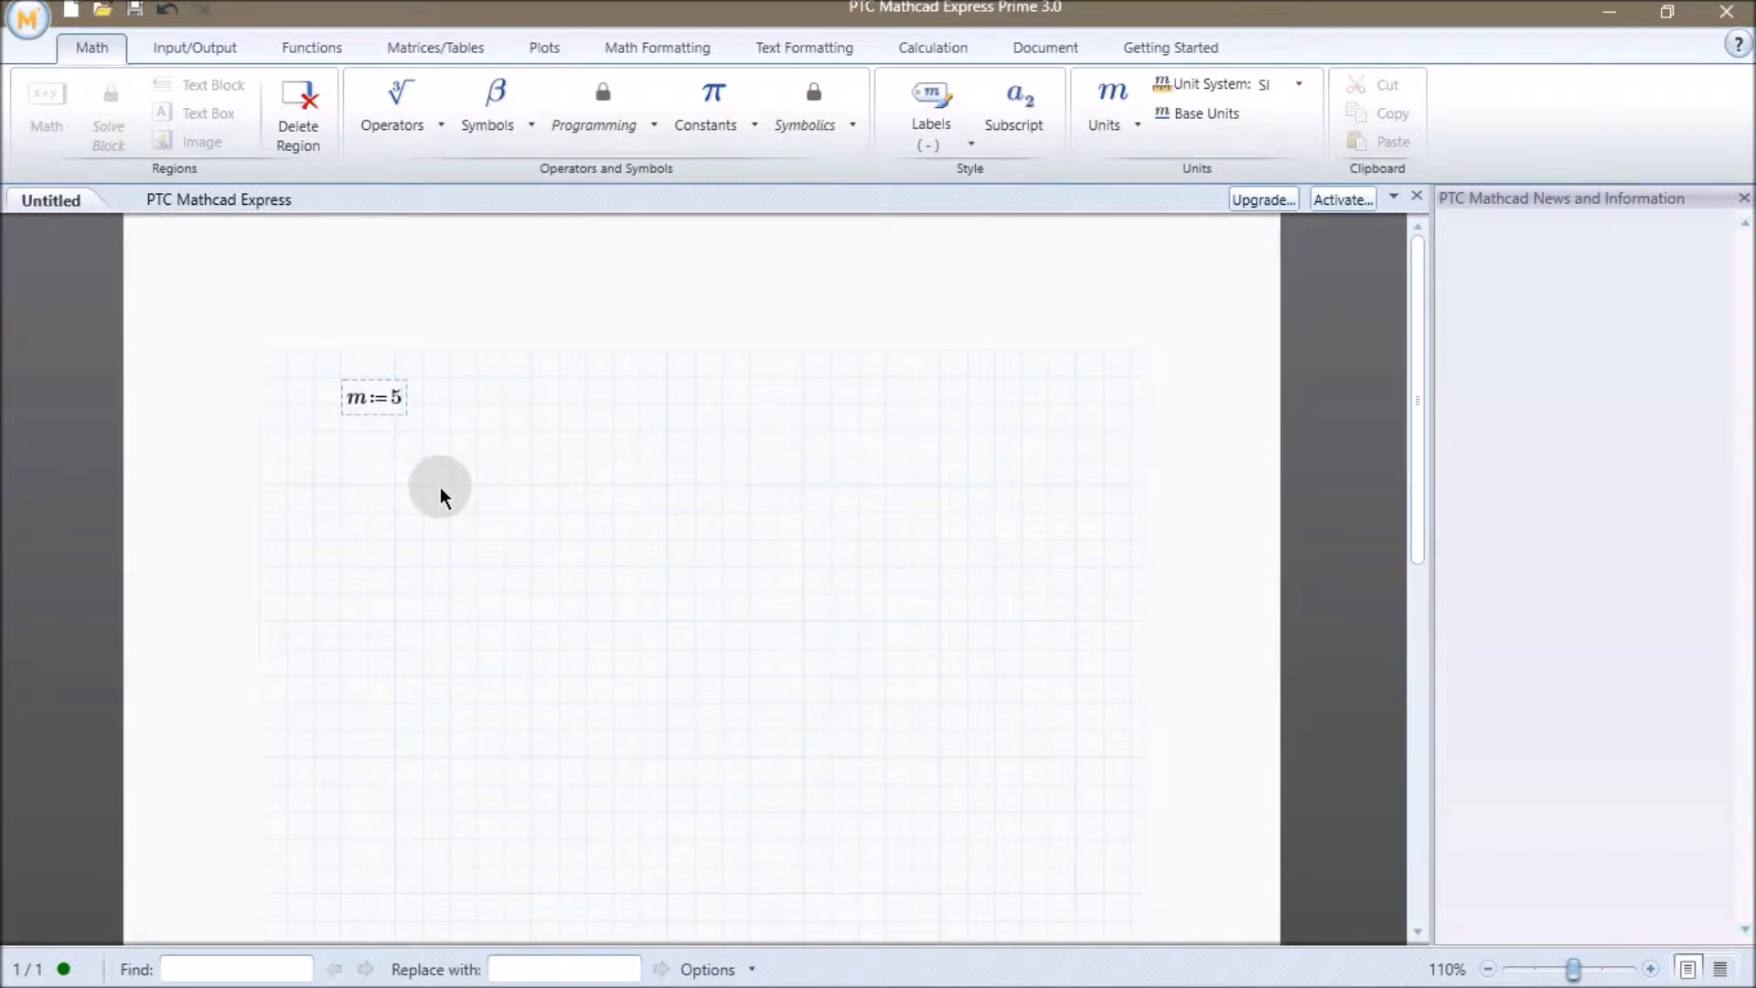
key(Return)
text(k:=1000)
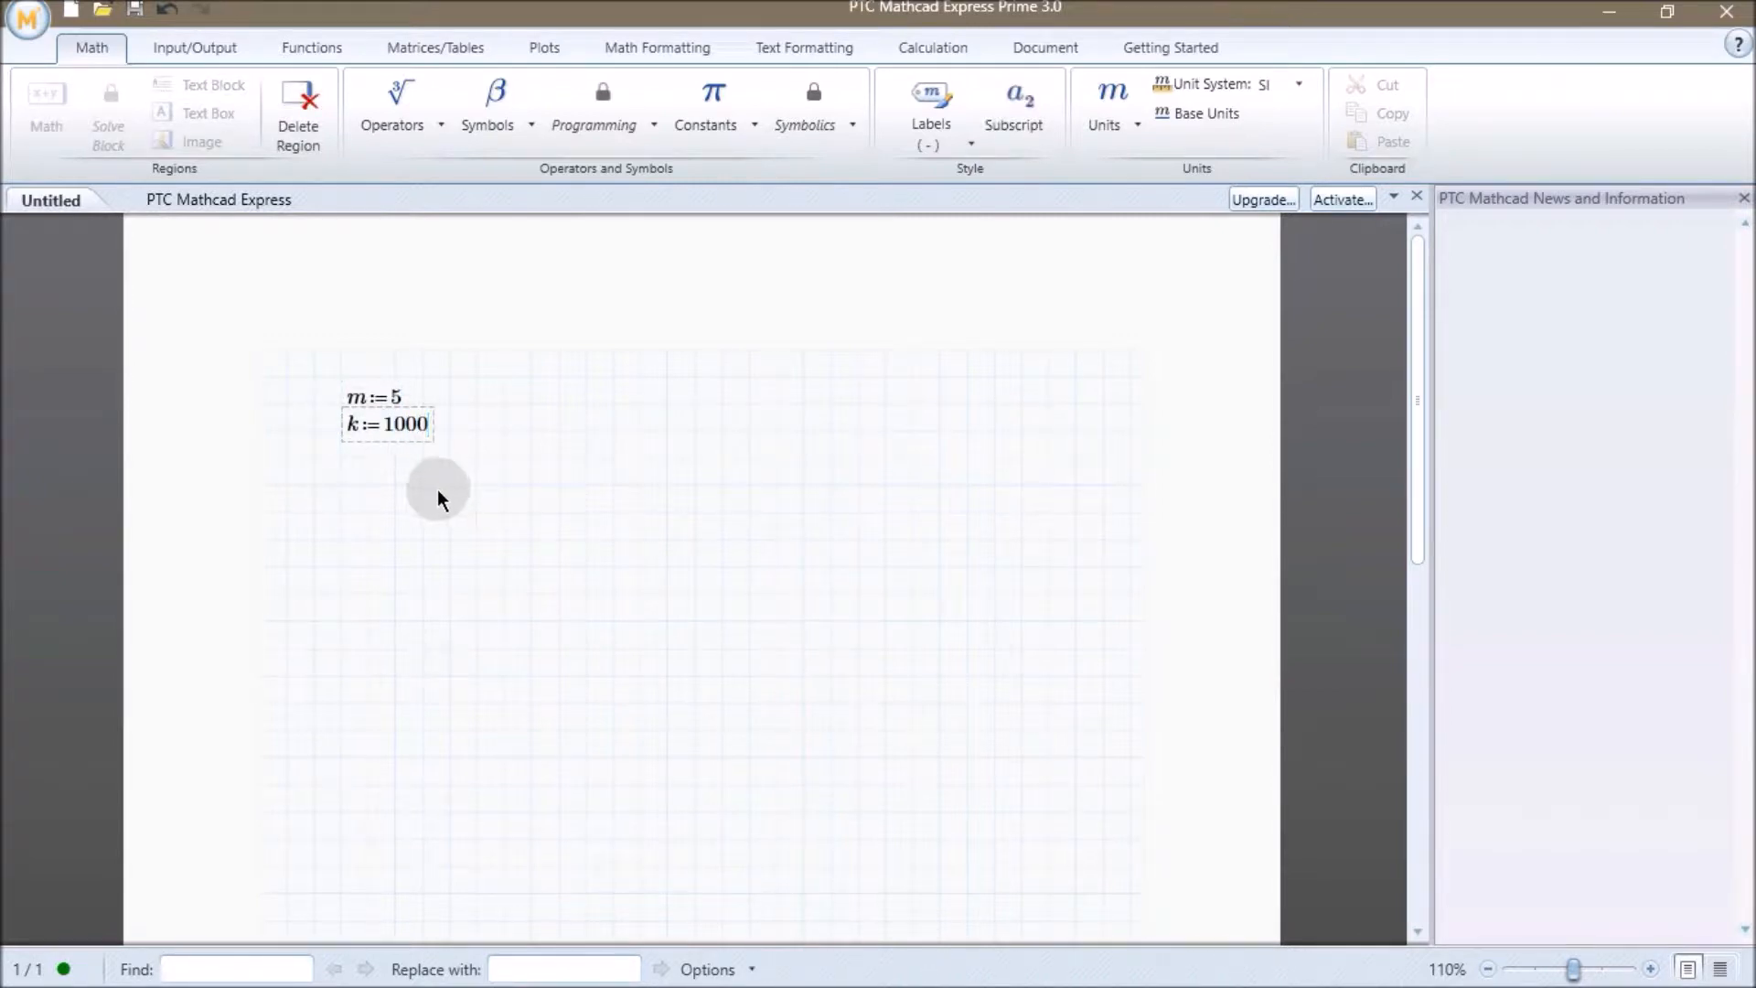
key(Return)
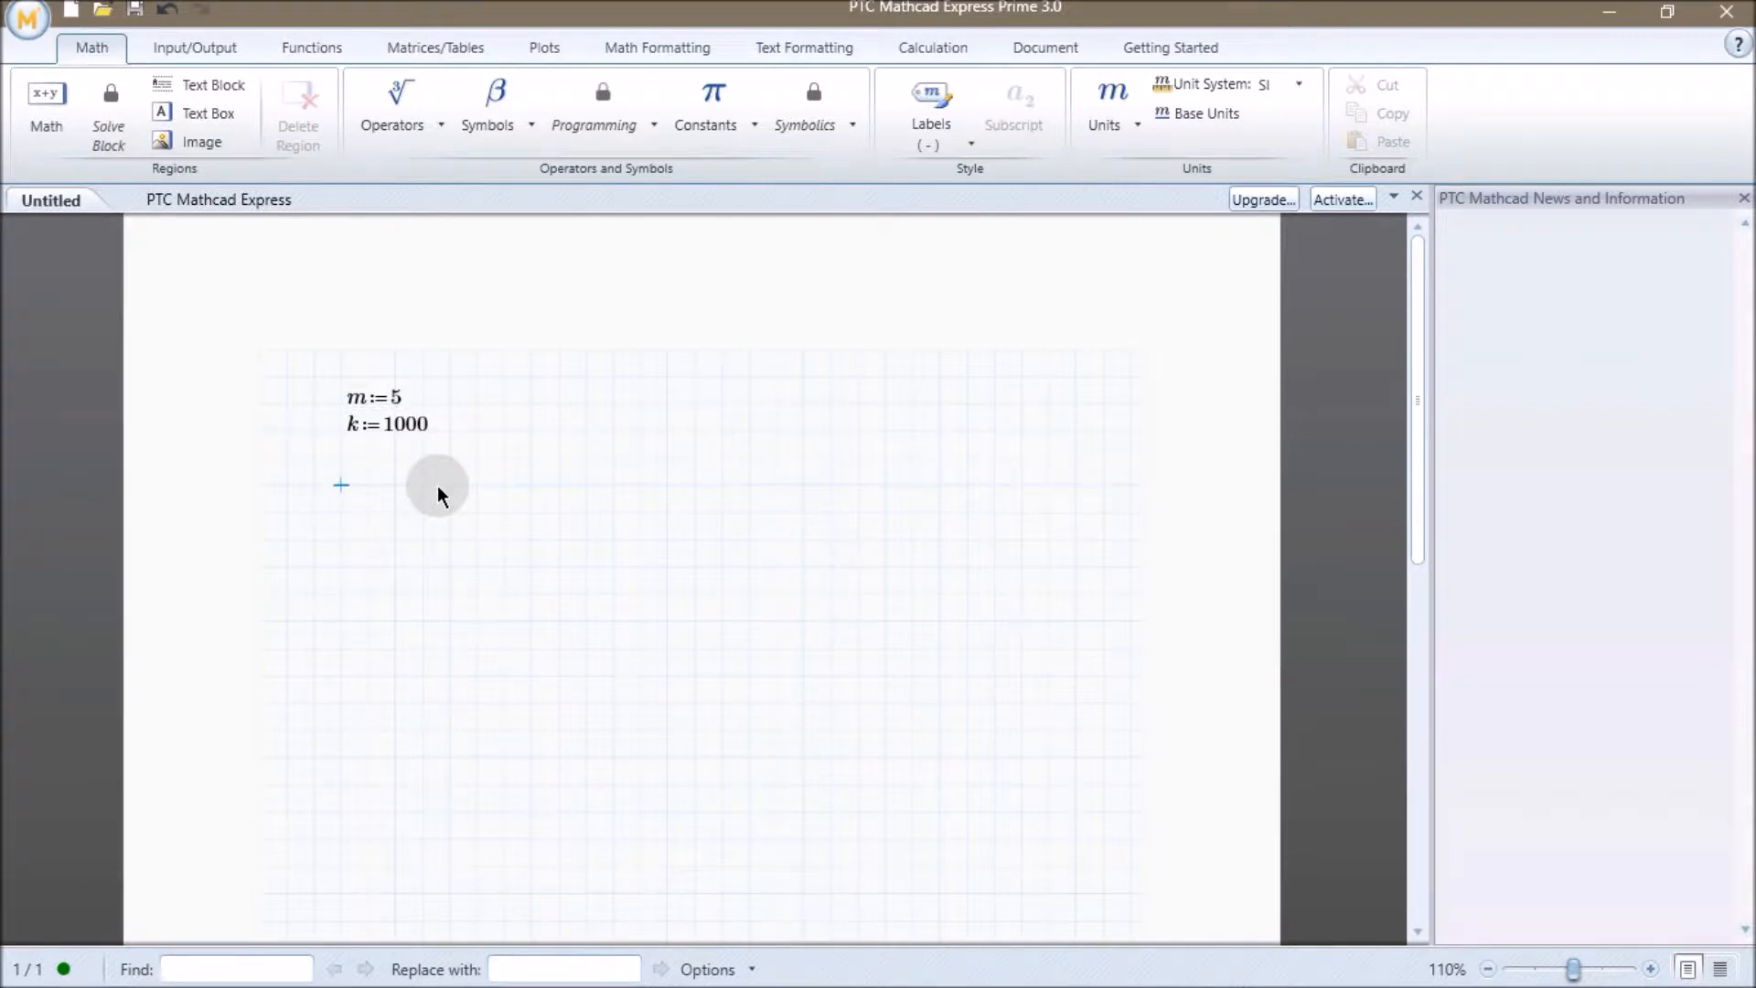
Define wn as the square root of k/m and evaluate wn below it.
text(wn:=)
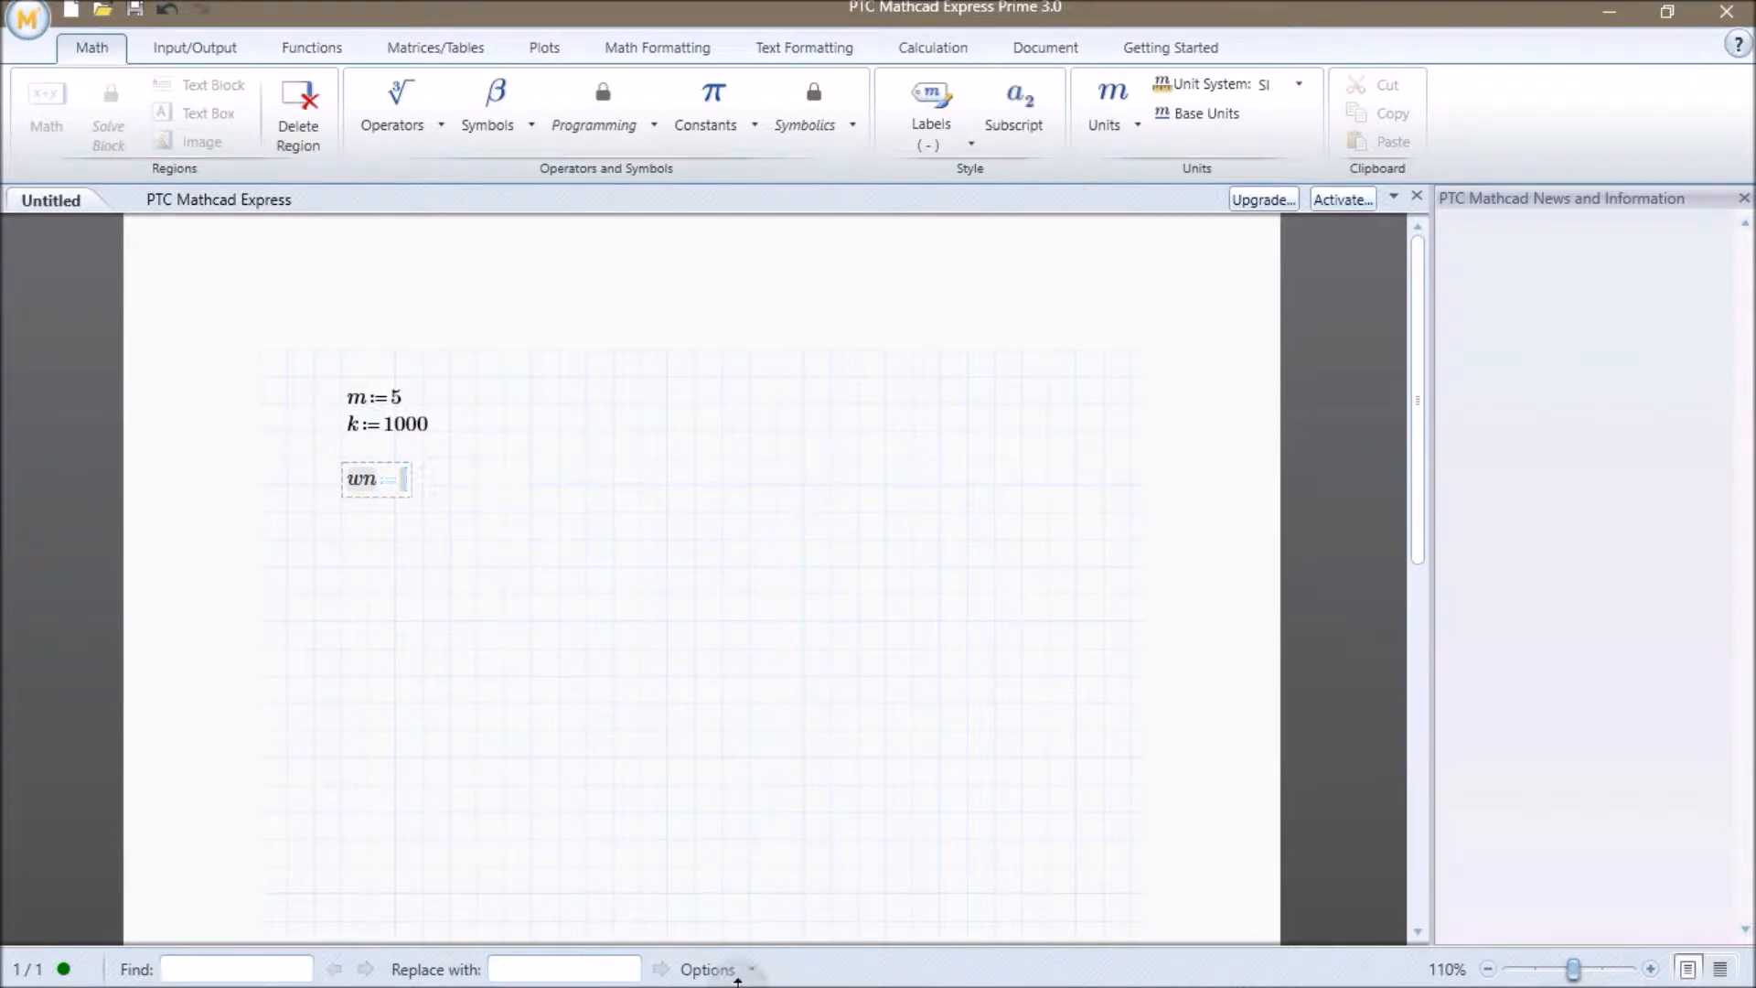
click(380, 119)
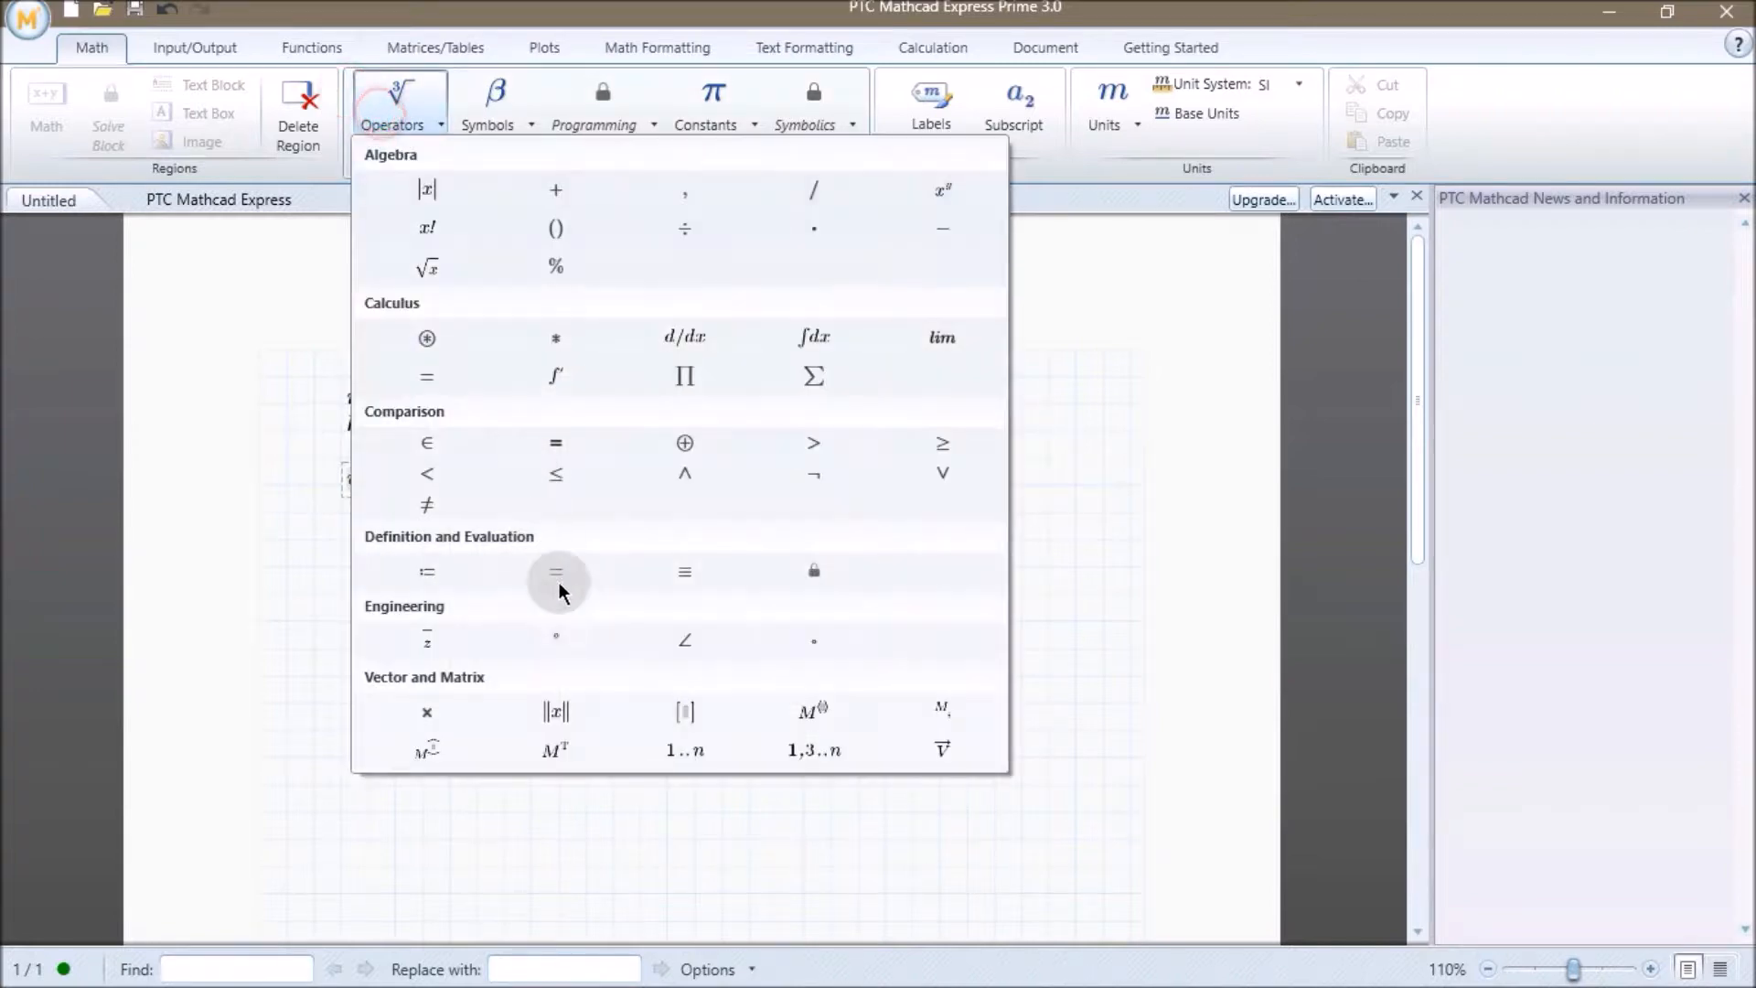
click(423, 265)
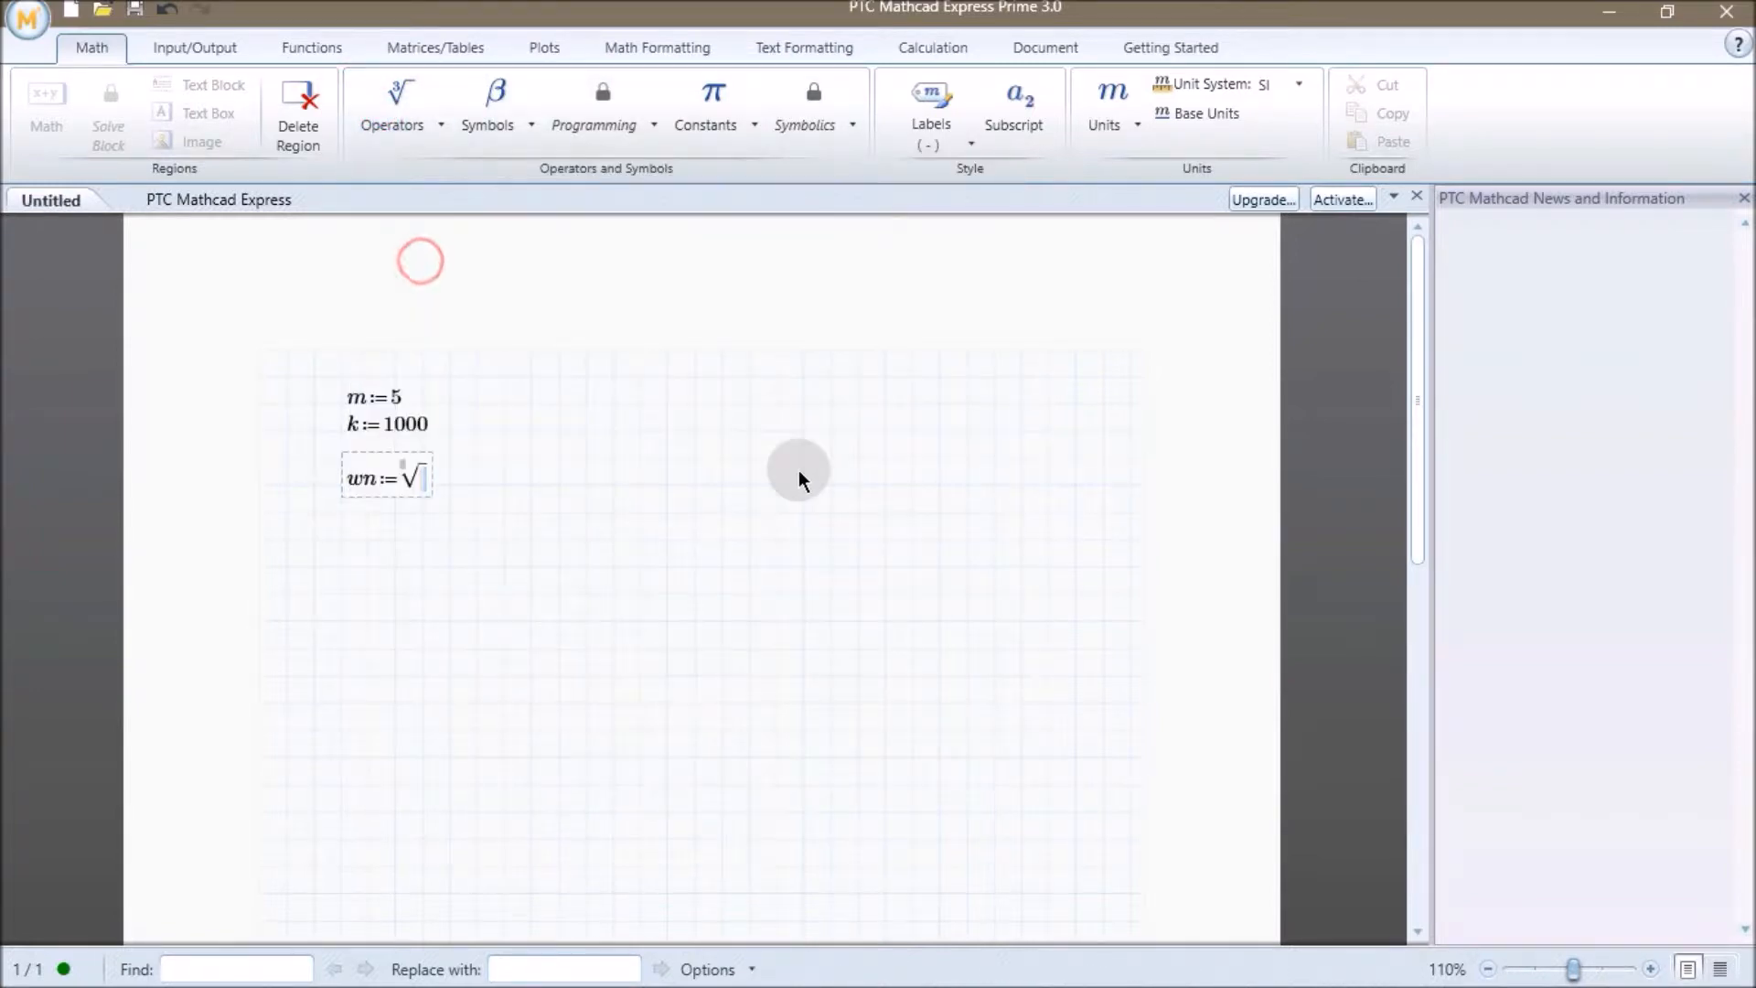
text(k/m)
key(Return)
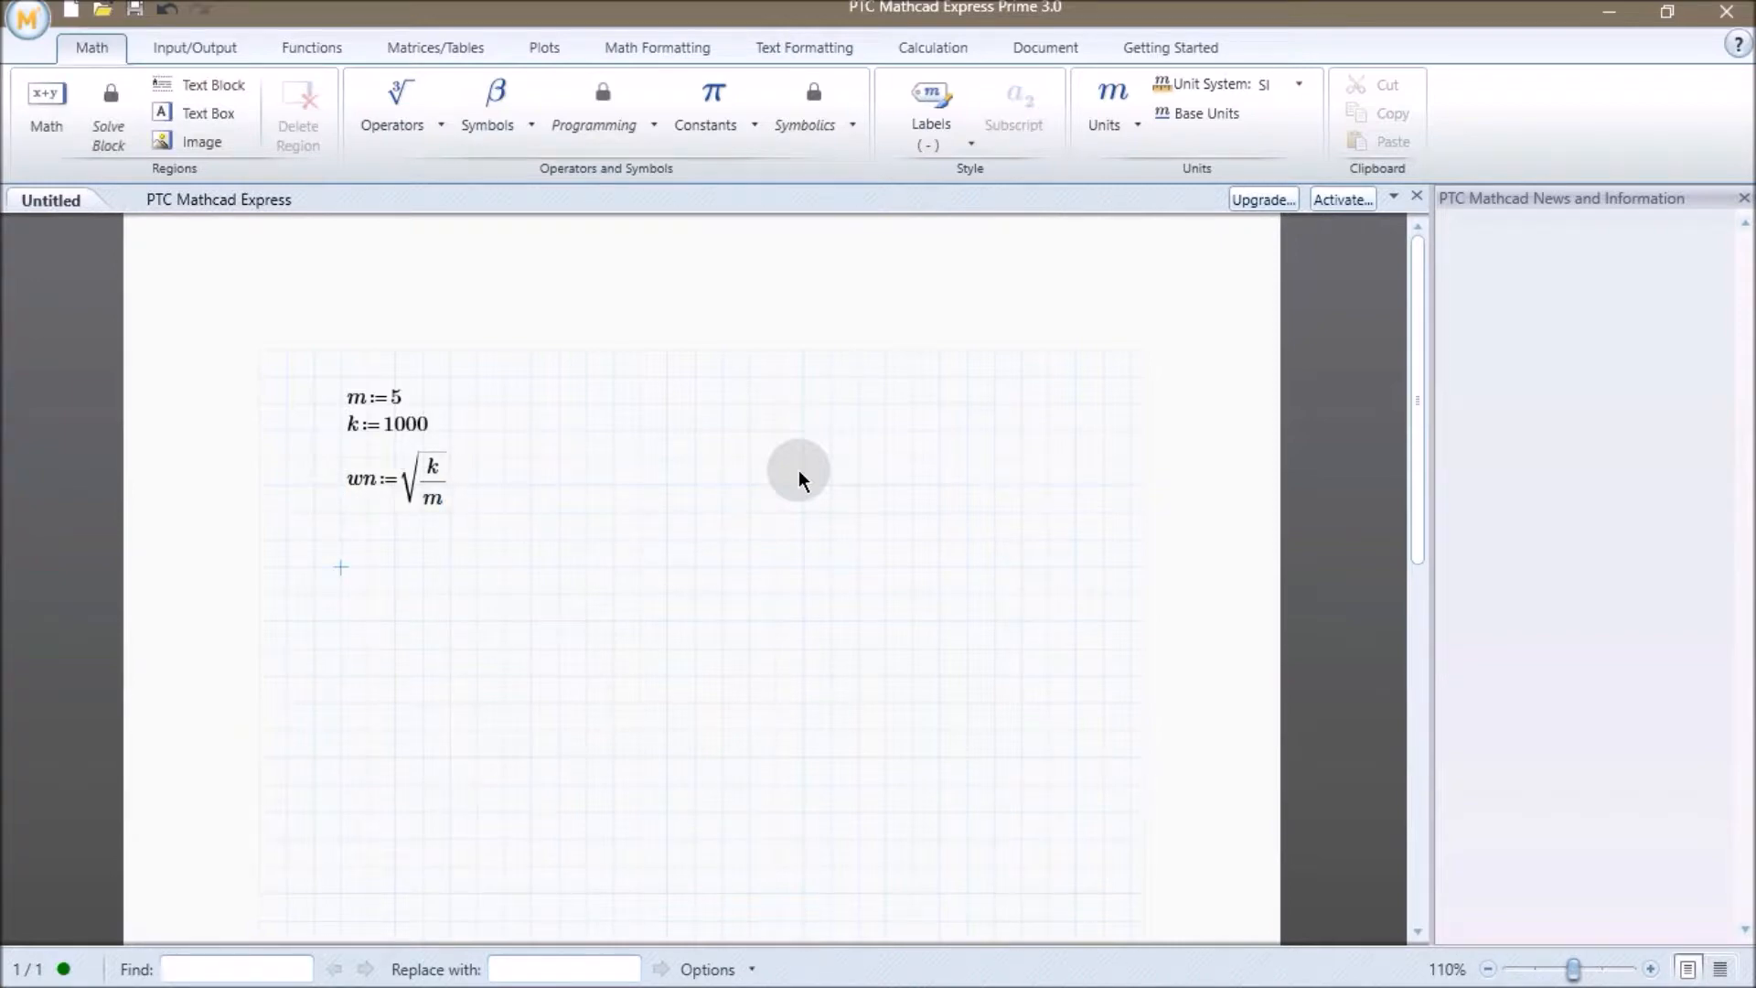
text(wn=14.142)
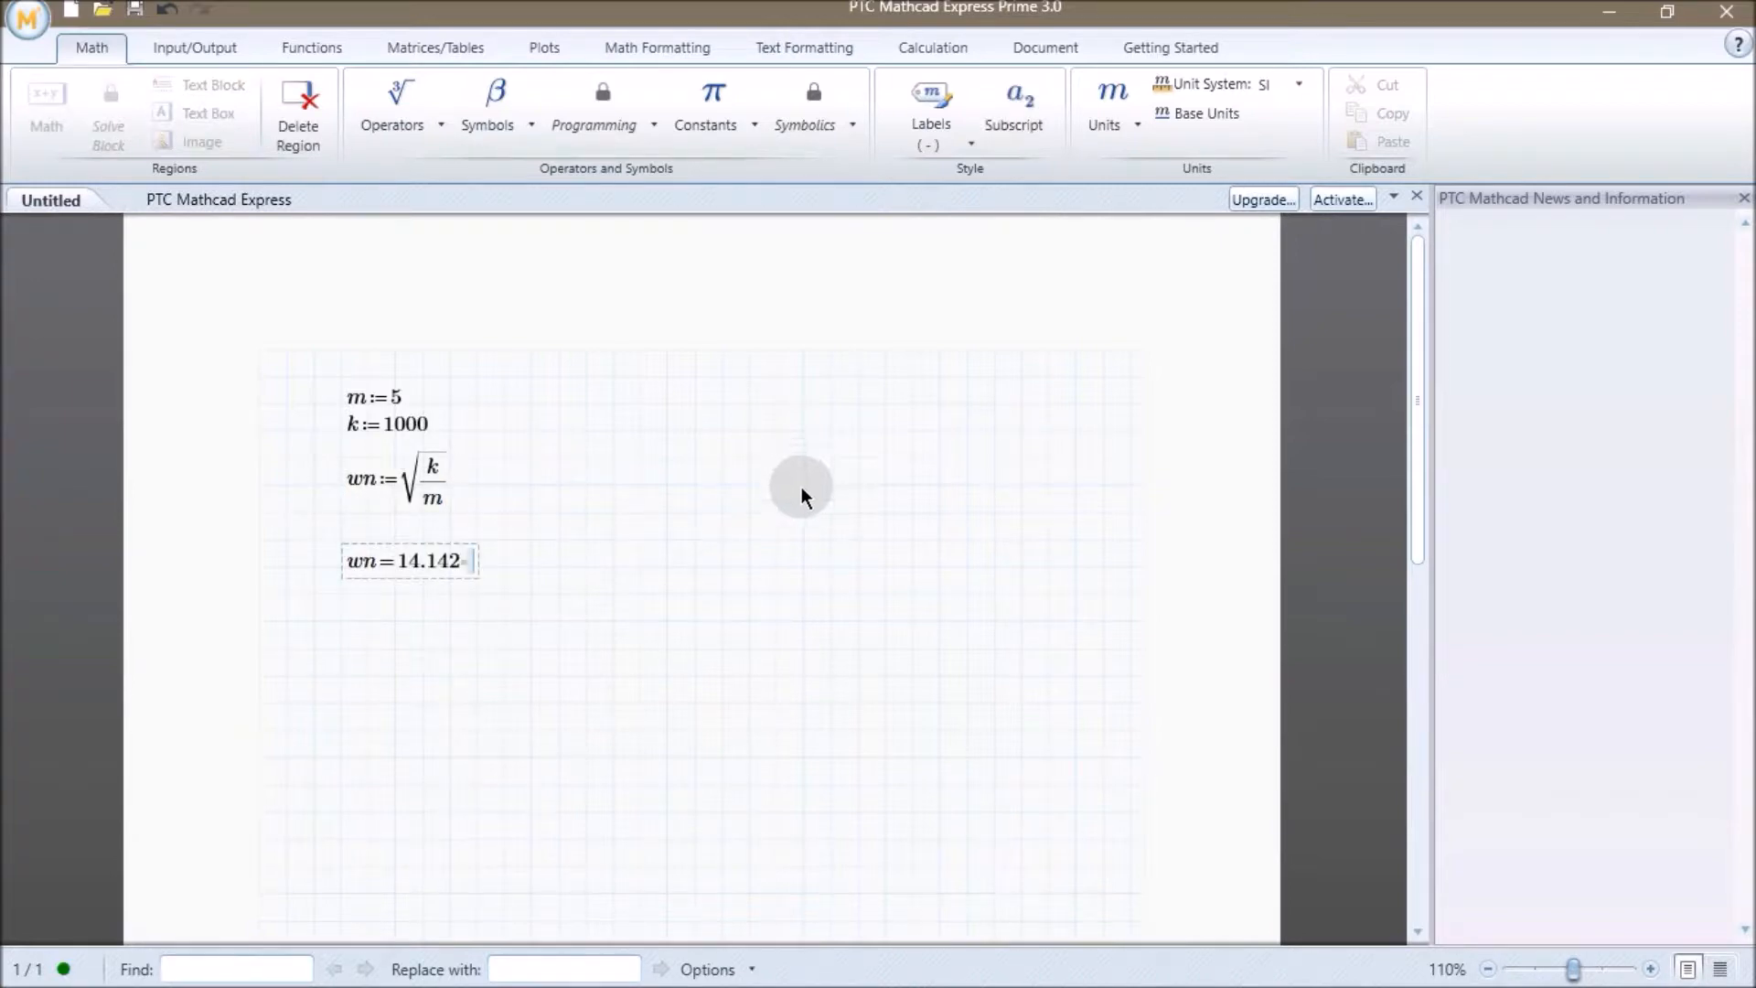
click(794, 508)
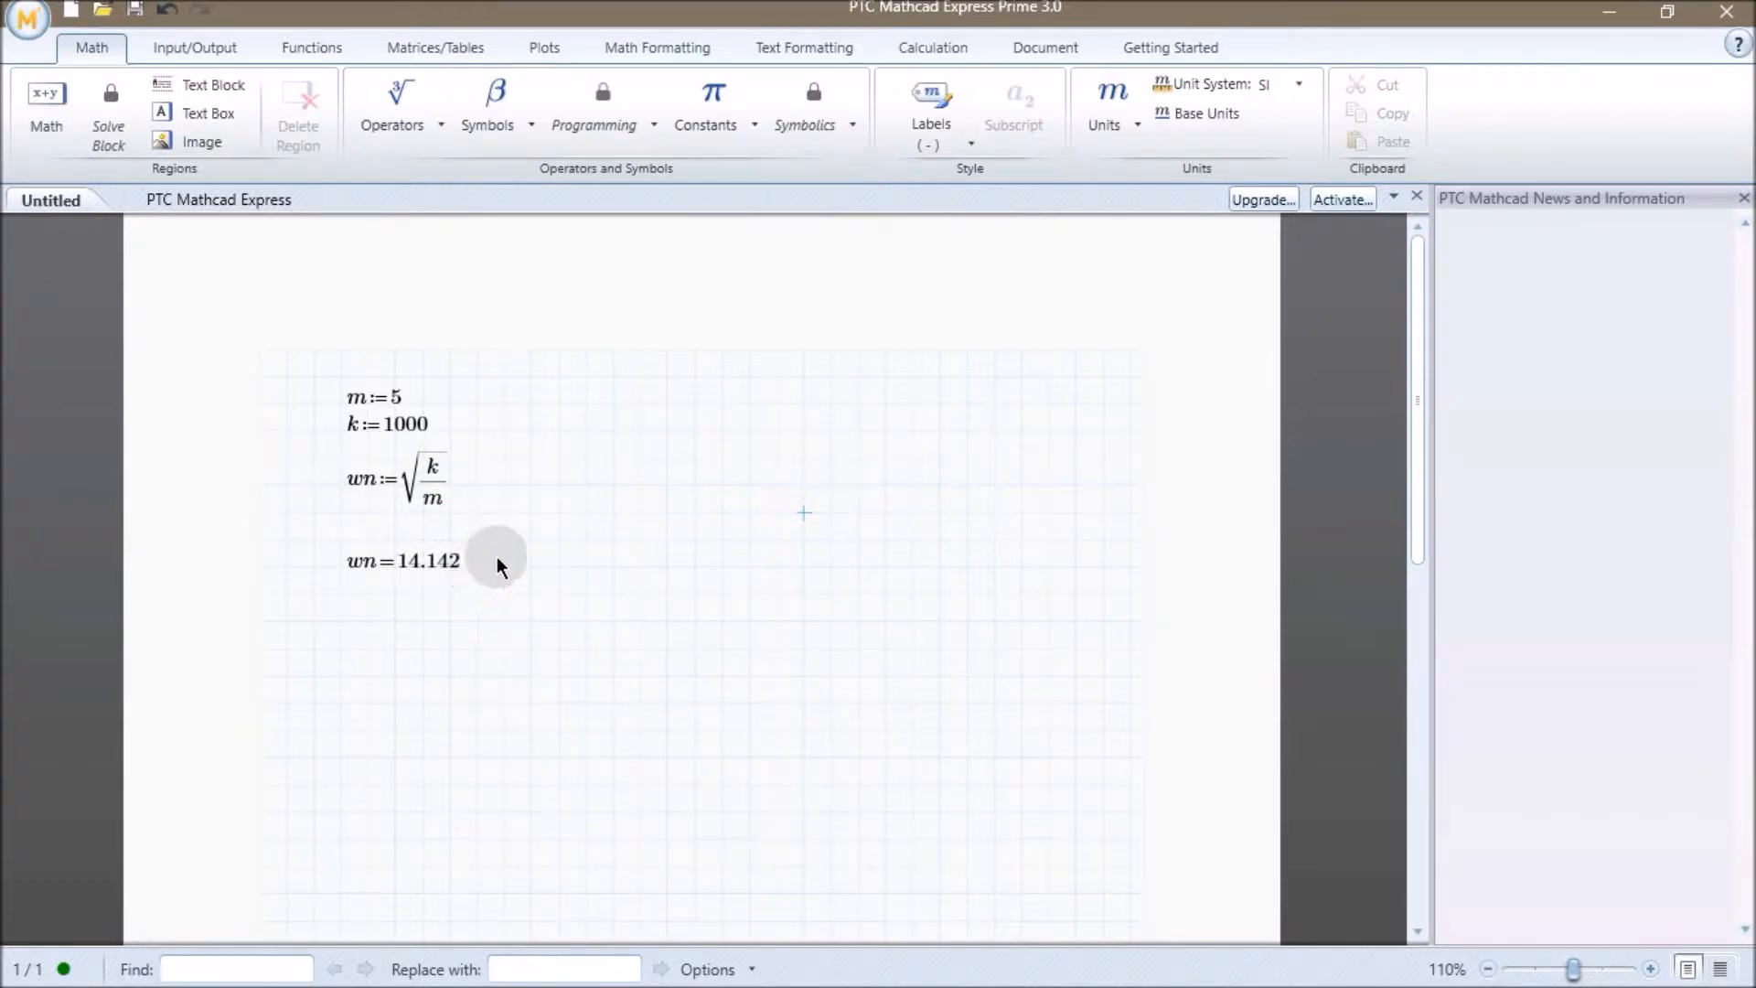
Define the period T := 2·3.14/wn and evaluate T below it.
click(354, 620)
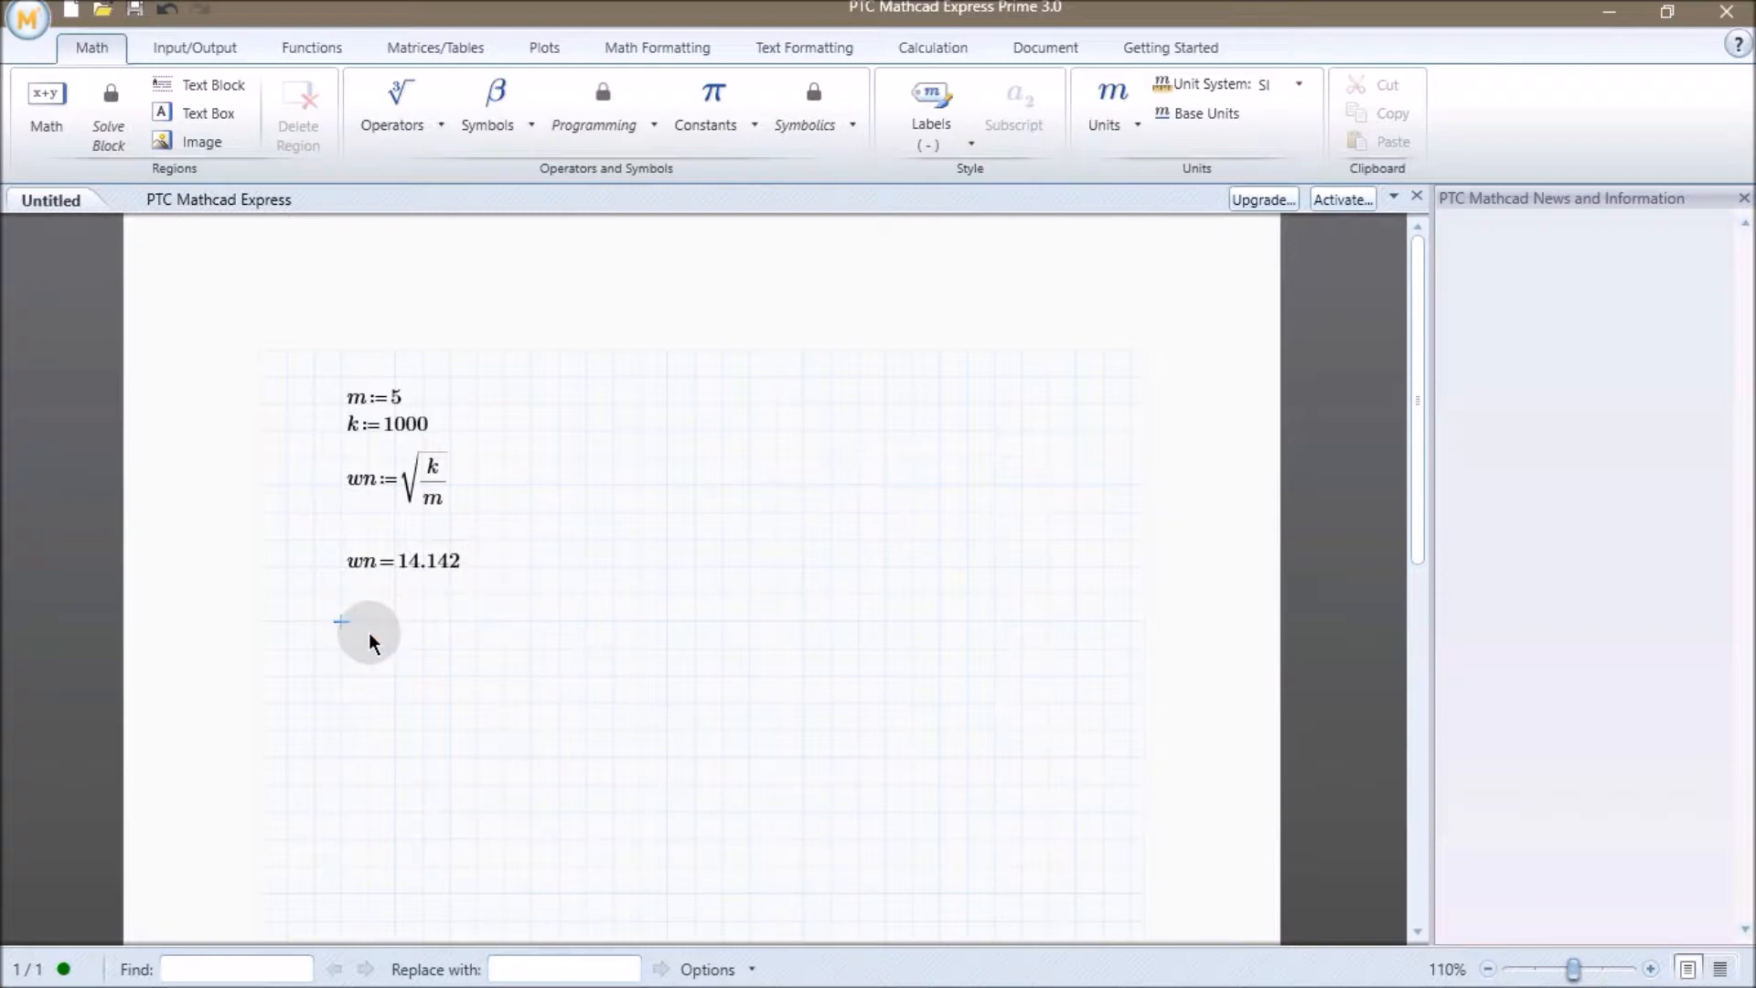
text(T:=2·3.14)
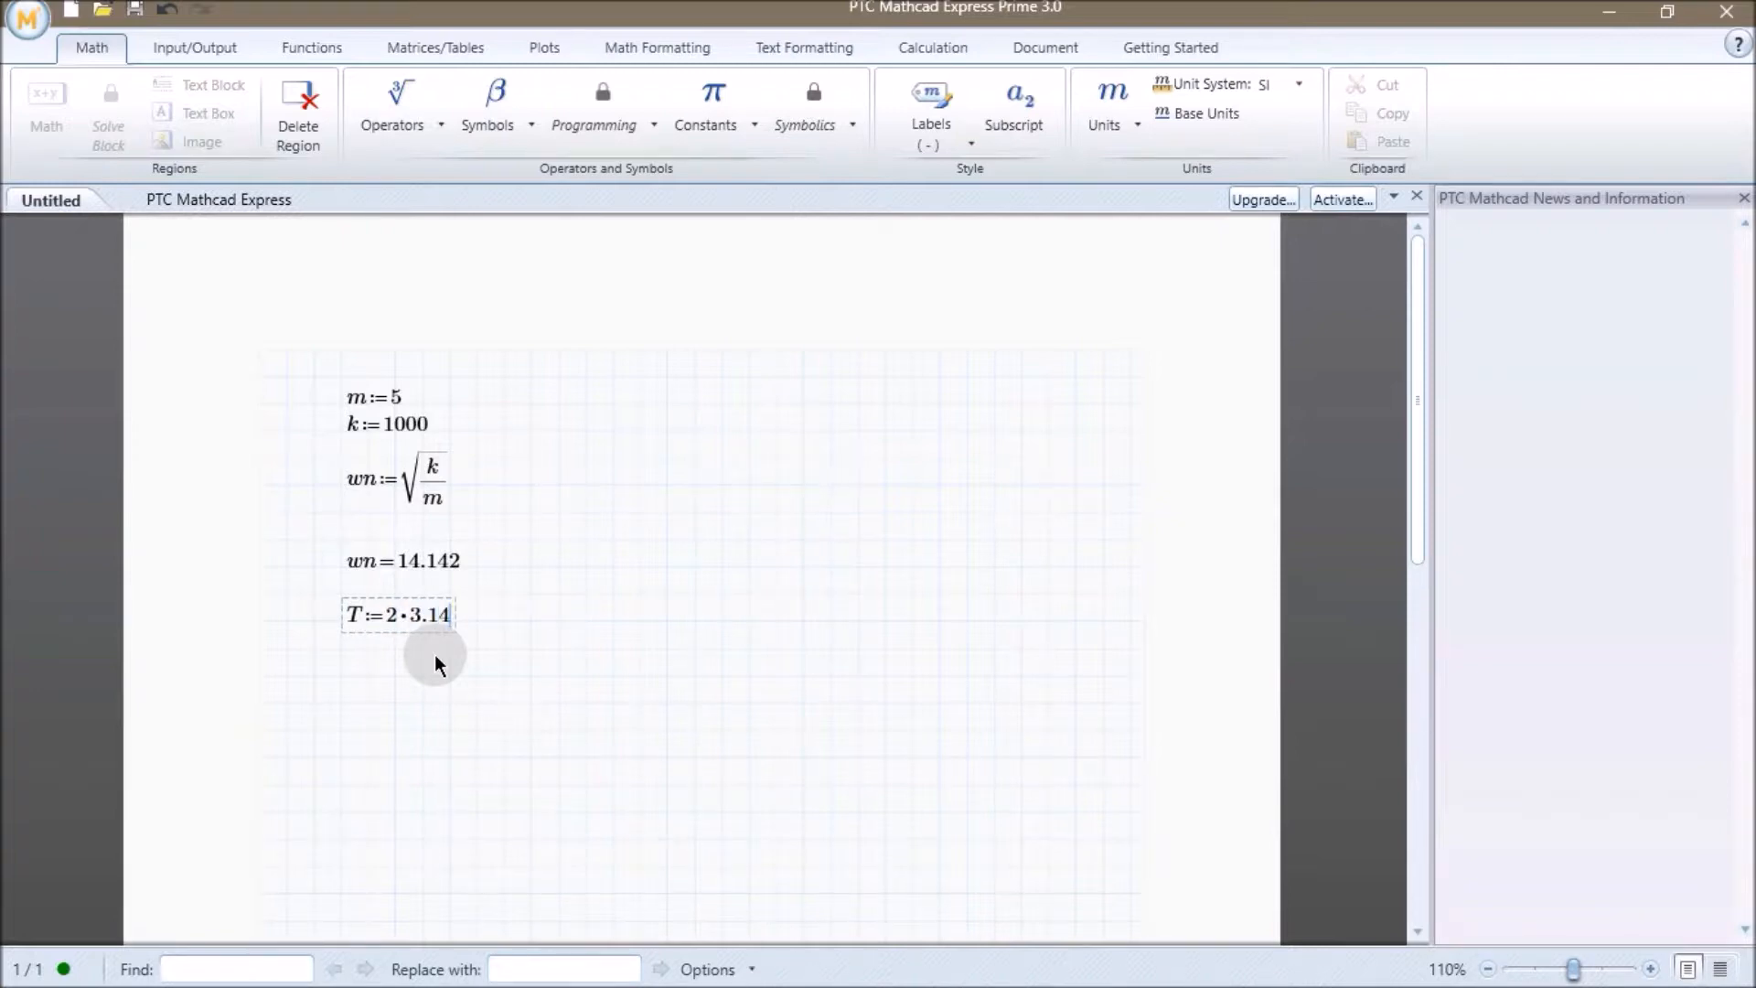
text(/wn)
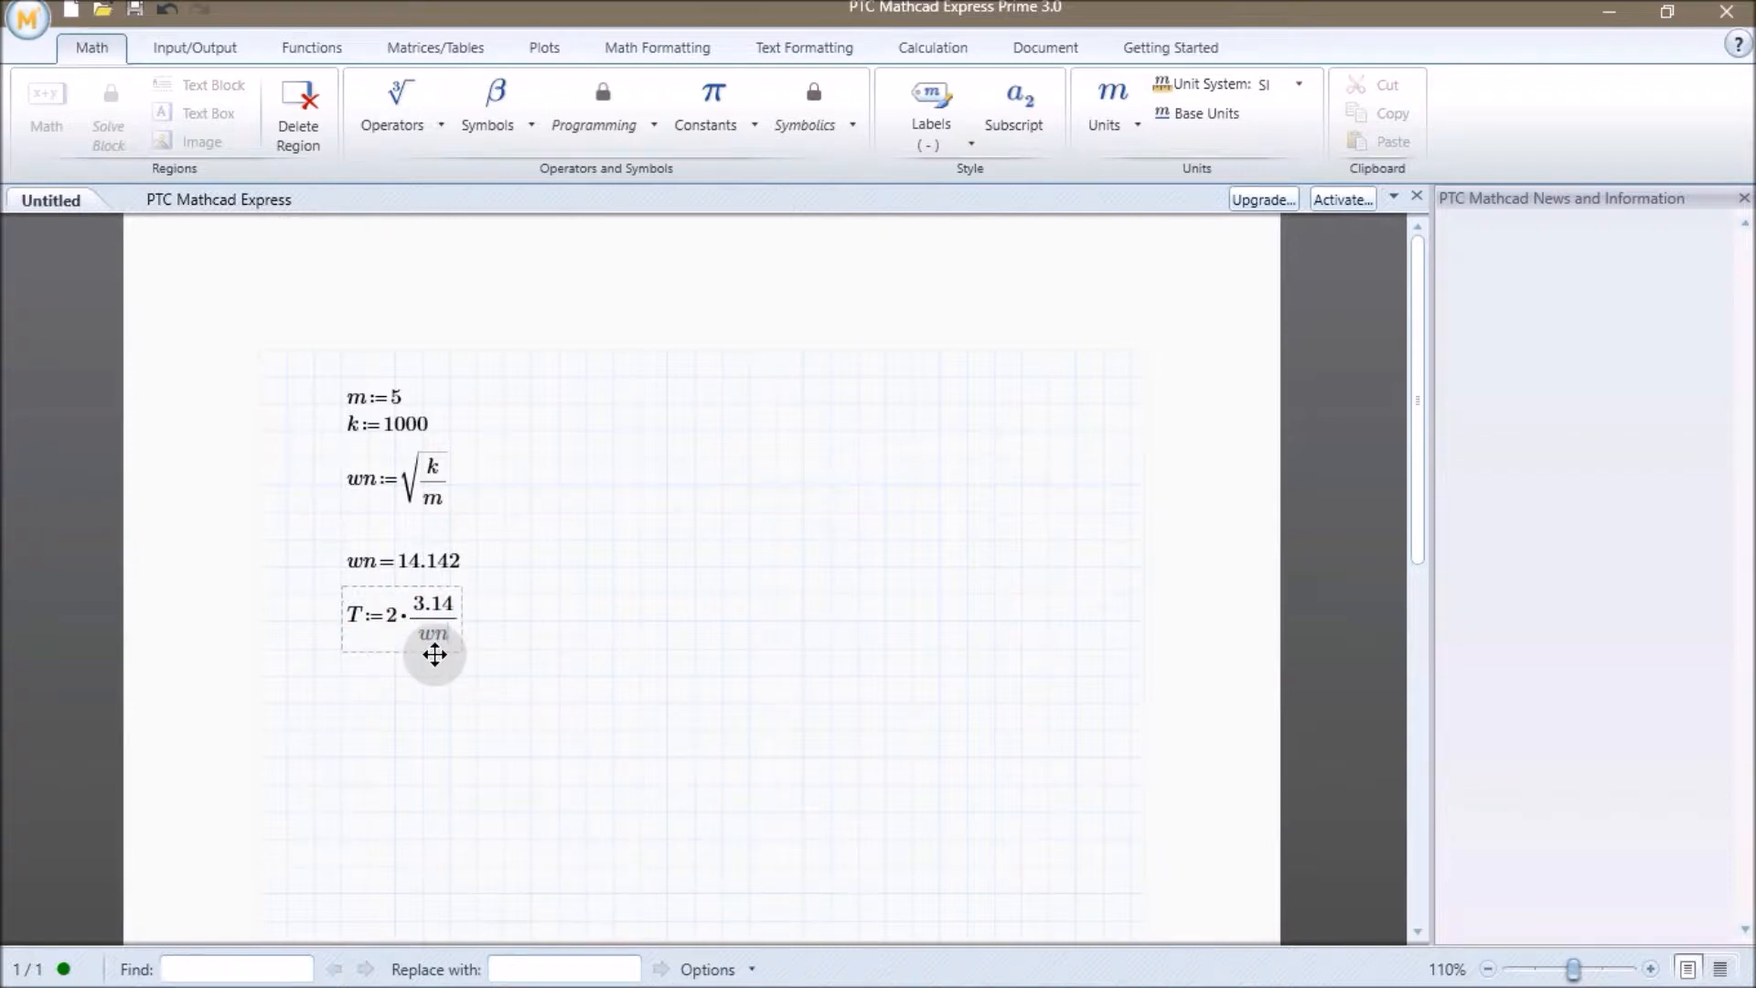
key(Return)
text(T=0.444)
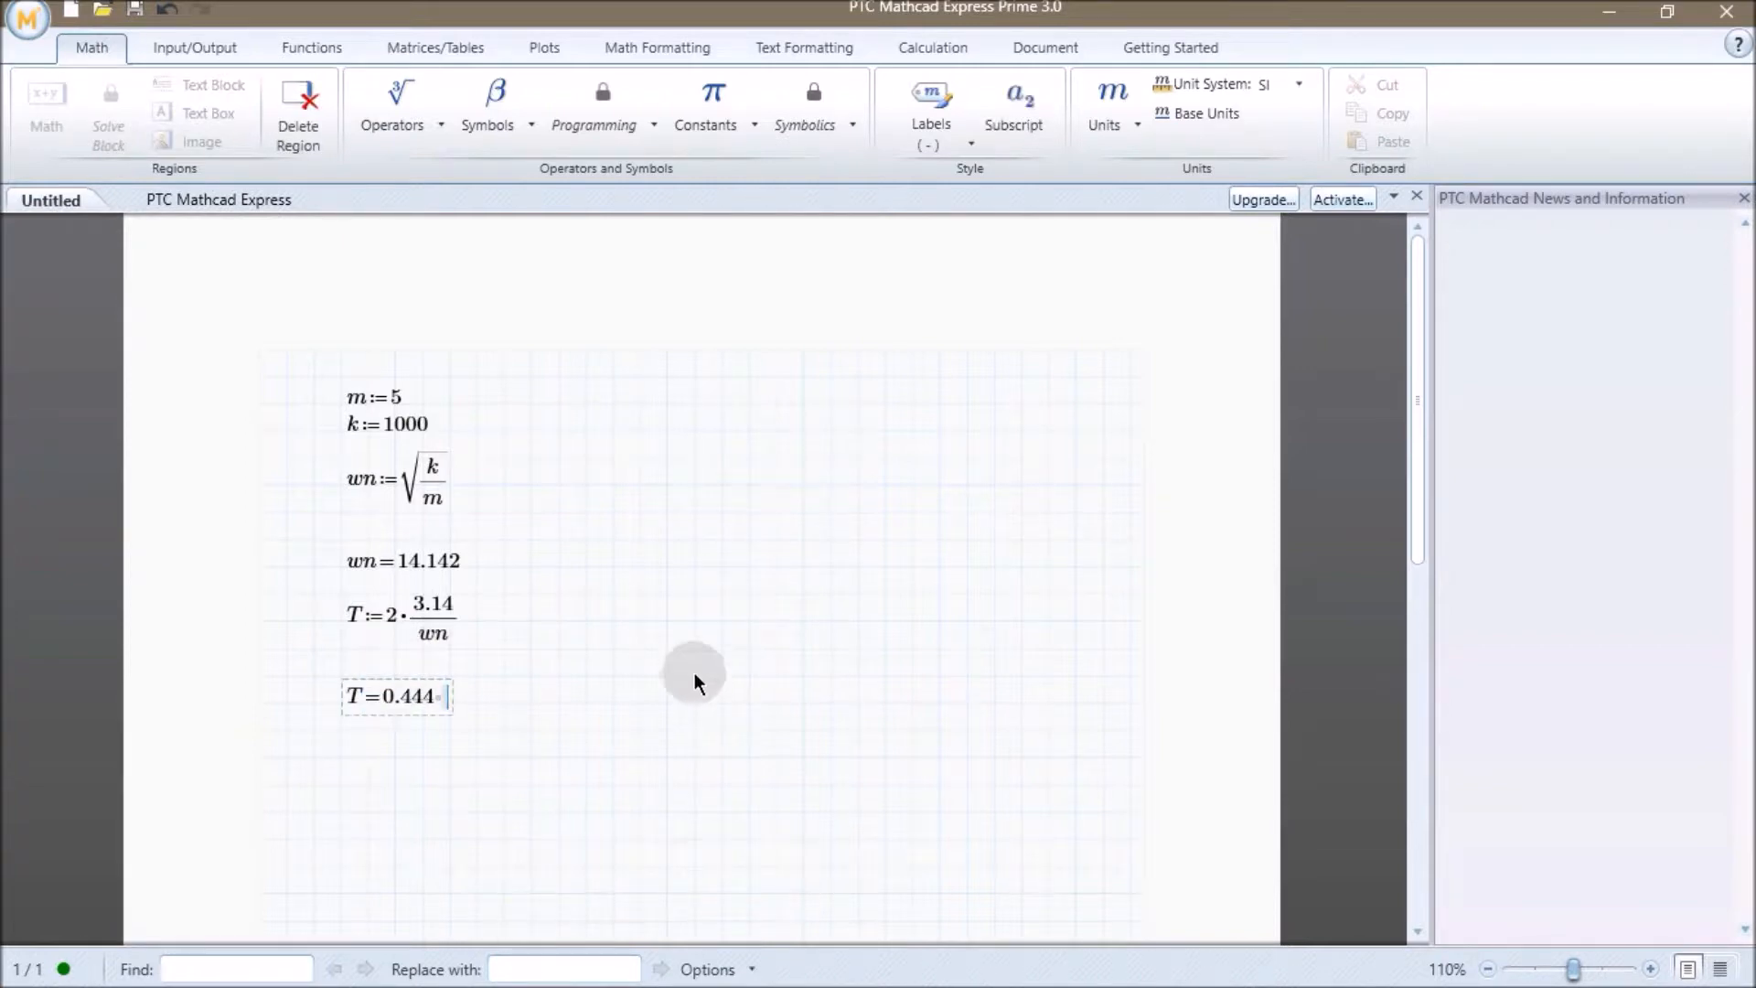
click(695, 674)
key(alt+Tab)
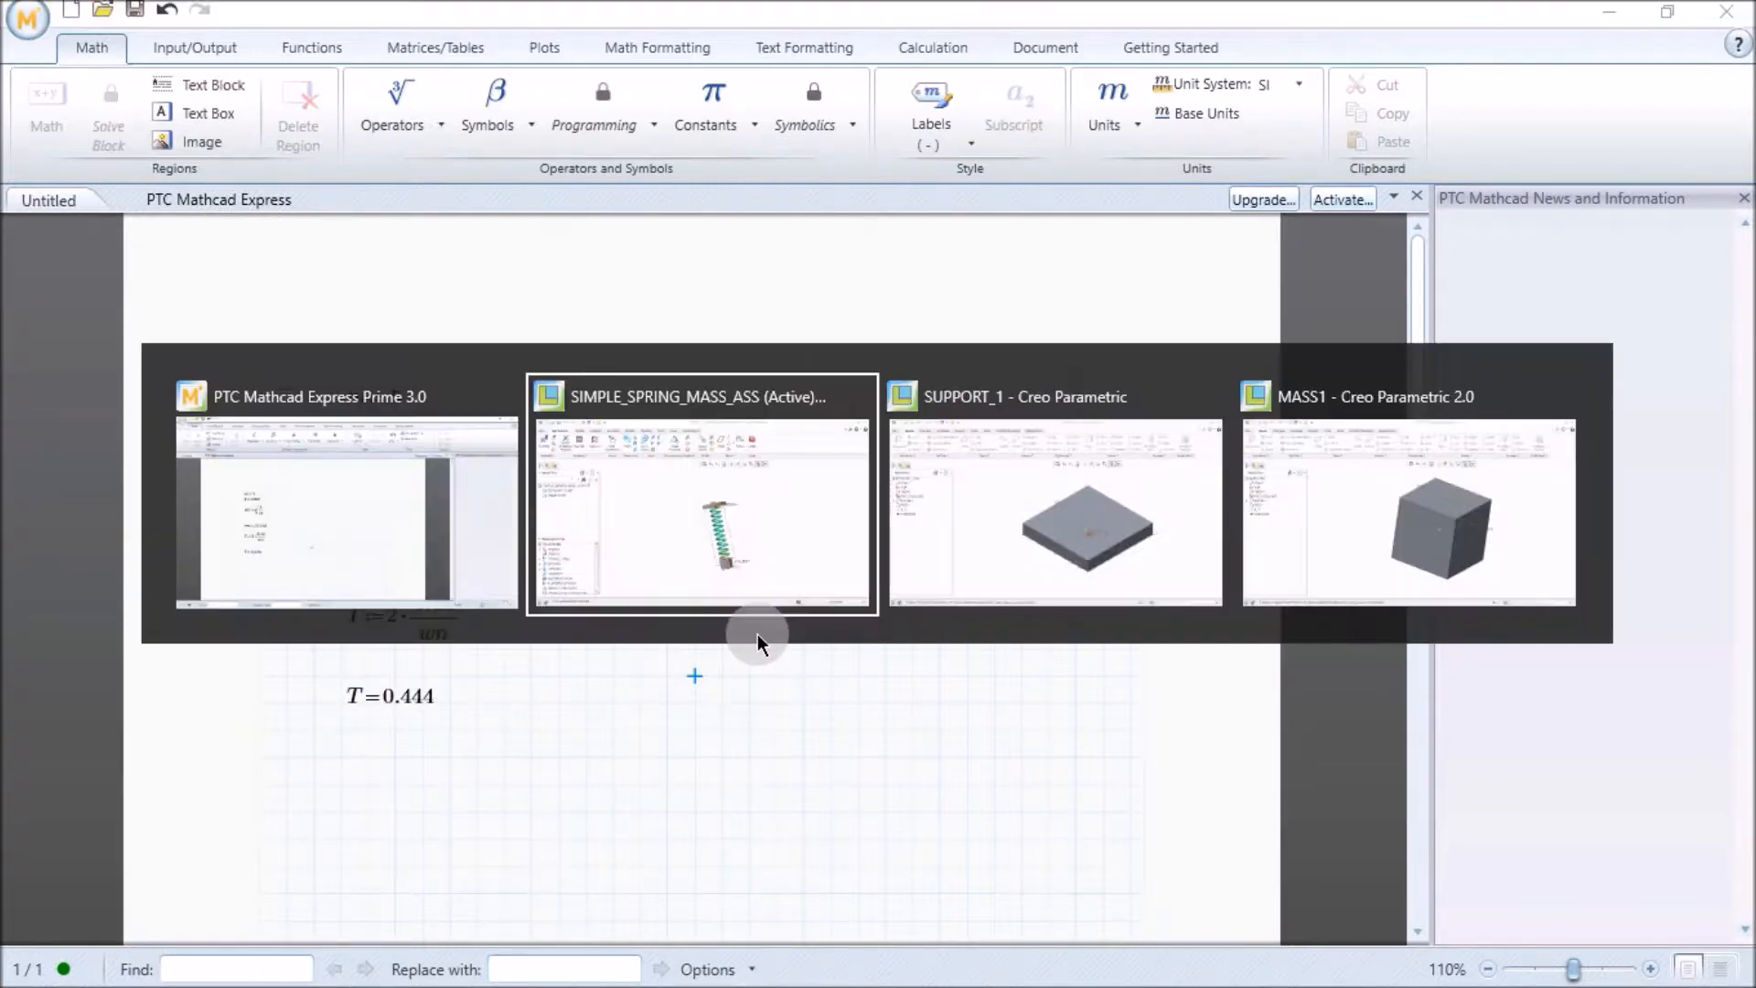
key(alt+Tab)
key(alt+Tab)
key(alt+Tab)
key(alt+Tab)
key(alt+Tab)
key(alt+Tab)
key(alt+Tab)
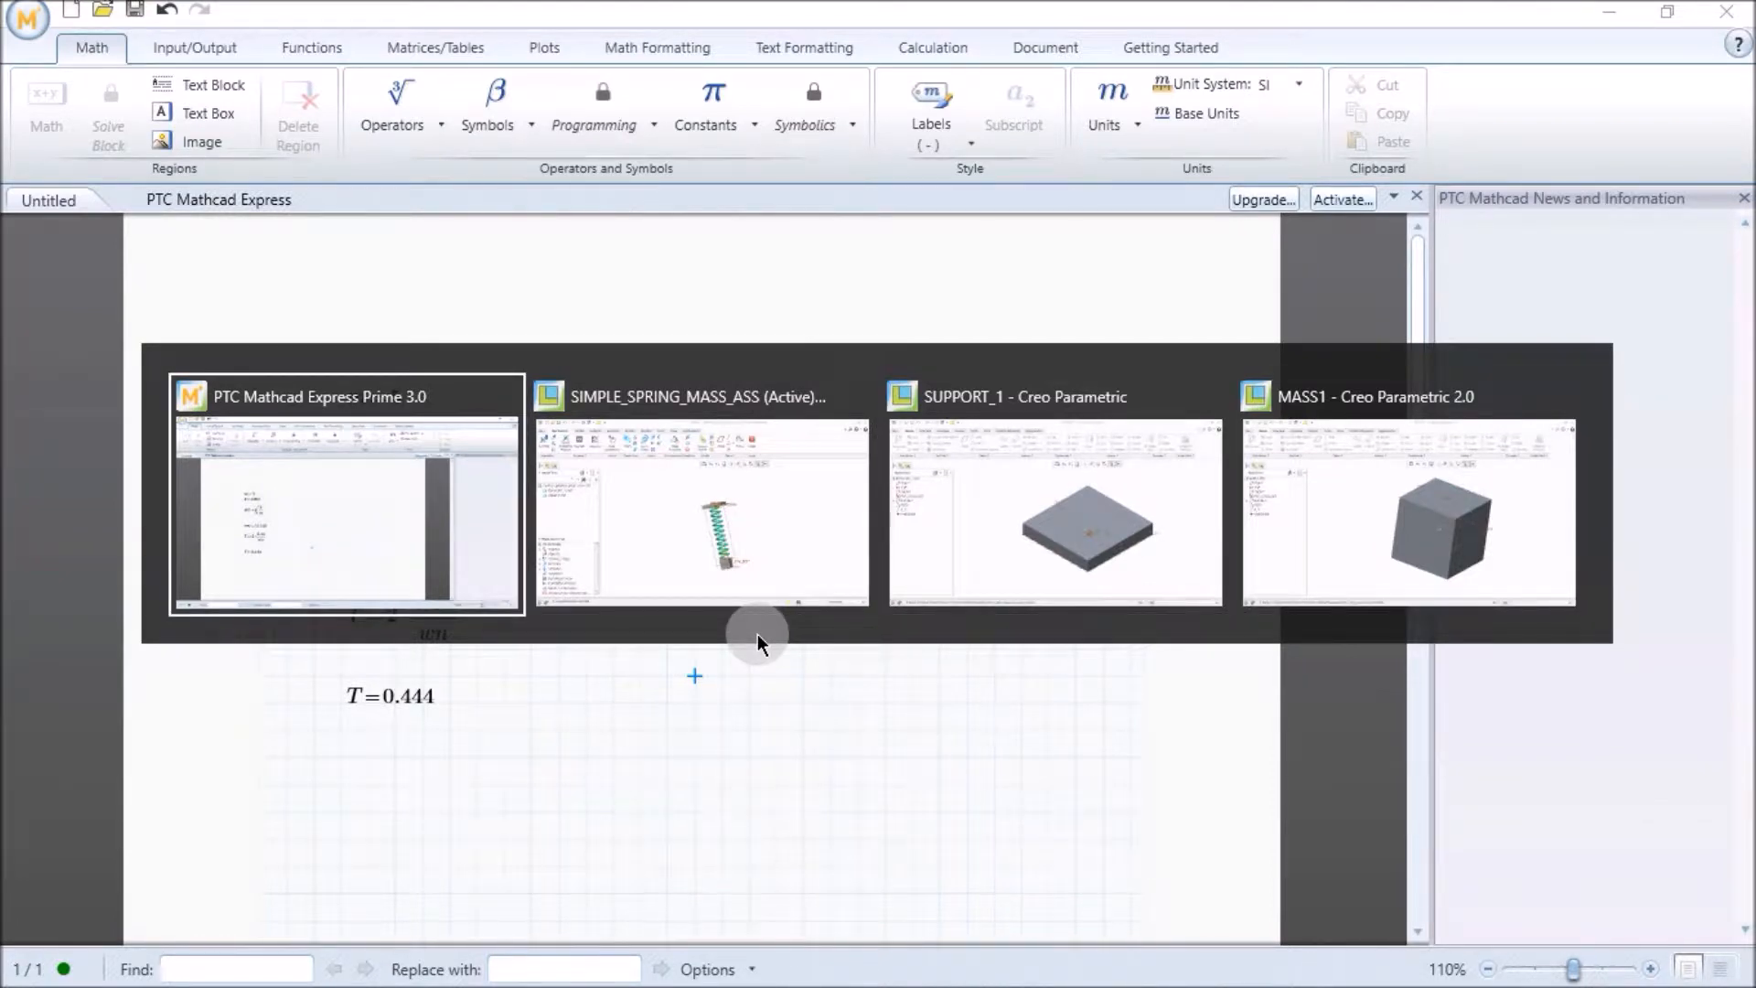
key(alt+Tab)
key(alt+Tab)
key(alt+Tab)
key(alt+Tab)
Define the static deflection d := m·9.81/k to the right of the other formulas and evaluate d.
click(557, 457)
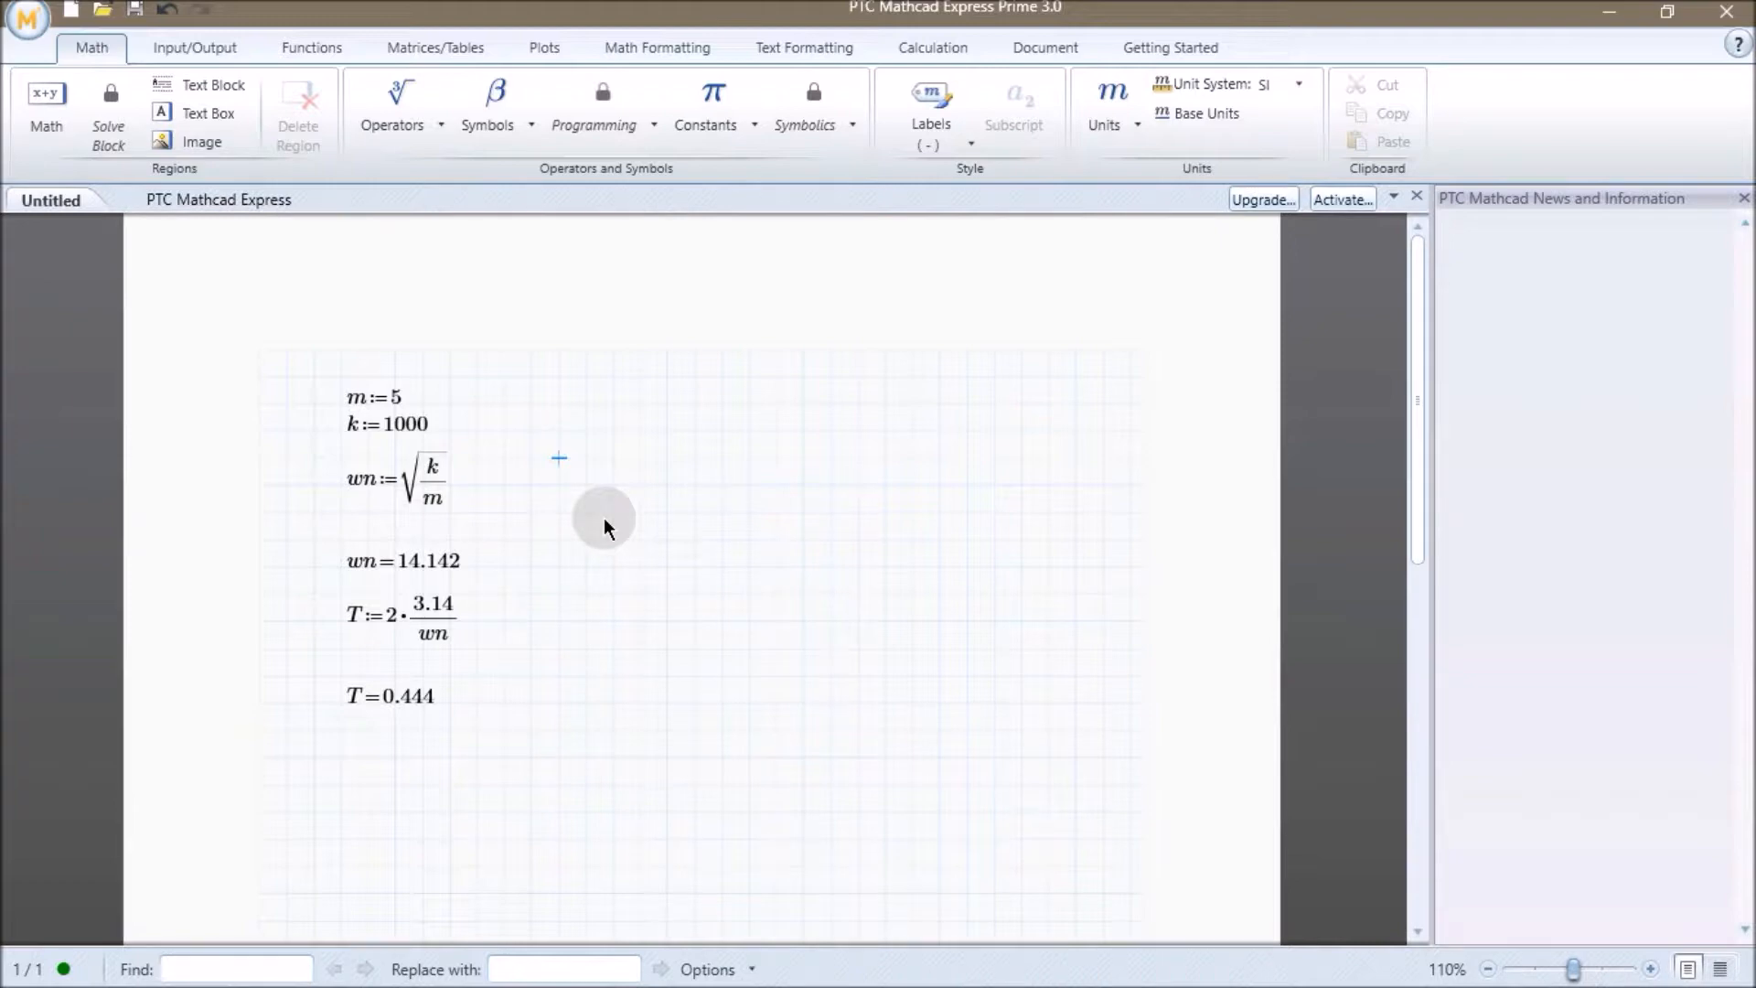
text(d:=m·9.81)
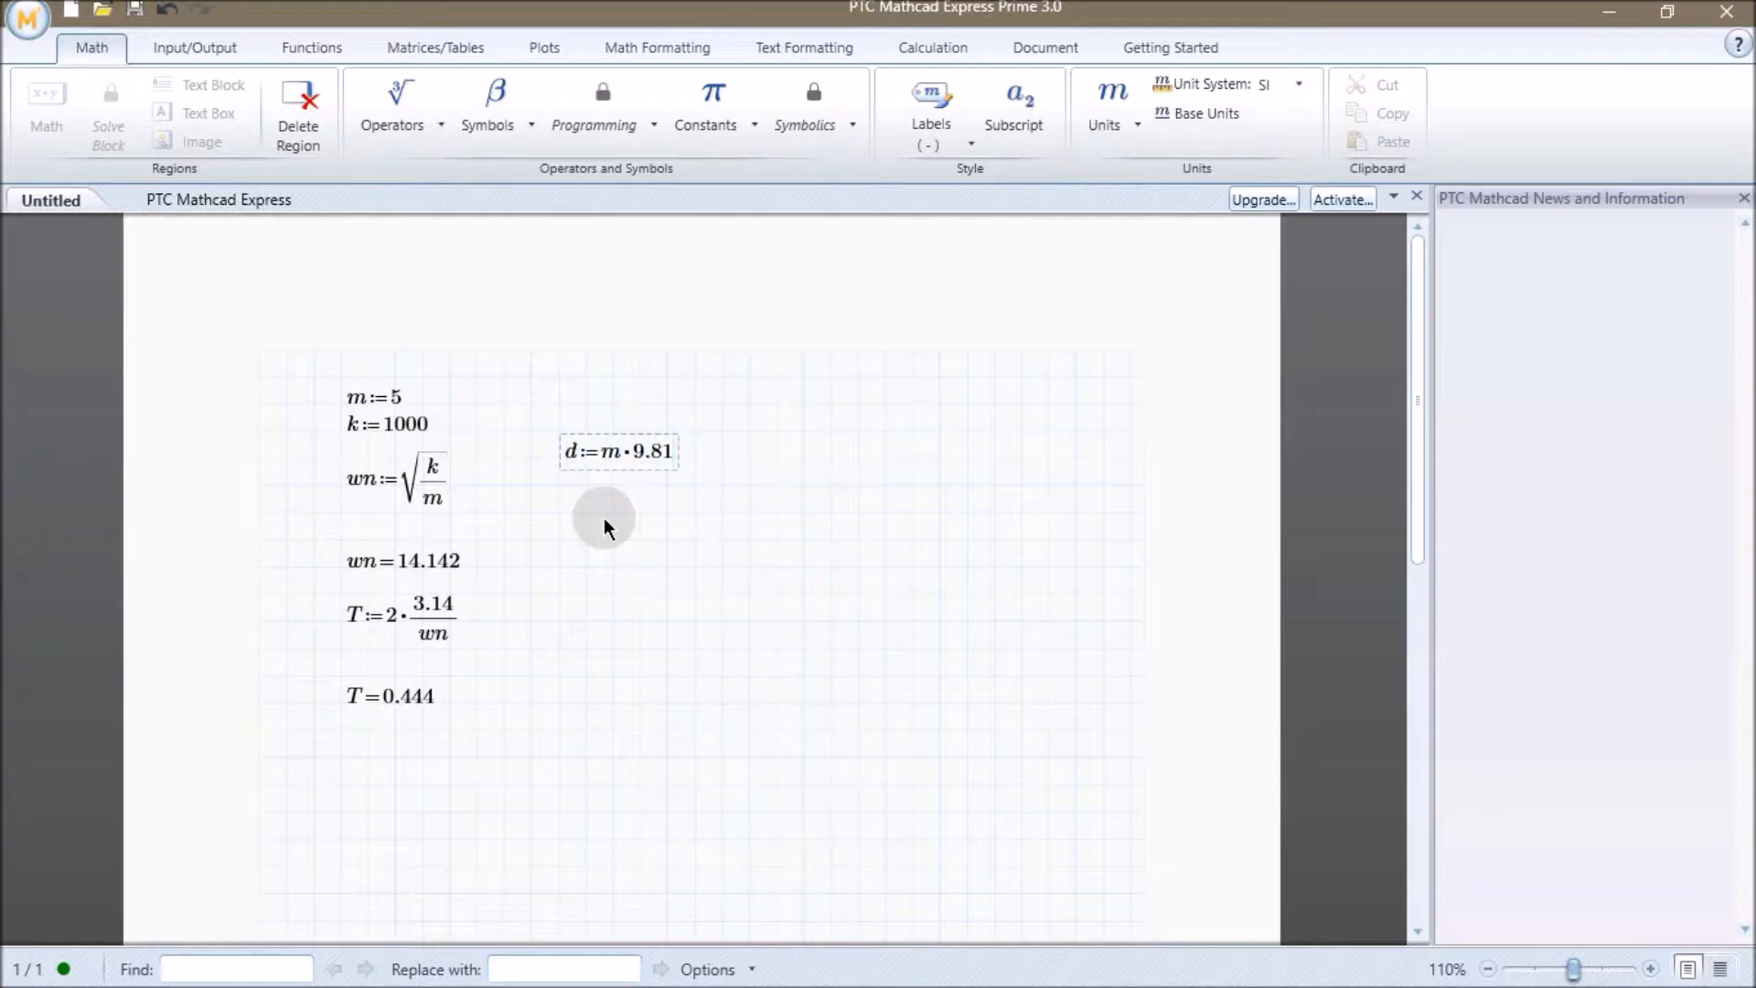
text(/k)
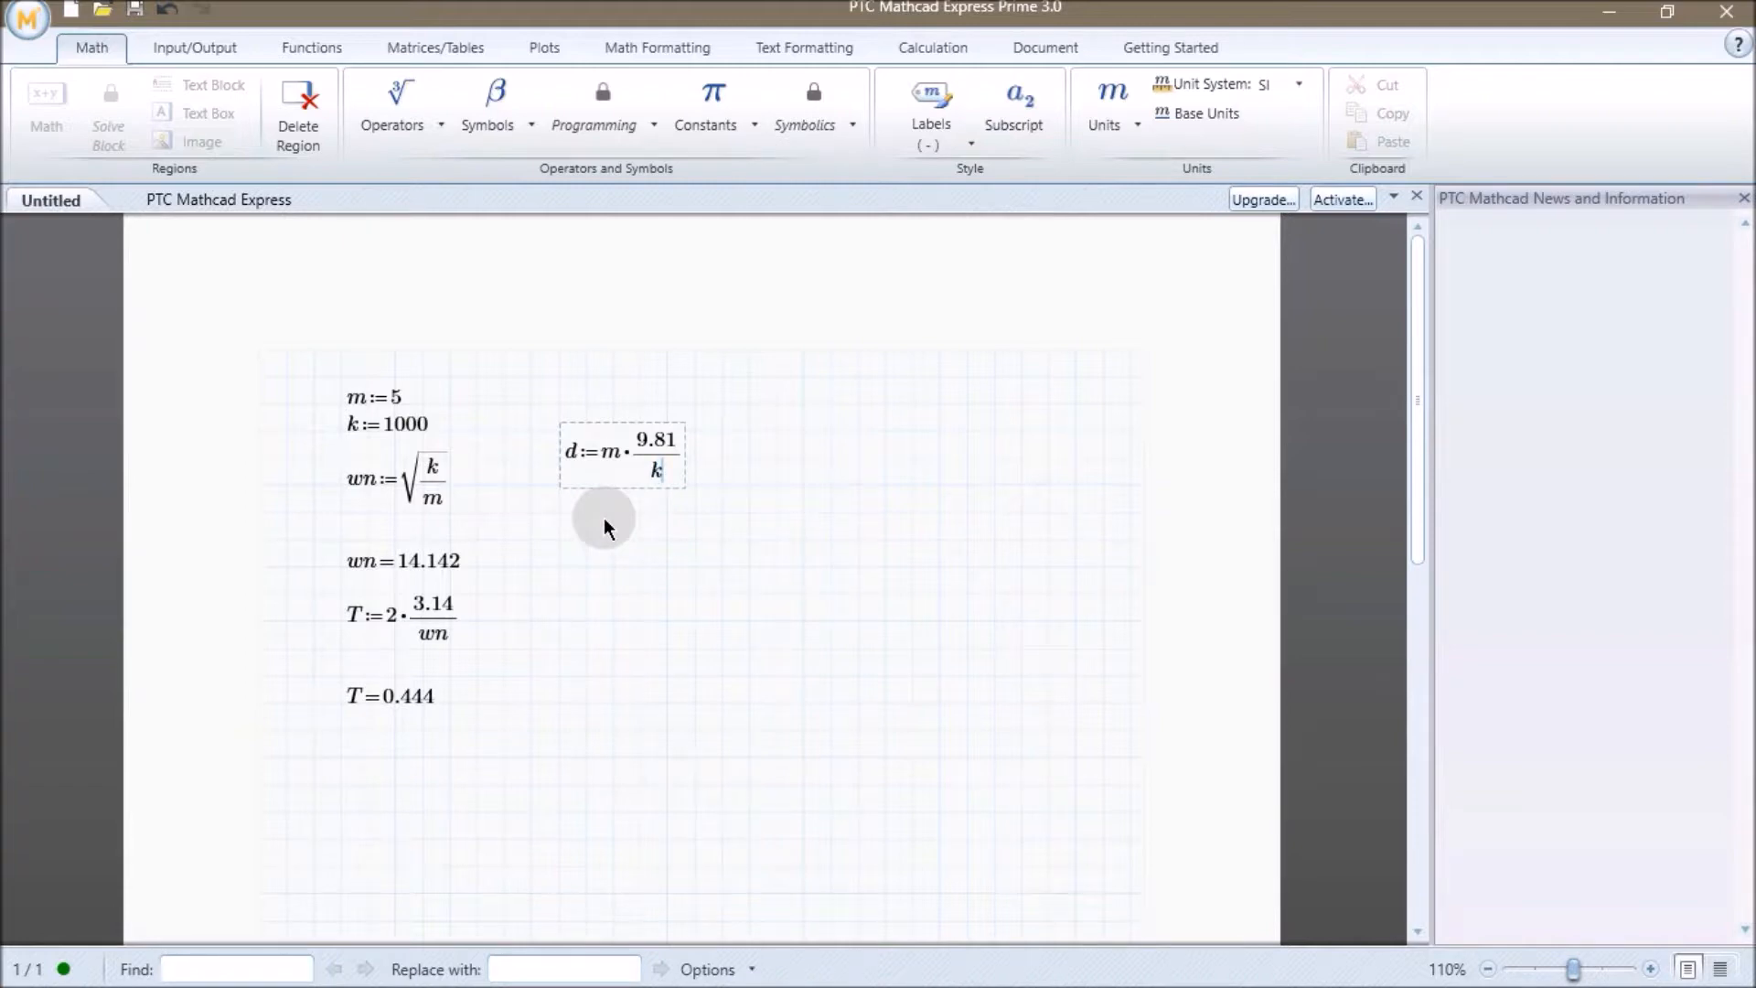
click(604, 528)
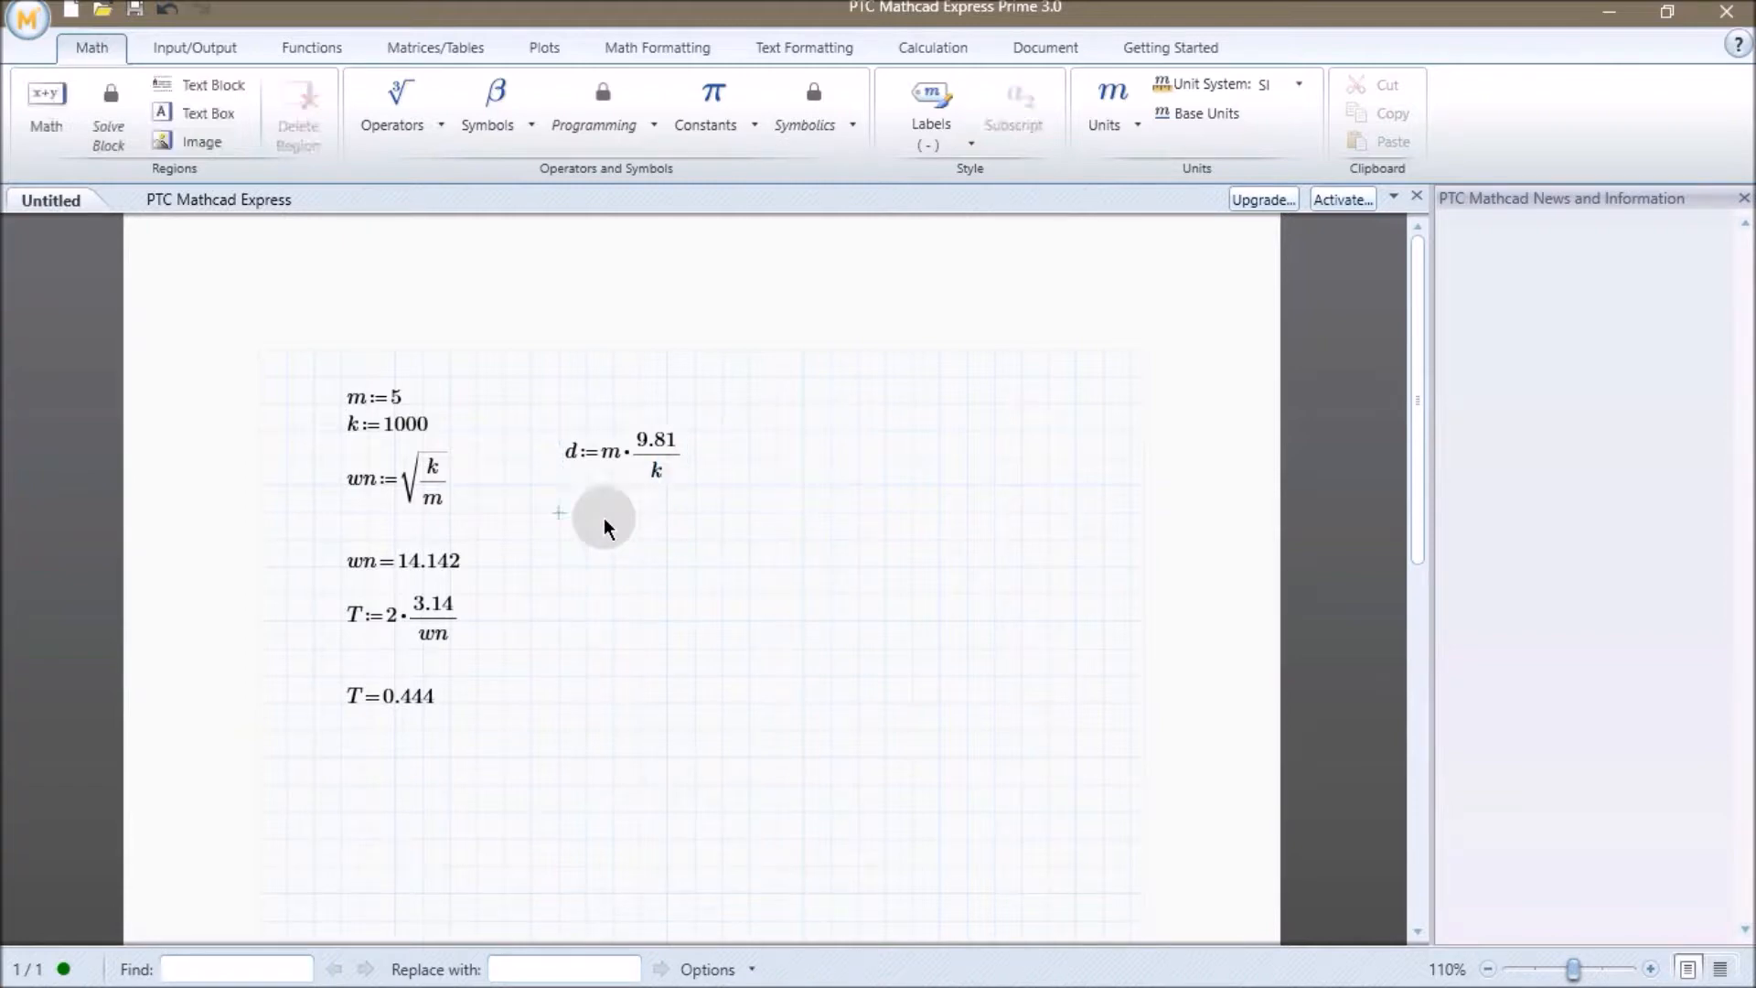
text(d=0.049)
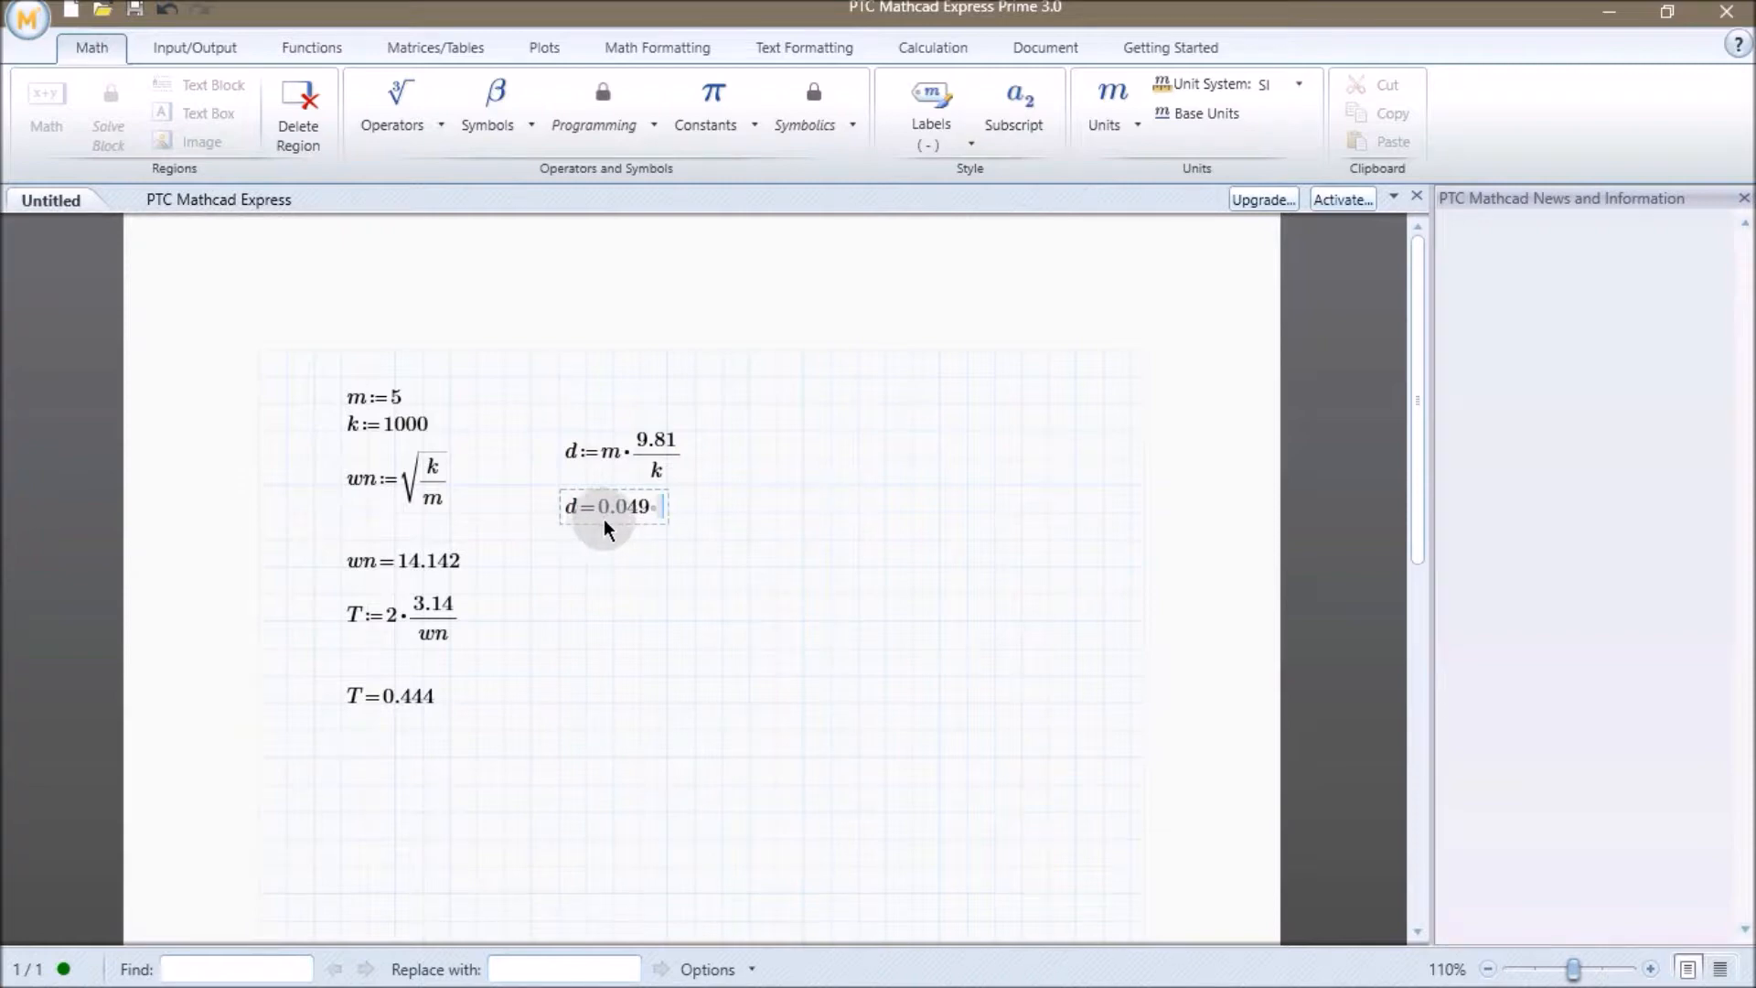
click(681, 599)
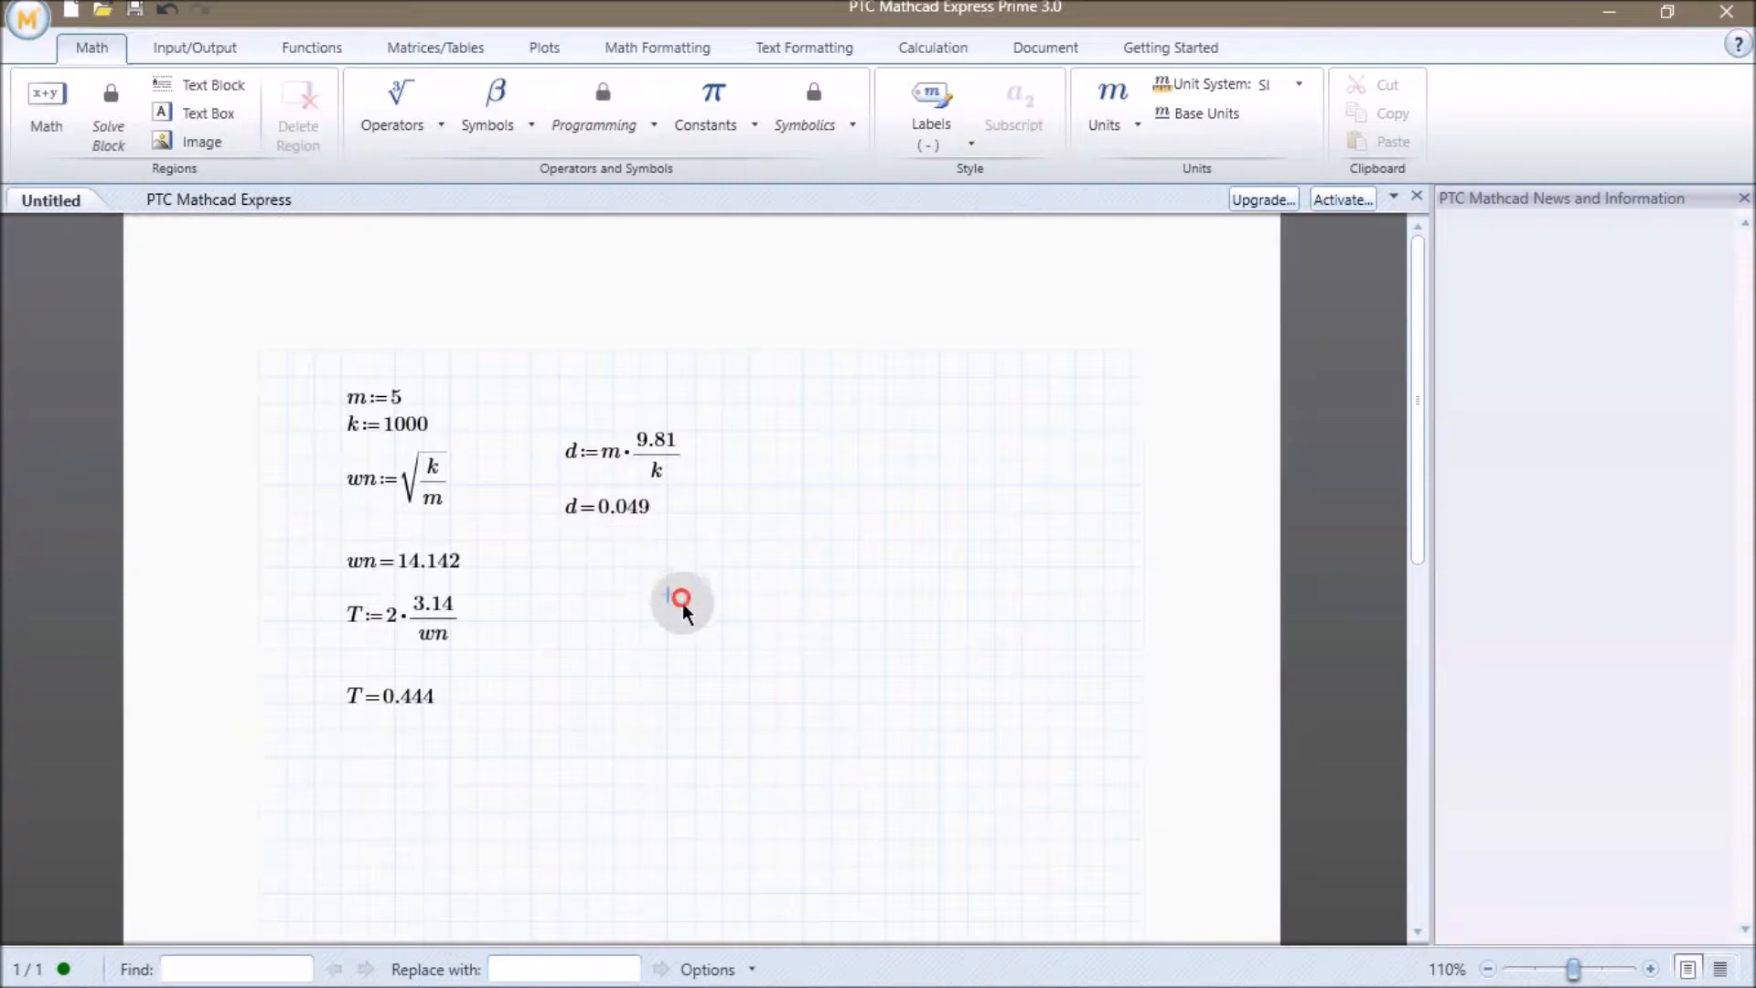
Multiply the 9.81 in d's numerator by 1000 to convert the deflection to millimetres.
click(676, 446)
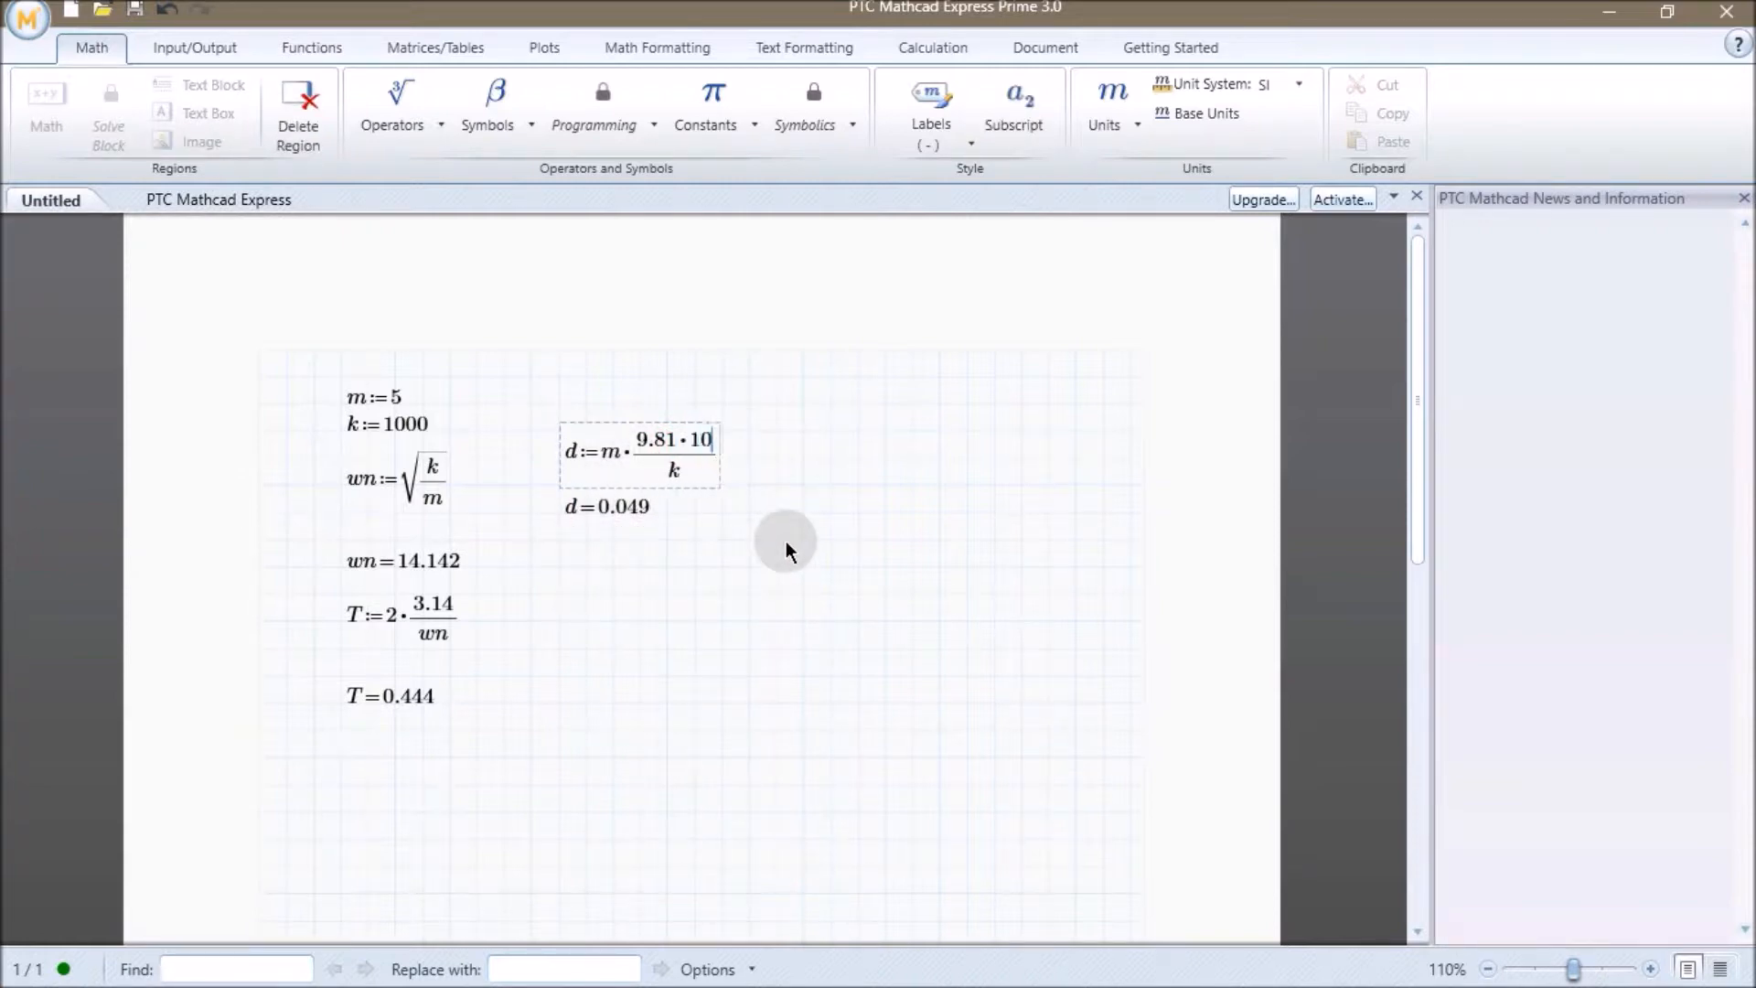
text(*1000)
key(Down)
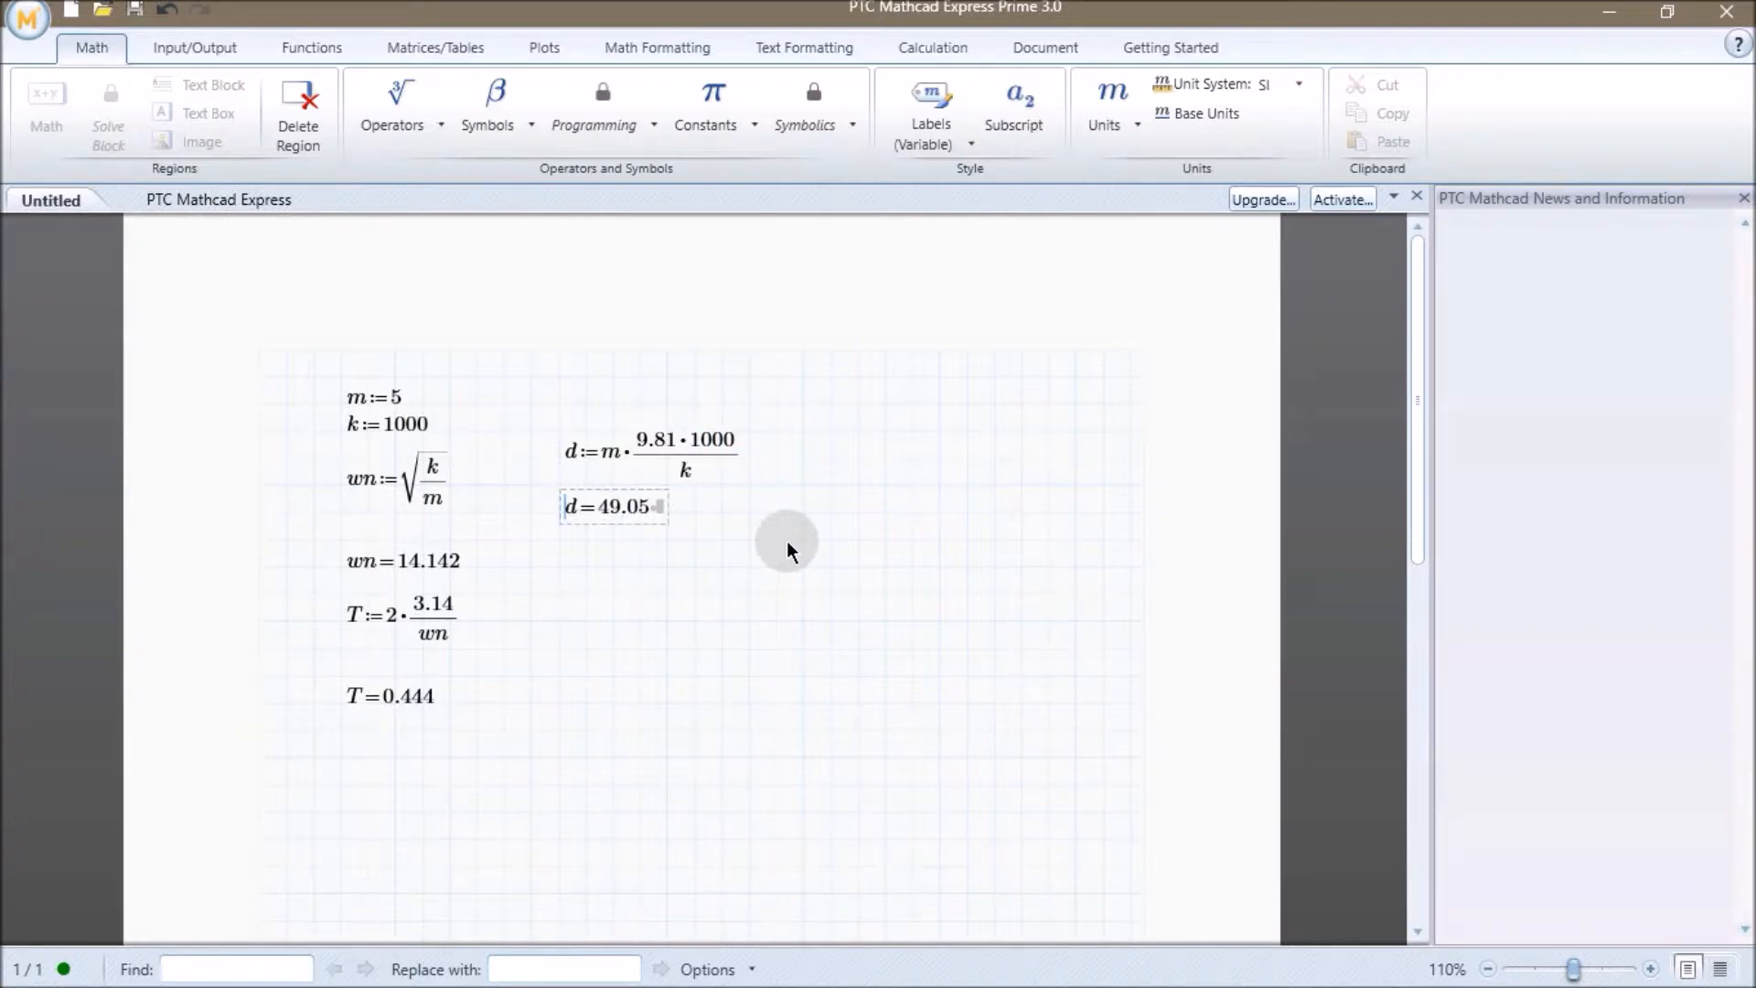
Switch to the SIMPLE_SPRING_MASS_ASS assembly window in Creo Parametric.
click(788, 546)
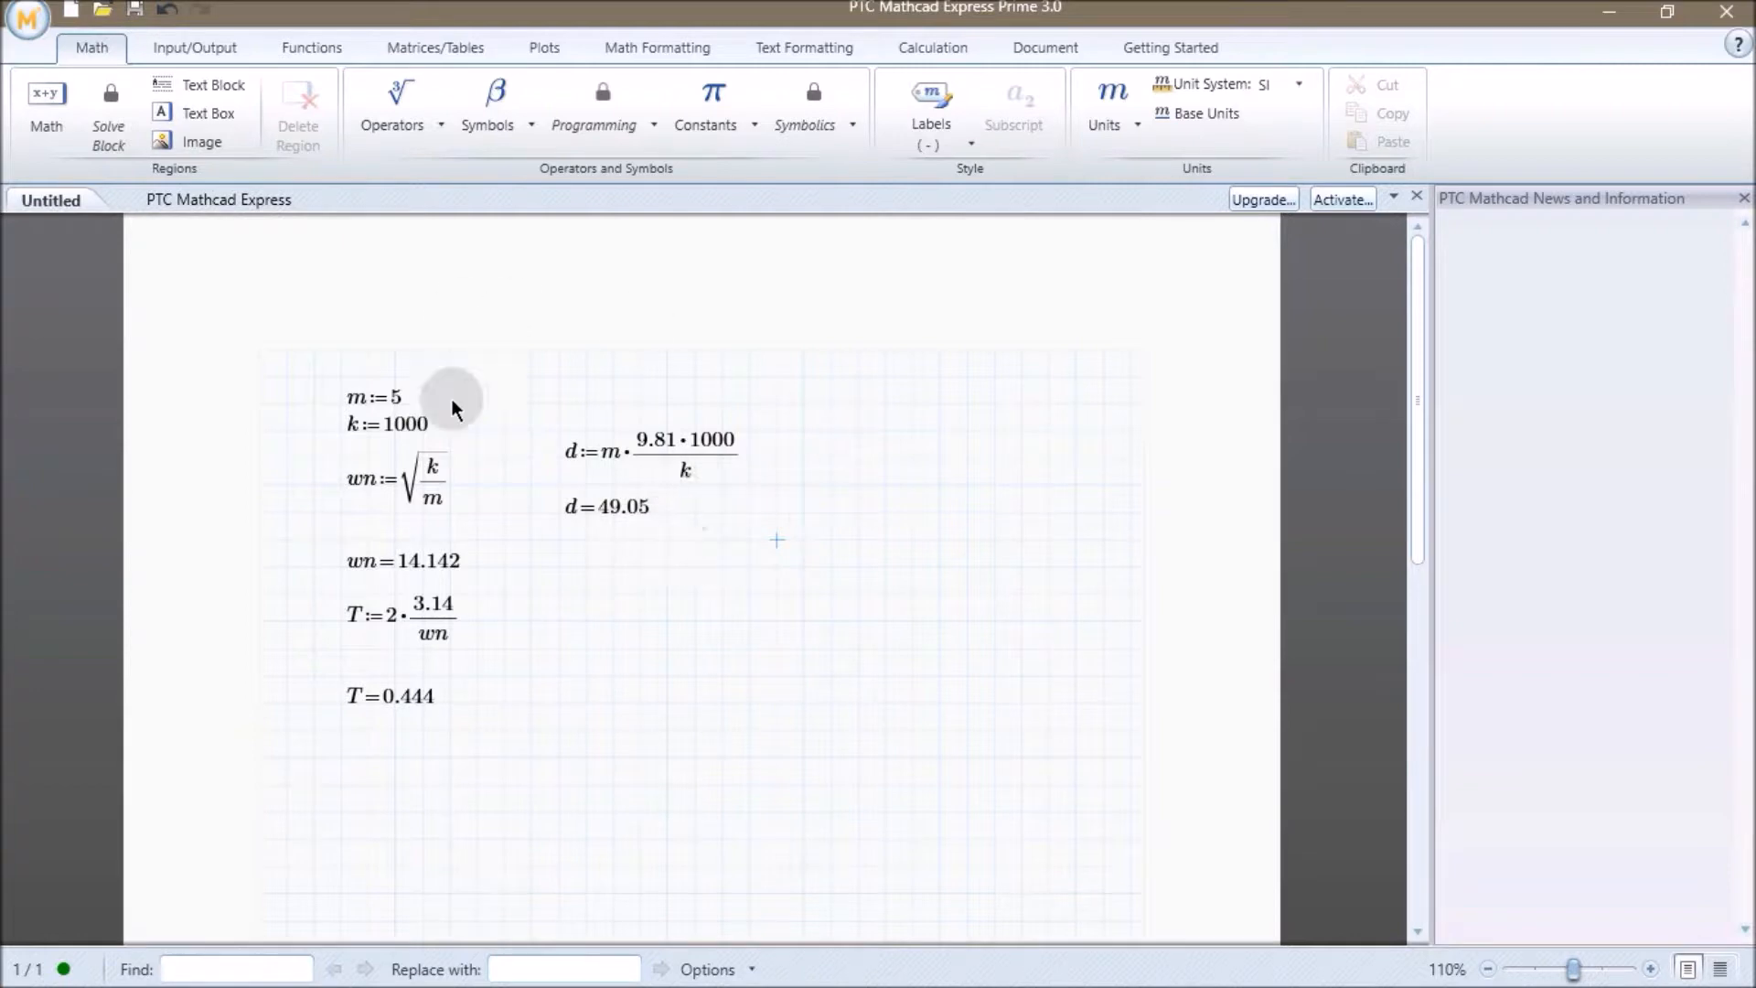
key(alt+Tab)
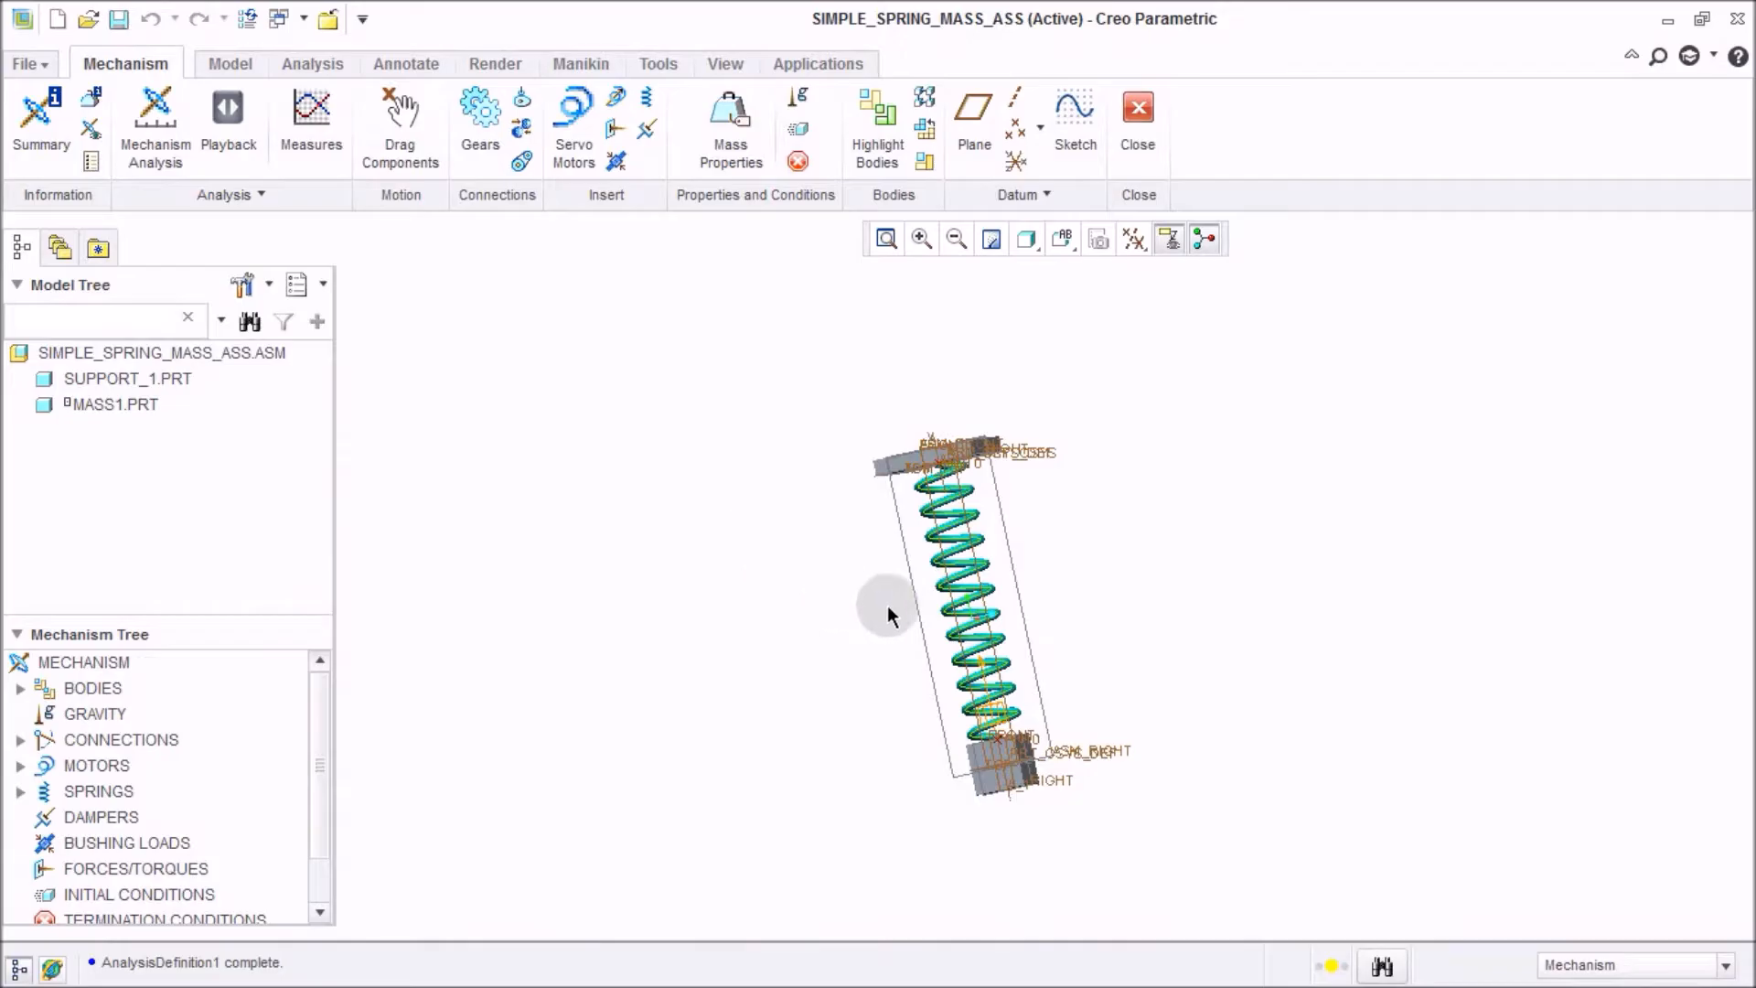
click(1391, 503)
click(622, 518)
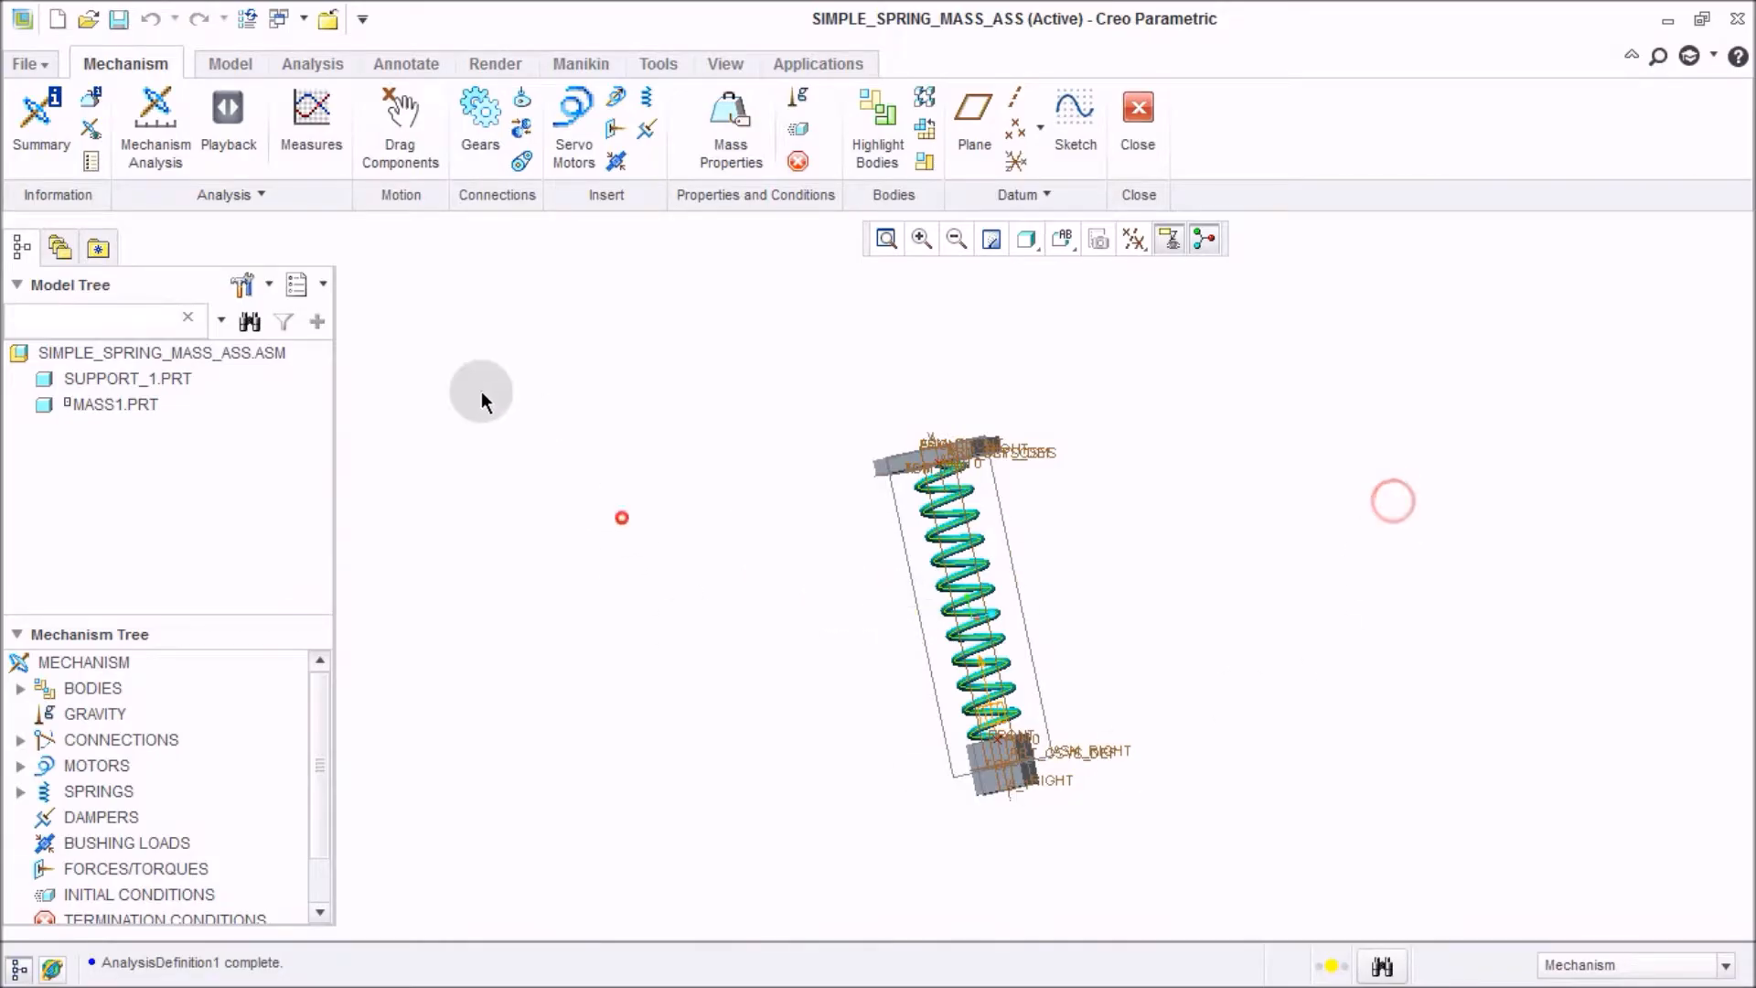
Open the measure results and select the AnalysisDefinition1 result set.
scroll(1041, 768, down, 5)
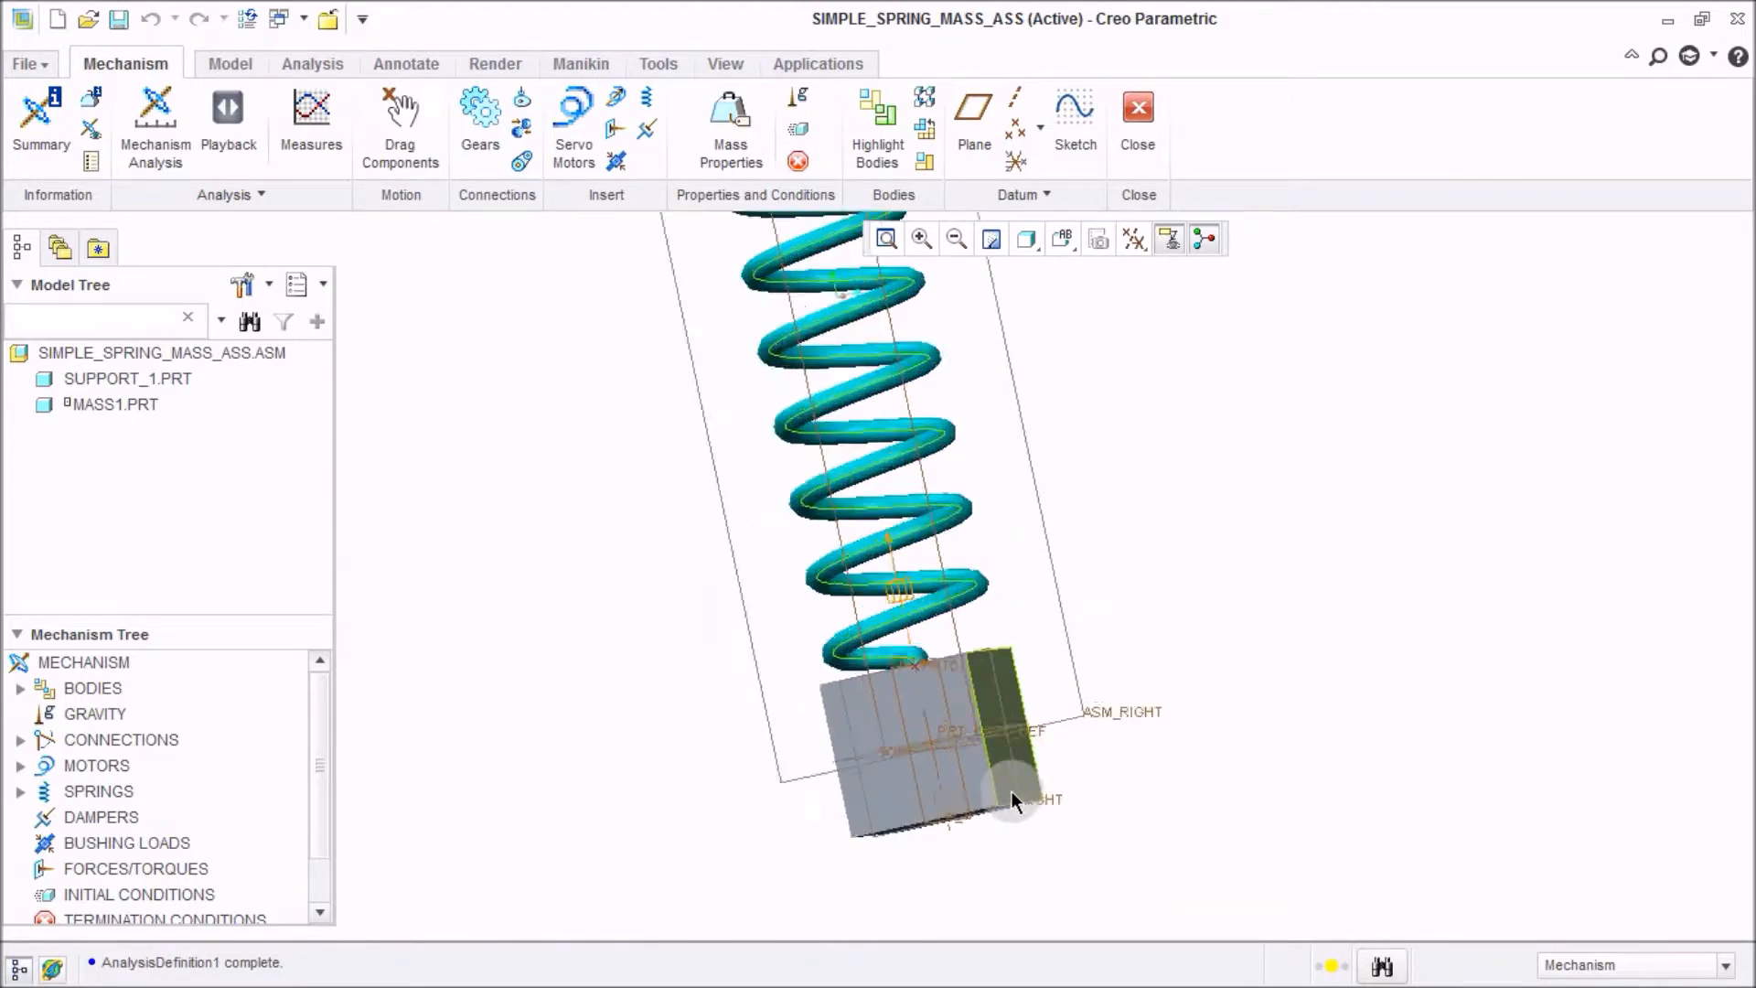
scroll(937, 748, up, 4)
scroll(936, 755, up, 2)
click(470, 427)
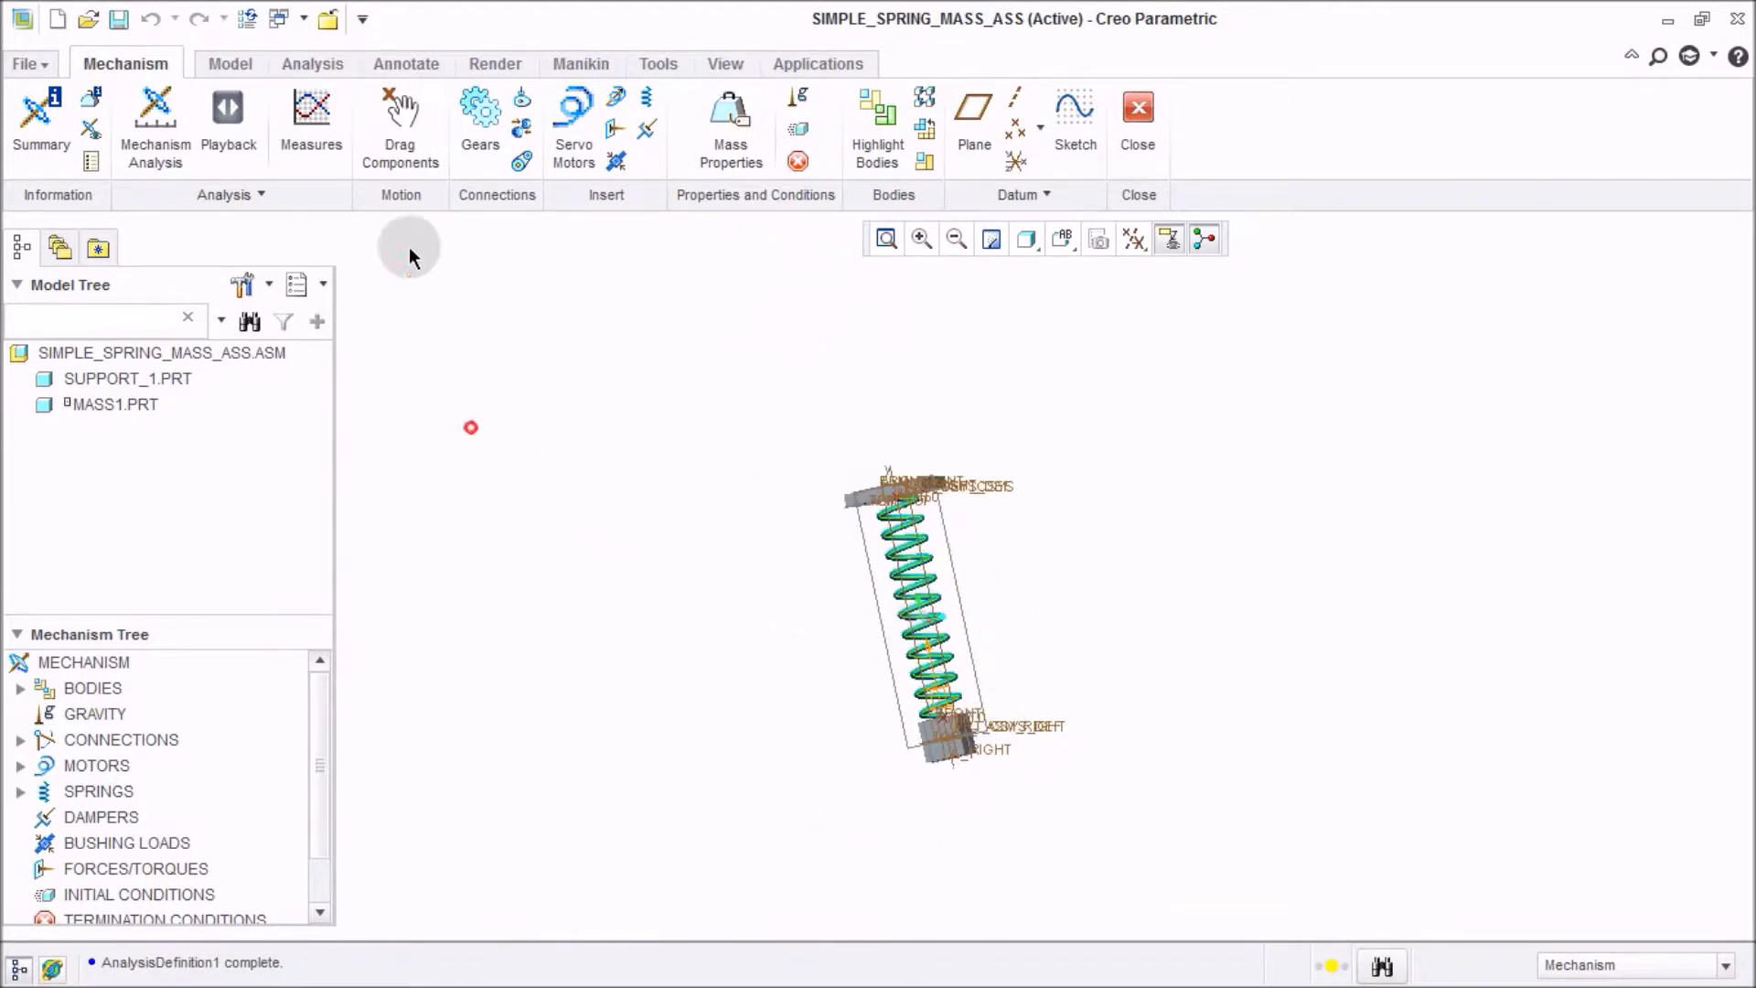
click(306, 112)
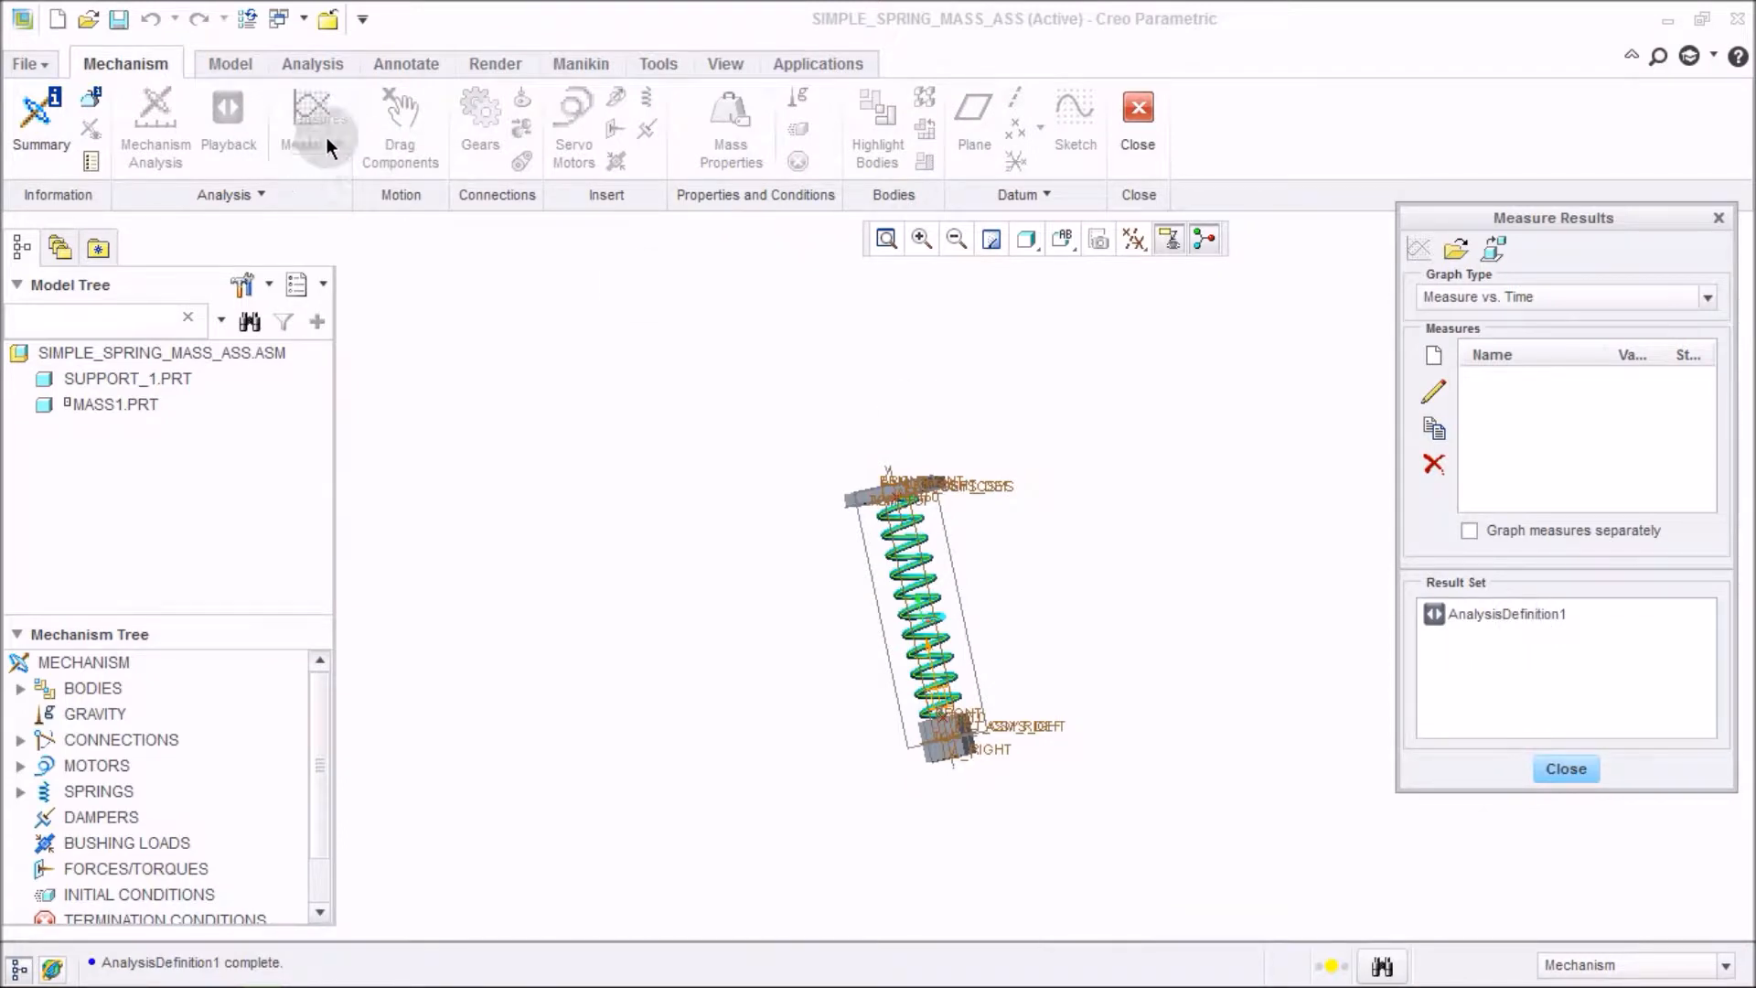
click(1582, 614)
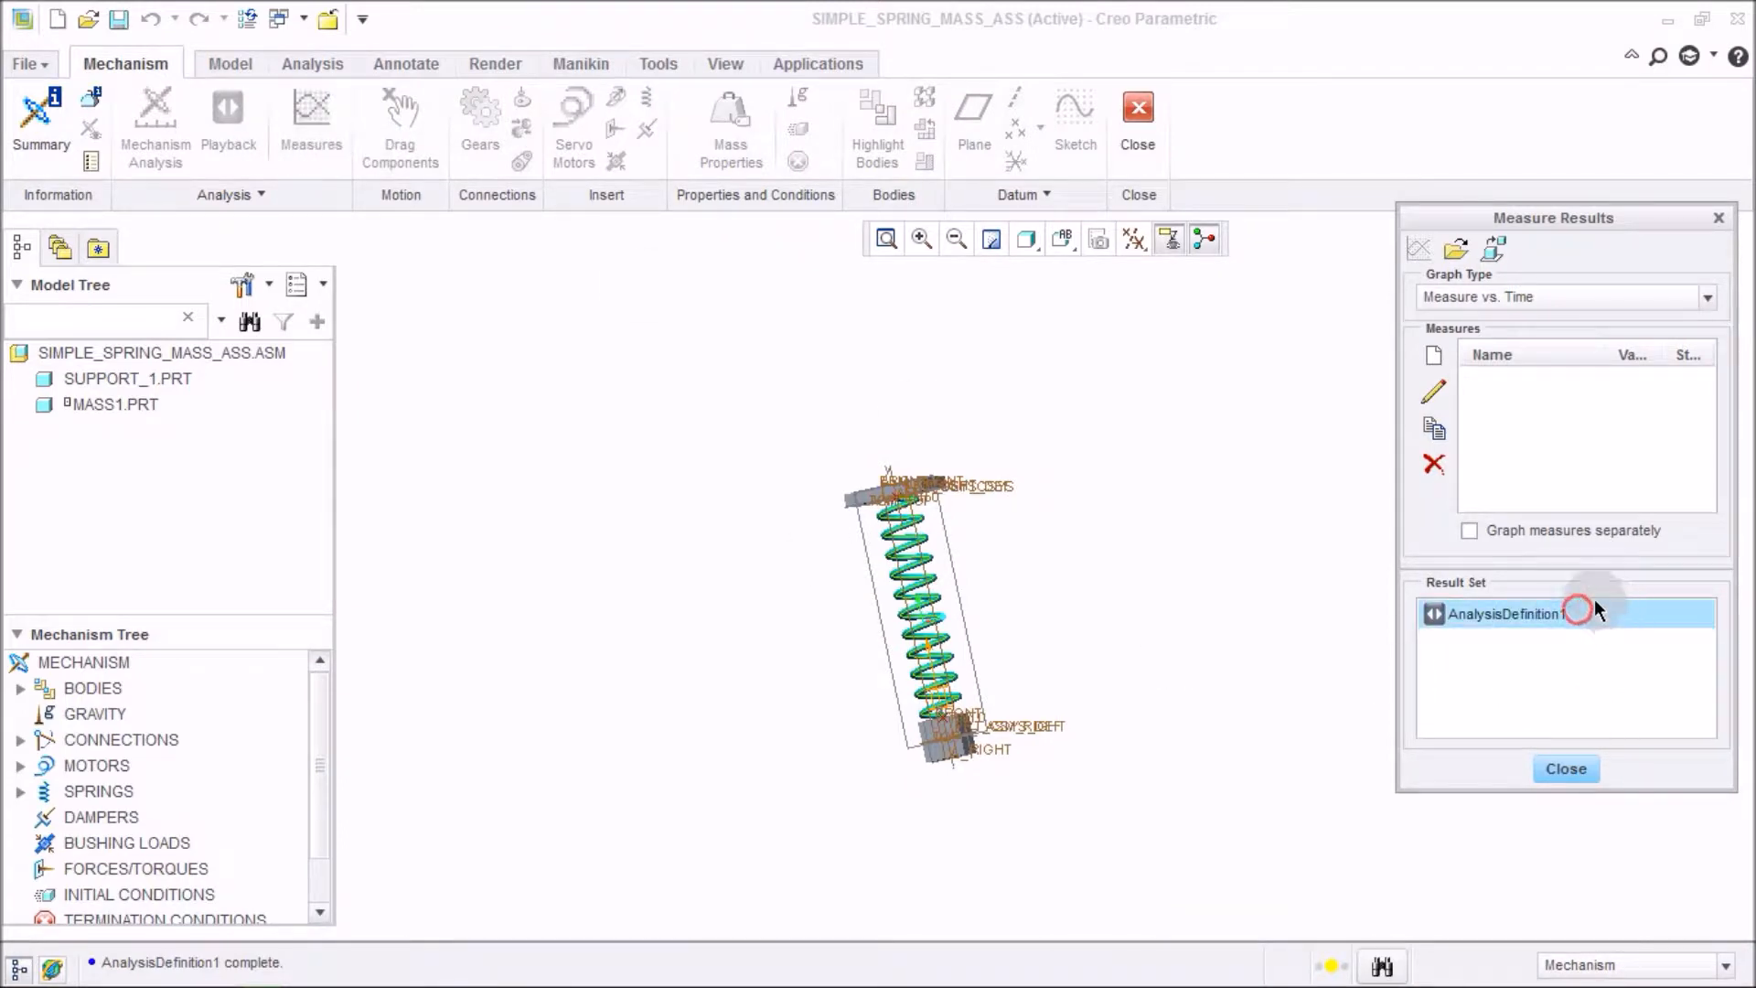
Create a new Position measure and pick the top corner point of the mass block as its point.
click(1434, 354)
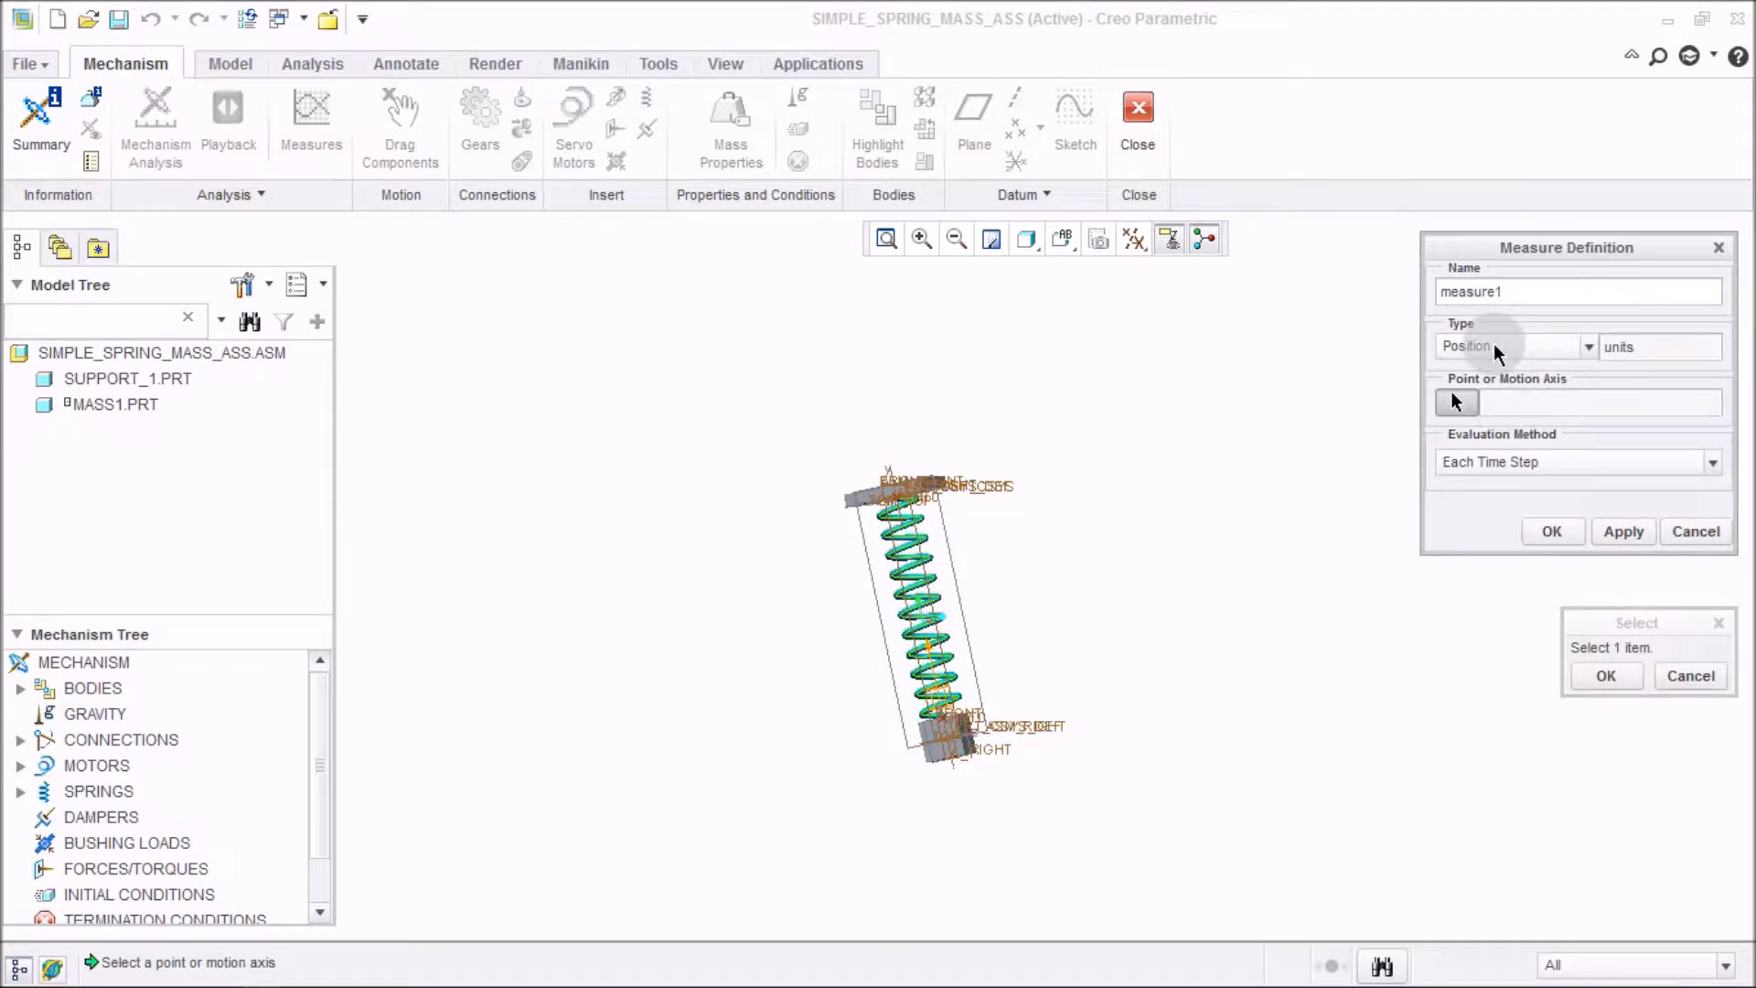
scroll(980, 749, up, 3)
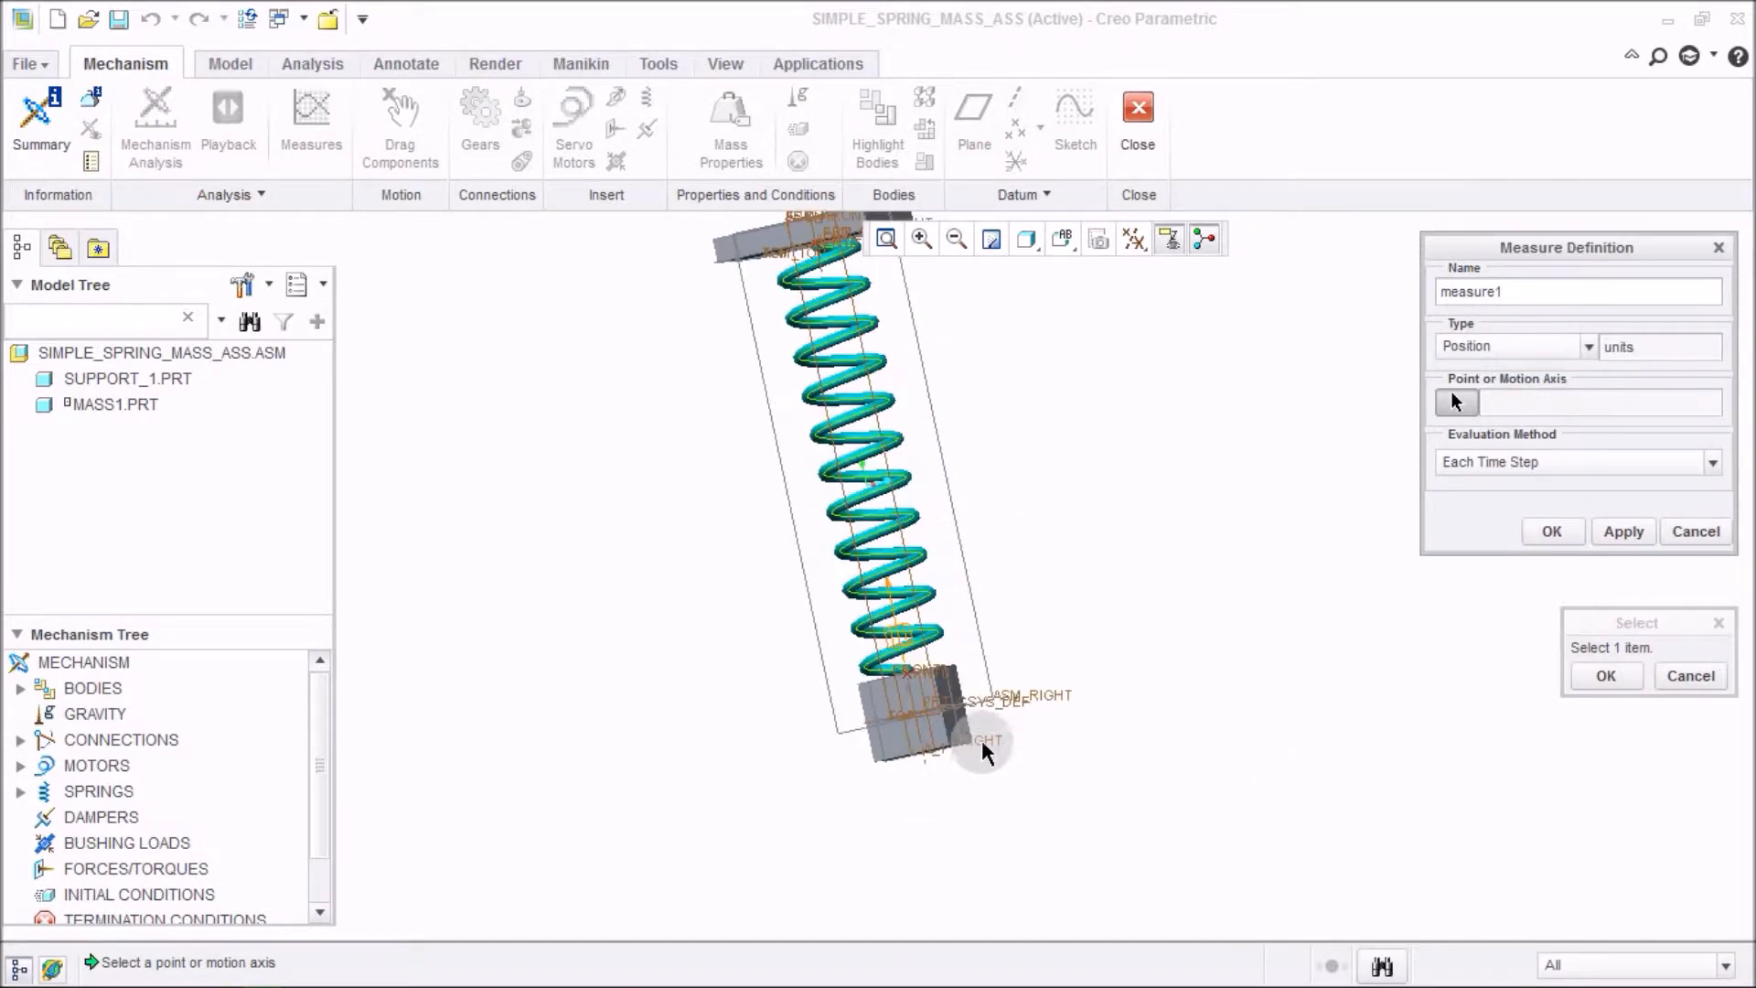
scroll(974, 741, down, 2)
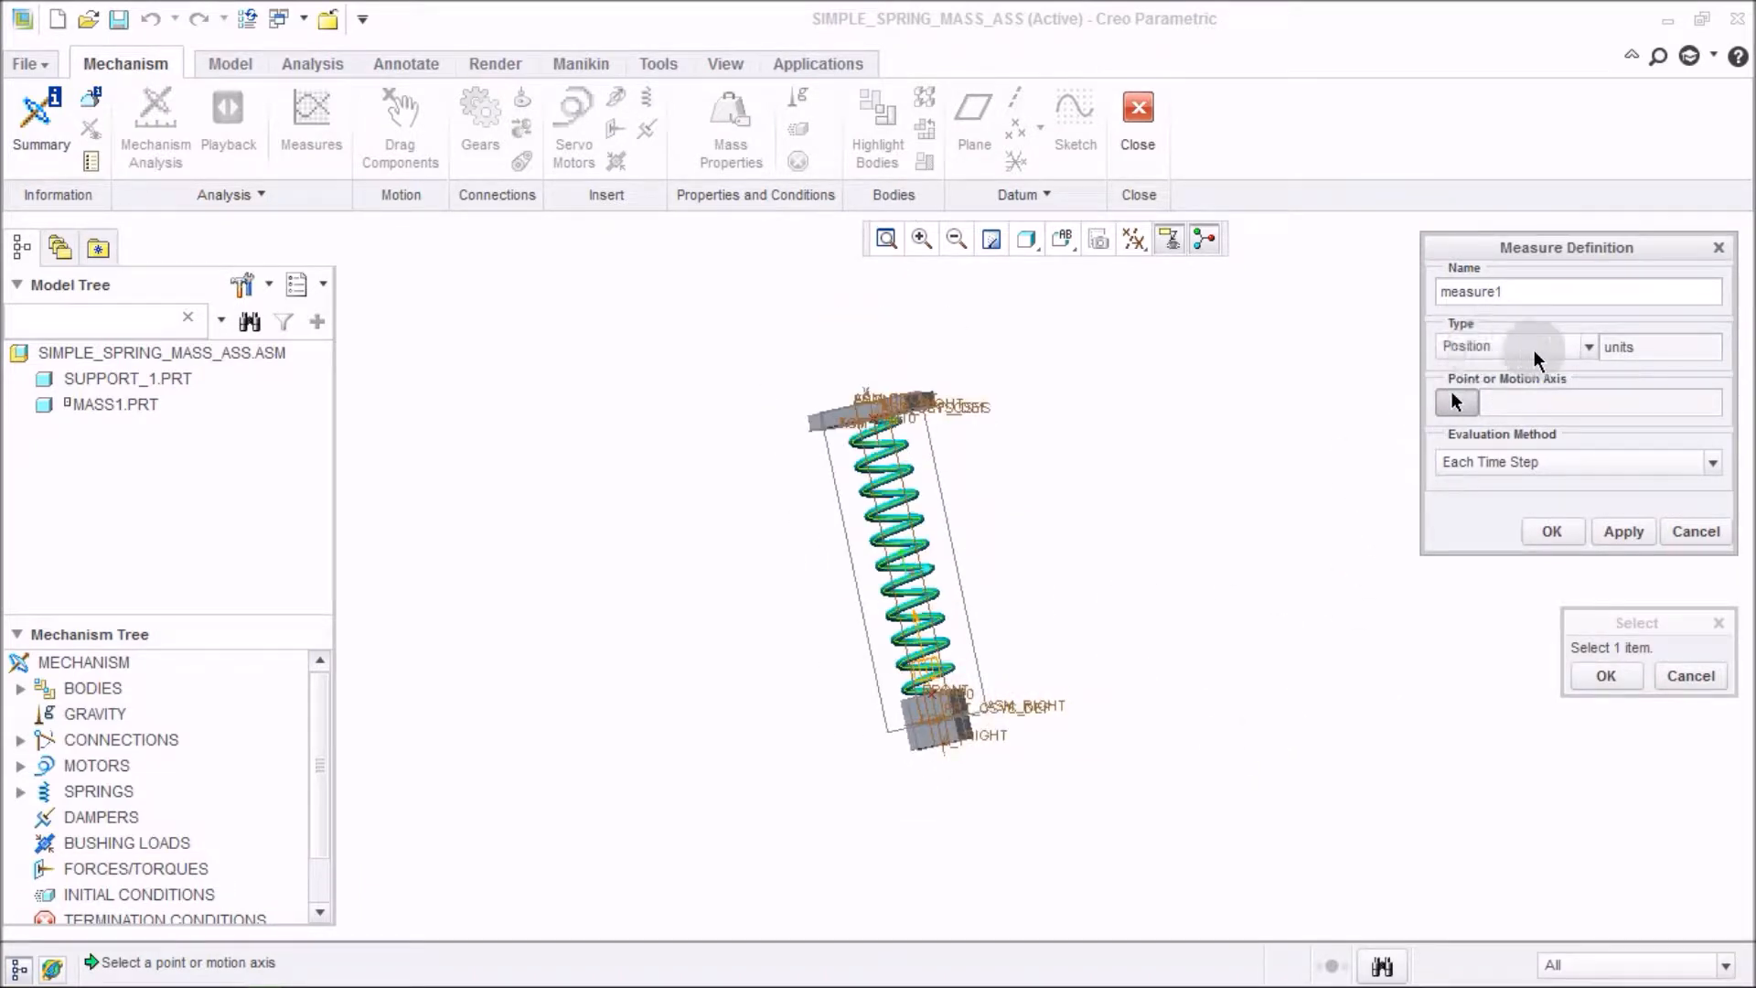
click(1481, 348)
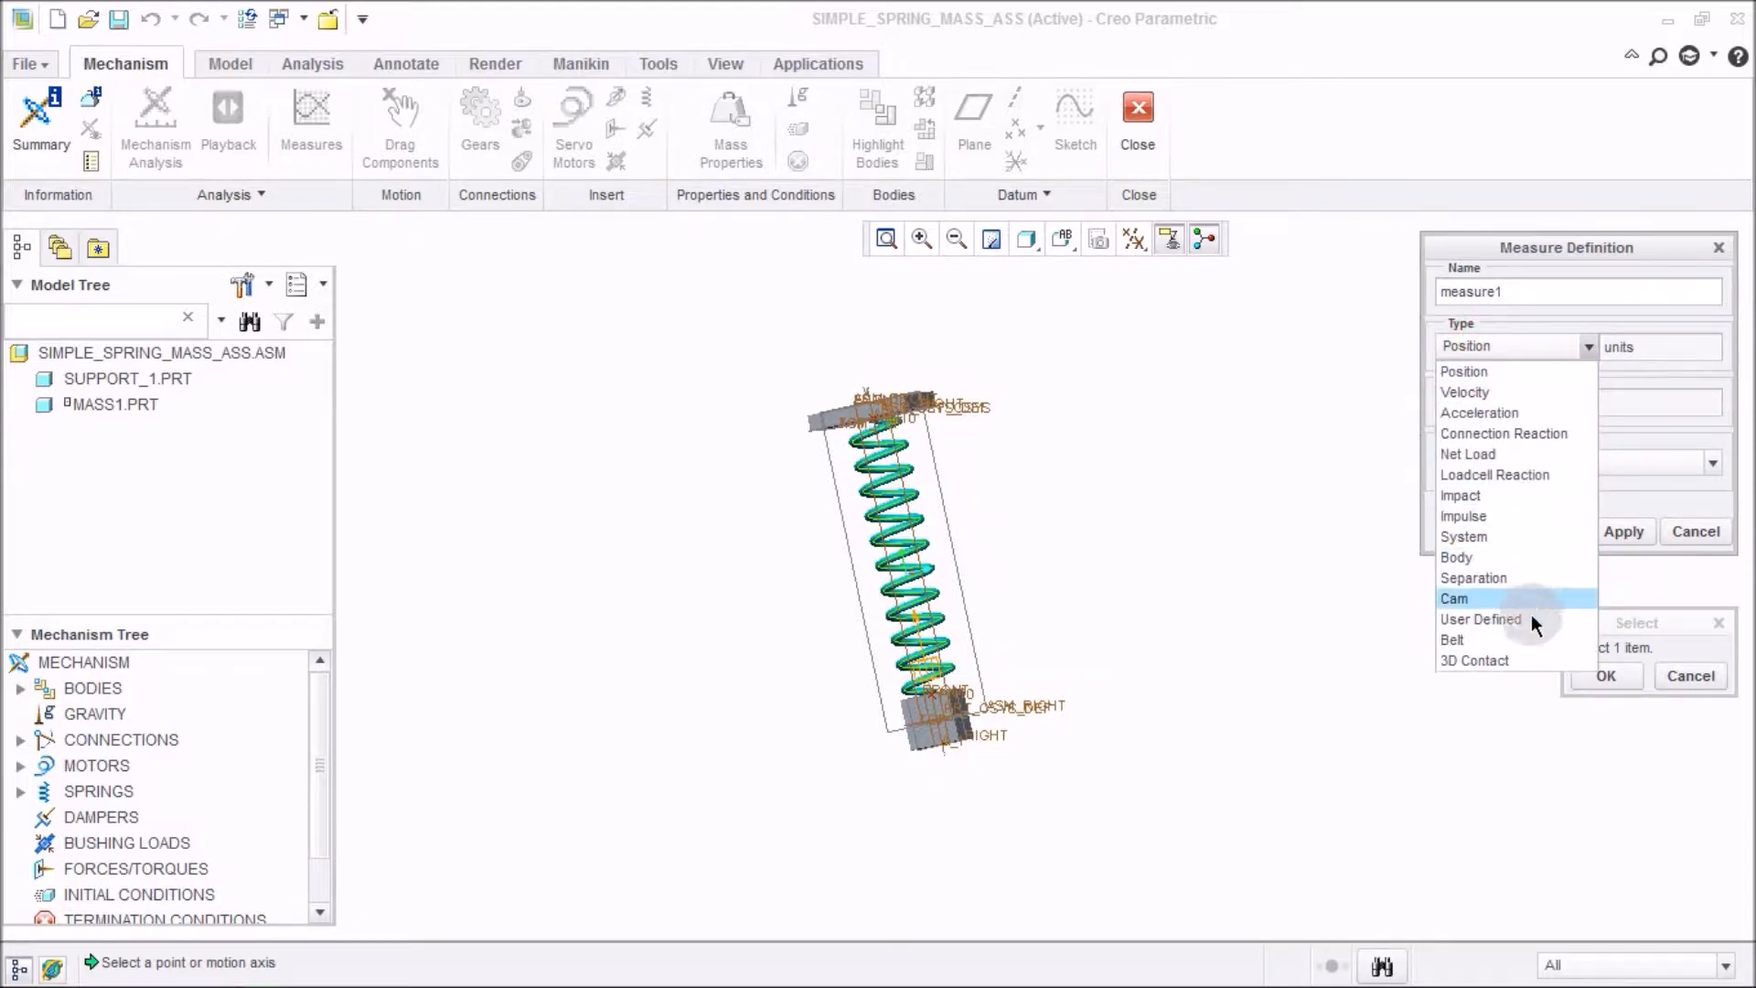
click(1518, 376)
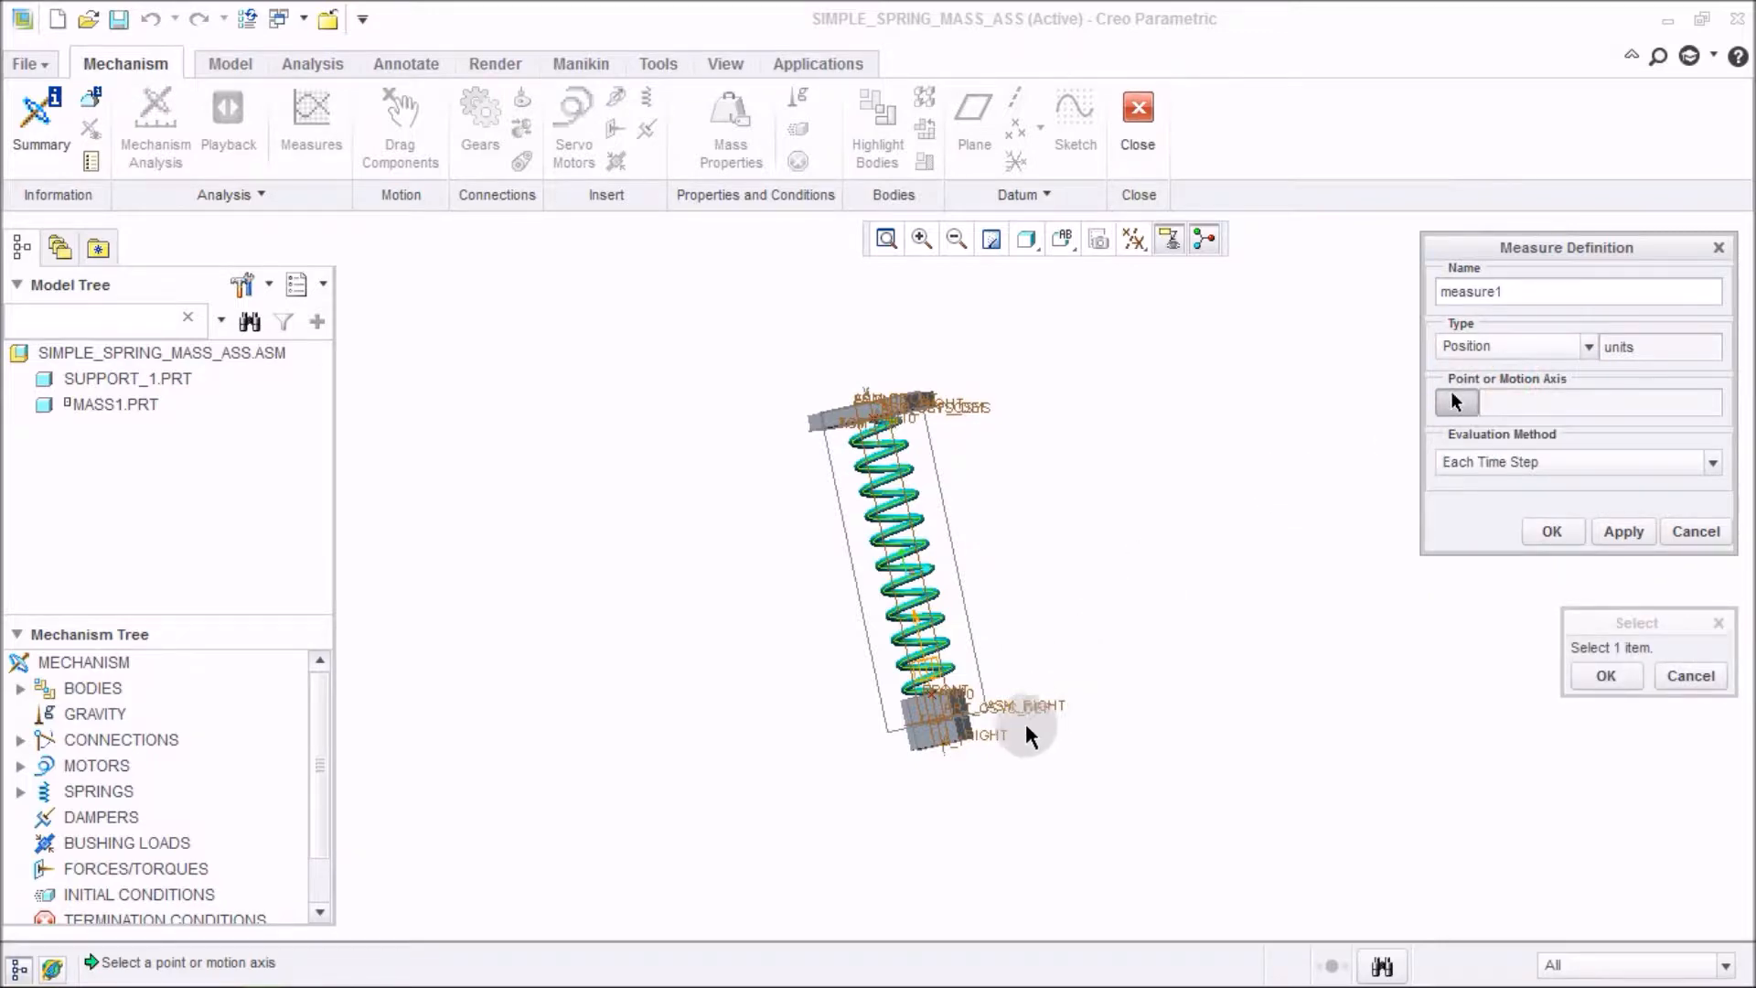
scroll(1082, 662, up, 5)
scroll(851, 619, up, 5)
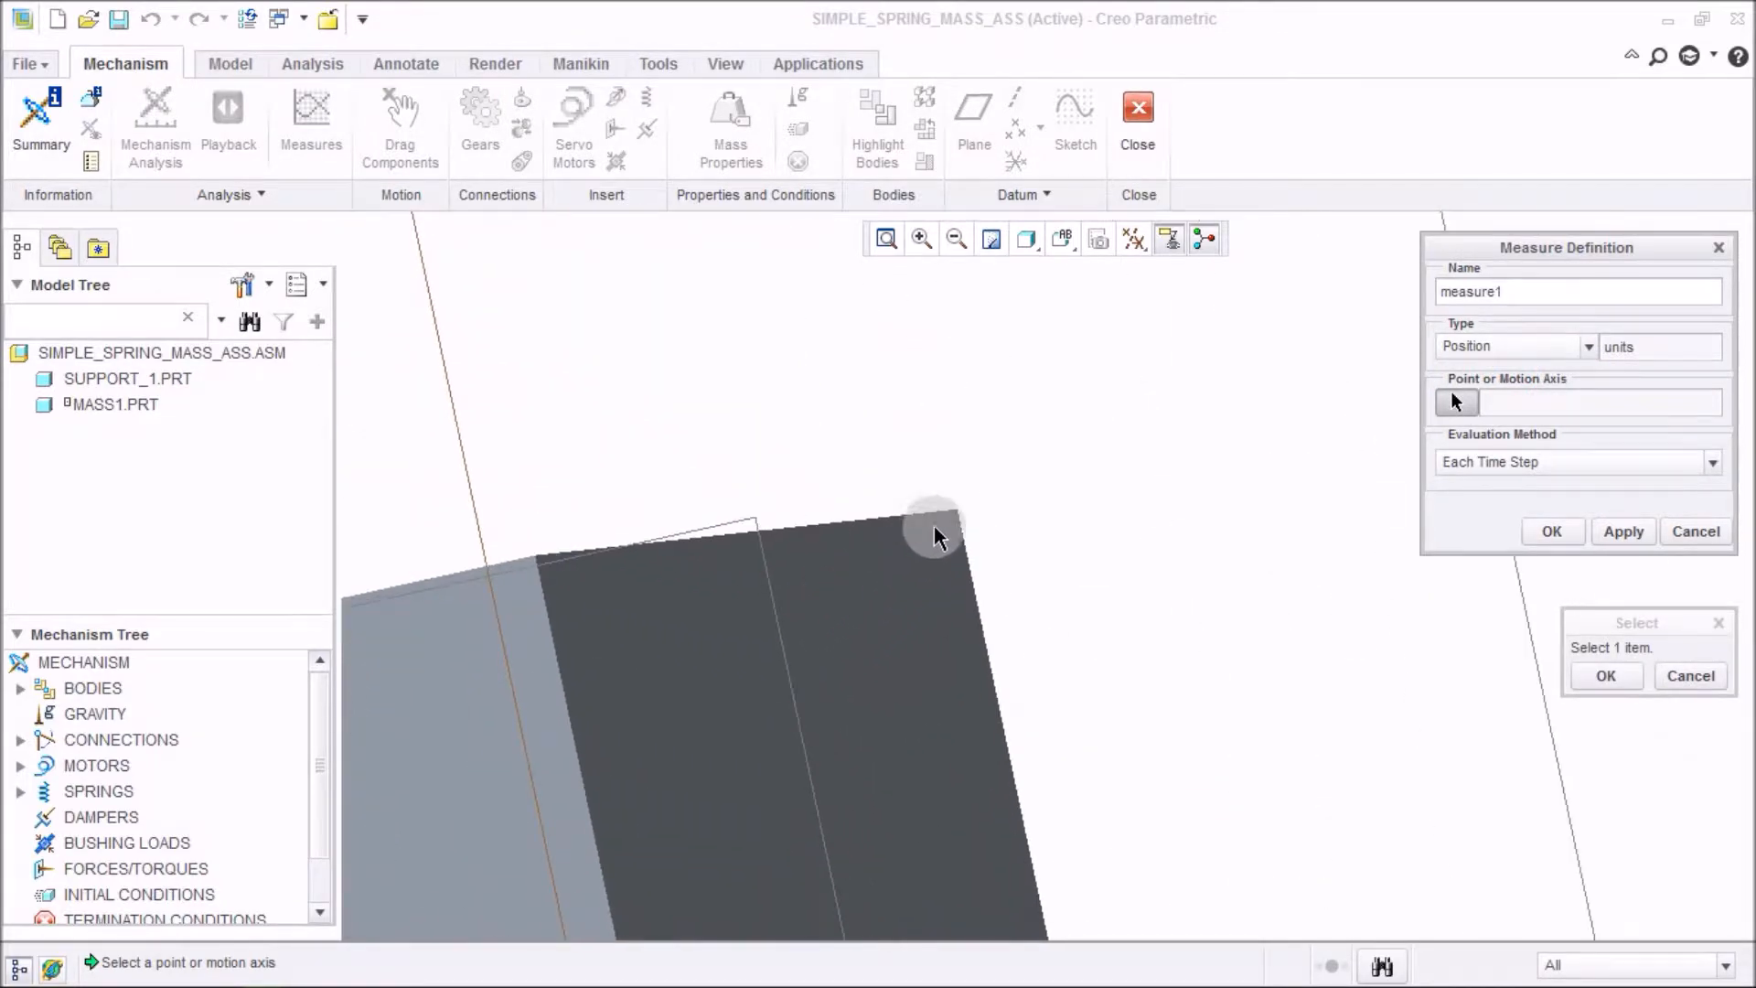
click(956, 512)
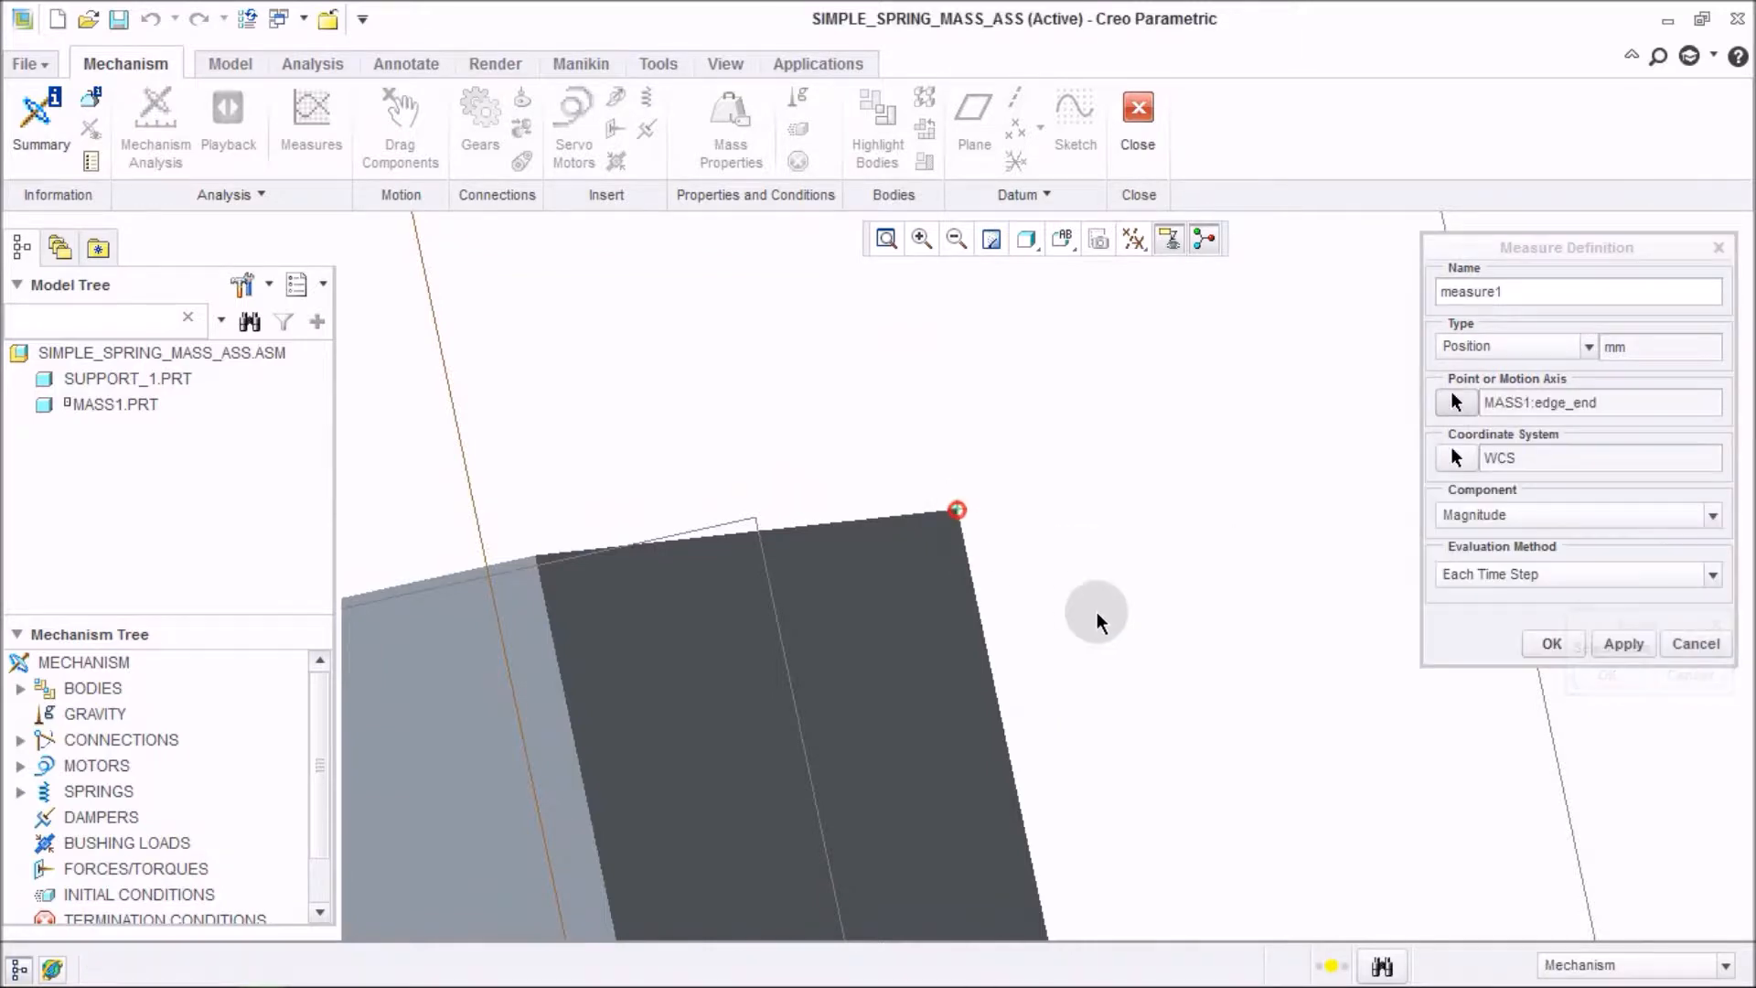
Set the measure's coordinate system to the assembly's default coordinate system and its component to Y-component.
scroll(1088, 640, down, 5)
click(1469, 458)
scroll(934, 761, down, 6)
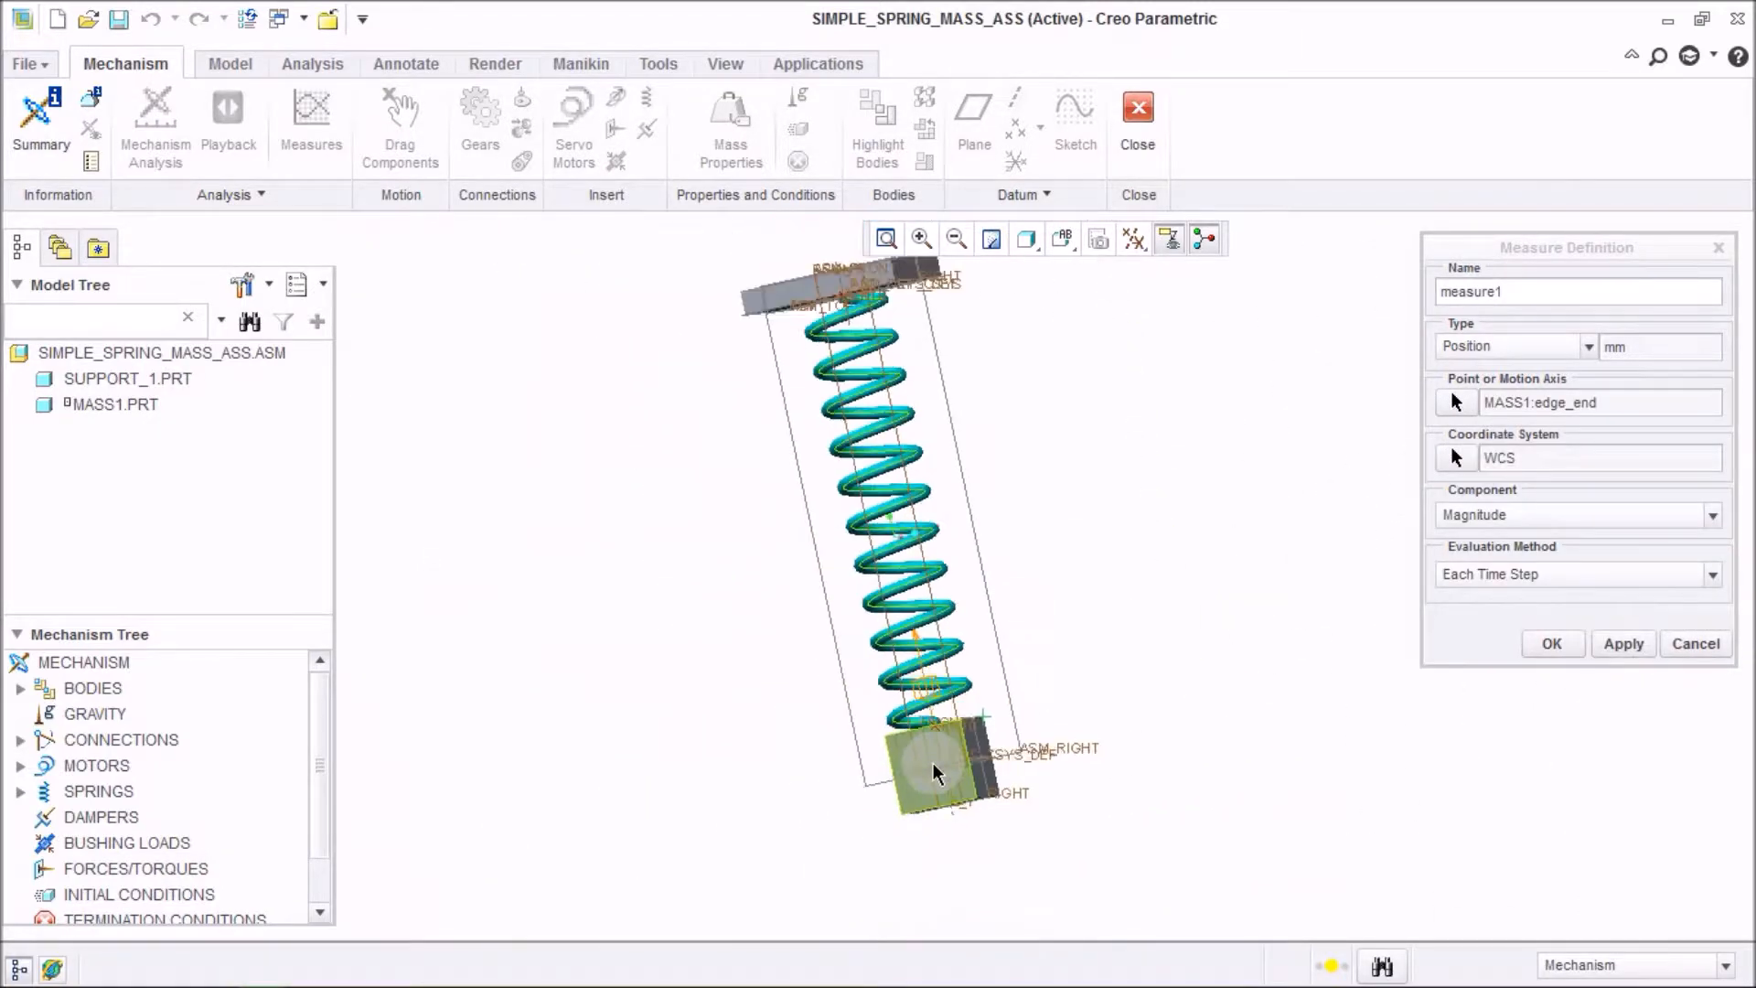
scroll(1011, 729, up, 5)
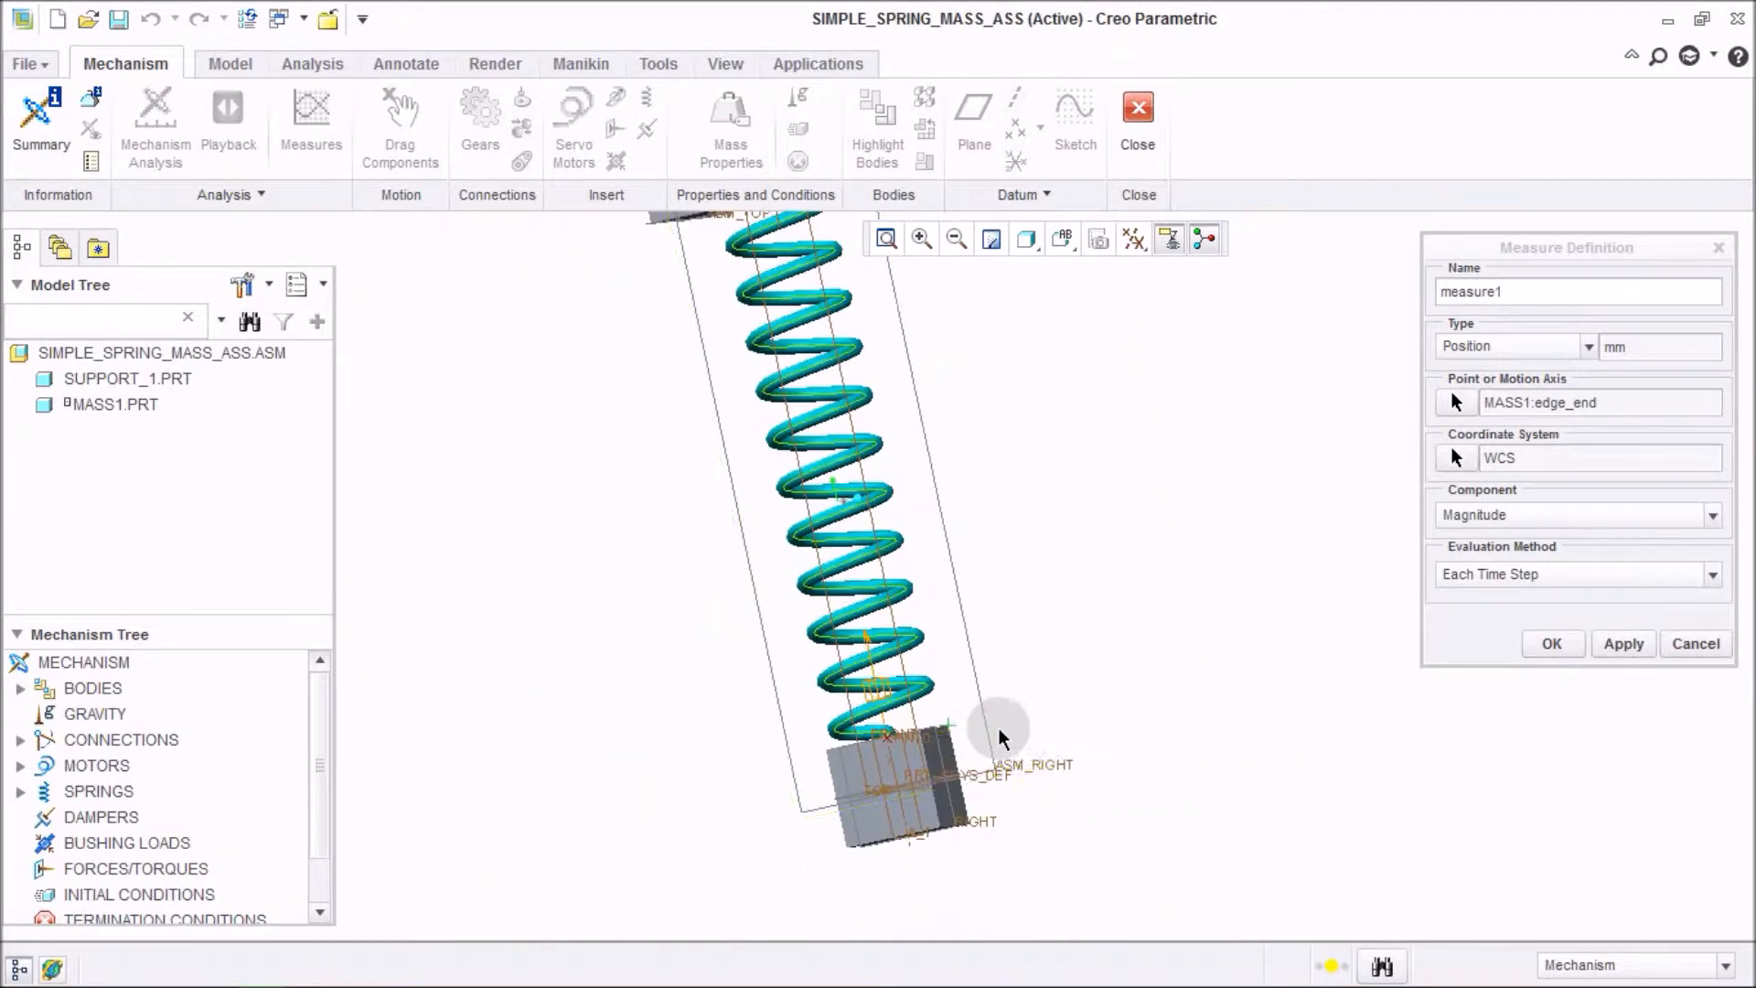
scroll(941, 738, down, 3)
click(1456, 458)
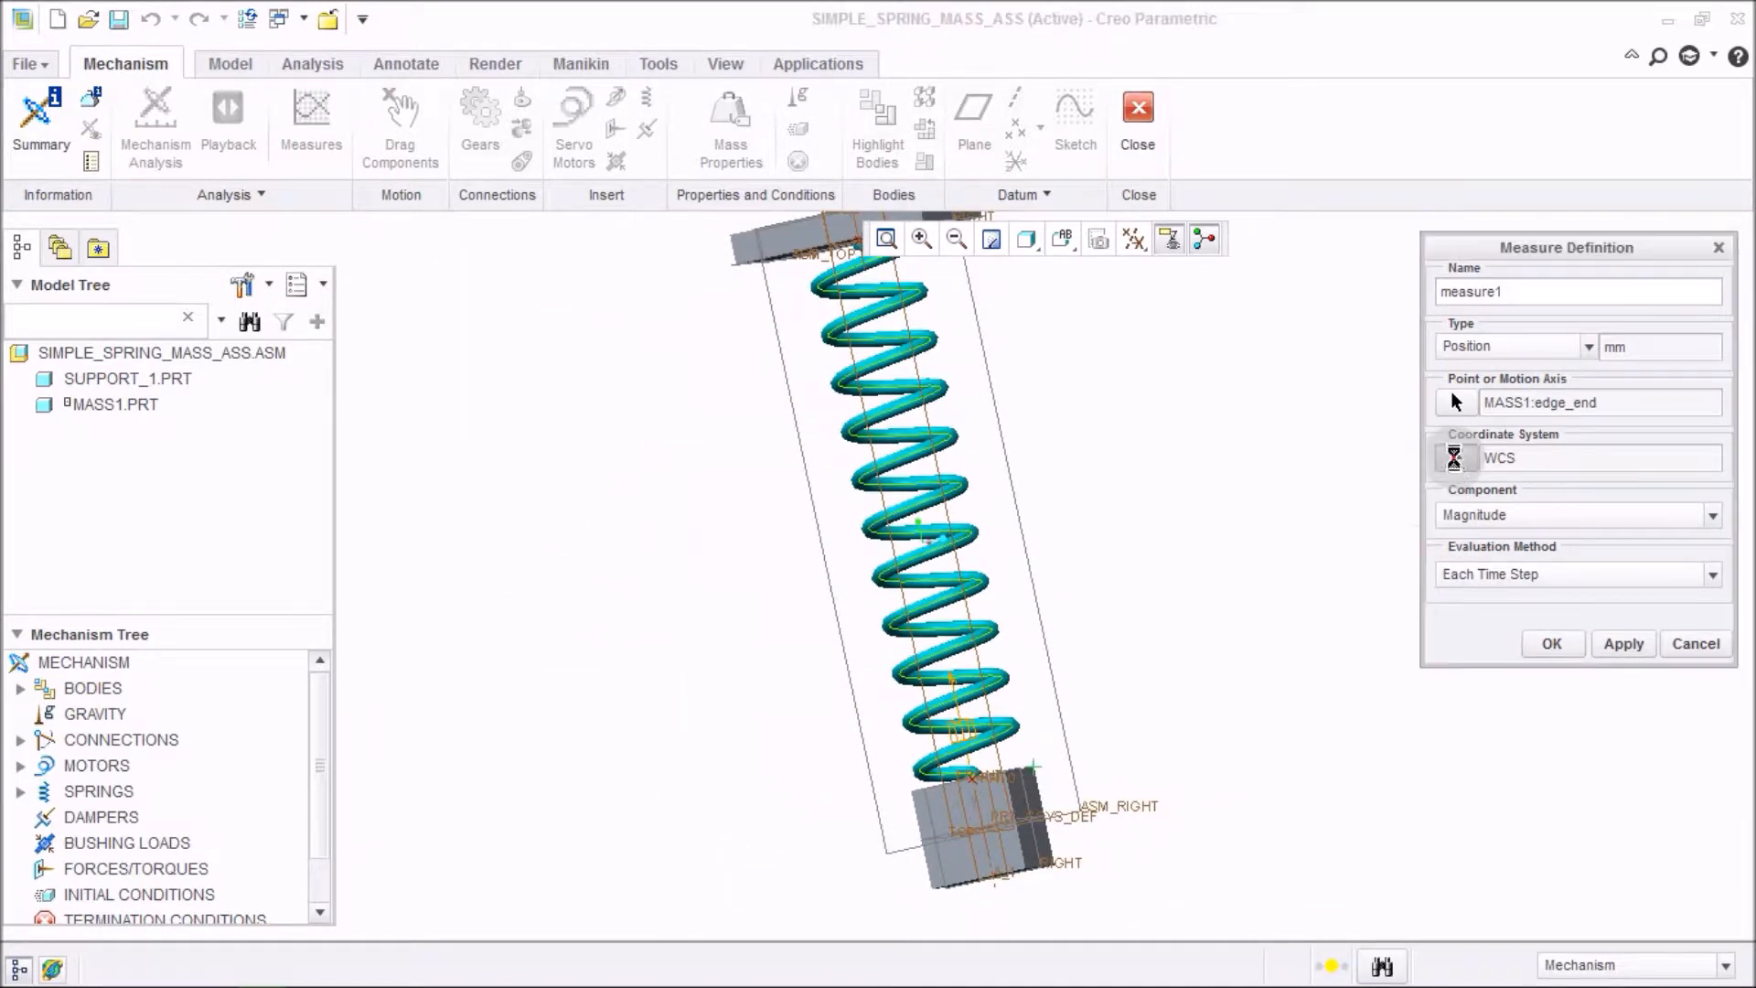
scroll(1246, 729, down, 3)
scroll(1043, 470, up, 6)
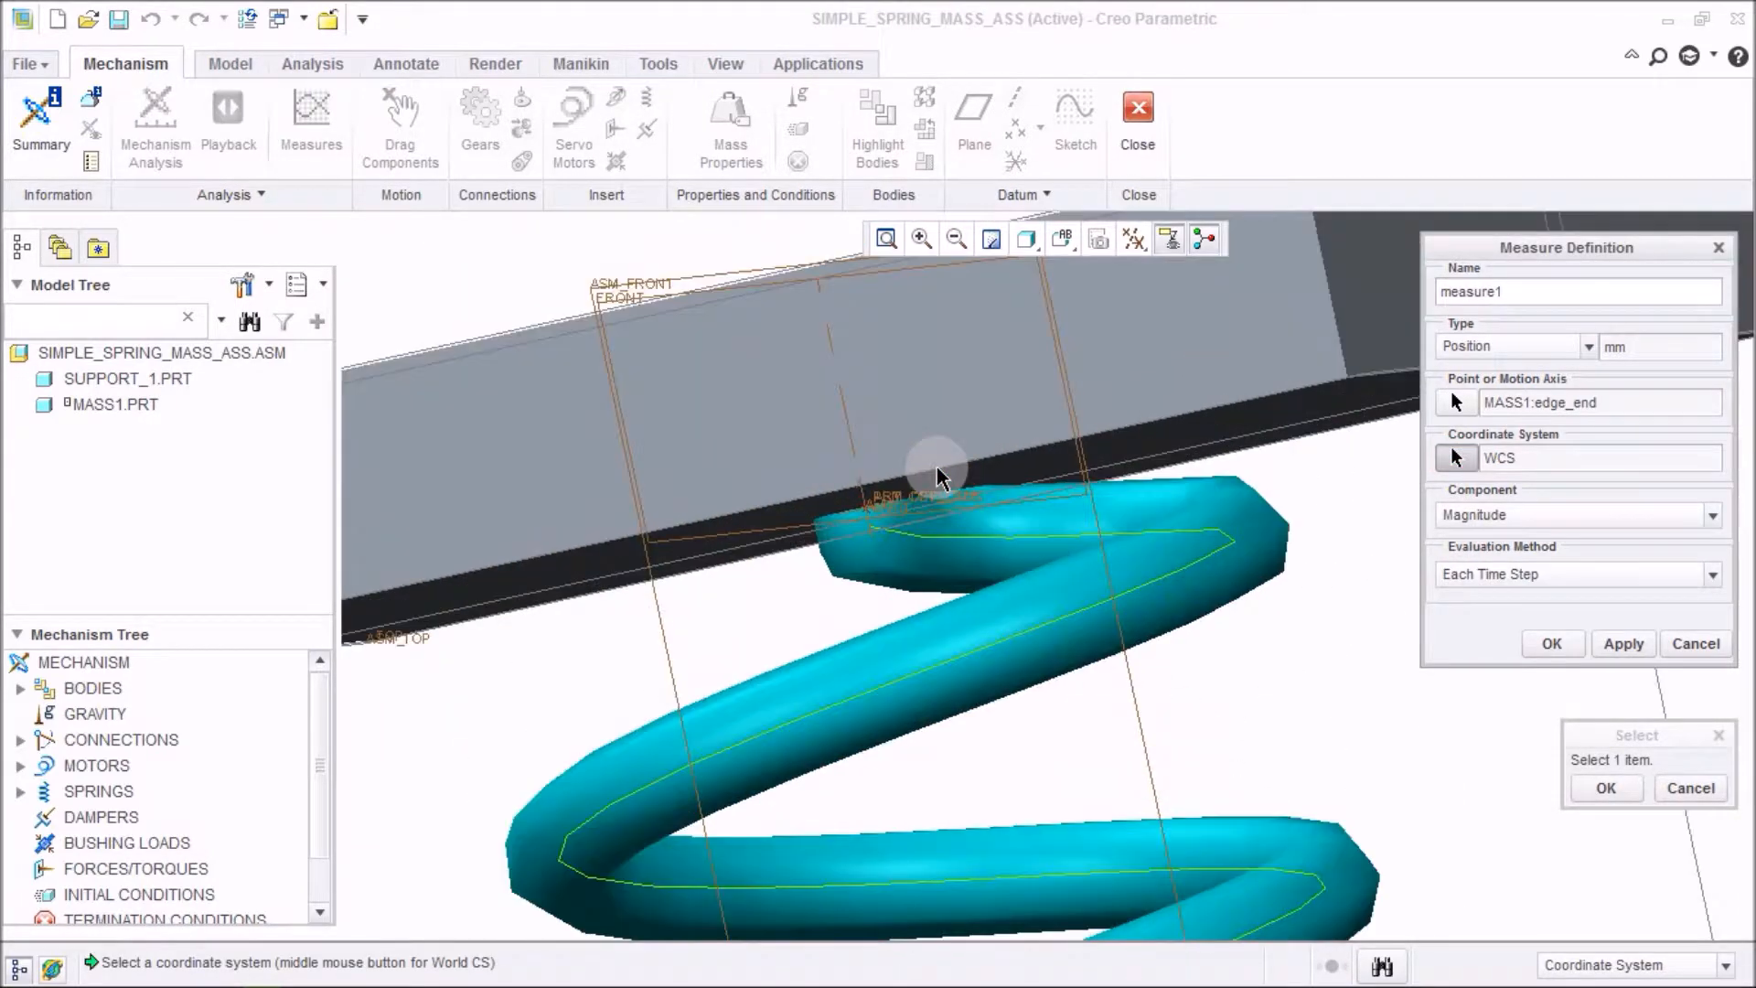
click(900, 499)
scroll(854, 451, down, 5)
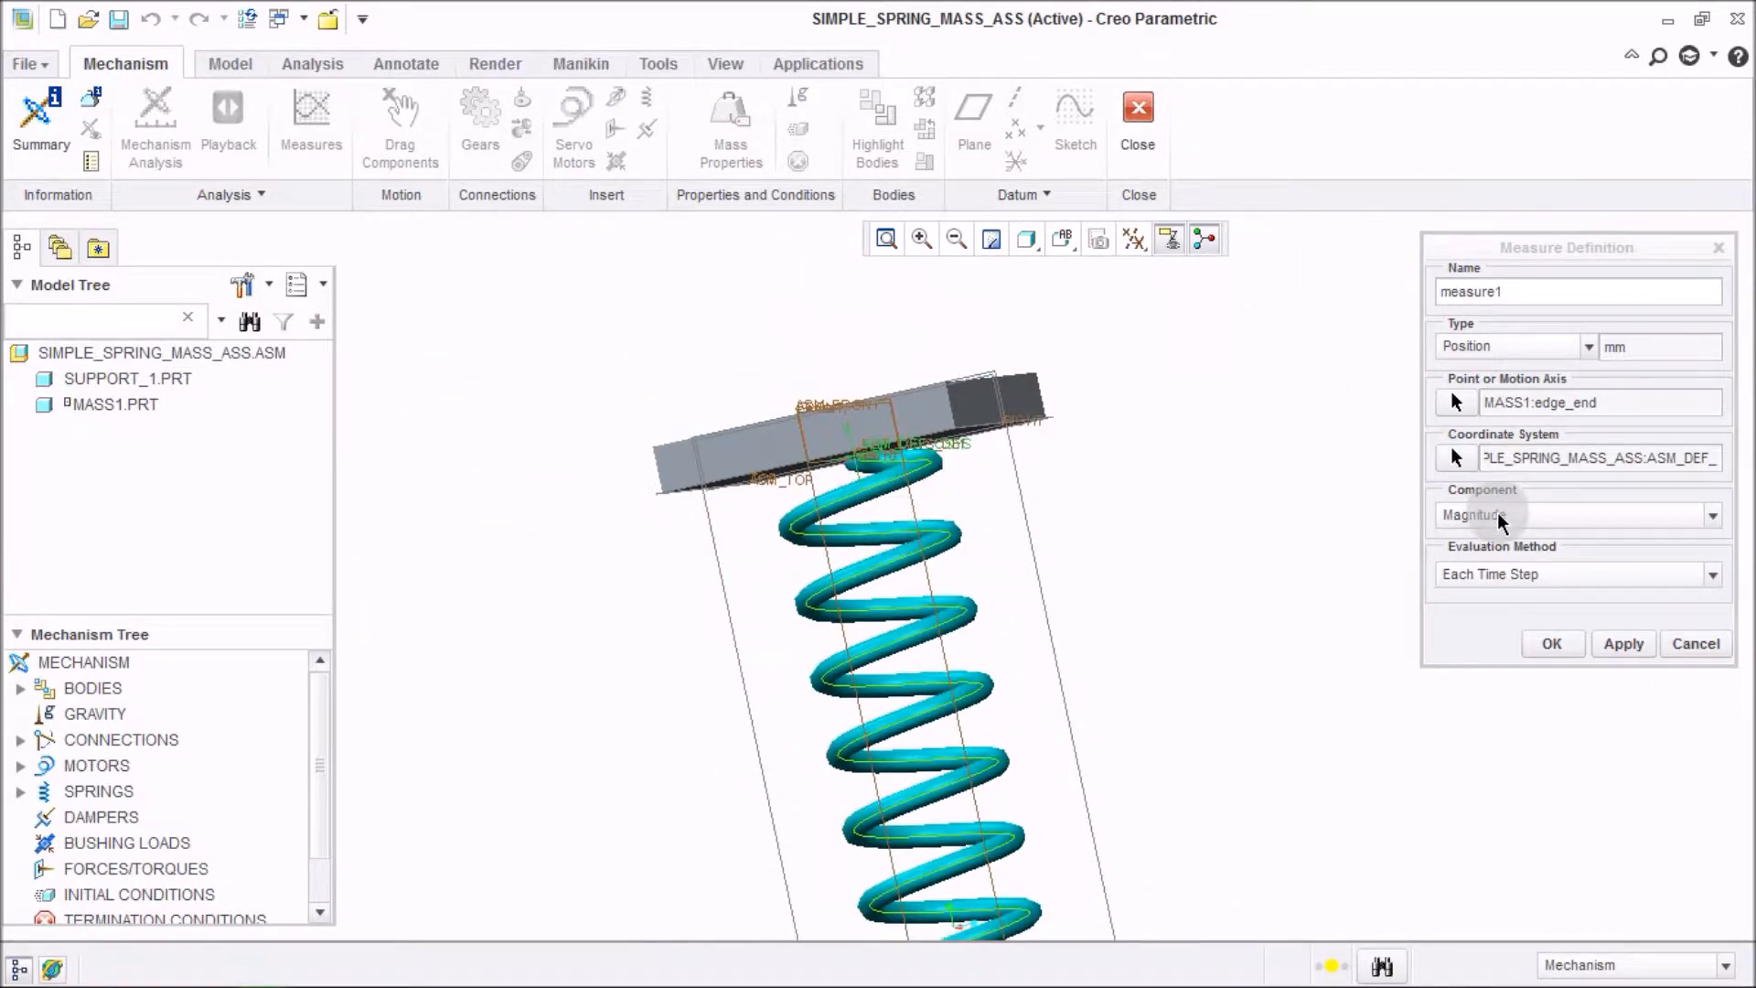
click(1496, 514)
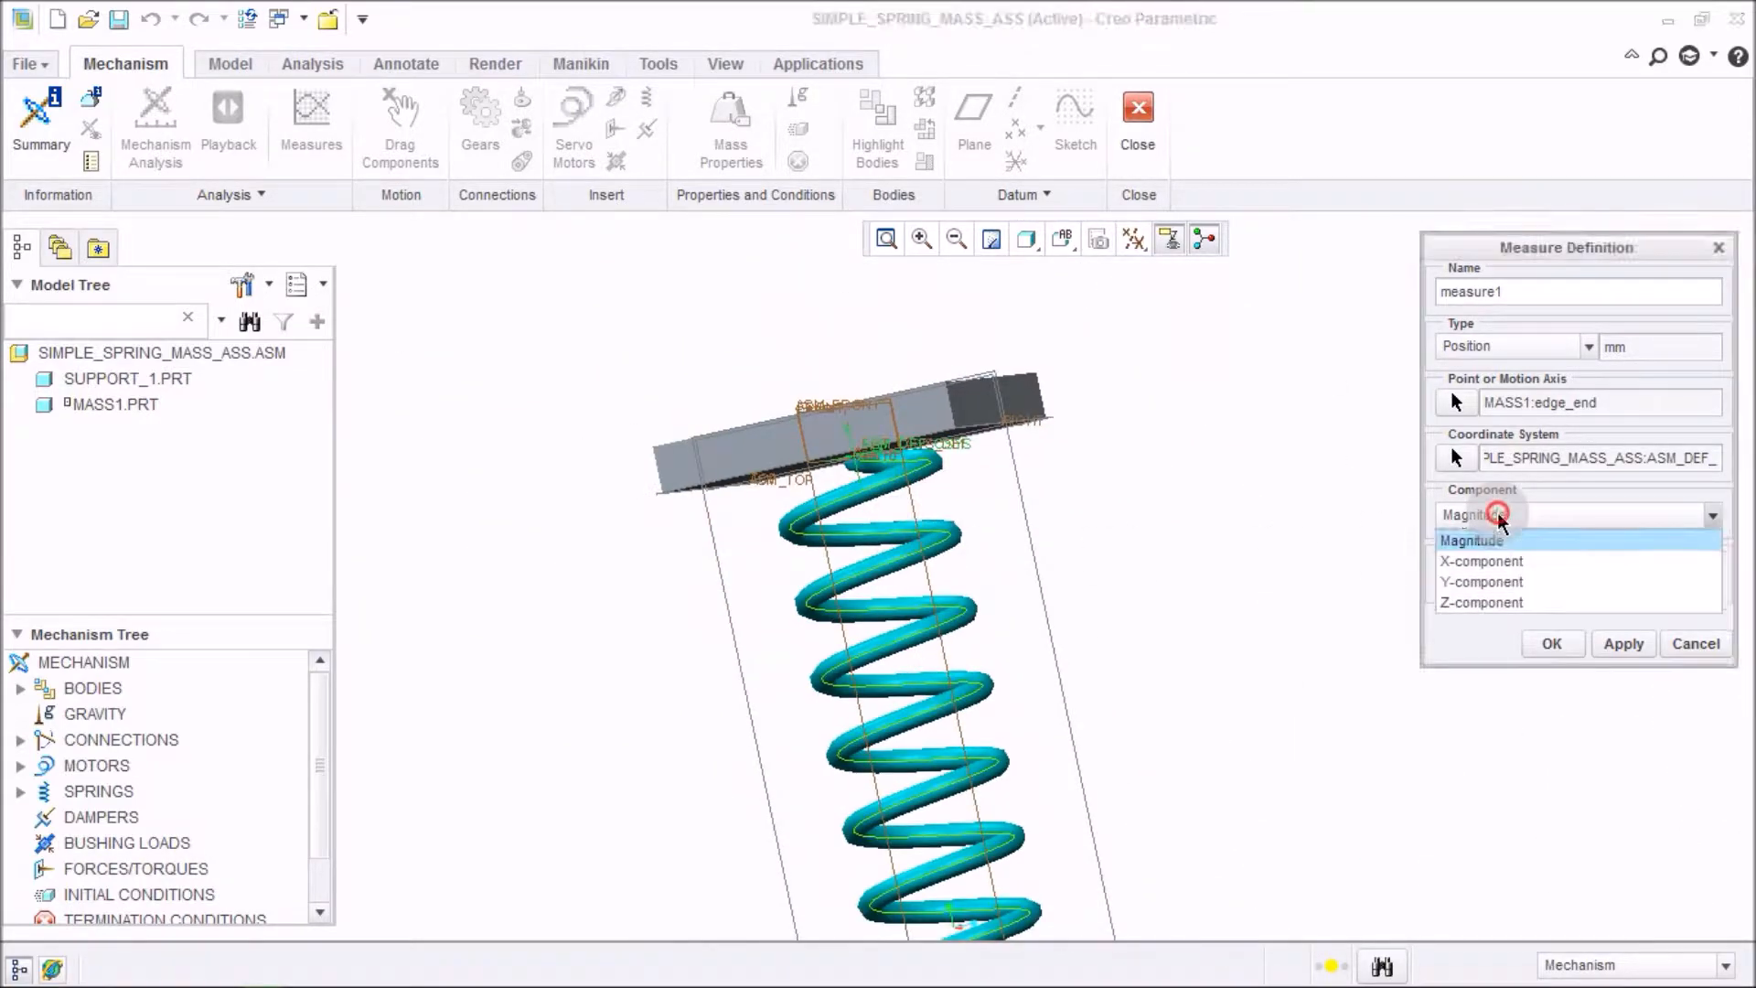
click(1514, 583)
Apply and confirm the measure1 position measure definition.
scroll(895, 493, up, 5)
scroll(902, 357, down, 6)
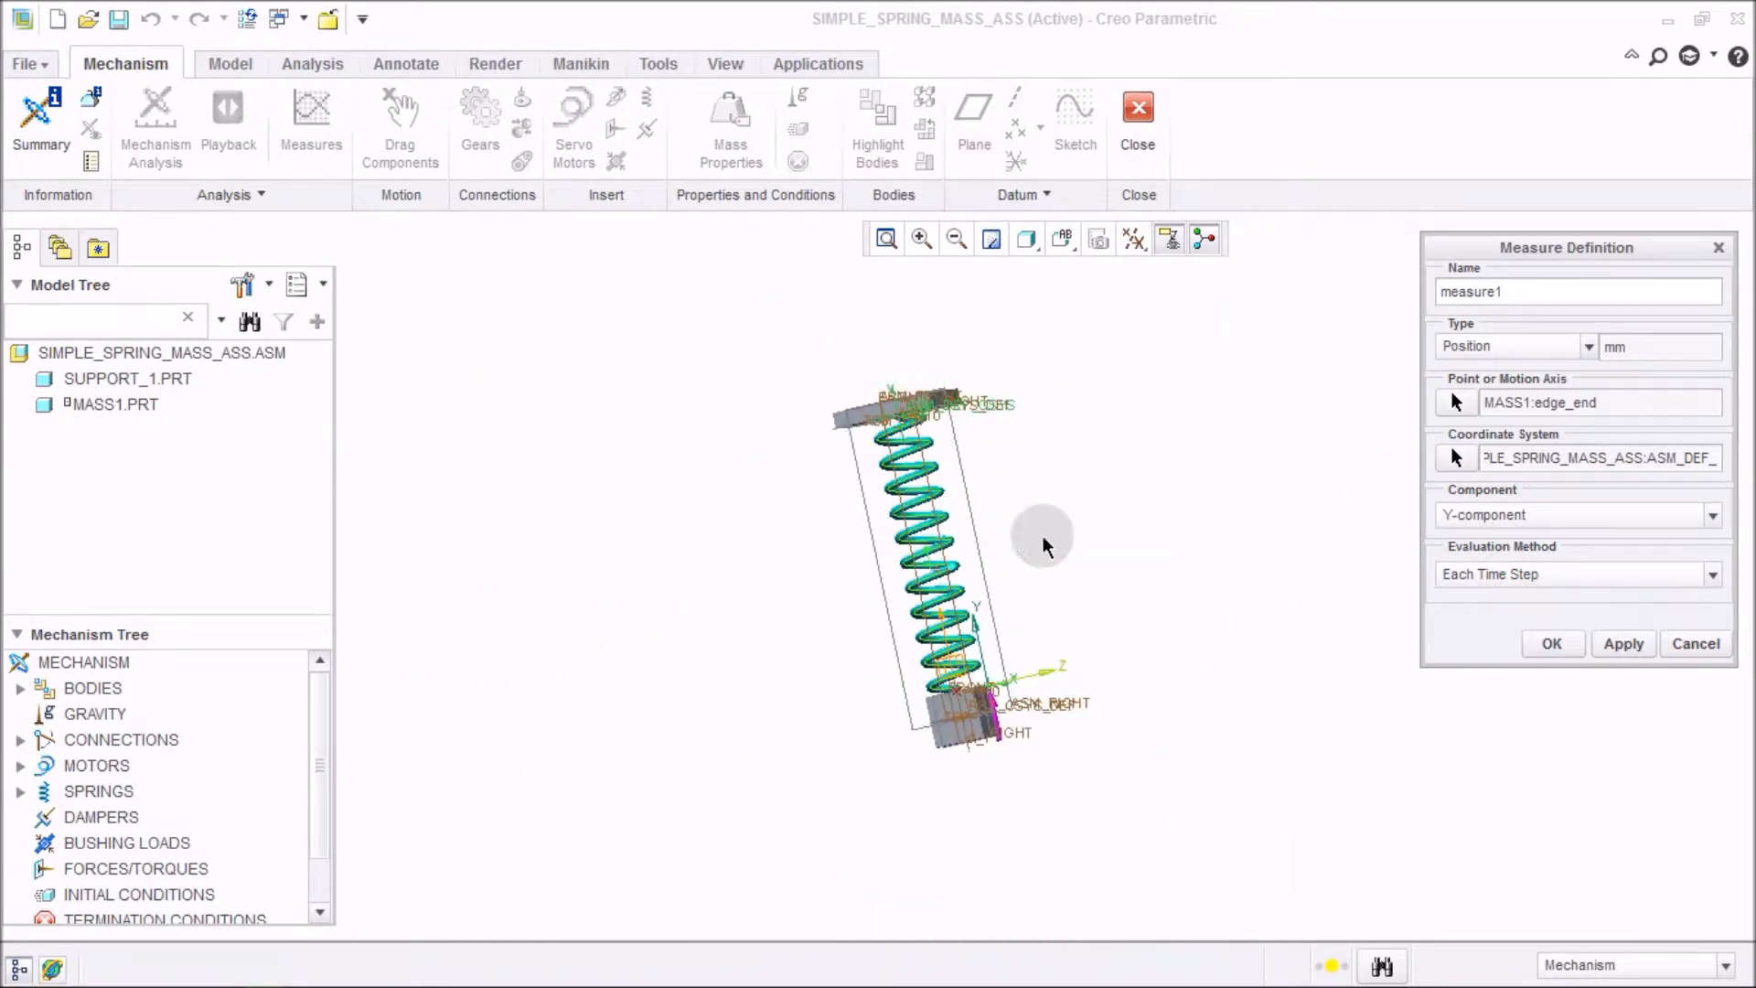
scroll(1042, 732, up, 3)
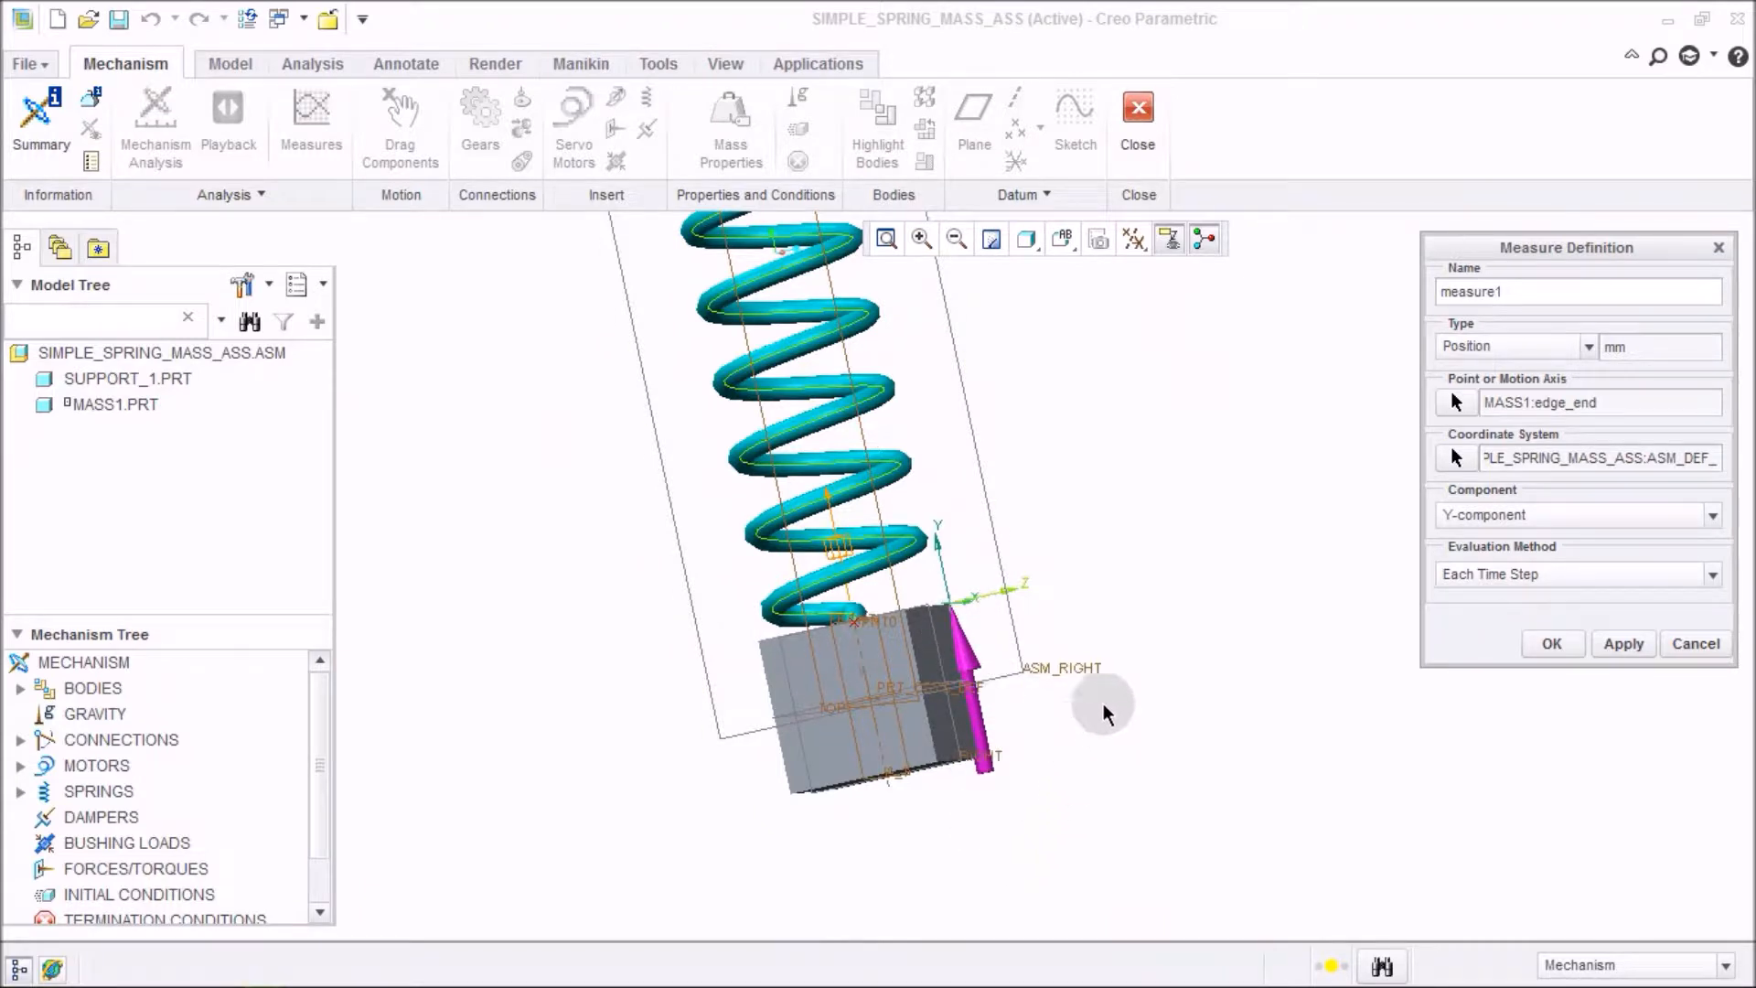
click(1624, 645)
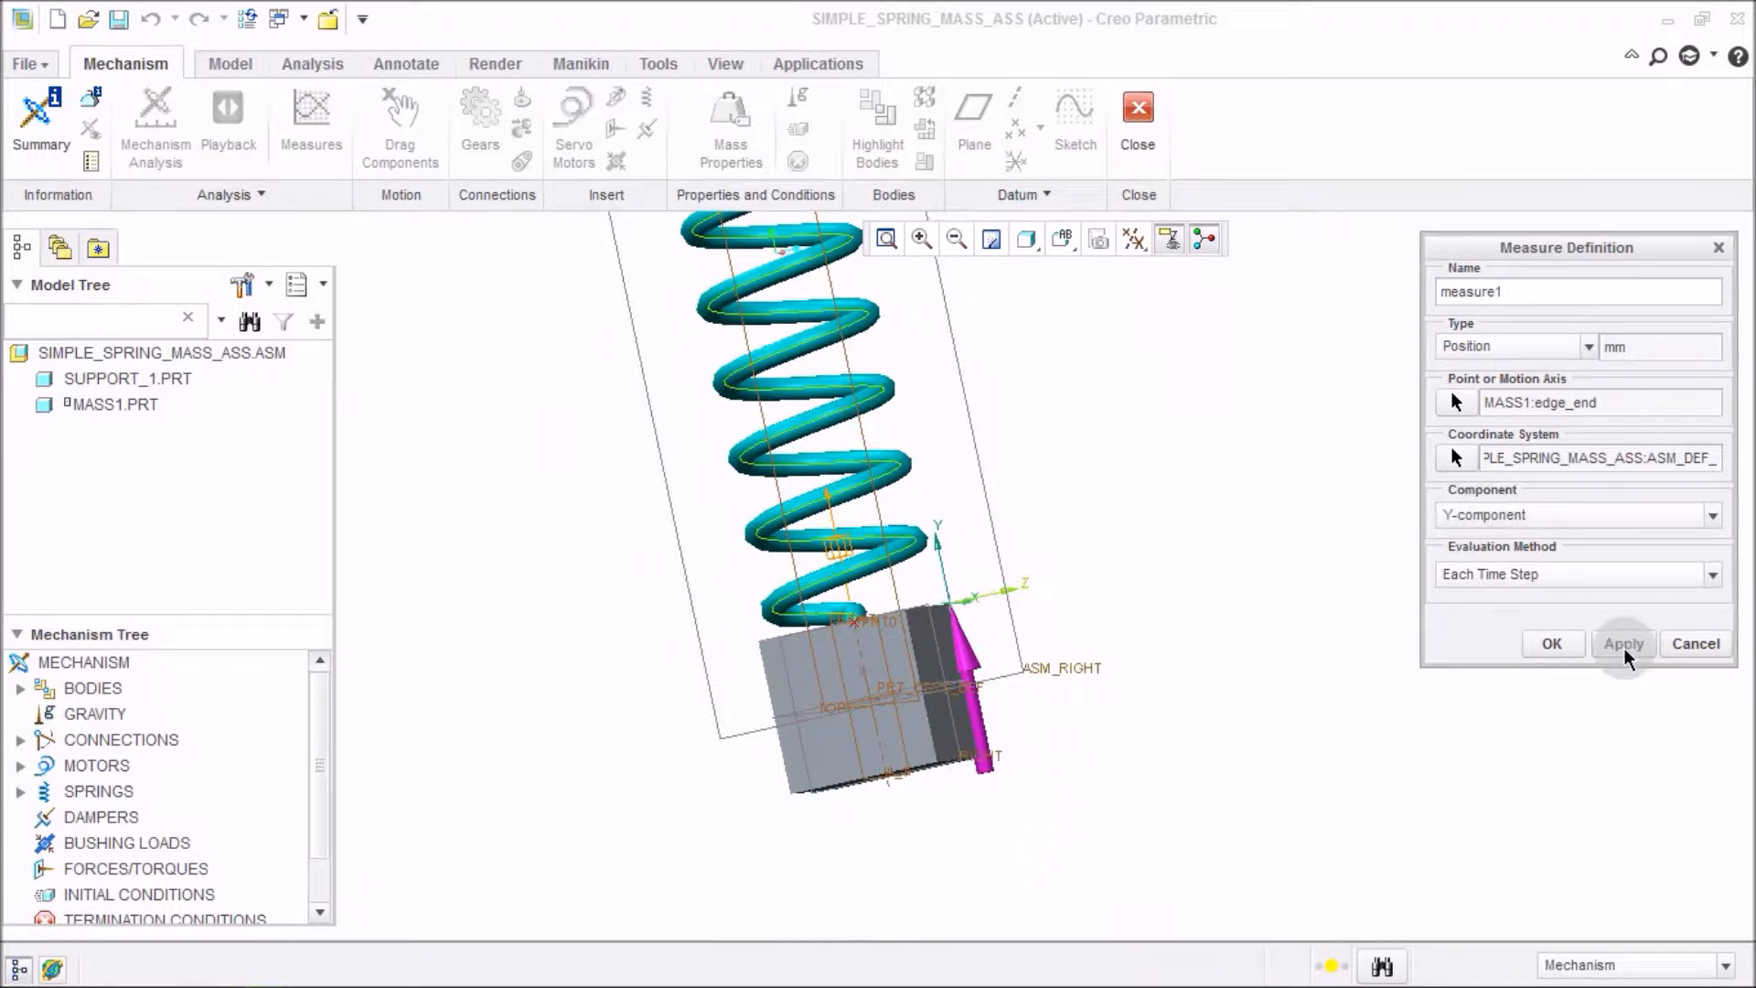
click(1553, 643)
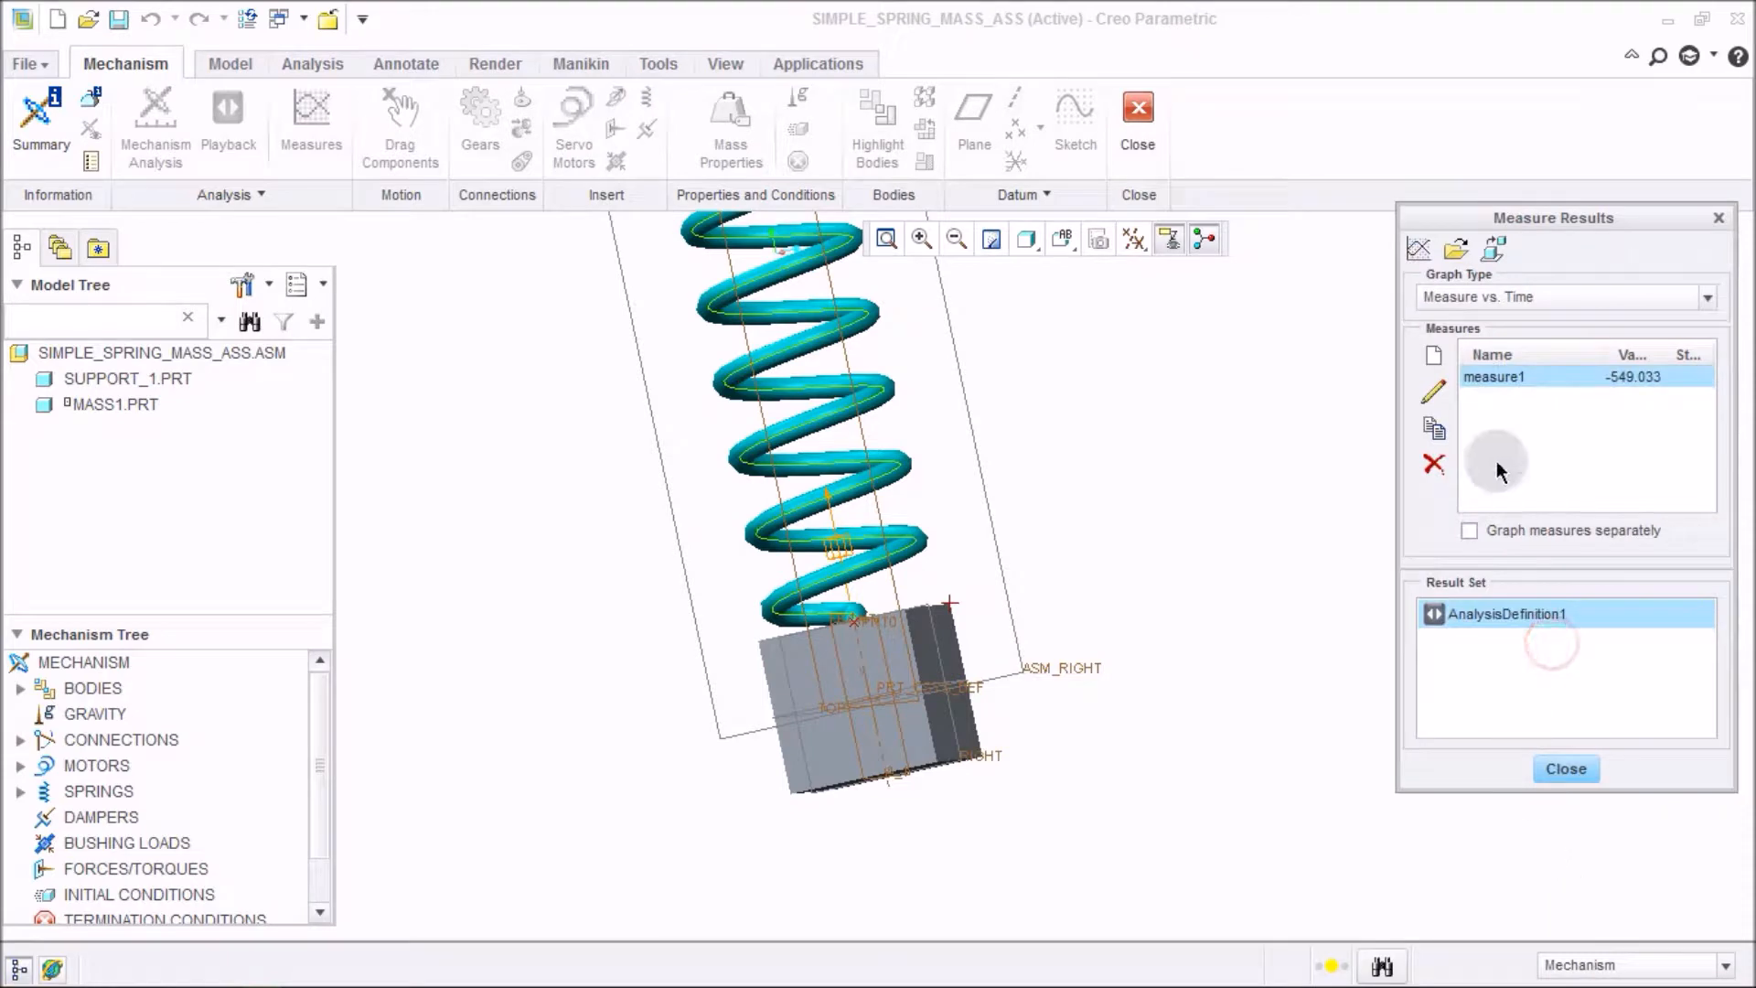
Graph measure1 for AnalysisDefinition1, inspect the plotted point's value, then close the graph and measure results.
click(1417, 247)
drag(1462, 30, 837, 30)
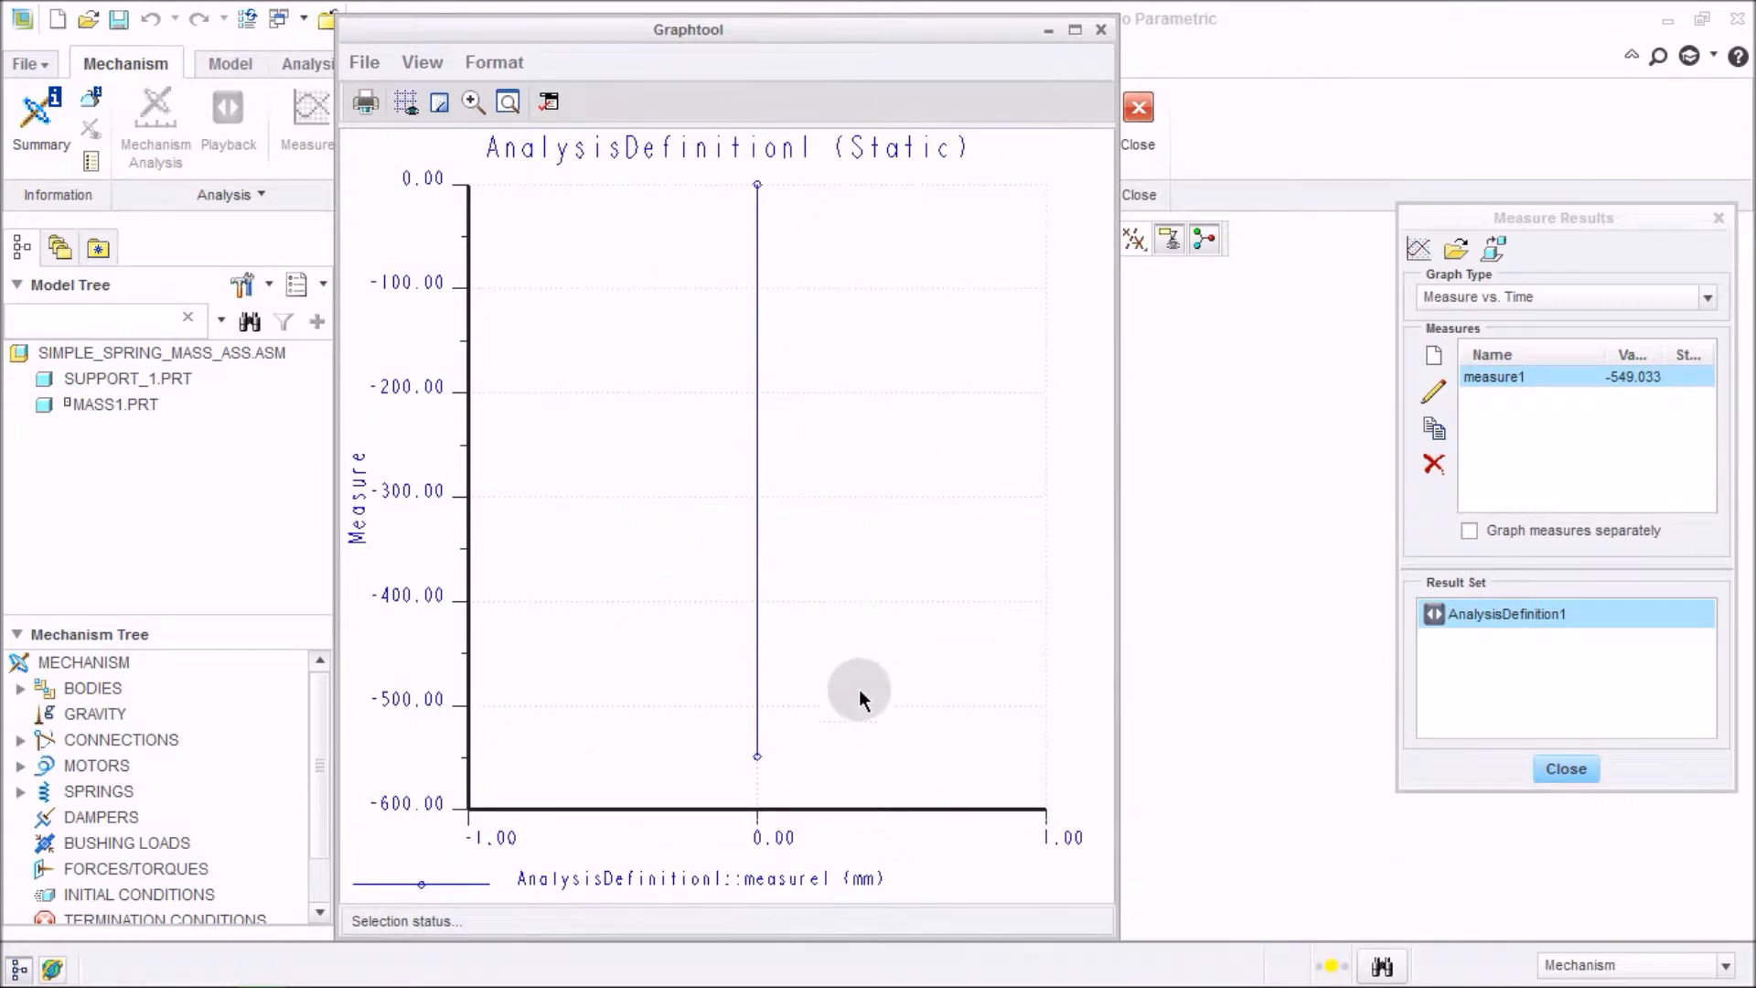
click(757, 758)
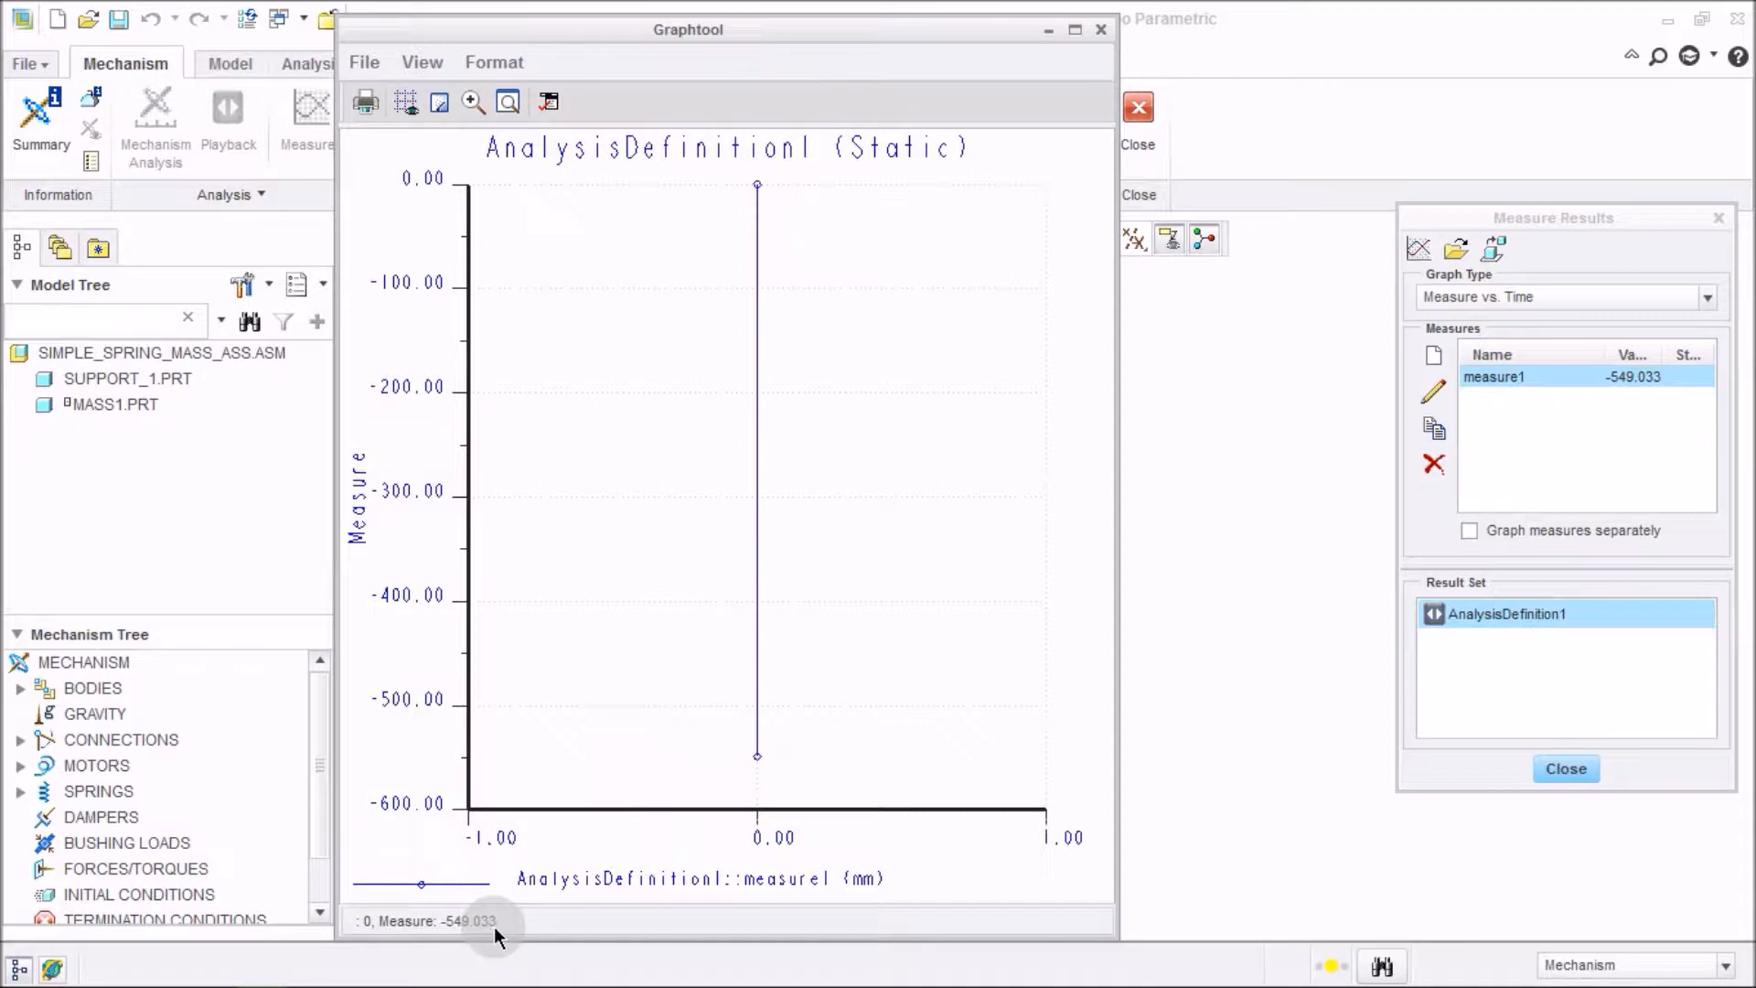
click(892, 43)
drag(915, 24, 1430, 53)
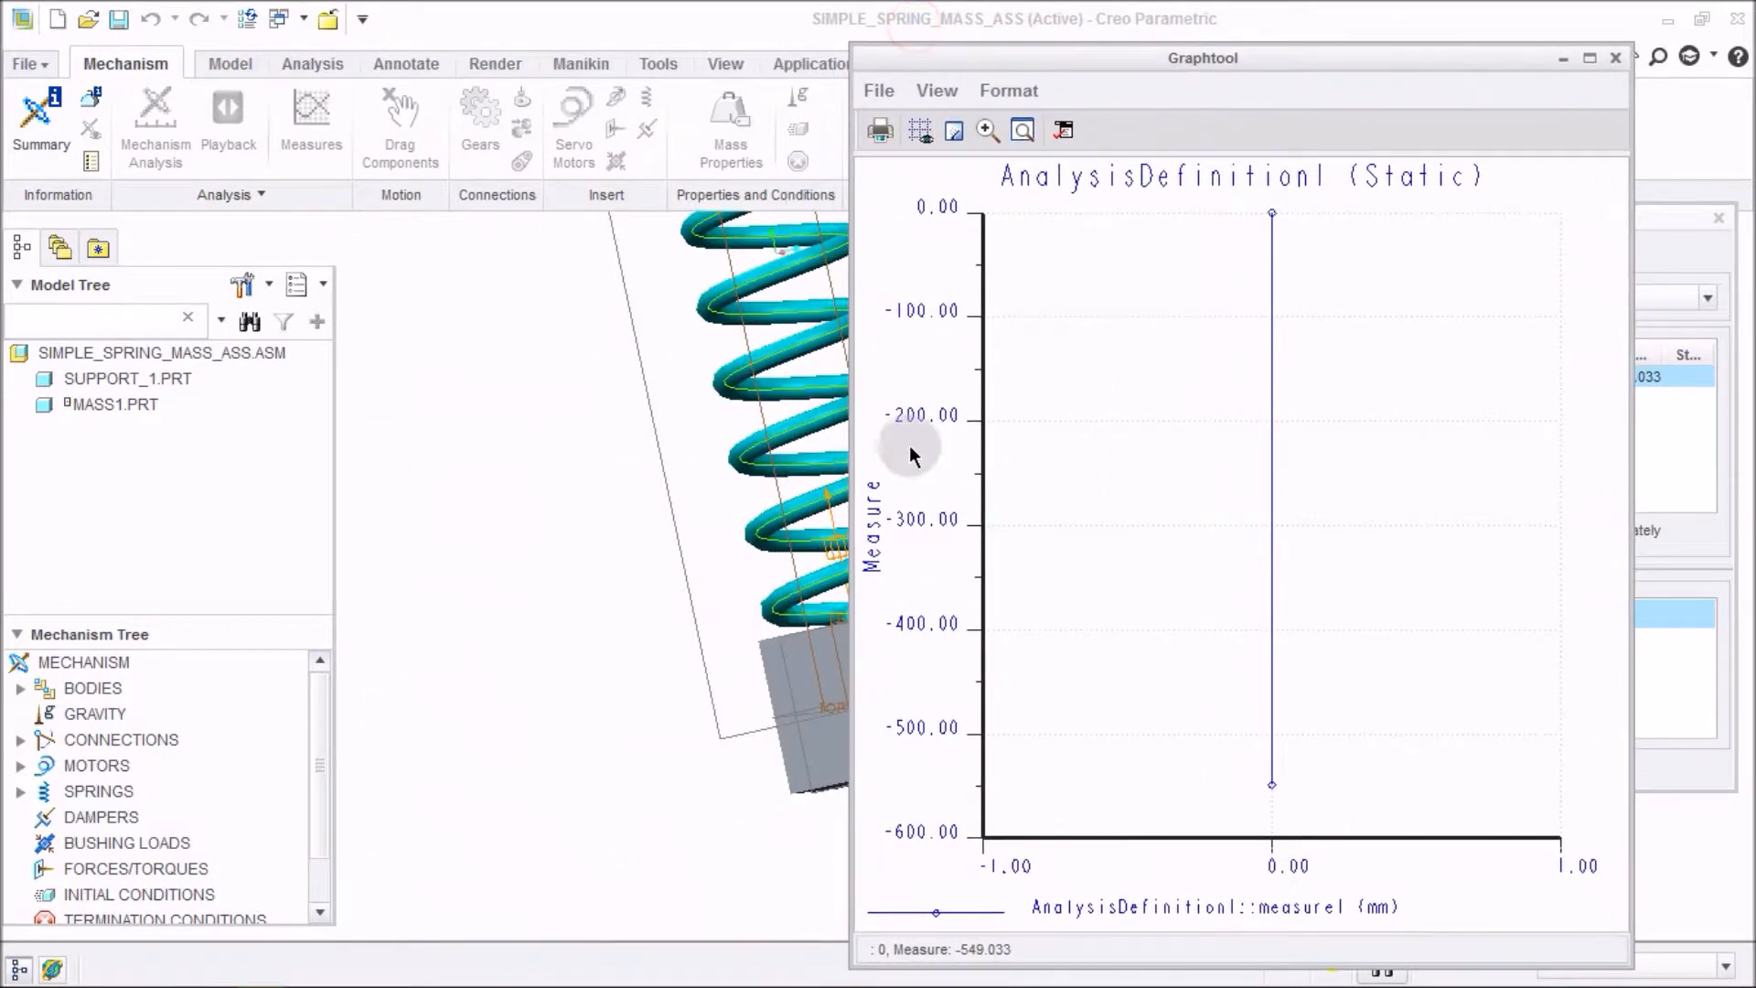
scroll(549, 619, down, 5)
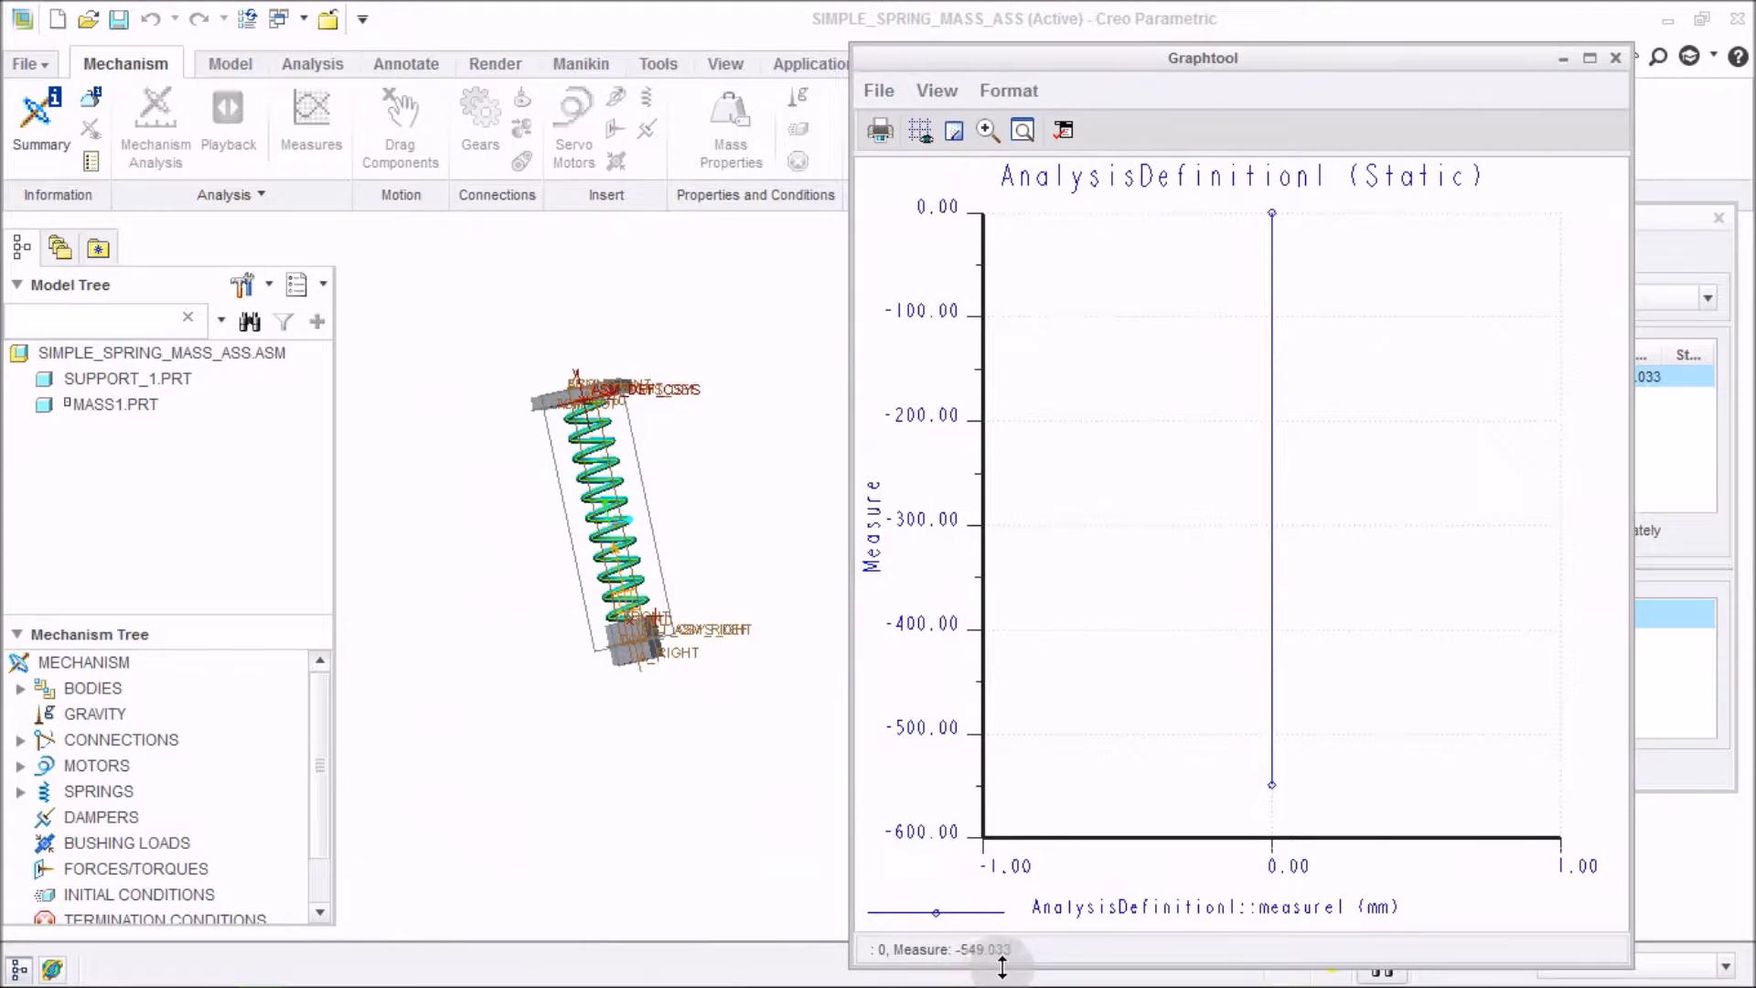
click(1616, 57)
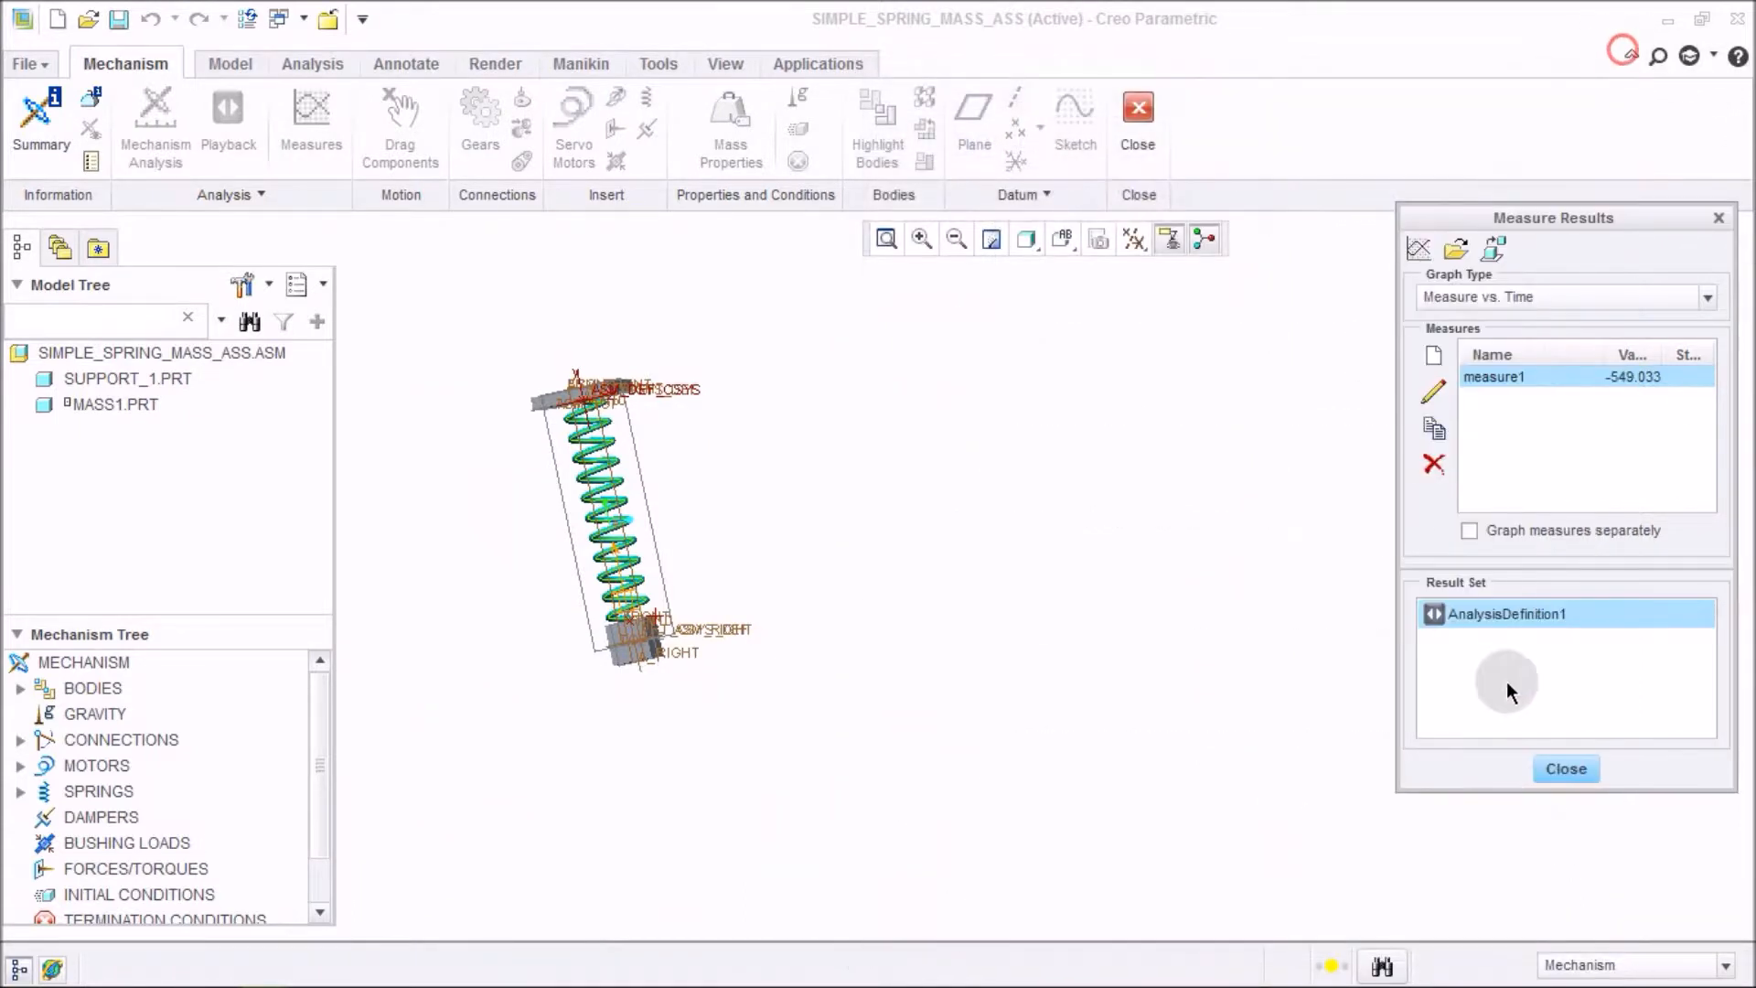
click(1560, 768)
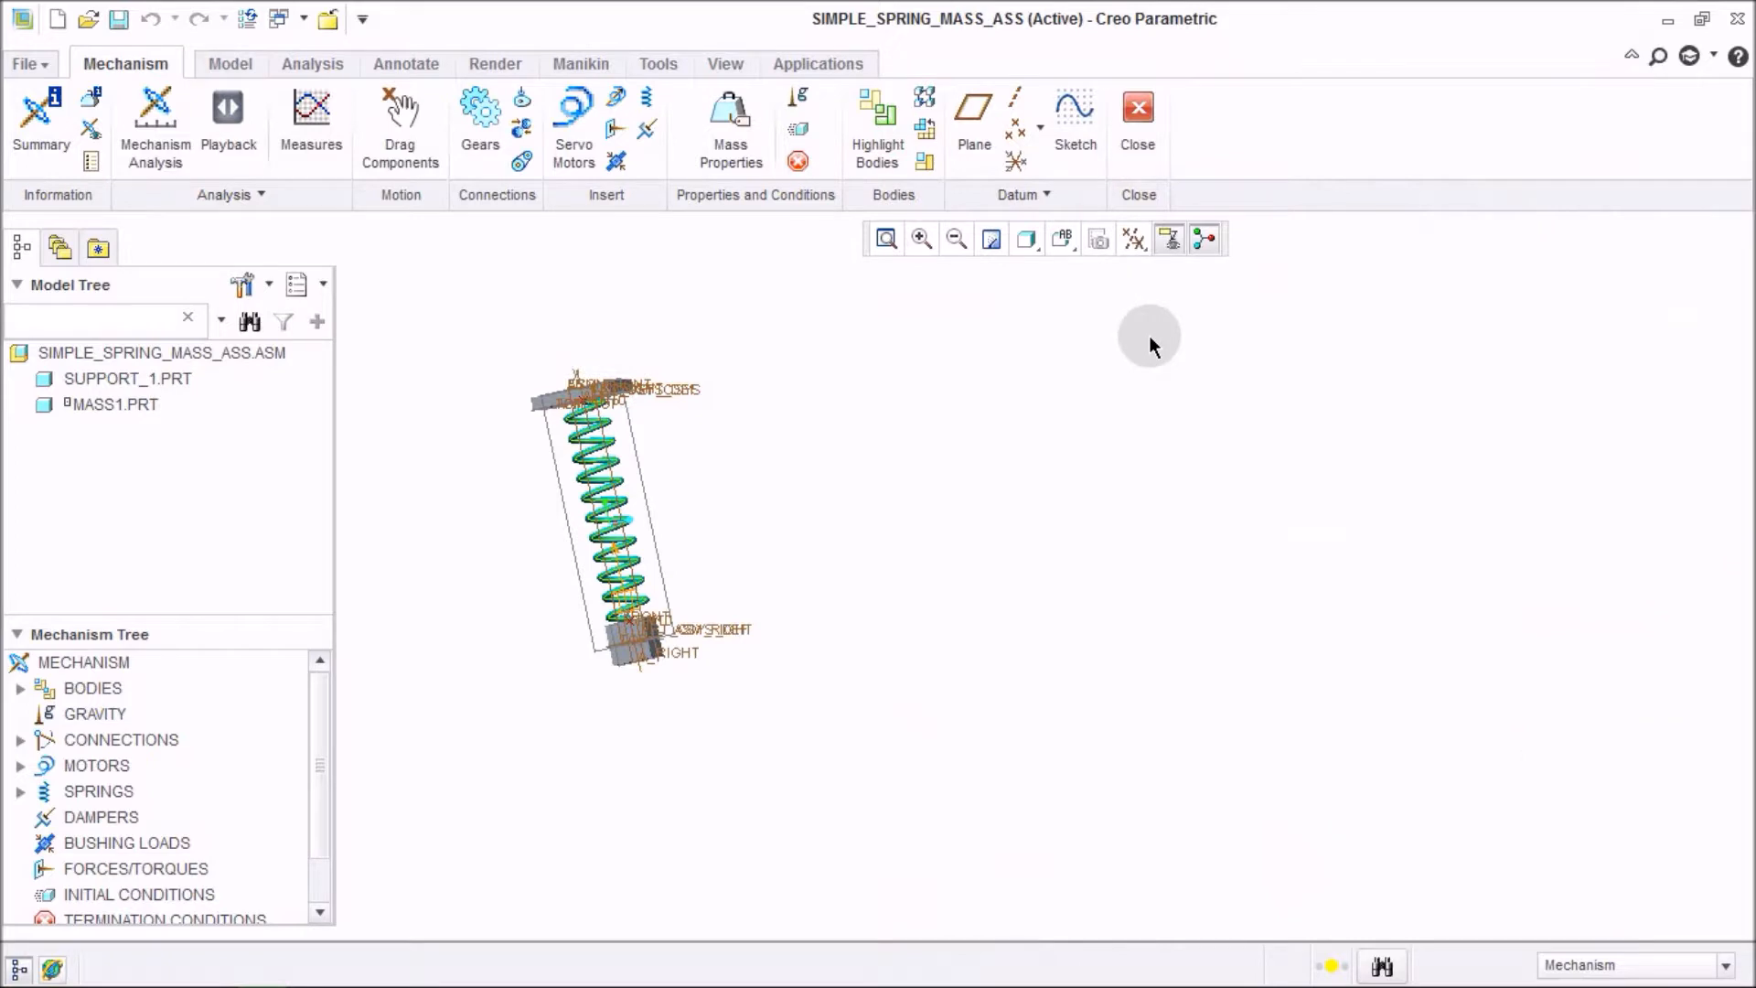
key(ctrl+d)
click(1144, 469)
click(1321, 506)
click(529, 443)
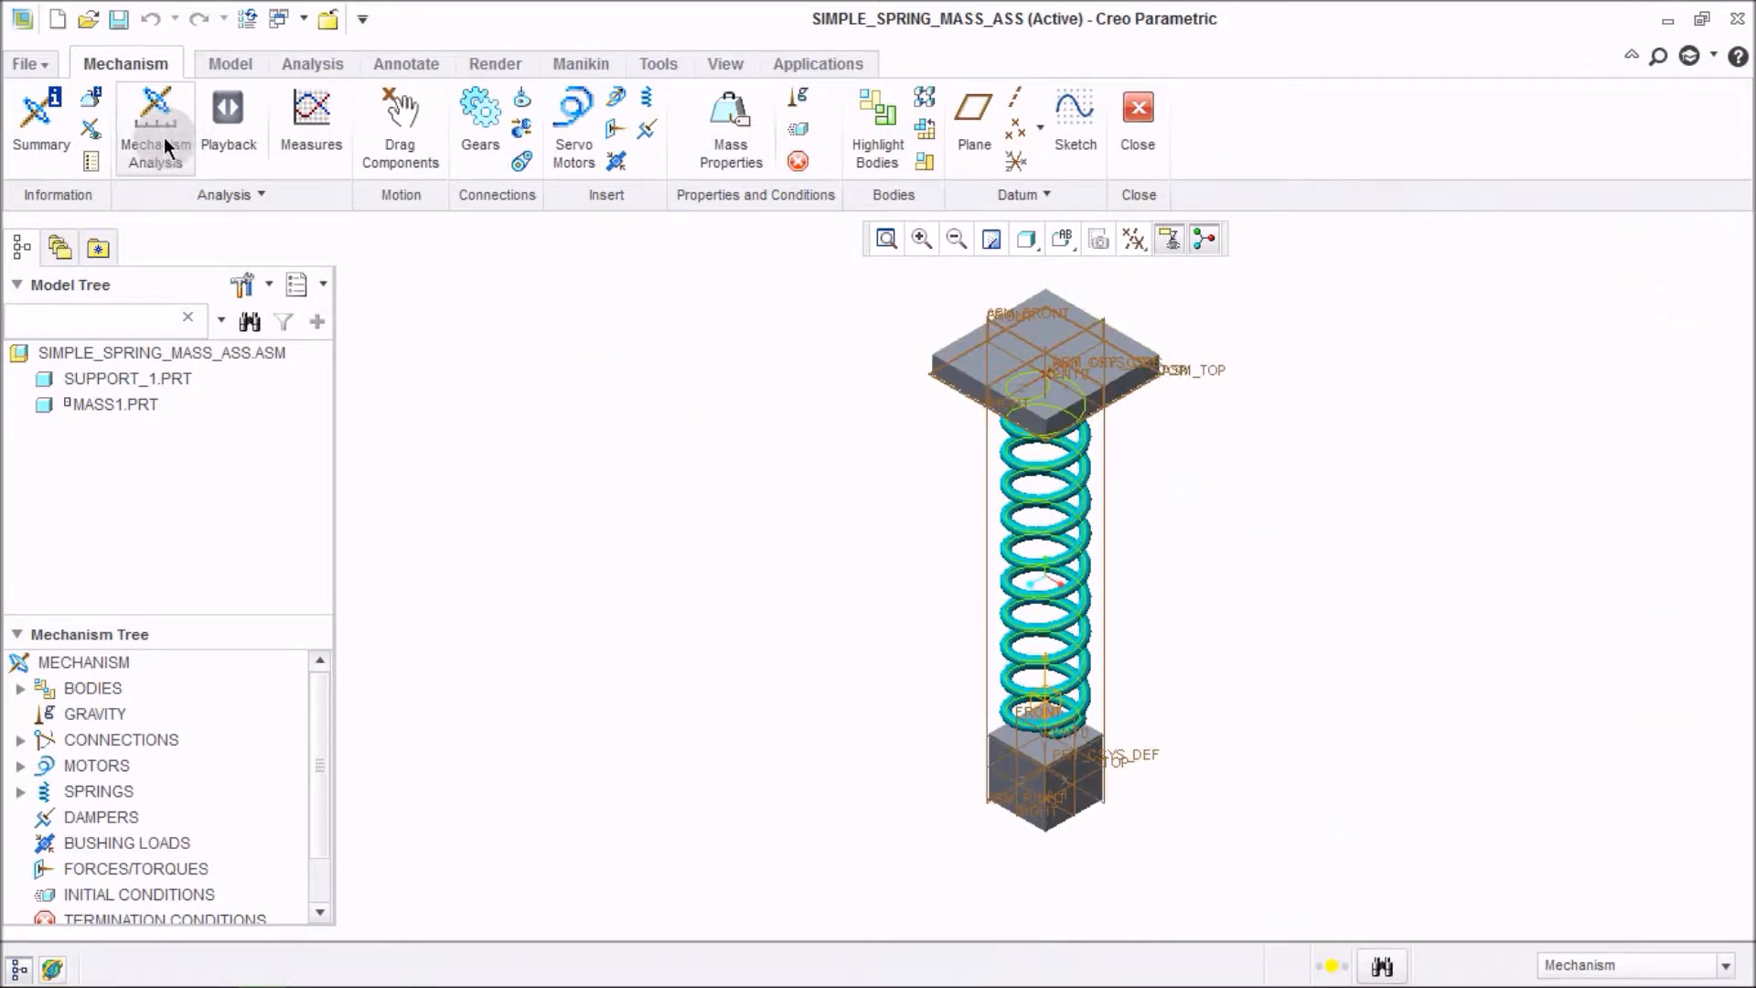
click(162, 137)
click(1560, 279)
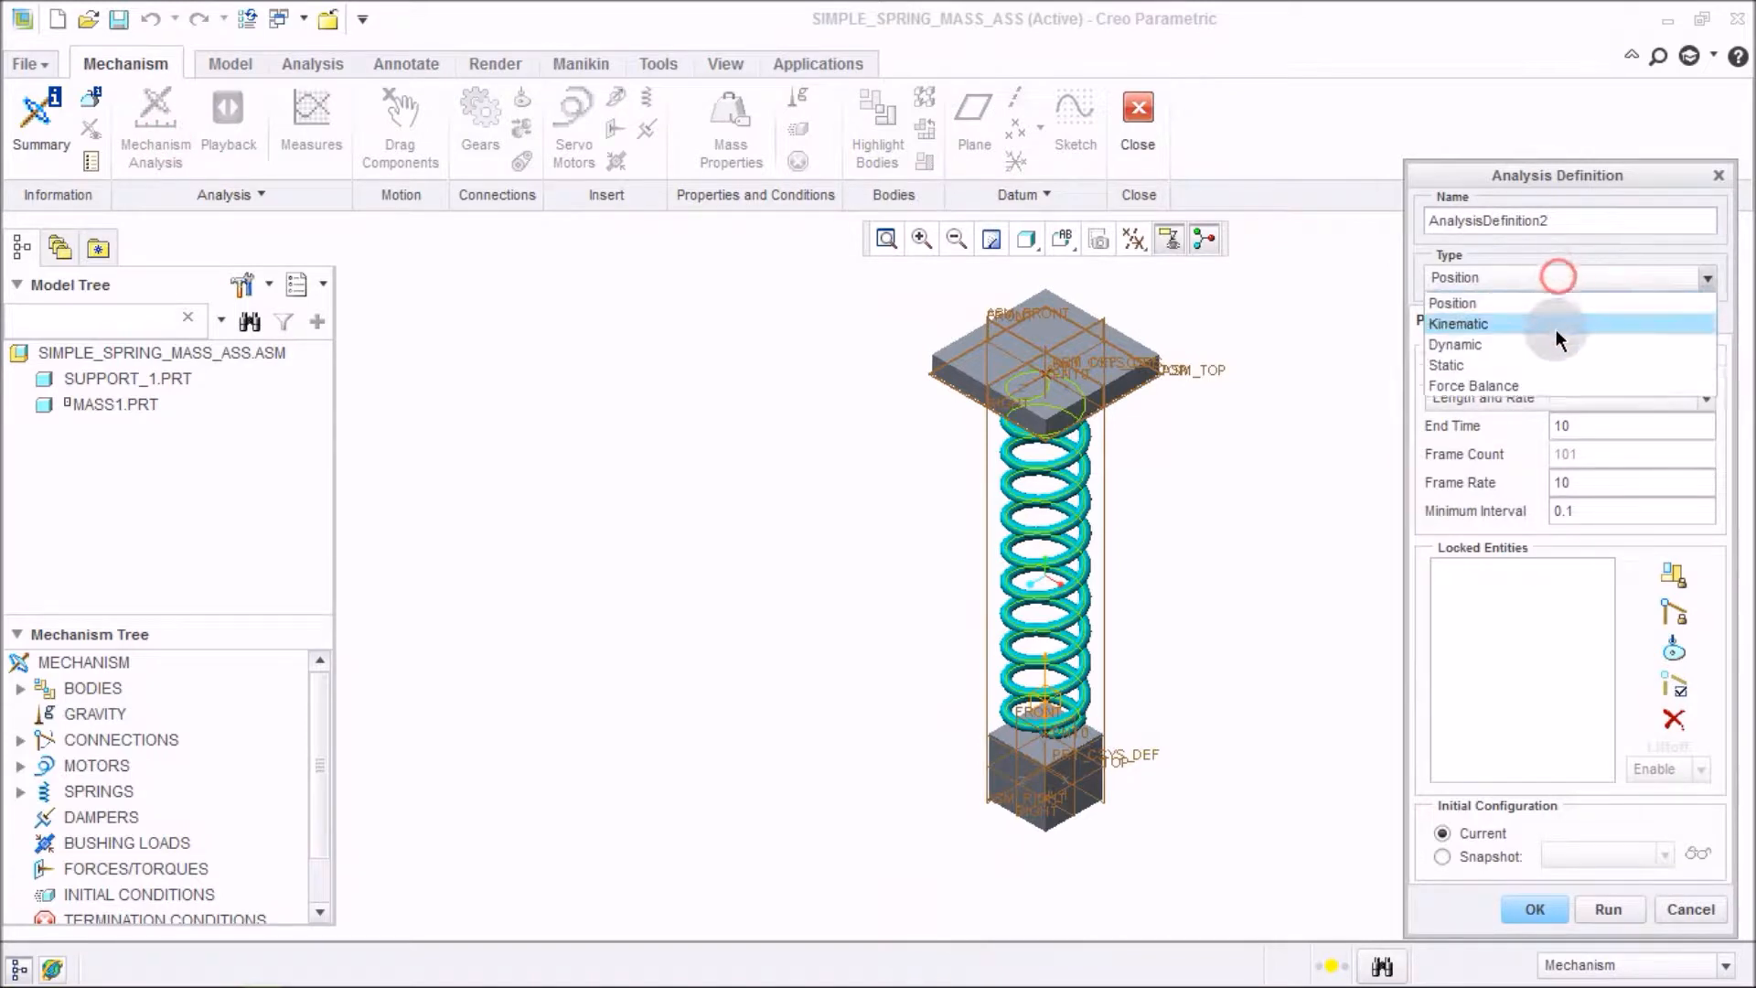
click(1558, 348)
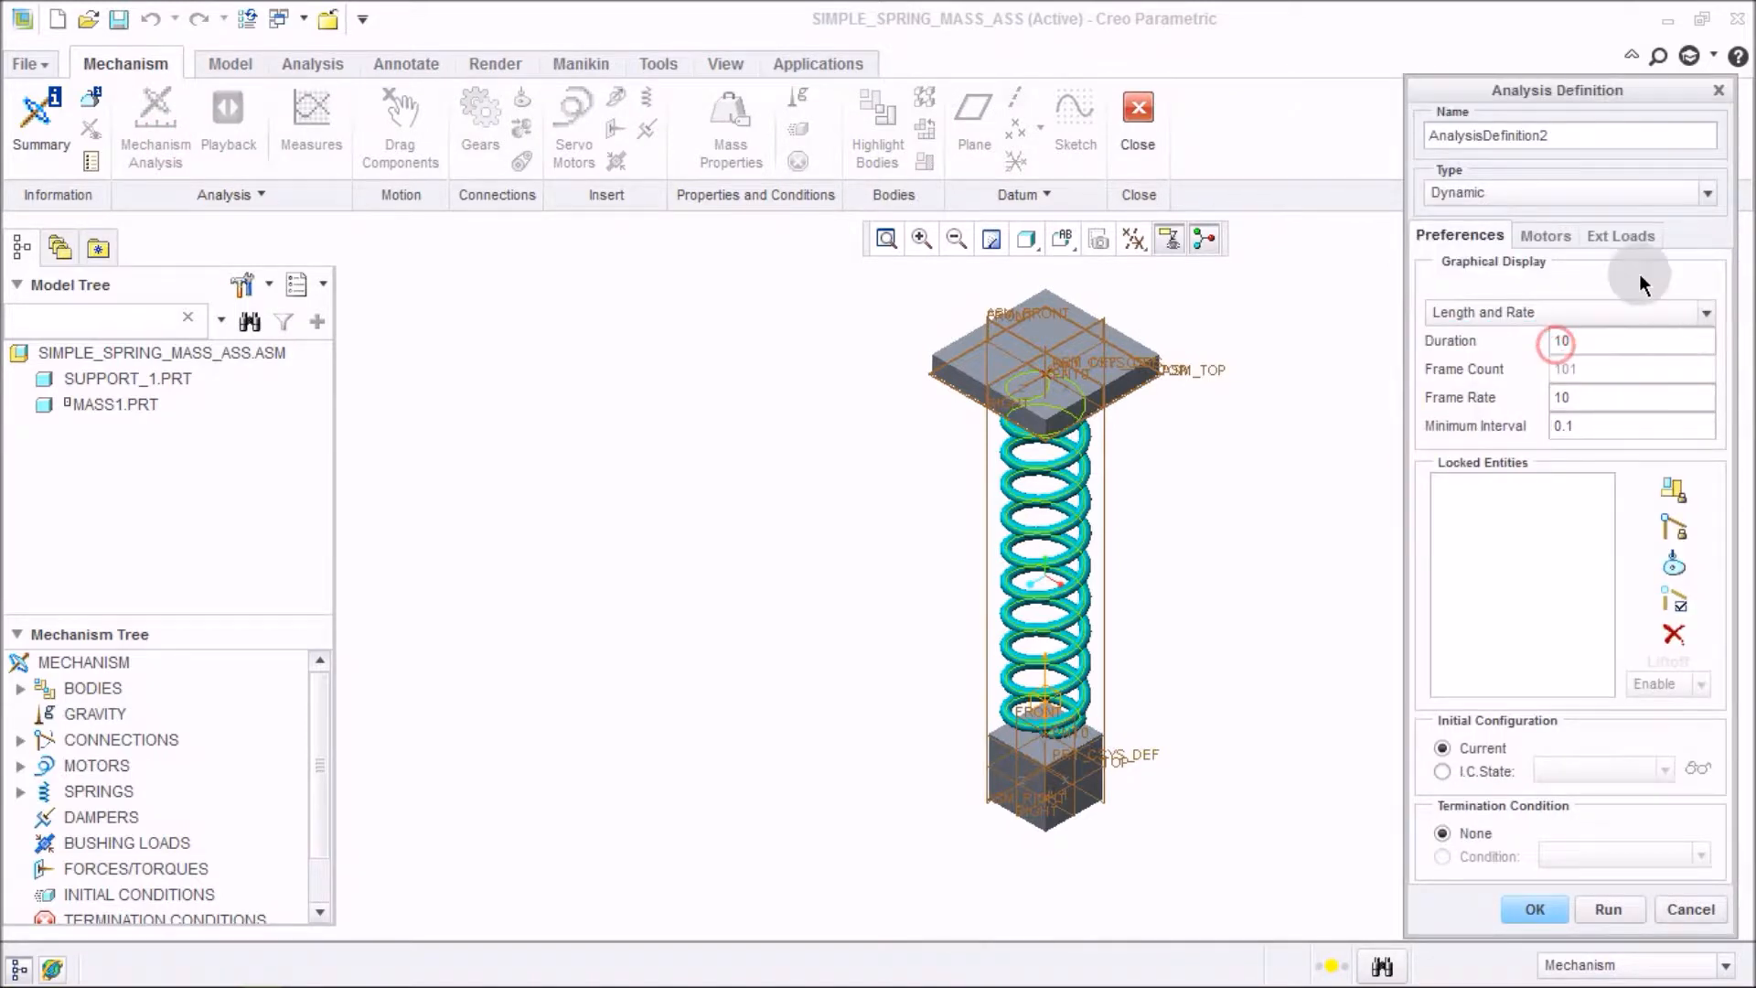
click(1626, 239)
click(1491, 620)
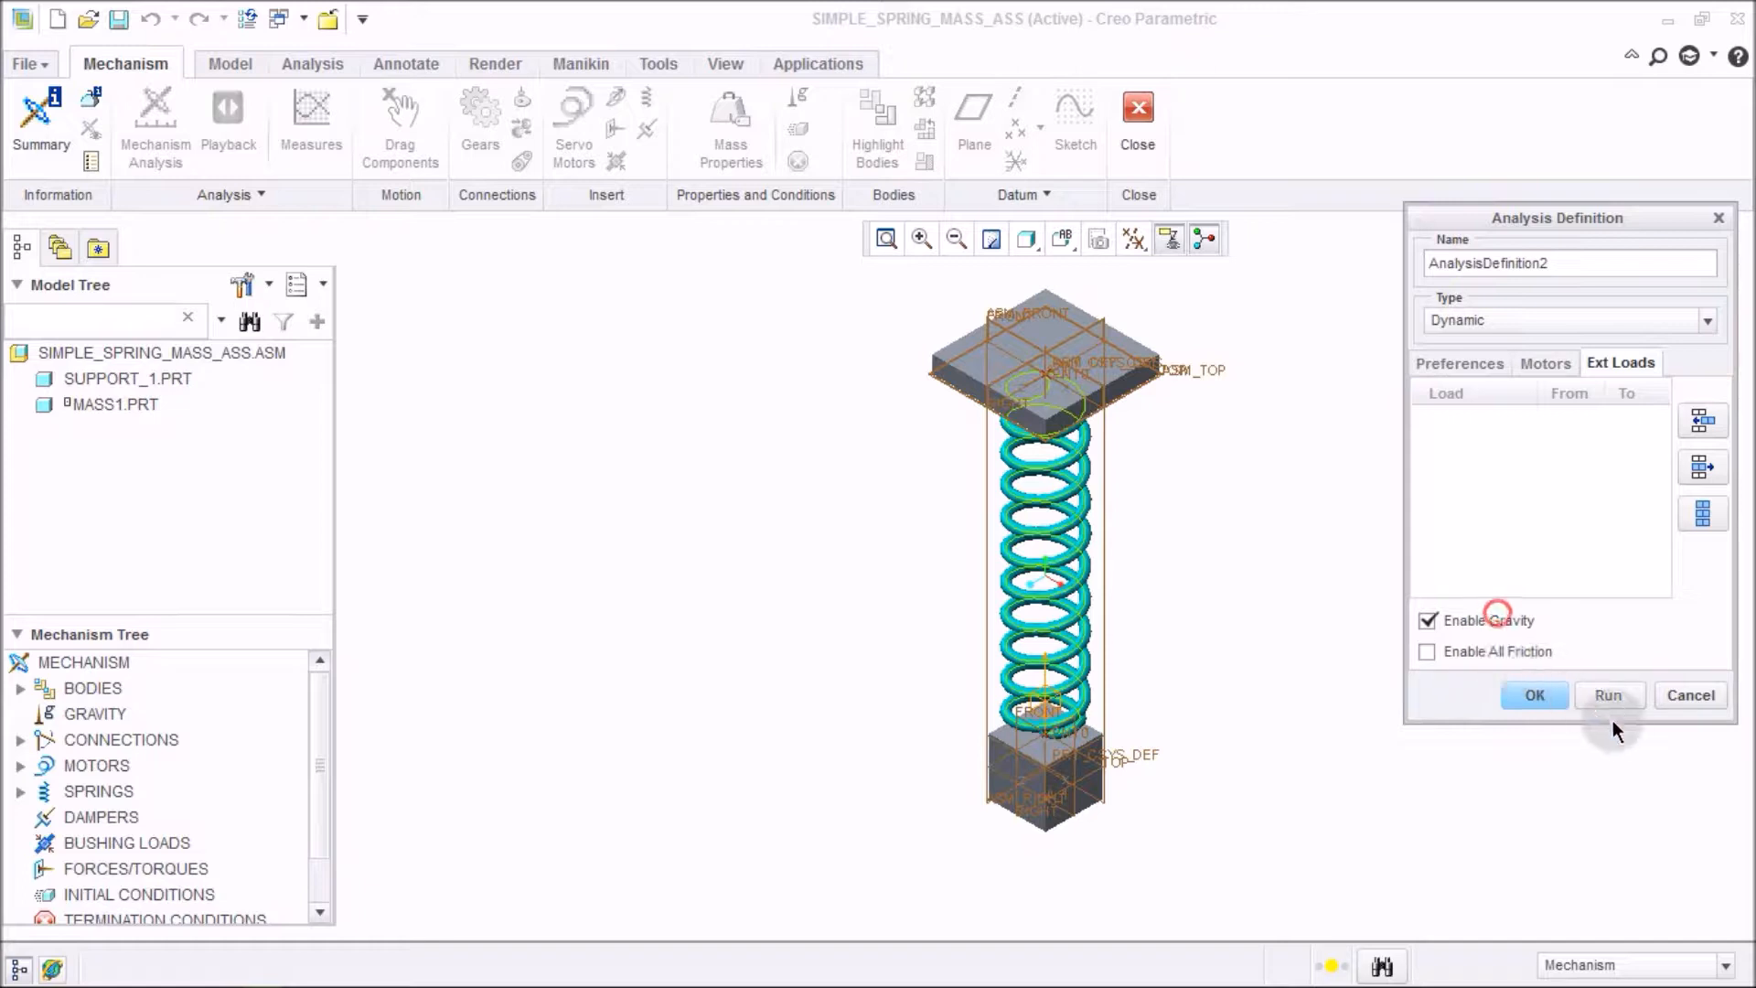
click(1689, 695)
mouse_move(828, 516)
middle_down()
mouse_move(870, 513)
mouse_move(902, 475)
mouse_move(855, 521)
middle_up()
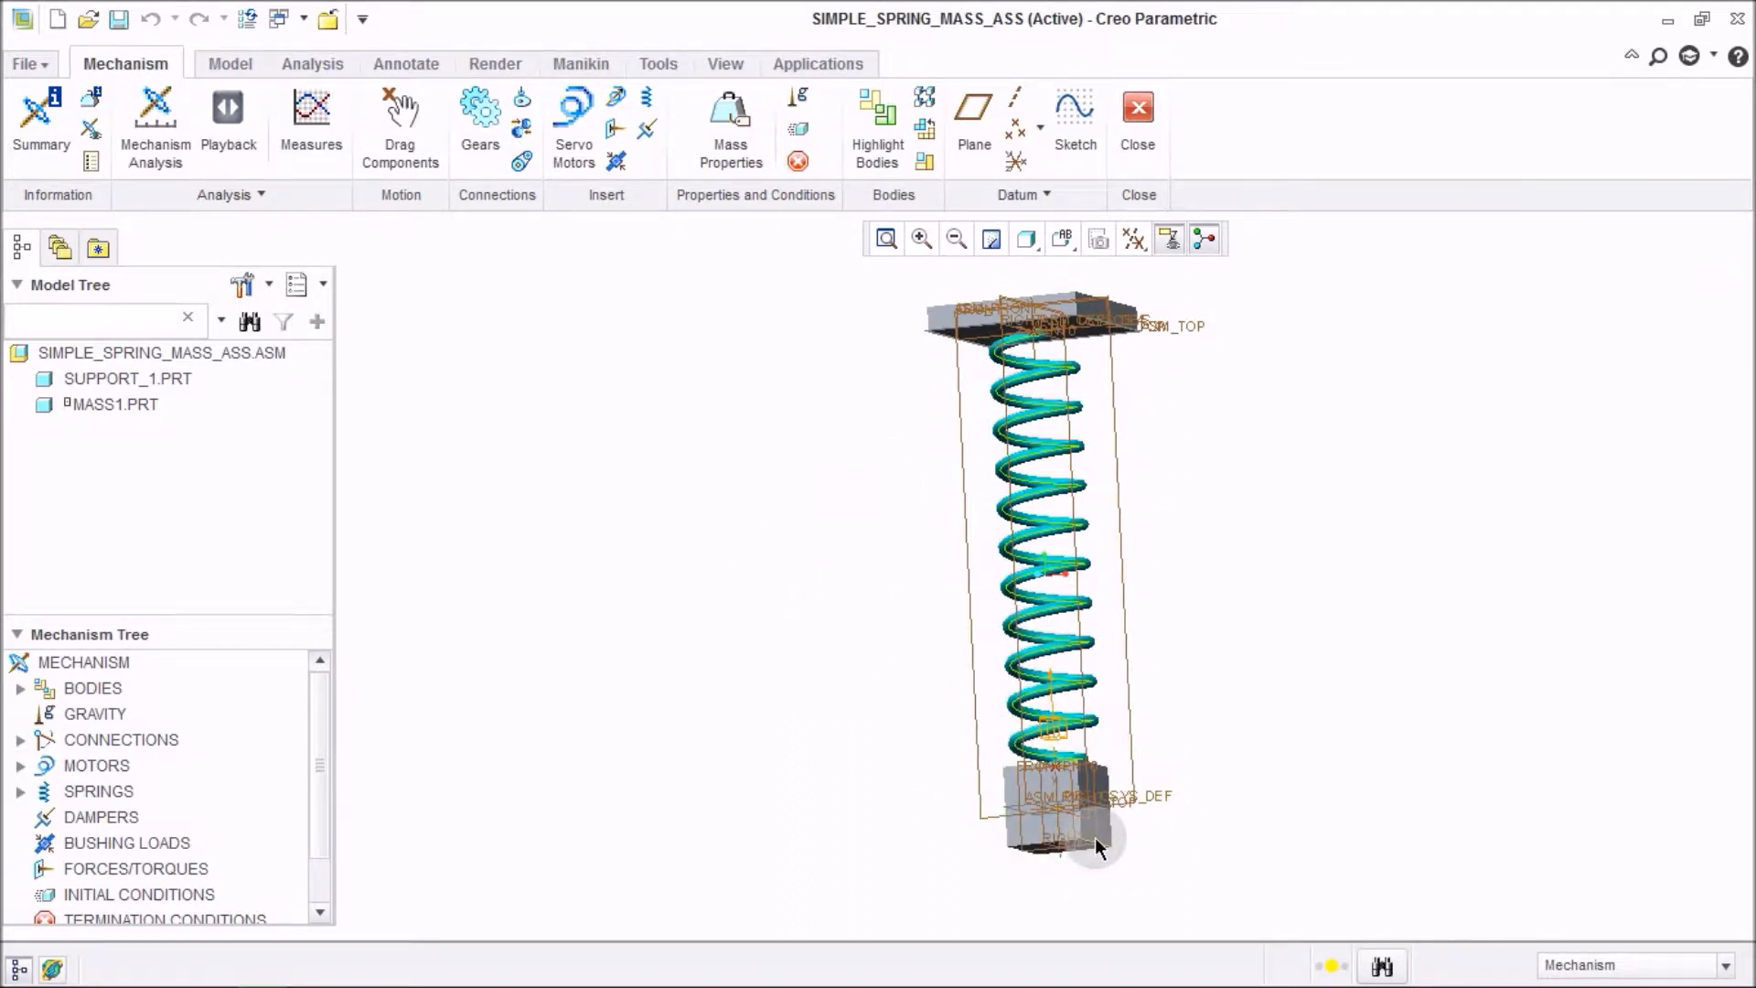
Regenerate the spring-mass assembly.
click(1243, 795)
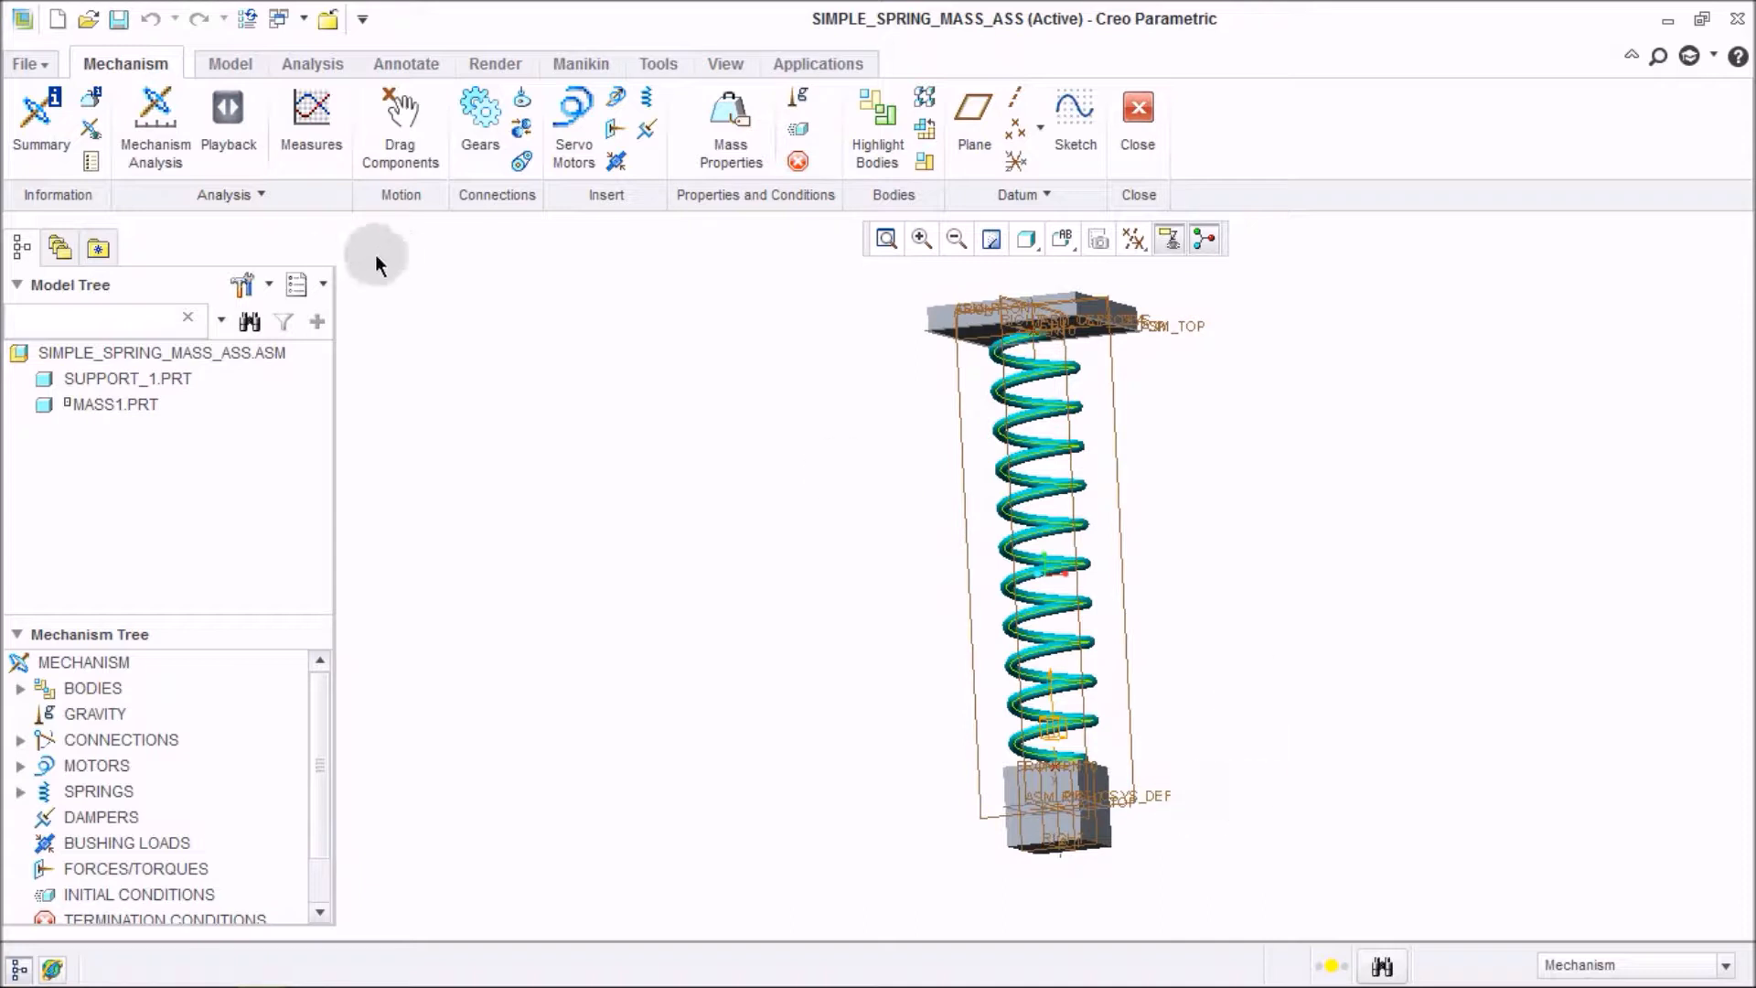
click(787, 598)
click(686, 593)
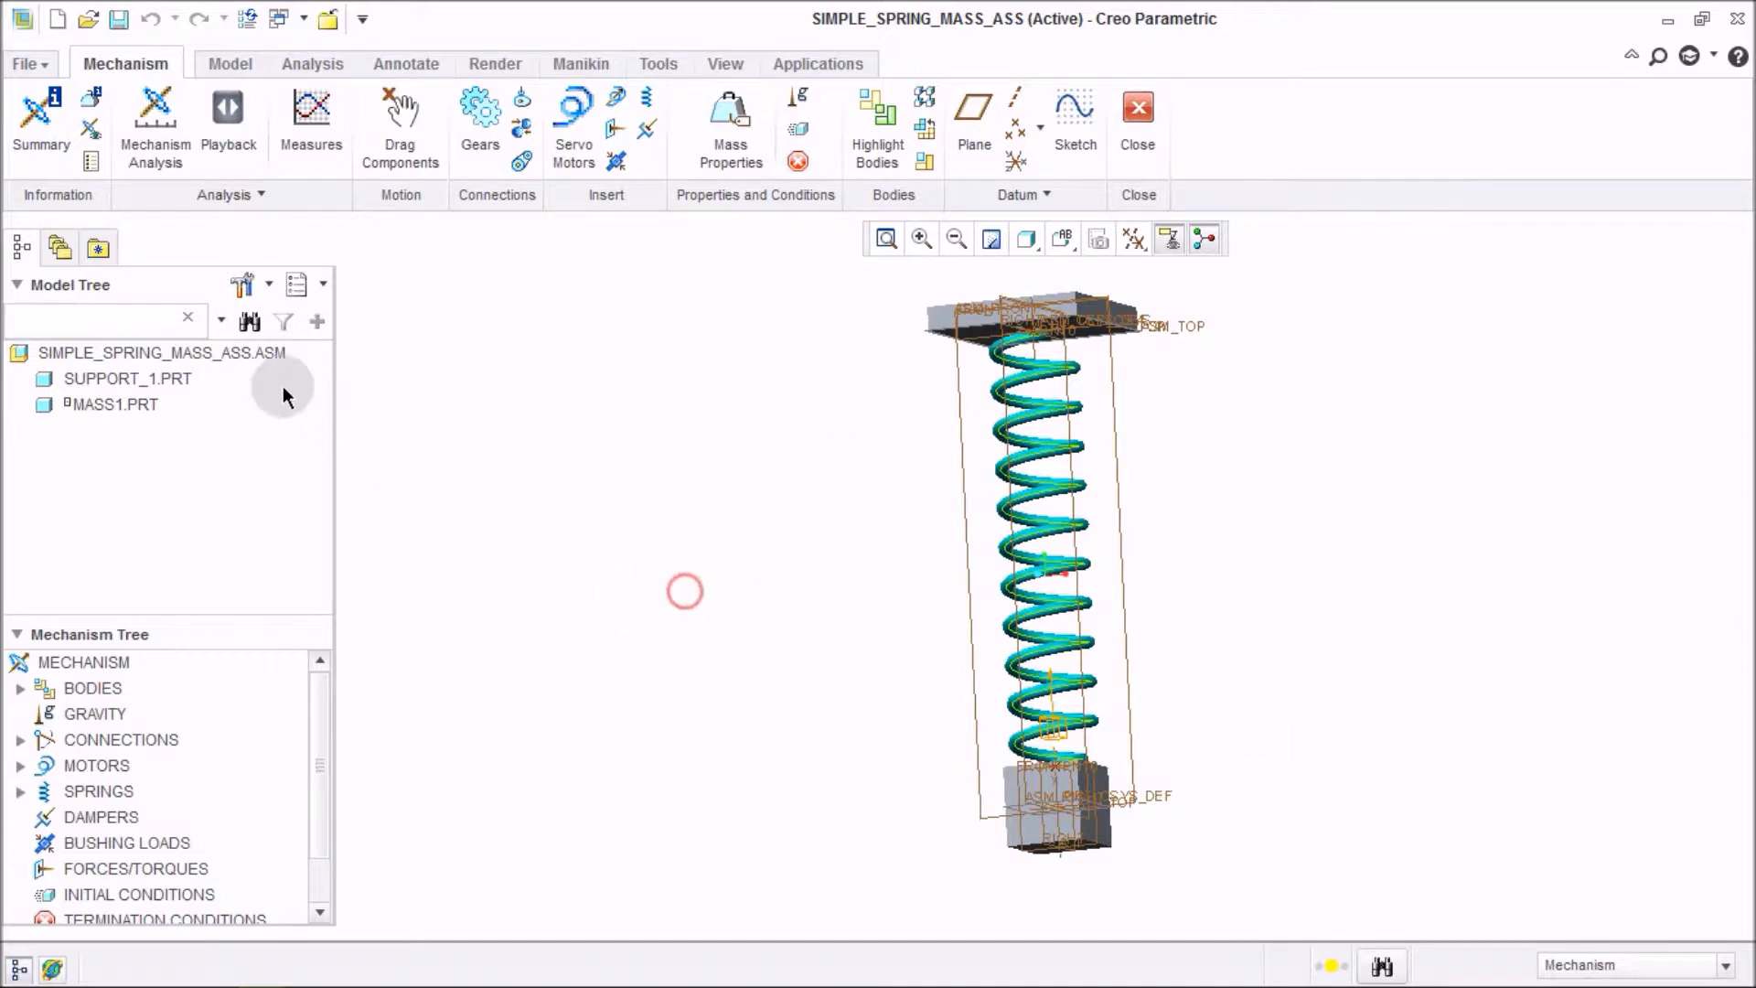
right_click(258, 357)
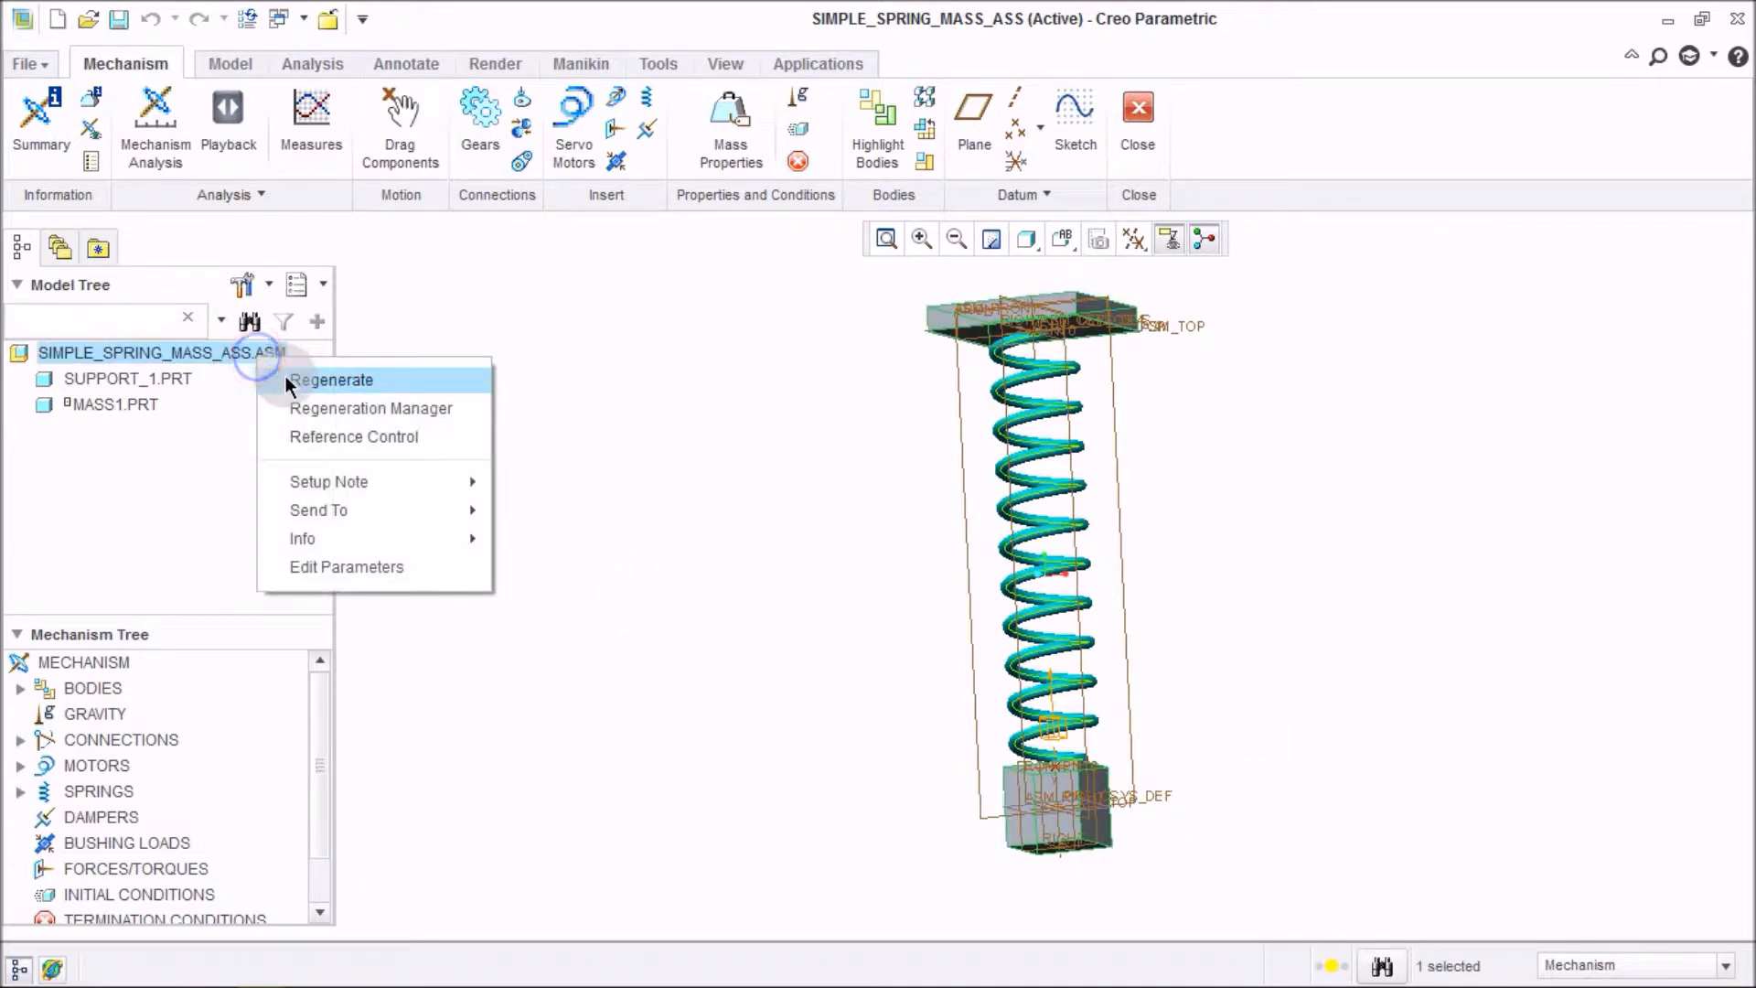
click(285, 378)
click(622, 561)
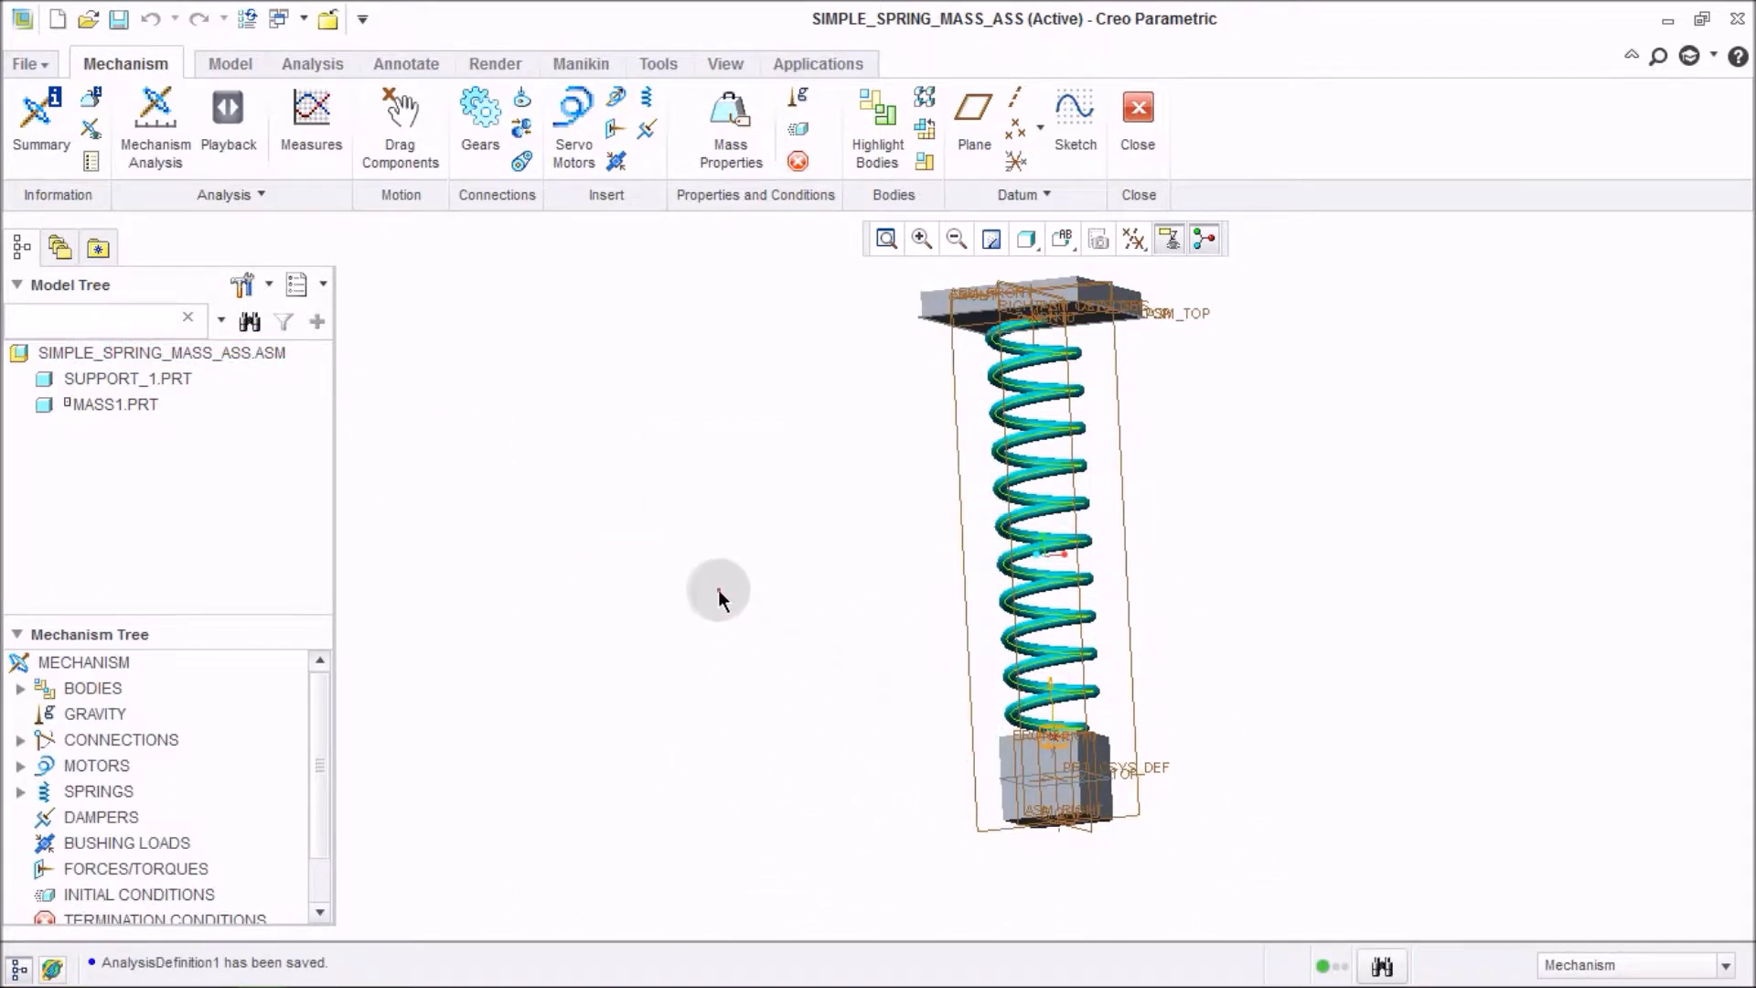
Create a new Dynamic mechanism analysis, AnalysisDefinition2, with gravity enabled, run it and confirm.
click(165, 155)
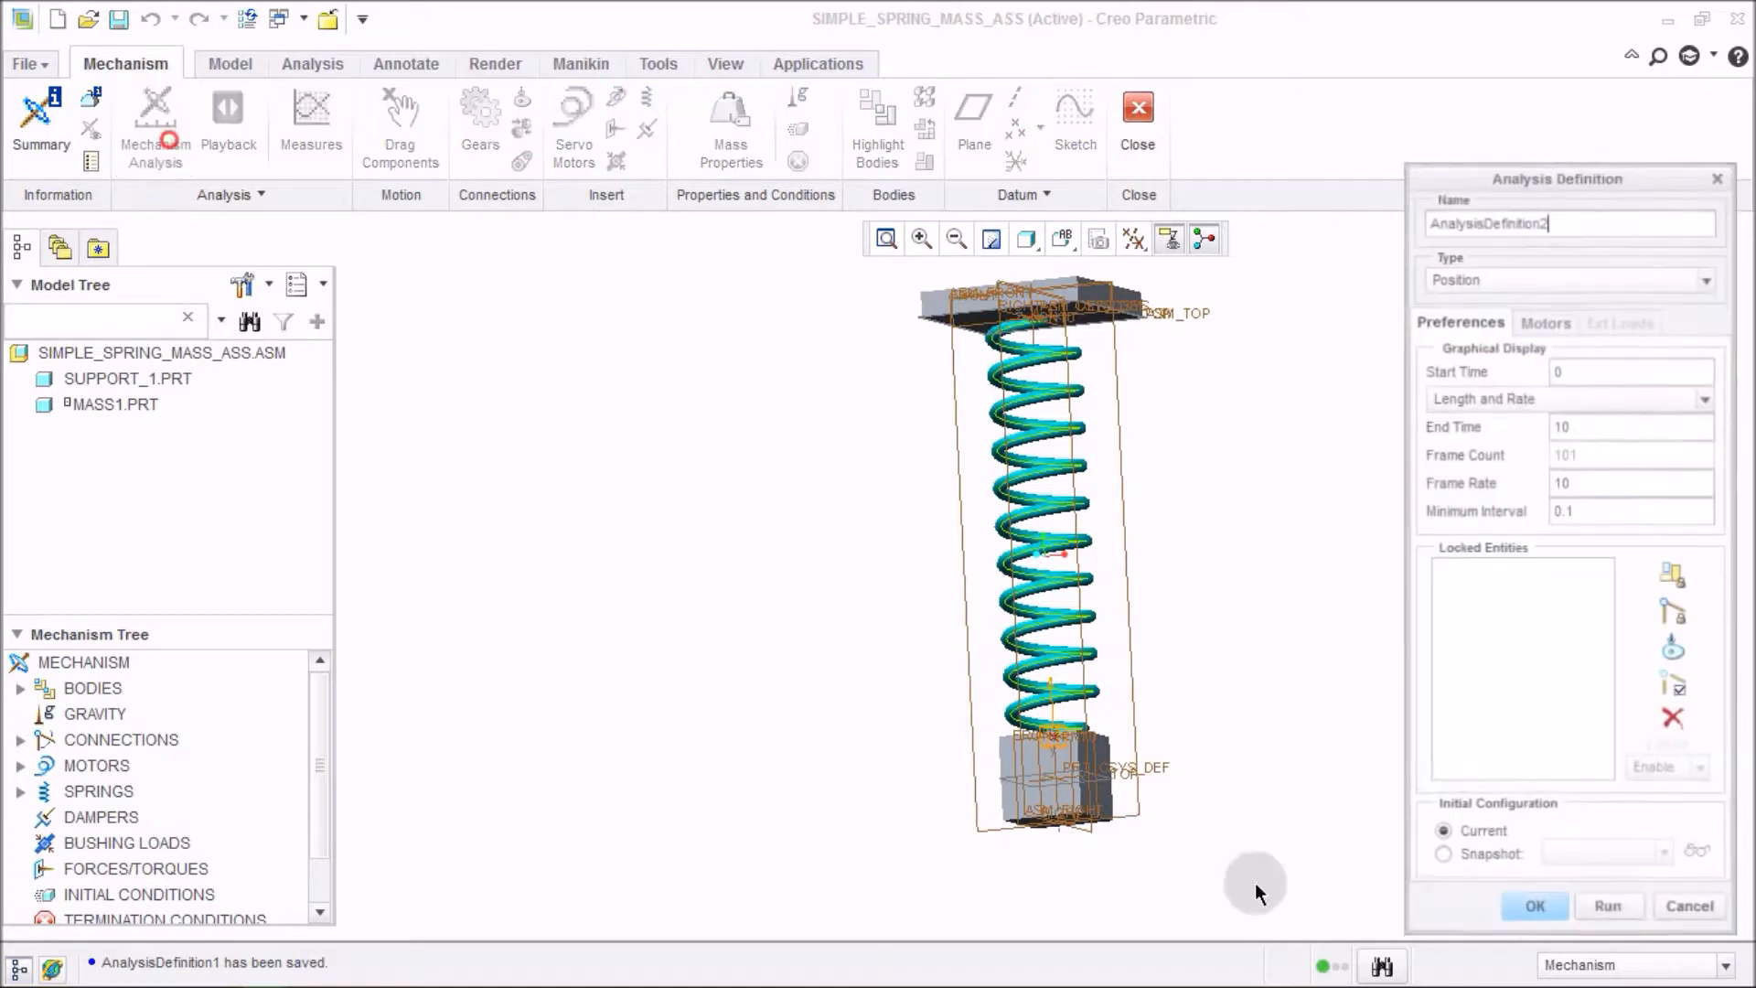
click(1532, 280)
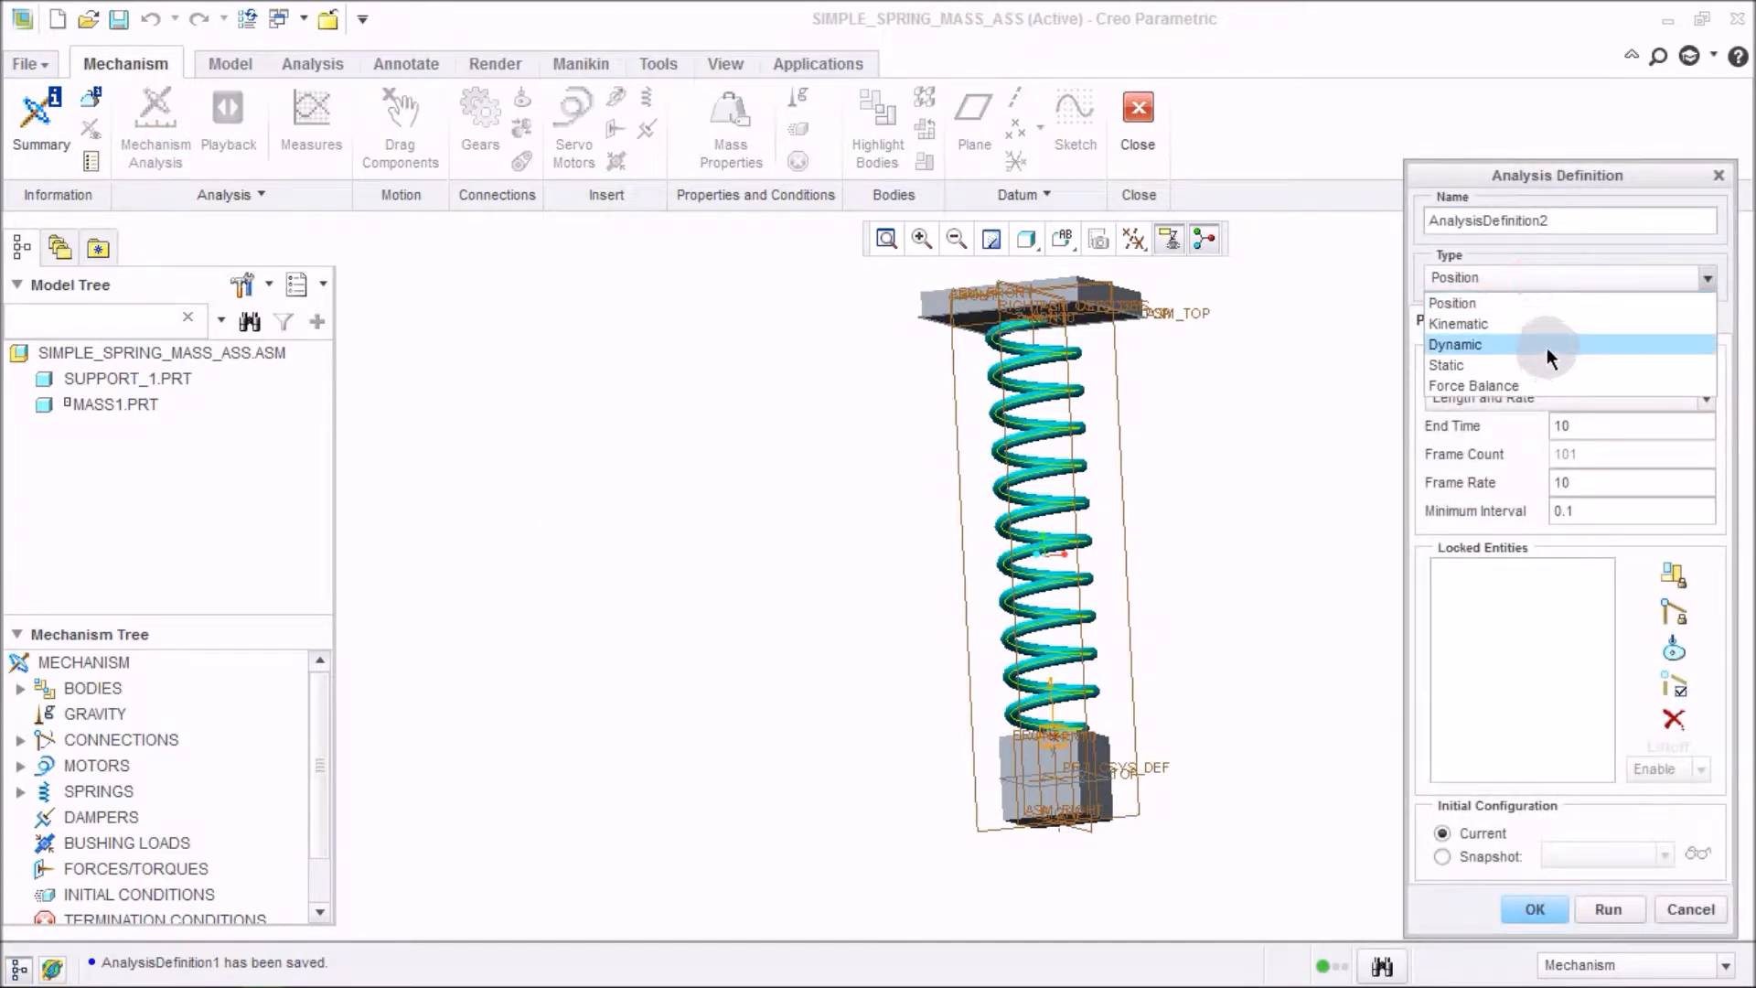
click(1548, 345)
click(1637, 241)
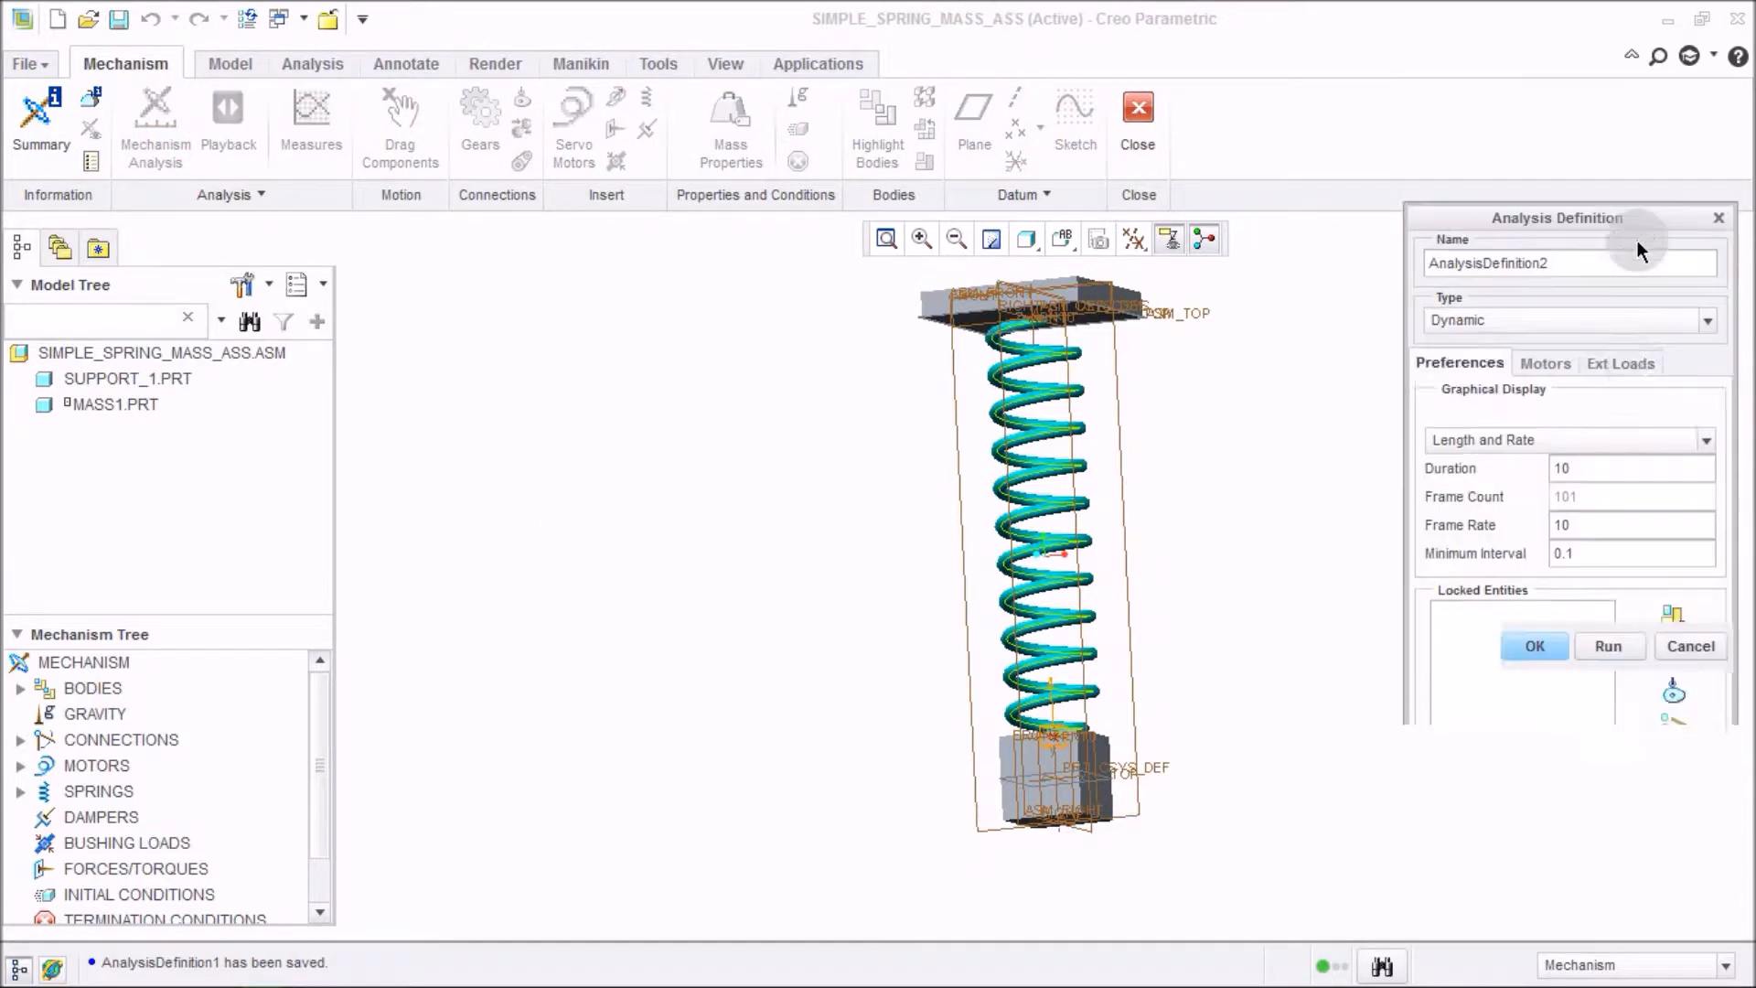
click(1489, 621)
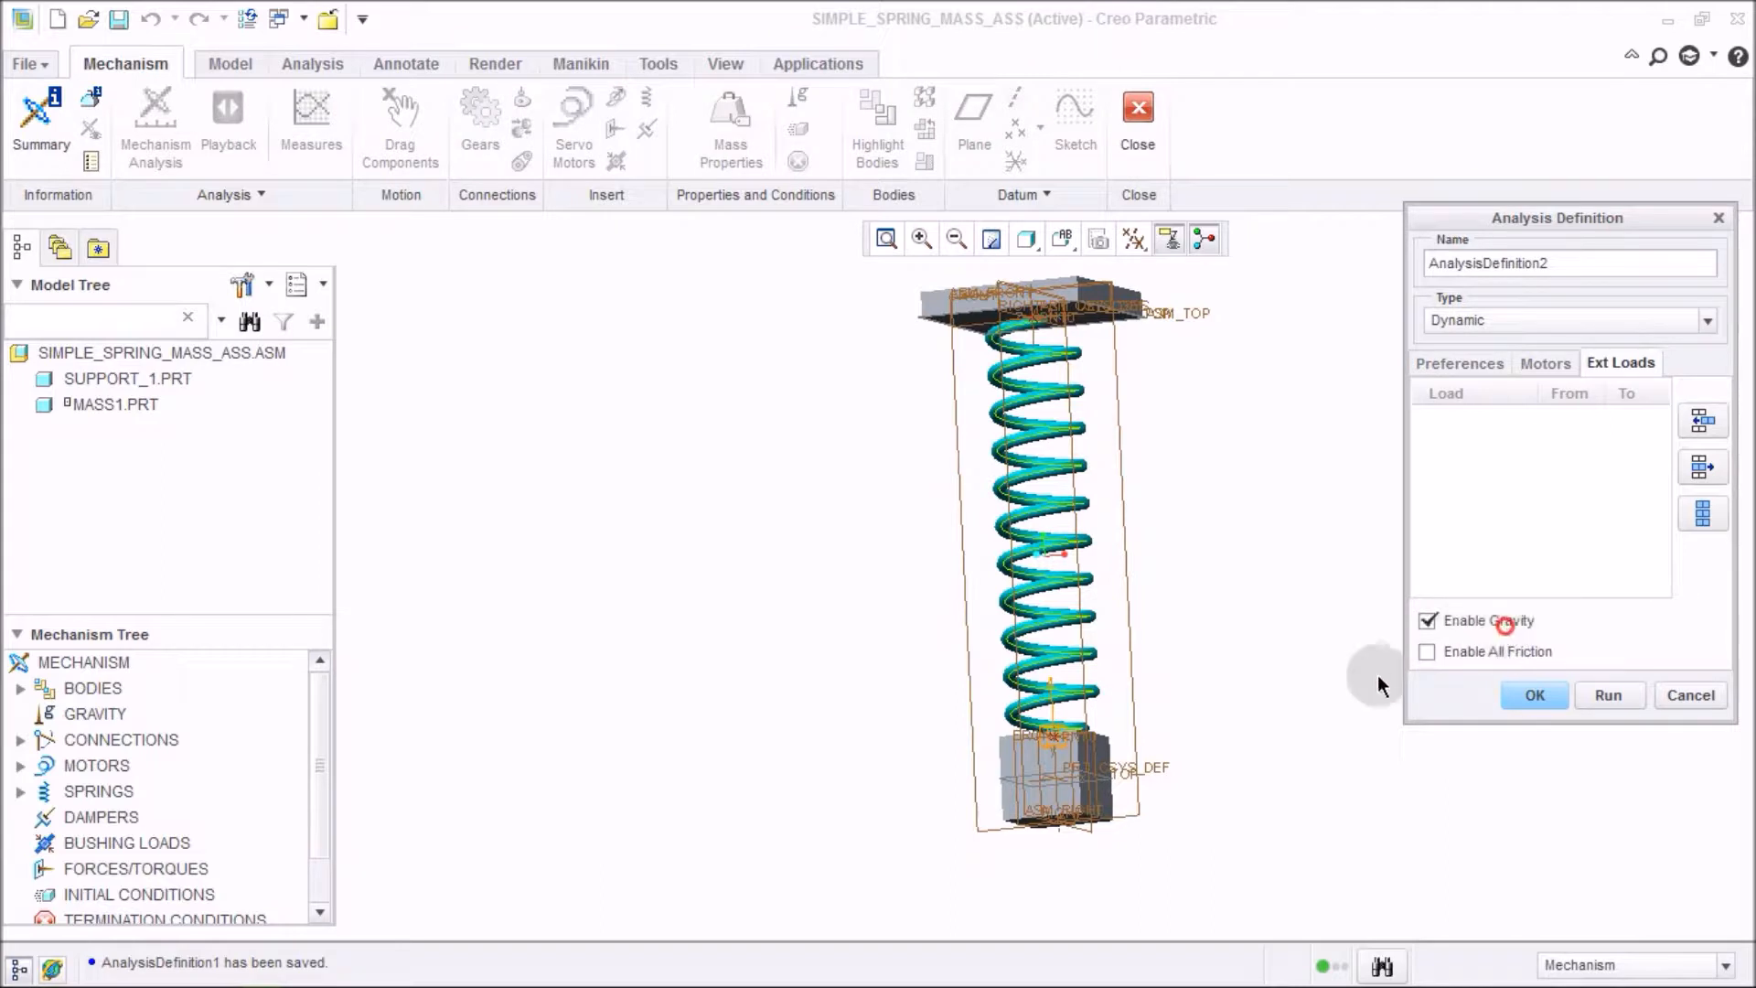
click(1602, 697)
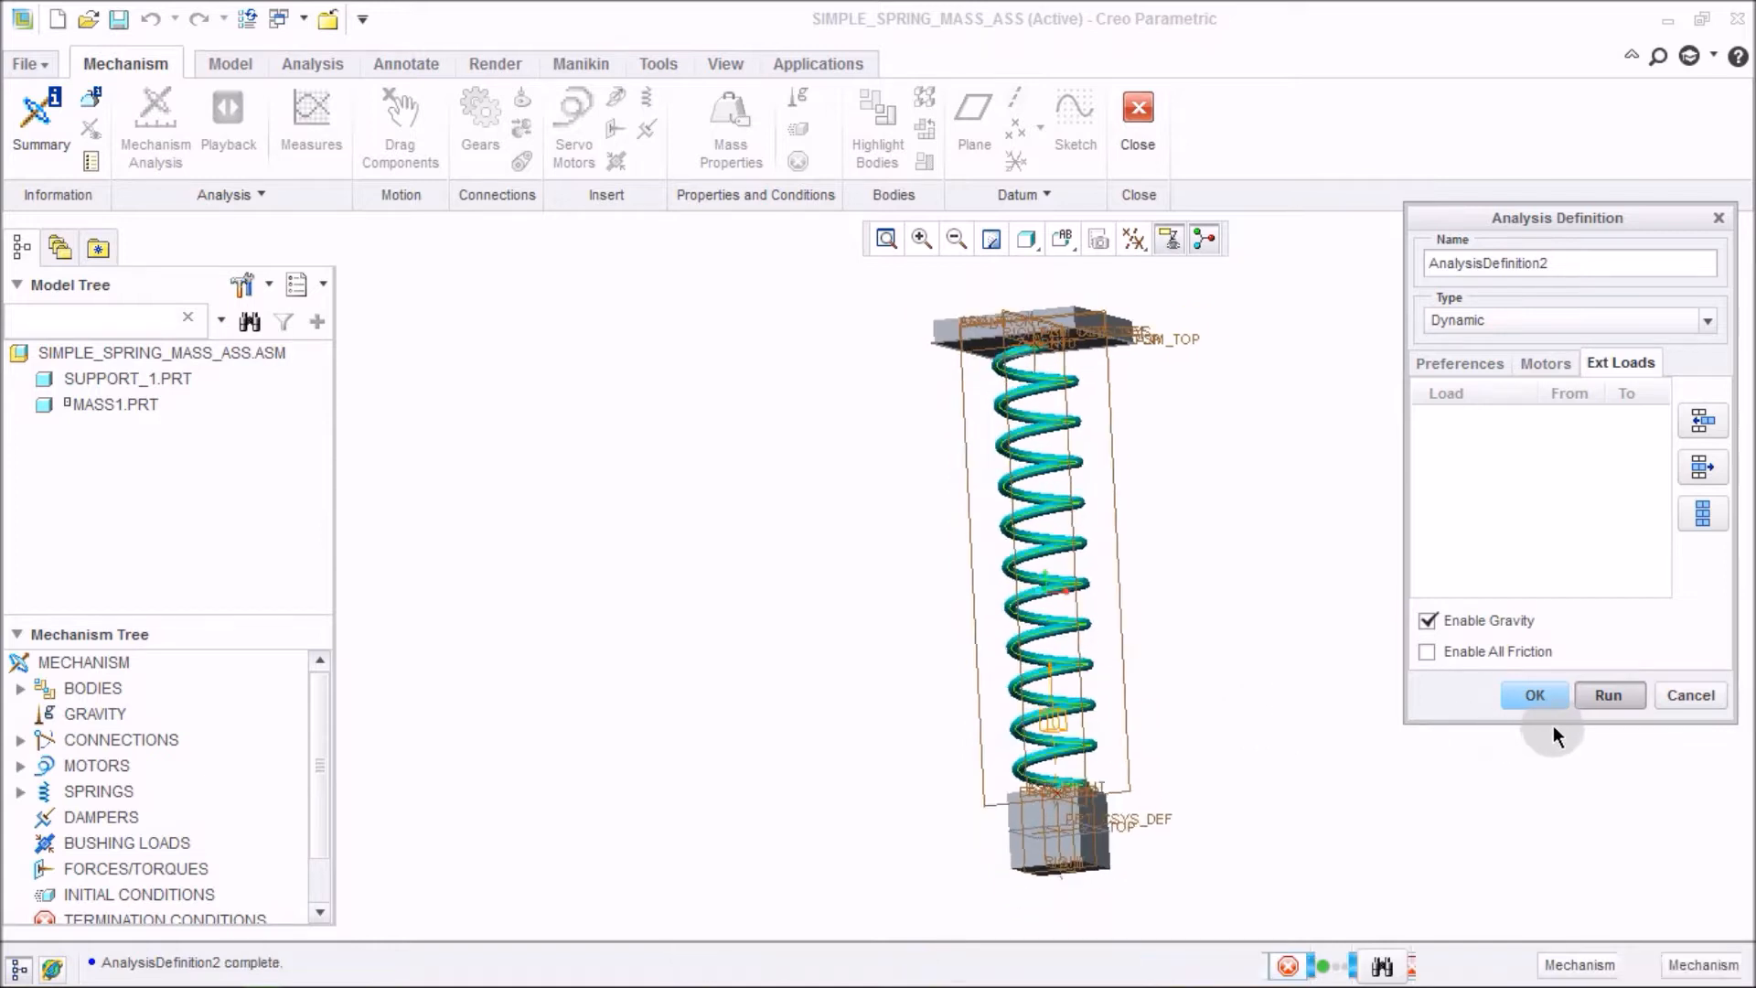
click(1546, 697)
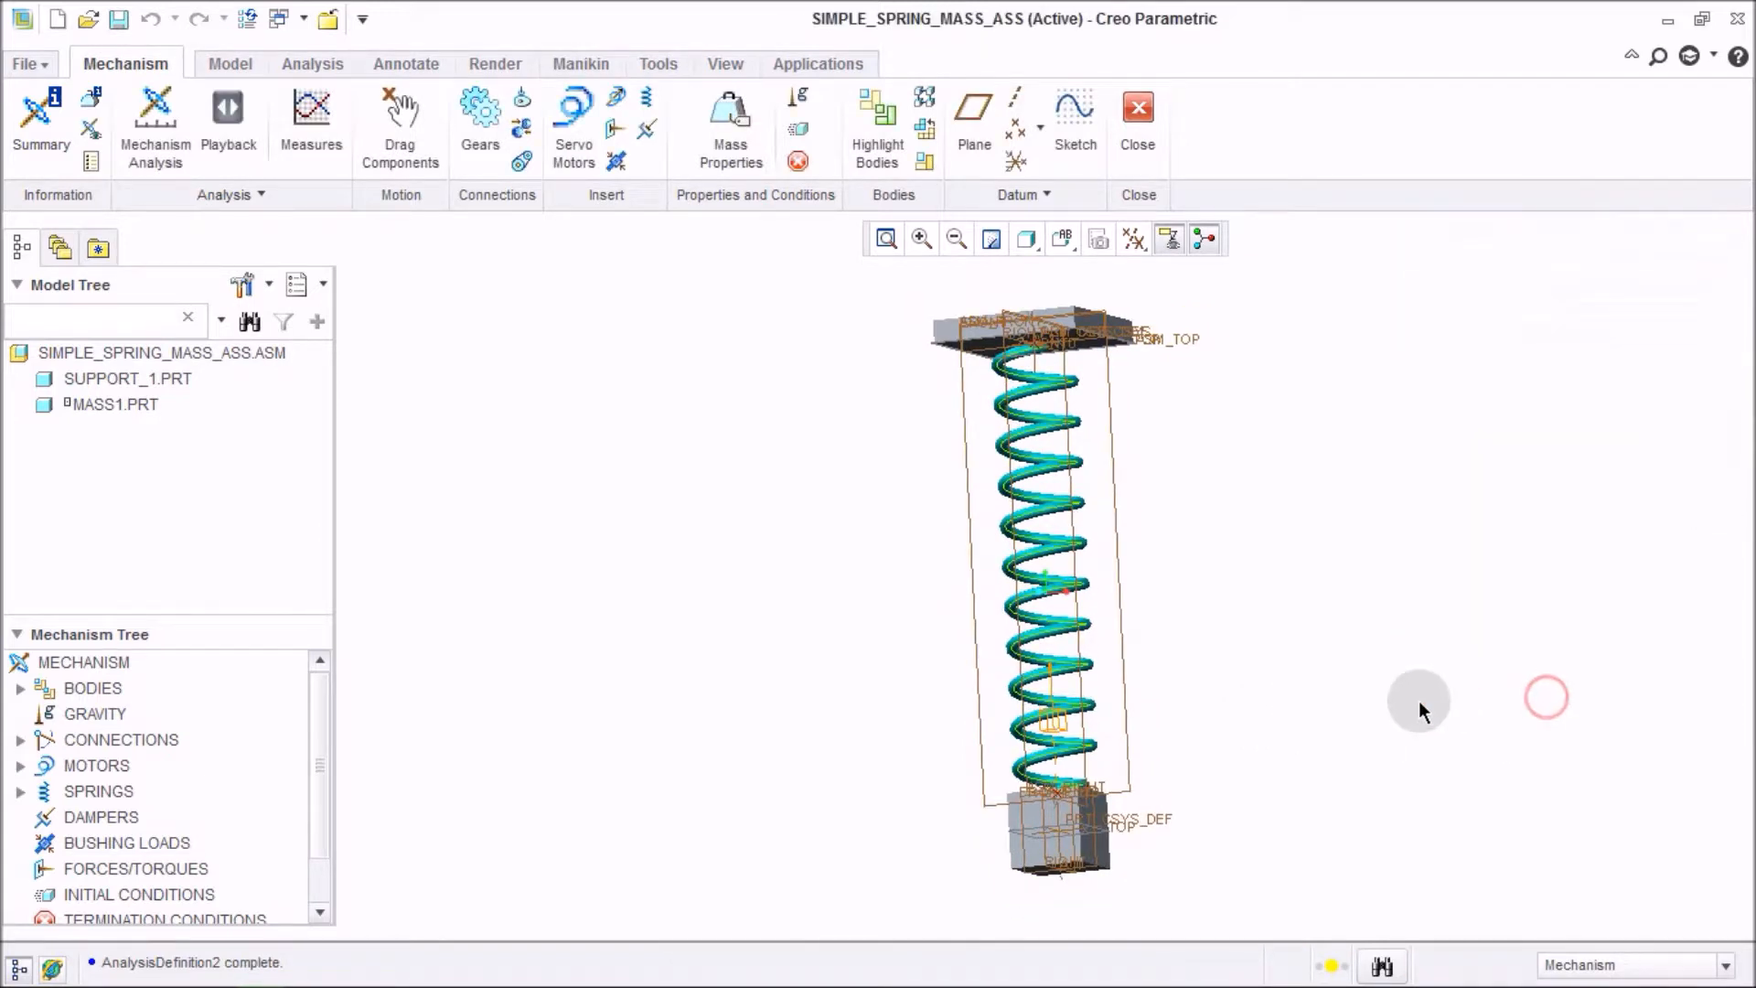
Graph measure1 for the AnalysisDefinition2 result set and maximize the graph window.
scroll(922, 778, down, 2)
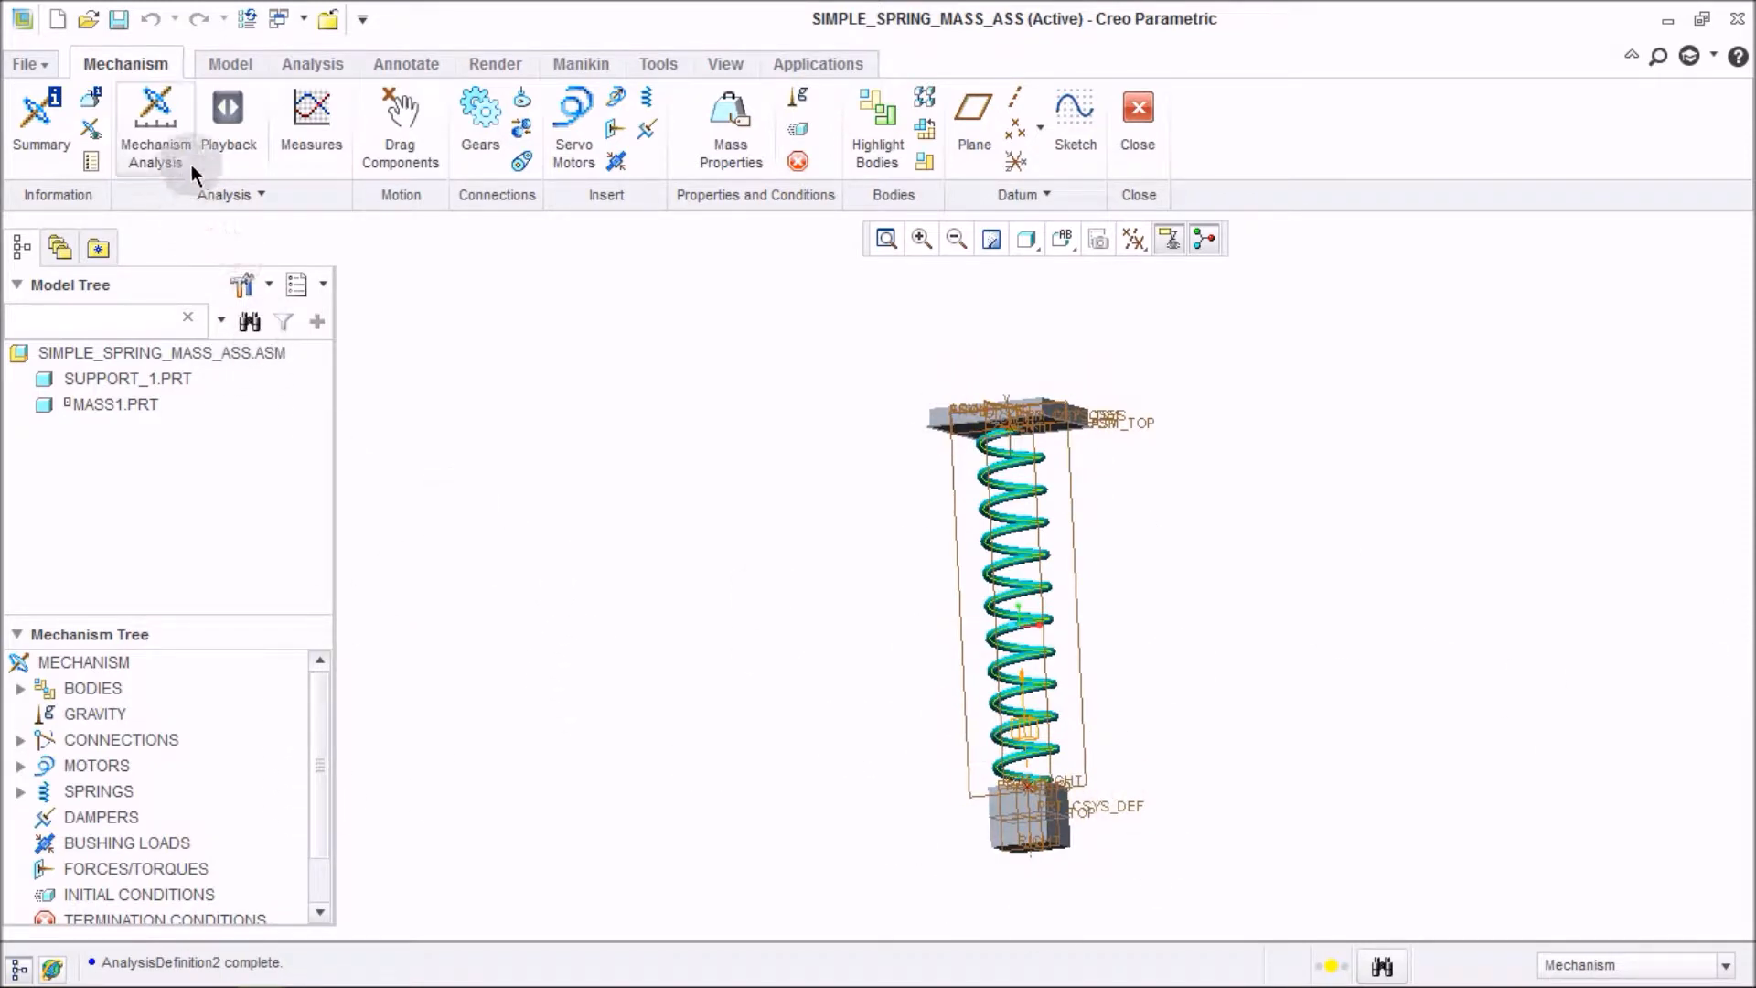
click(326, 152)
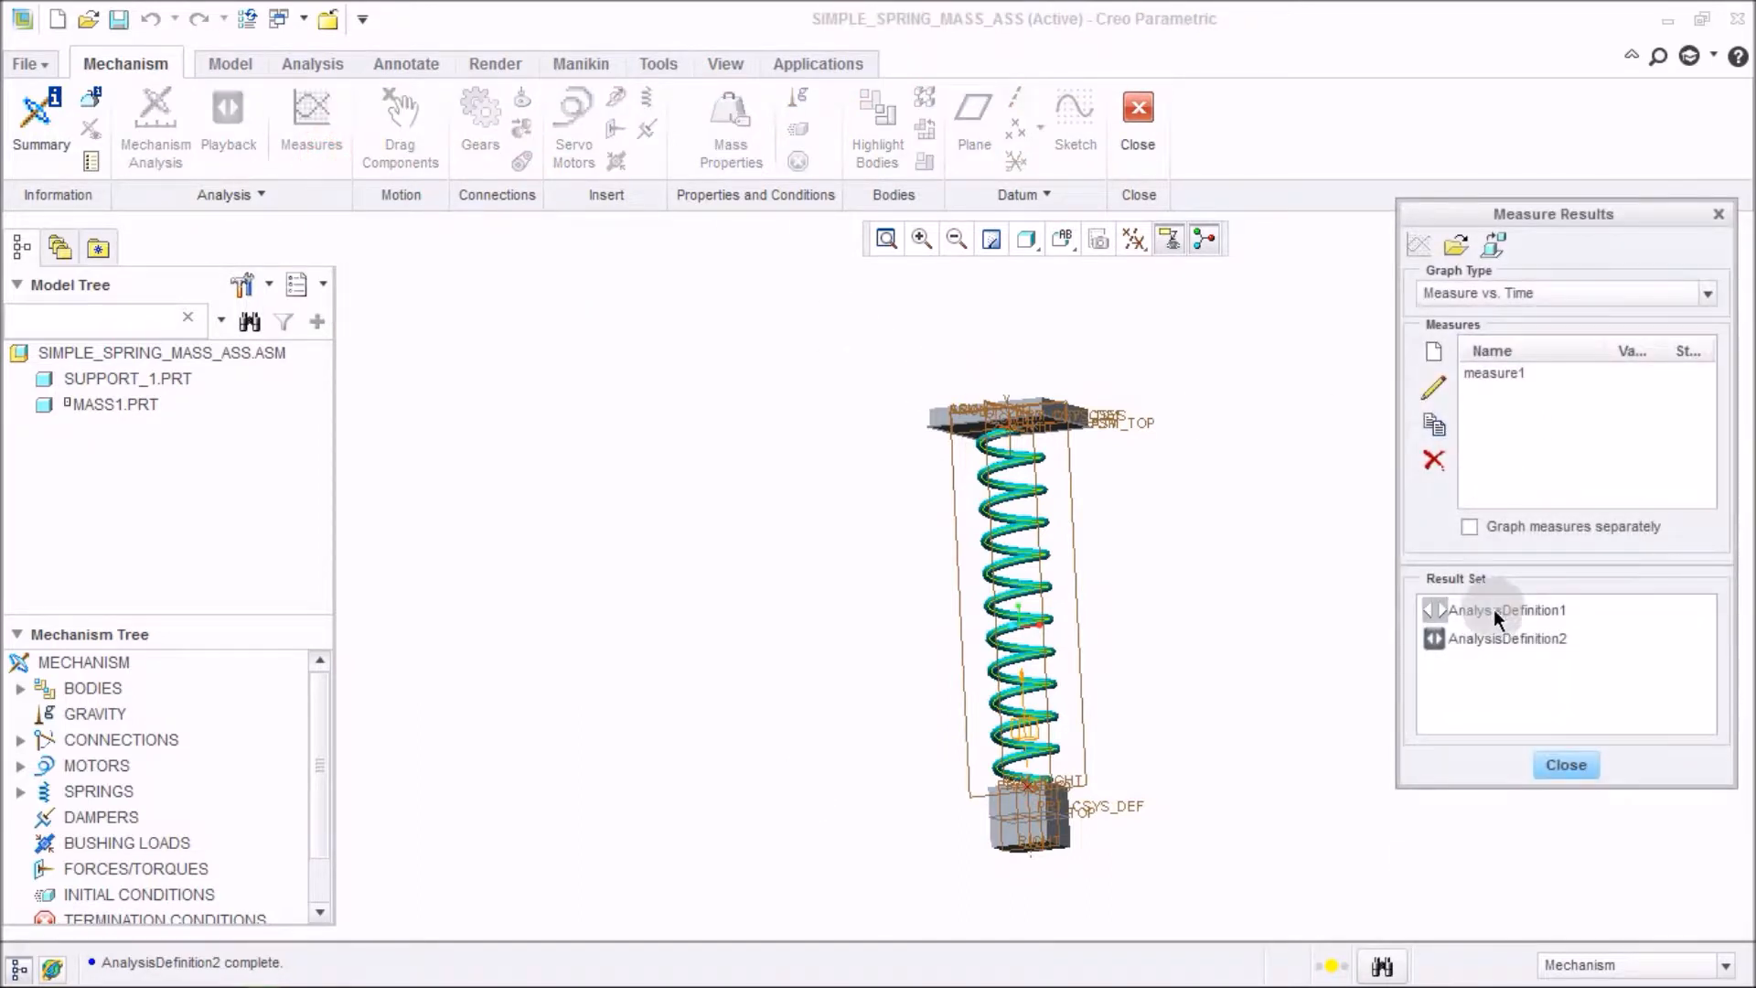
click(1489, 640)
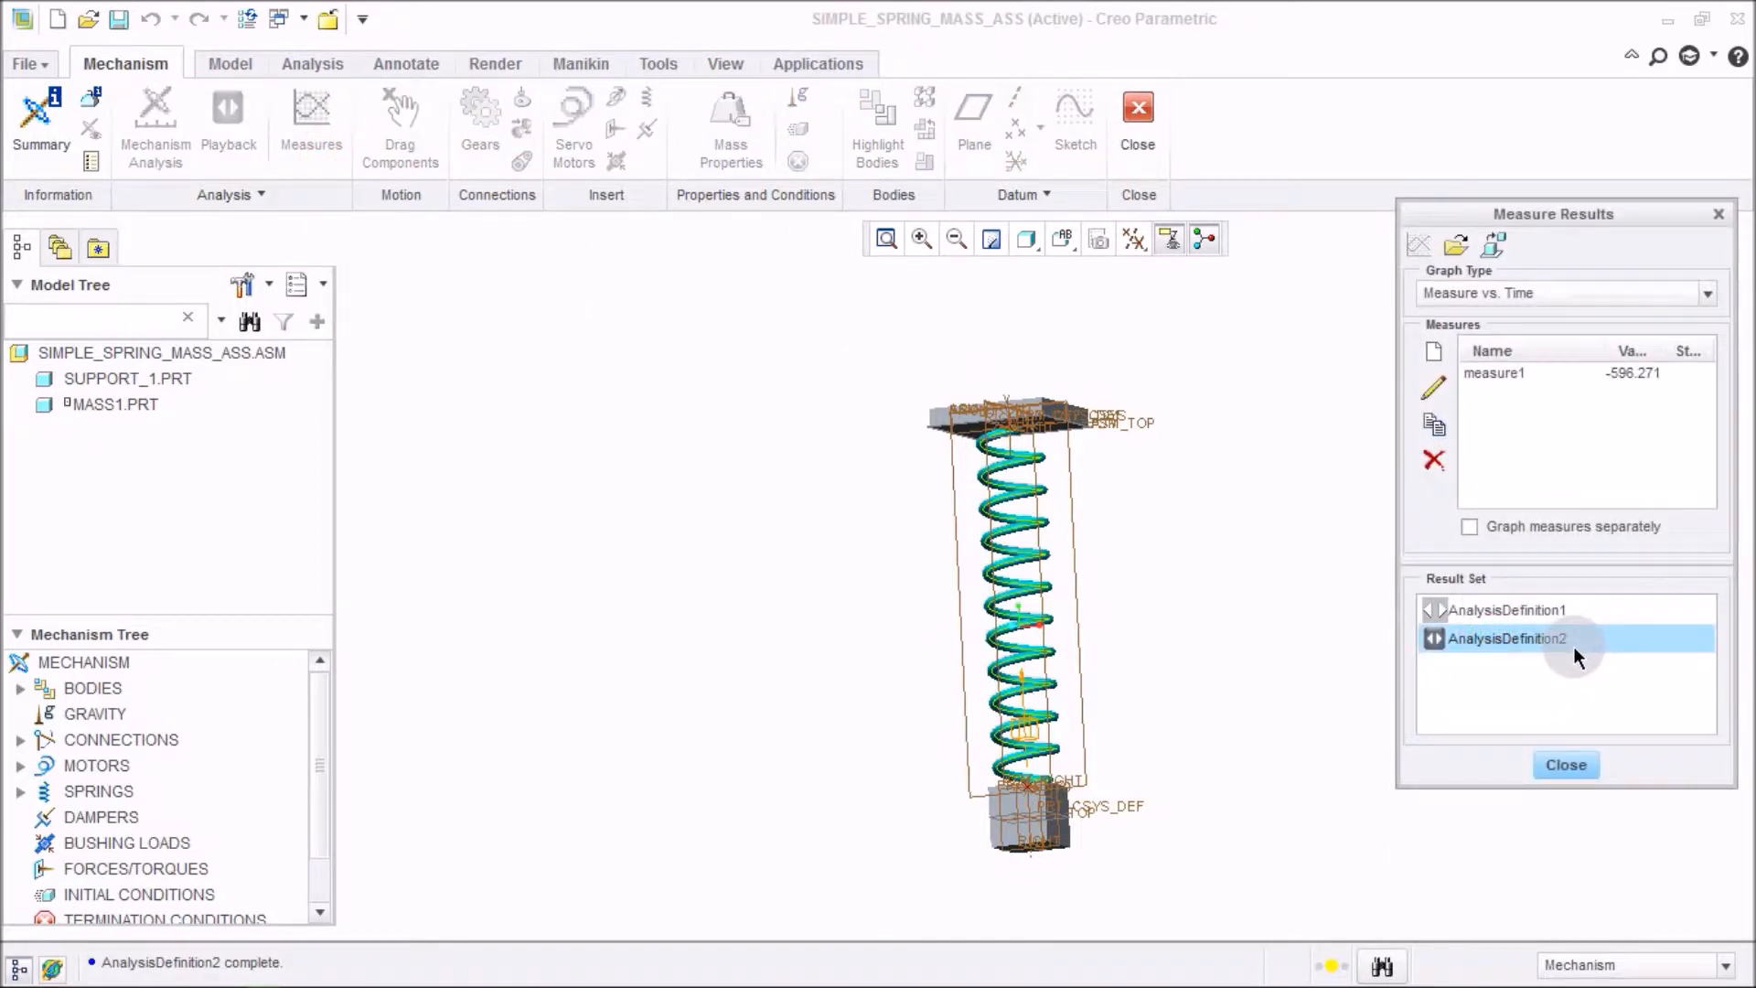
click(1494, 375)
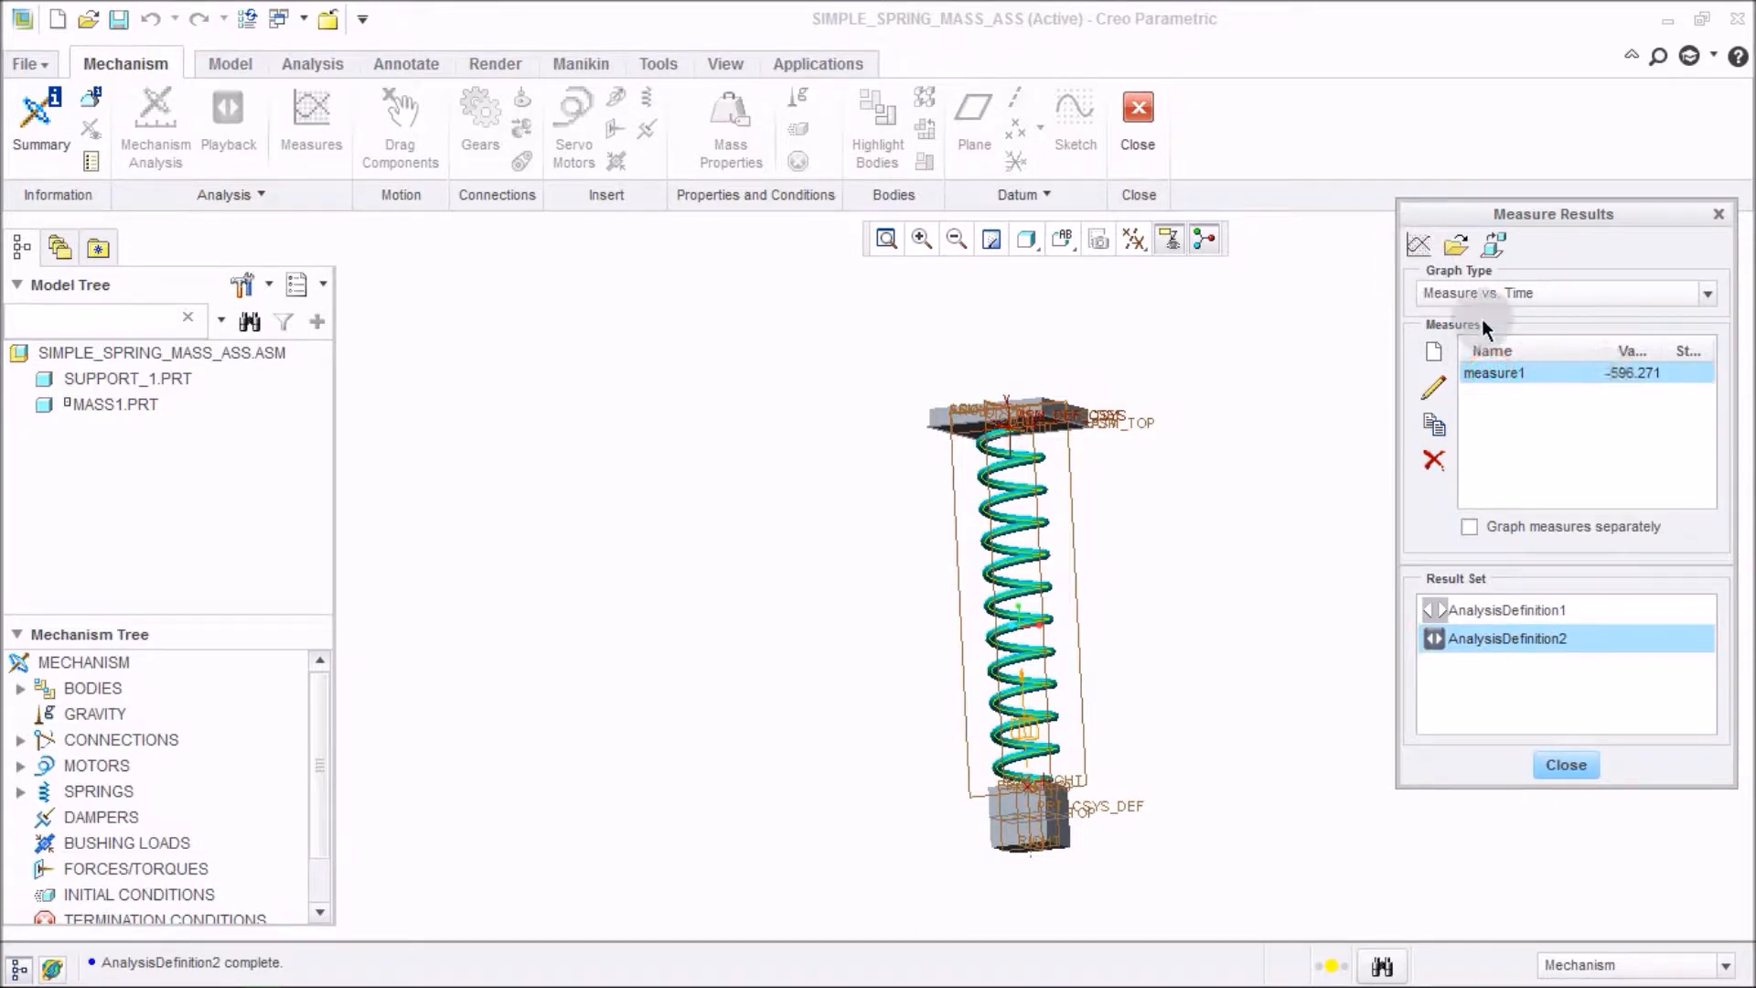
click(1420, 247)
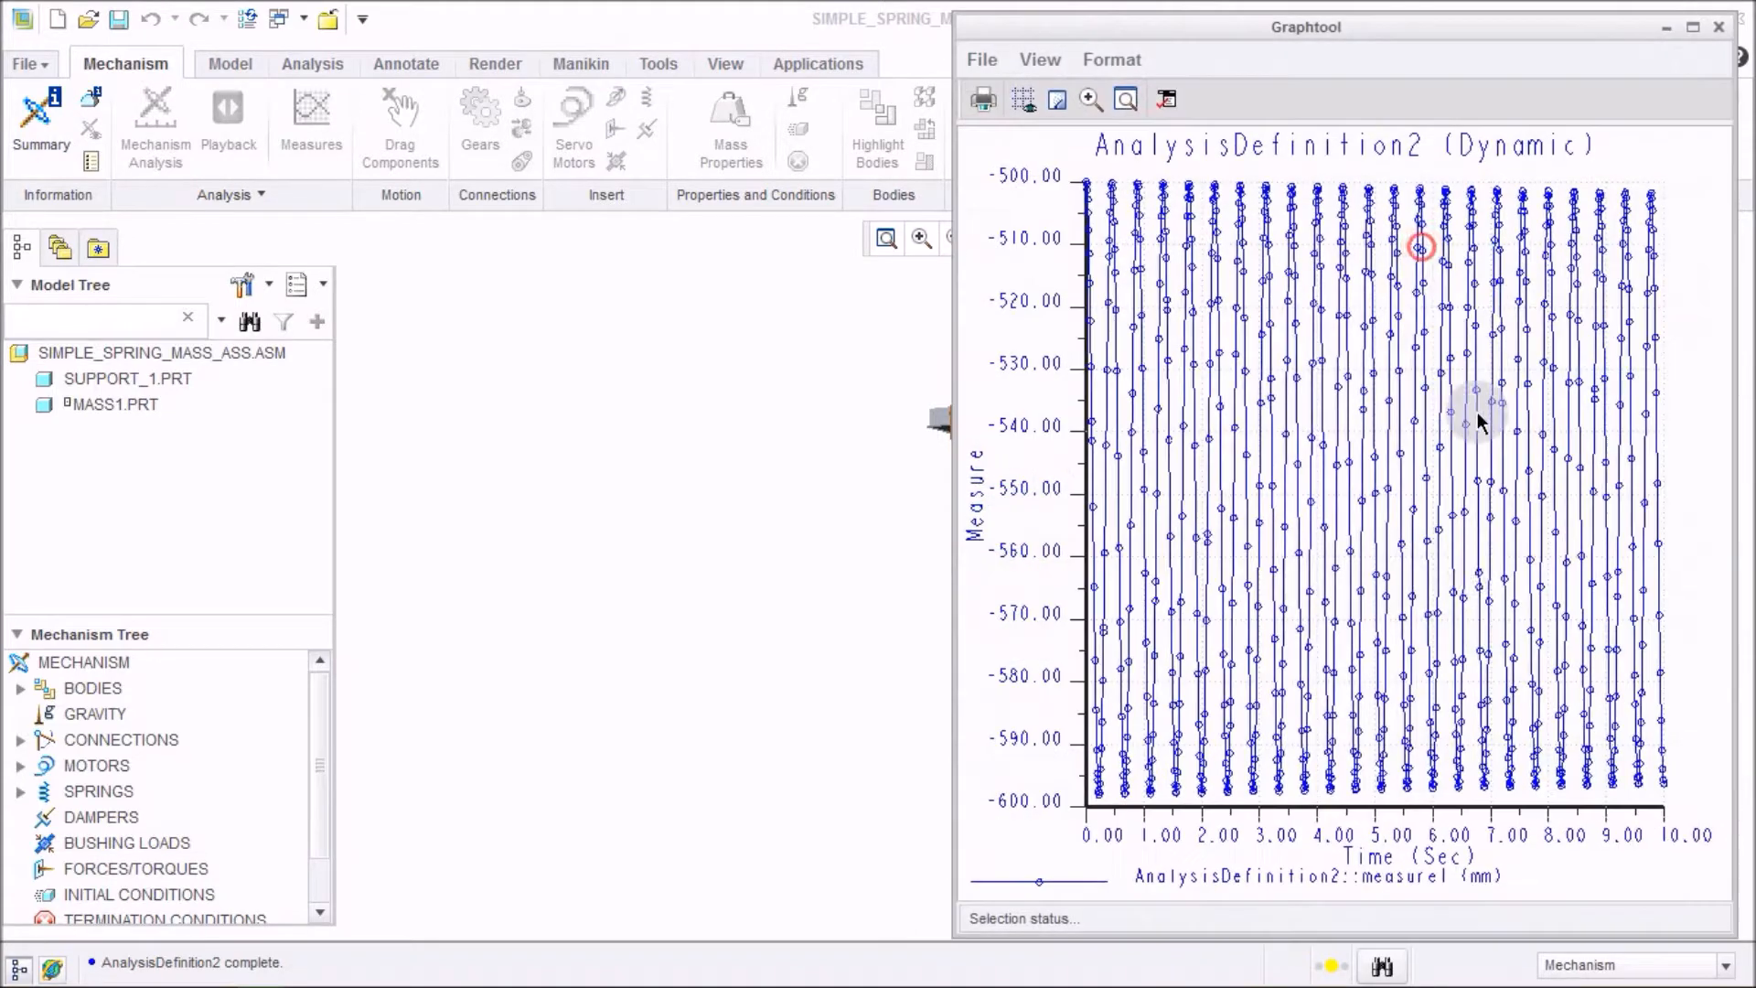
click(1693, 30)
click(1336, 362)
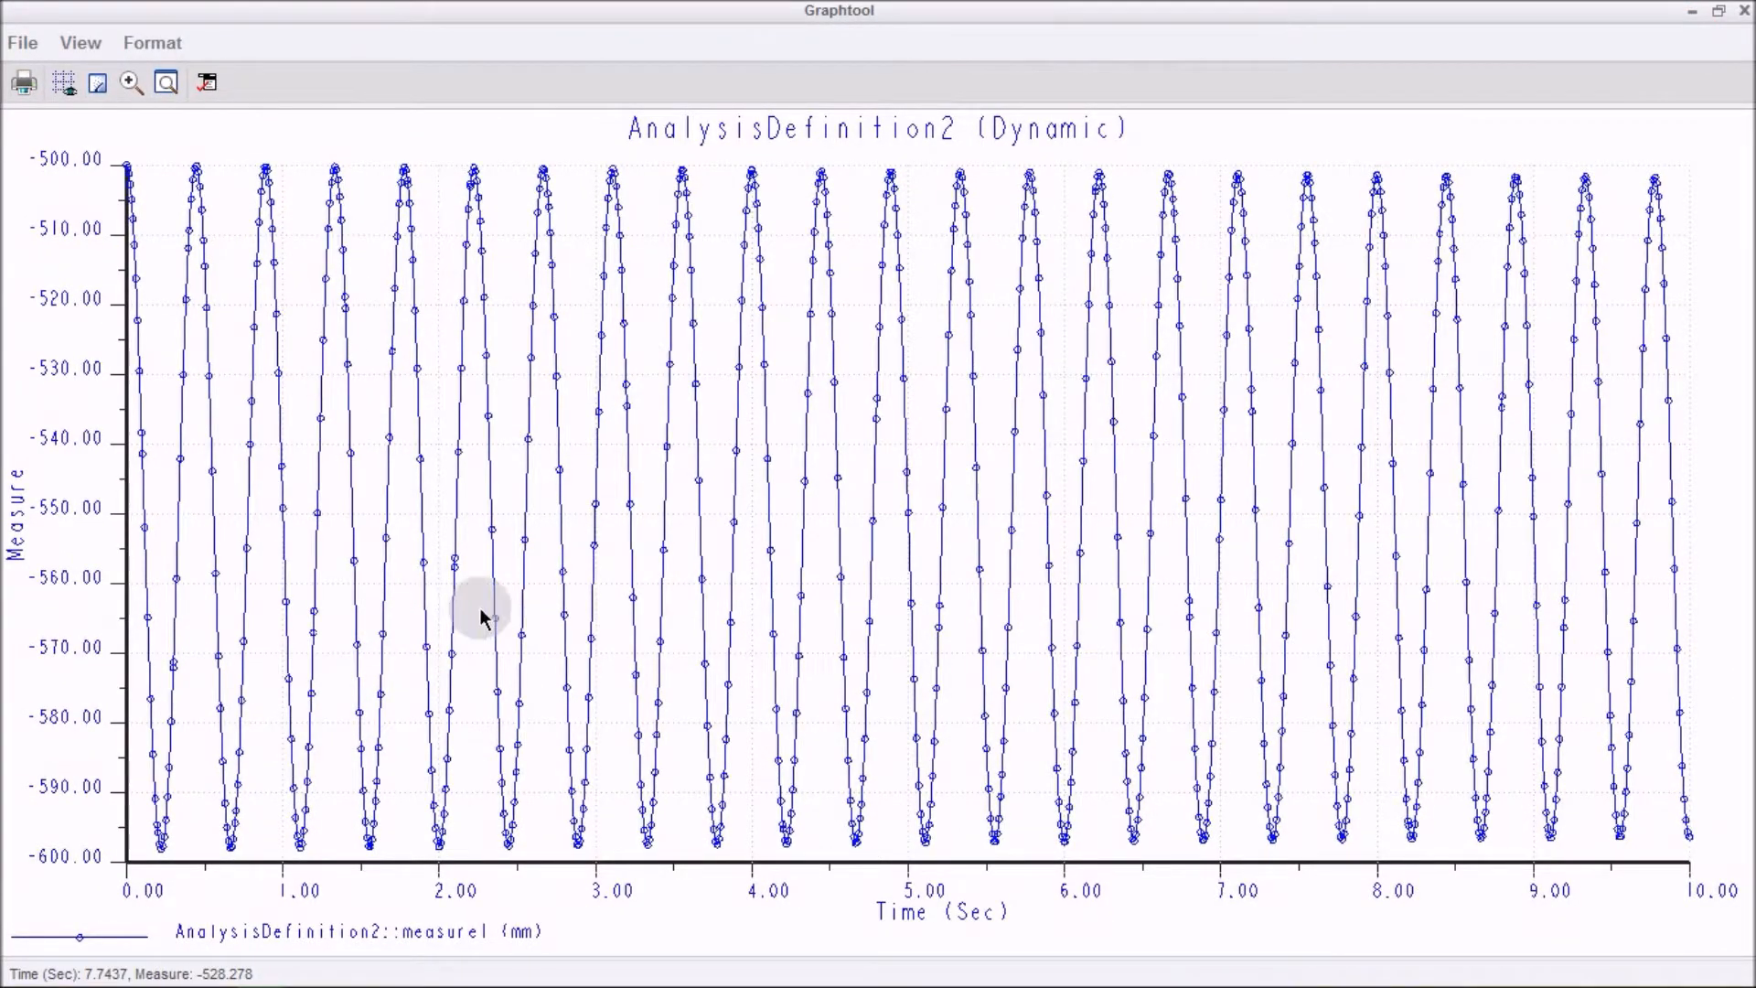
Set the graph's data series point display to None and apply the graph window options.
right_click(640, 337)
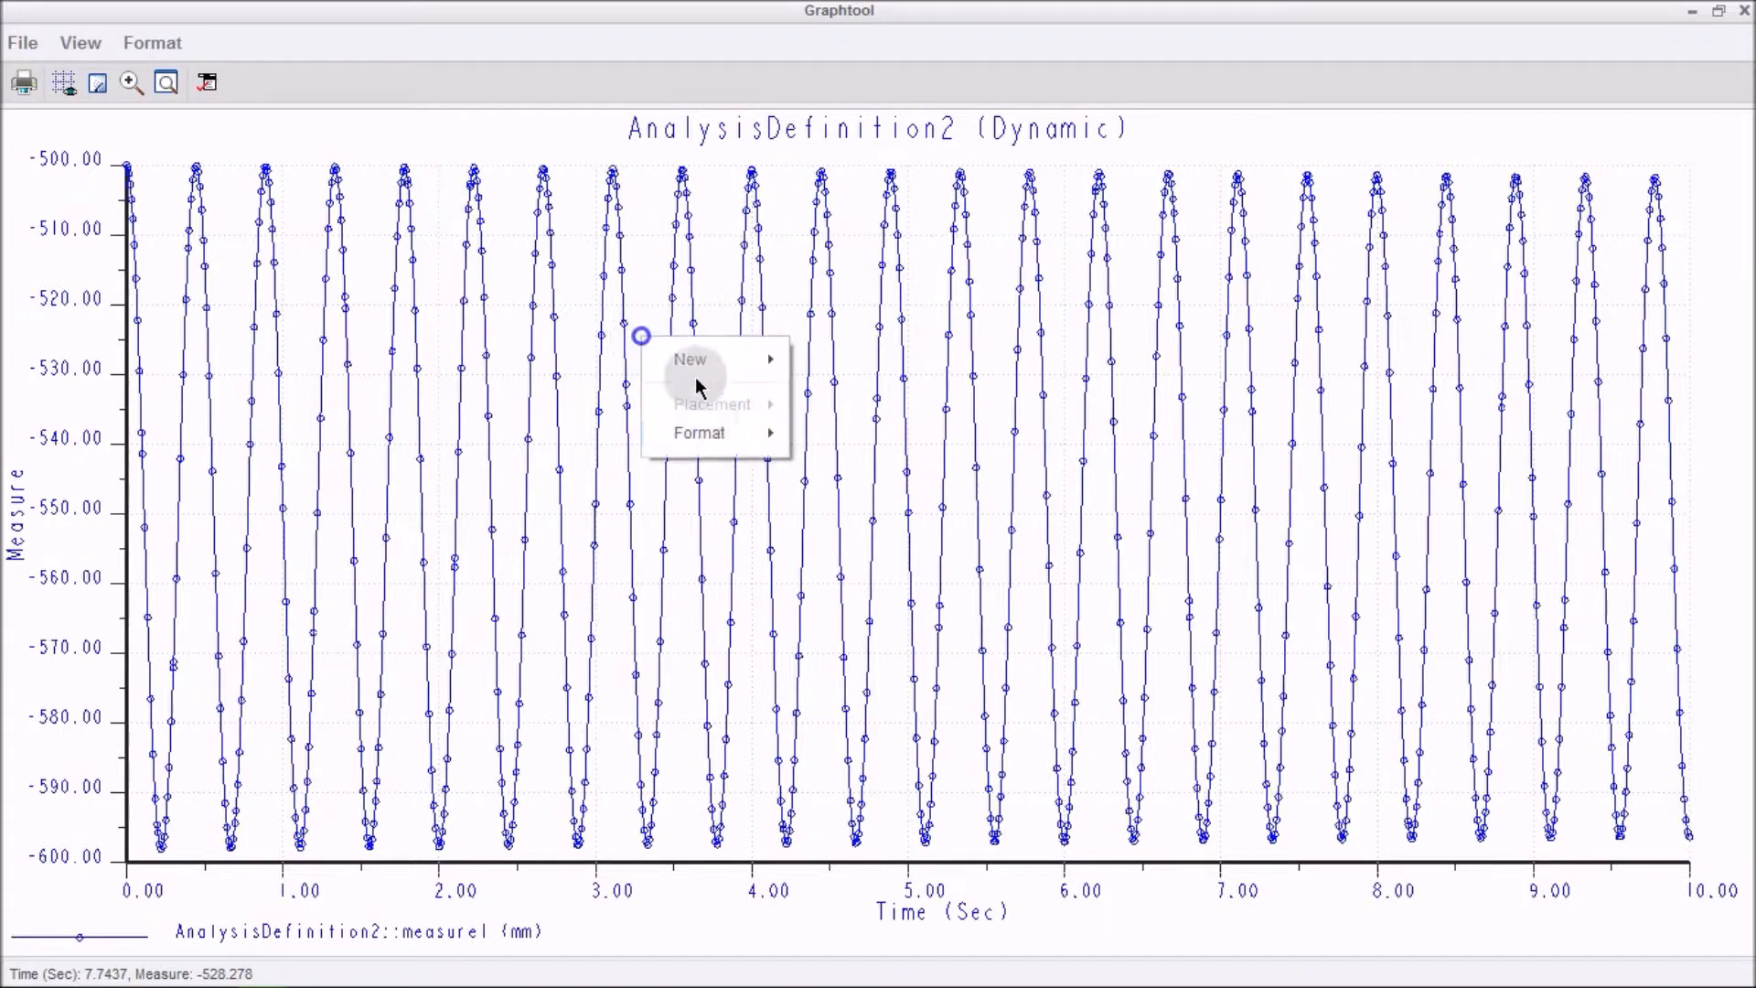
click(735, 434)
click(842, 497)
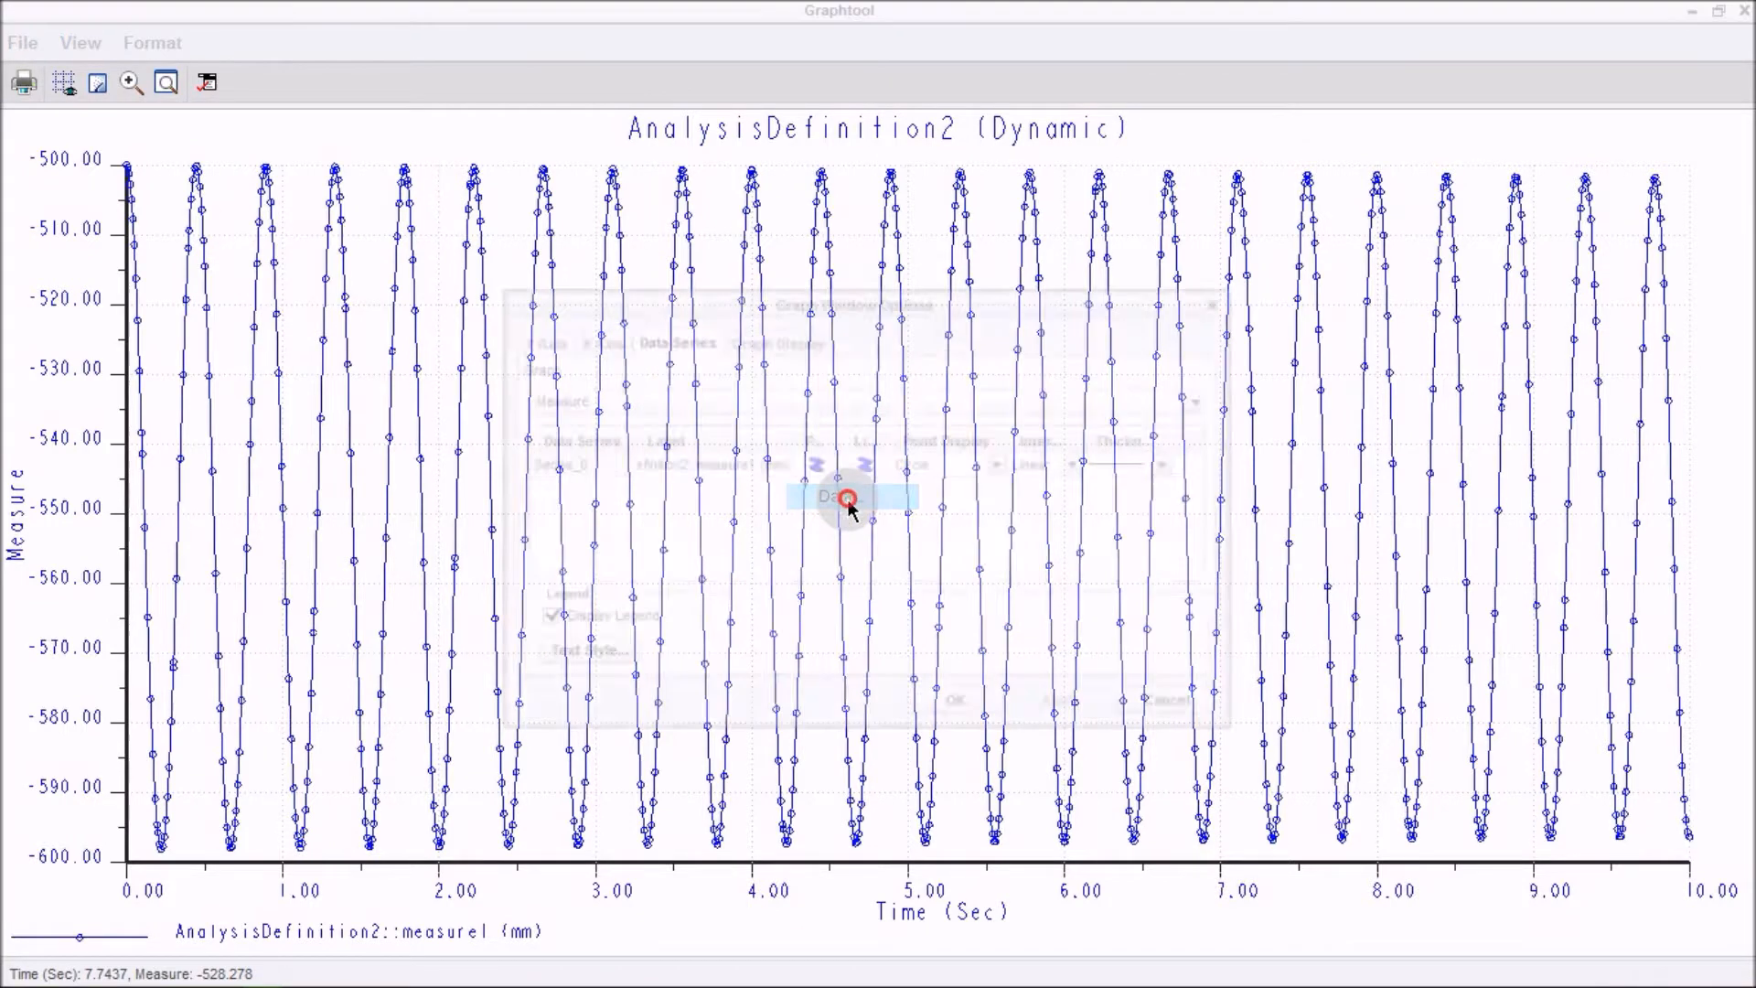
click(998, 465)
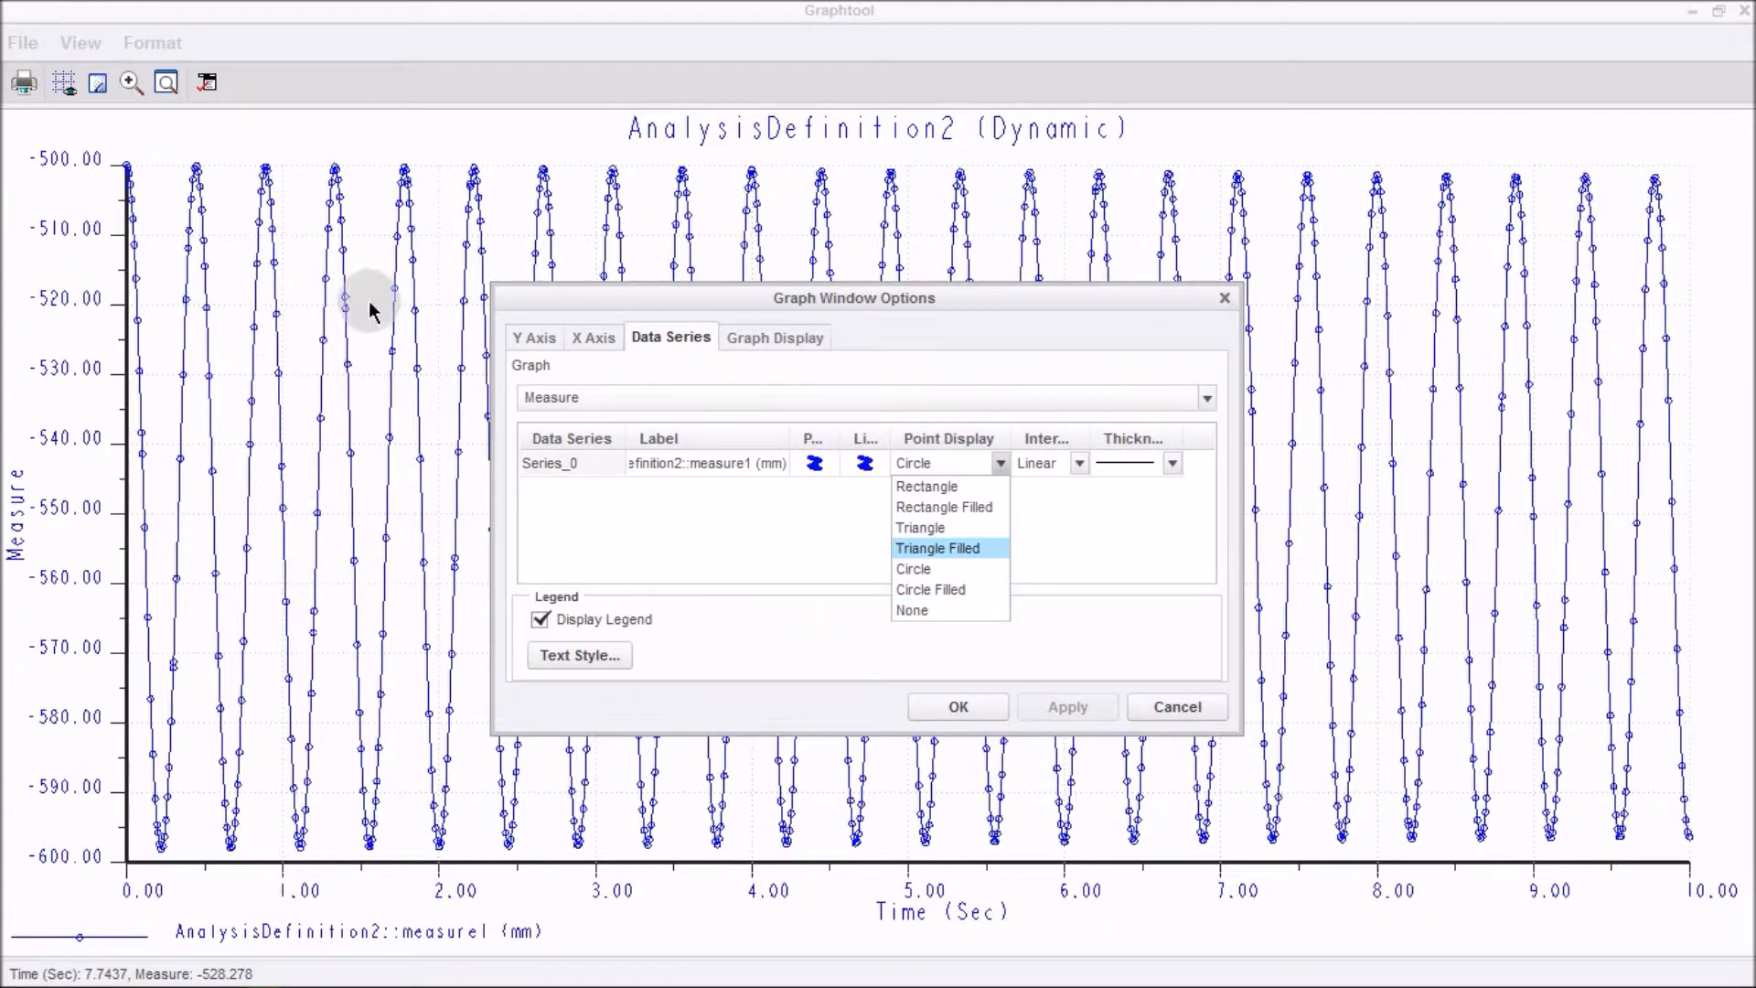
click(960, 610)
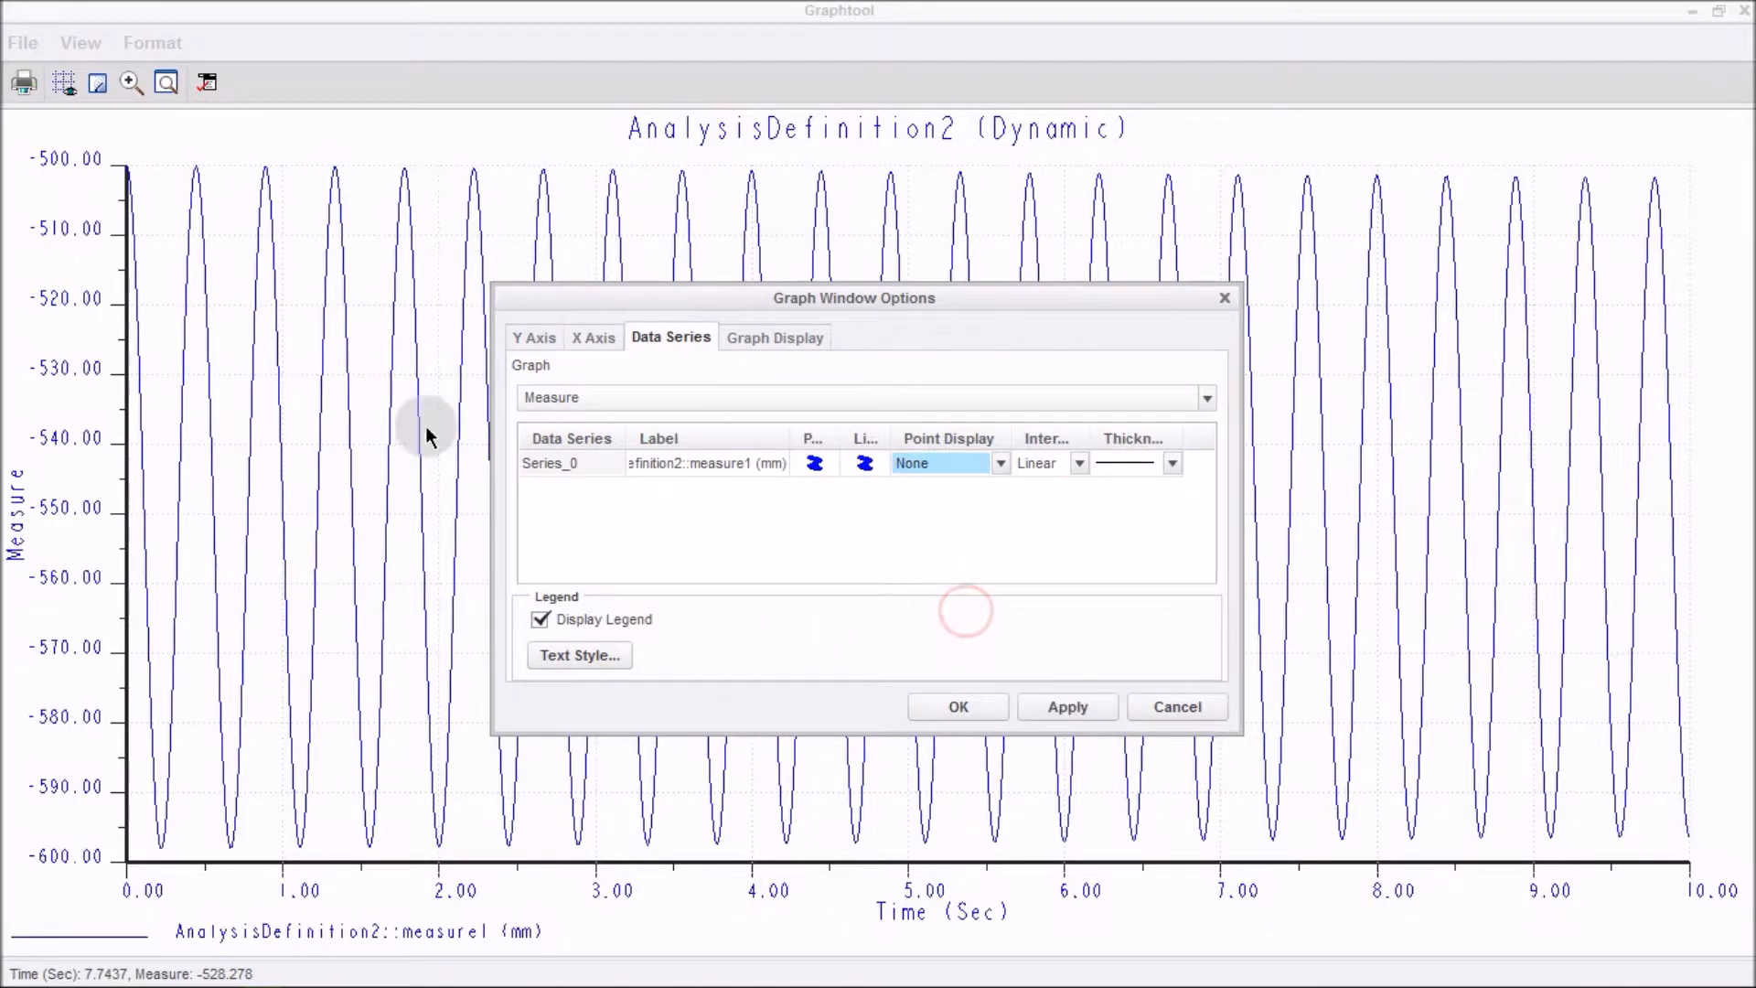
click(1061, 707)
click(955, 706)
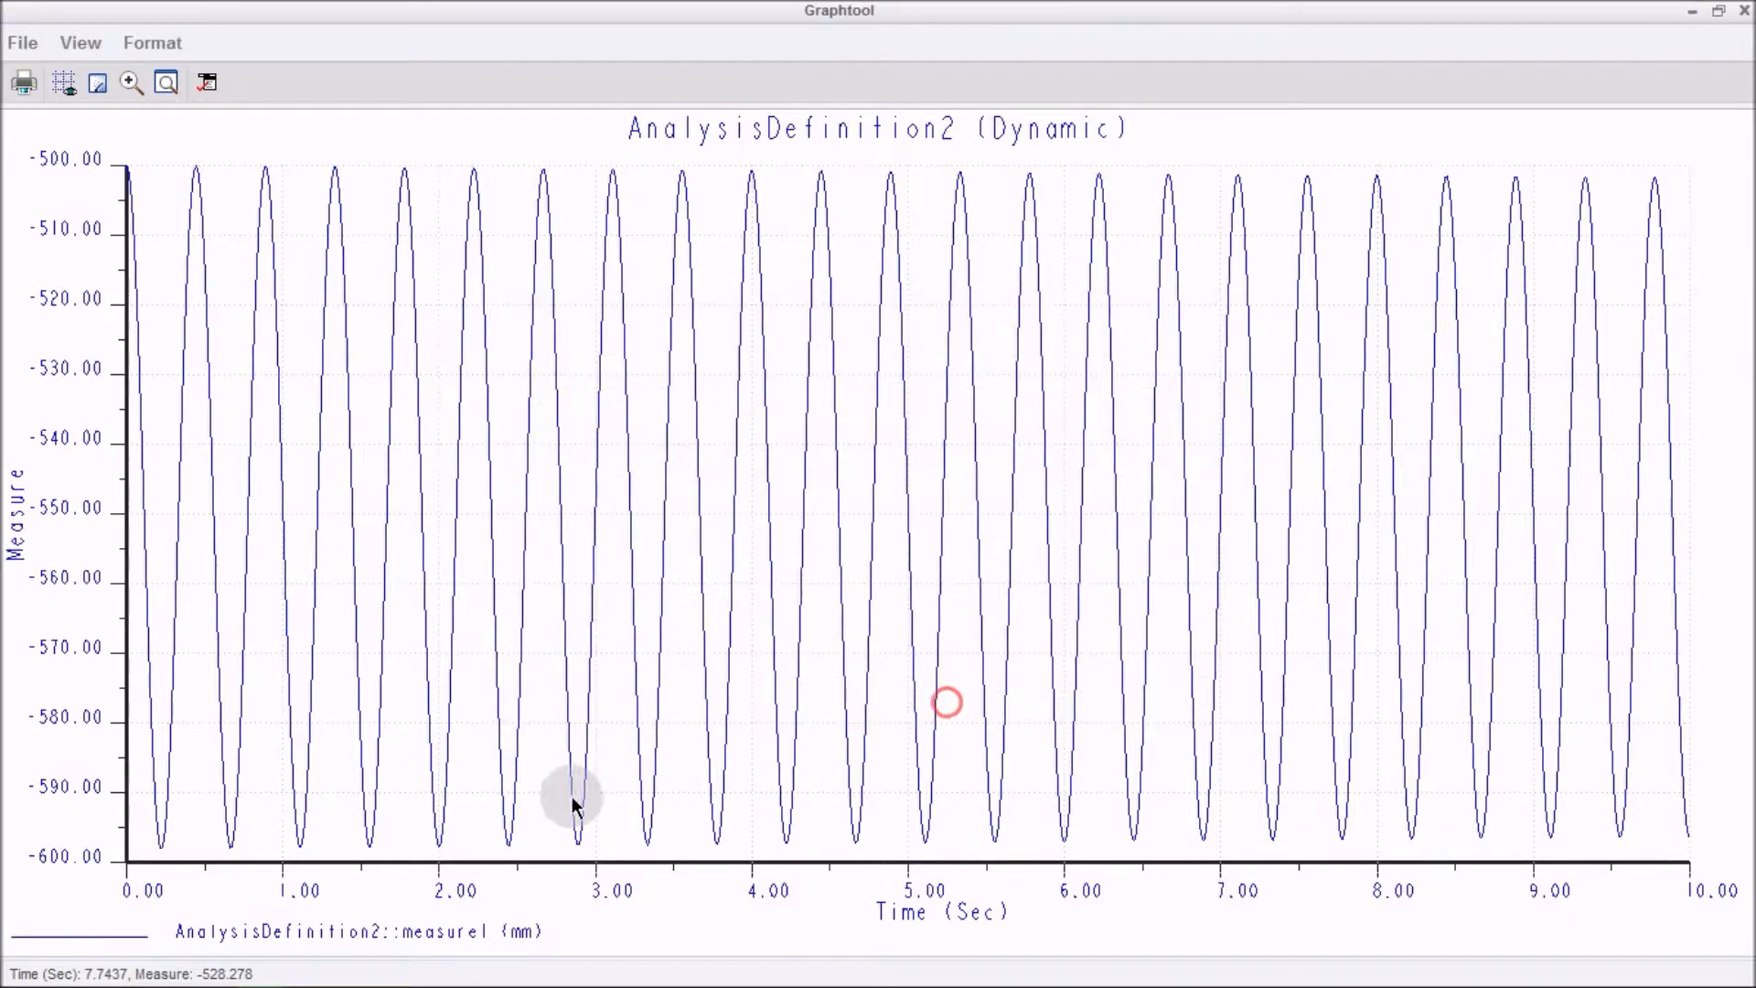
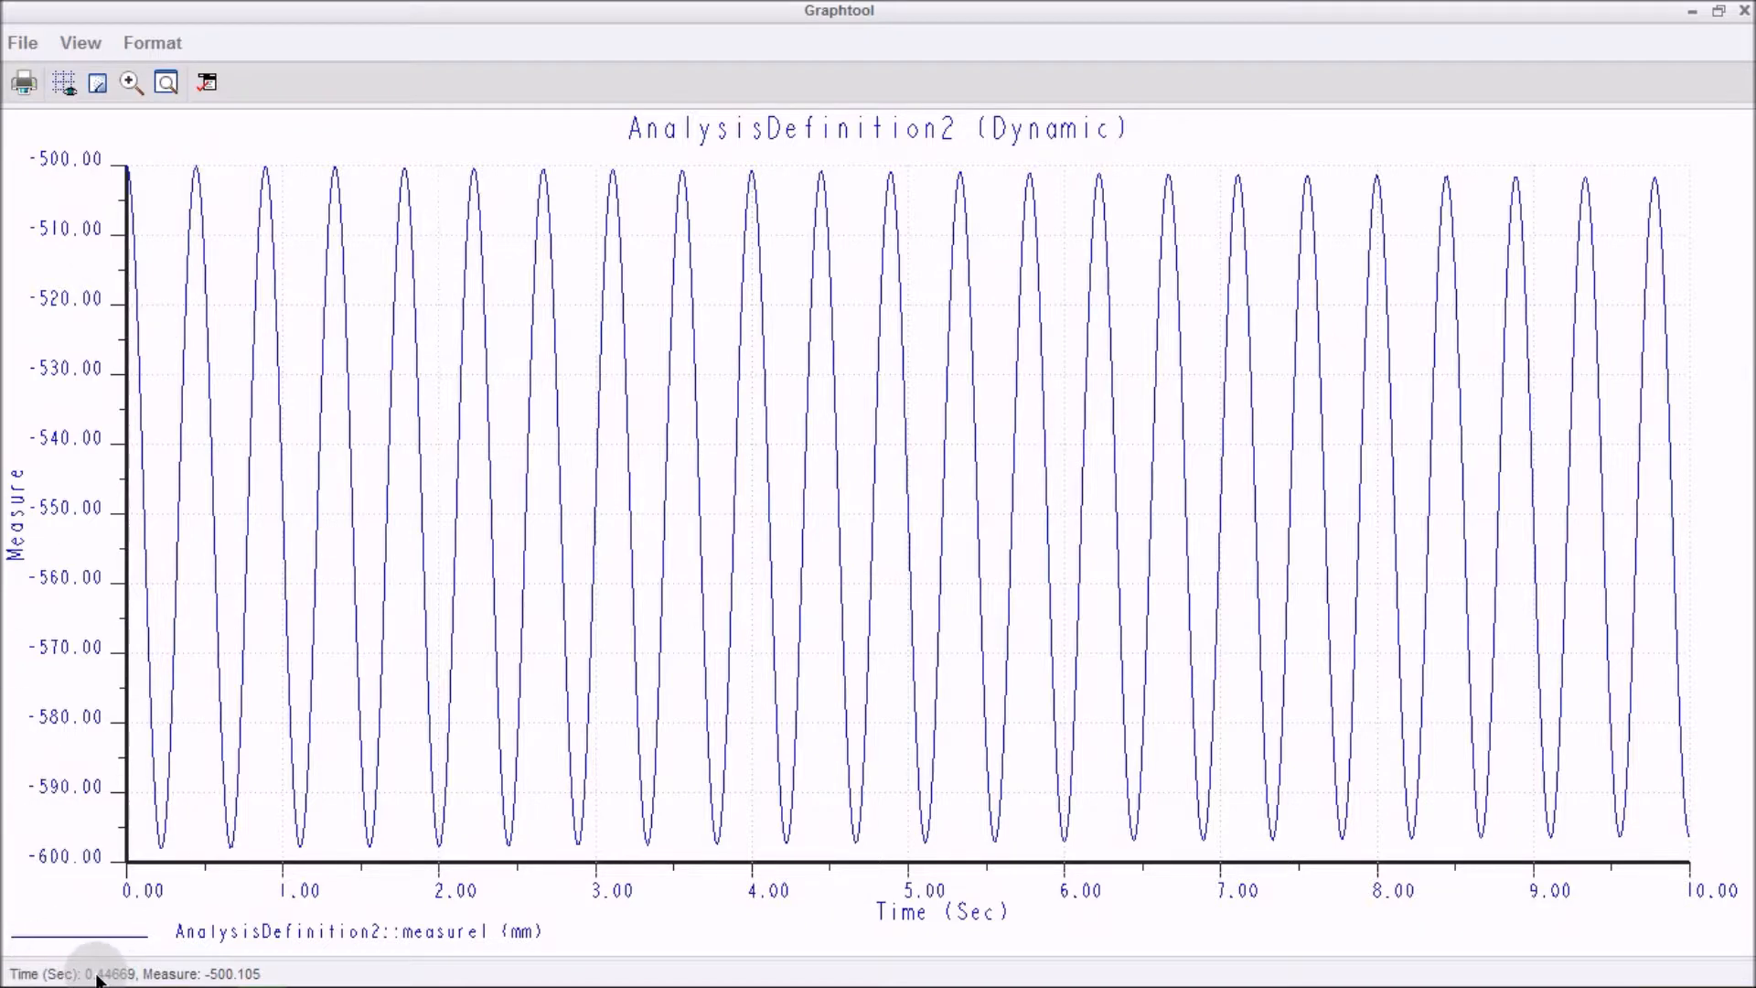
Switch to the Mathcad hand calculations to compare with the graph, then return to the graph window.
click(412, 13)
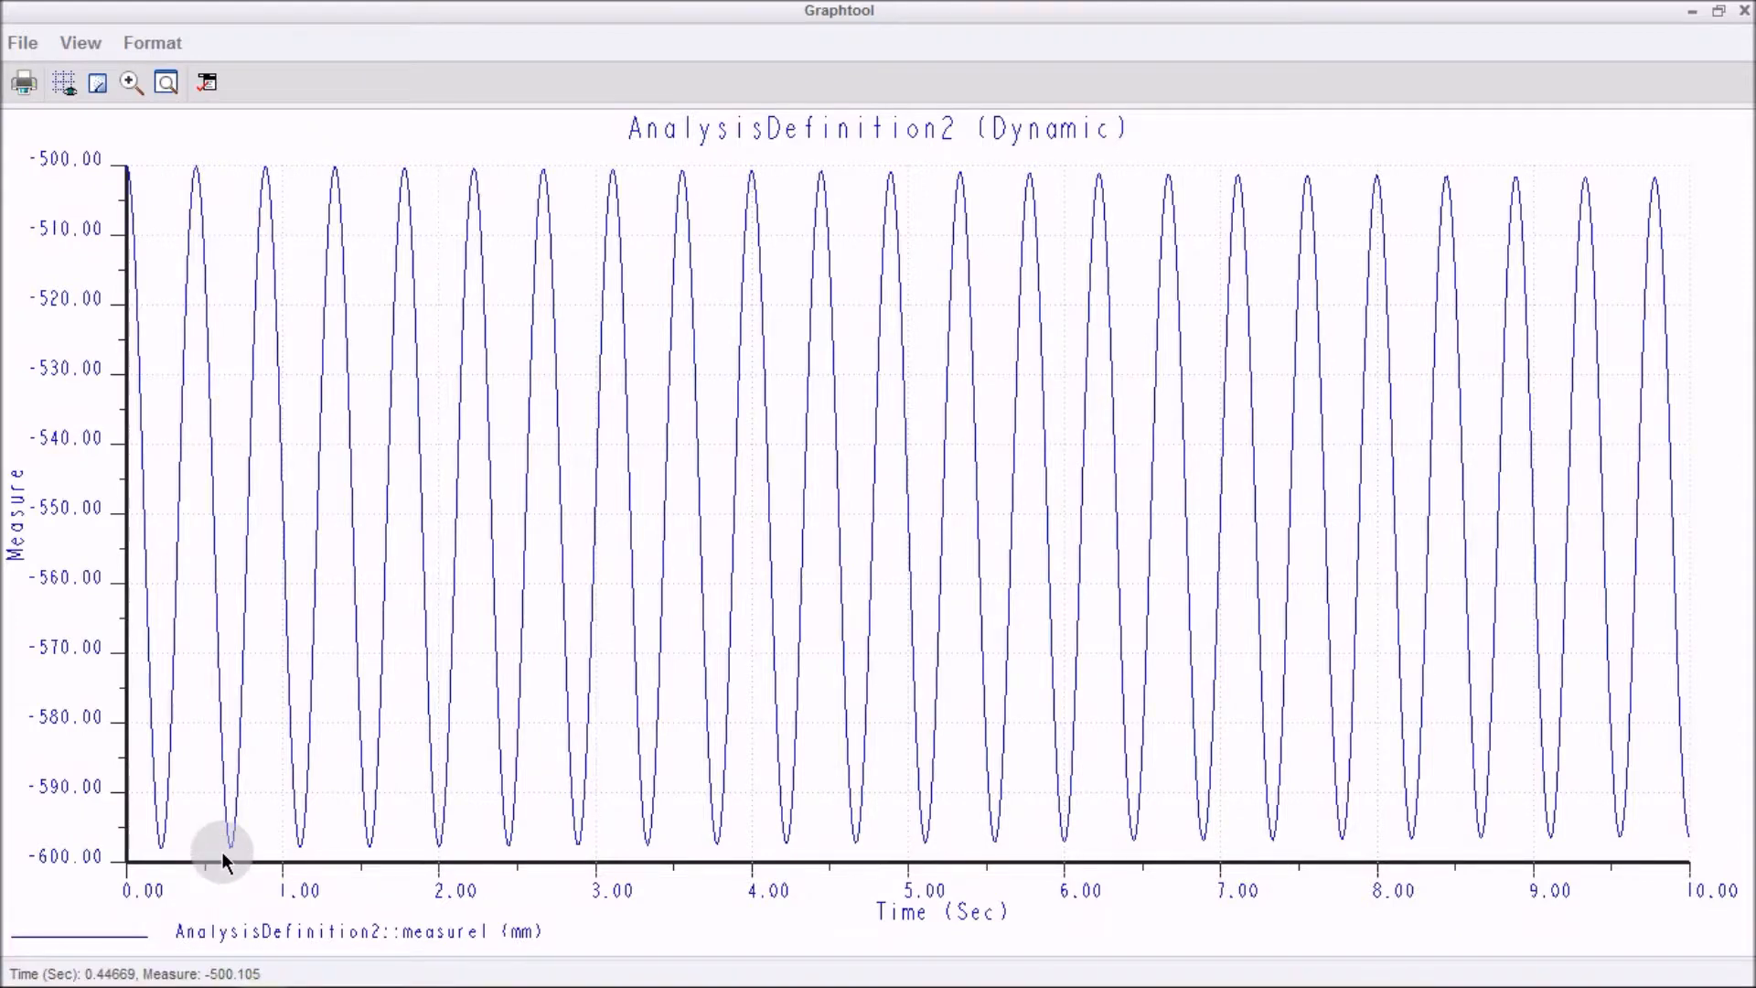
key(alt+Tab)
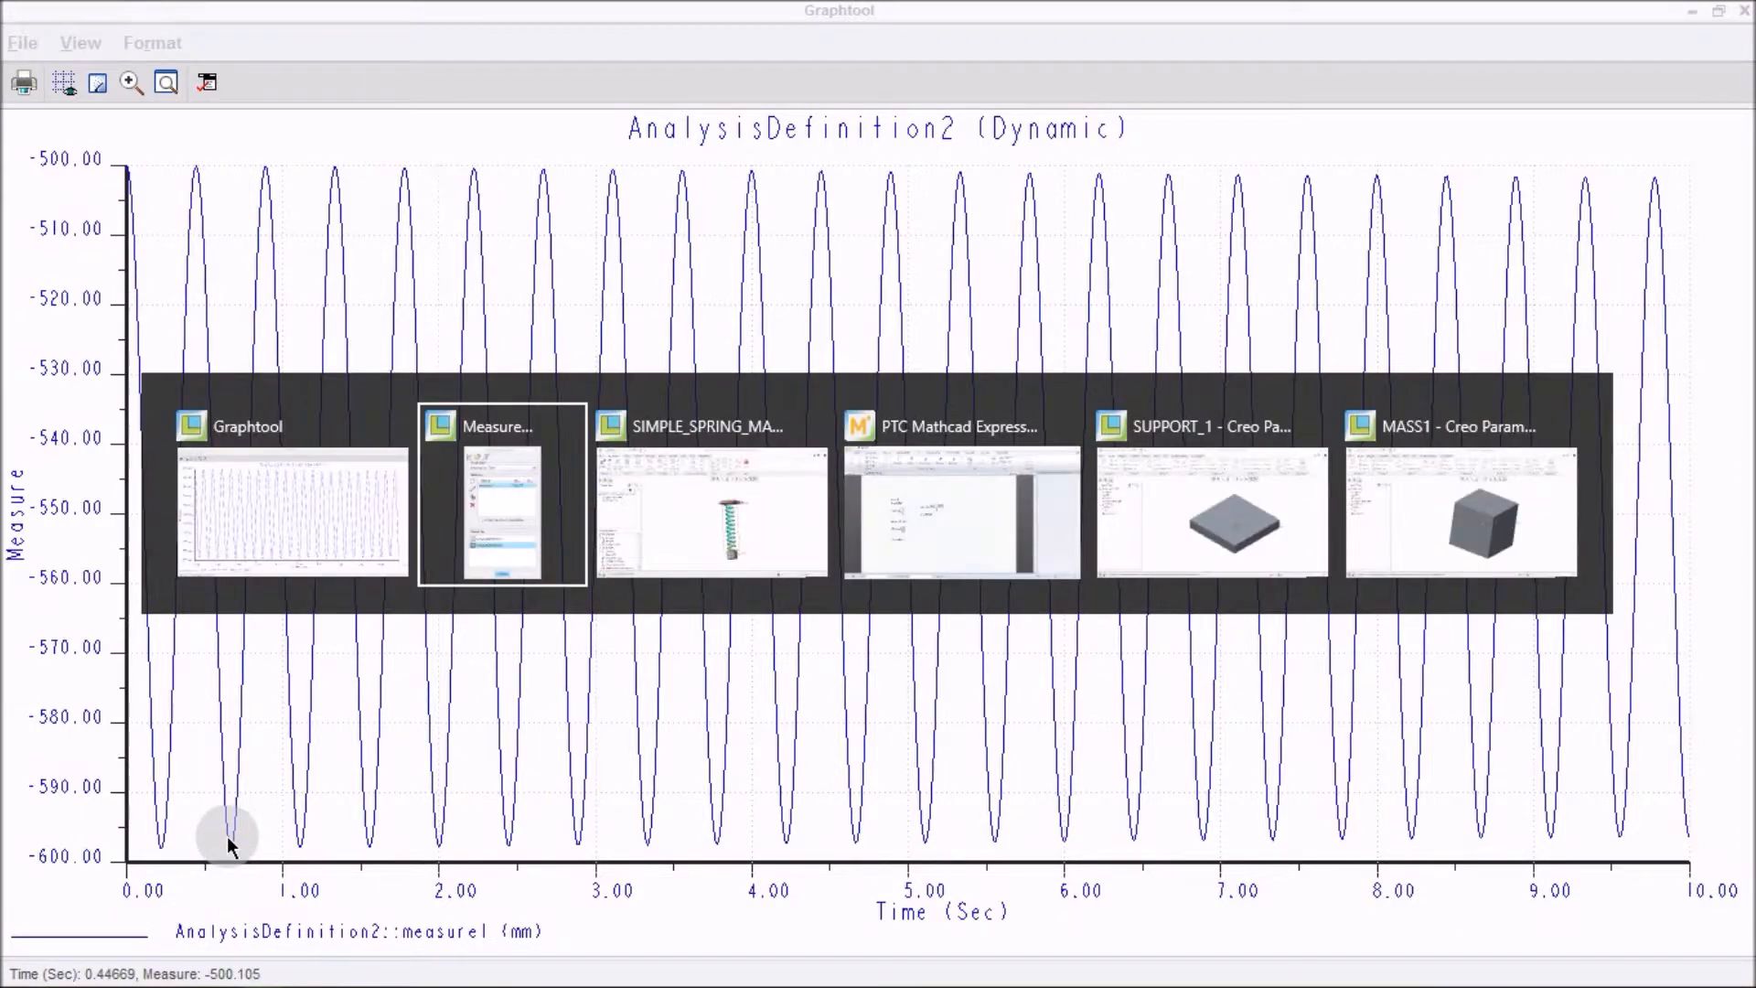
key(alt+Tab)
key(alt+Tab)
key(alt+Tab)
key(alt+Tab)
key(alt+Tab)
key(alt+Tab)
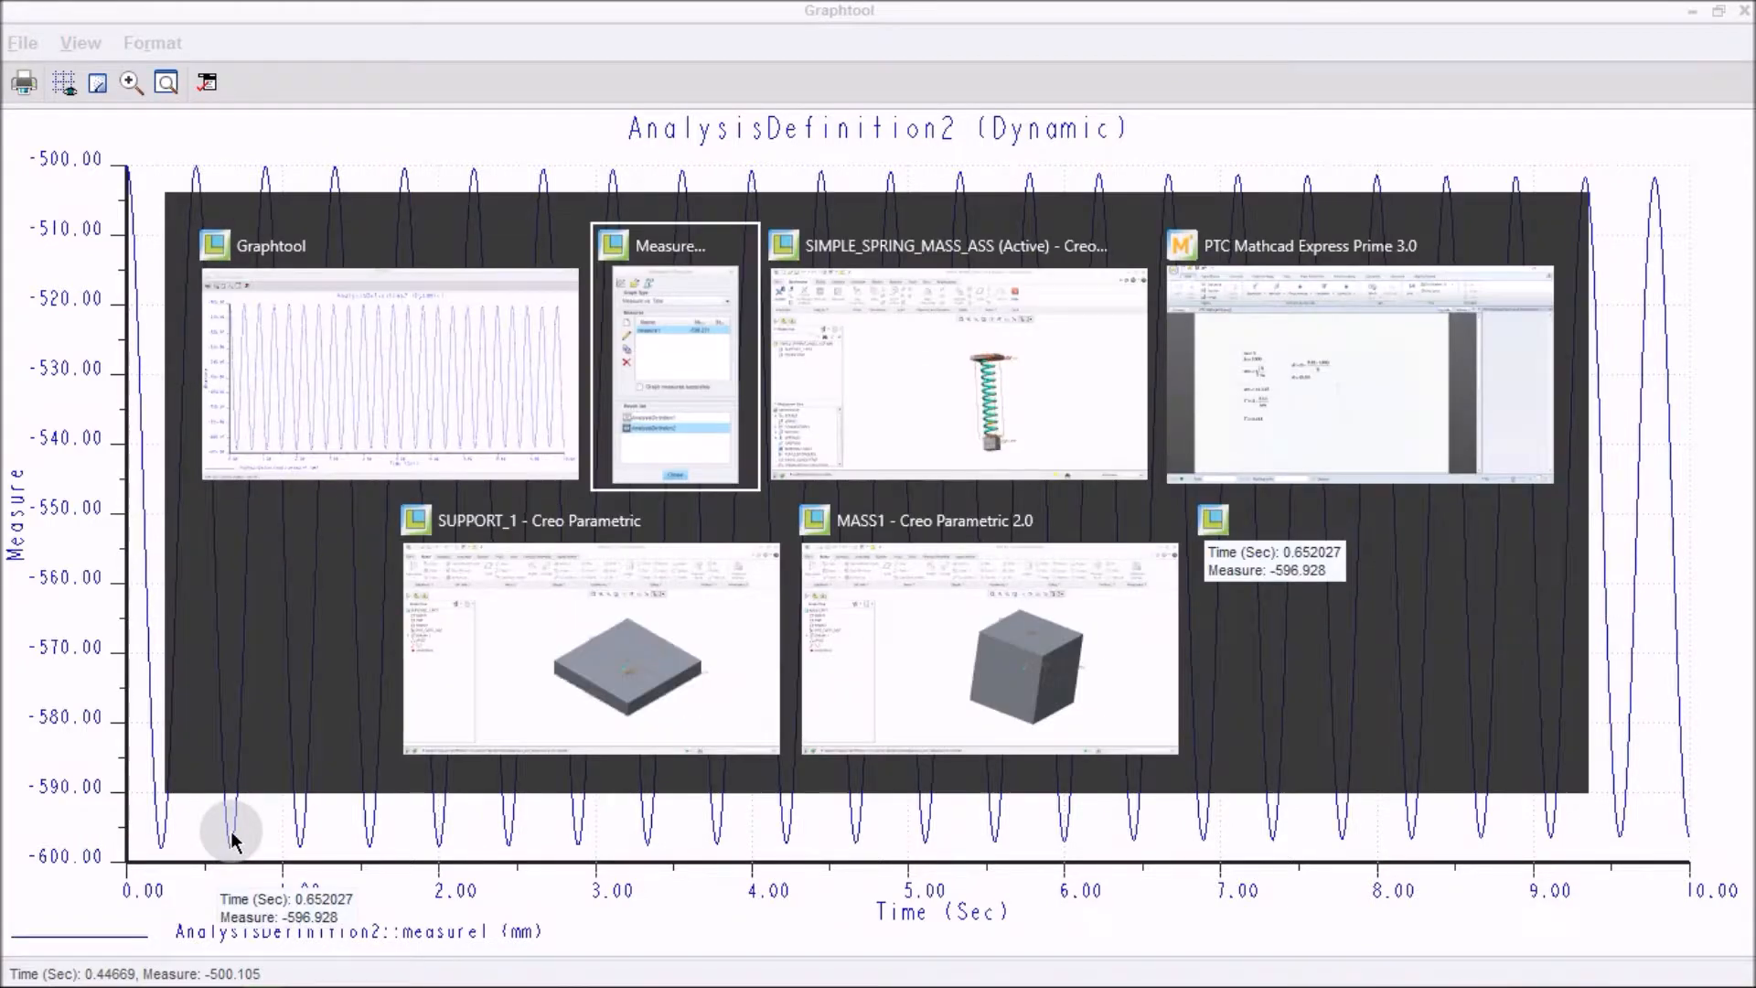
key(alt+Tab)
key(alt+Tab)
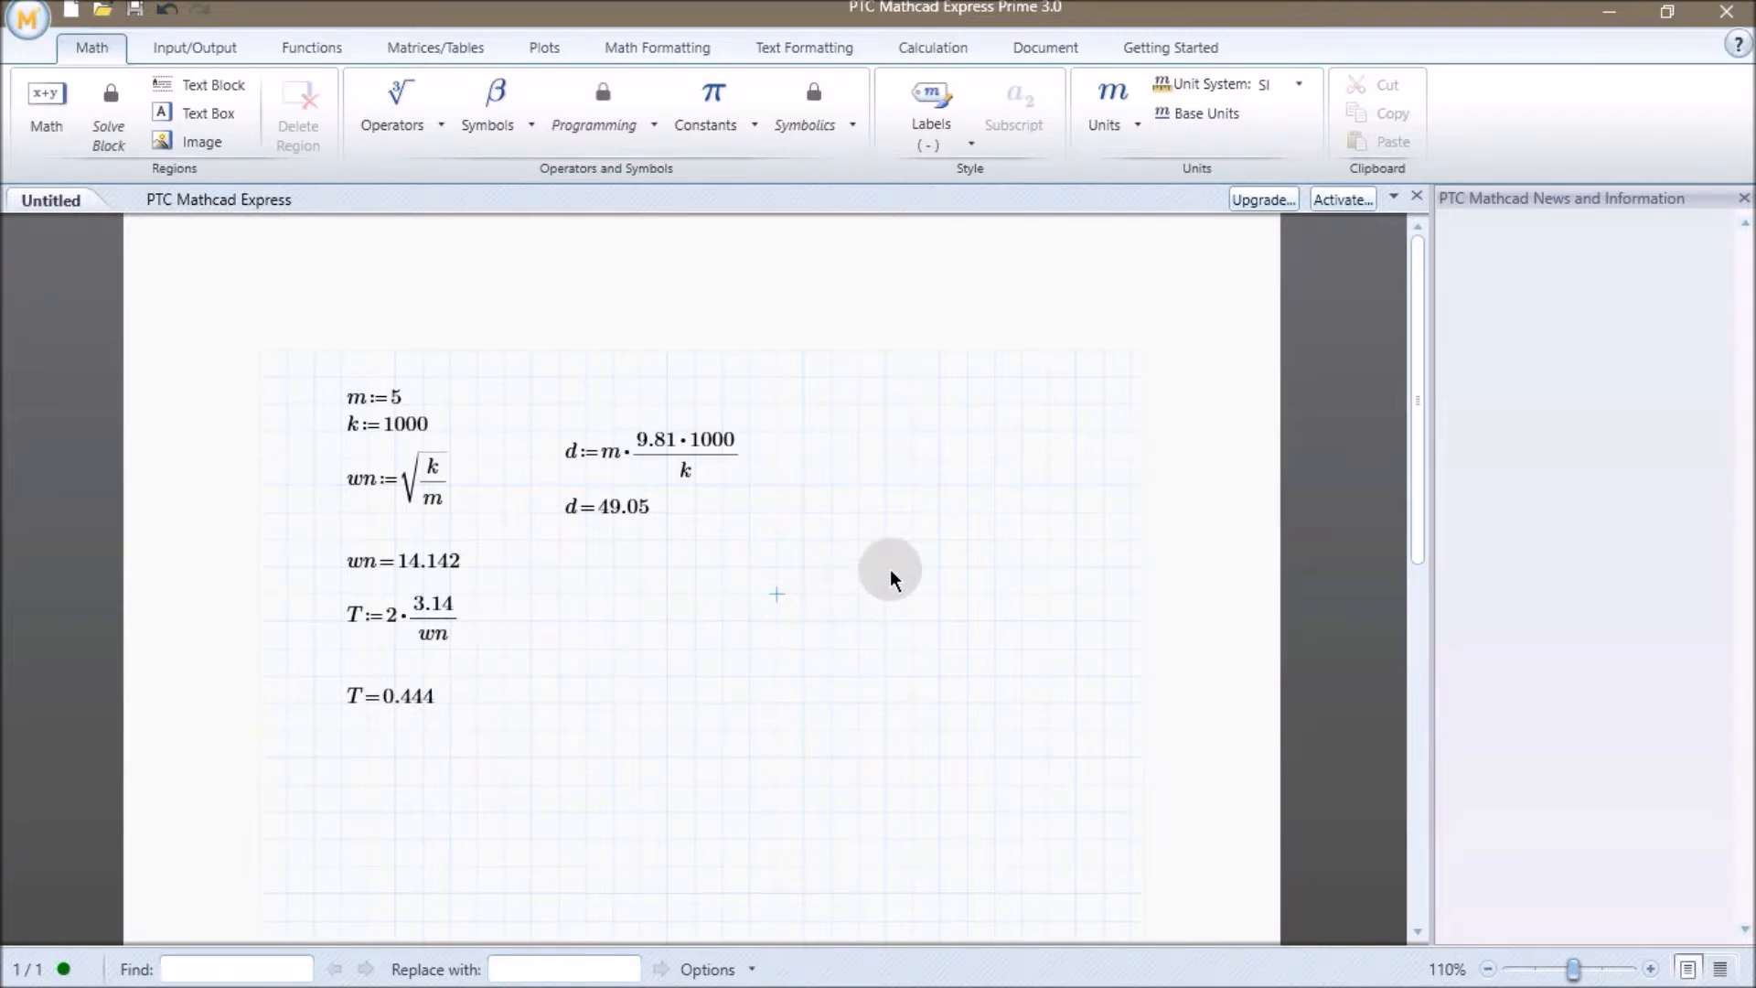
key(alt+Tab)
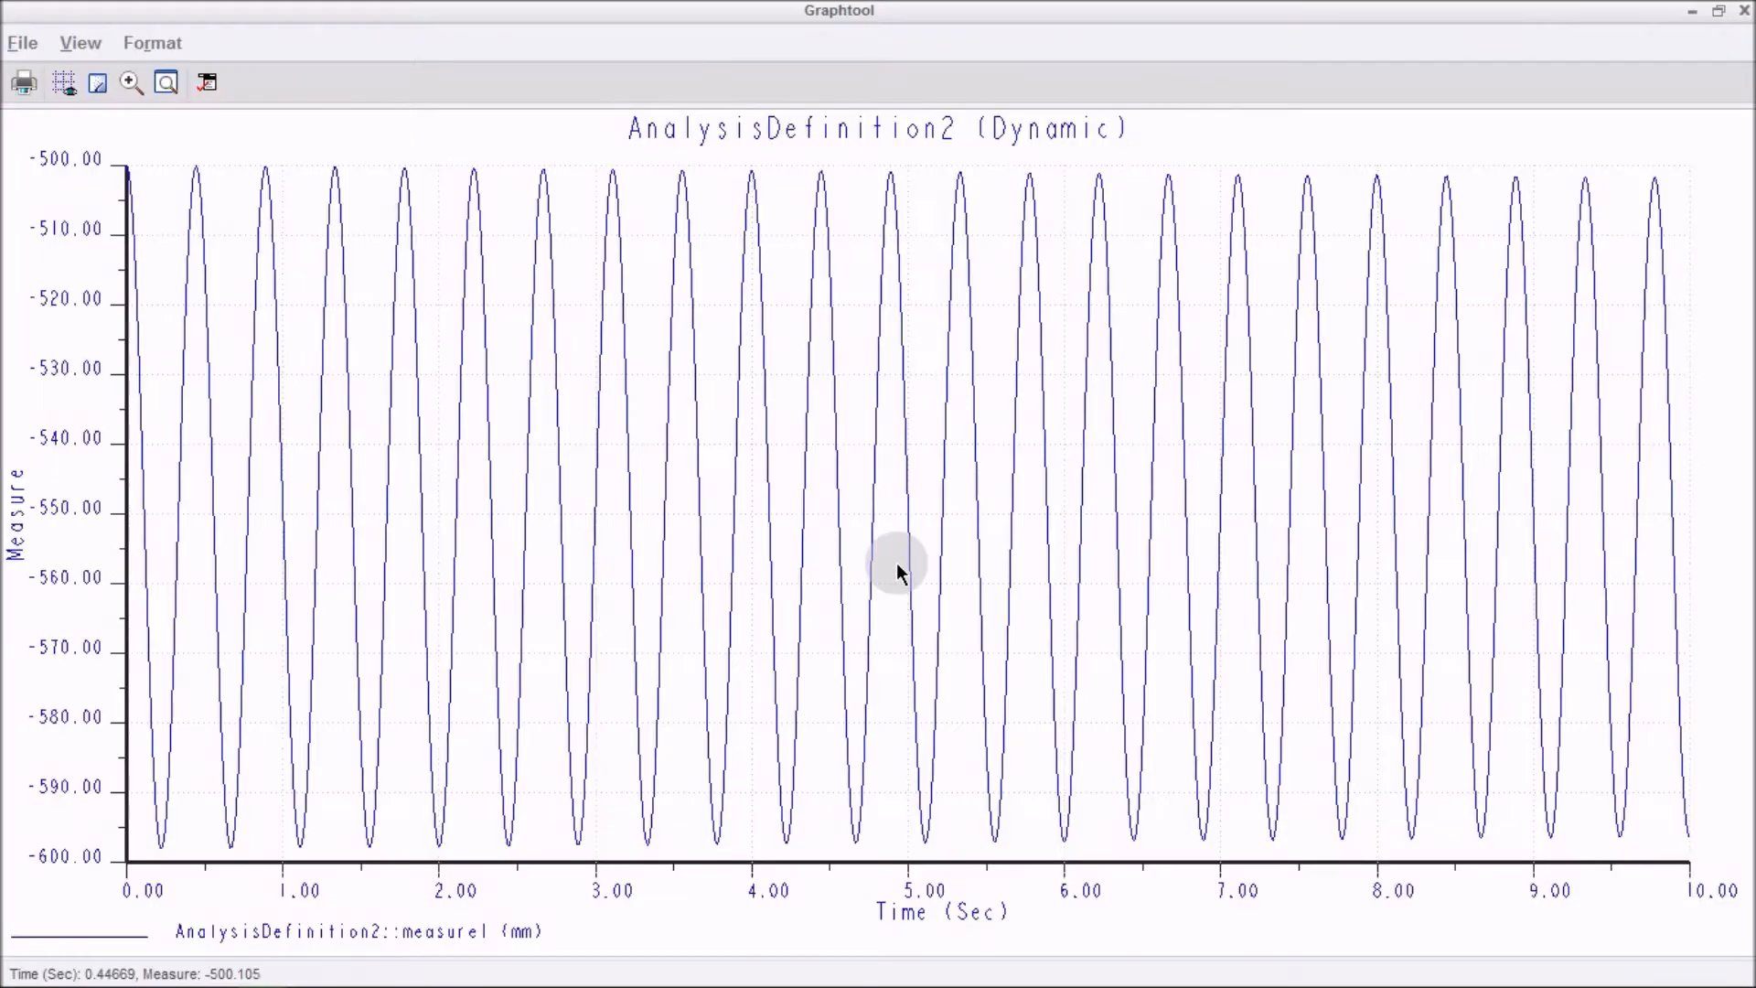
click(1247, 431)
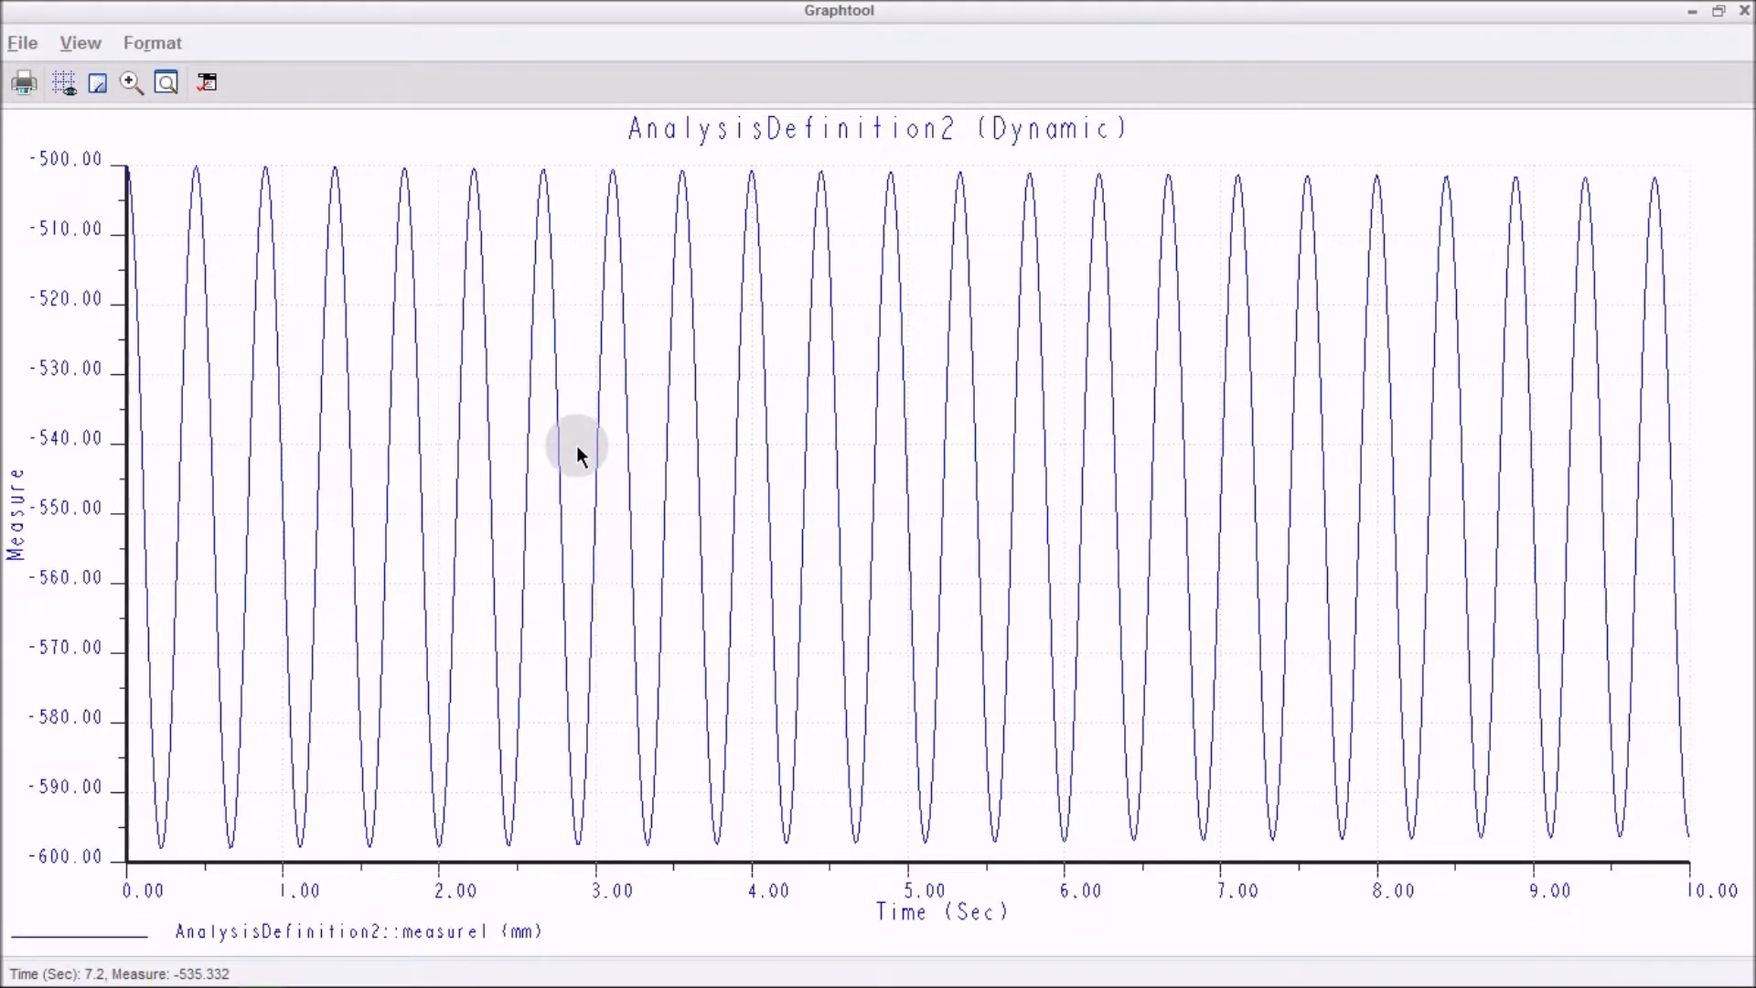
Close the graph window and the Measure Results dialog, and regenerate the spring-mass assembly.
click(1745, 12)
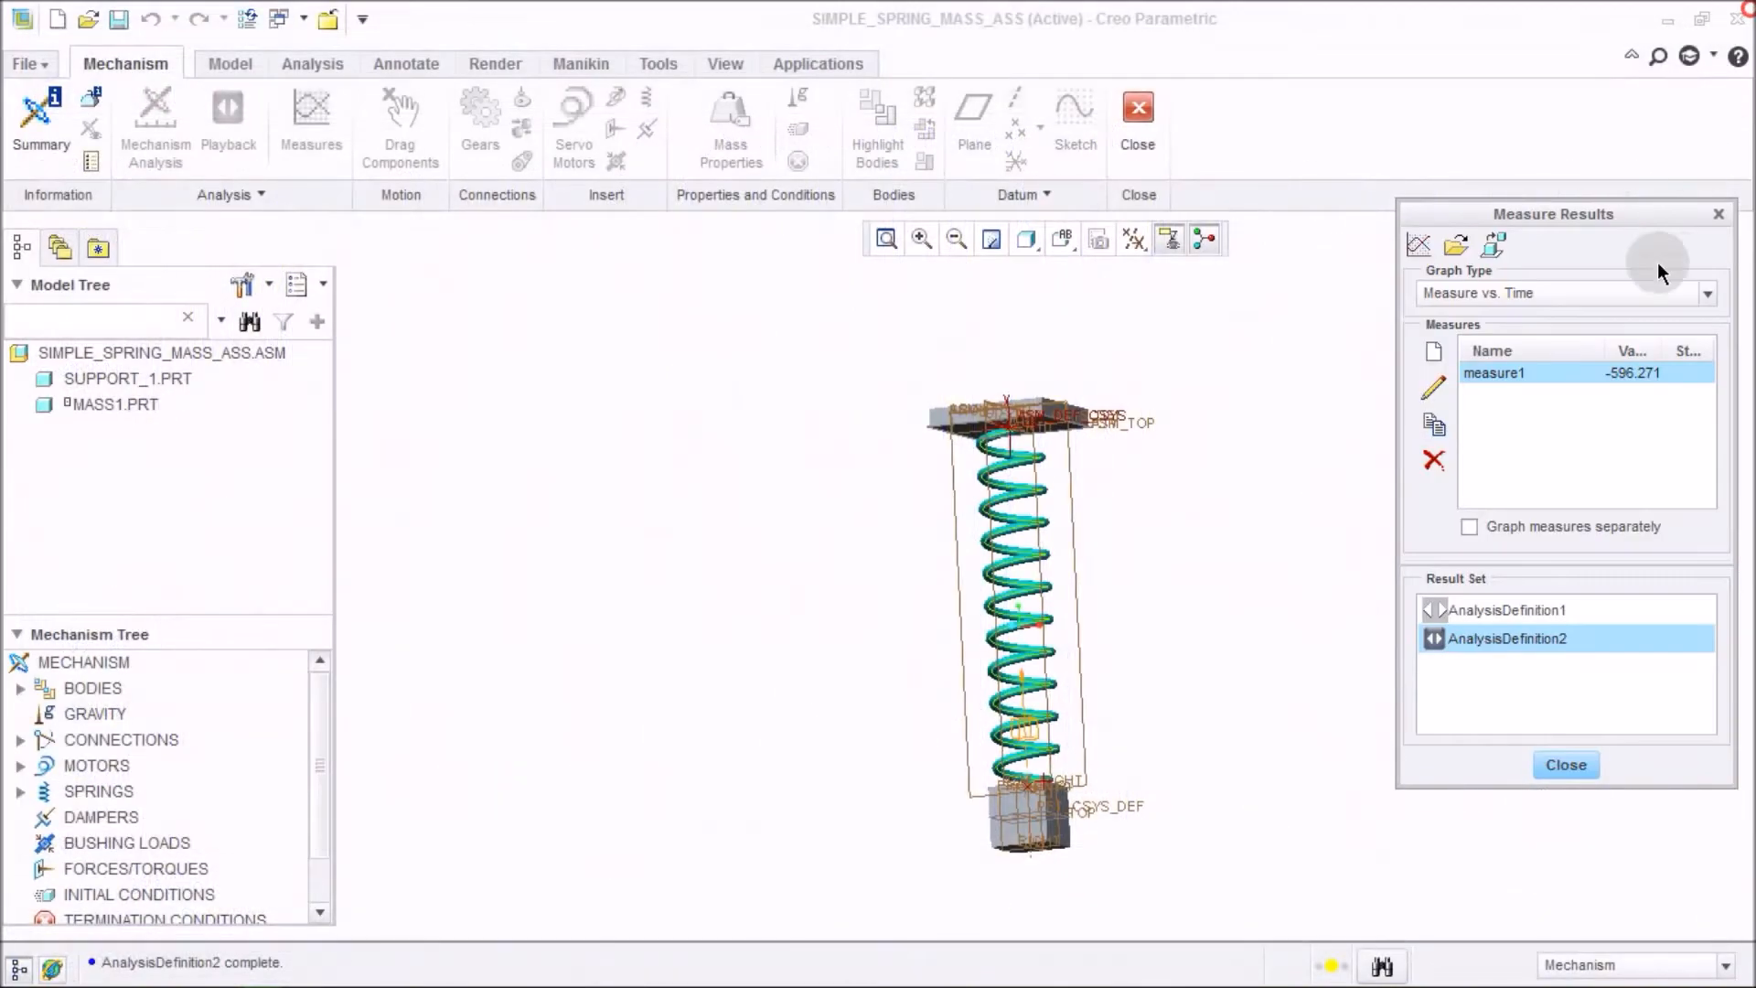
click(1566, 764)
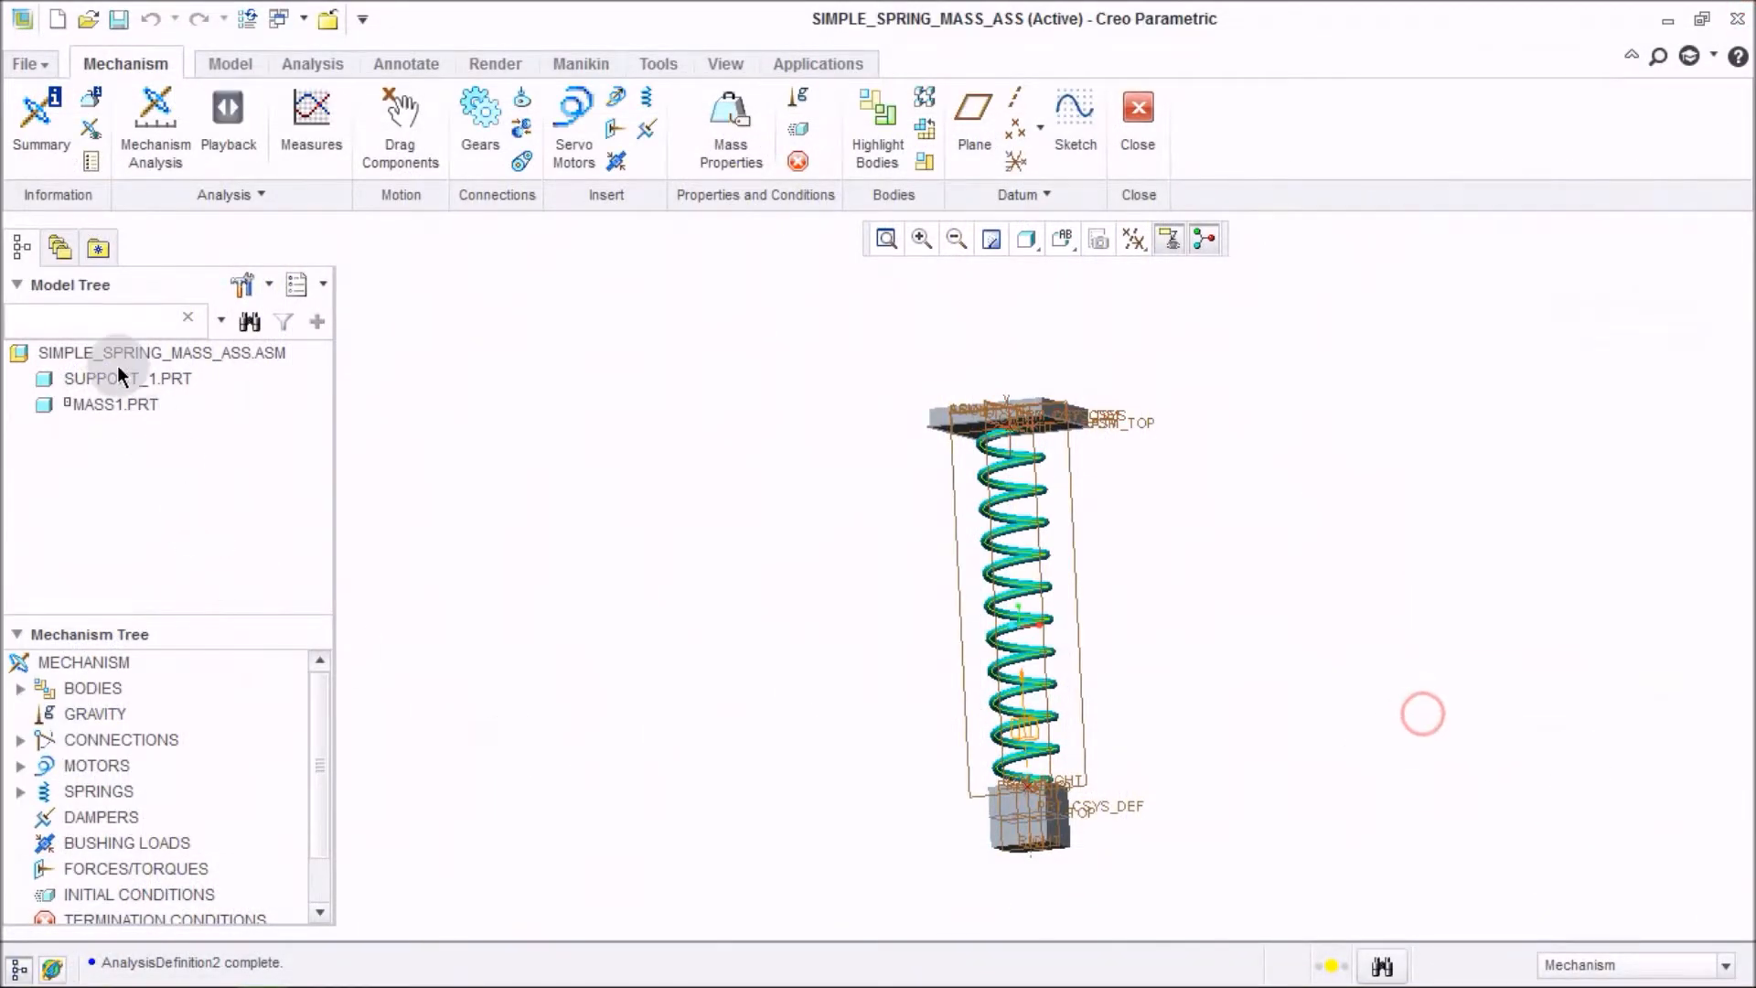
right_click(163, 353)
click(226, 381)
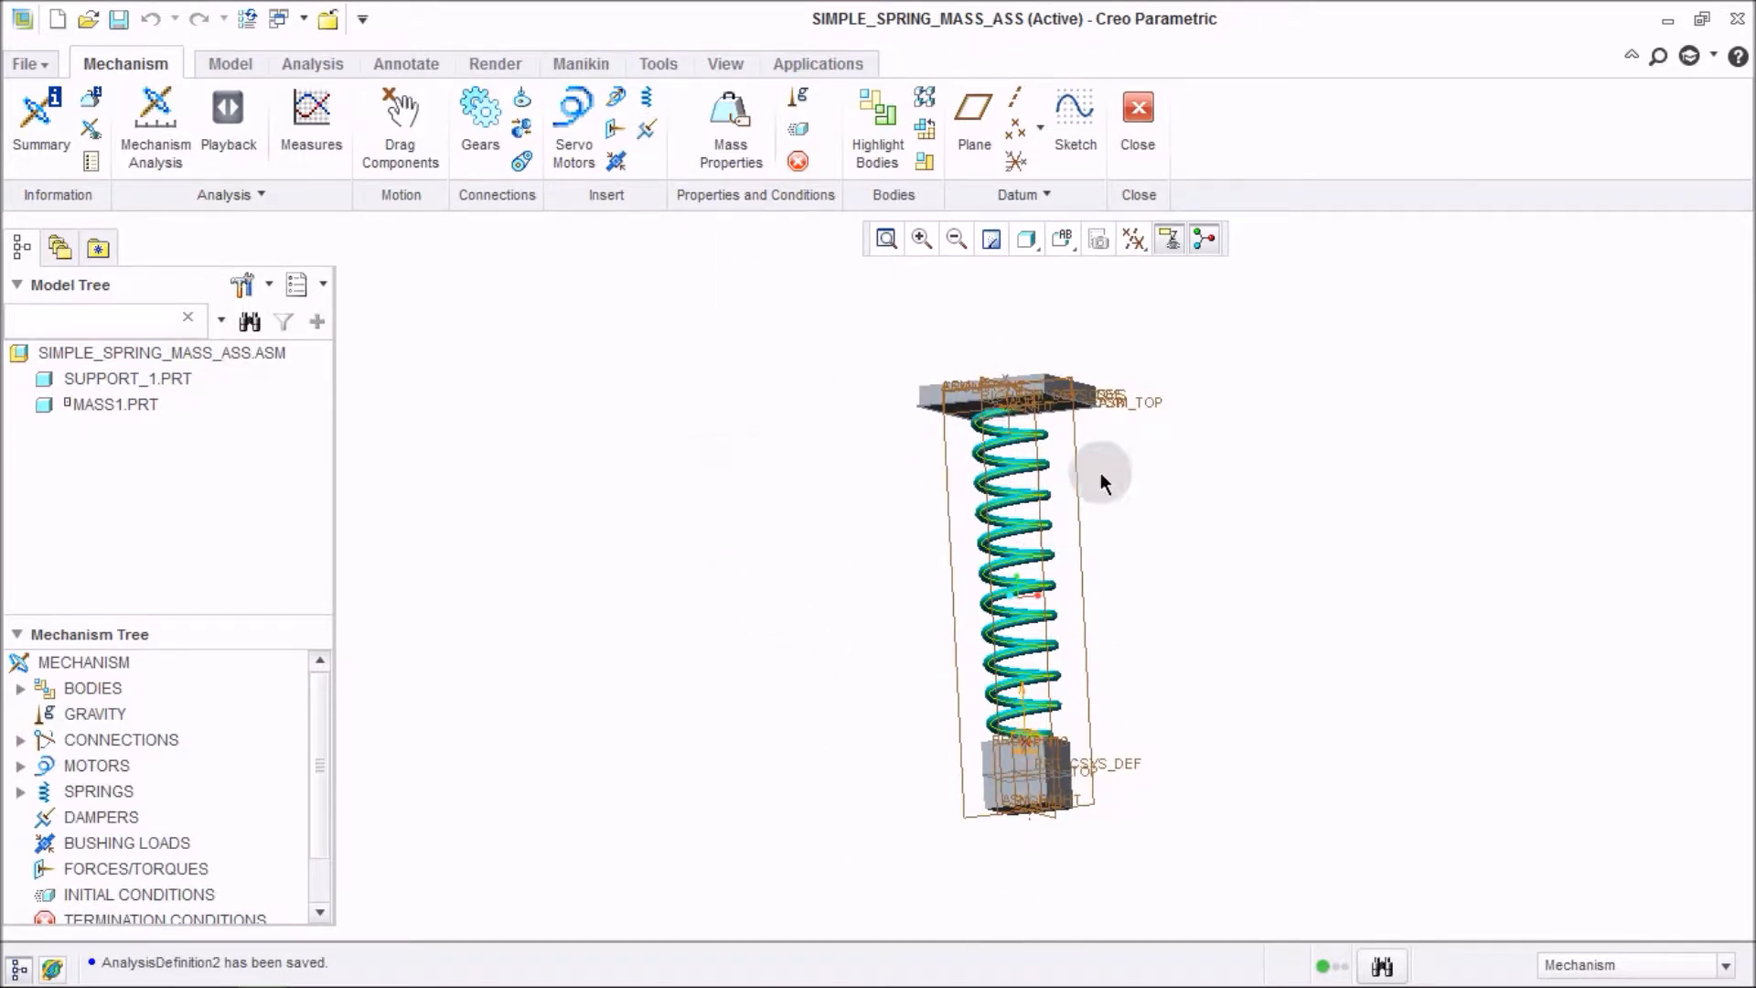
Start a damper and pick the spring's top attachment point on the support and bottom attachment point on the mass.
click(648, 131)
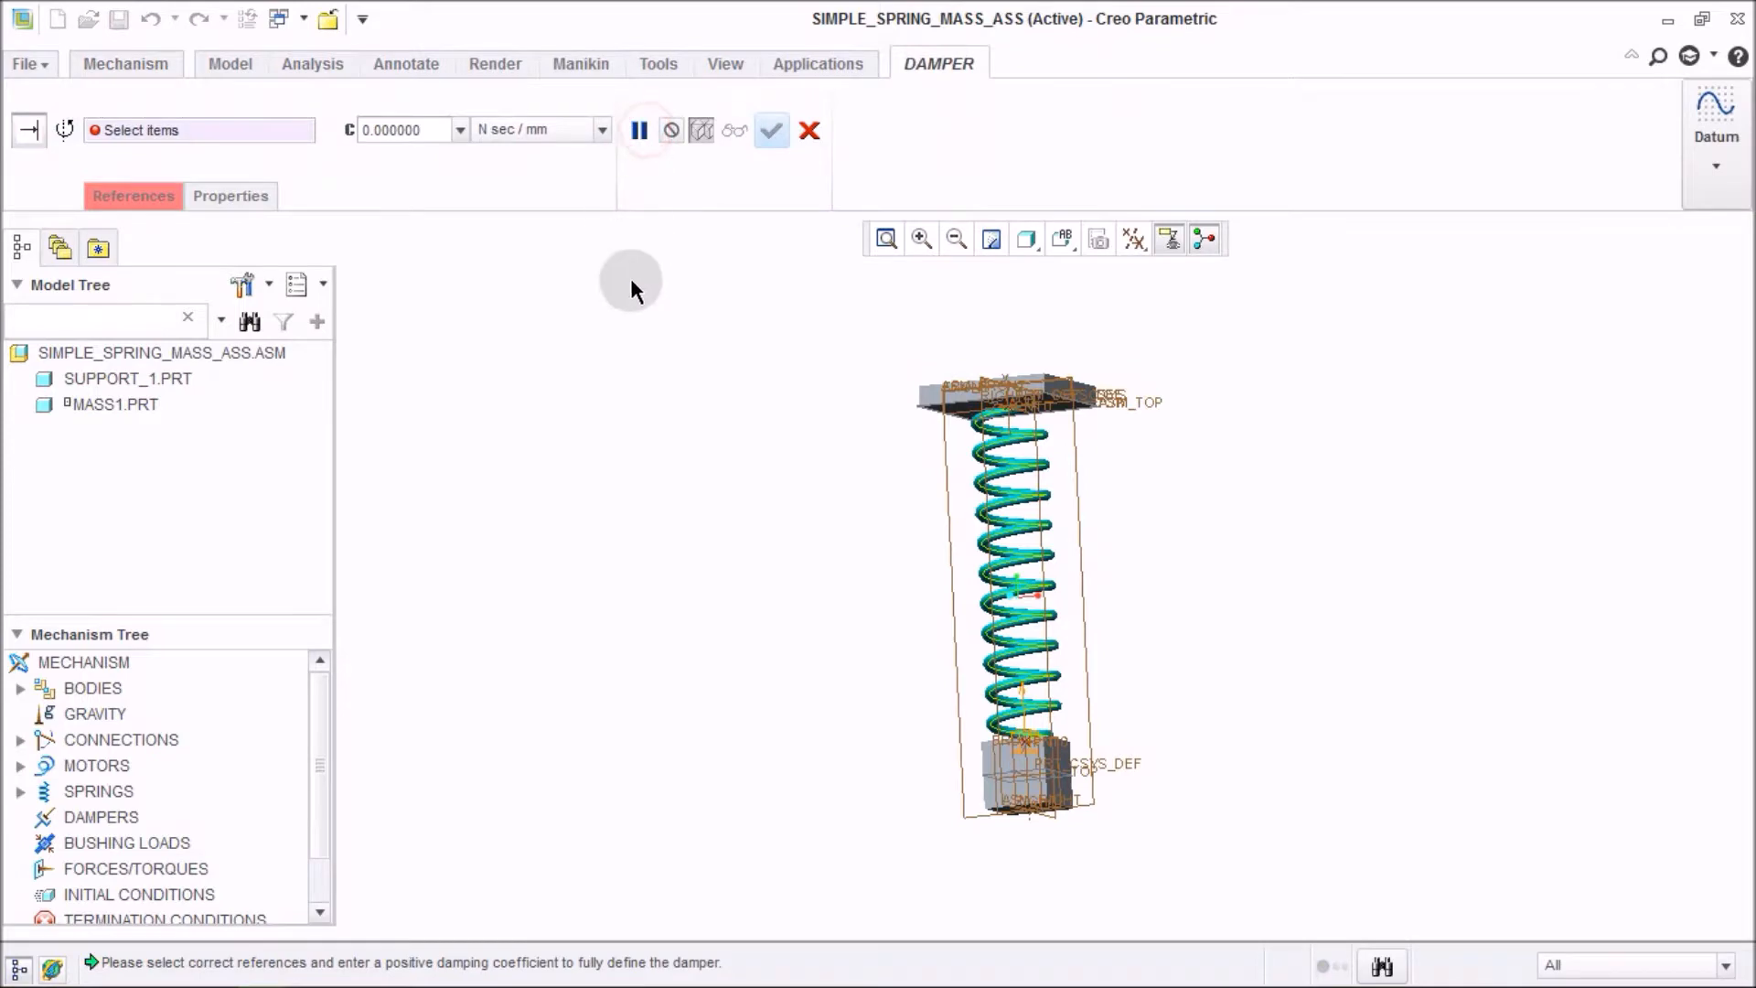
scroll(1021, 415, up, 2)
scroll(1022, 415, up, 5)
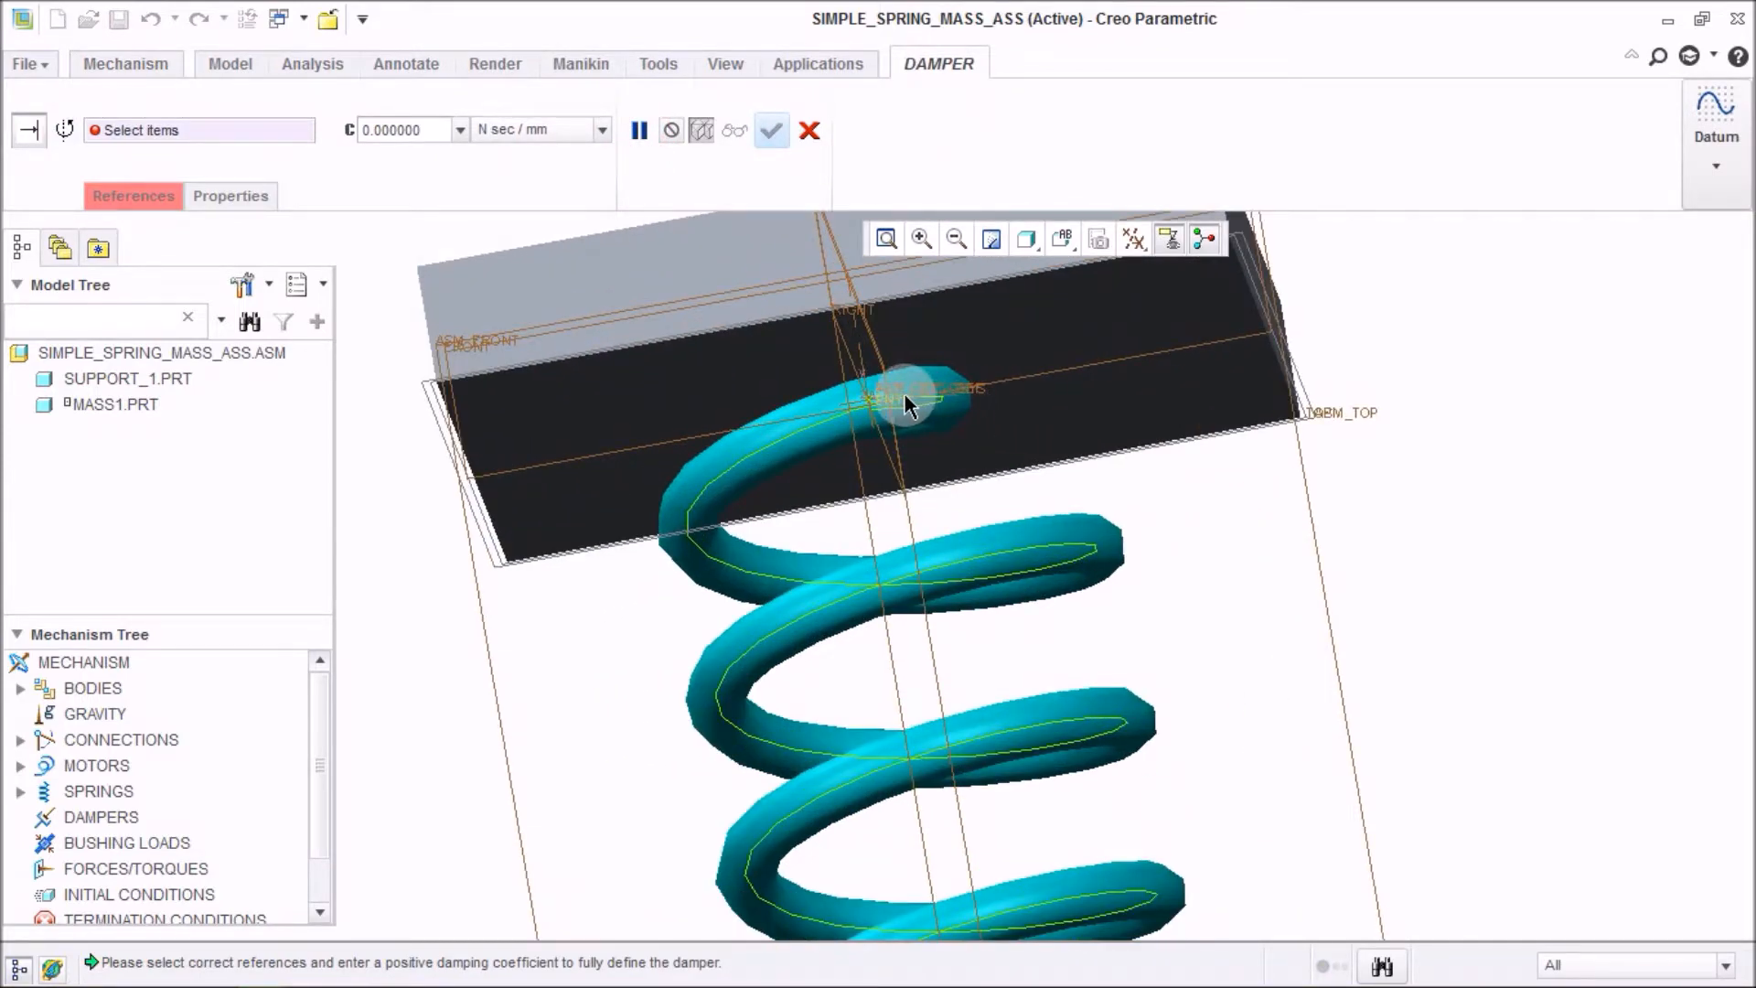
click(903, 393)
scroll(908, 419, down, 6)
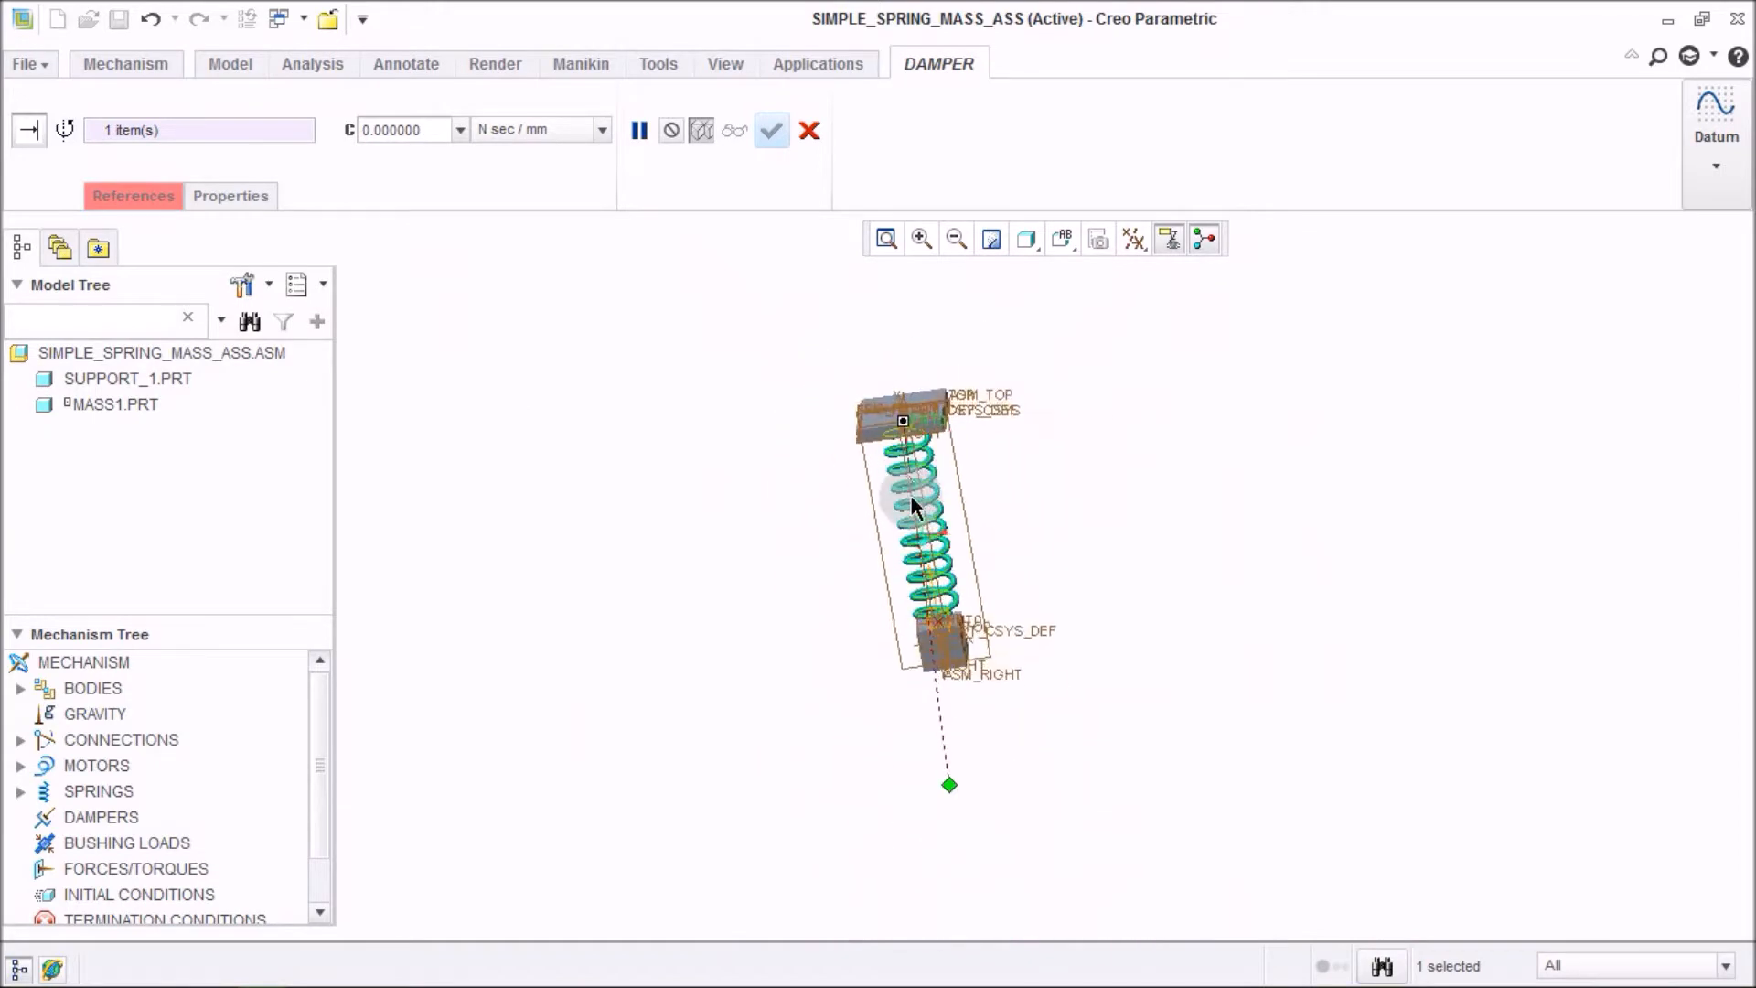
scroll(1002, 676, up, 5)
scroll(1002, 718, down, 3)
scroll(997, 804, up, 5)
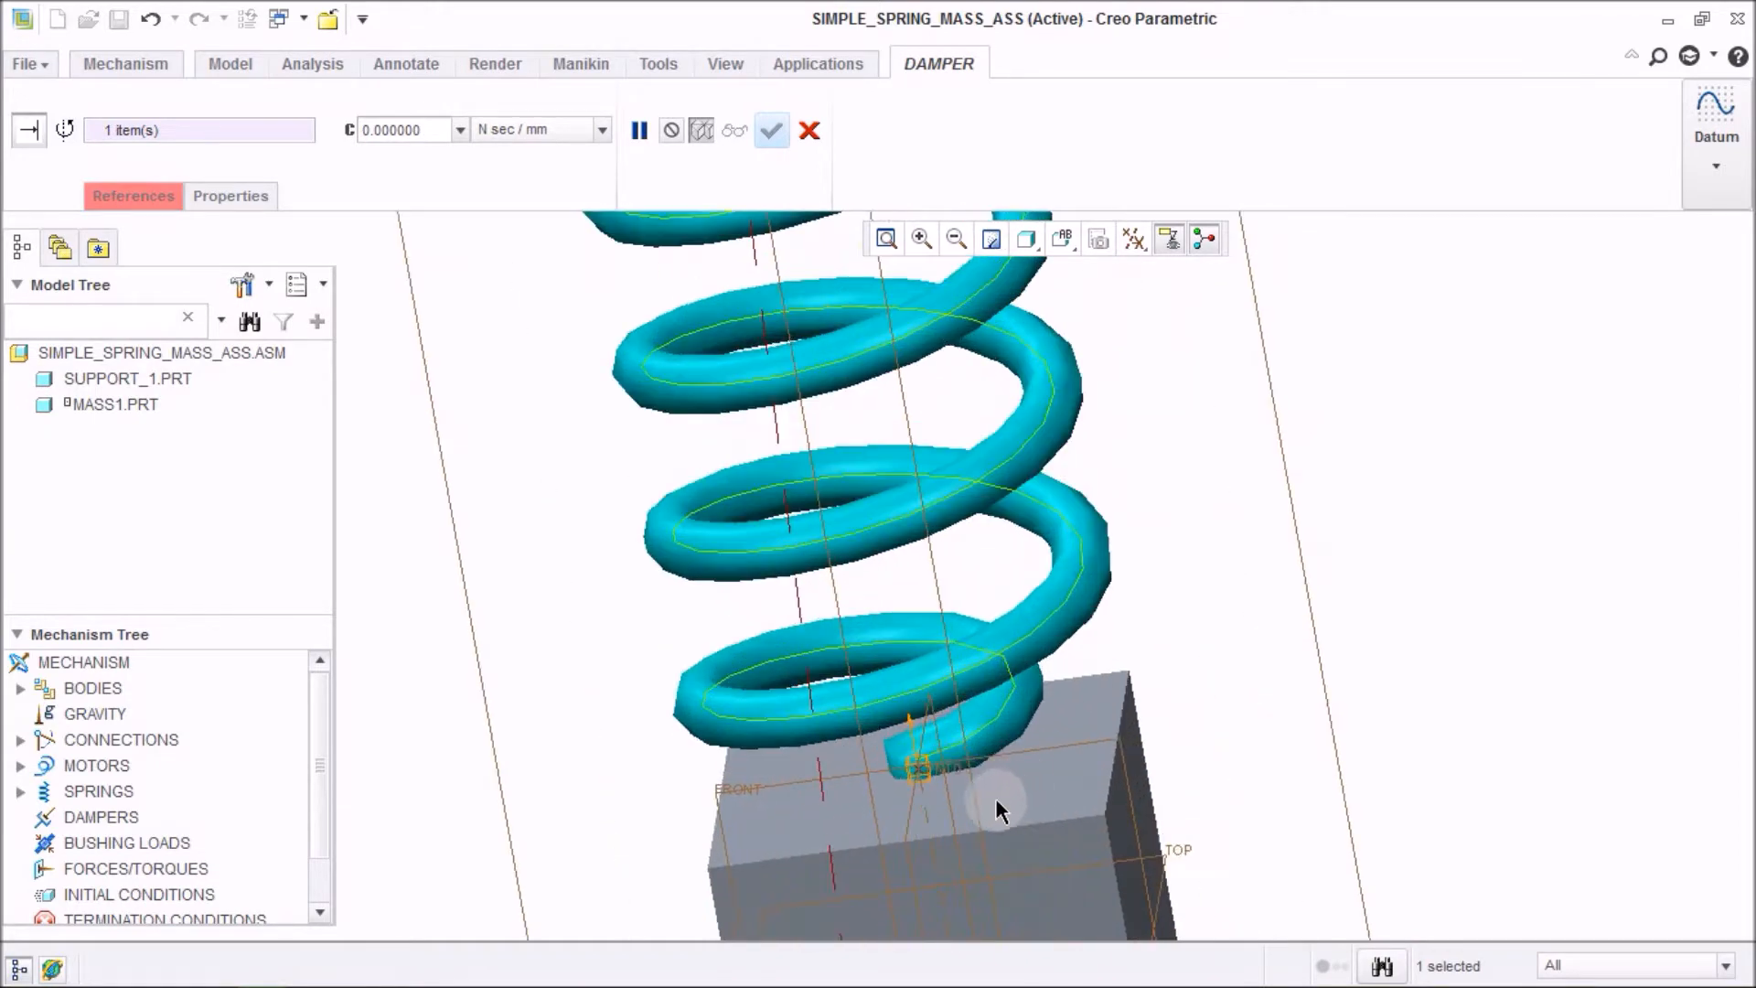
click(954, 778)
scroll(965, 755, down, 6)
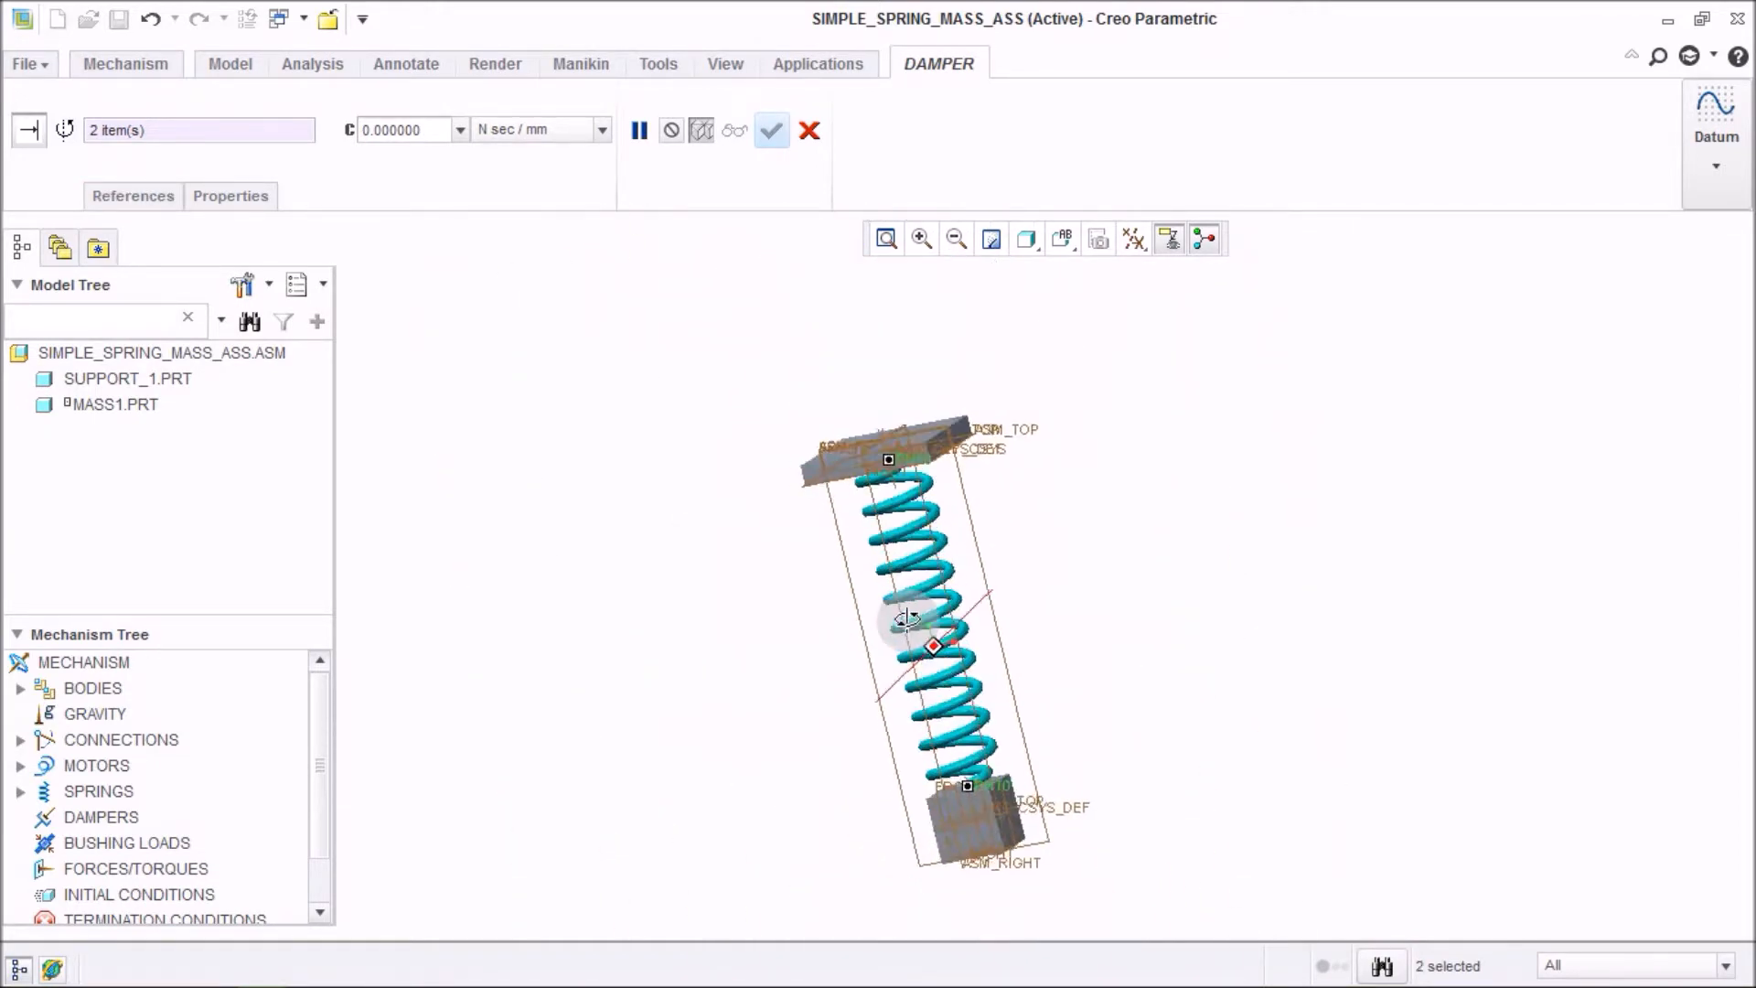
click(744, 422)
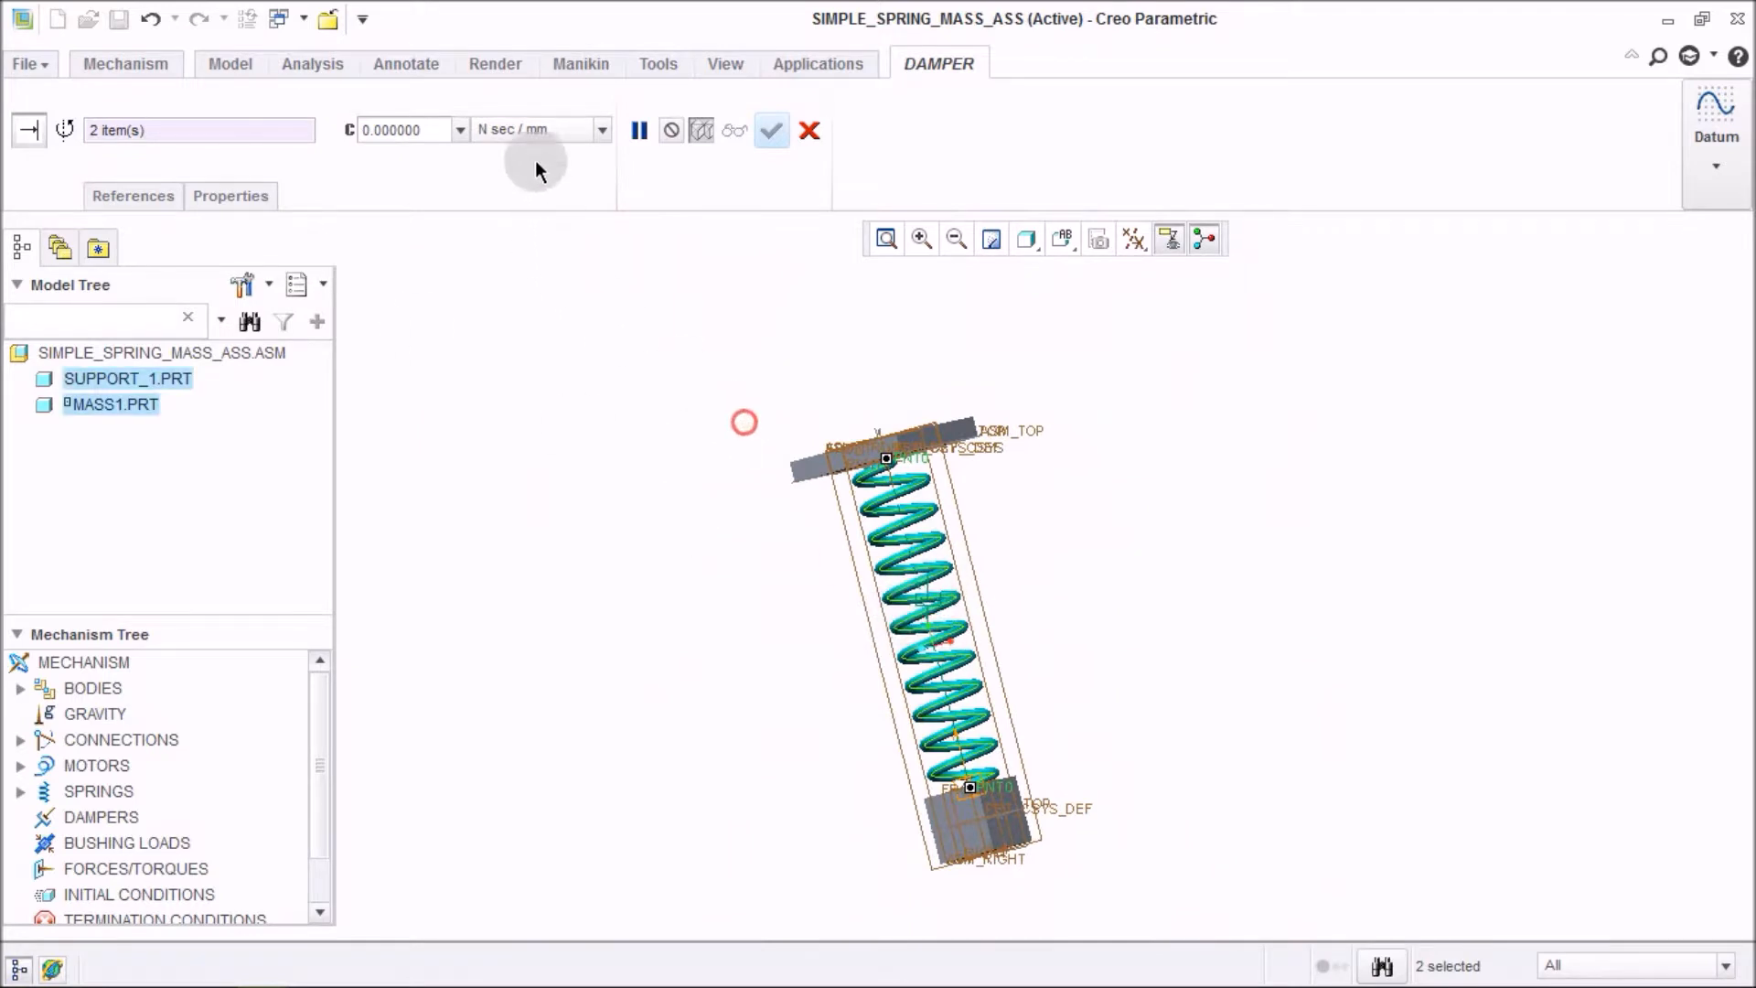
Set the damping coefficient to 1 N sec / m and complete the damper.
click(541, 128)
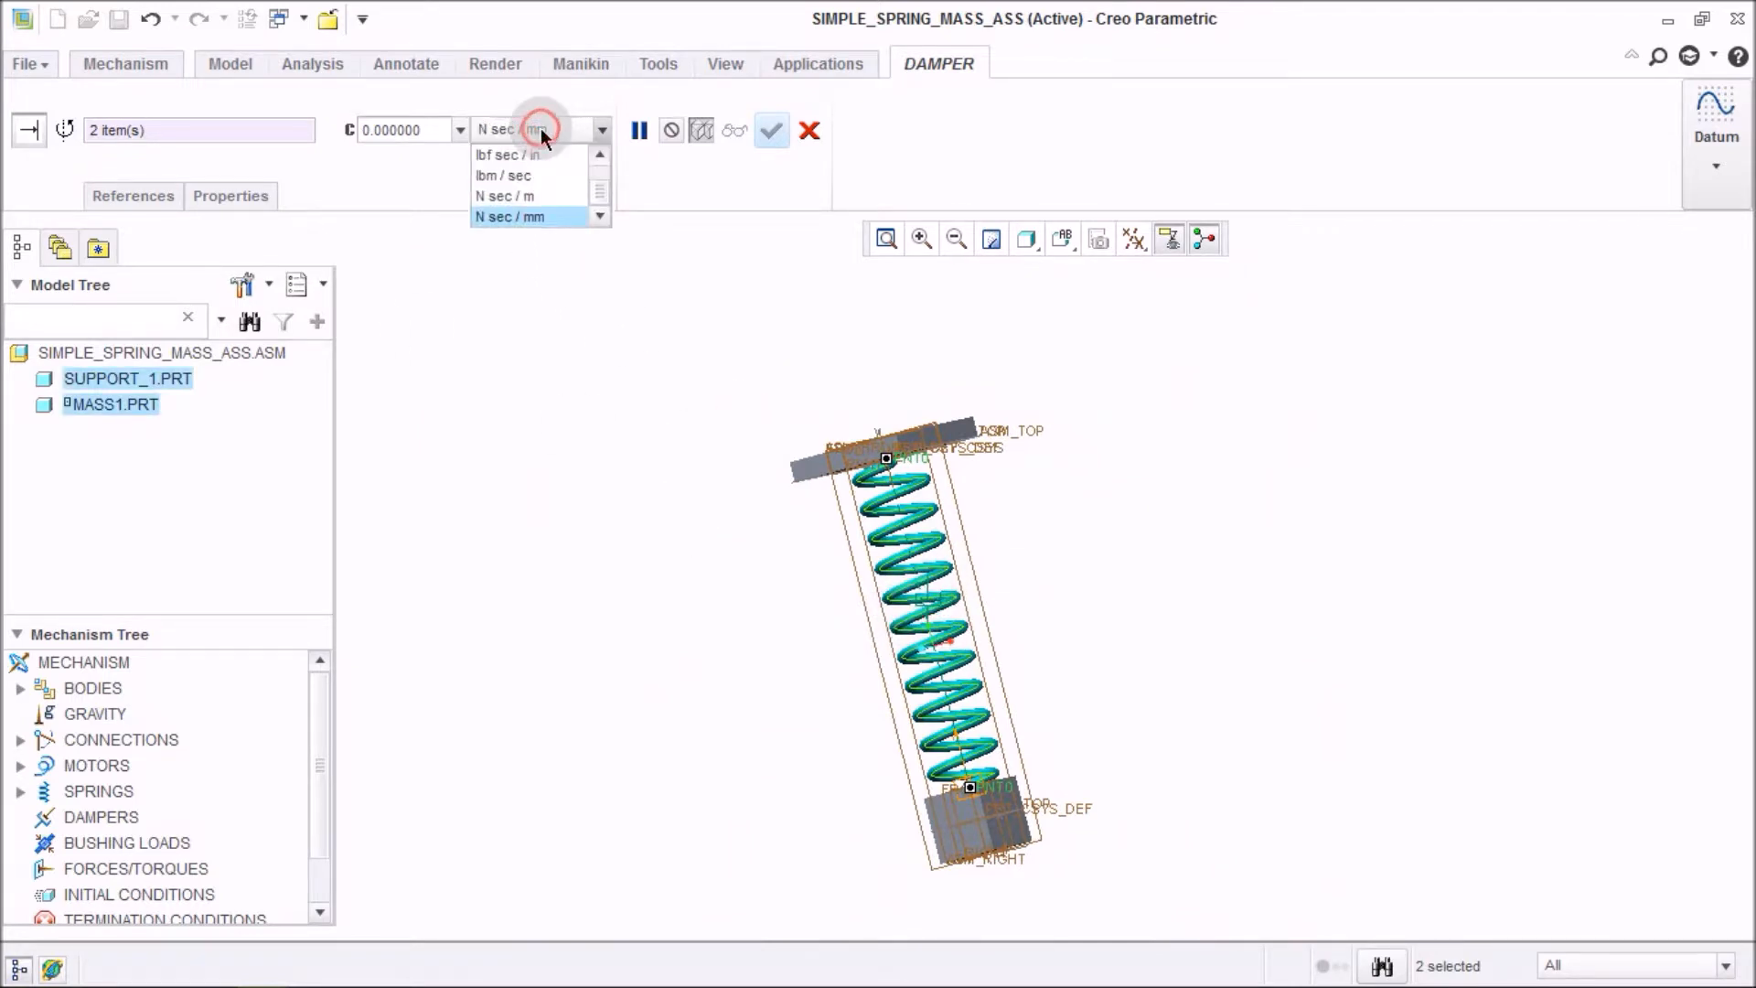
click(549, 195)
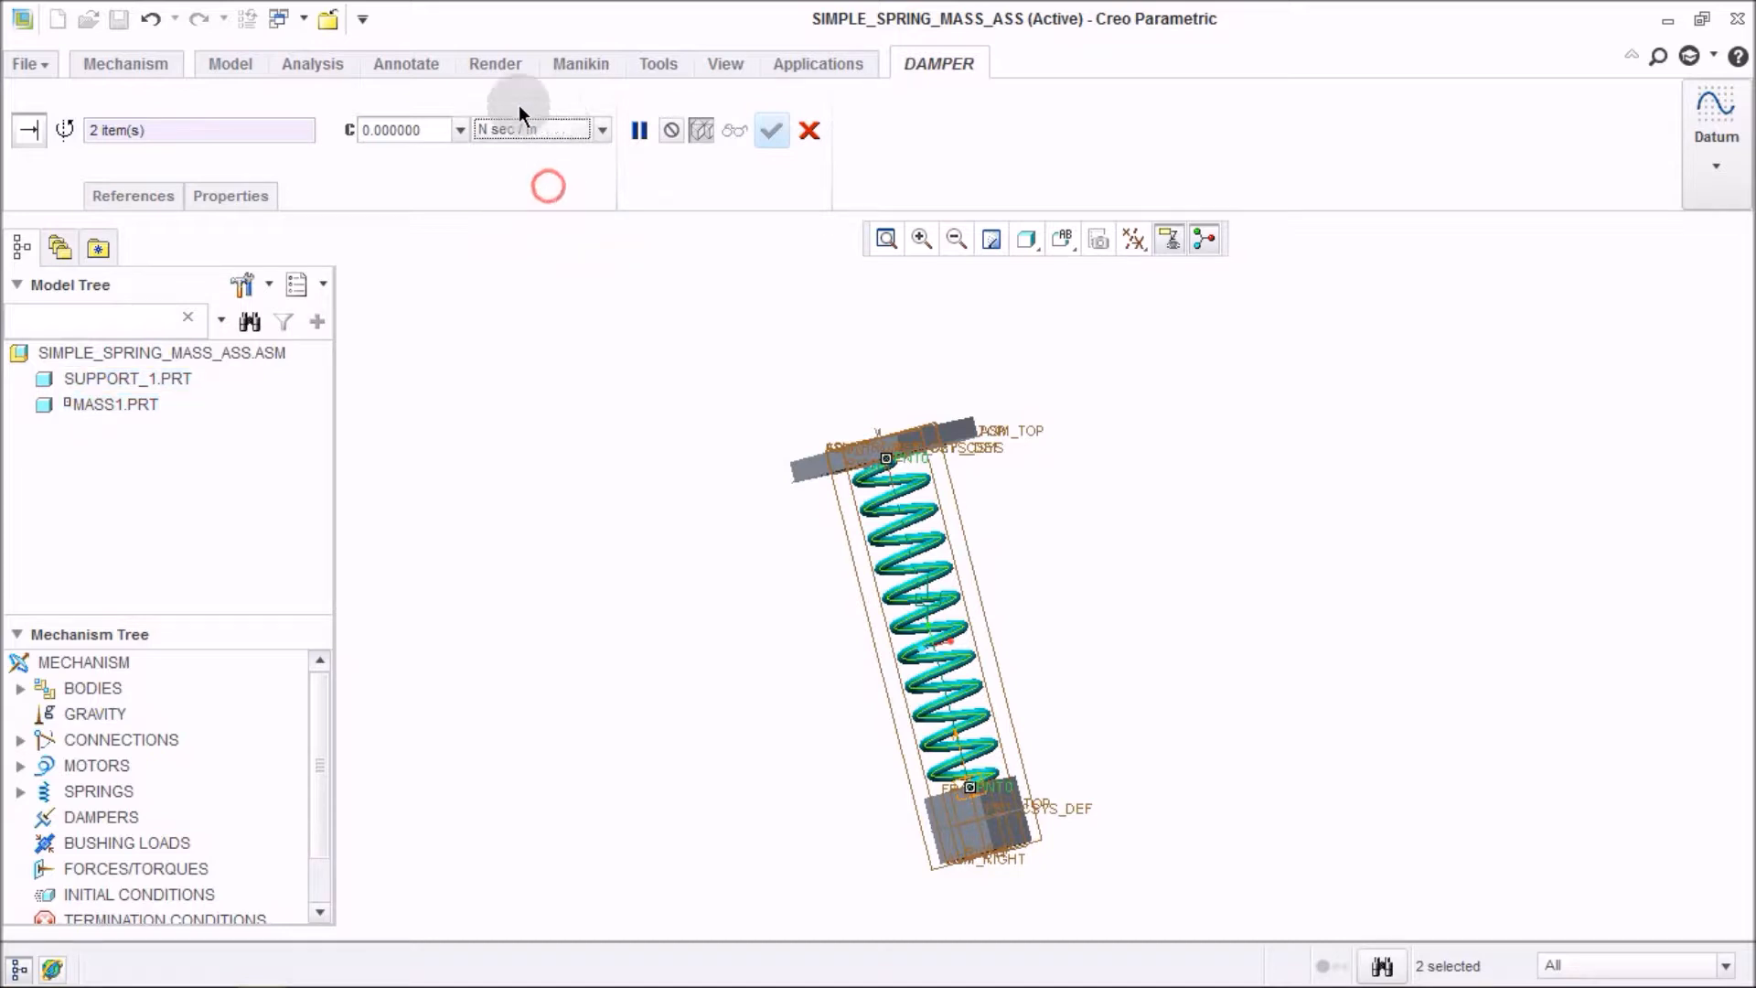
click(431, 127)
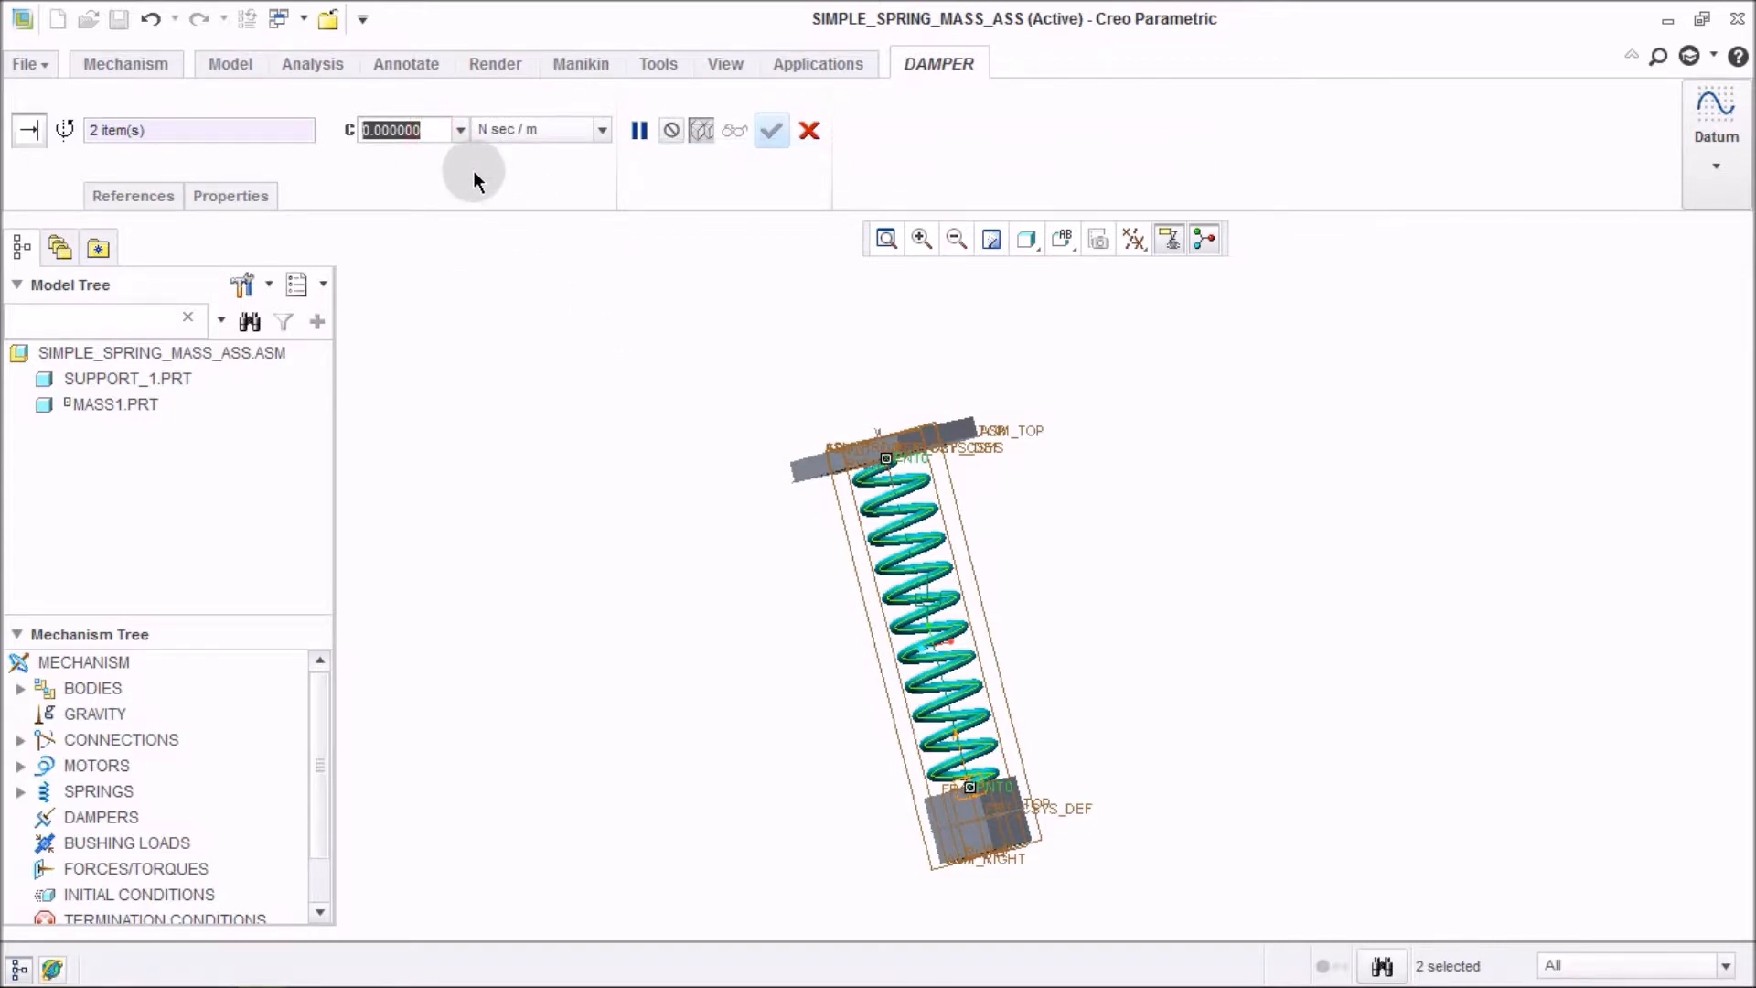
text(1)
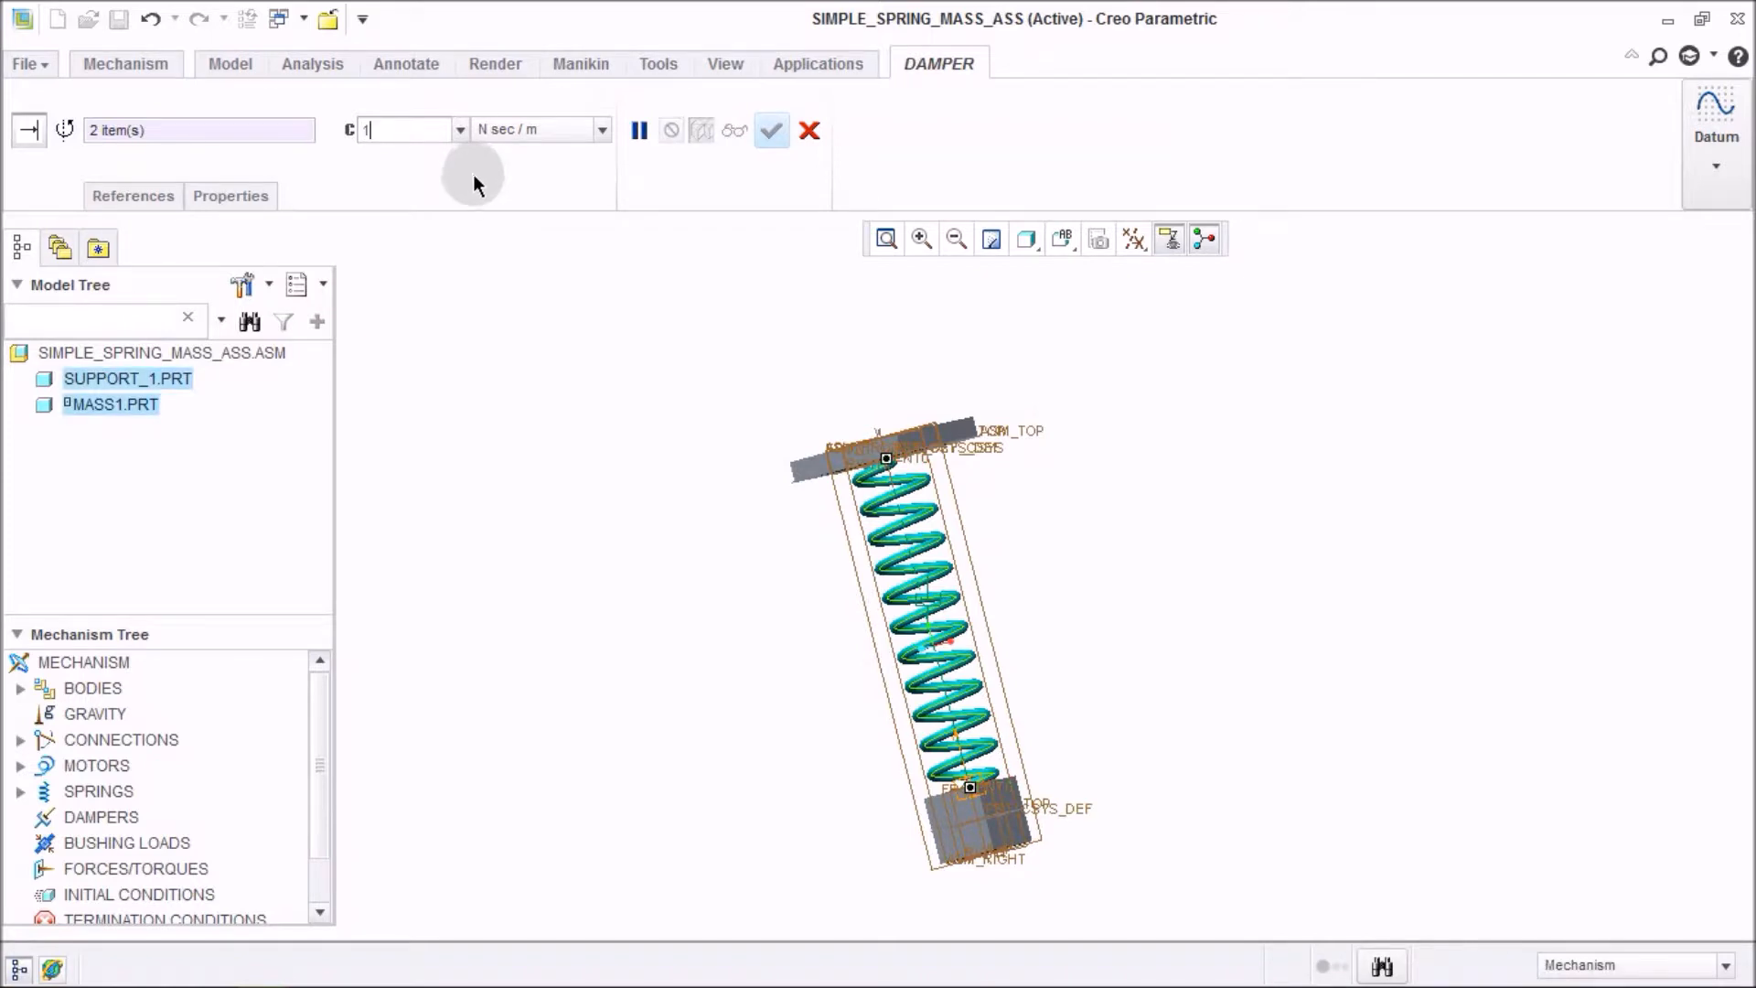
key(Return)
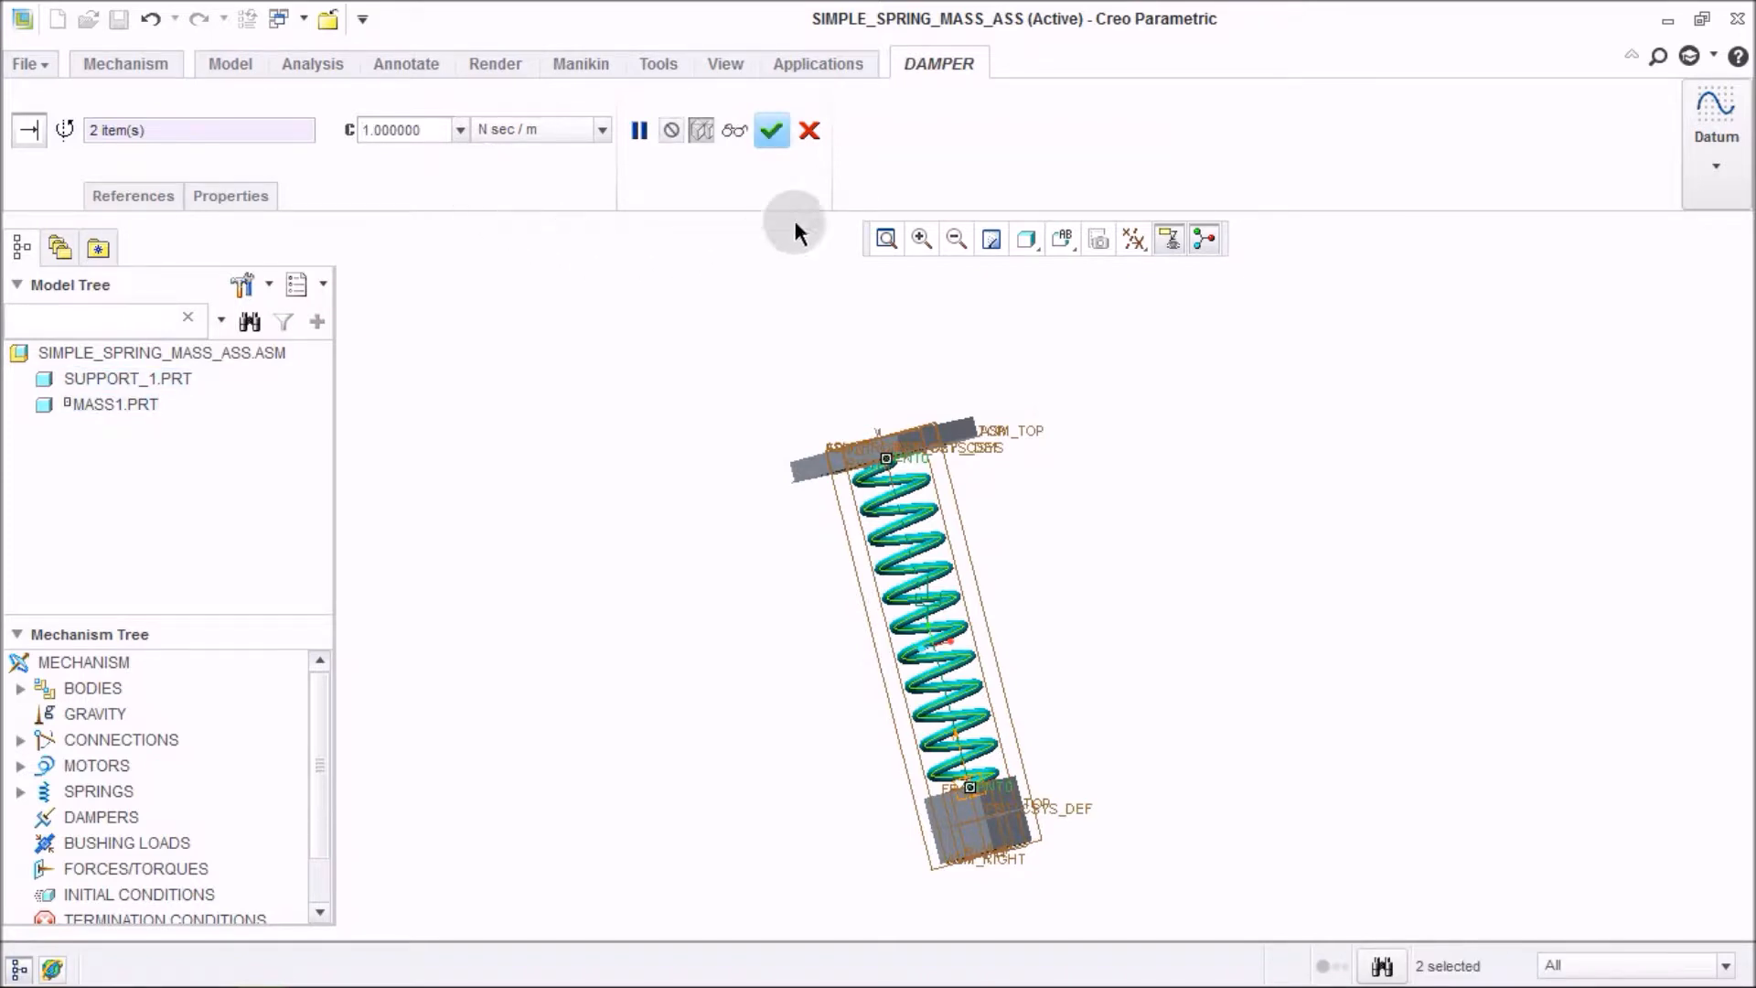
click(773, 132)
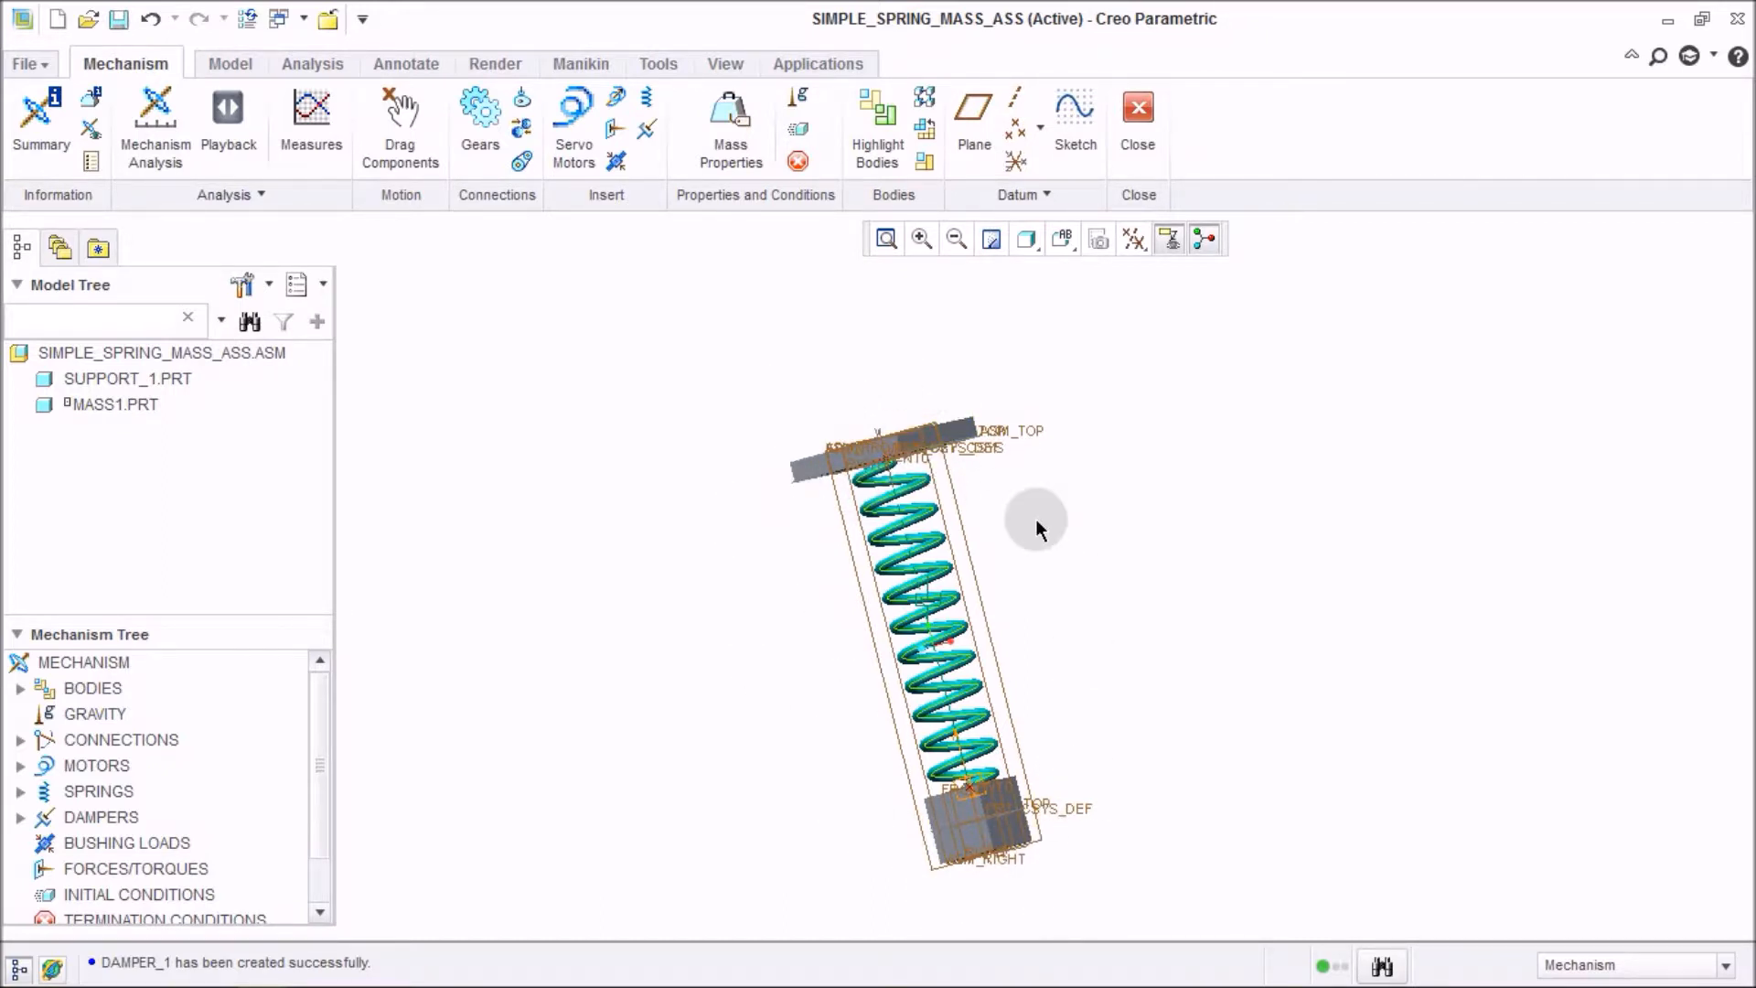
Regenerate the spring-mass assembly.
middle_drag(1025, 798, 1092, 793)
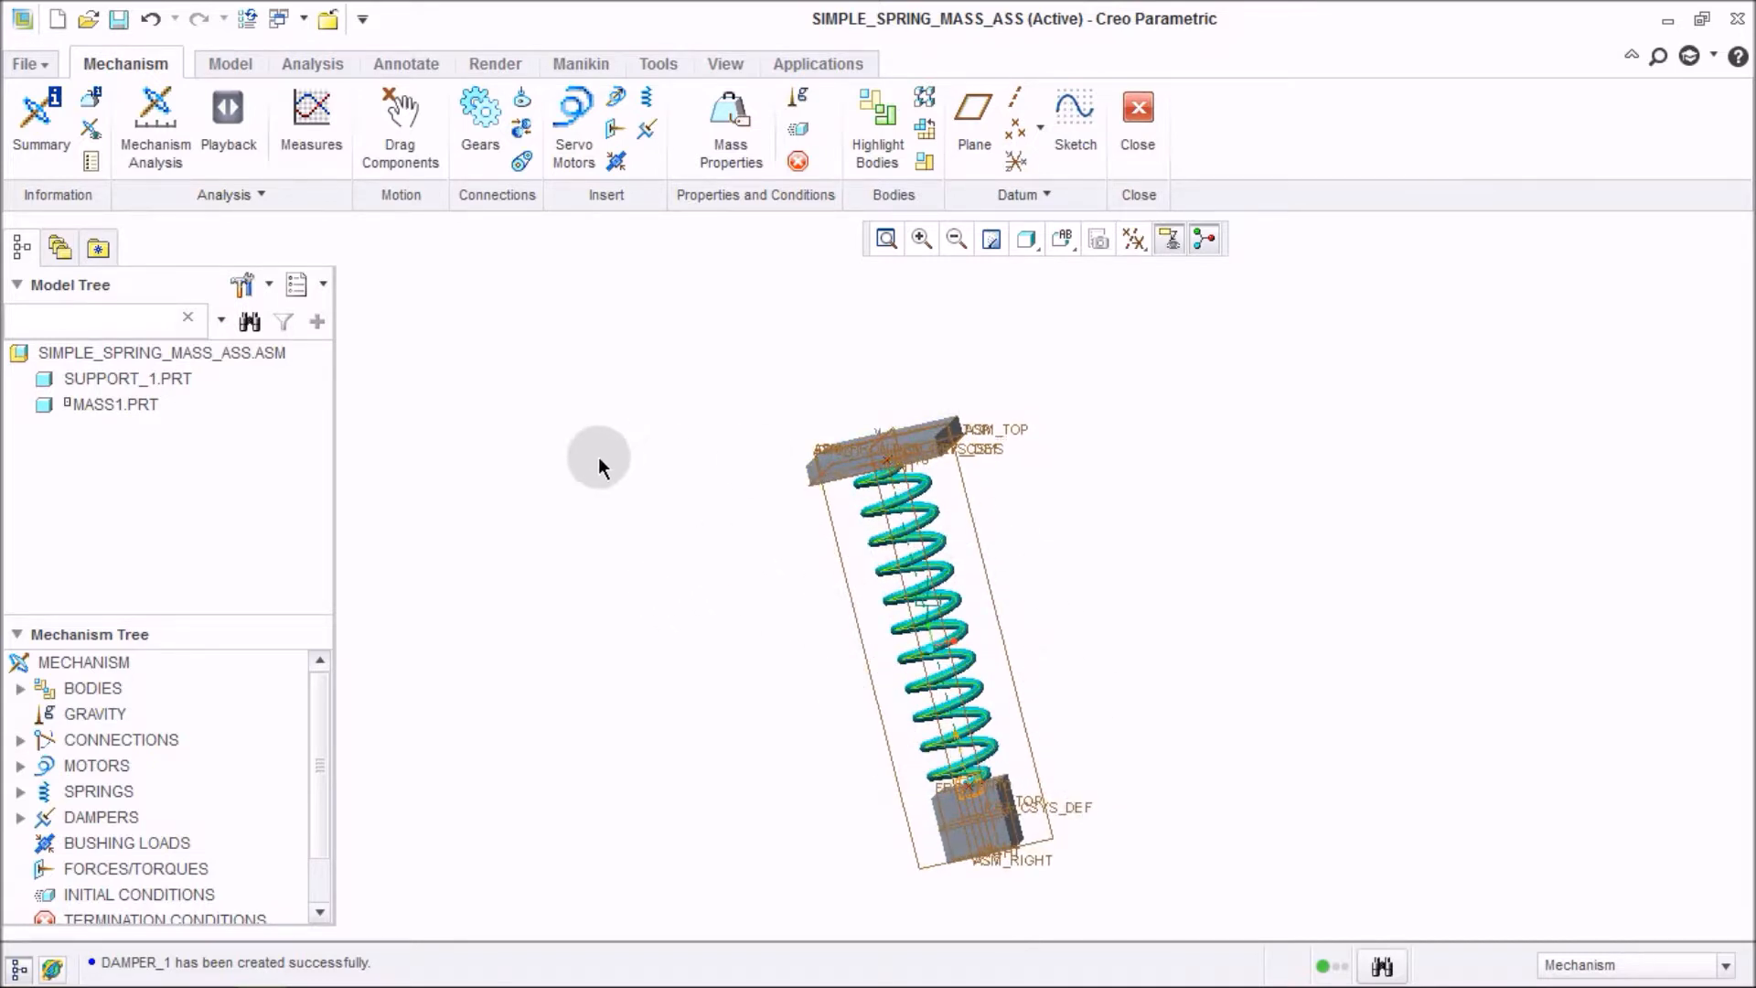
right_click(239, 355)
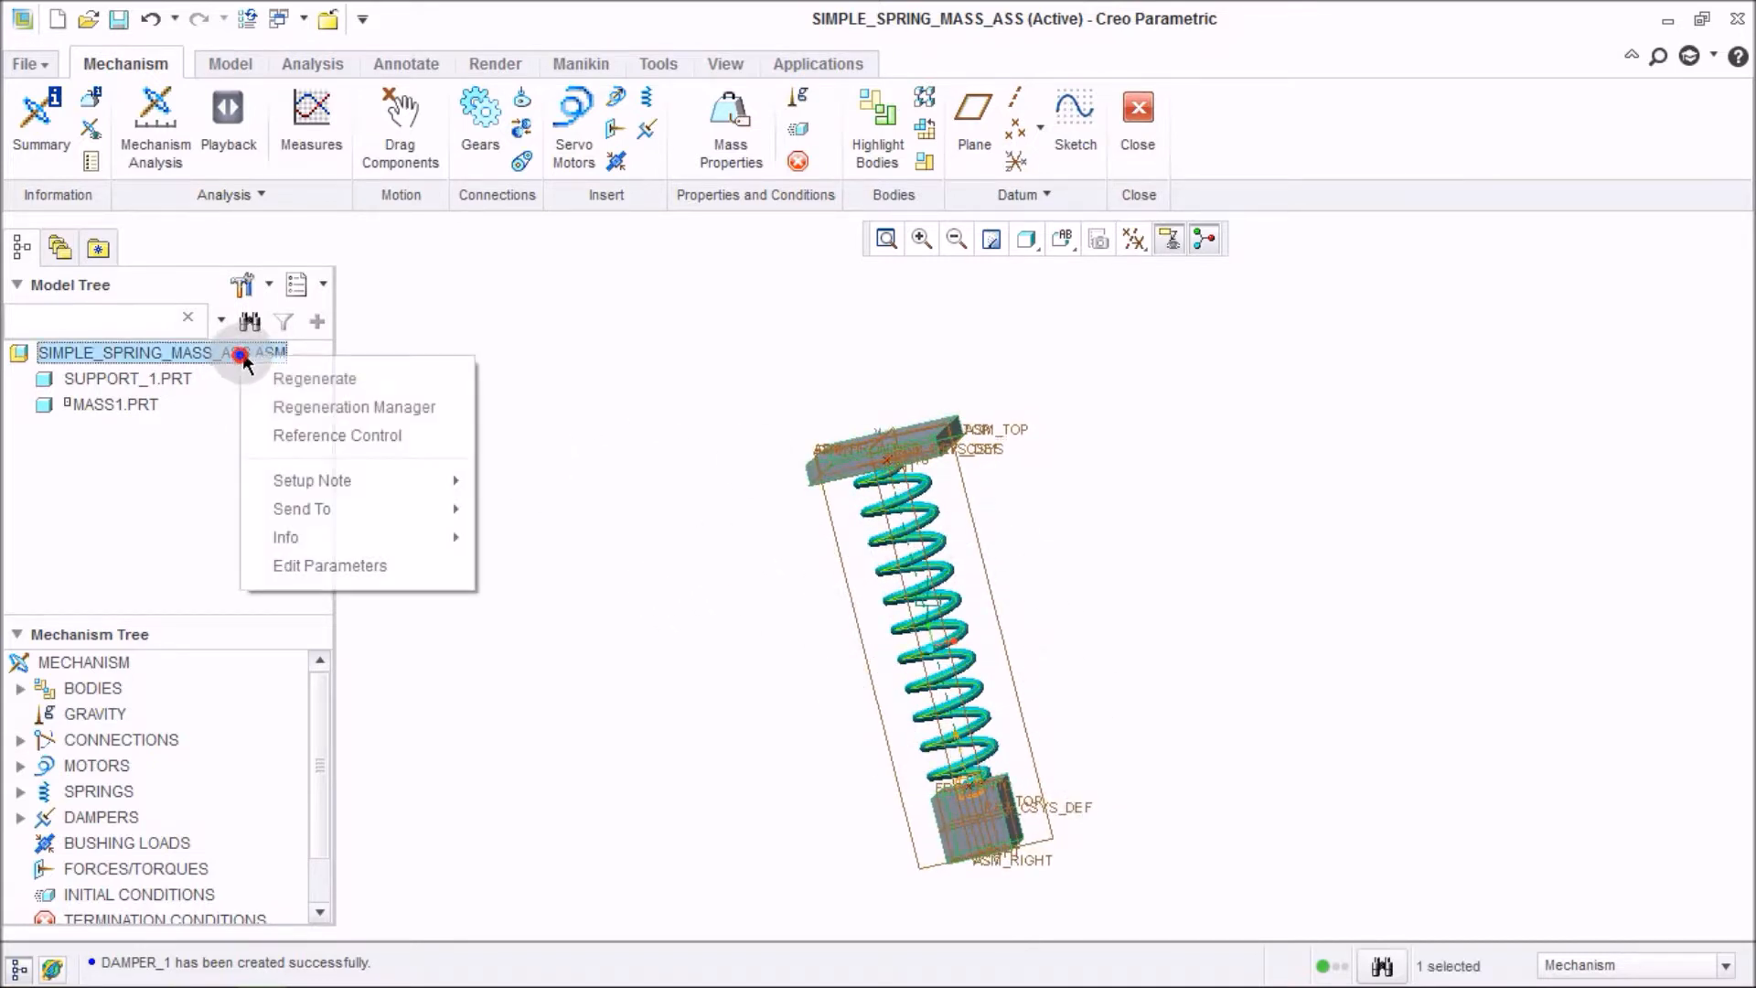
click(291, 375)
Create a new Dynamic mechanism analysis, AnalysisDefinition3, with gravity enabled, run it and confirm.
click(154, 124)
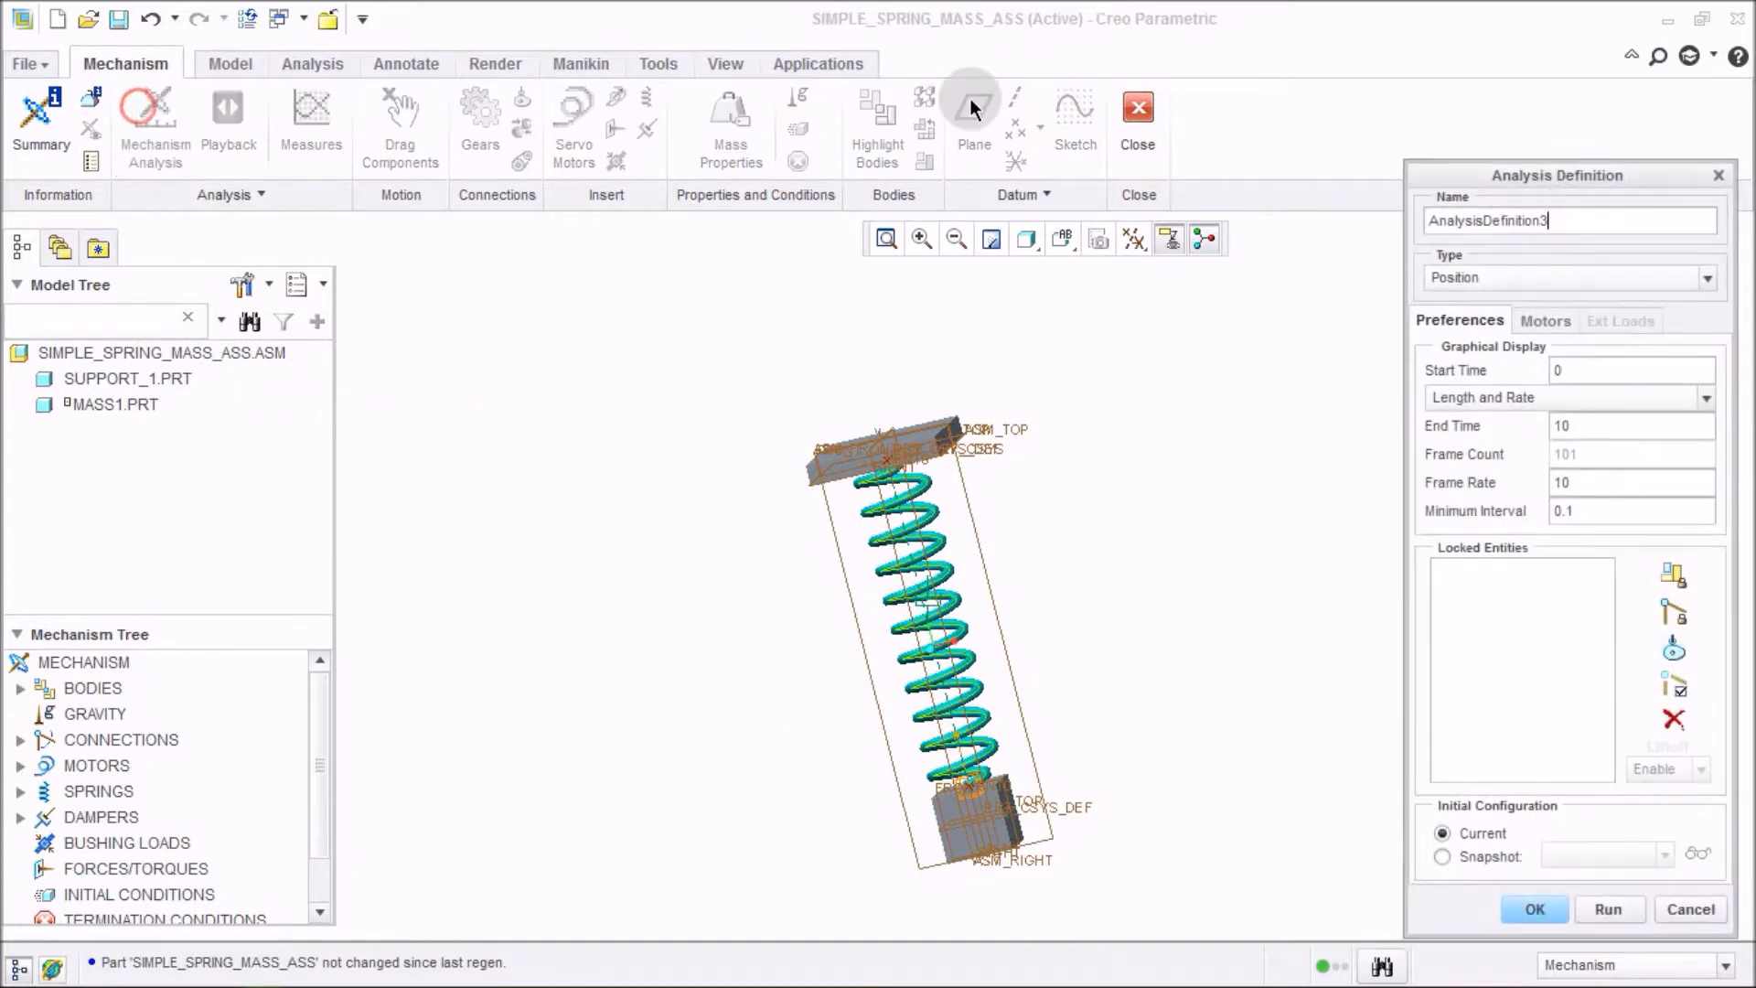
click(1573, 276)
click(1545, 345)
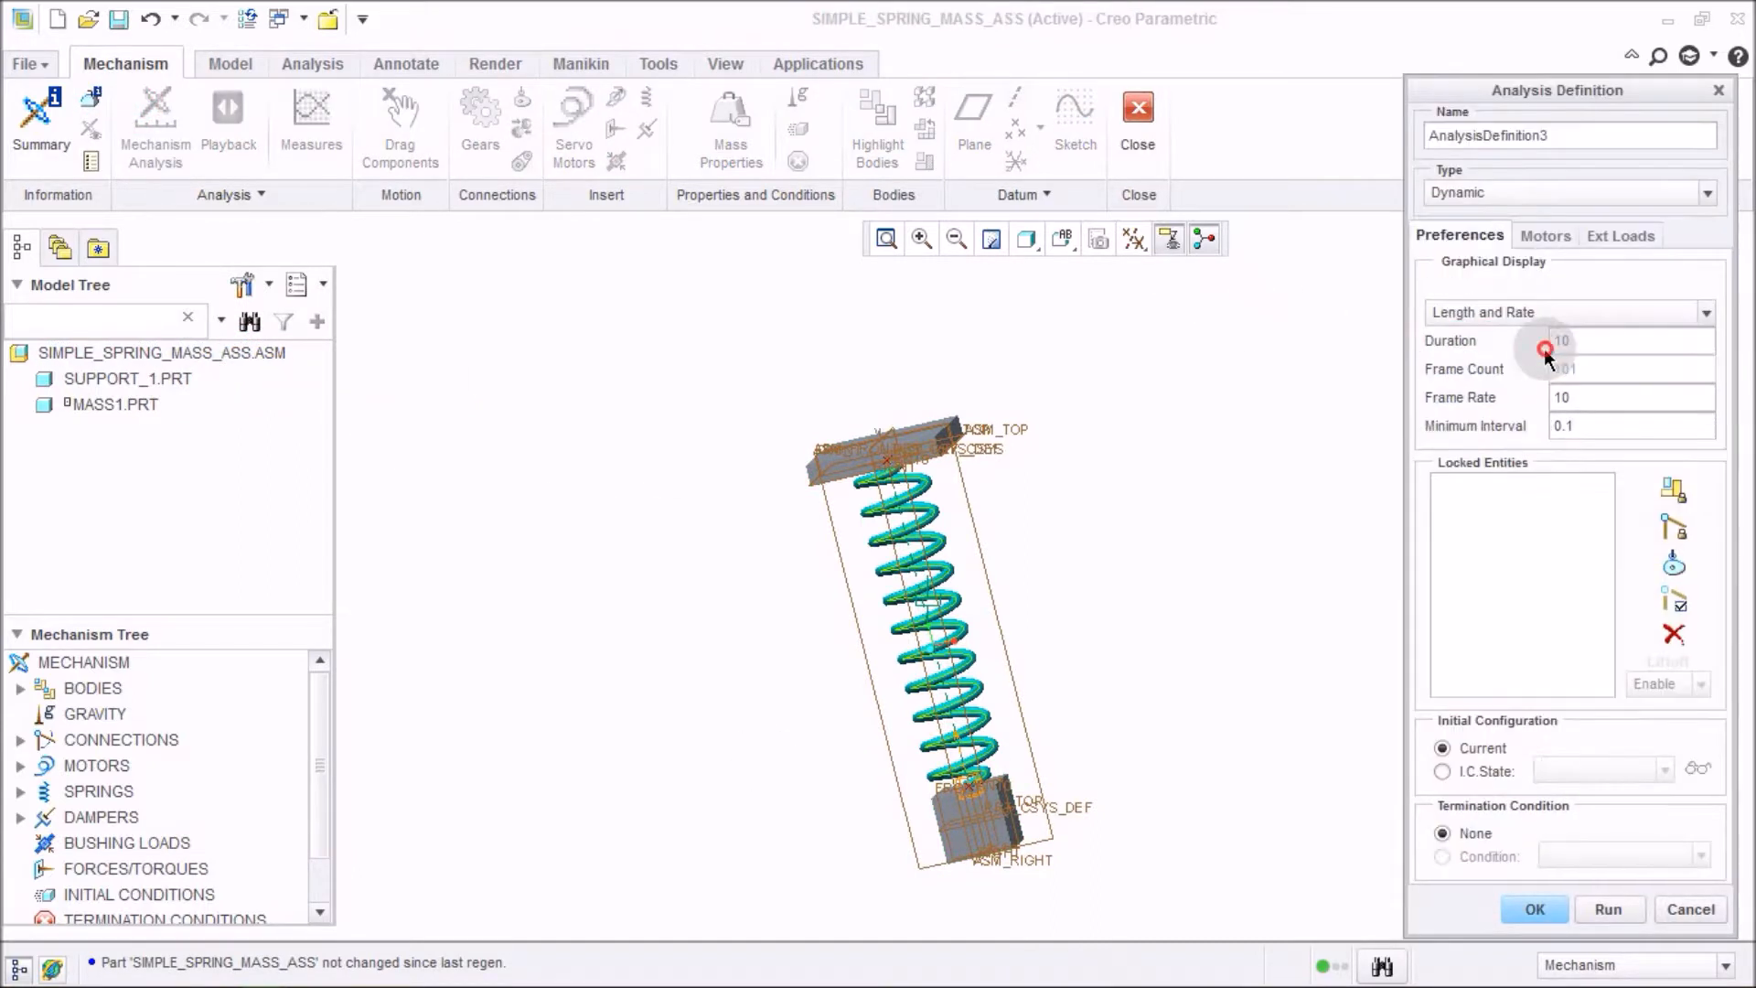
click(1612, 234)
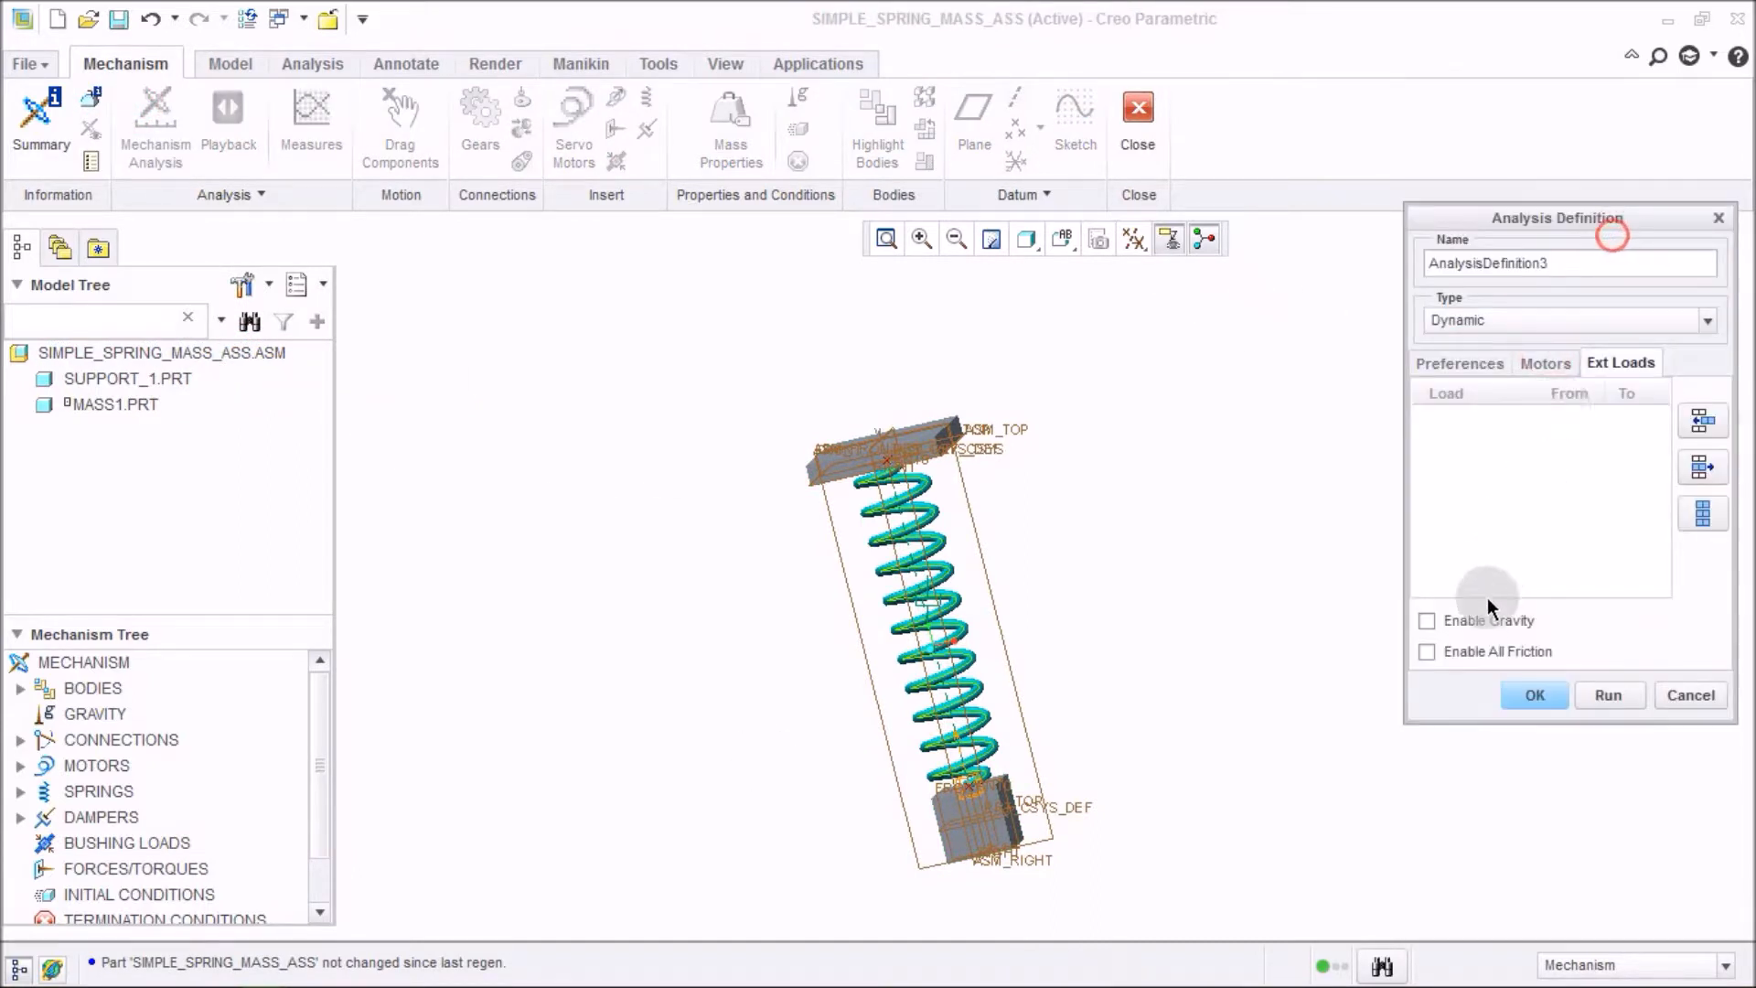
click(1608, 694)
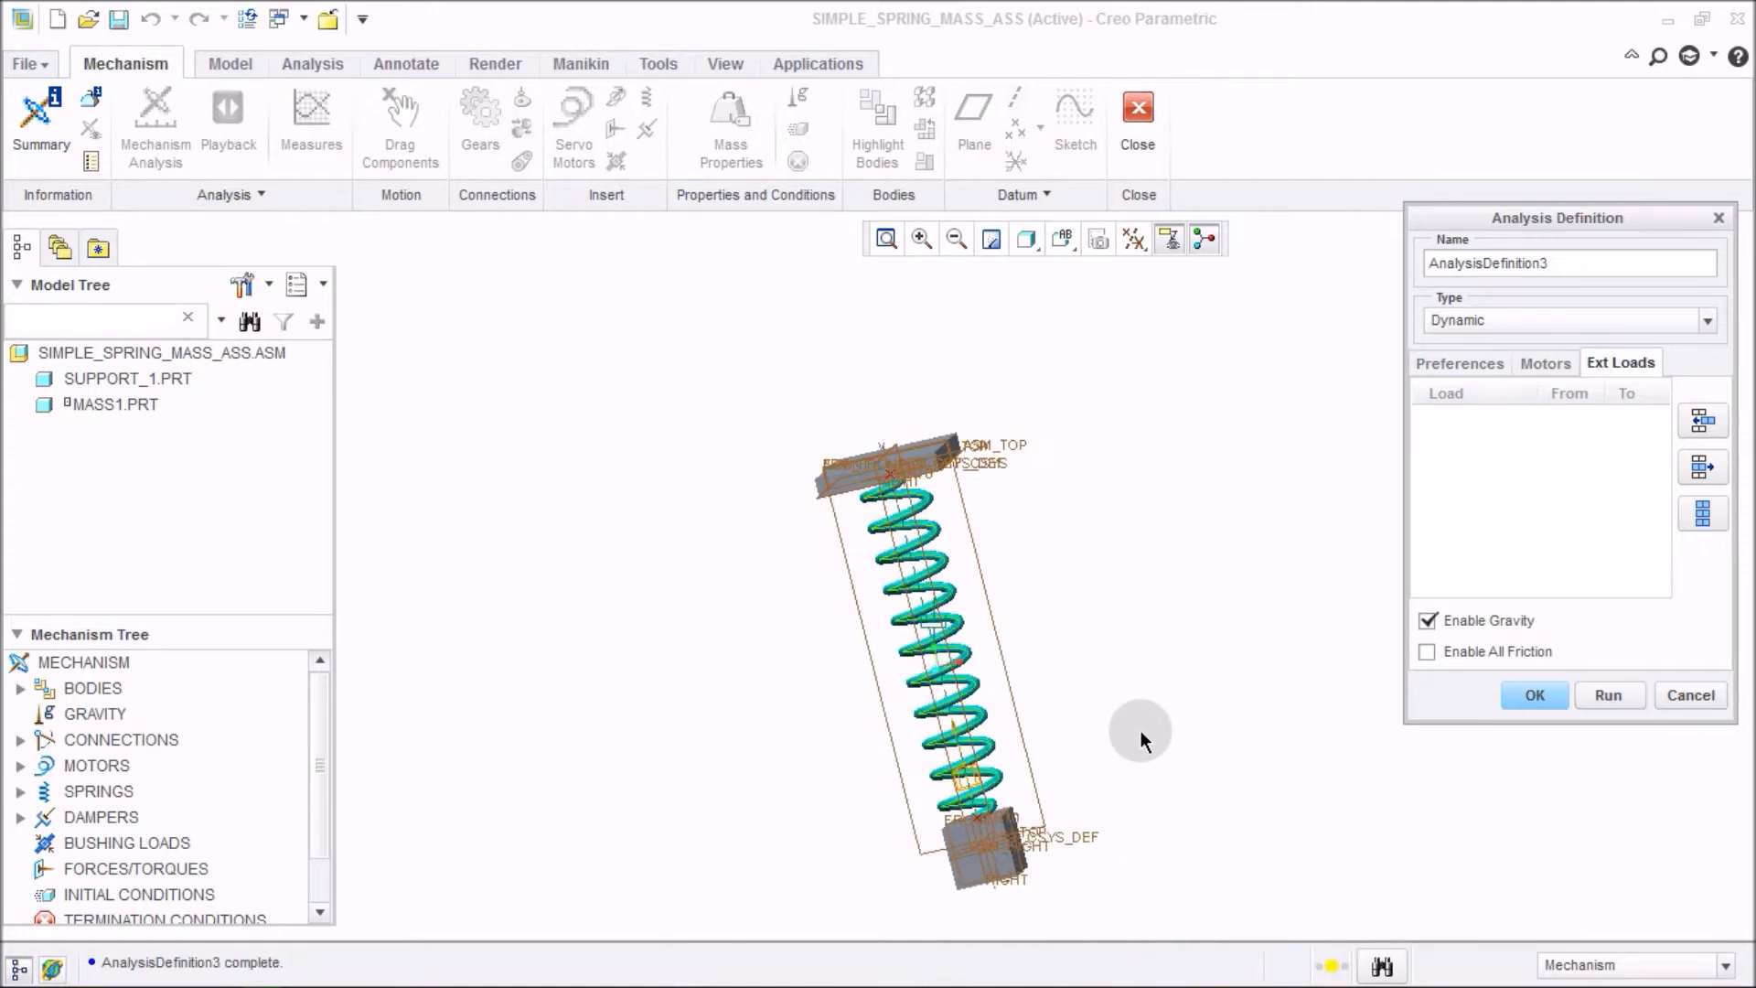
click(1513, 695)
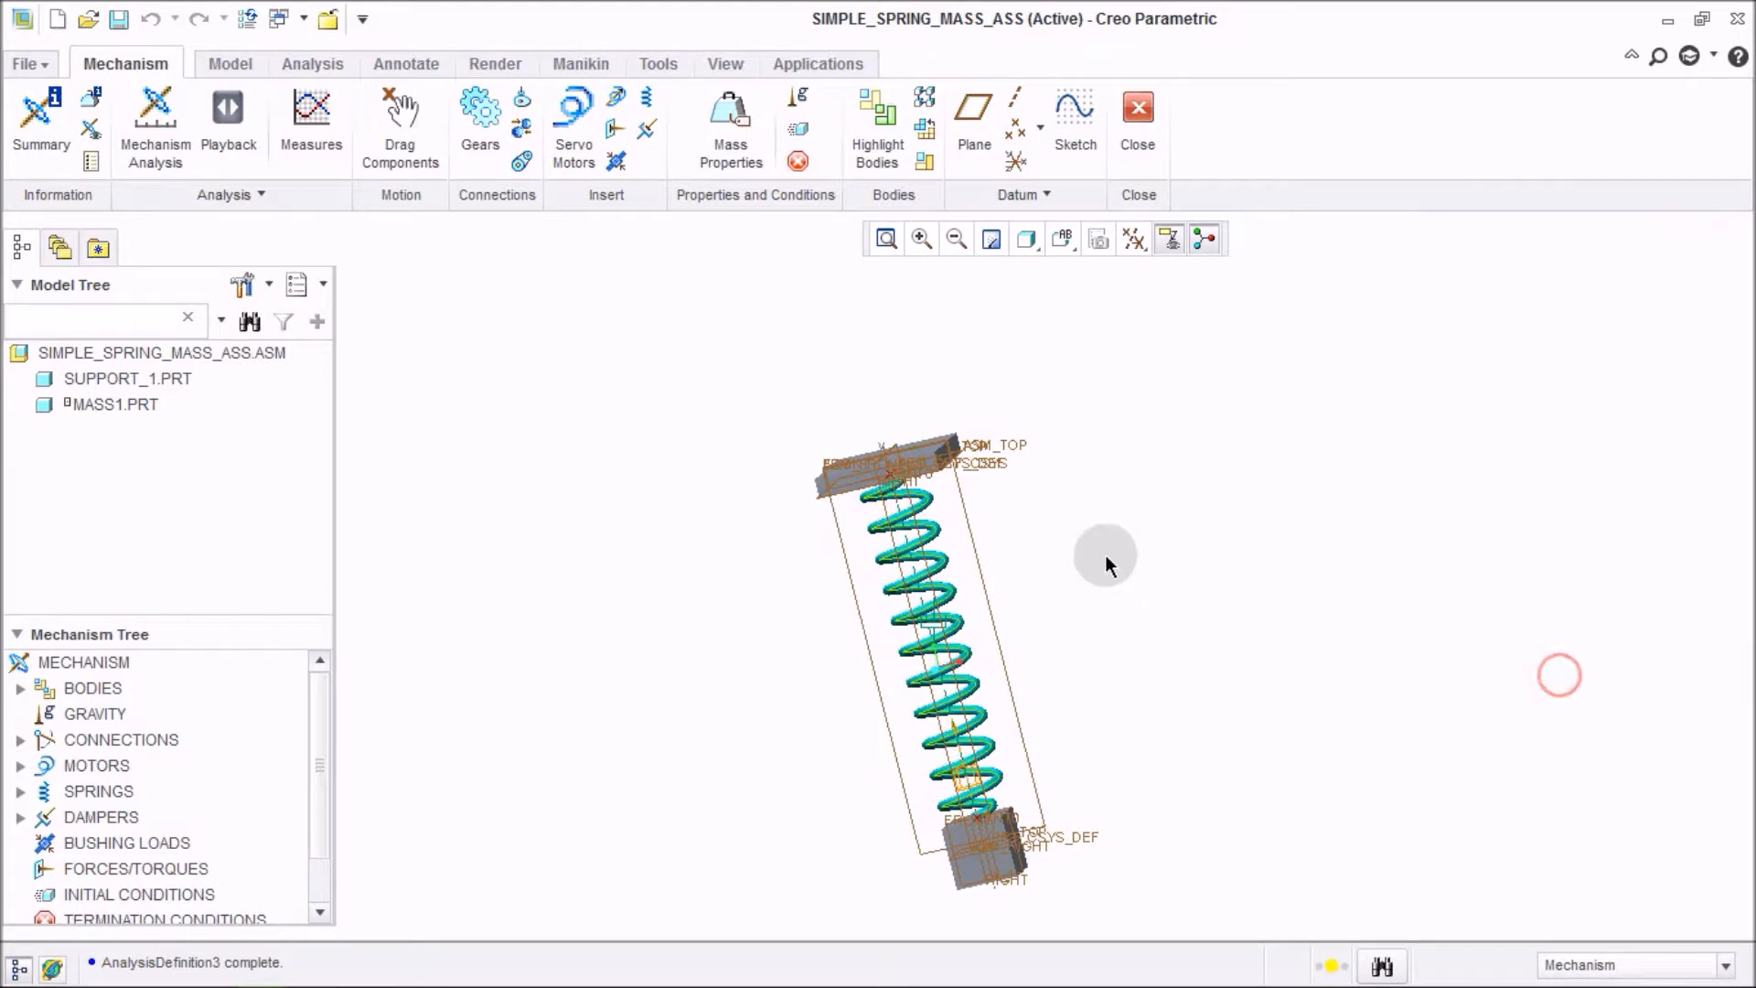
Graph measure1 for the AnalysisDefinition3 result set.
click(836, 400)
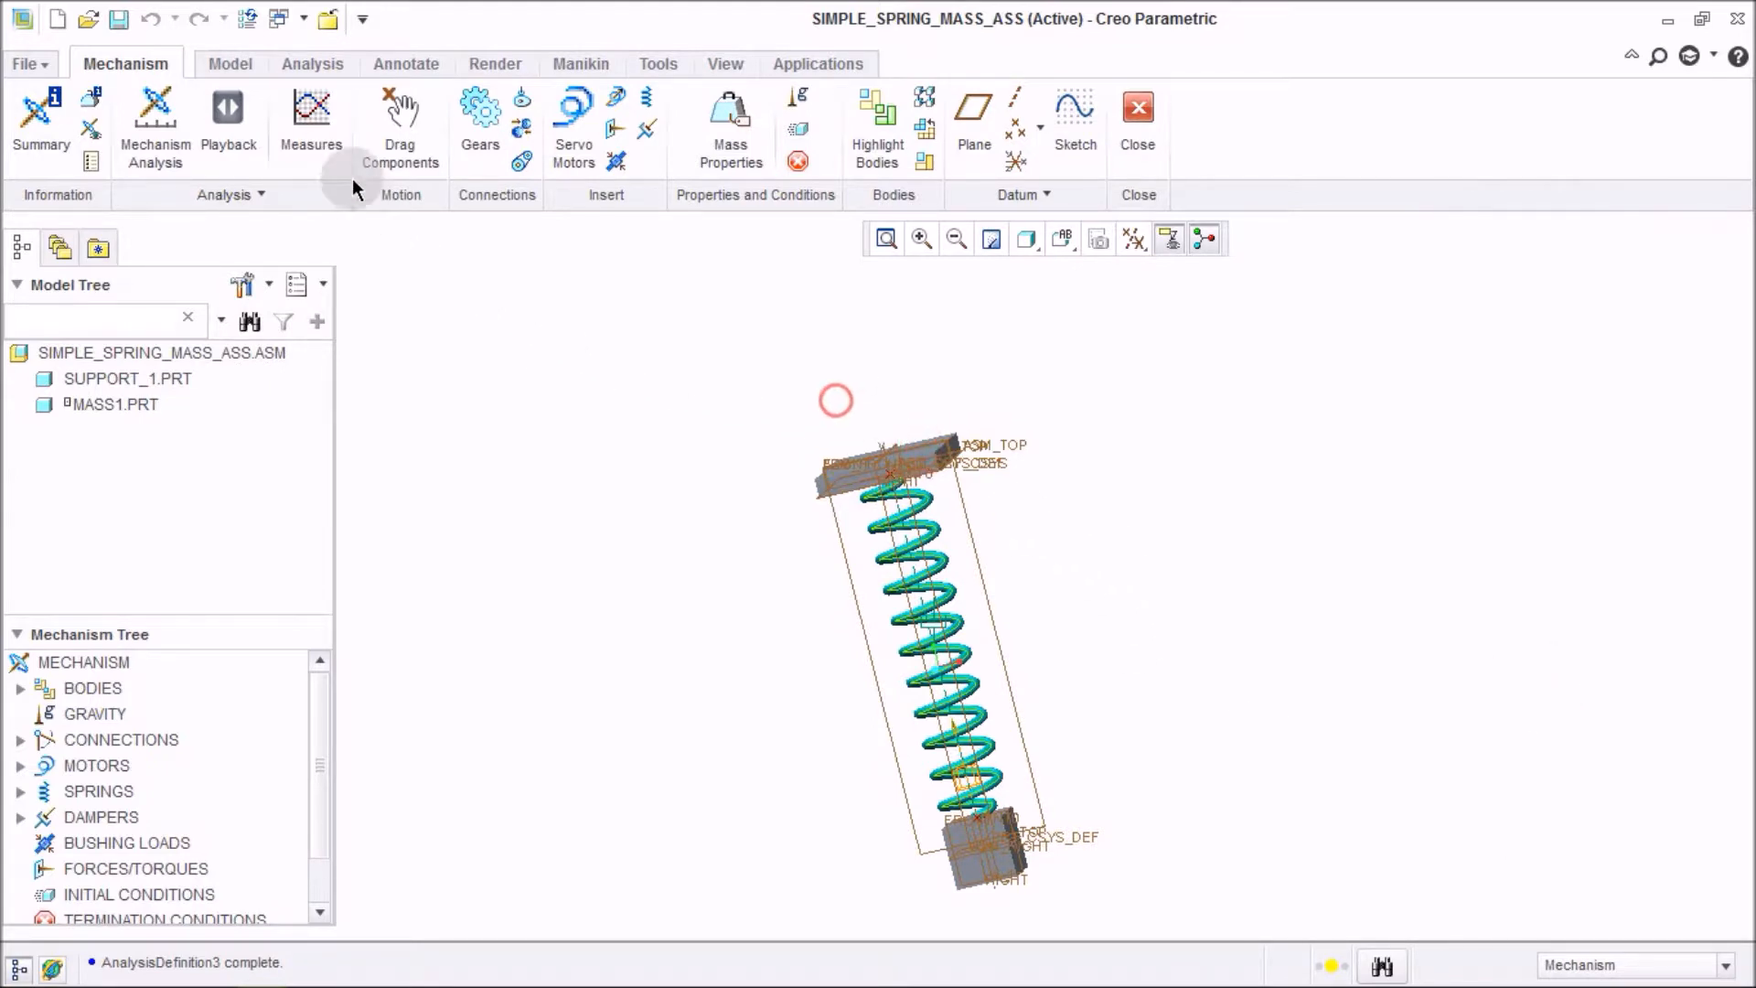
click(327, 135)
click(1600, 662)
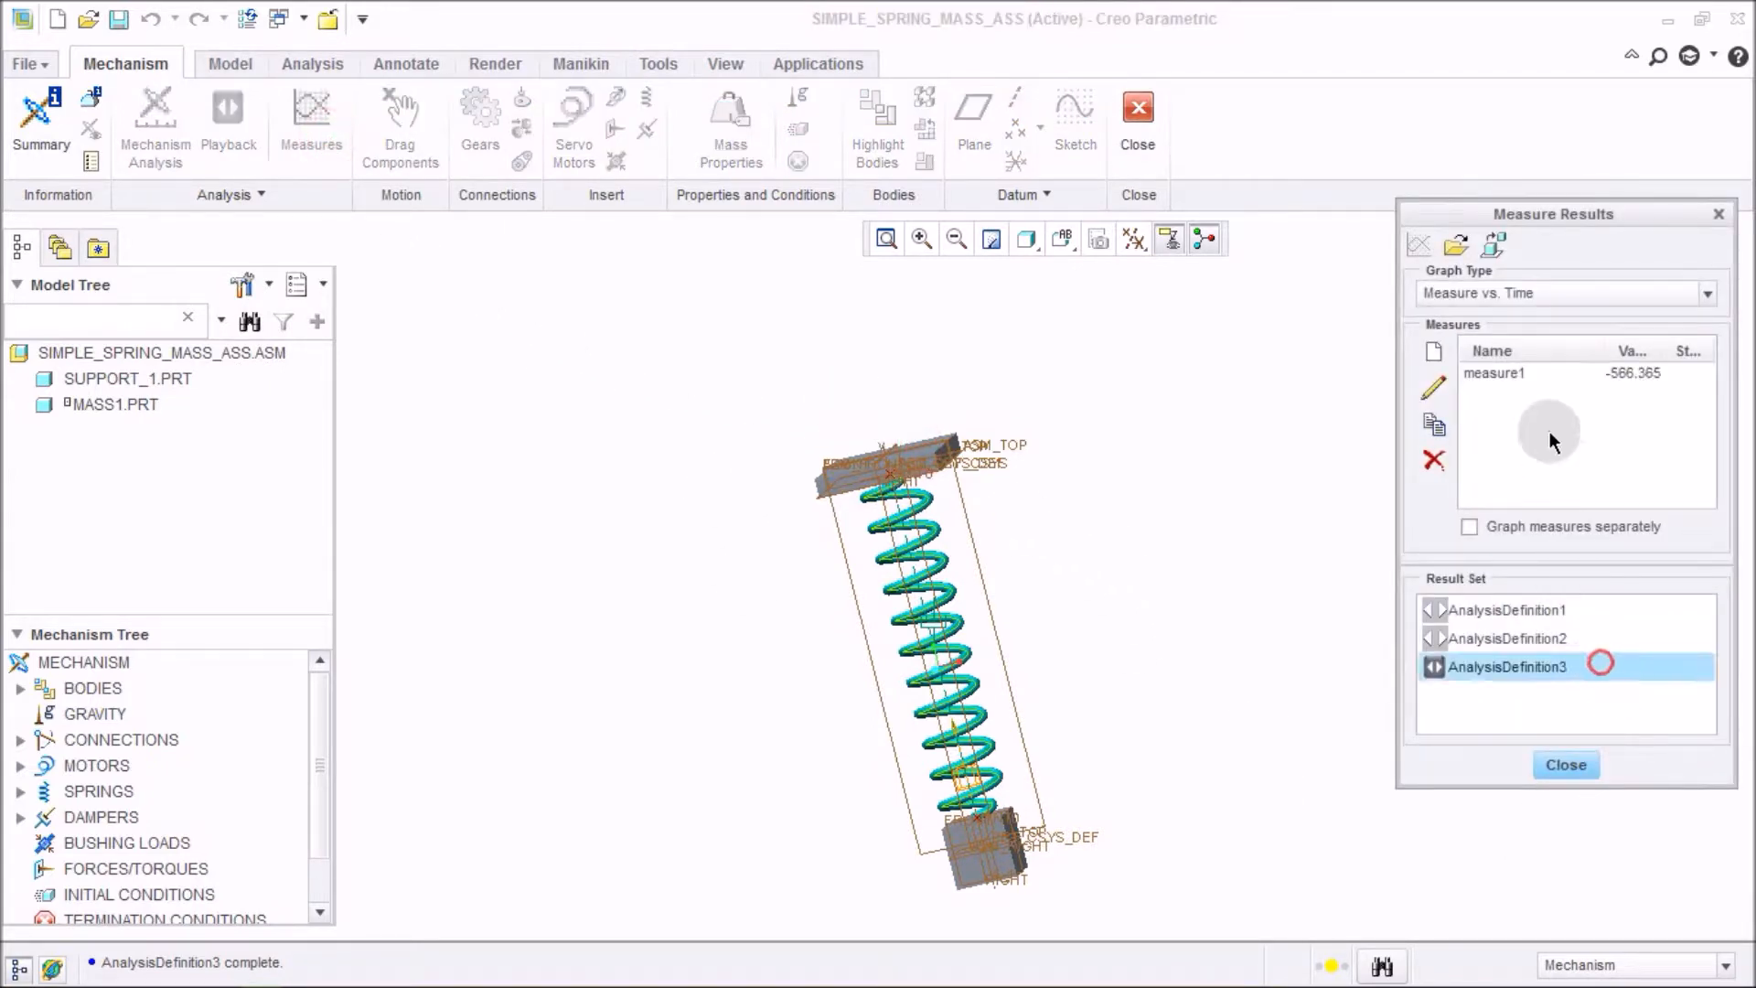
click(1545, 377)
click(1427, 250)
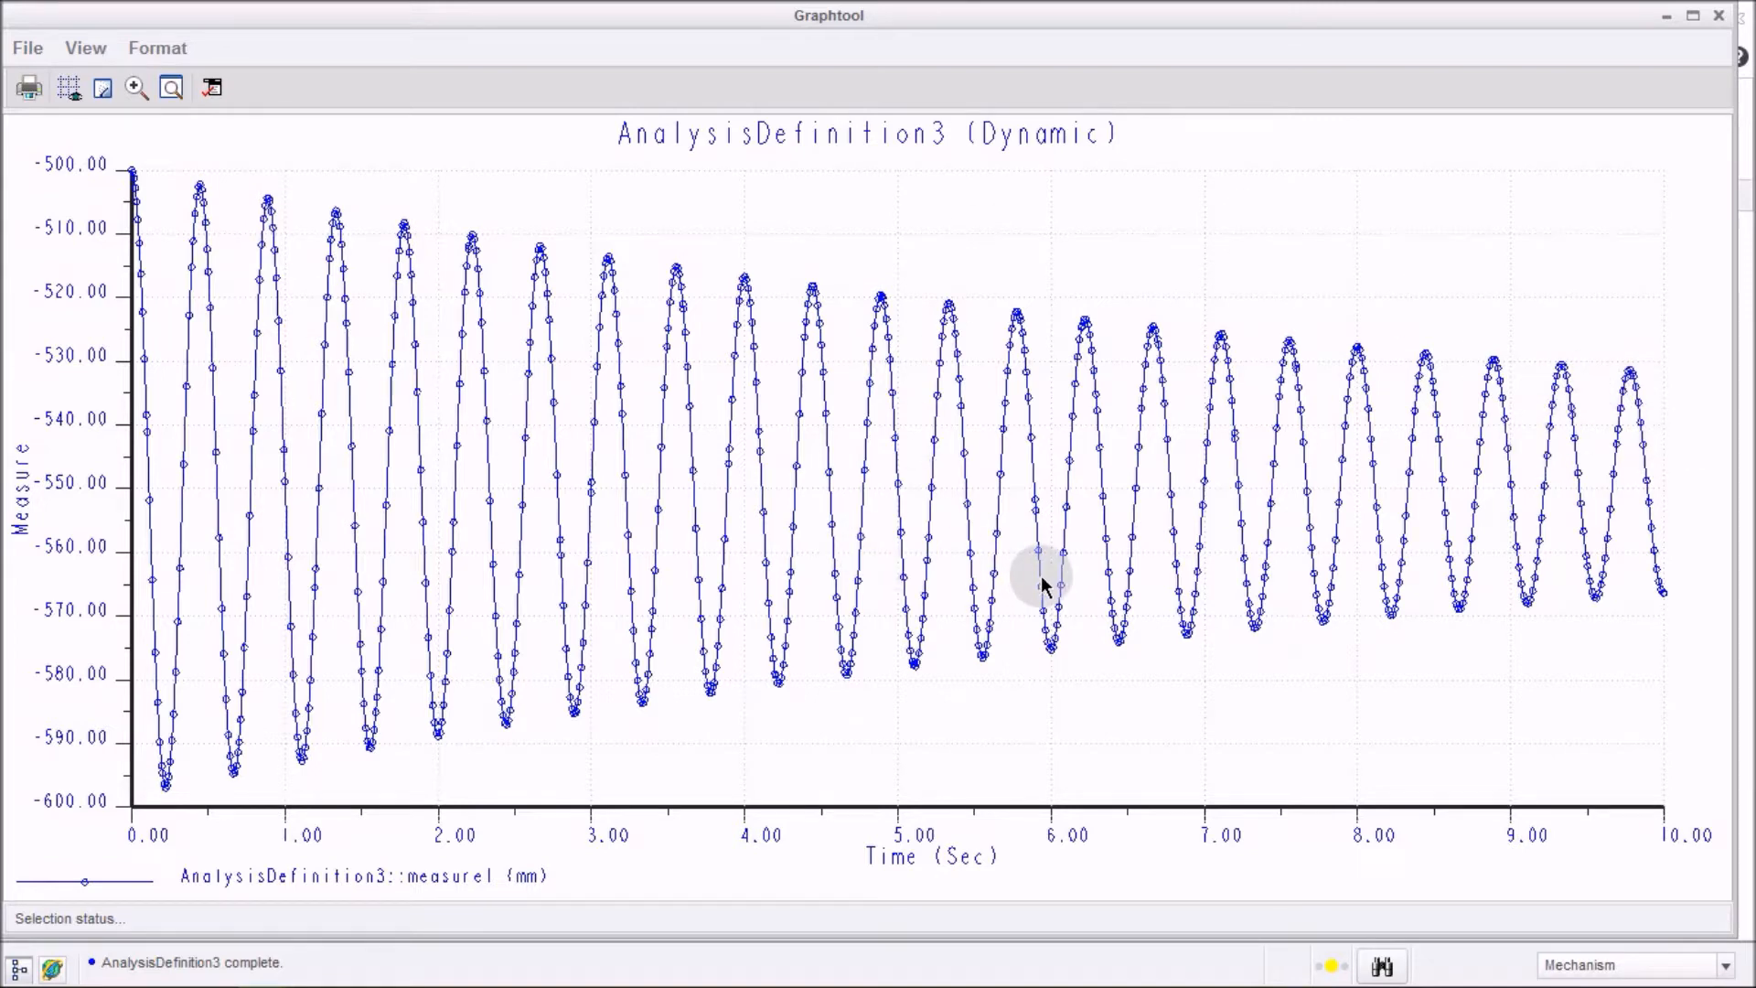
right_click(1153, 263)
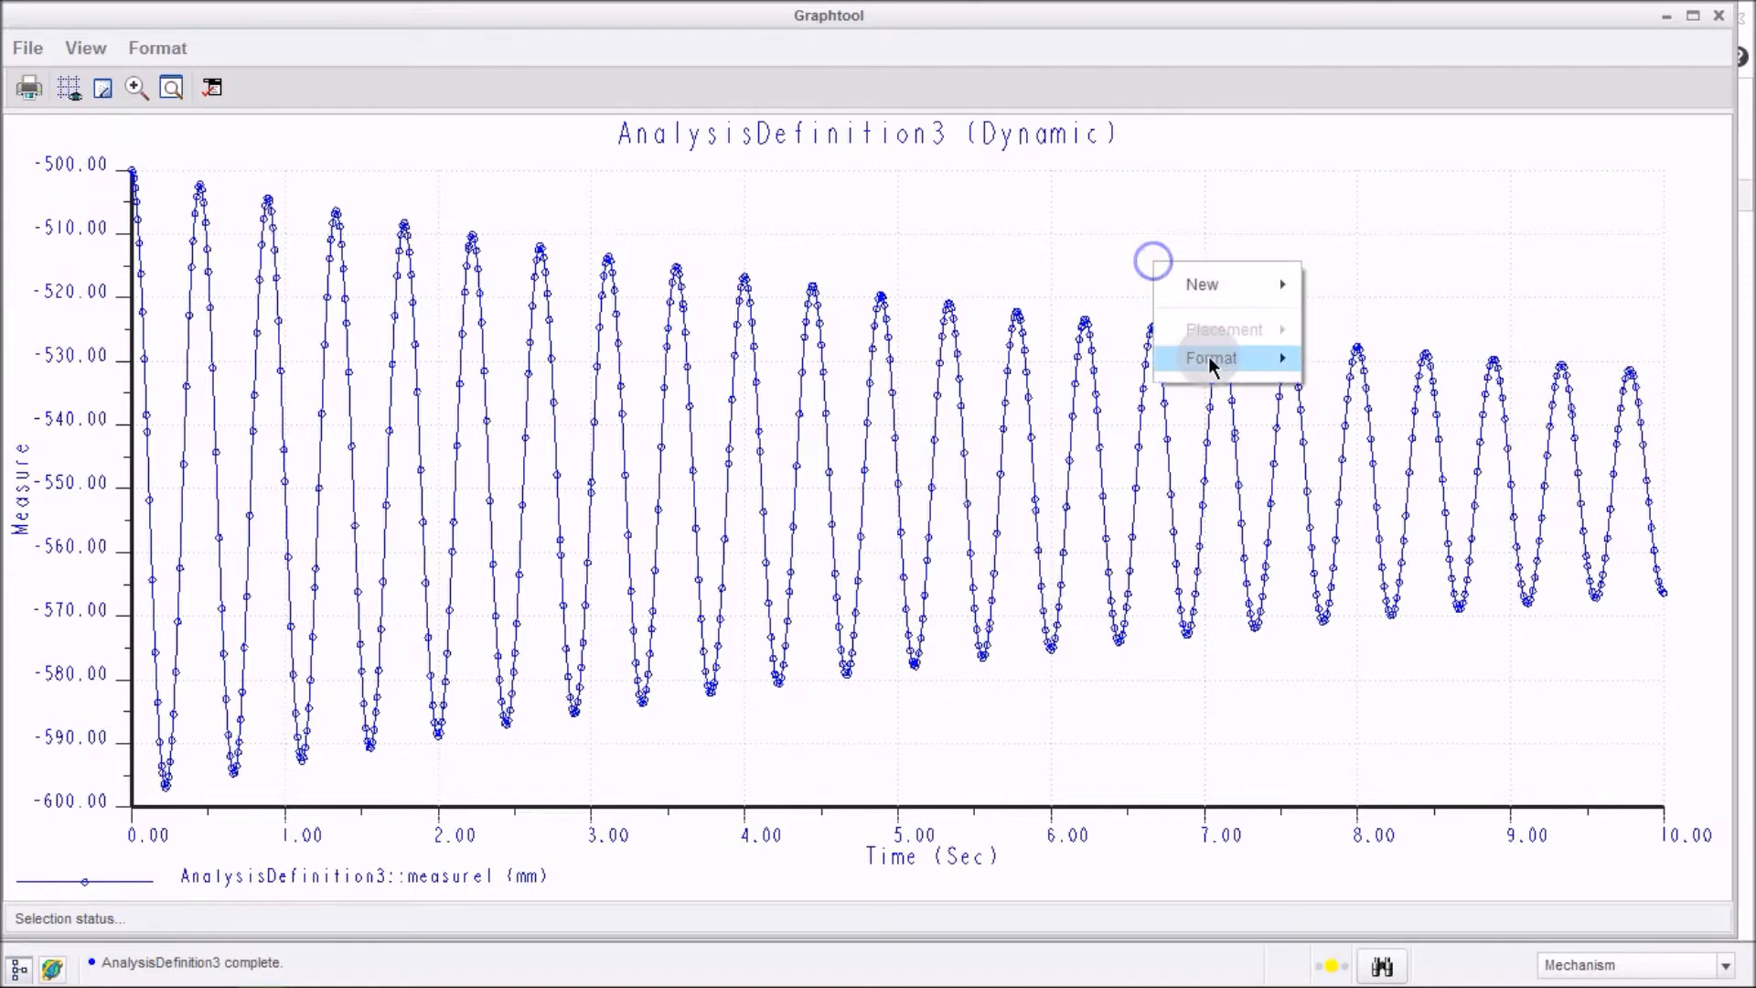
mouse_move(1207, 361)
click(1603, 482)
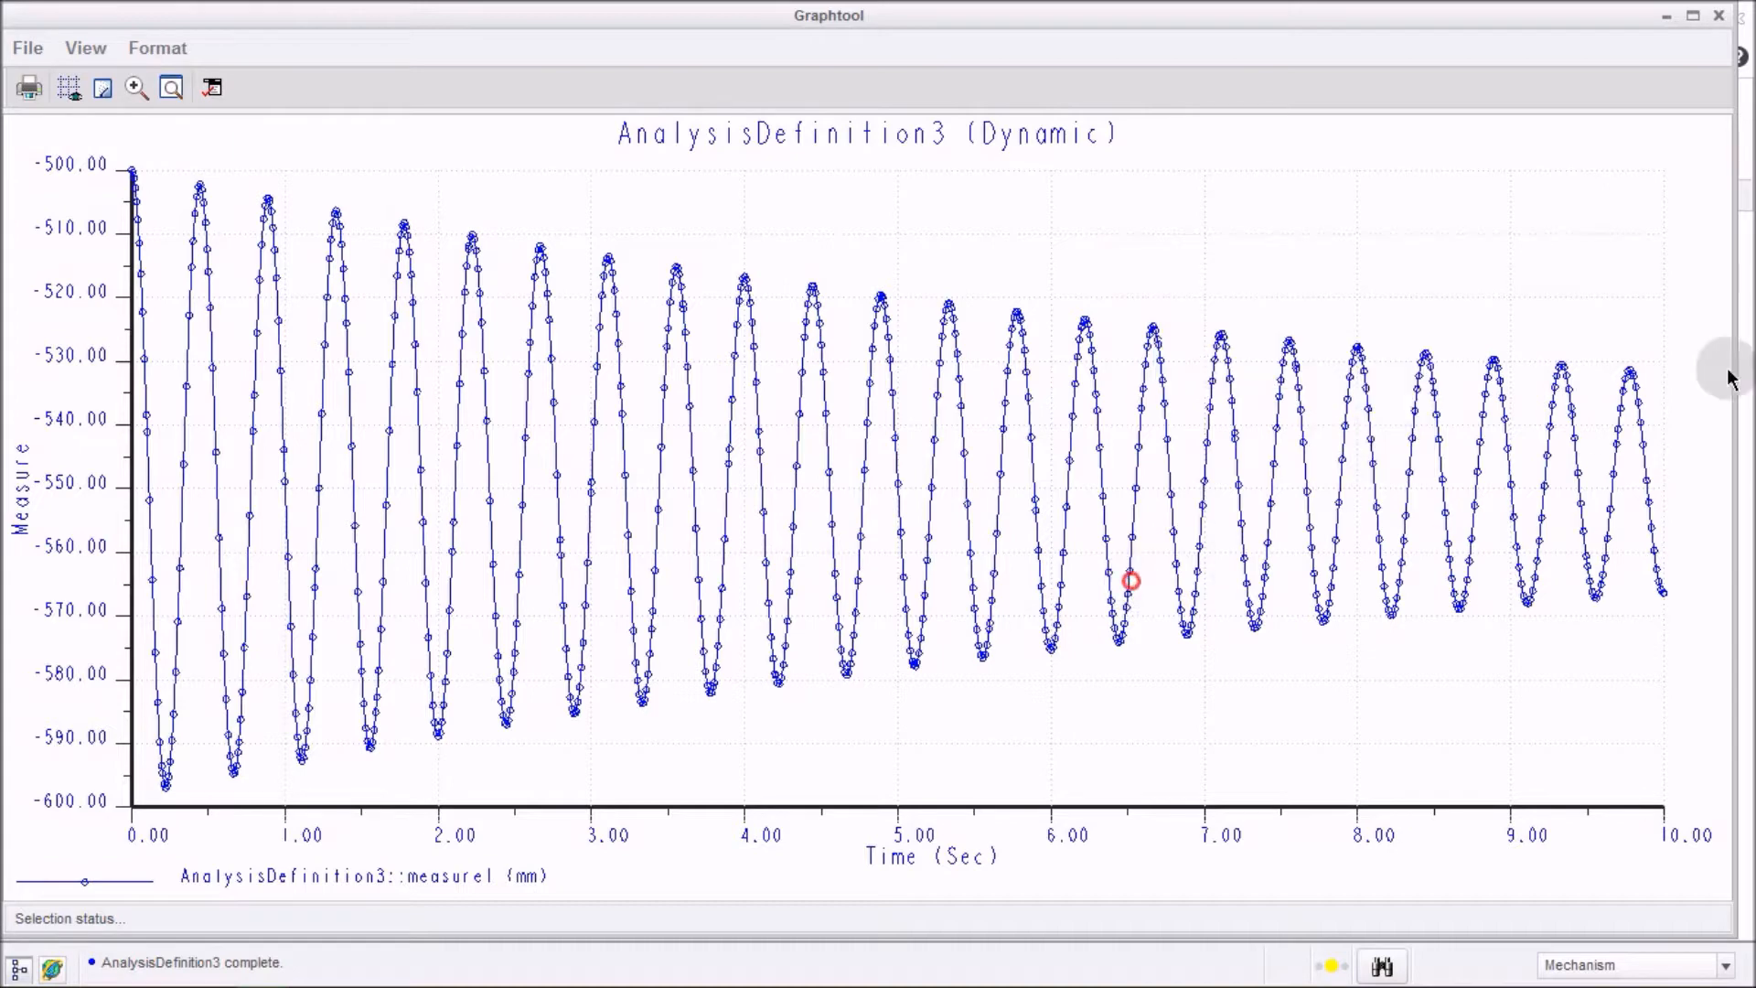
Close the graph window and the Measure Results dialog.
click(1720, 16)
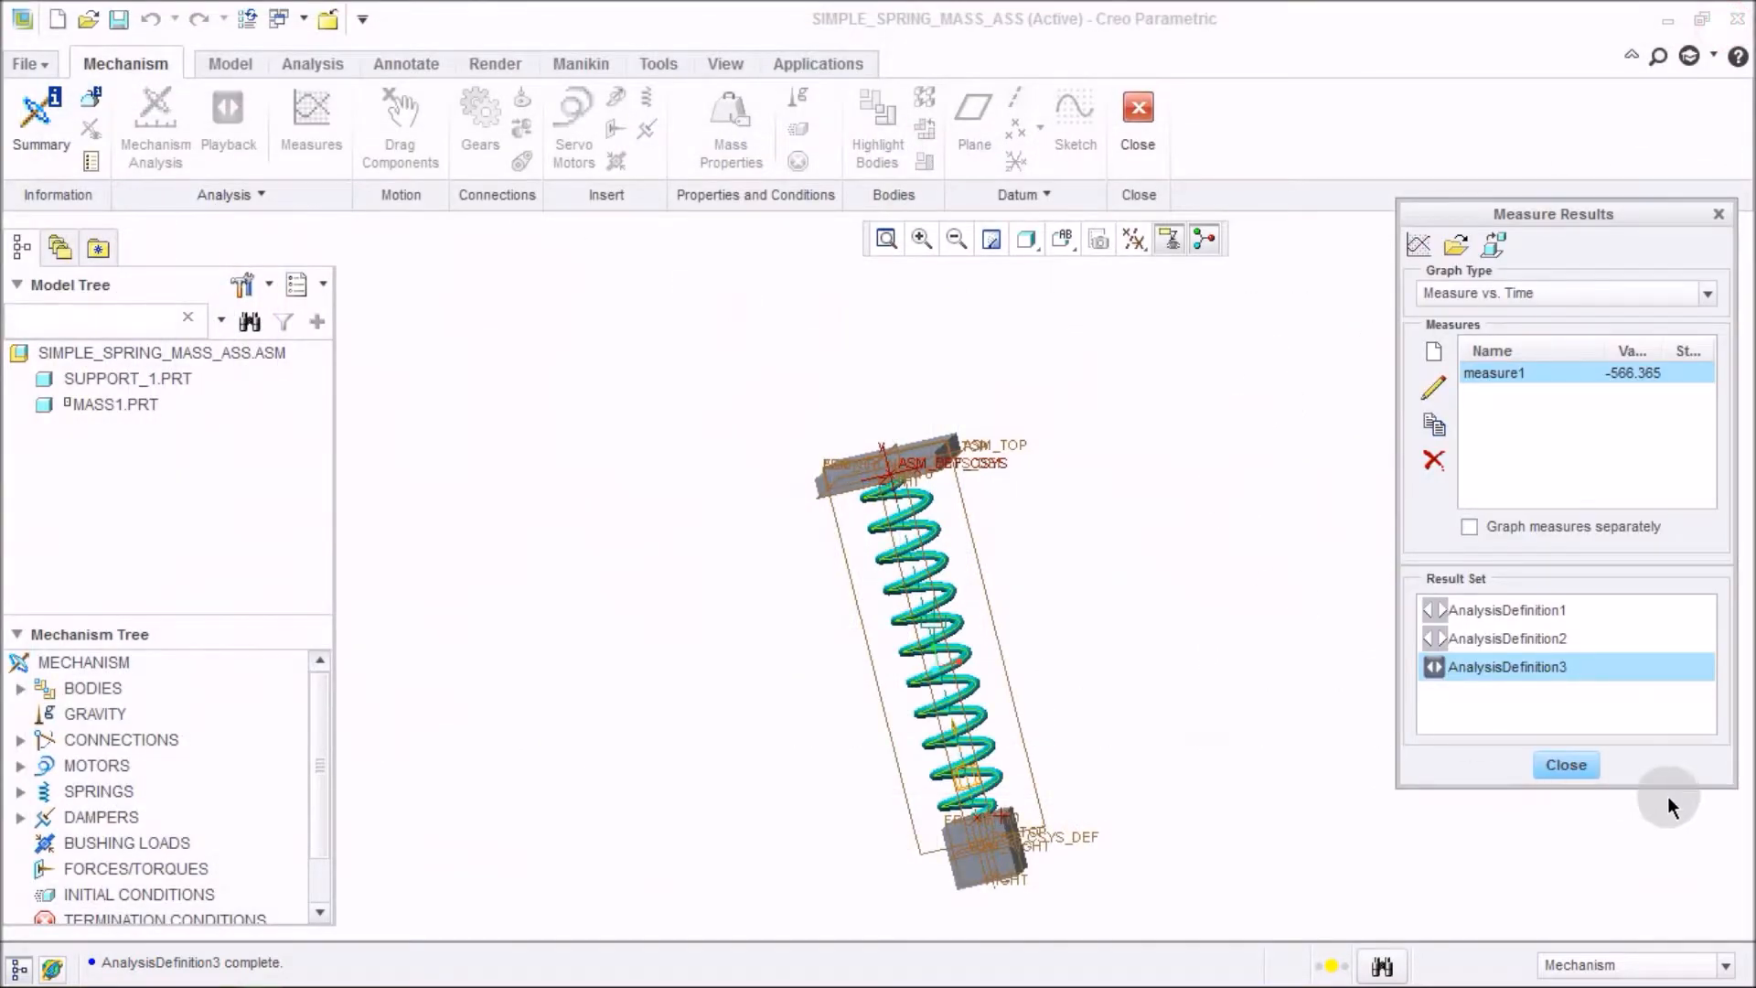
click(1565, 765)
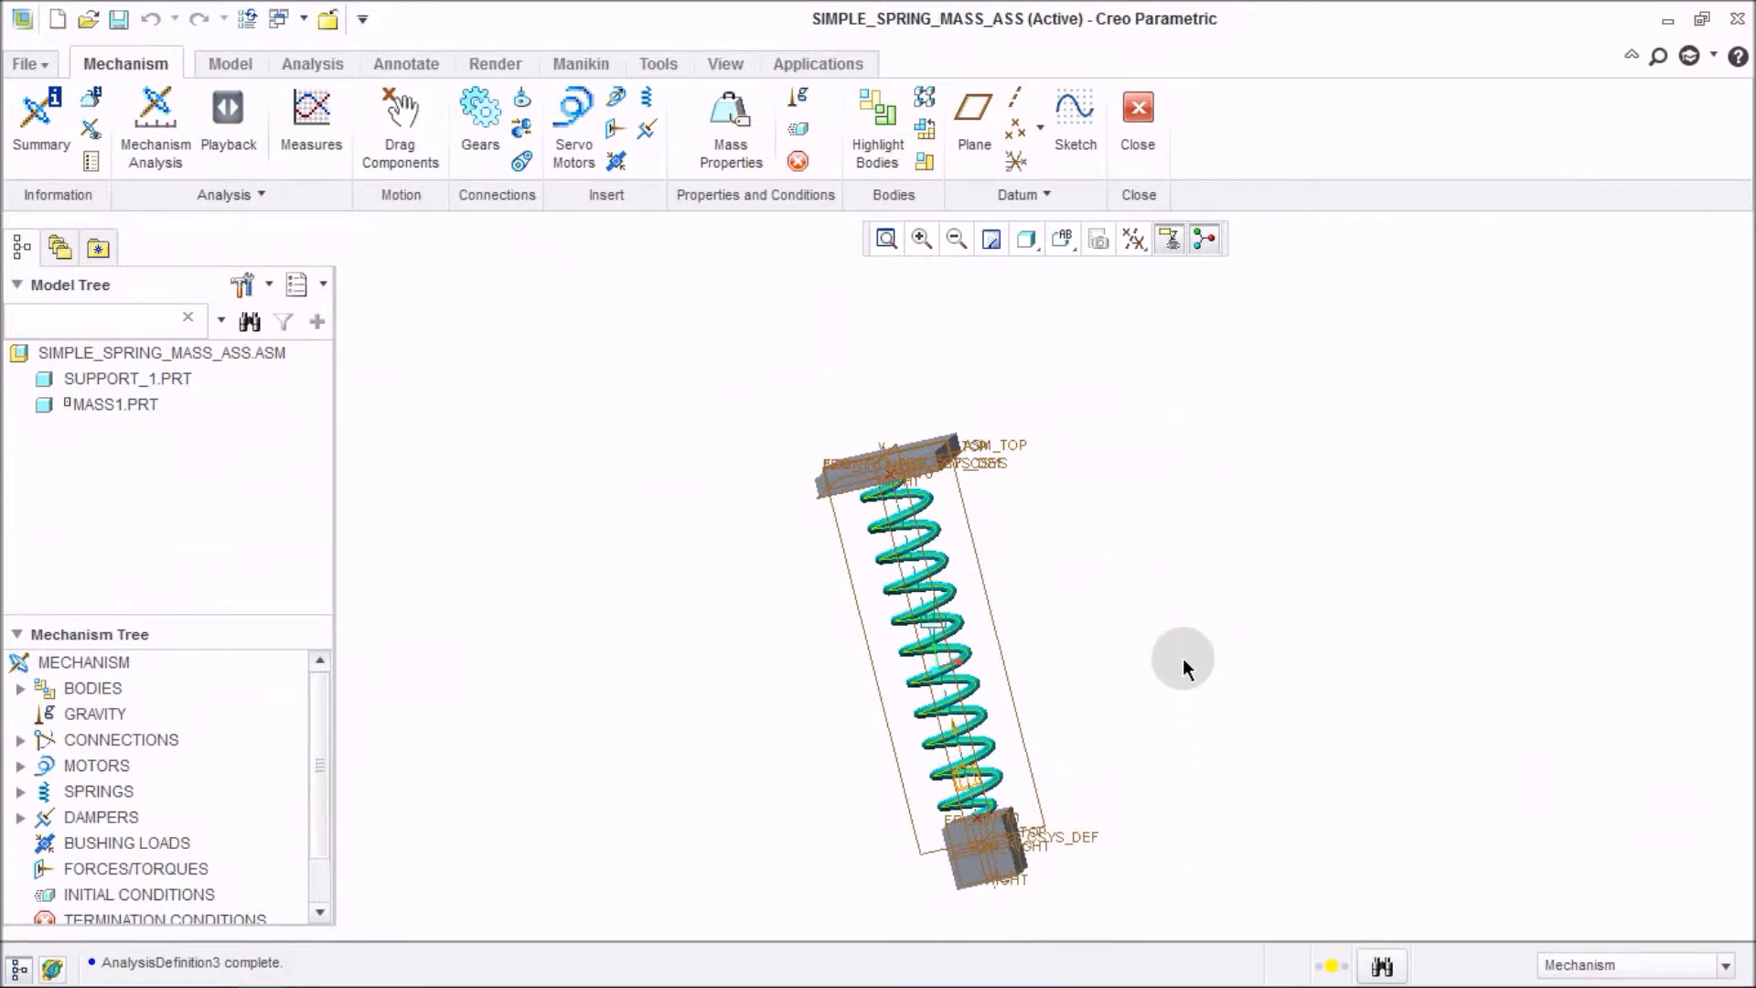
Switch to Mathcad and define the critical damping Cc := 2·√(k·m), then evaluate Cc.
key(alt+Tab)
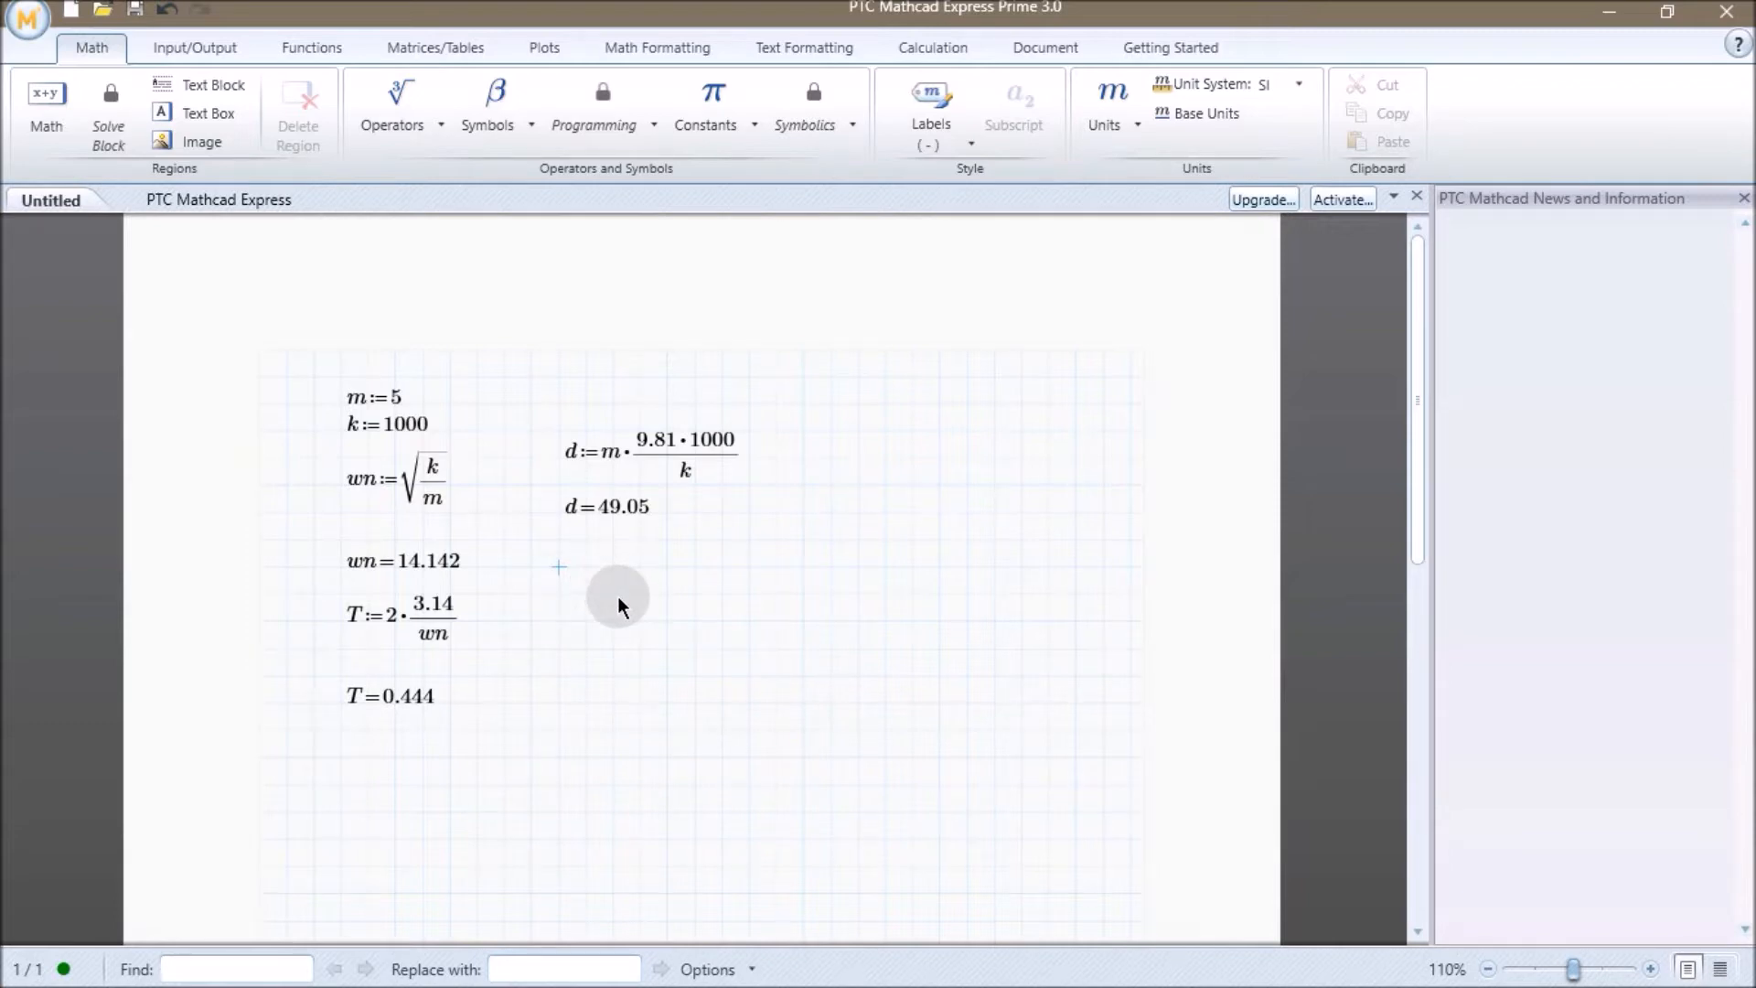
text(c:=2·)
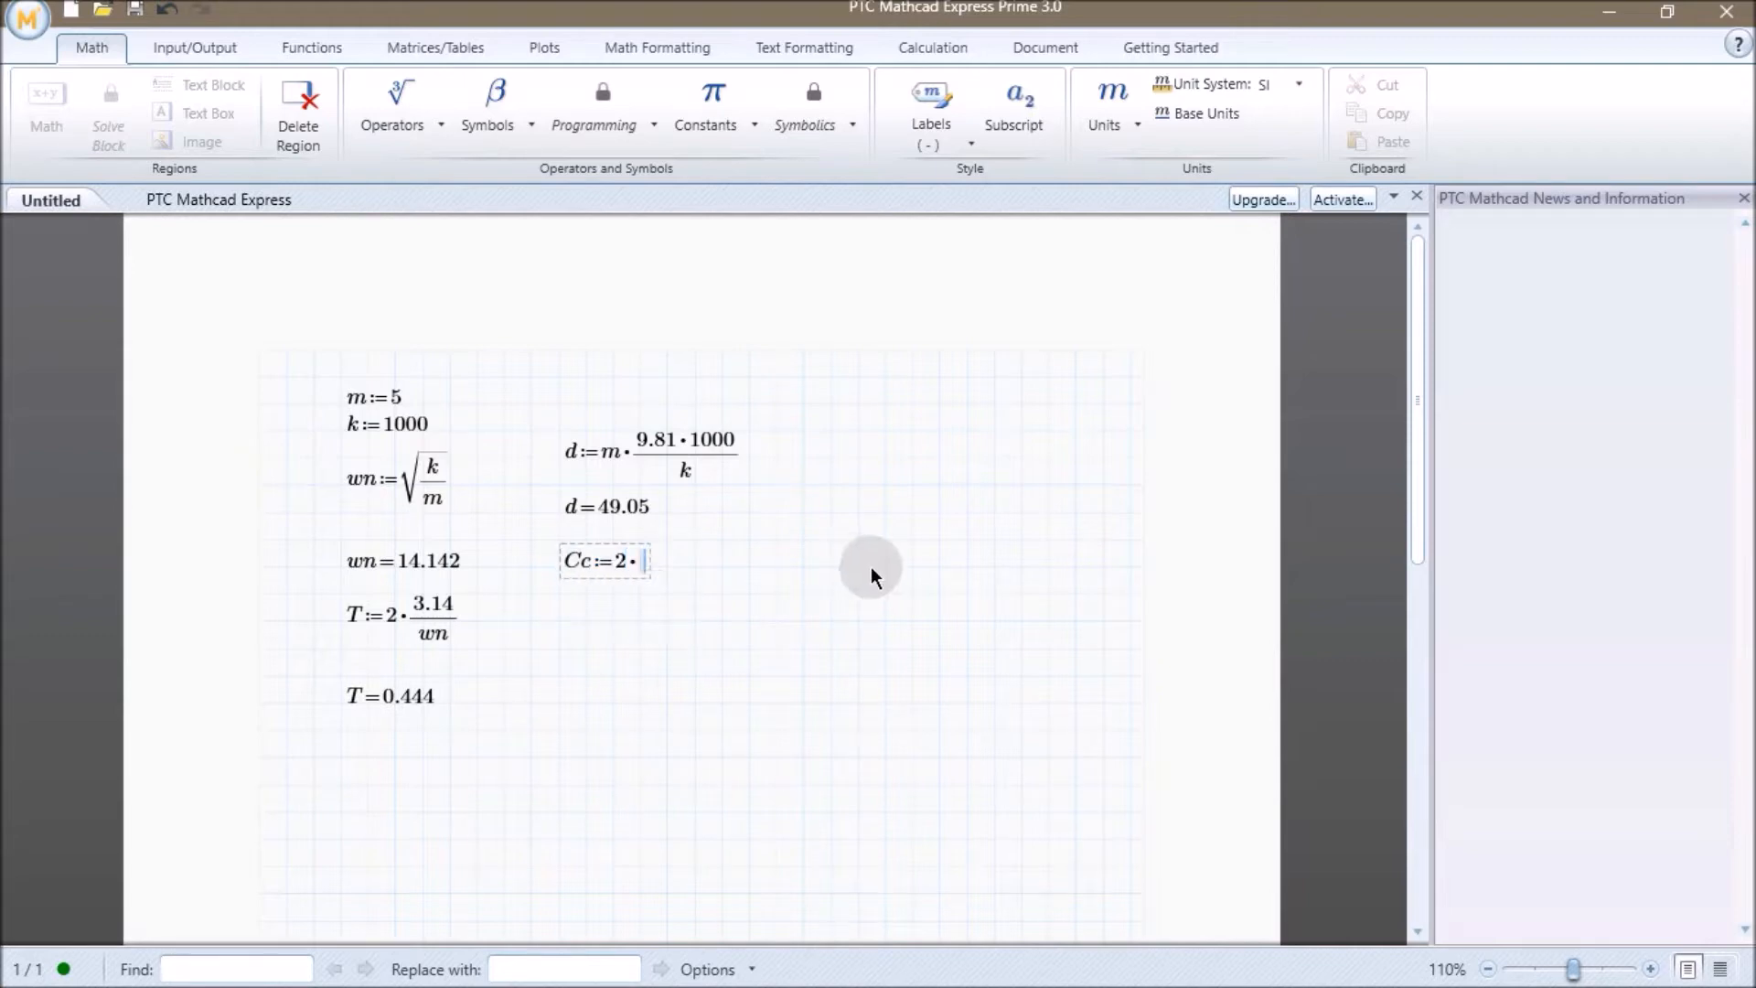
click(439, 125)
click(428, 268)
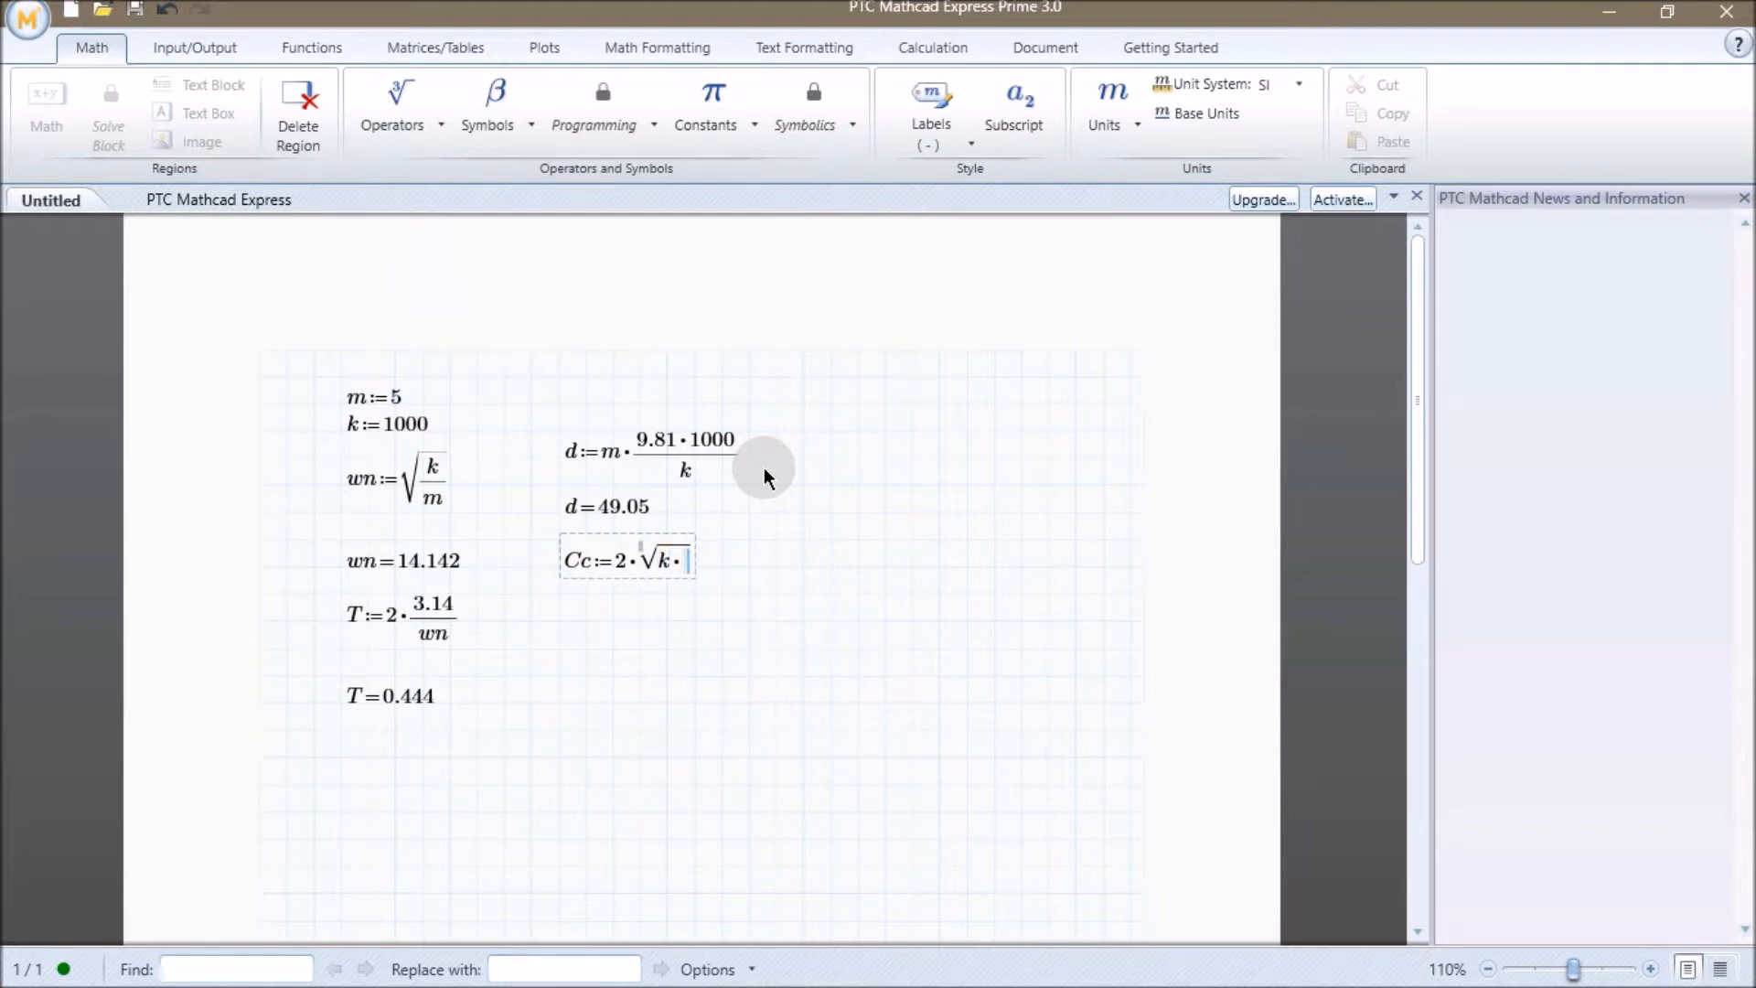
key(Return)
key(Return)
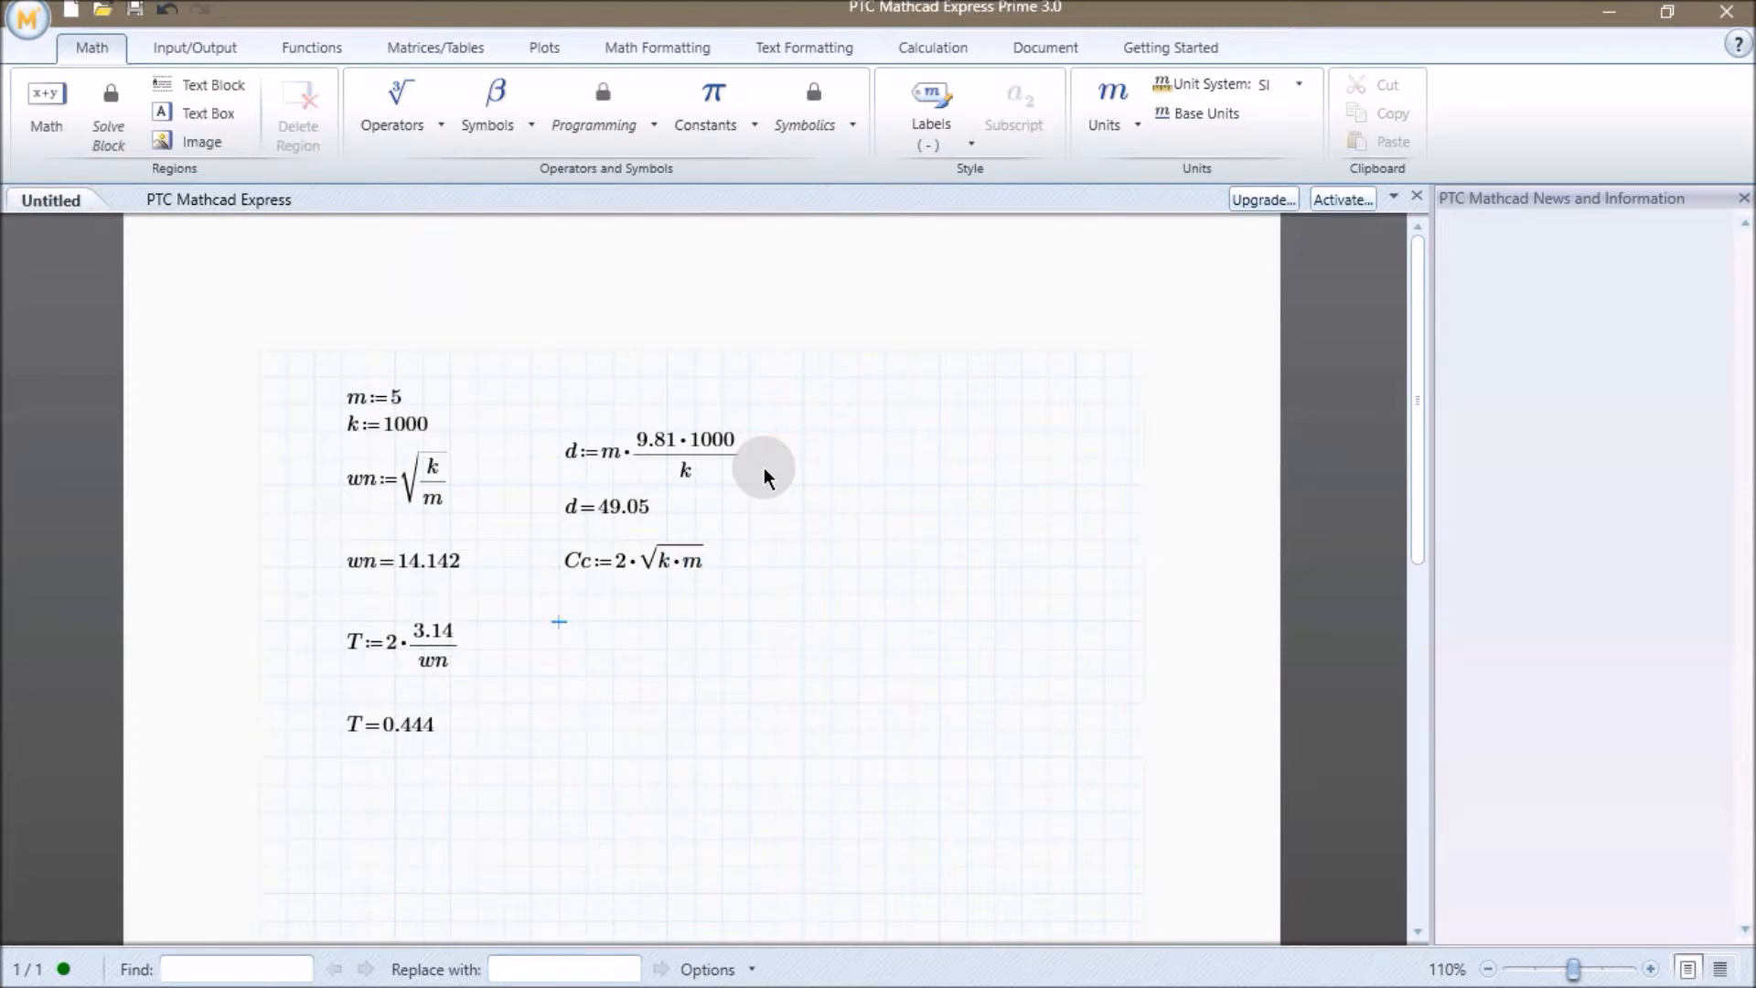
text(Cc)
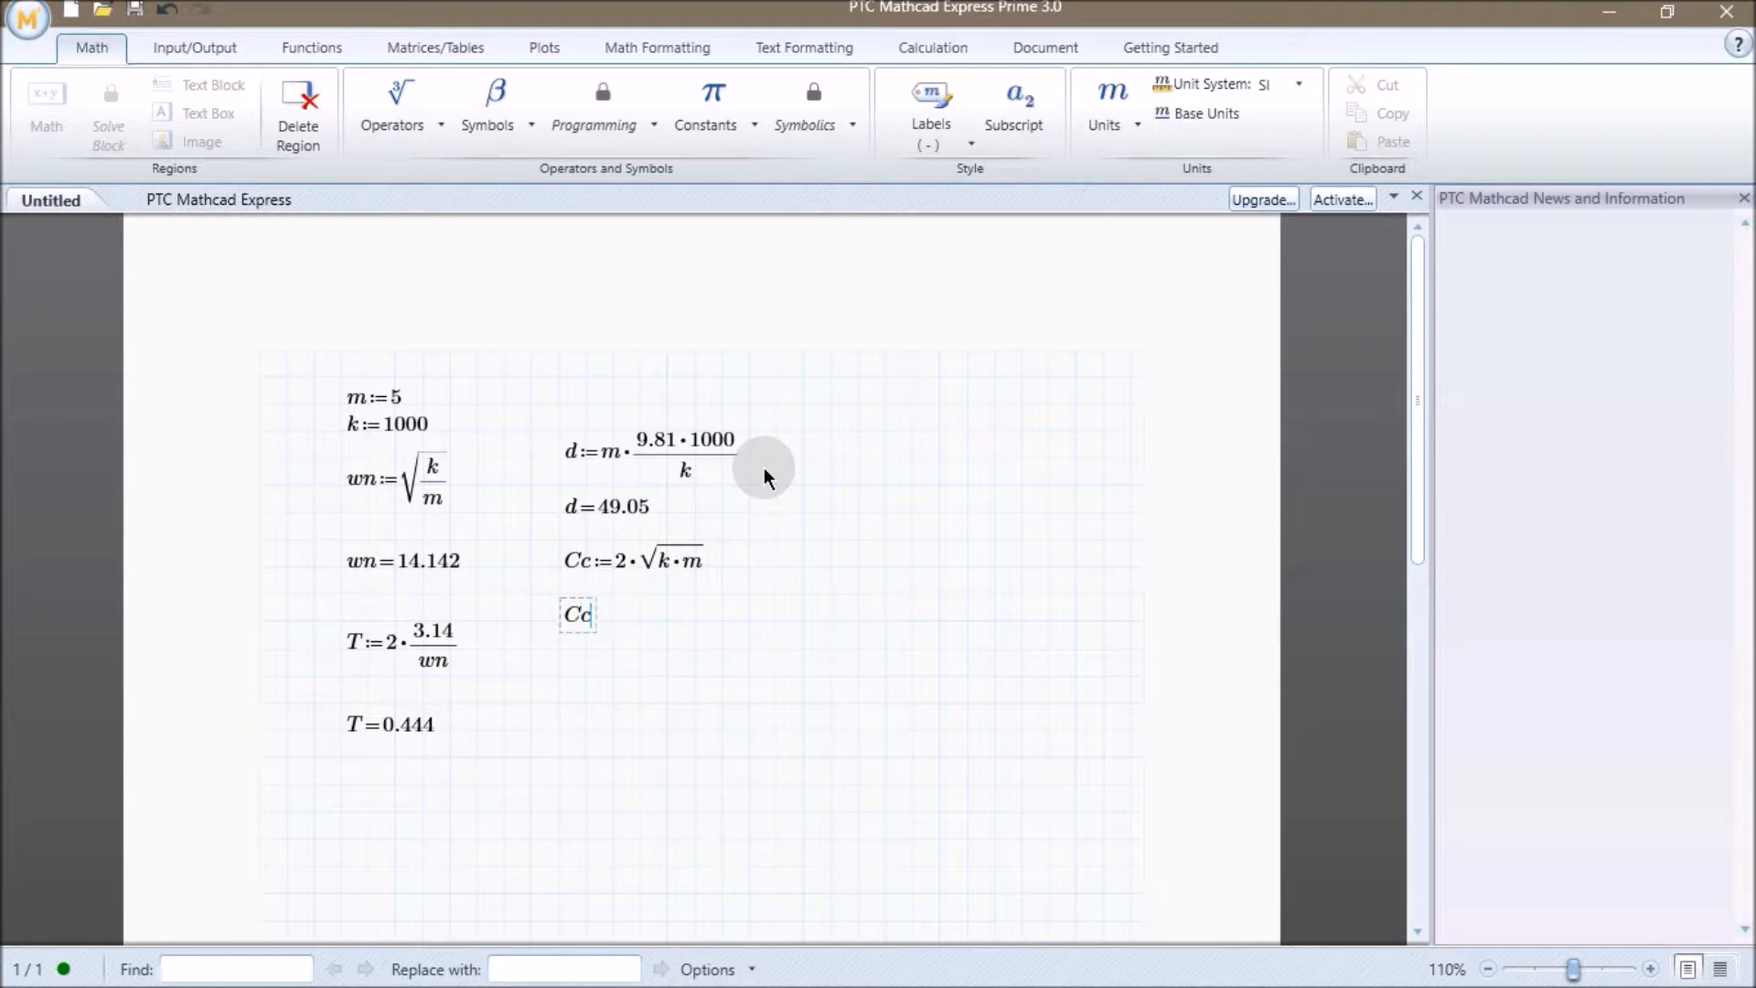
click(833, 459)
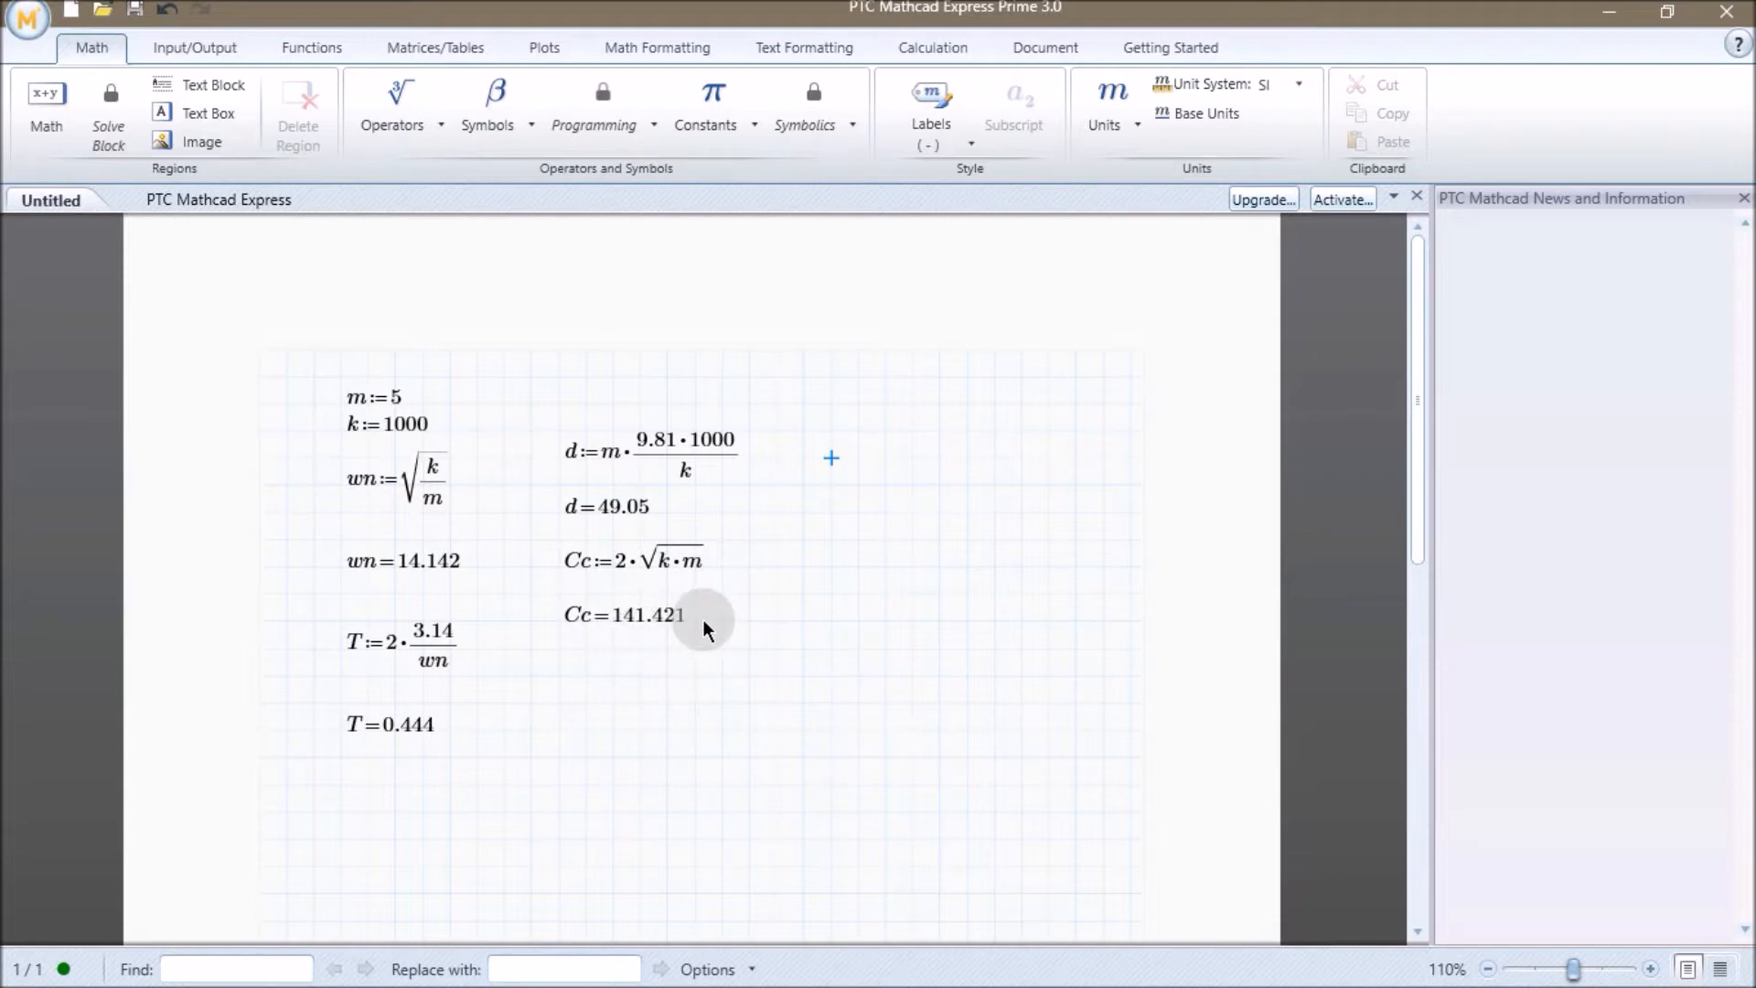
key(alt+Tab)
key(Tab)
key(Tab)
key(Tab)
key(Tab)
key(alt+Tab)
key(Tab)
key(Tab)
key(Tab)
key(Tab)
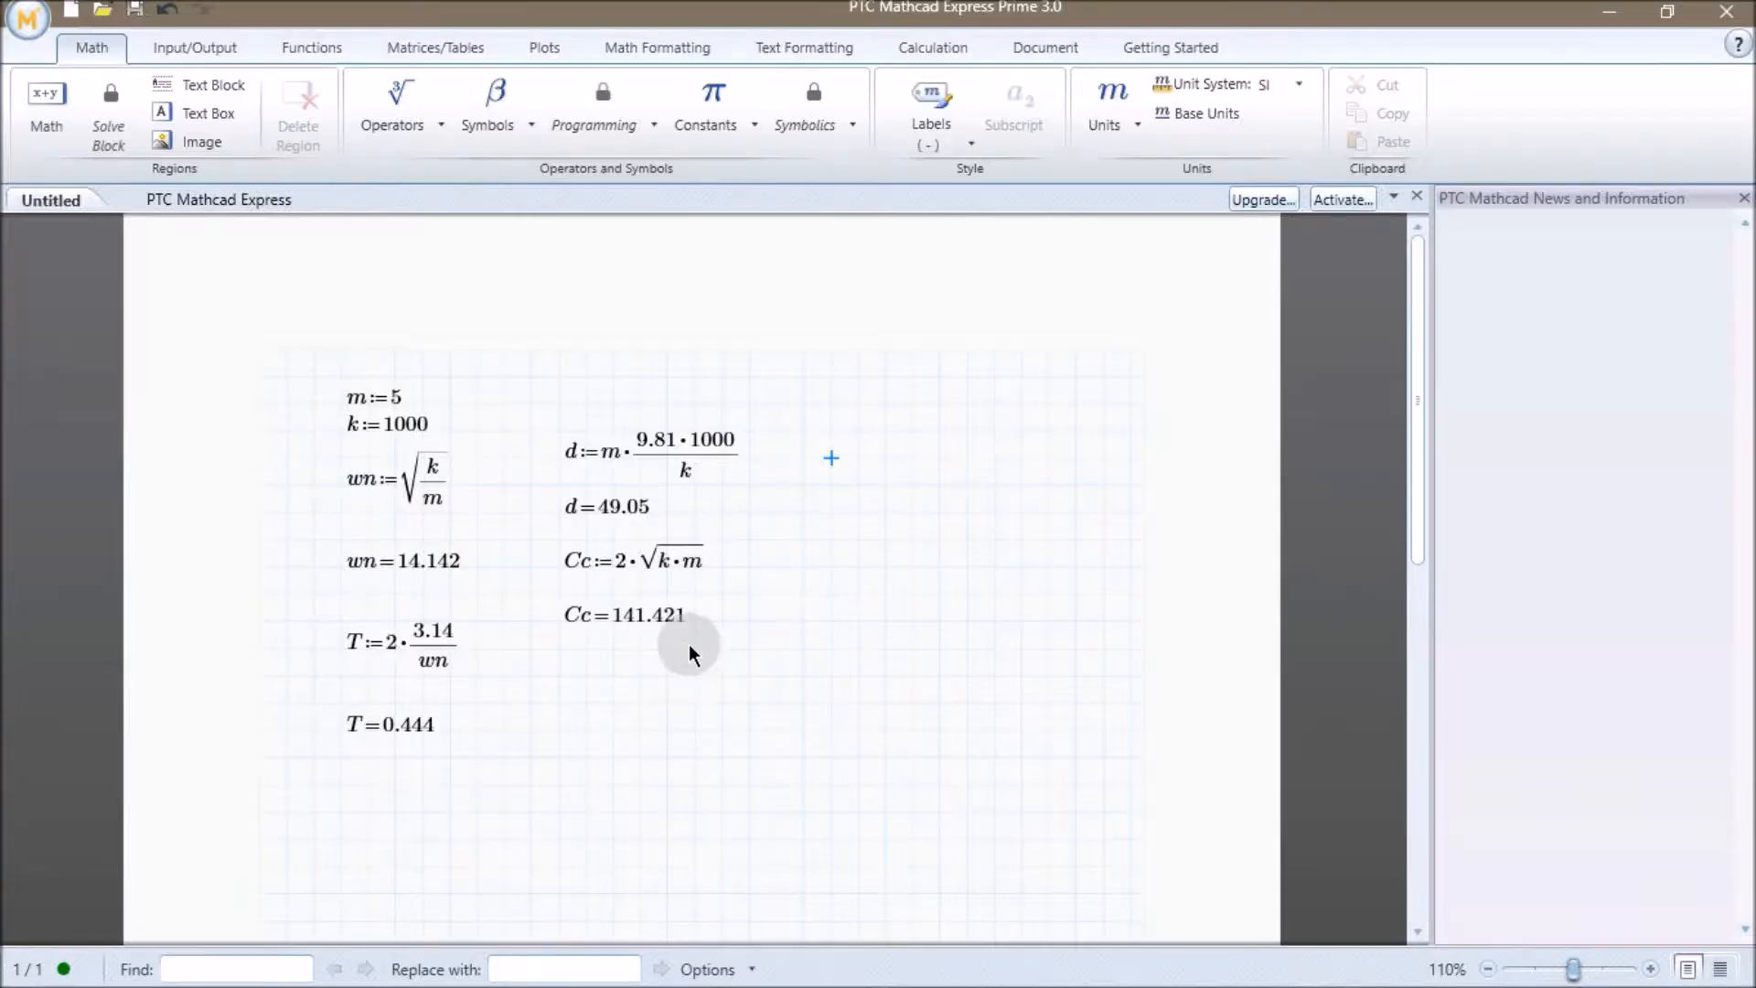
Return to Creo and set Damper 1's damping coefficient to 141.421 N sec/m.
click(613, 614)
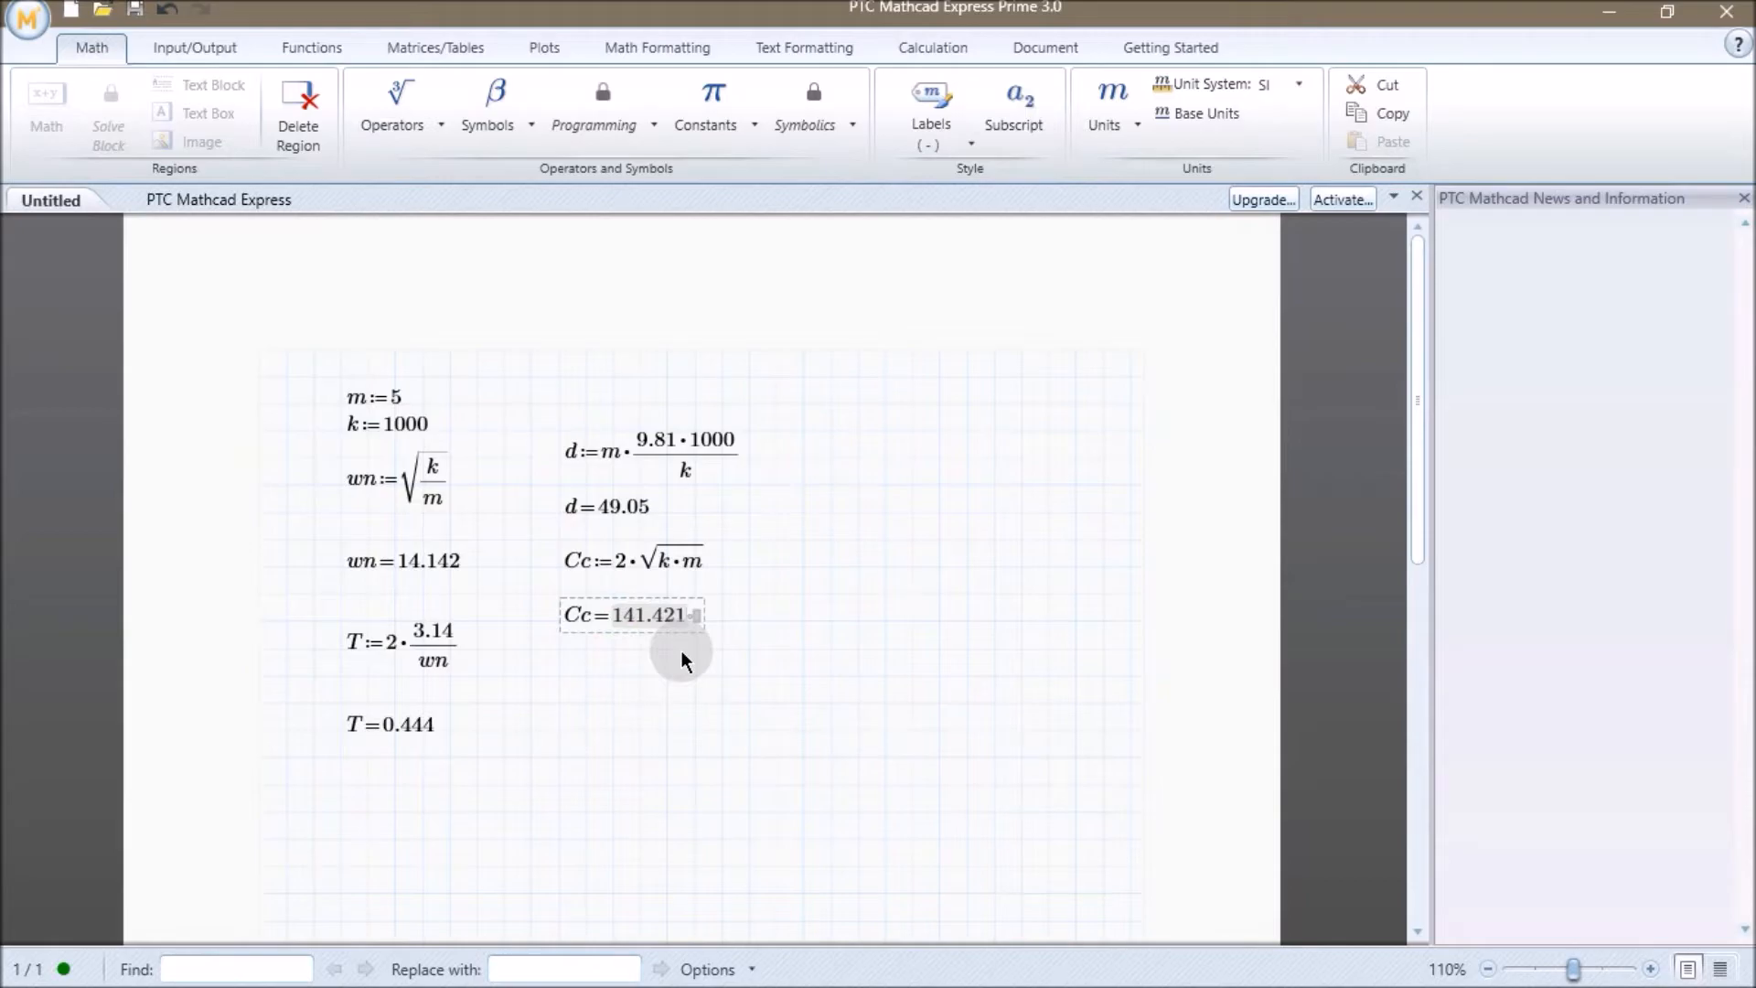
key(alt+Tab)
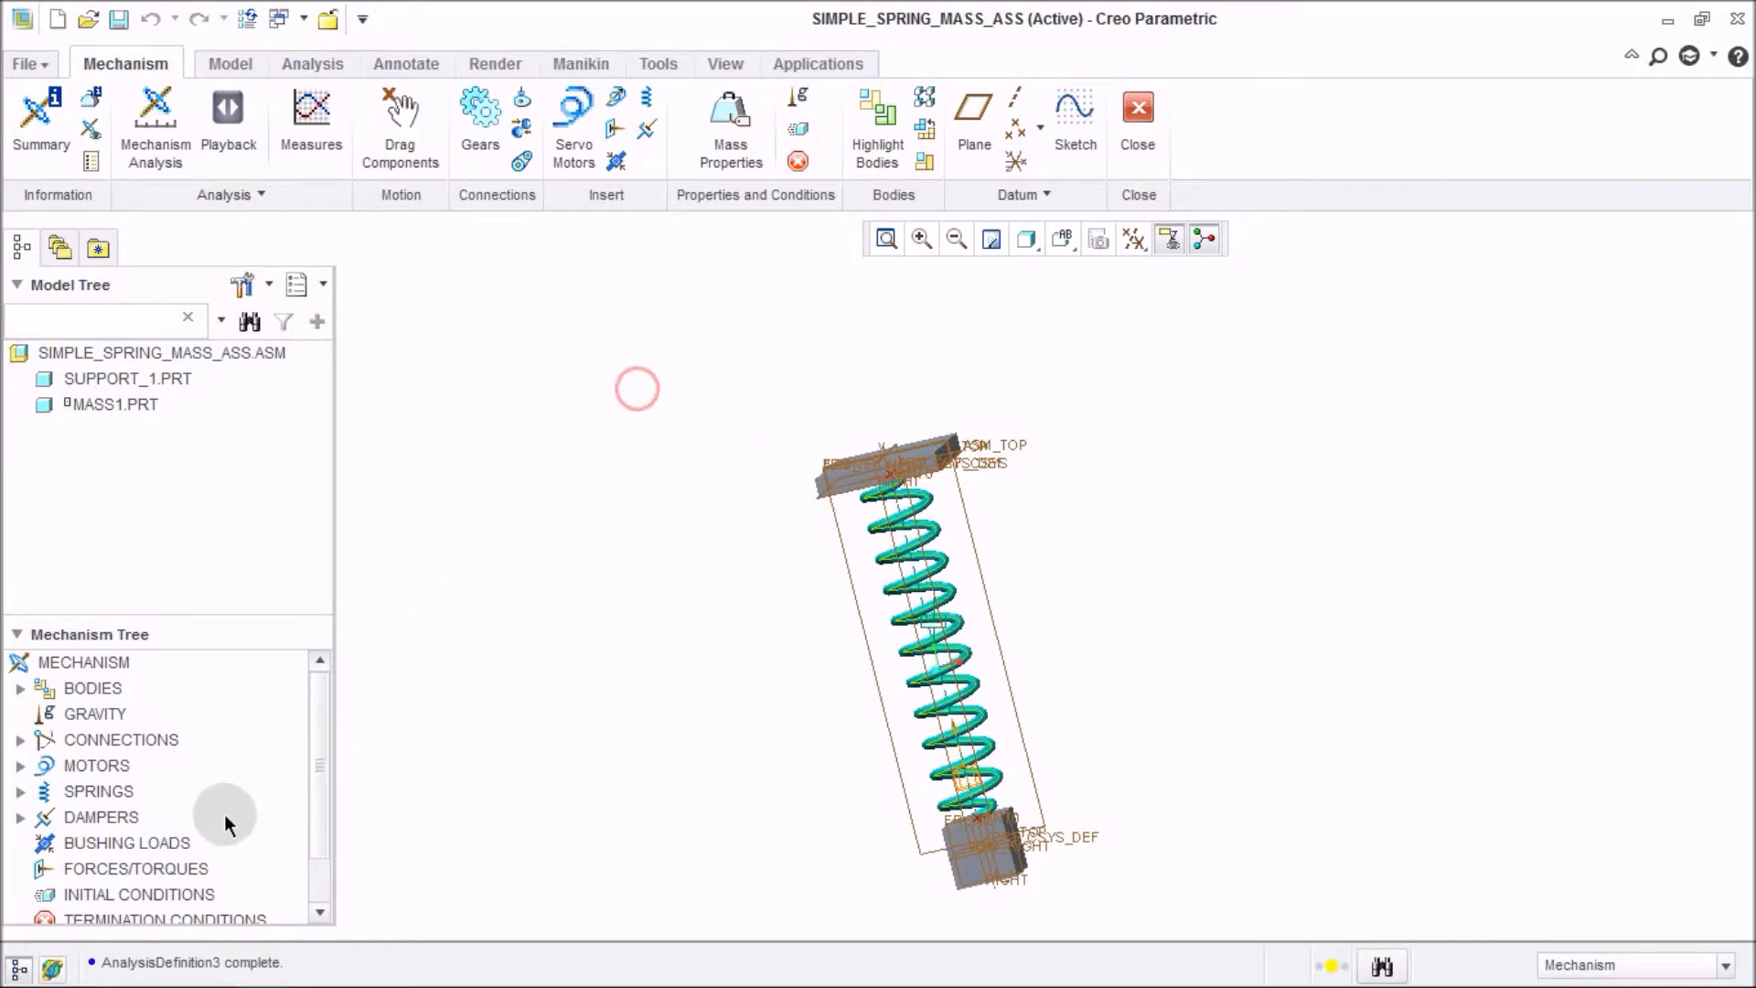
click(19, 817)
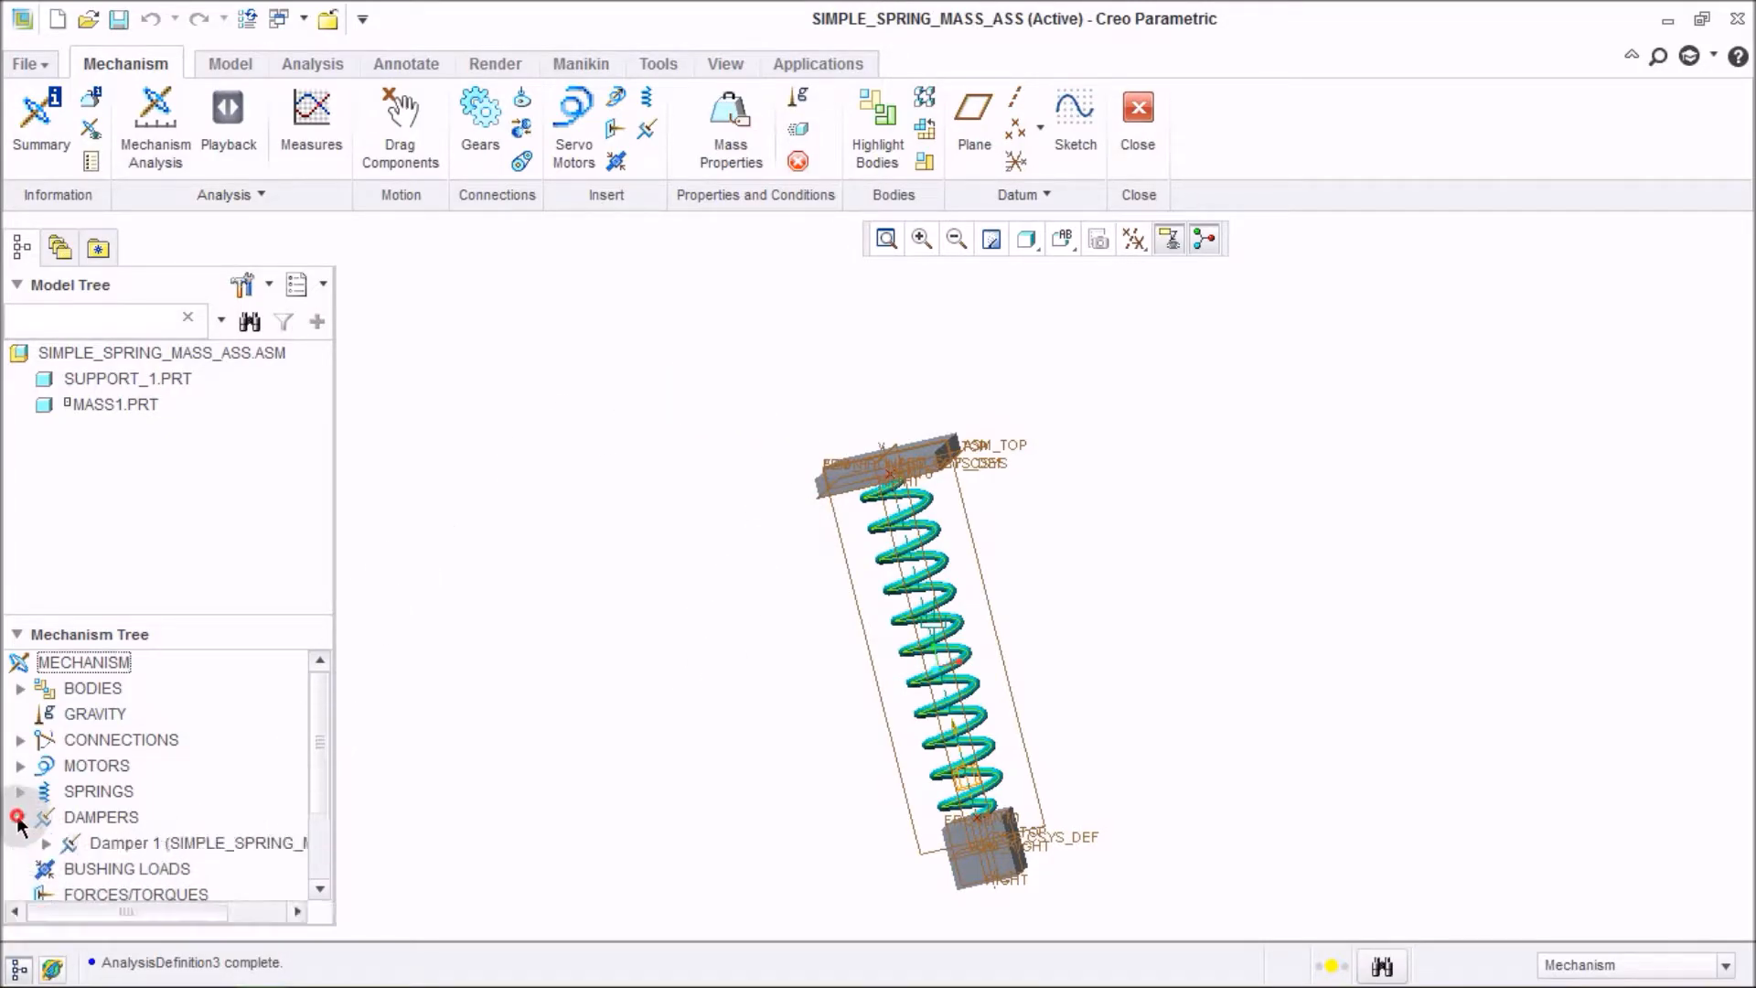
right_click(228, 837)
click(301, 683)
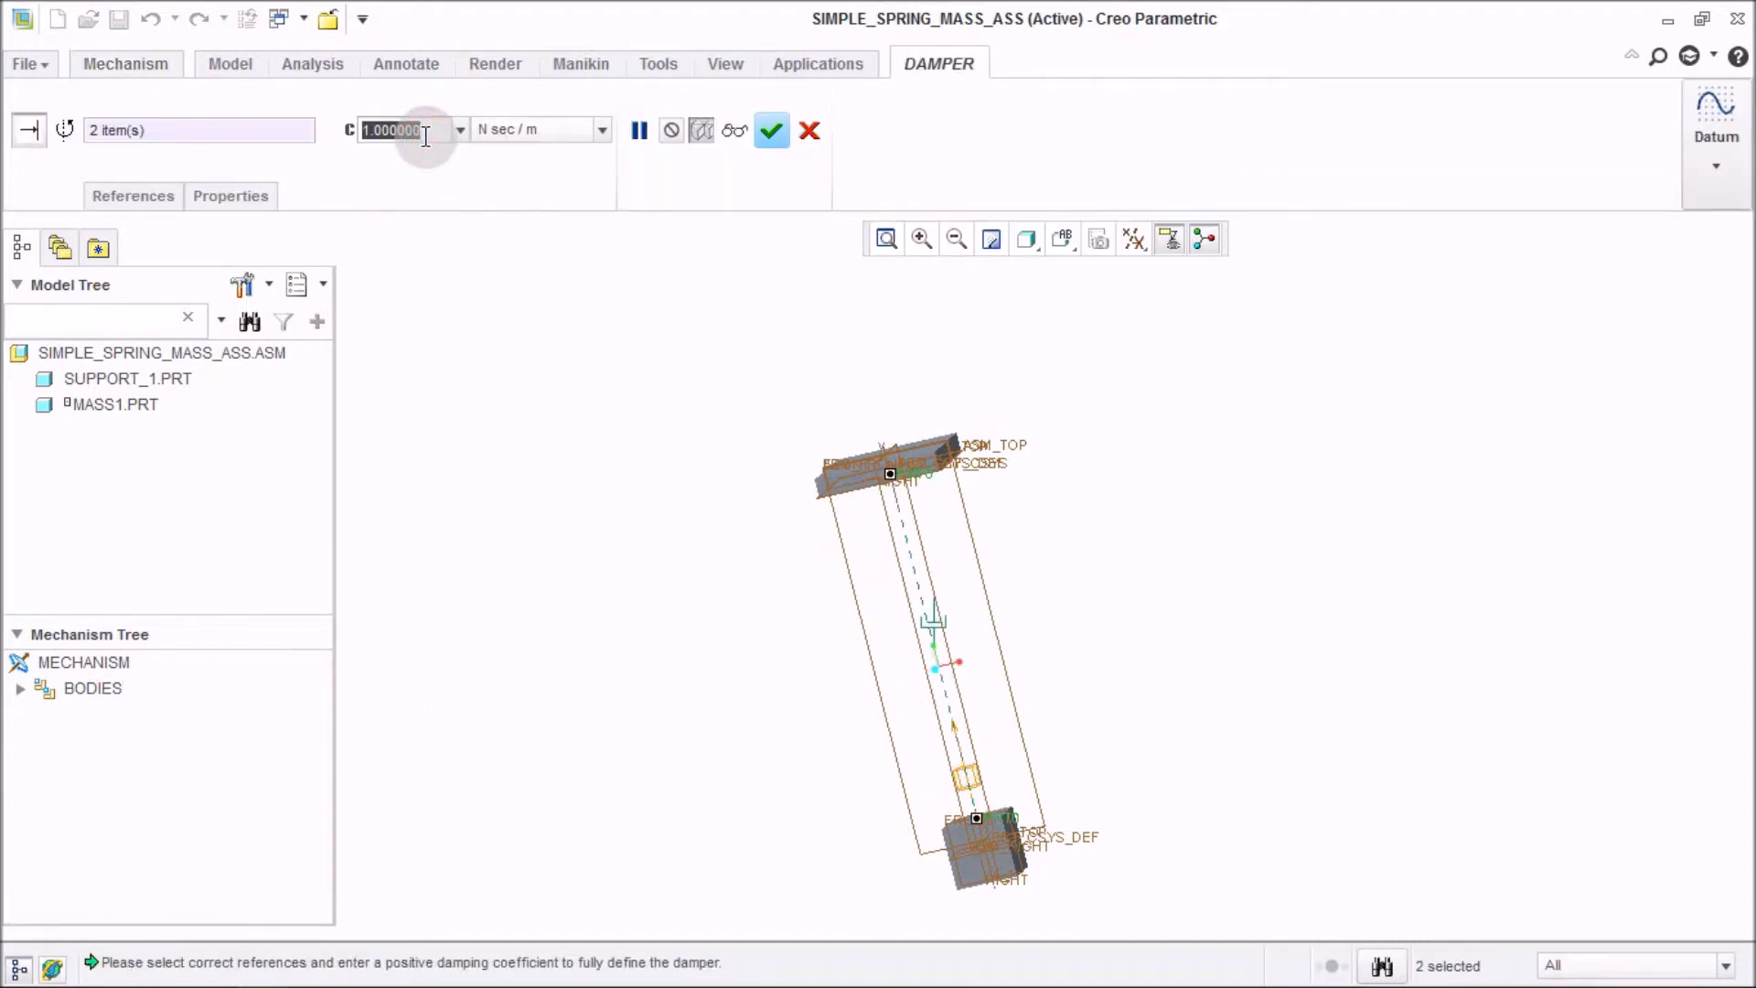
text(141.421)
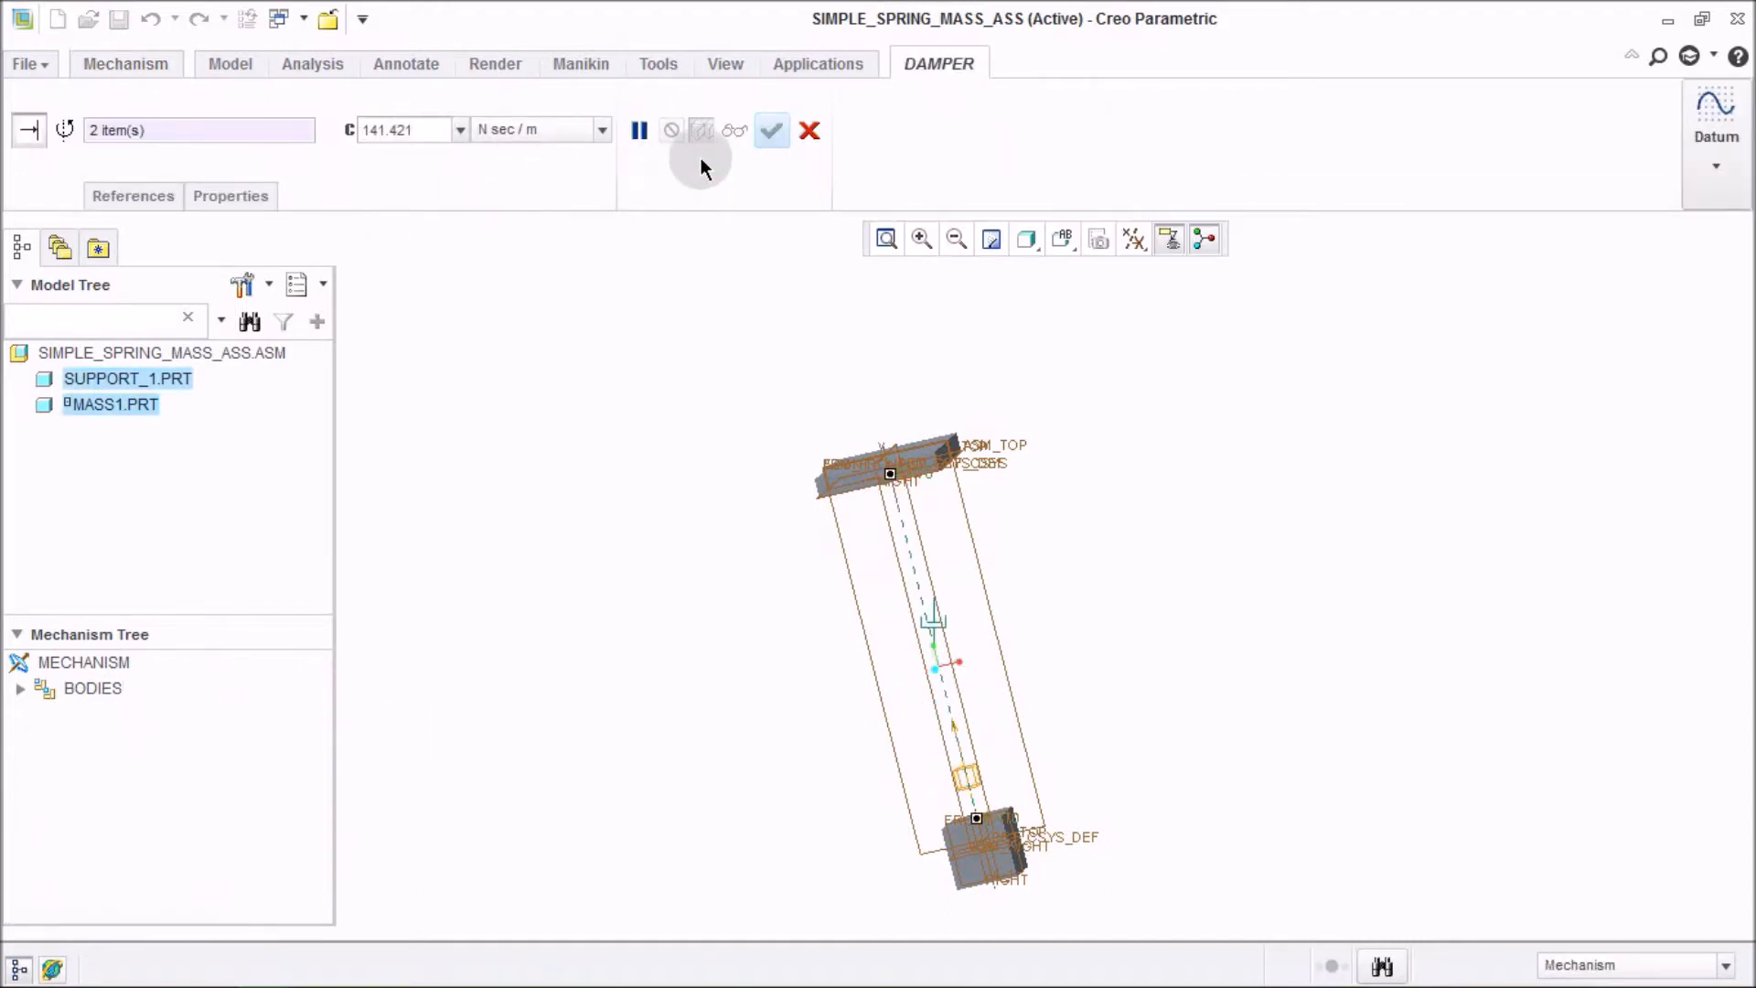
click(771, 131)
click(676, 374)
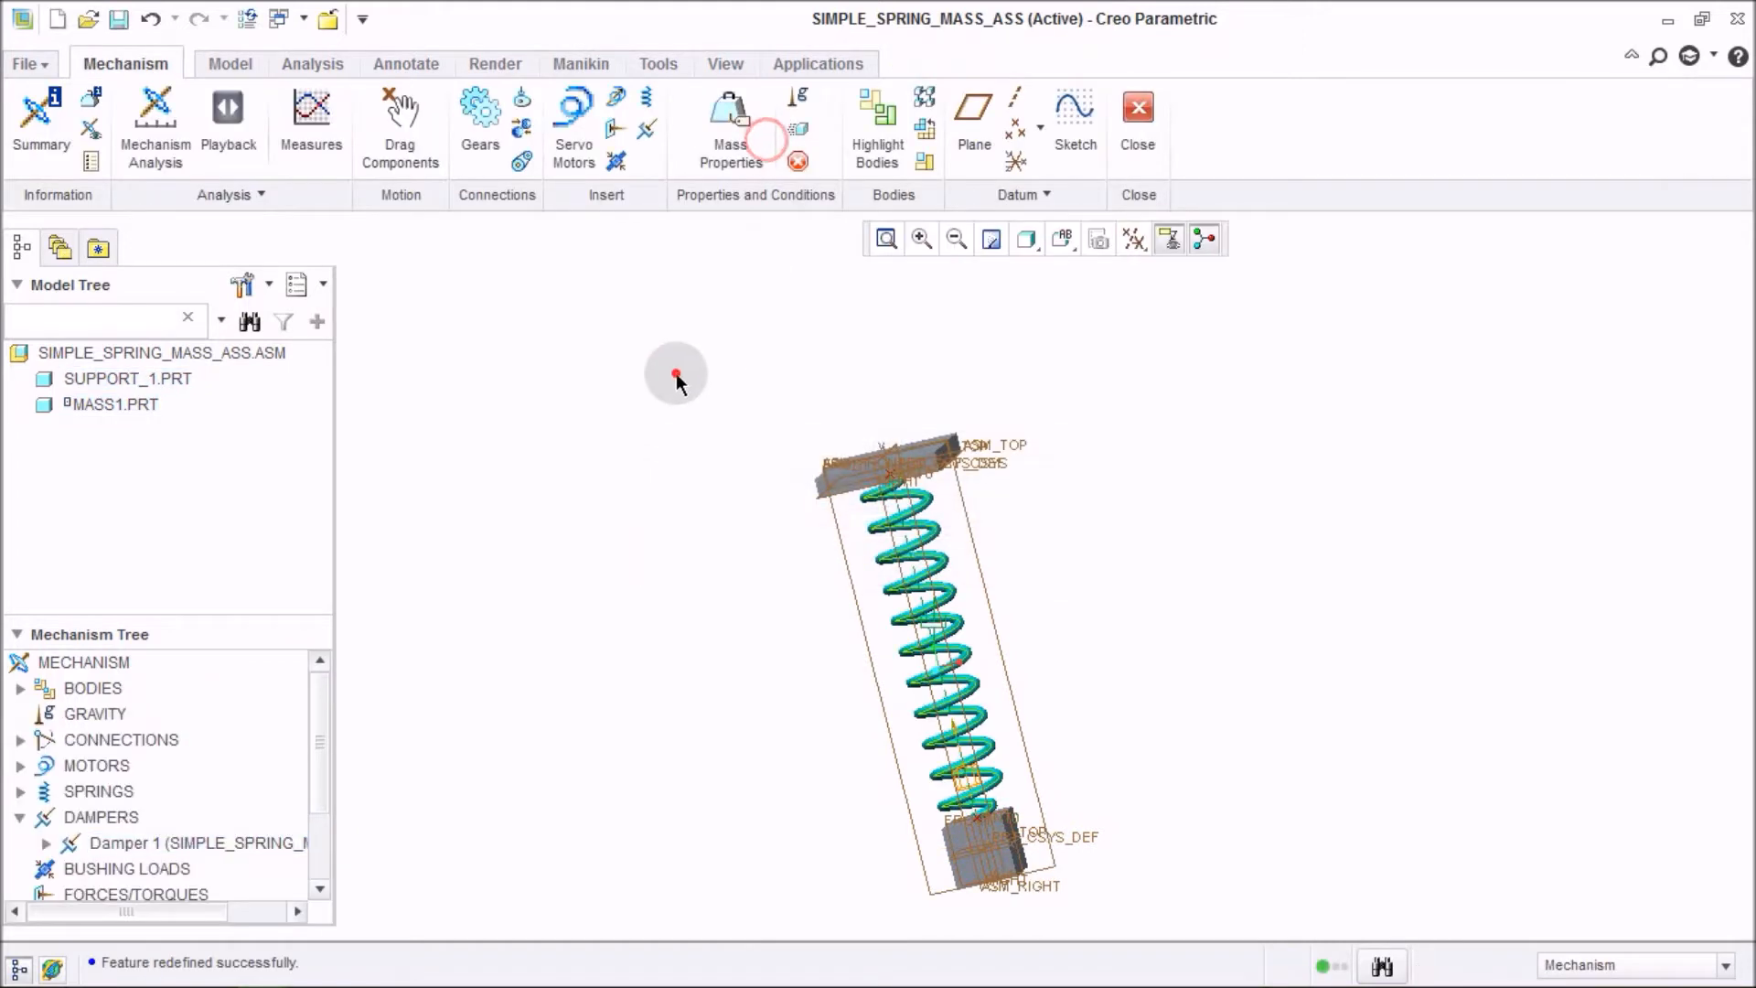
Regenerate the spring-mass assembly.
right_click(197, 353)
click(254, 375)
click(538, 631)
Create a new Dynamic mechanism analysis, AnalysisDefinition4, with gravity enabled, run it and confirm.
click(156, 128)
click(1458, 279)
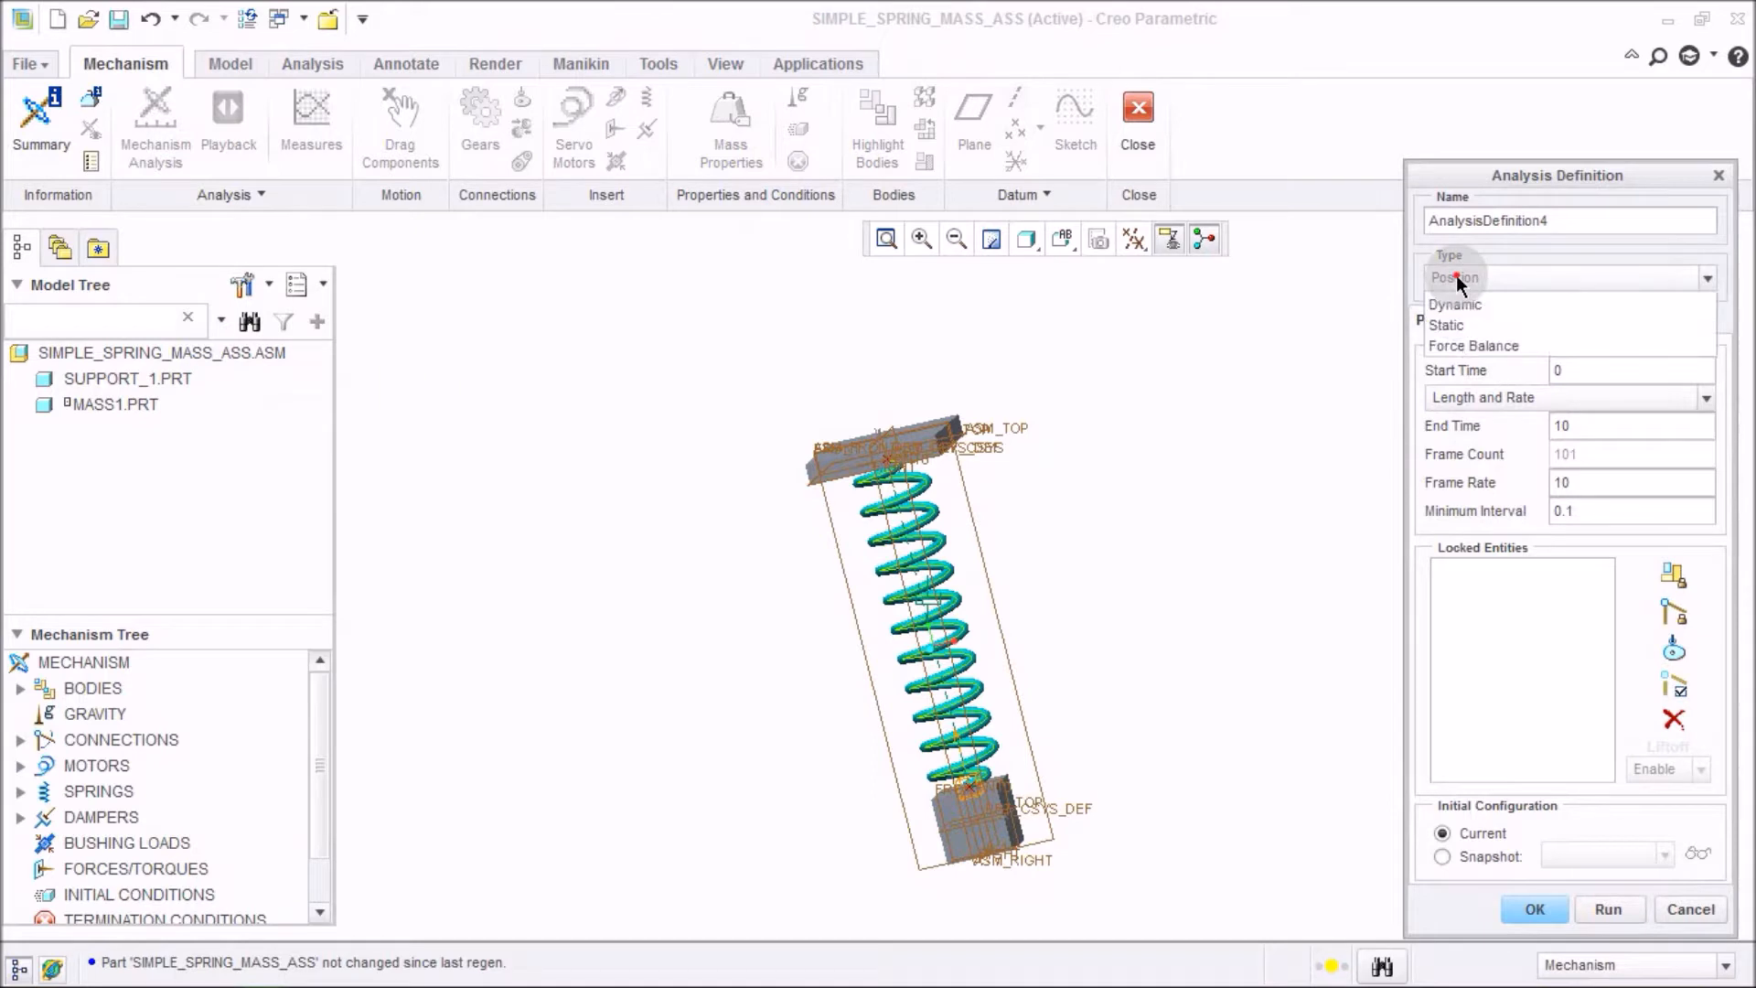
click(1456, 343)
click(1632, 238)
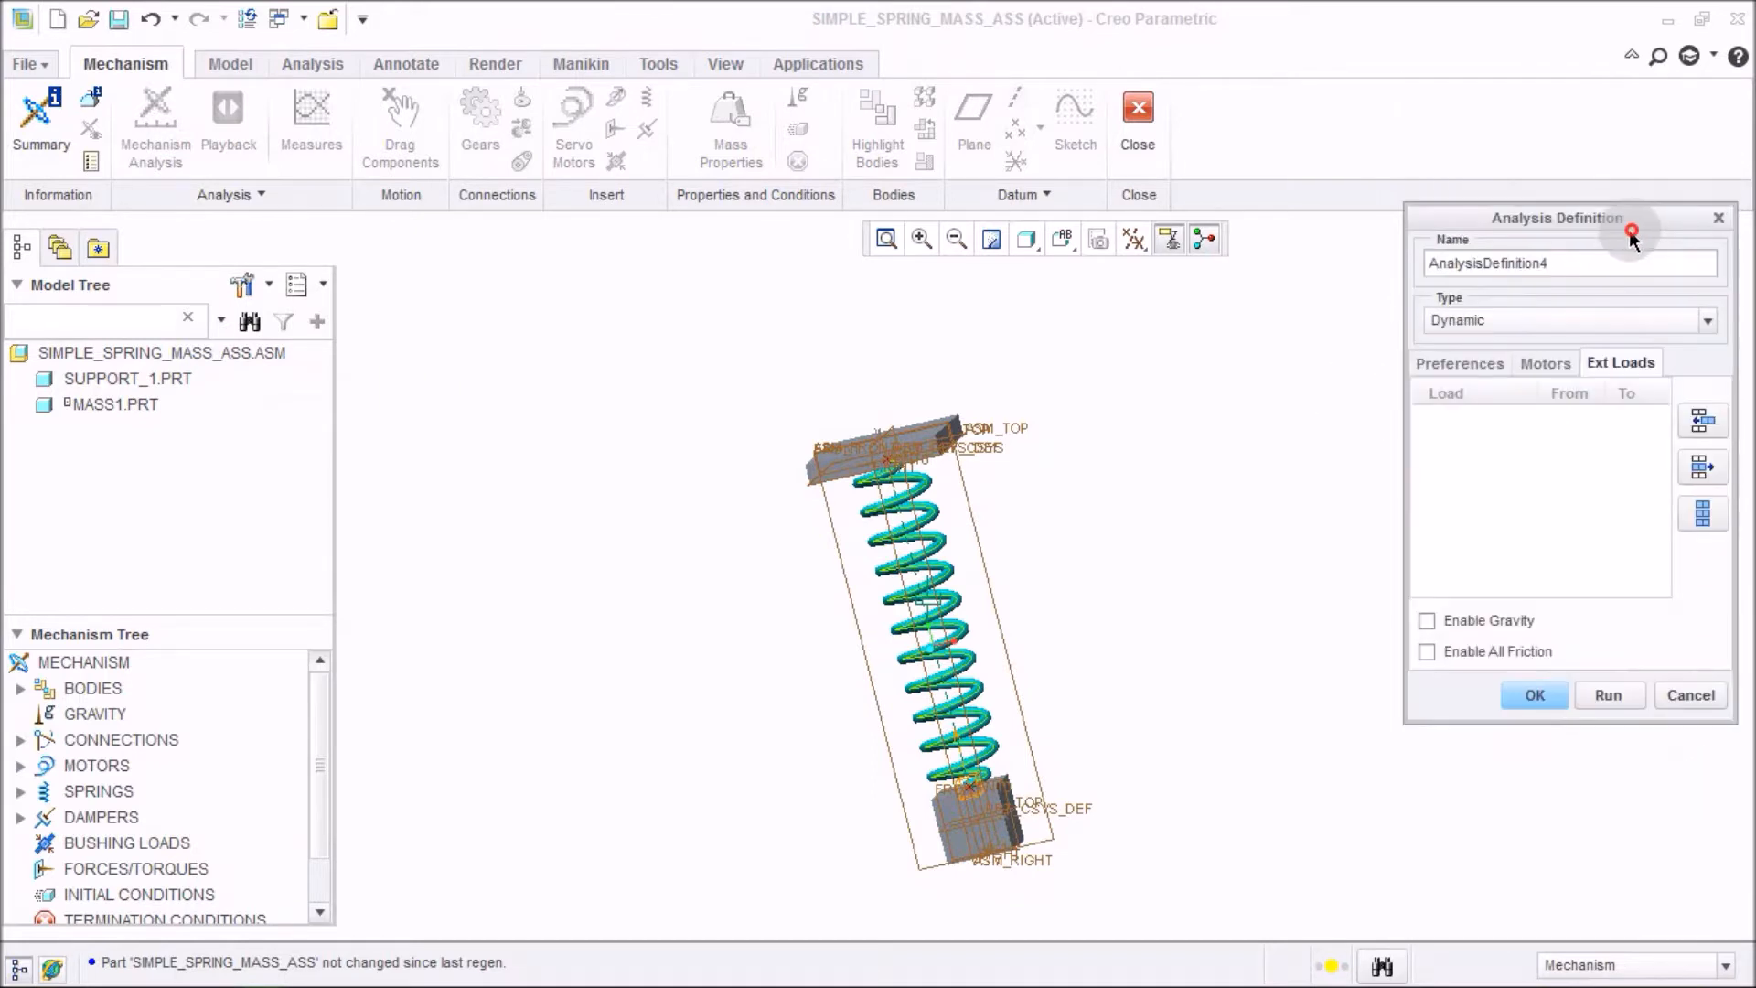
click(1481, 625)
click(1622, 703)
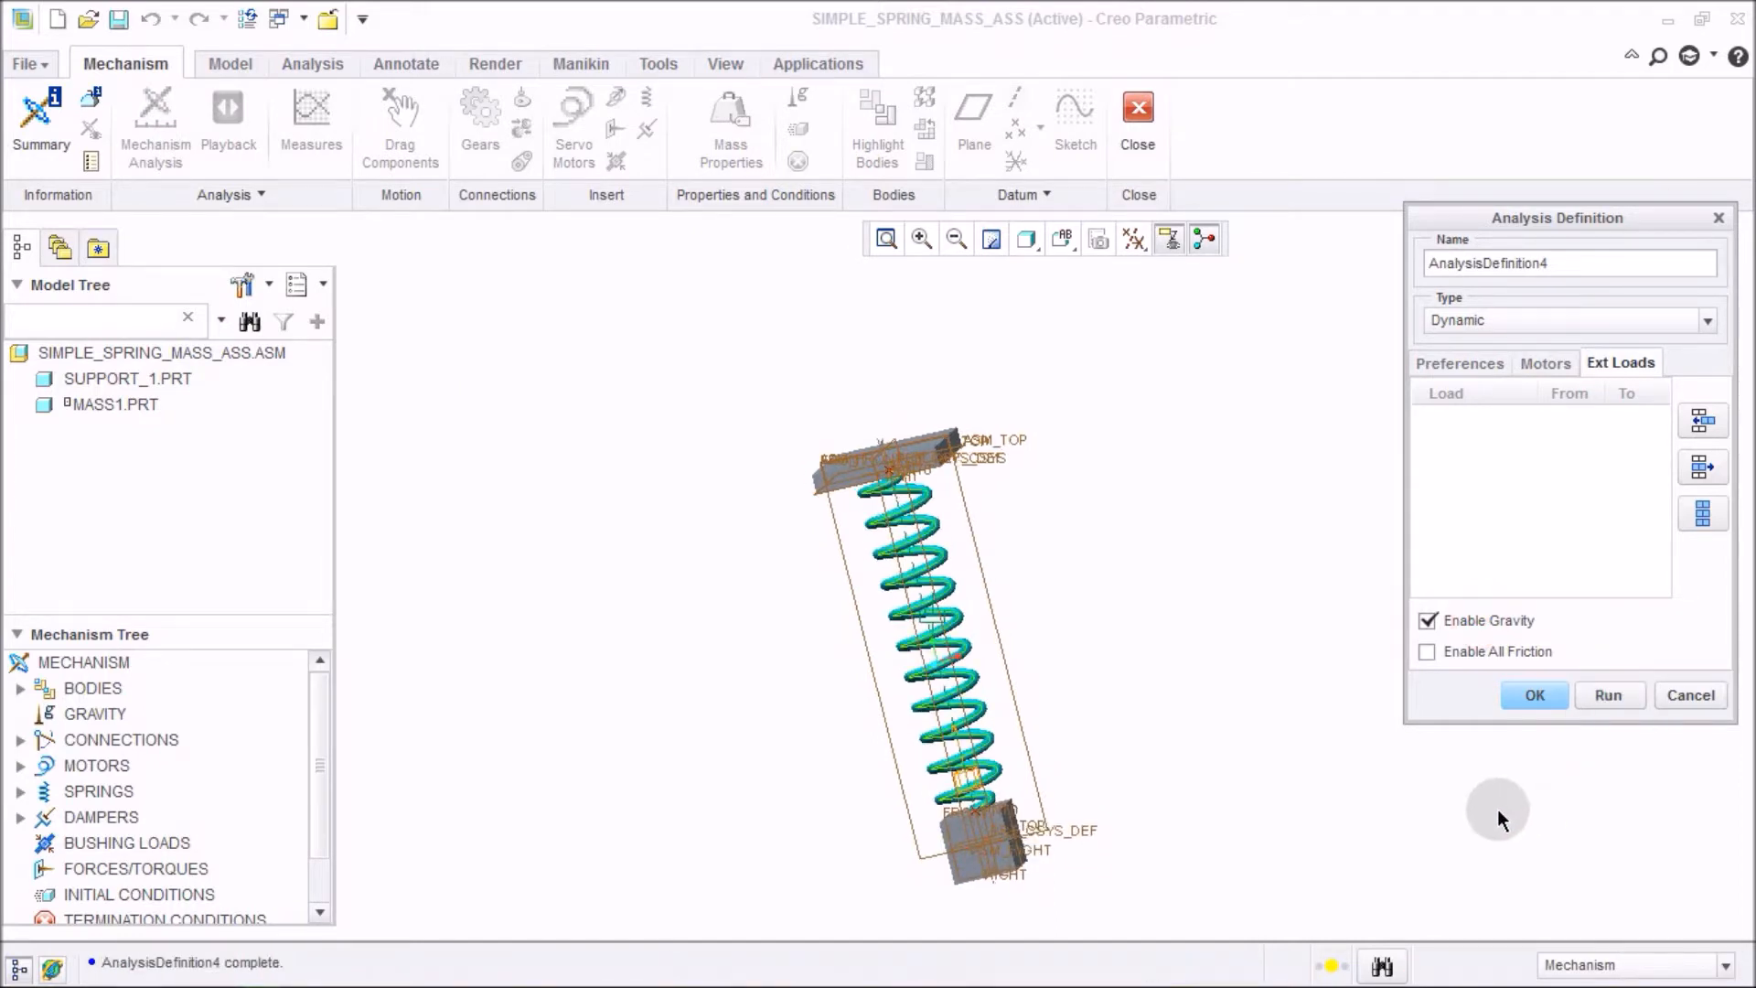
click(1525, 697)
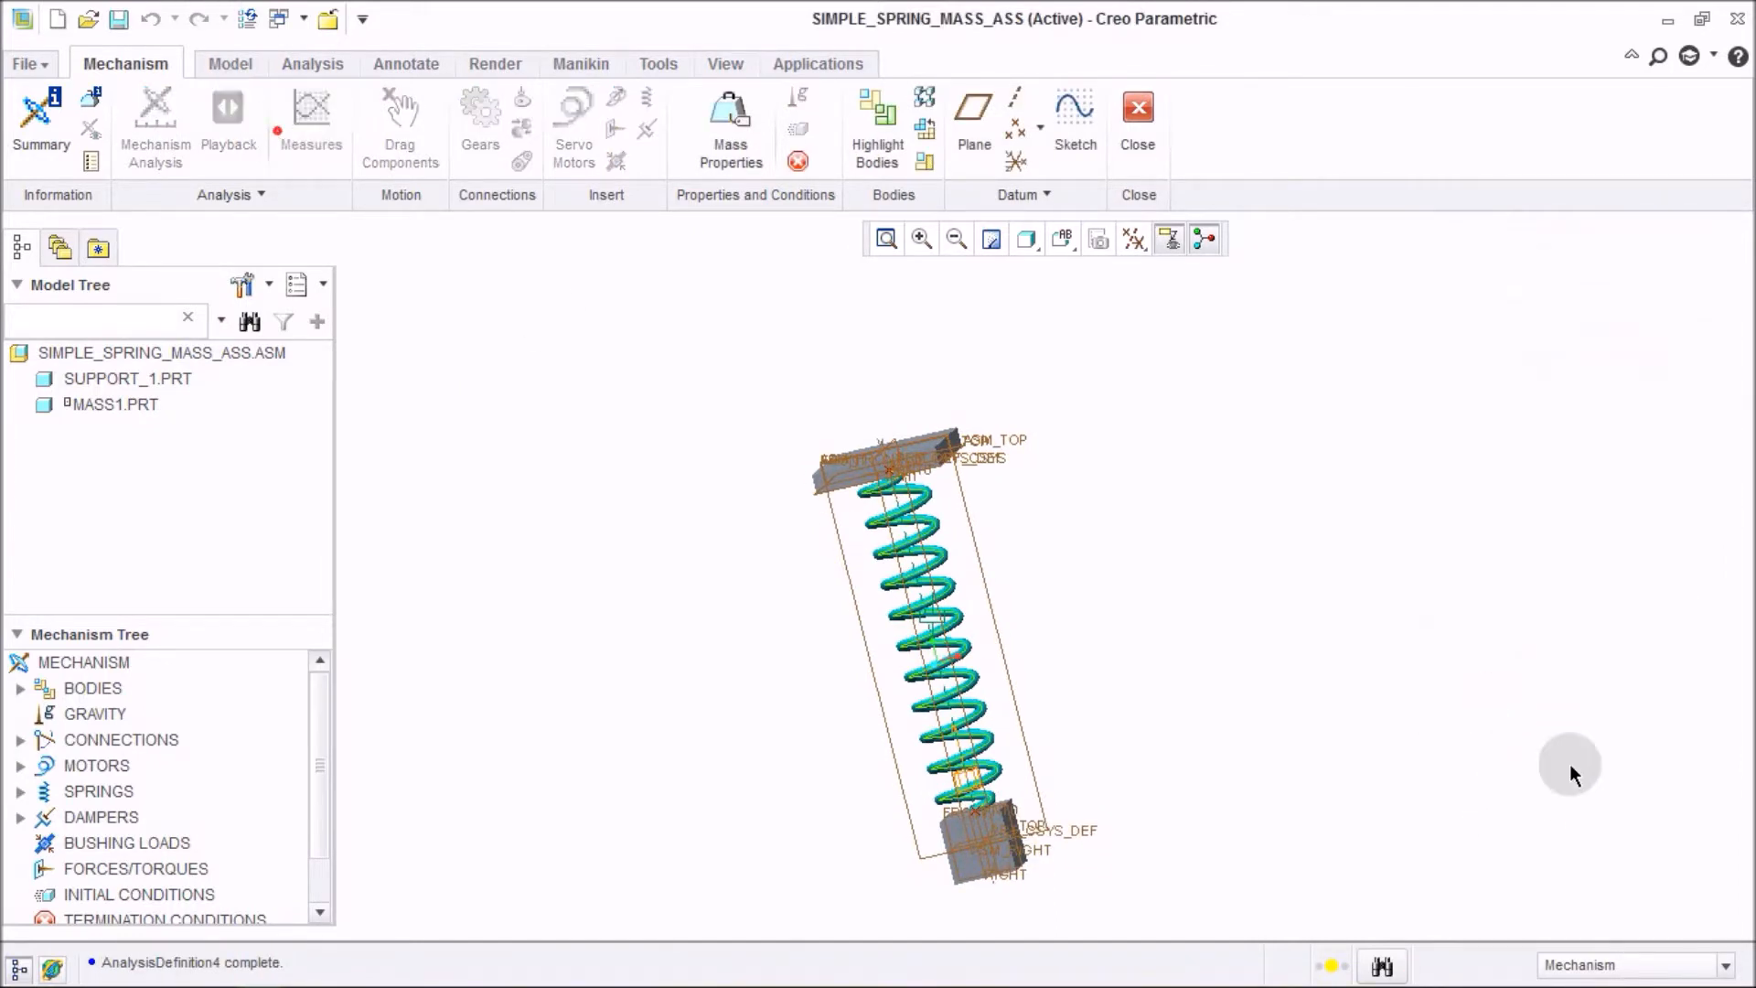
Graph measure1 for the AnalysisDefinition4 result set, then close the graph window.
click(311, 128)
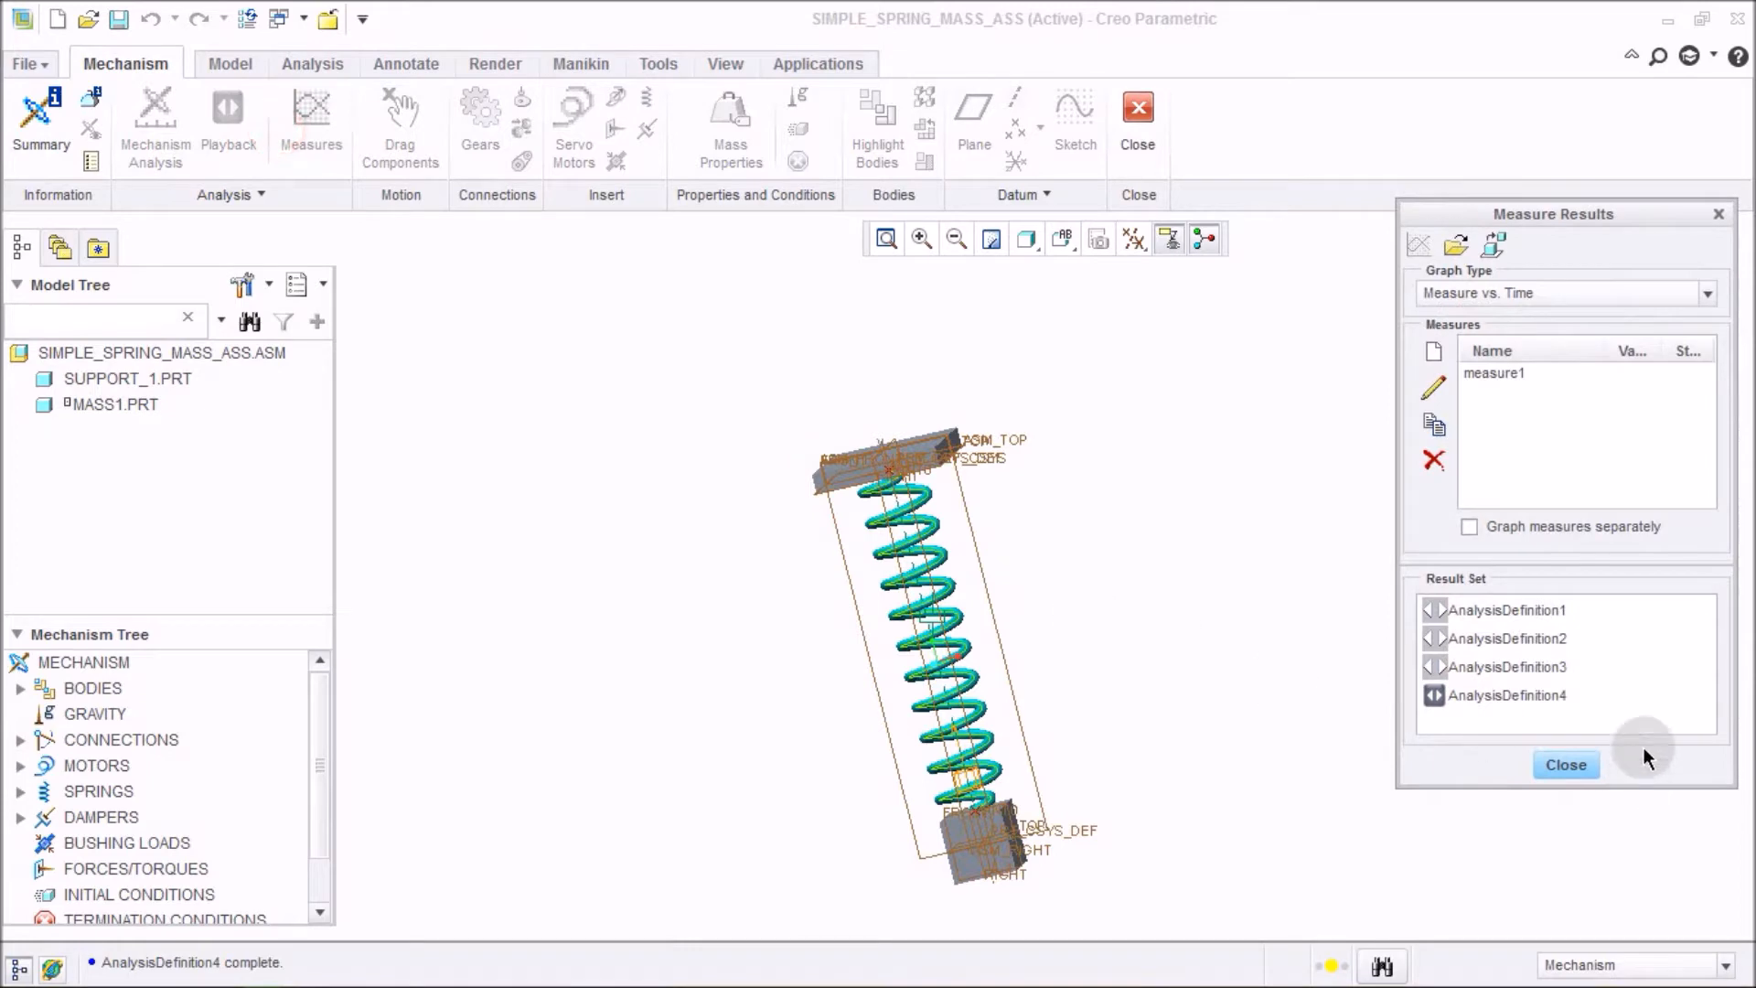
click(1584, 697)
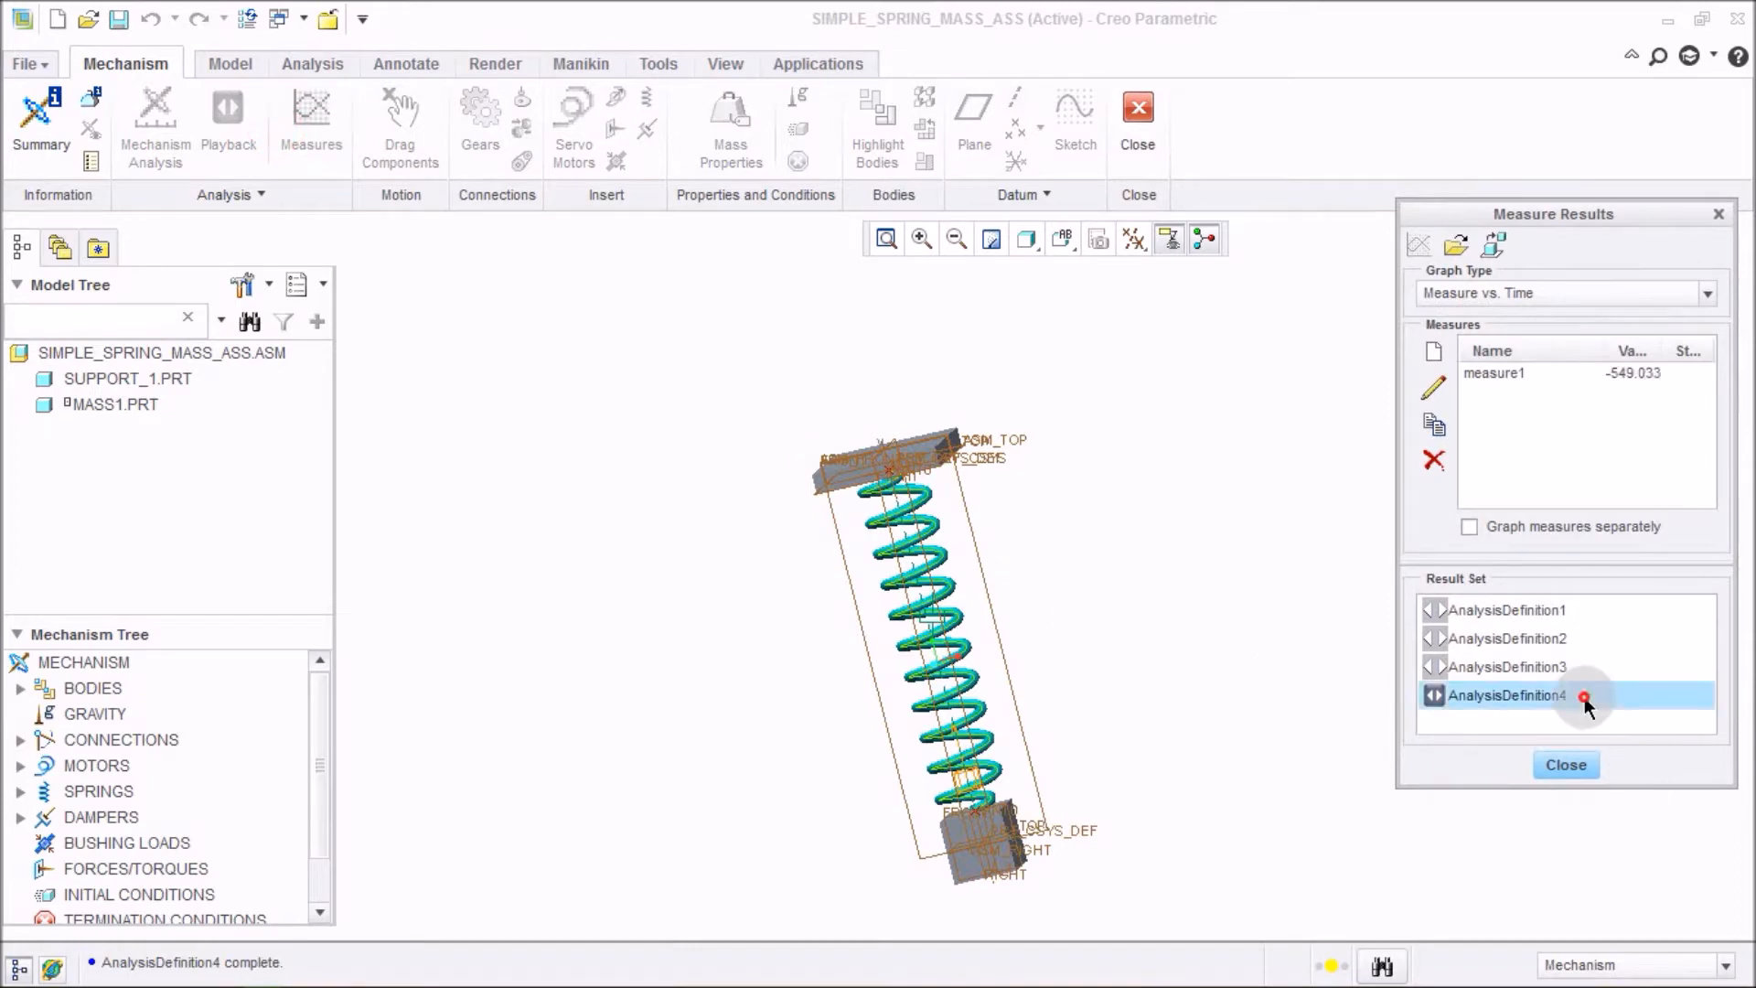
click(1528, 373)
click(1421, 247)
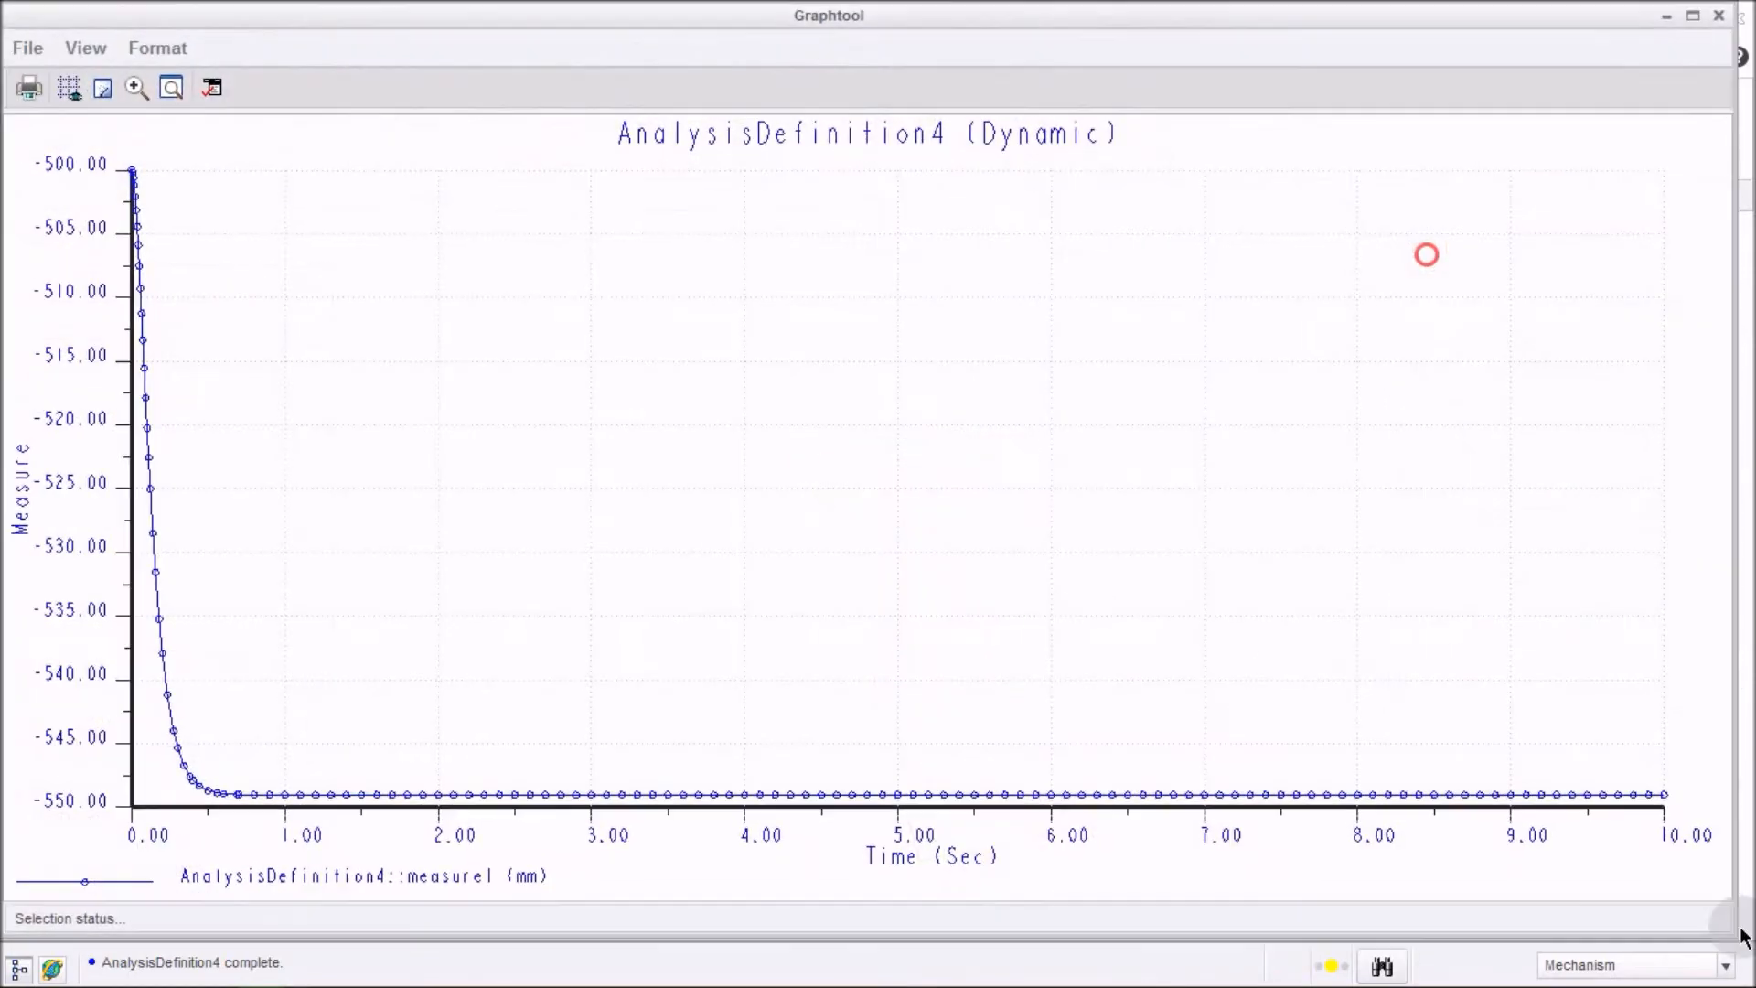
click(937, 615)
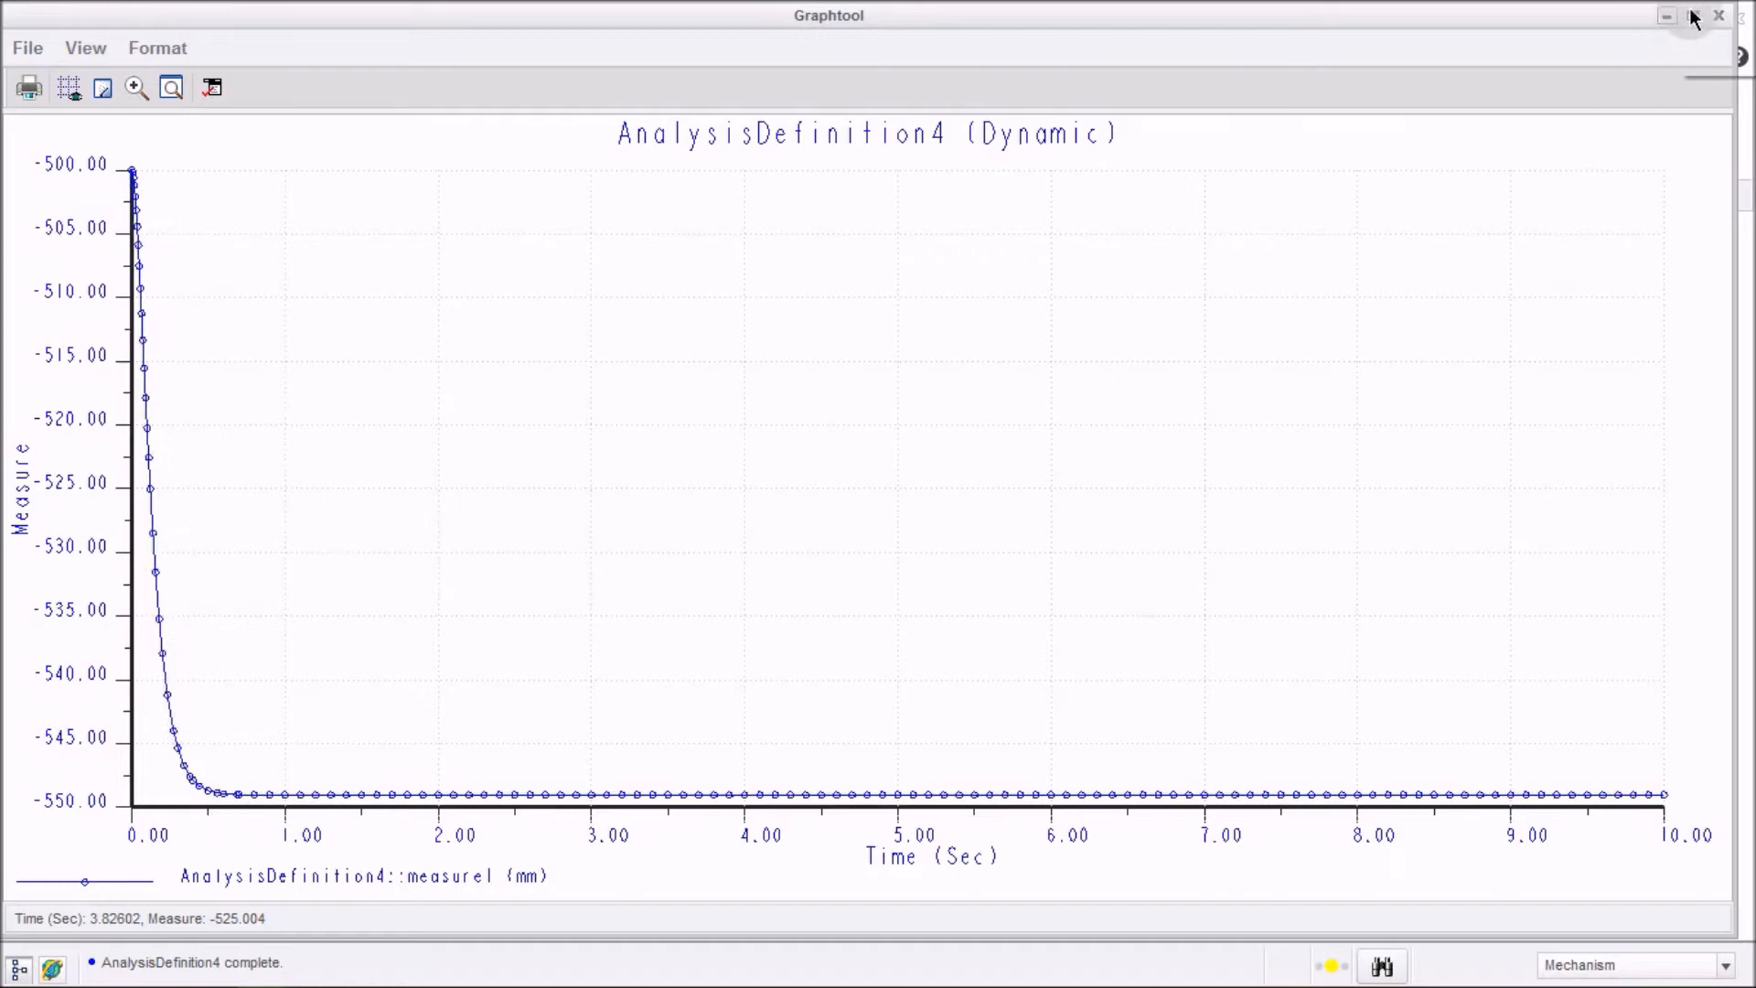
click(1719, 15)
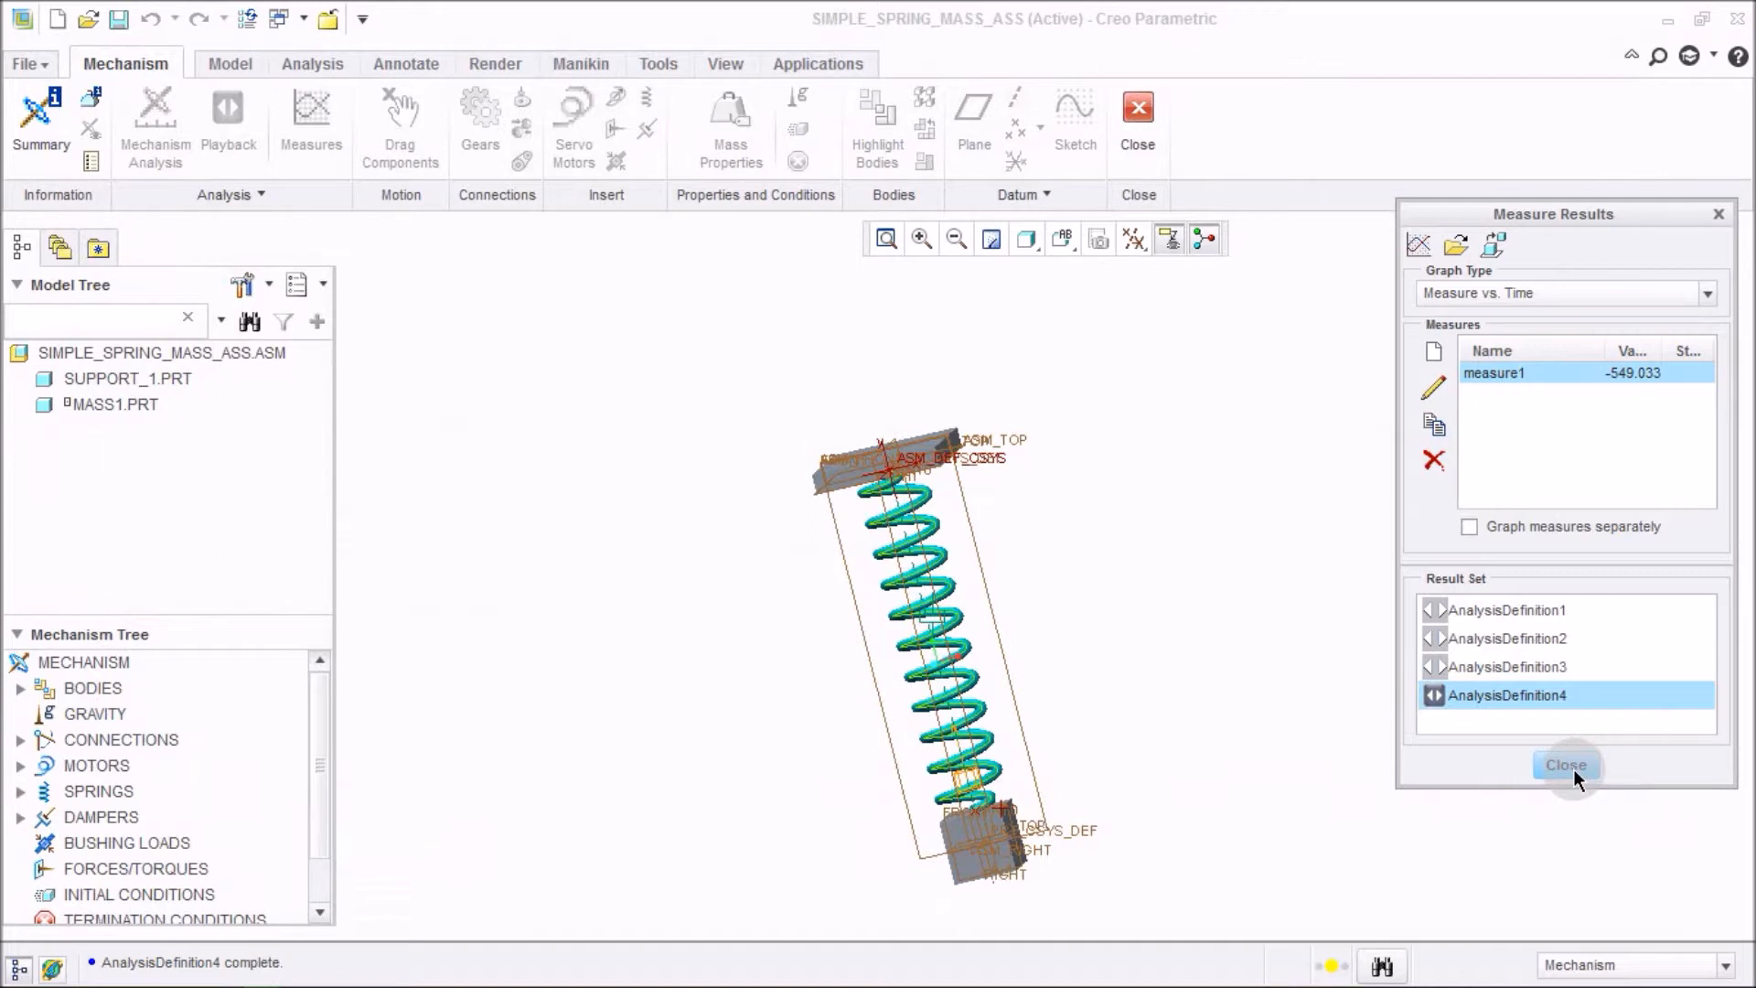
Graph measure1 for result sets AnalysisDefinition2, AnalysisDefinition3 and AnalysisDefinition4 together.
click(1566, 673)
click(713, 560)
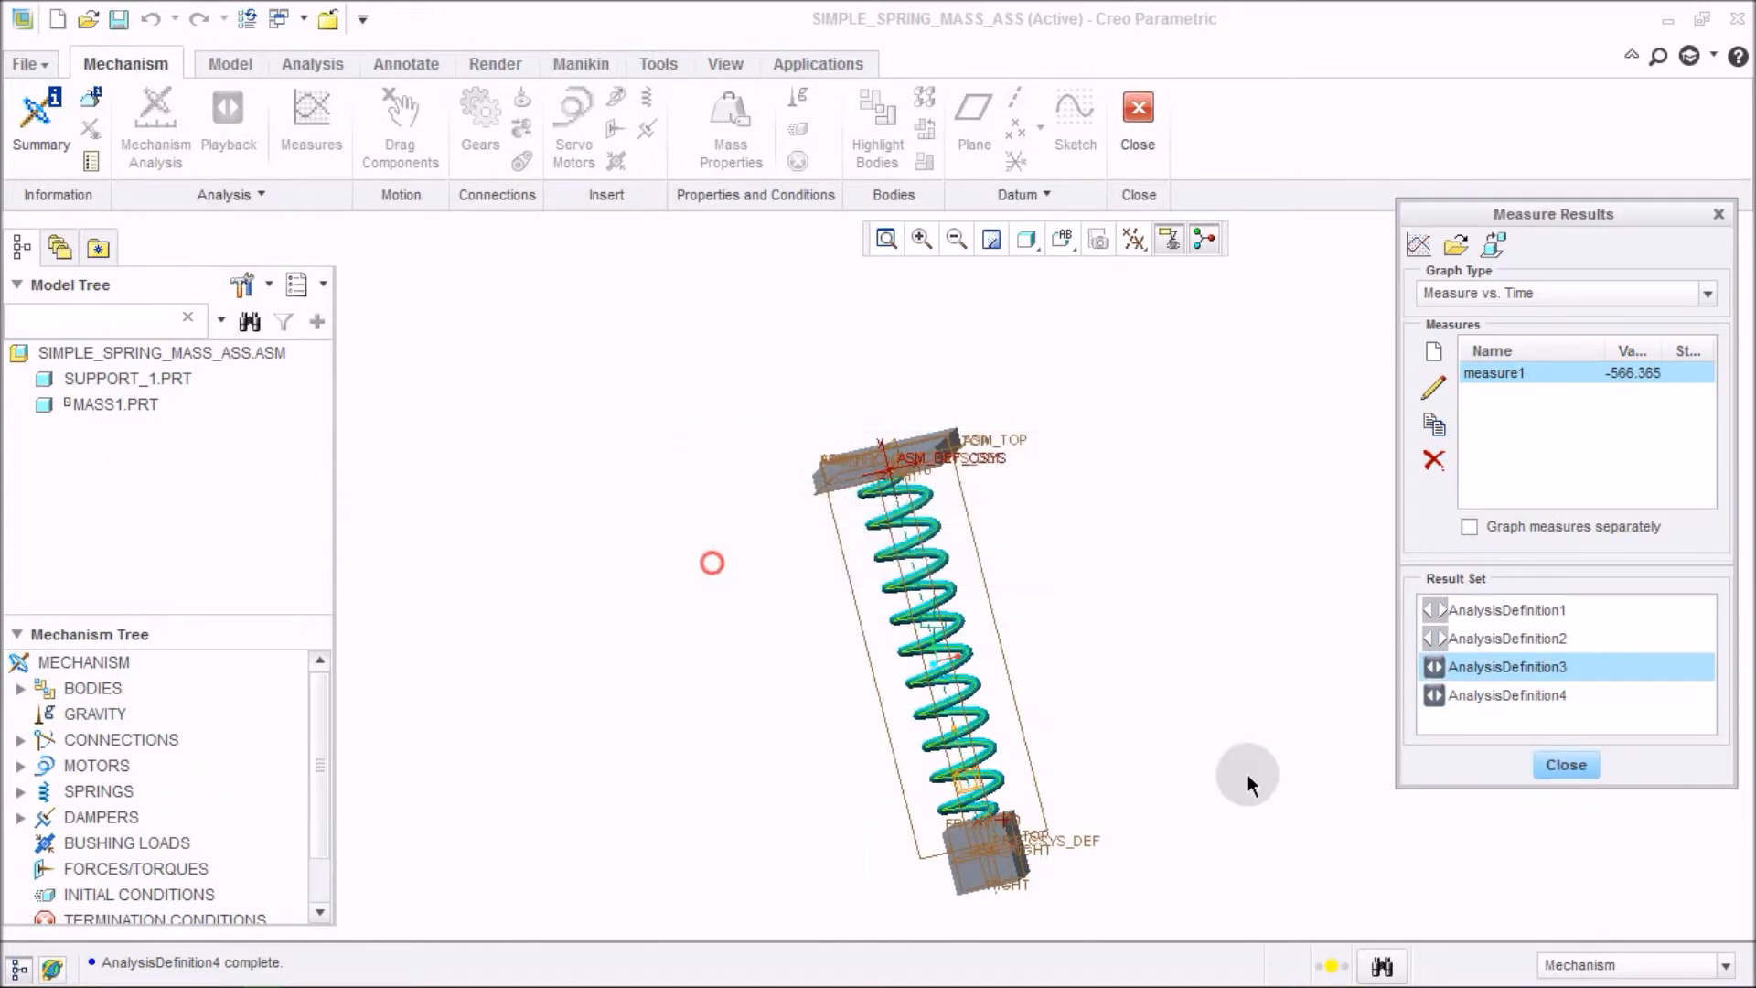
click(1466, 638)
click(720, 545)
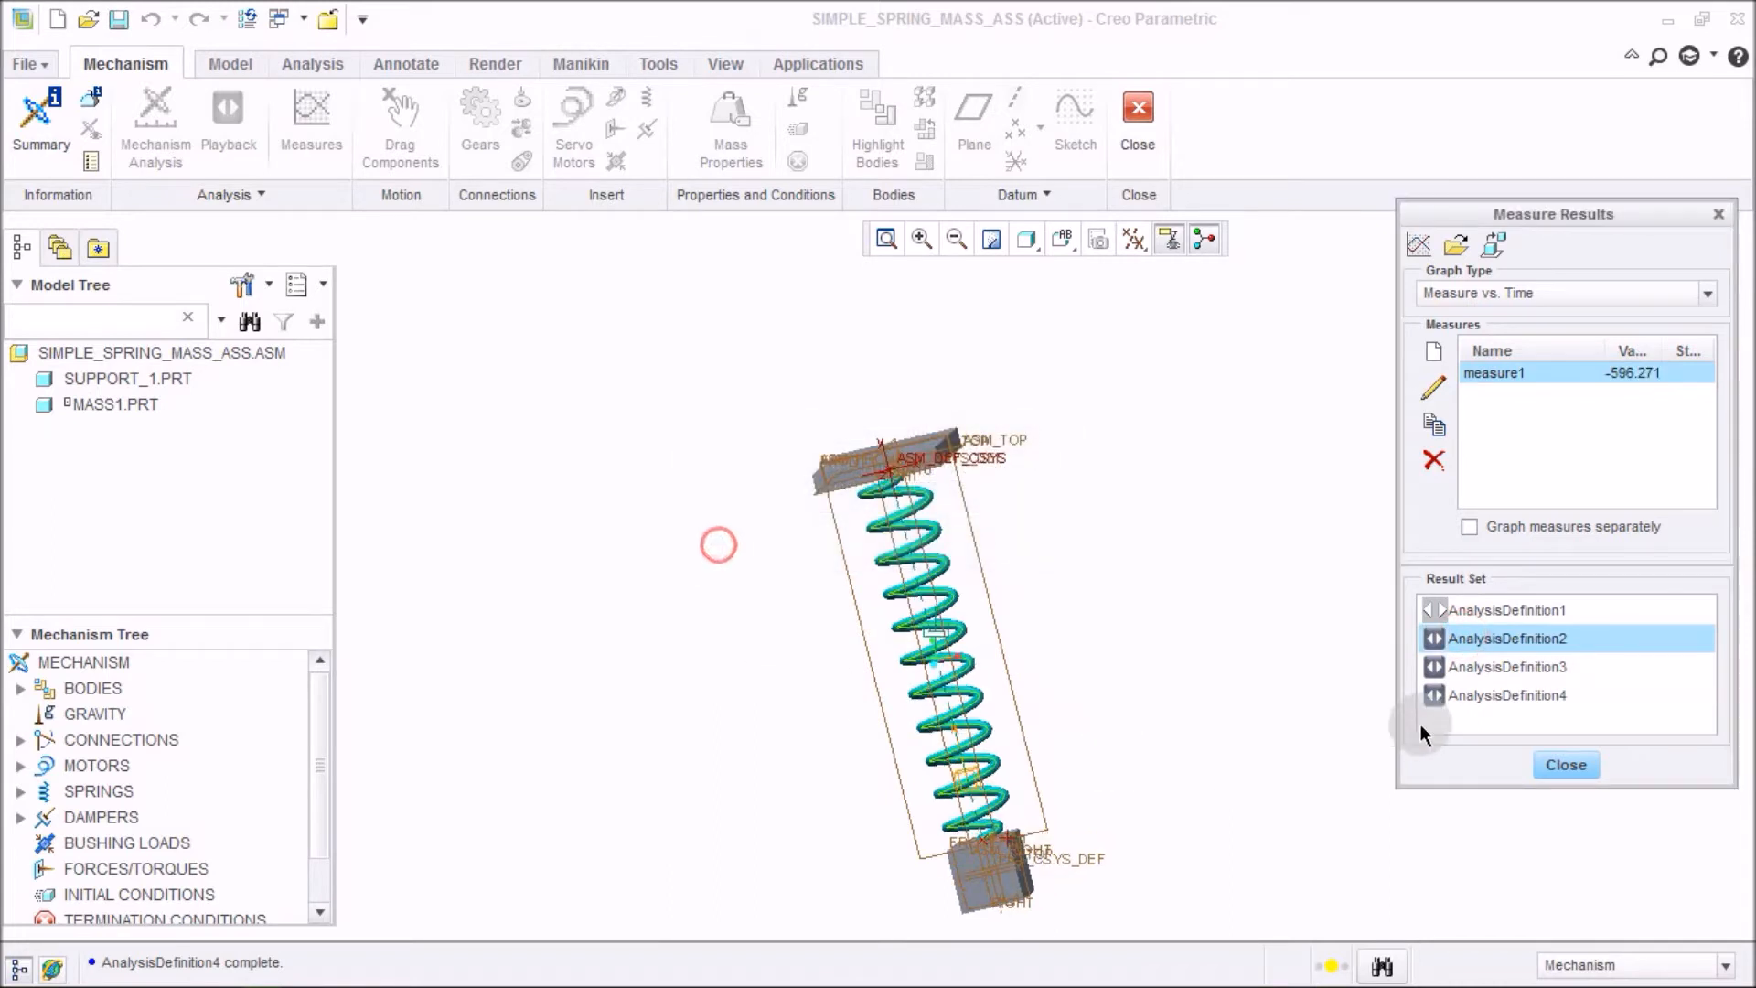
click(1504, 696)
ctrl+click(1524, 666)
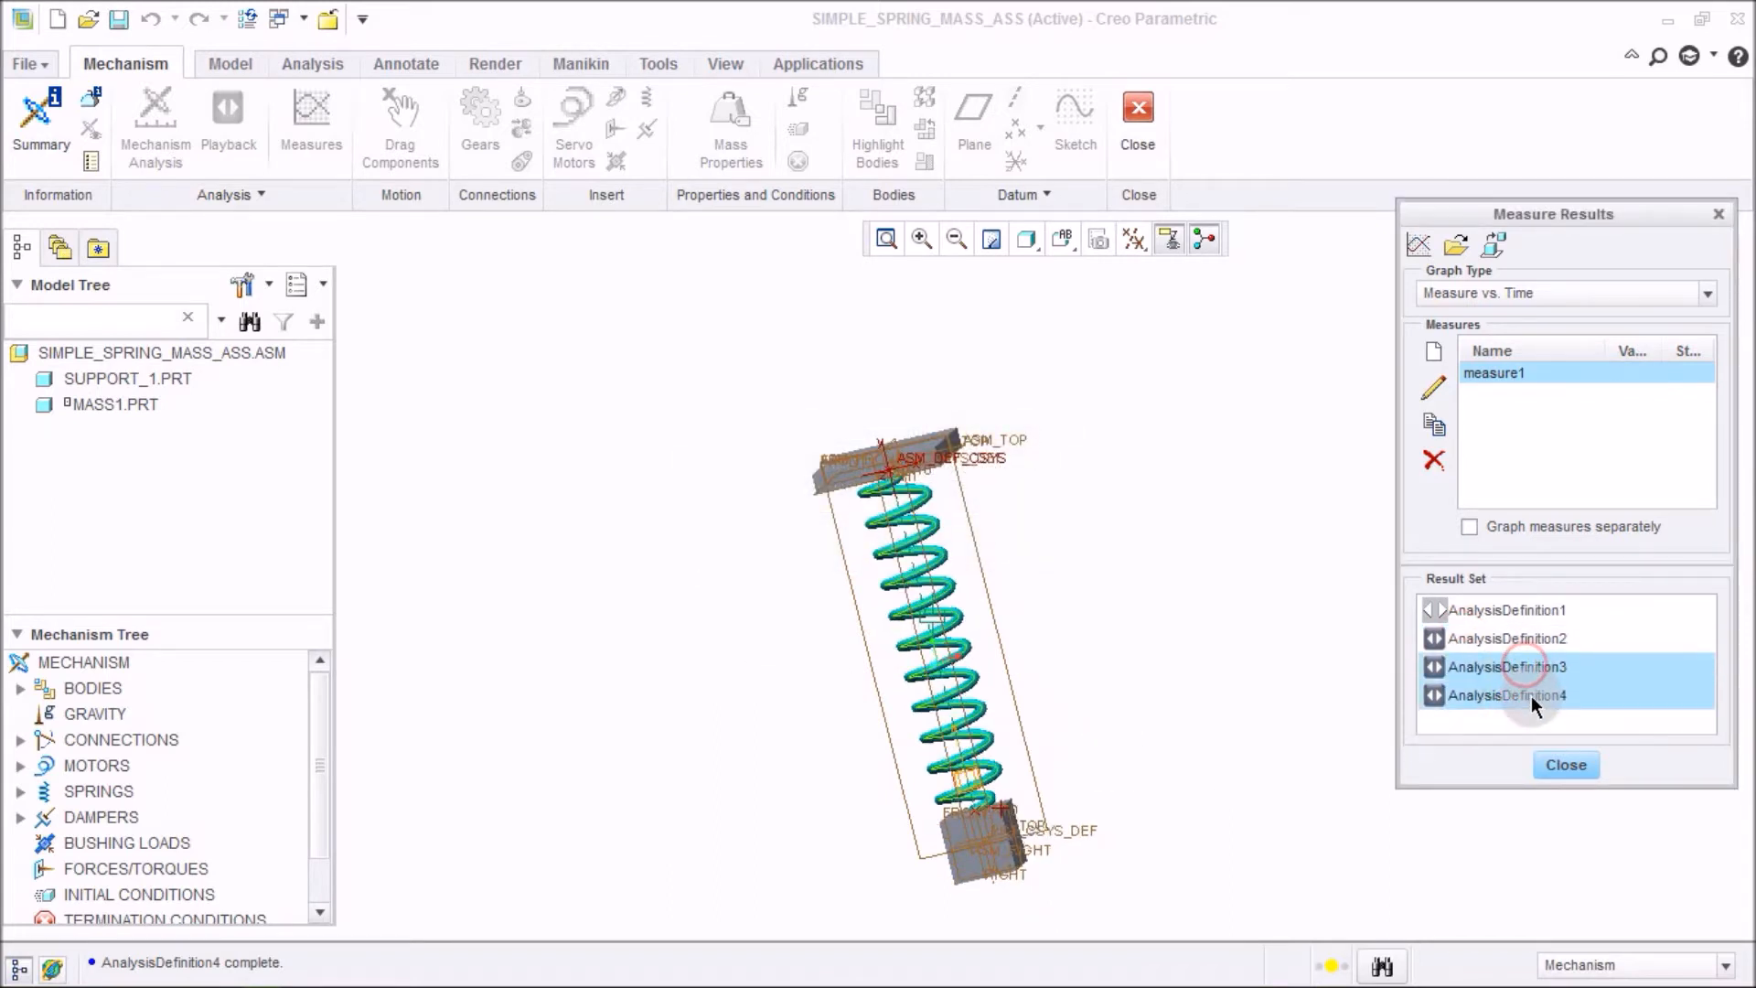
ctrl+click(1535, 638)
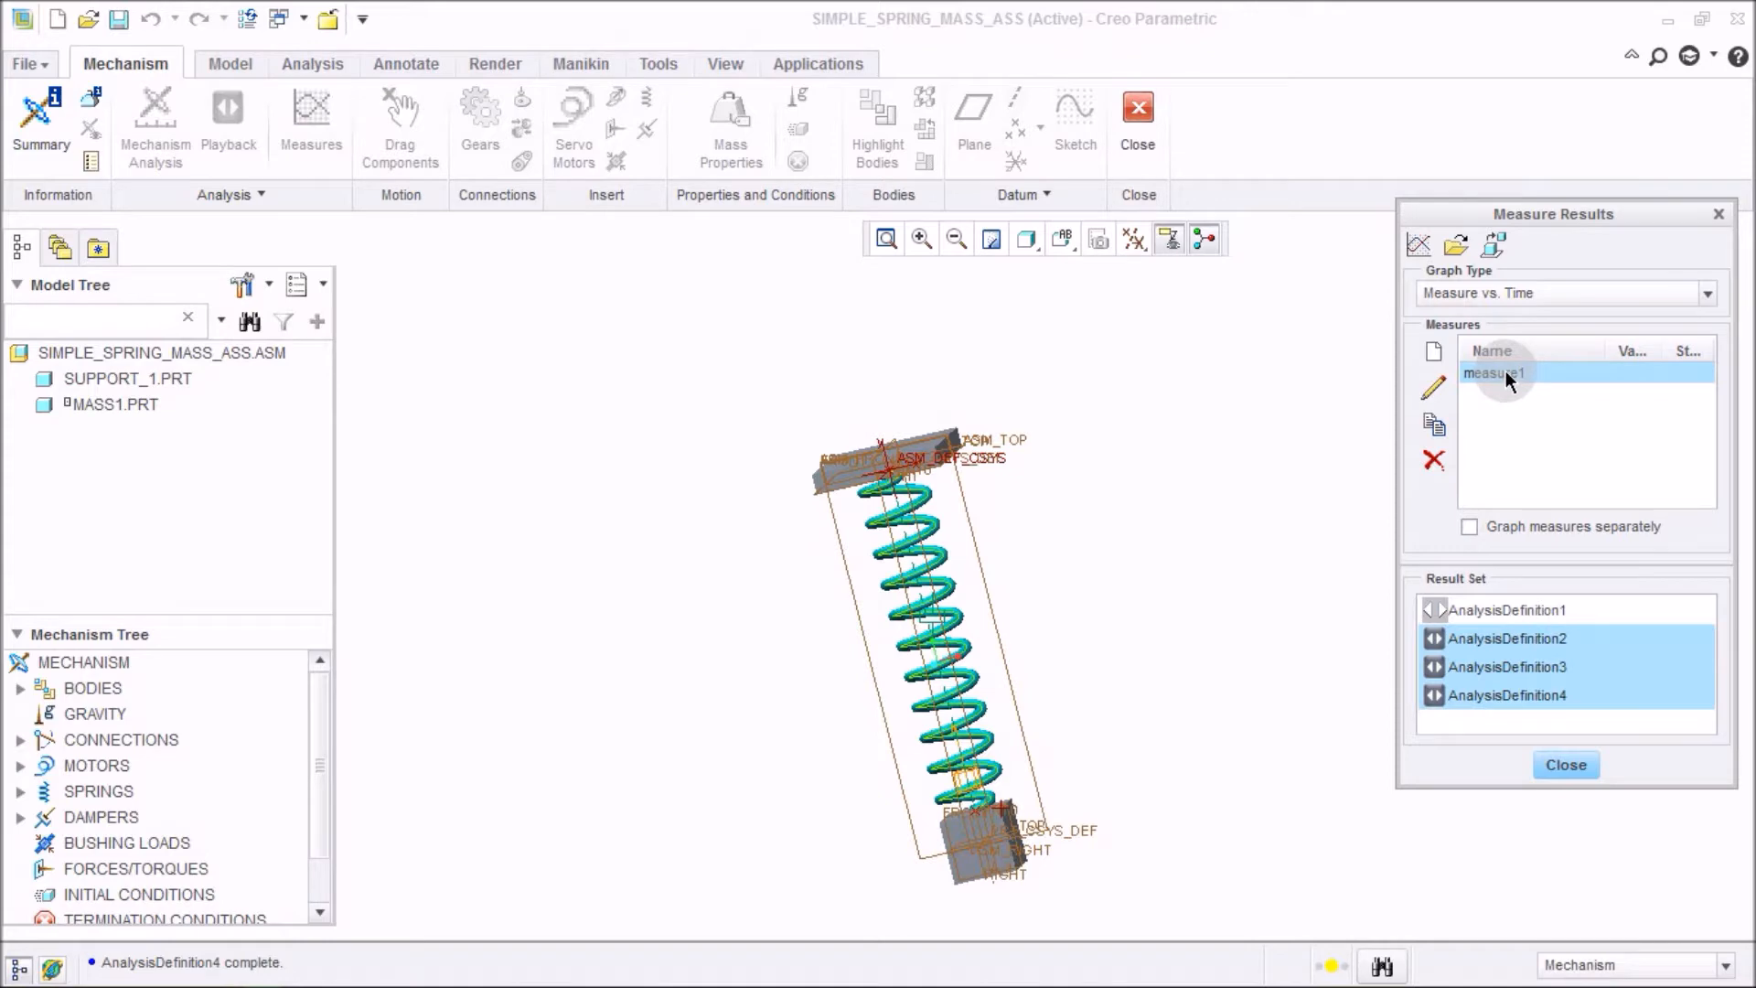
click(1417, 245)
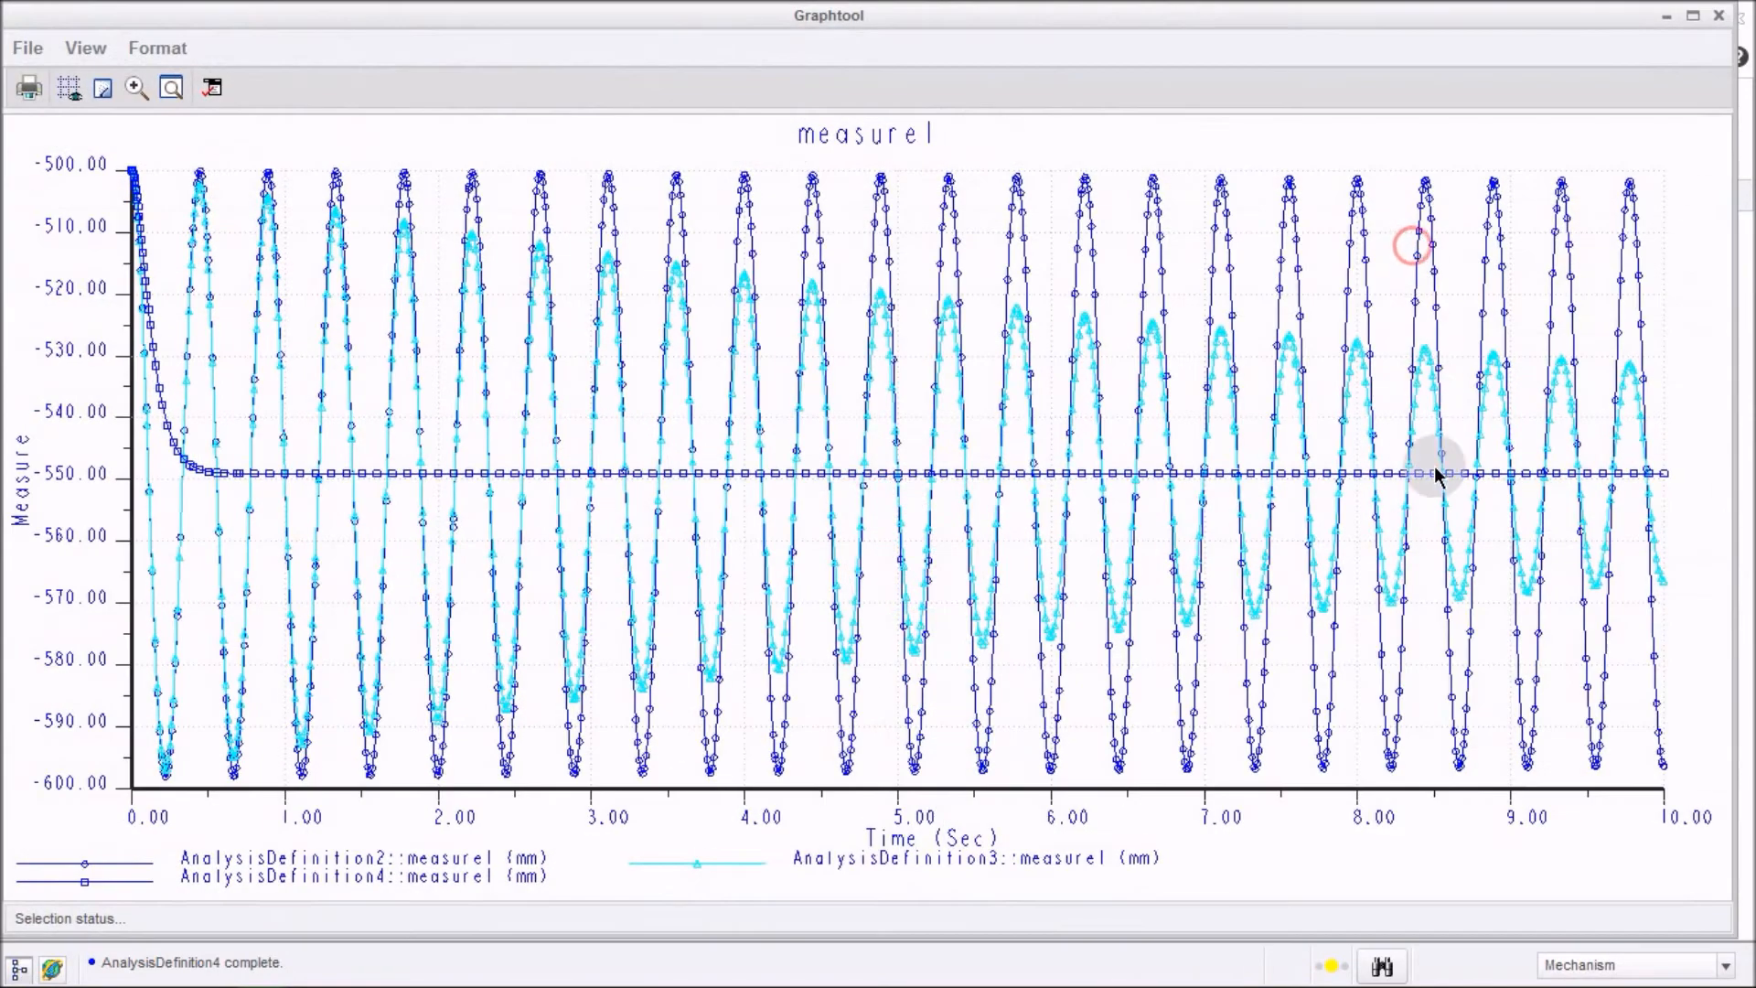
click(1173, 538)
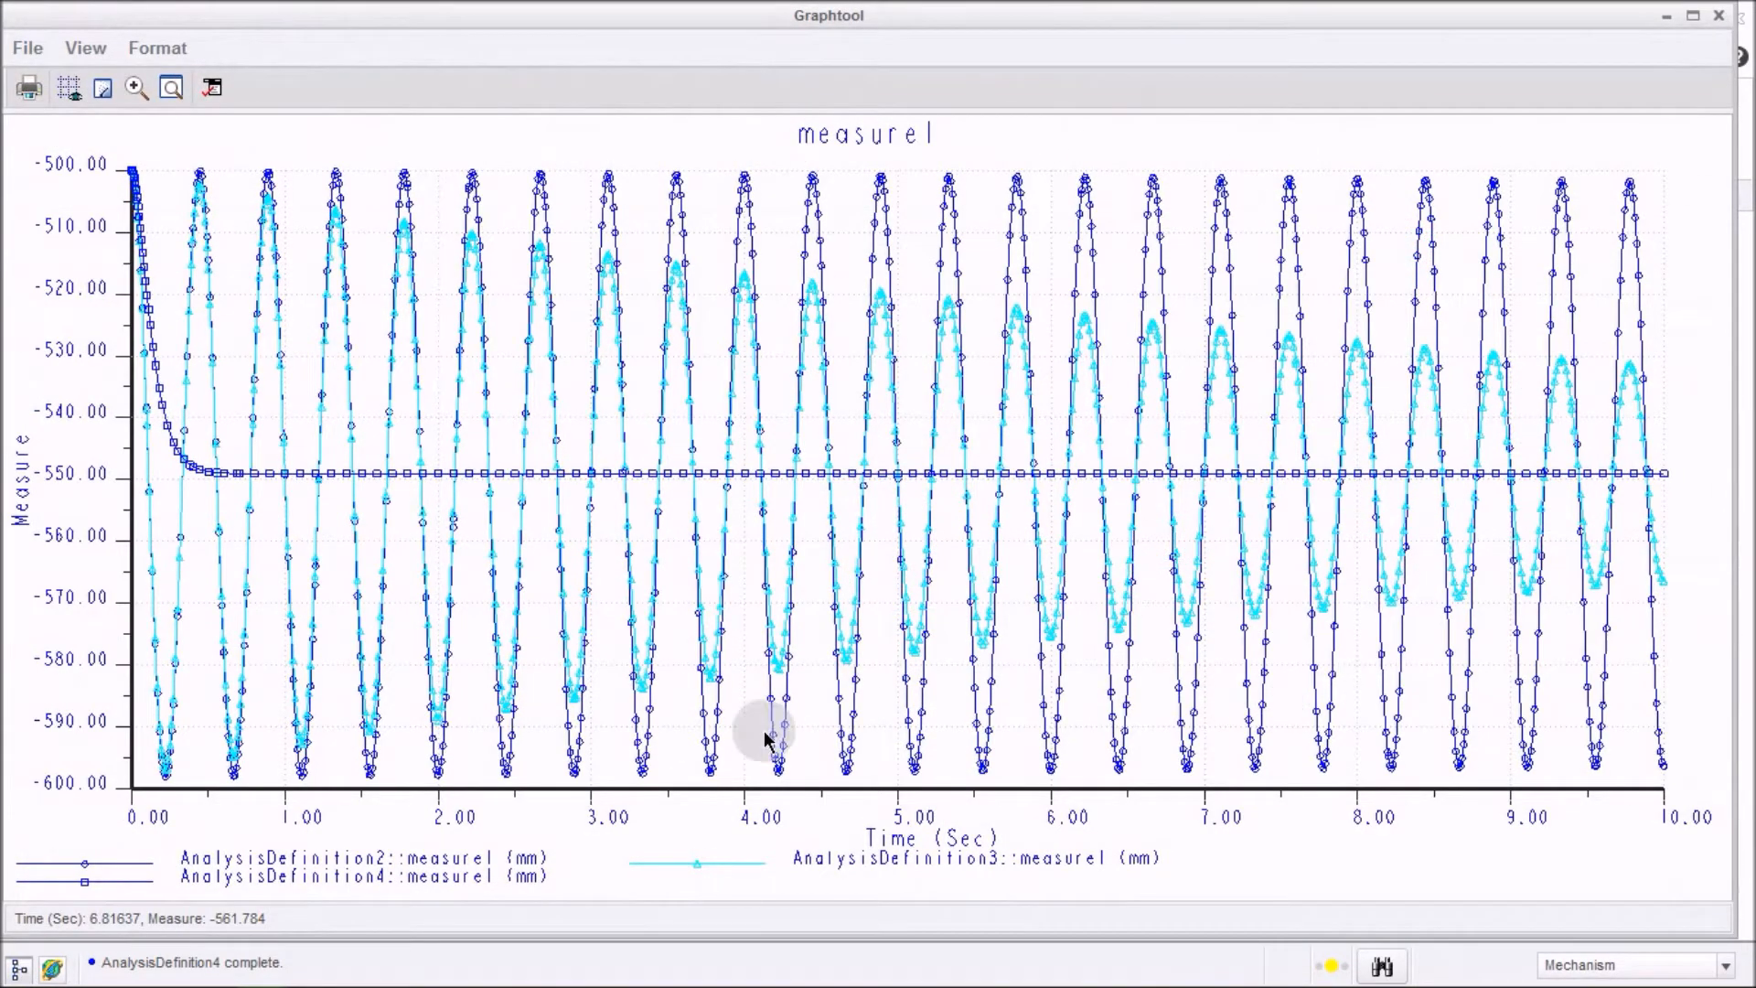
right_click(995, 408)
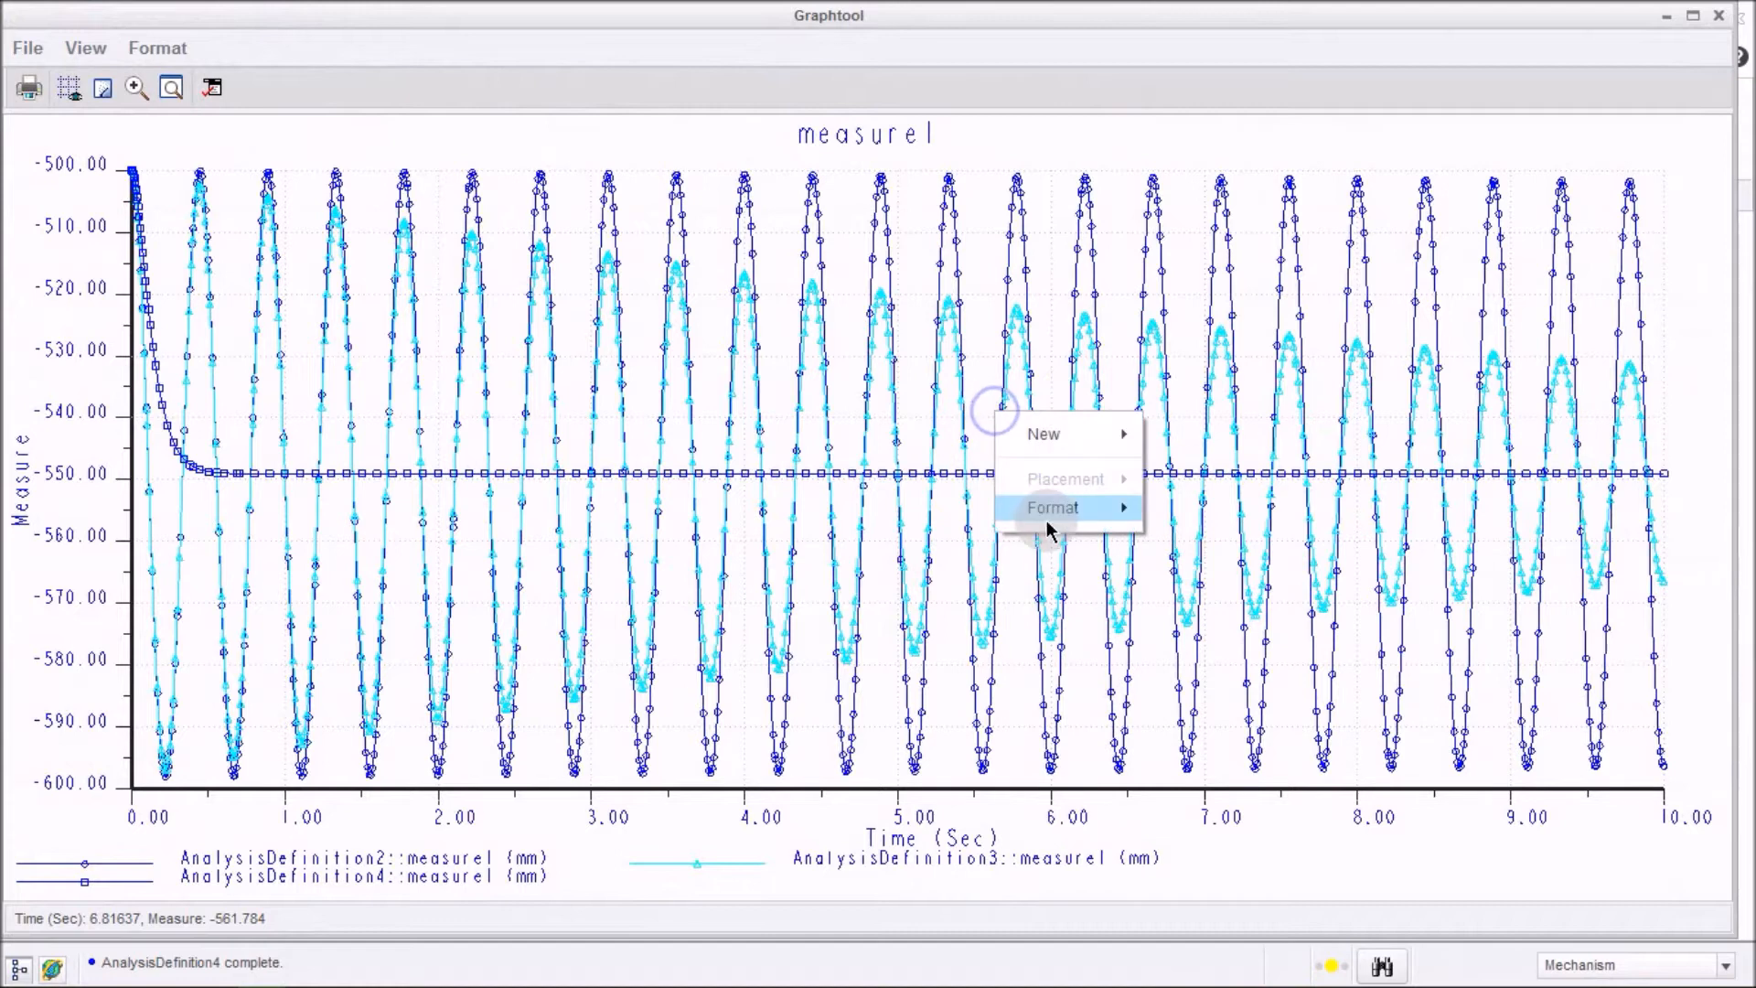
mouse_move(1052, 510)
click(1197, 355)
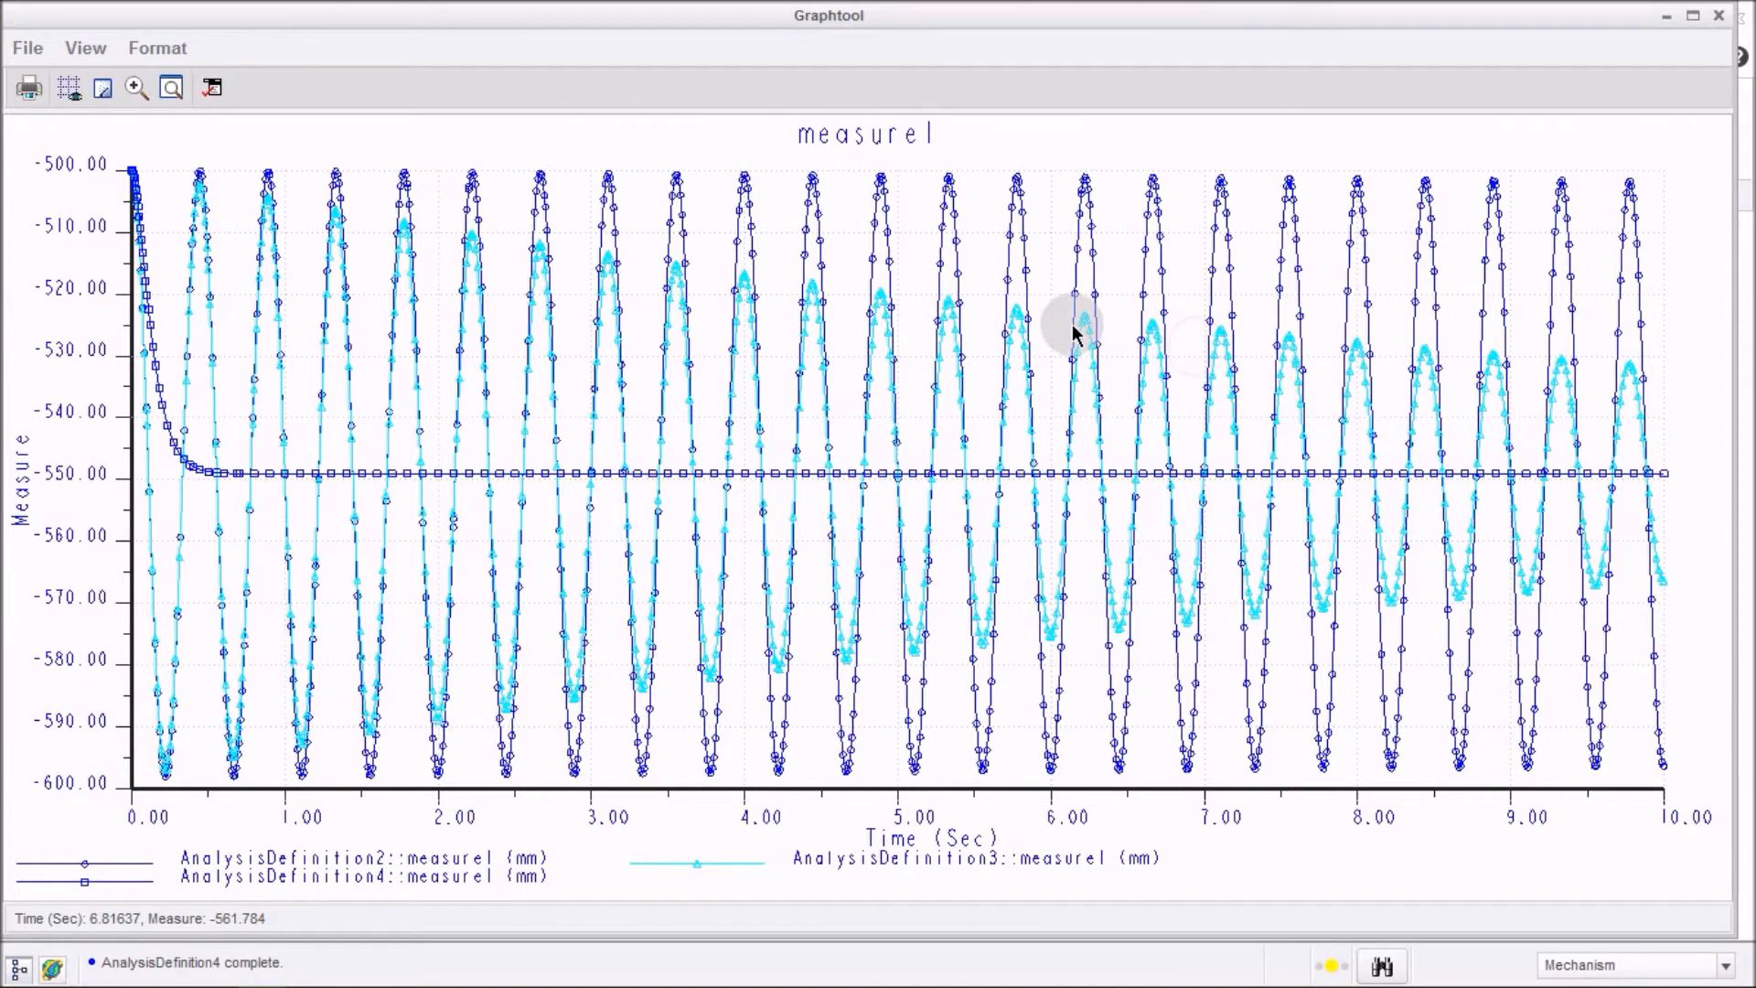
Format the graph's data series, setting point display to None for all three series, and apply.
right_click(1065, 311)
mouse_move(1144, 416)
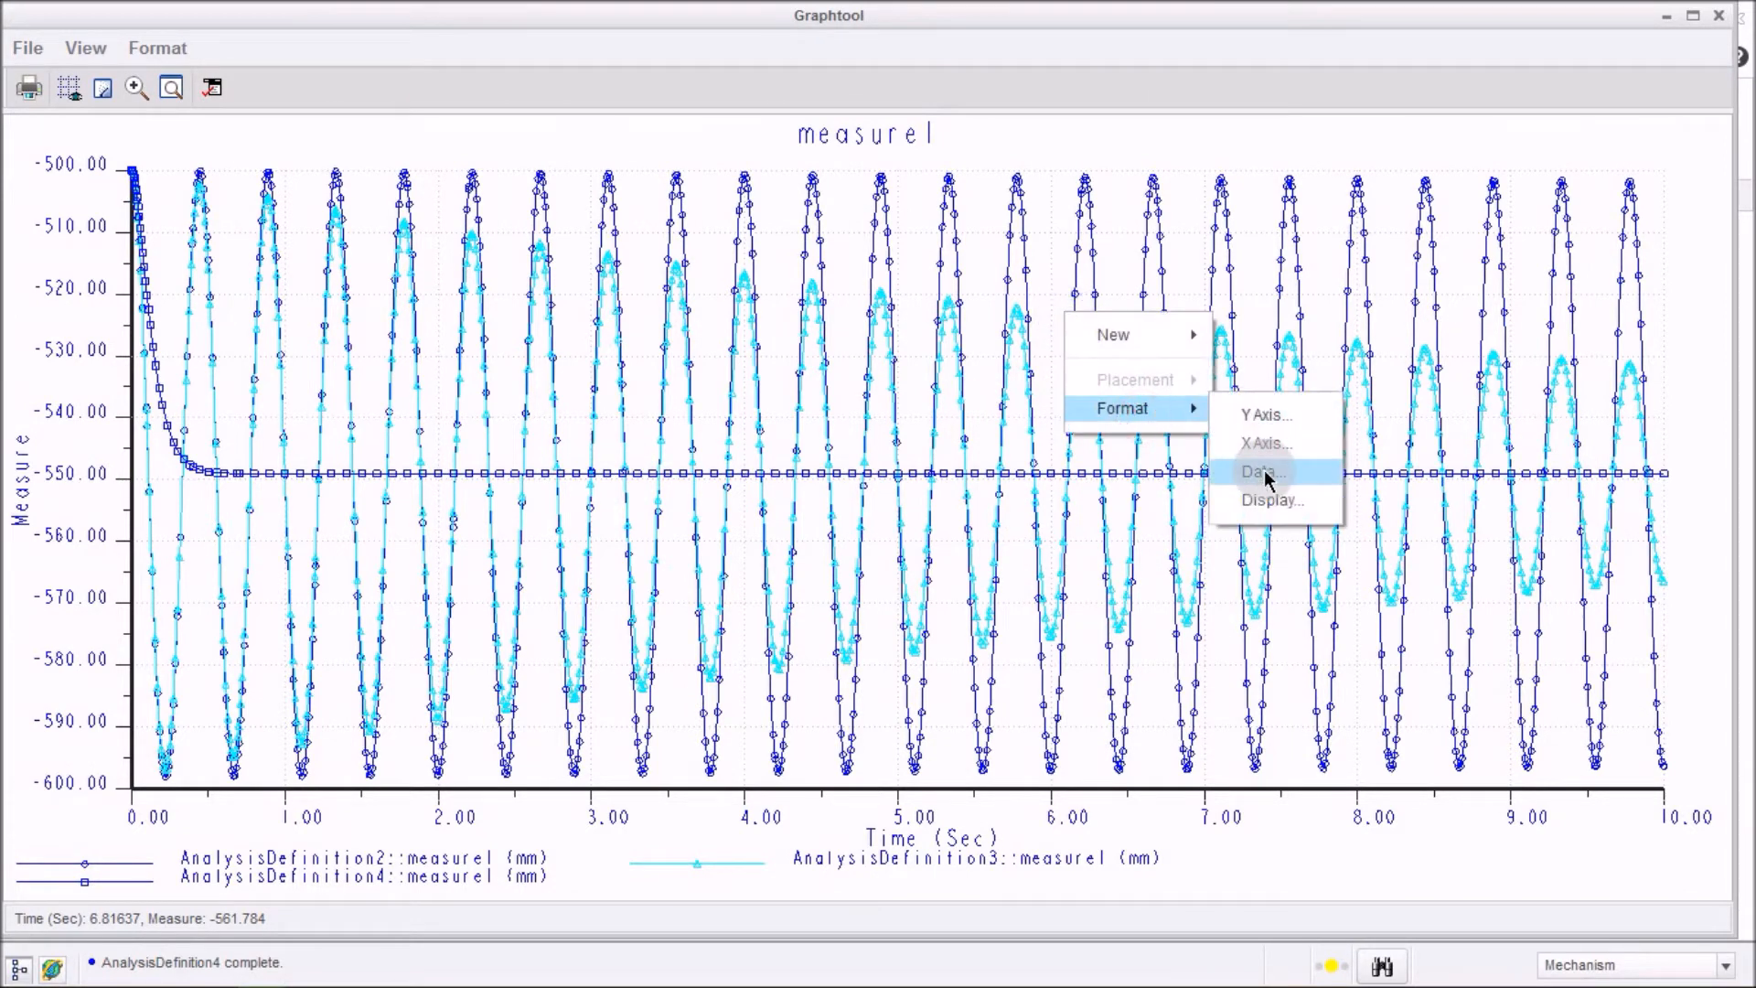
click(1264, 473)
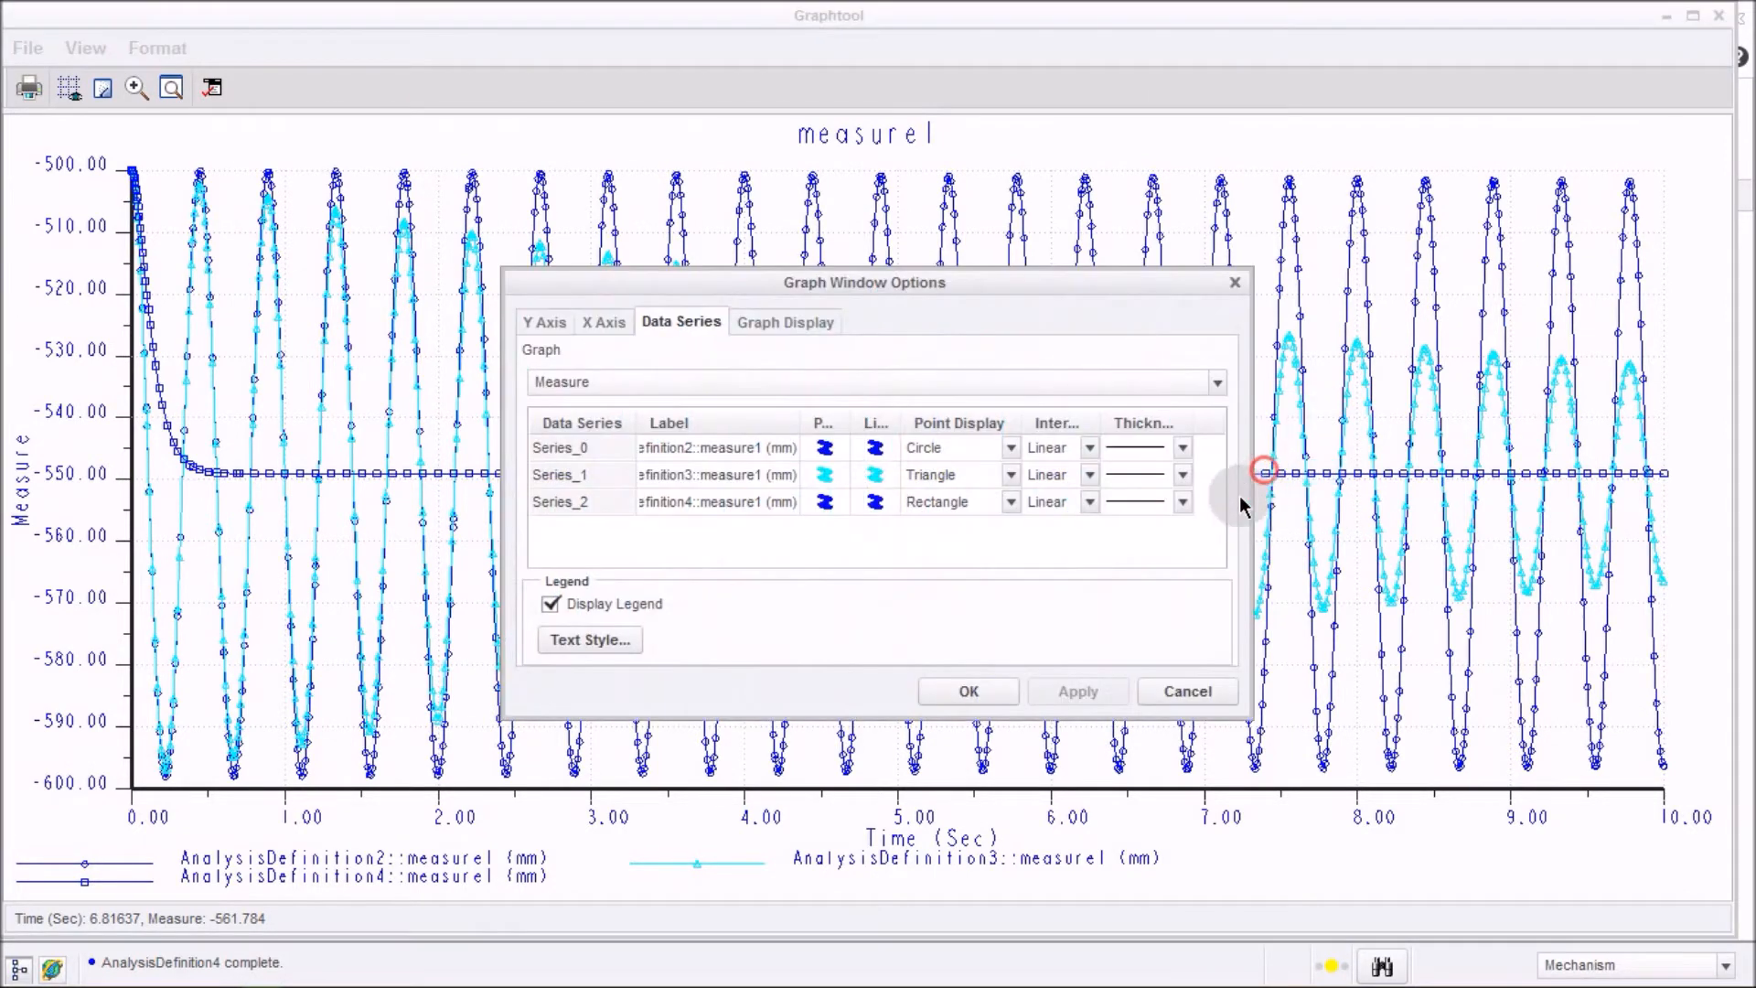
click(1011, 448)
click(996, 593)
click(1012, 475)
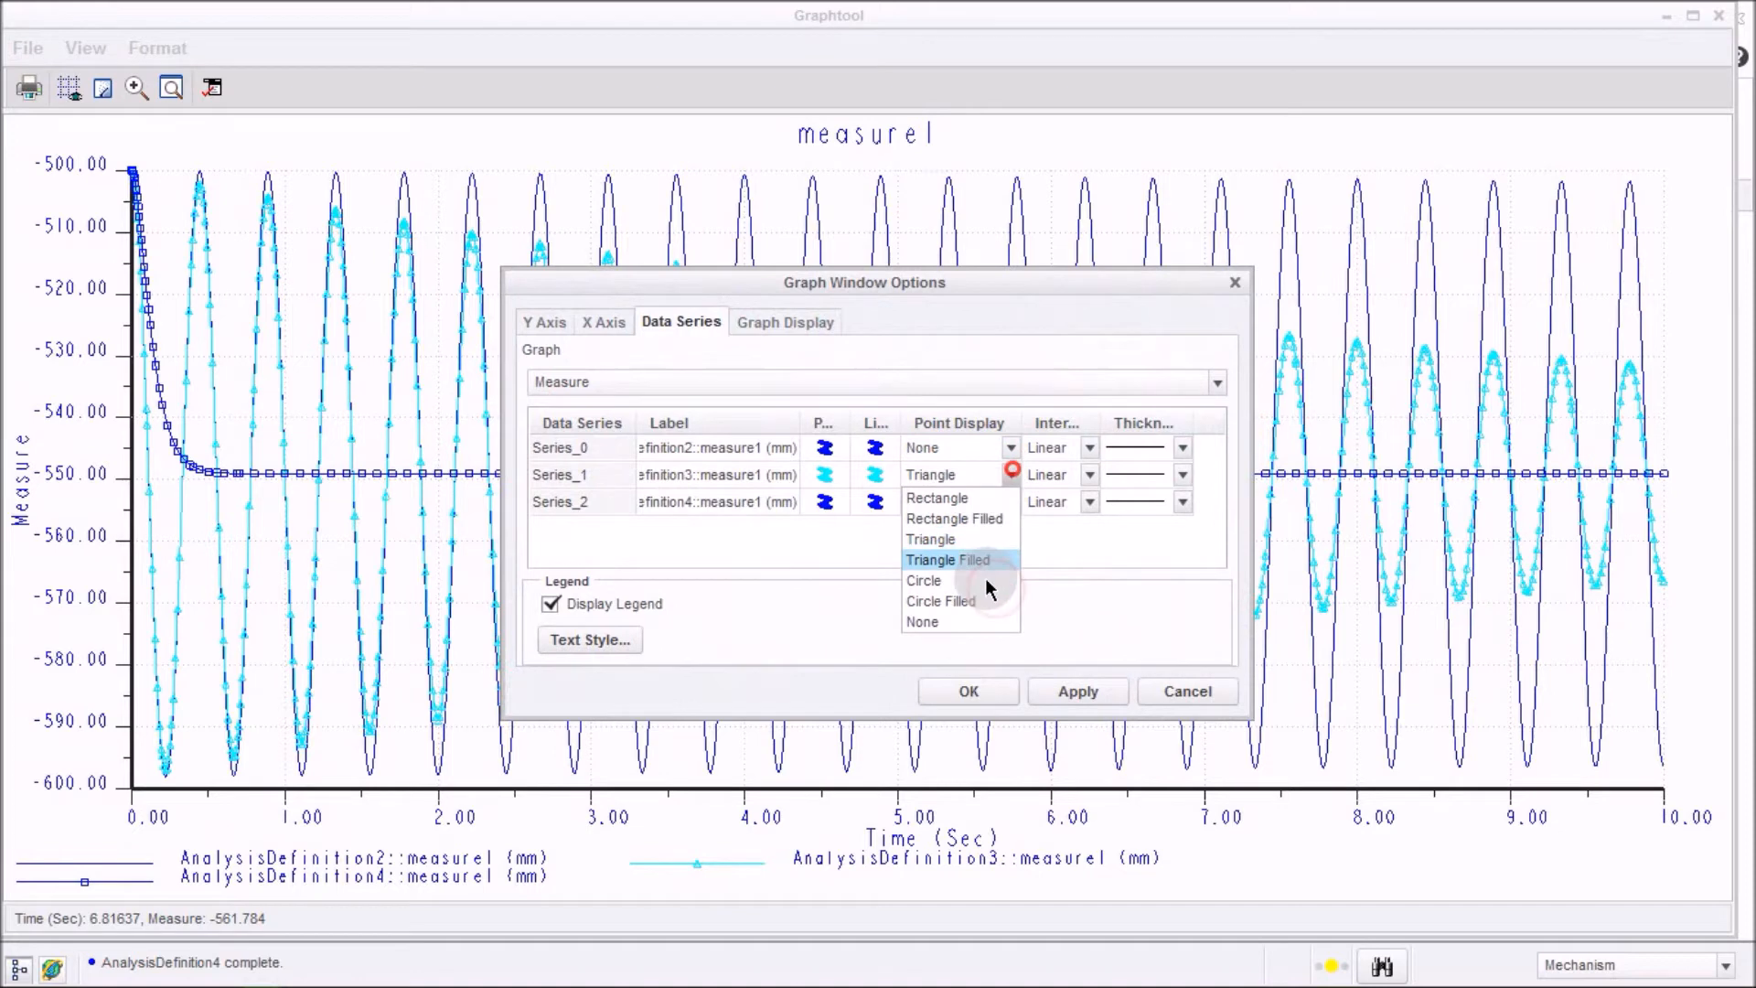
click(979, 622)
click(1011, 503)
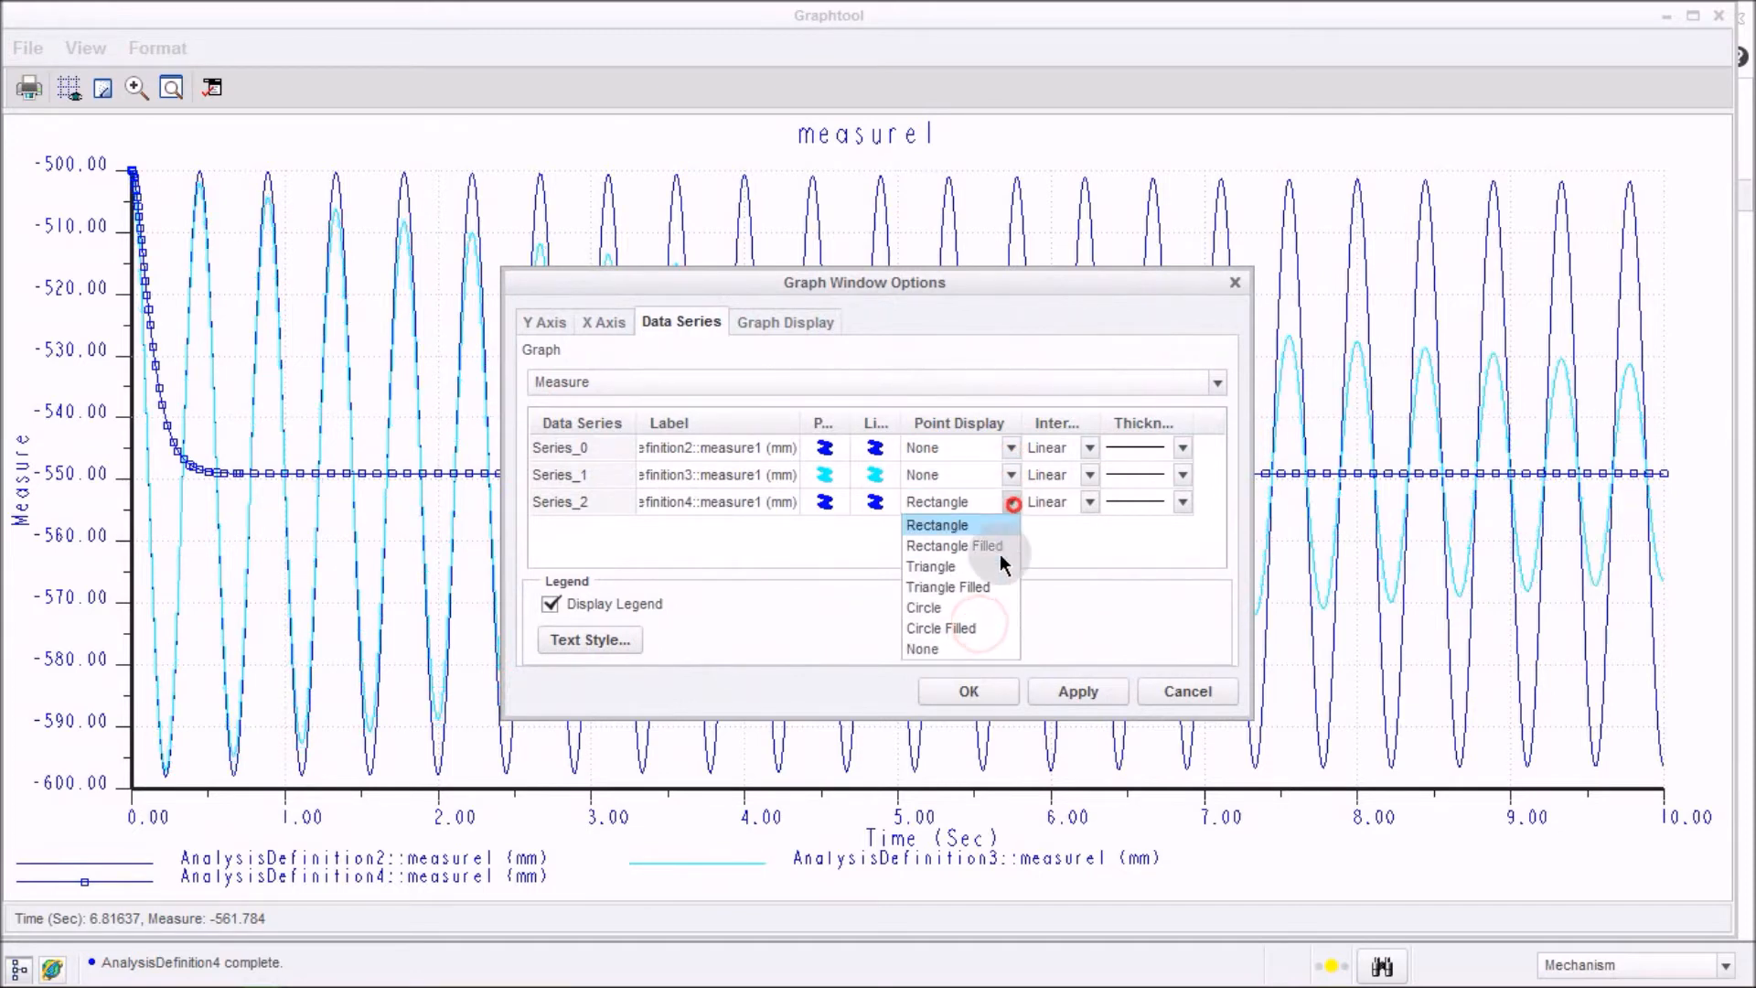
click(991, 646)
click(1074, 697)
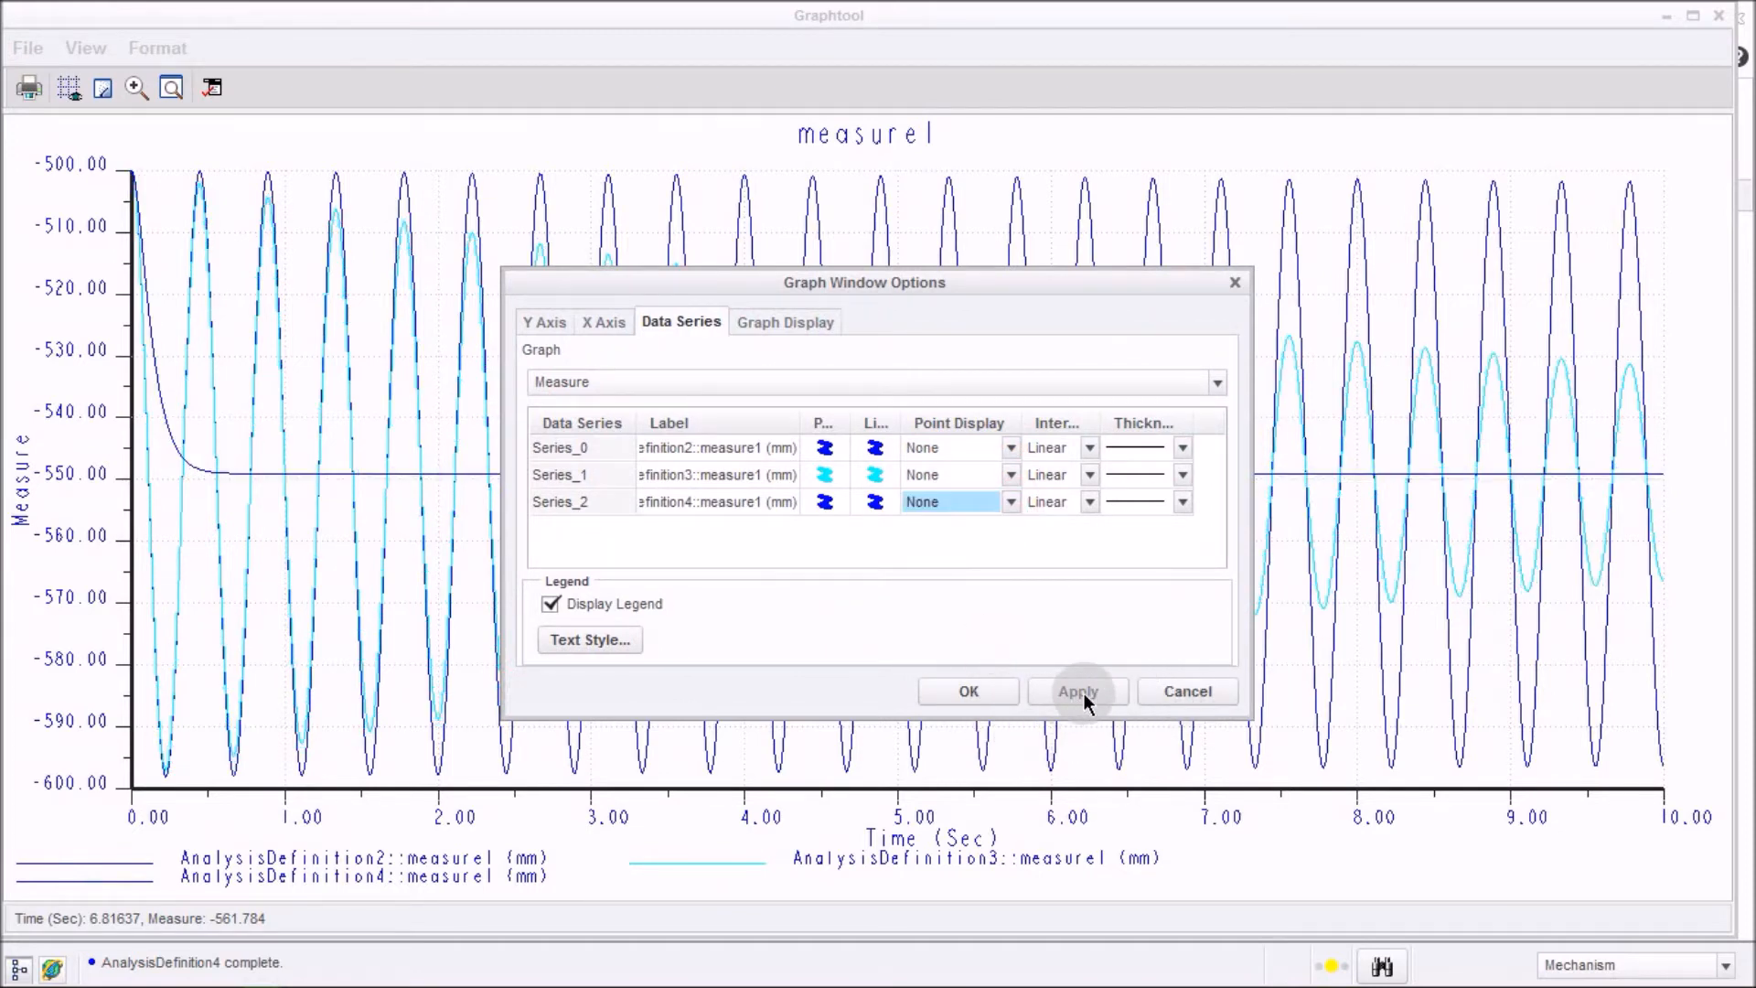
click(970, 692)
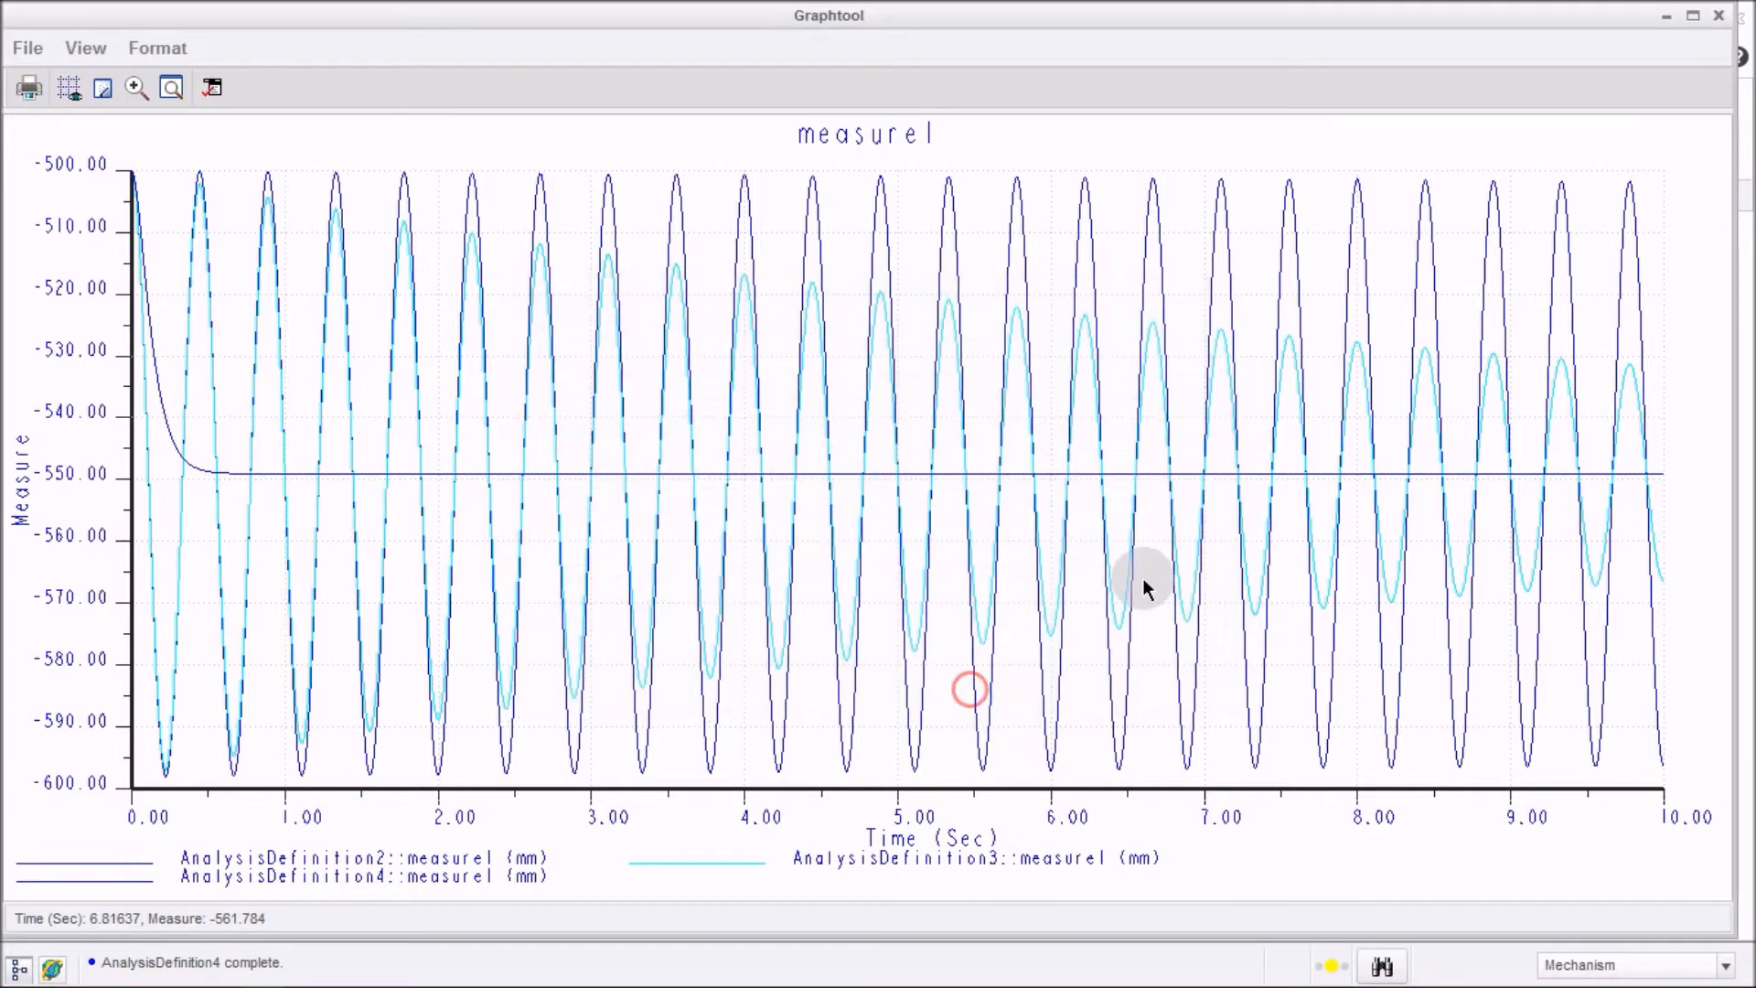
Recolour the AnalysisDefinition3 data series line to magenta (R 219.3, G 0, B 255), apply and close the graph options.
click(1076, 243)
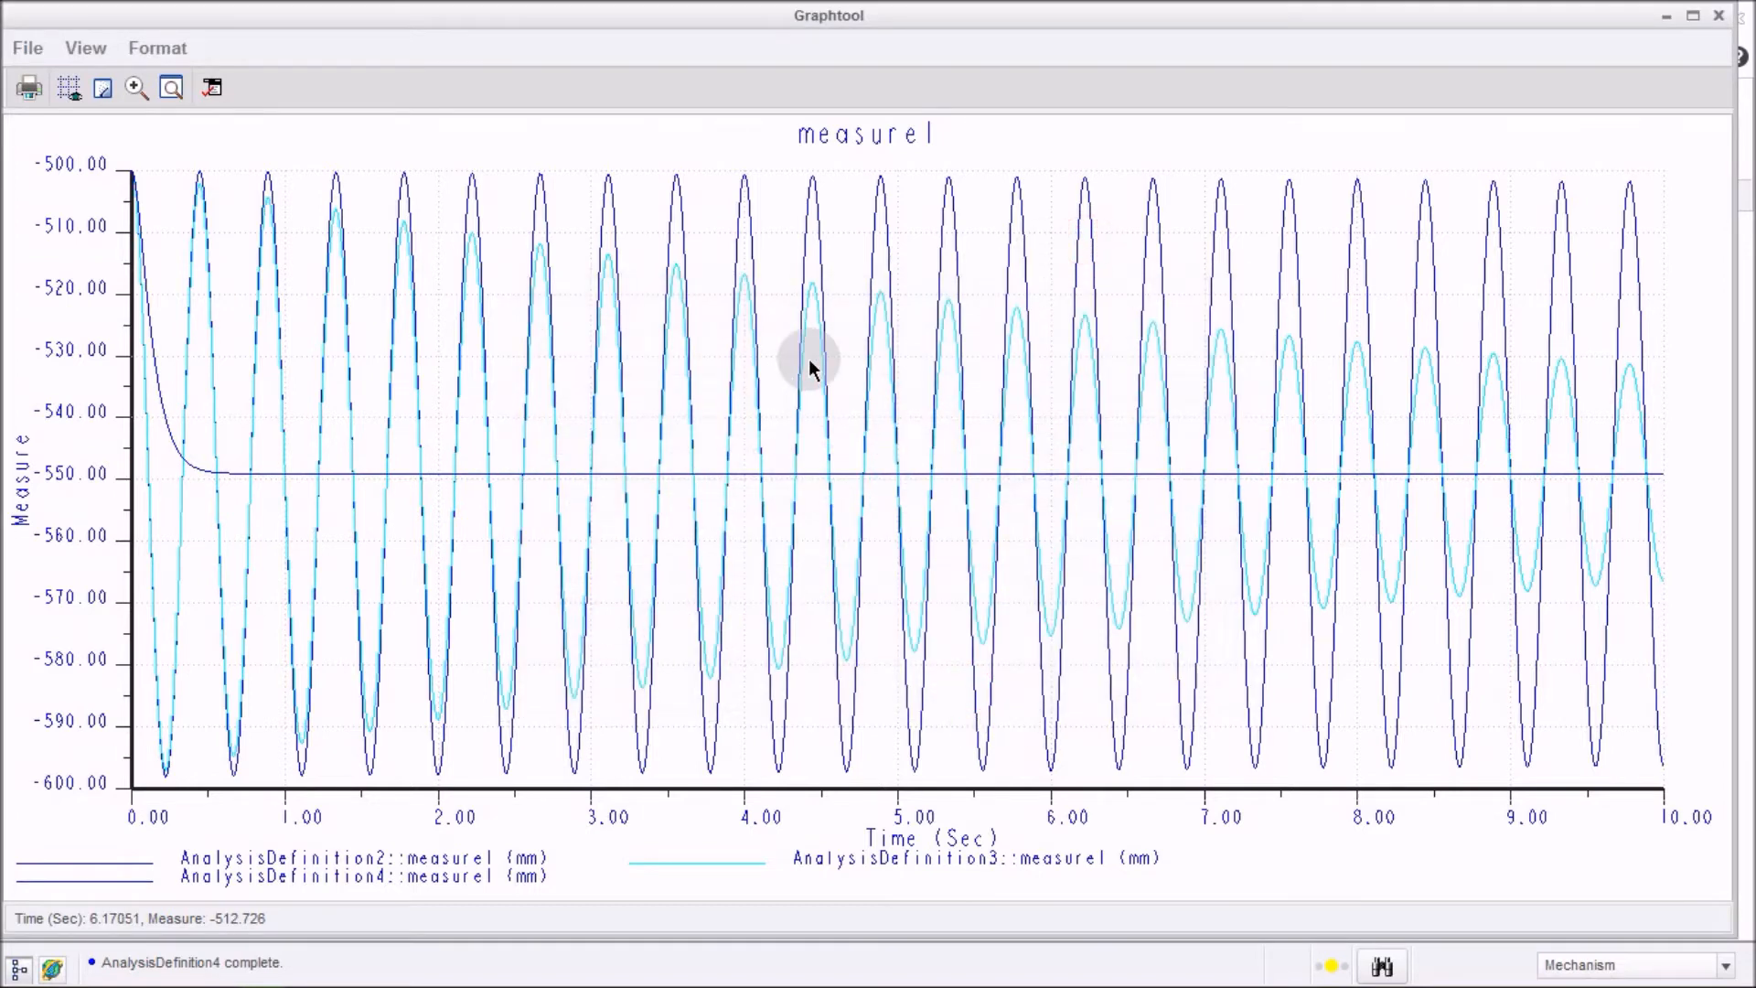
right_click(1188, 294)
click(1262, 396)
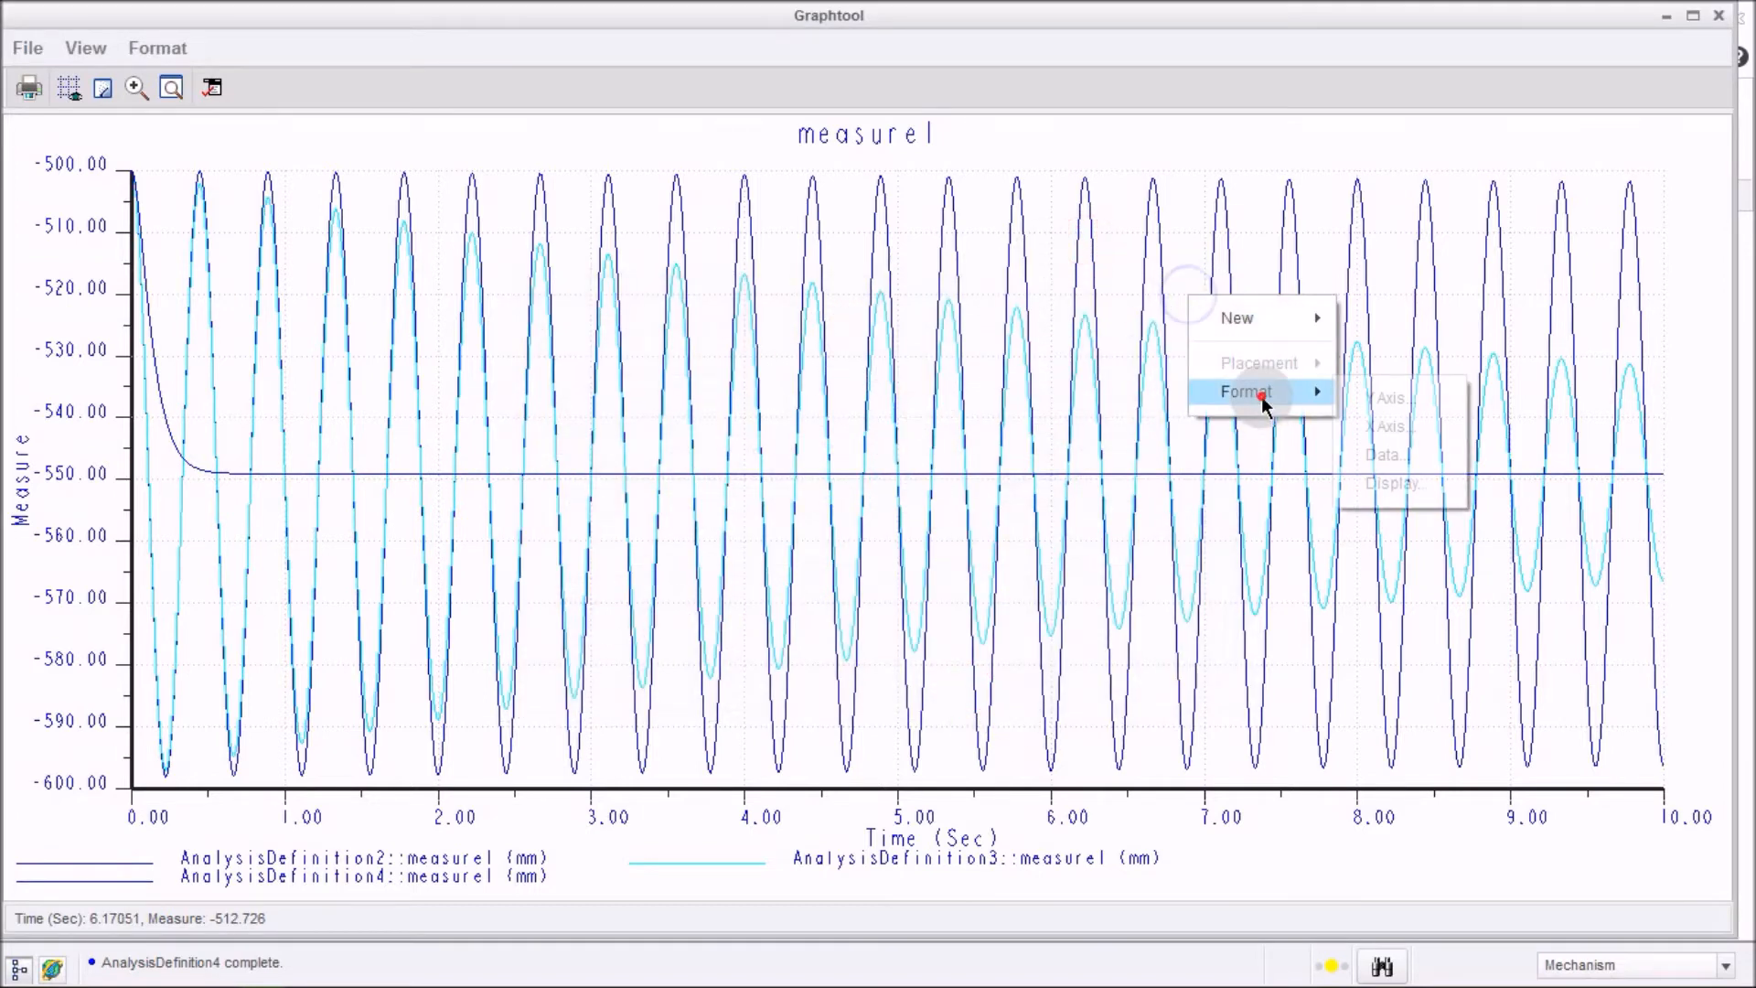
click(1386, 456)
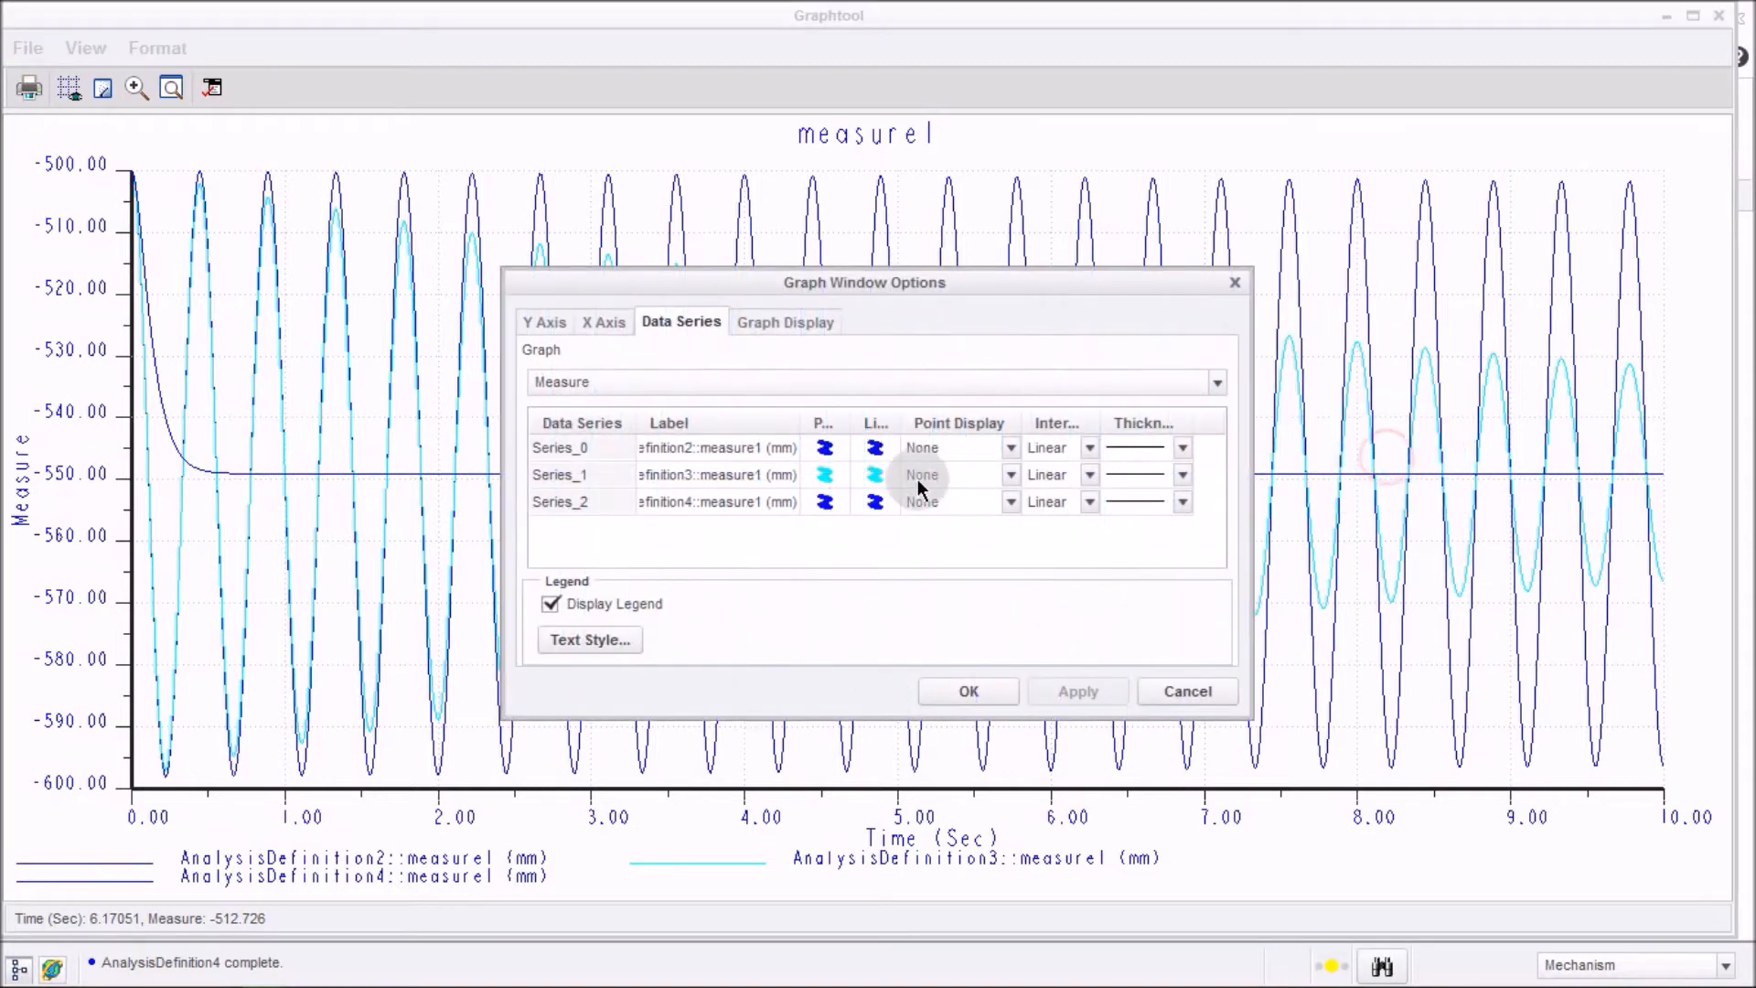
click(880, 476)
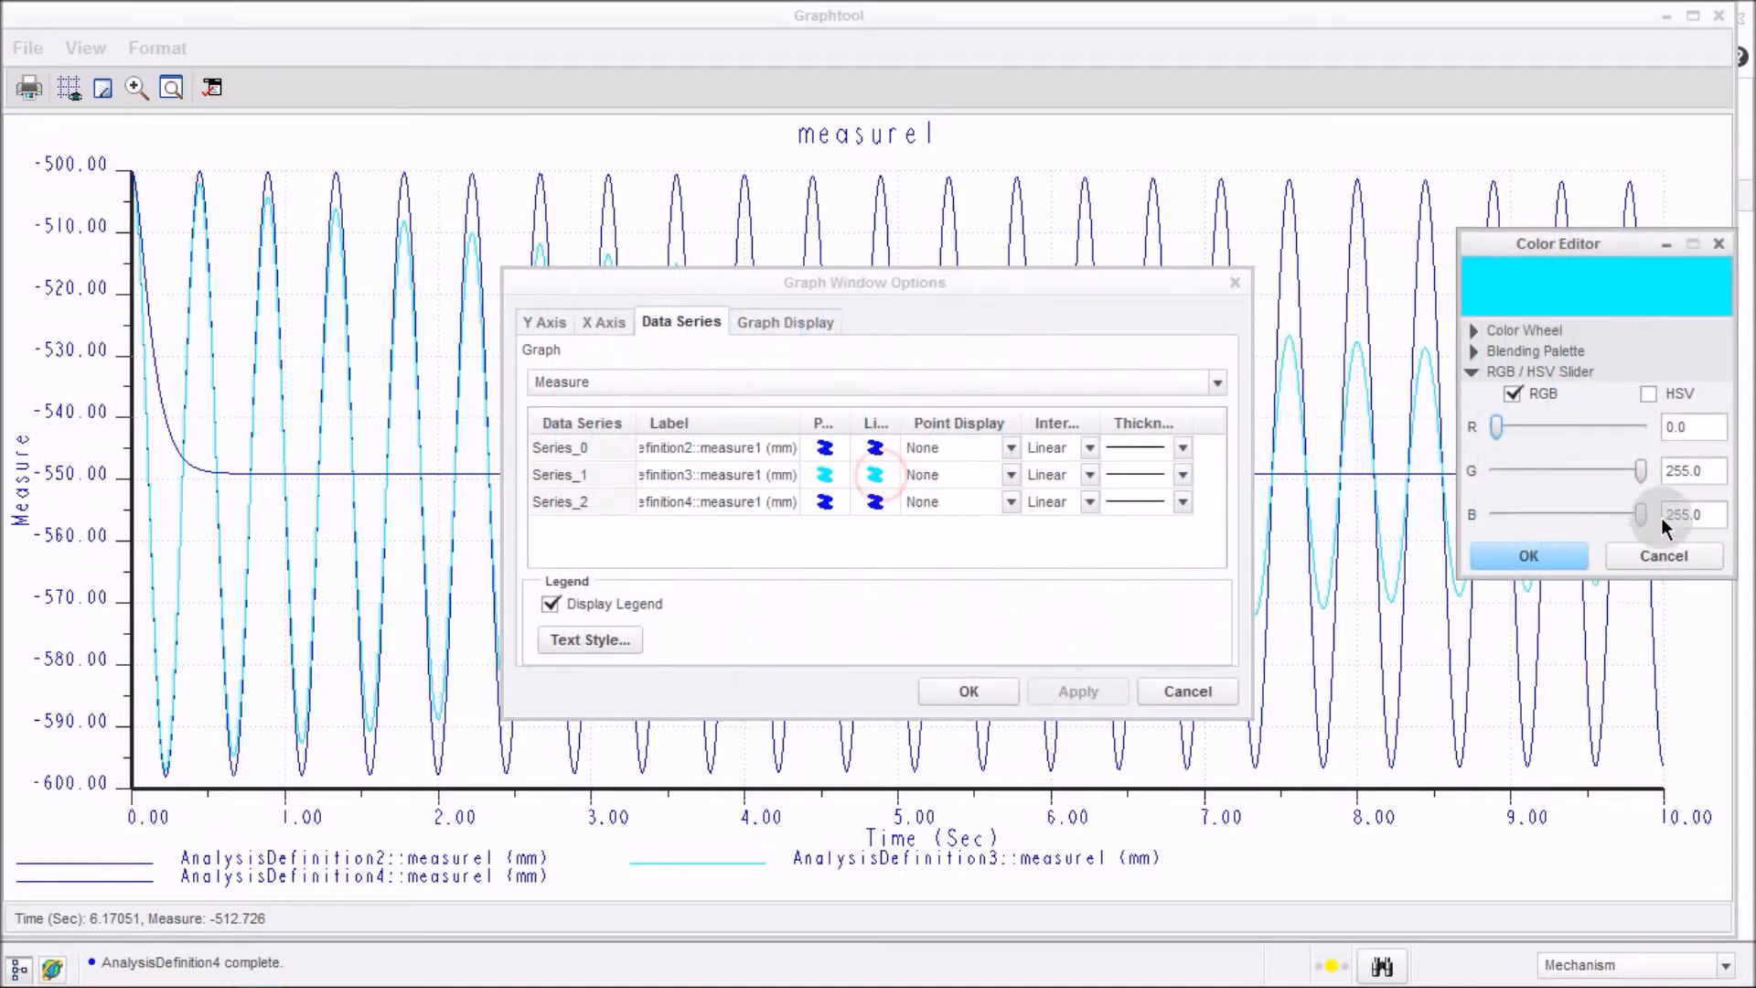
drag(1550, 426, 1605, 426)
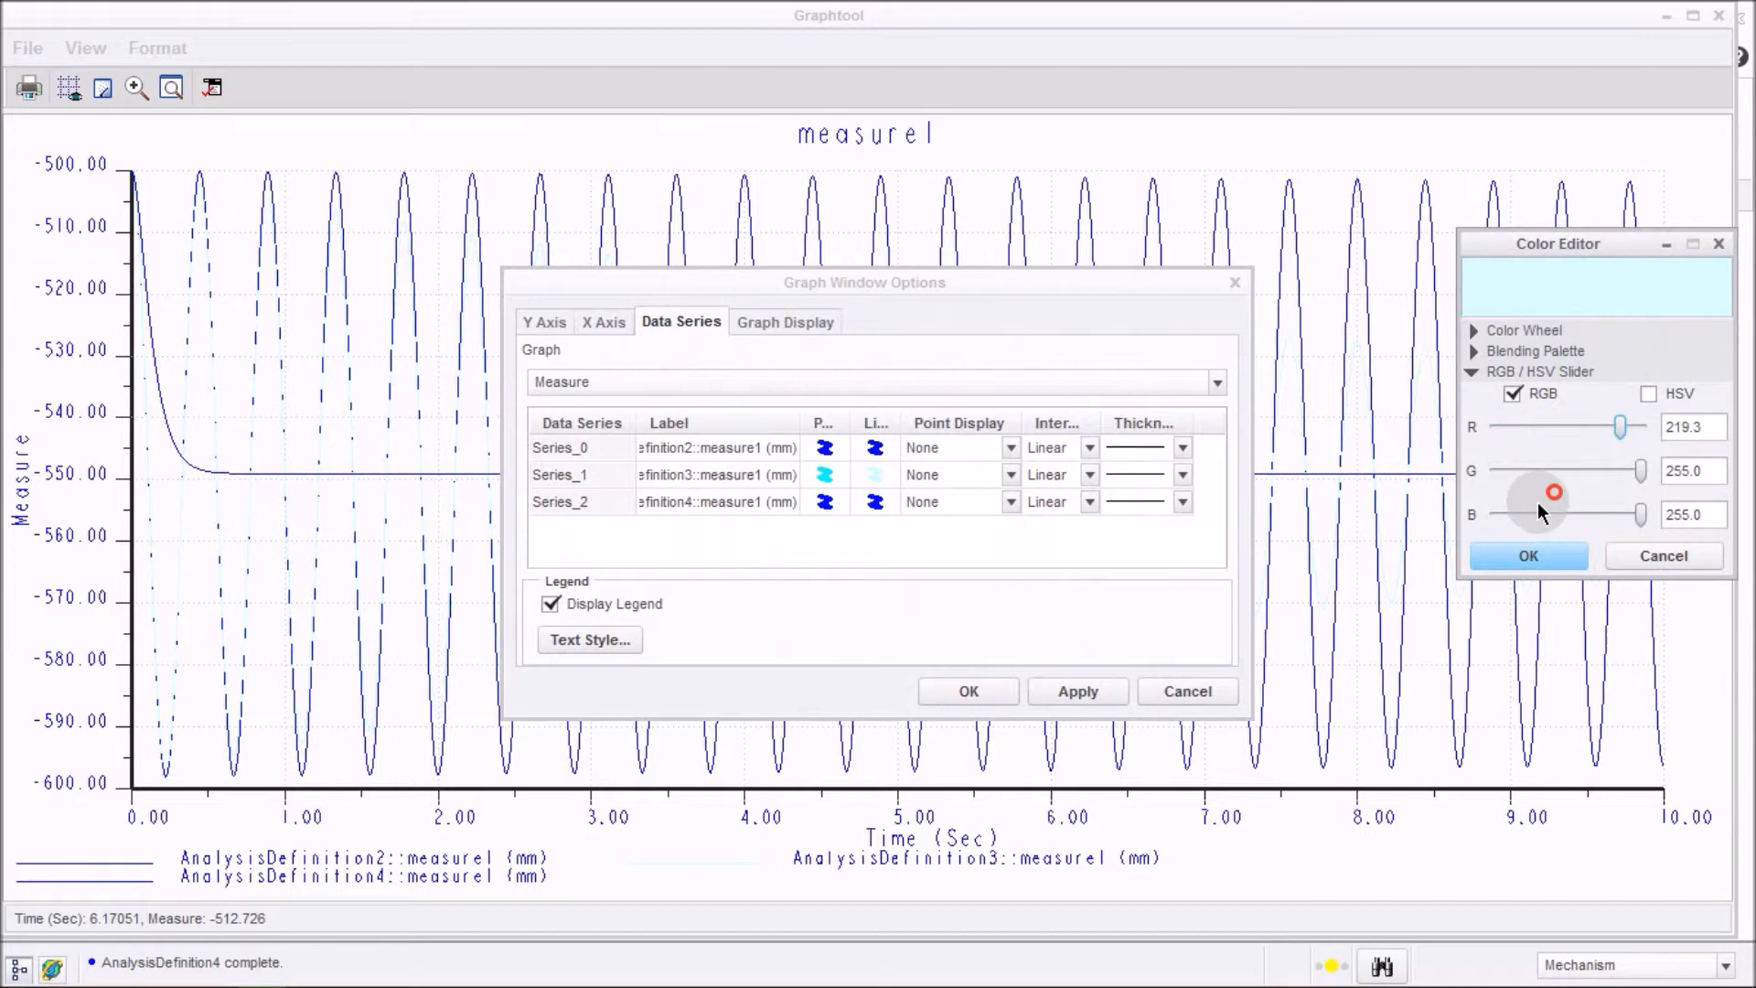
drag(1538, 502, 1481, 481)
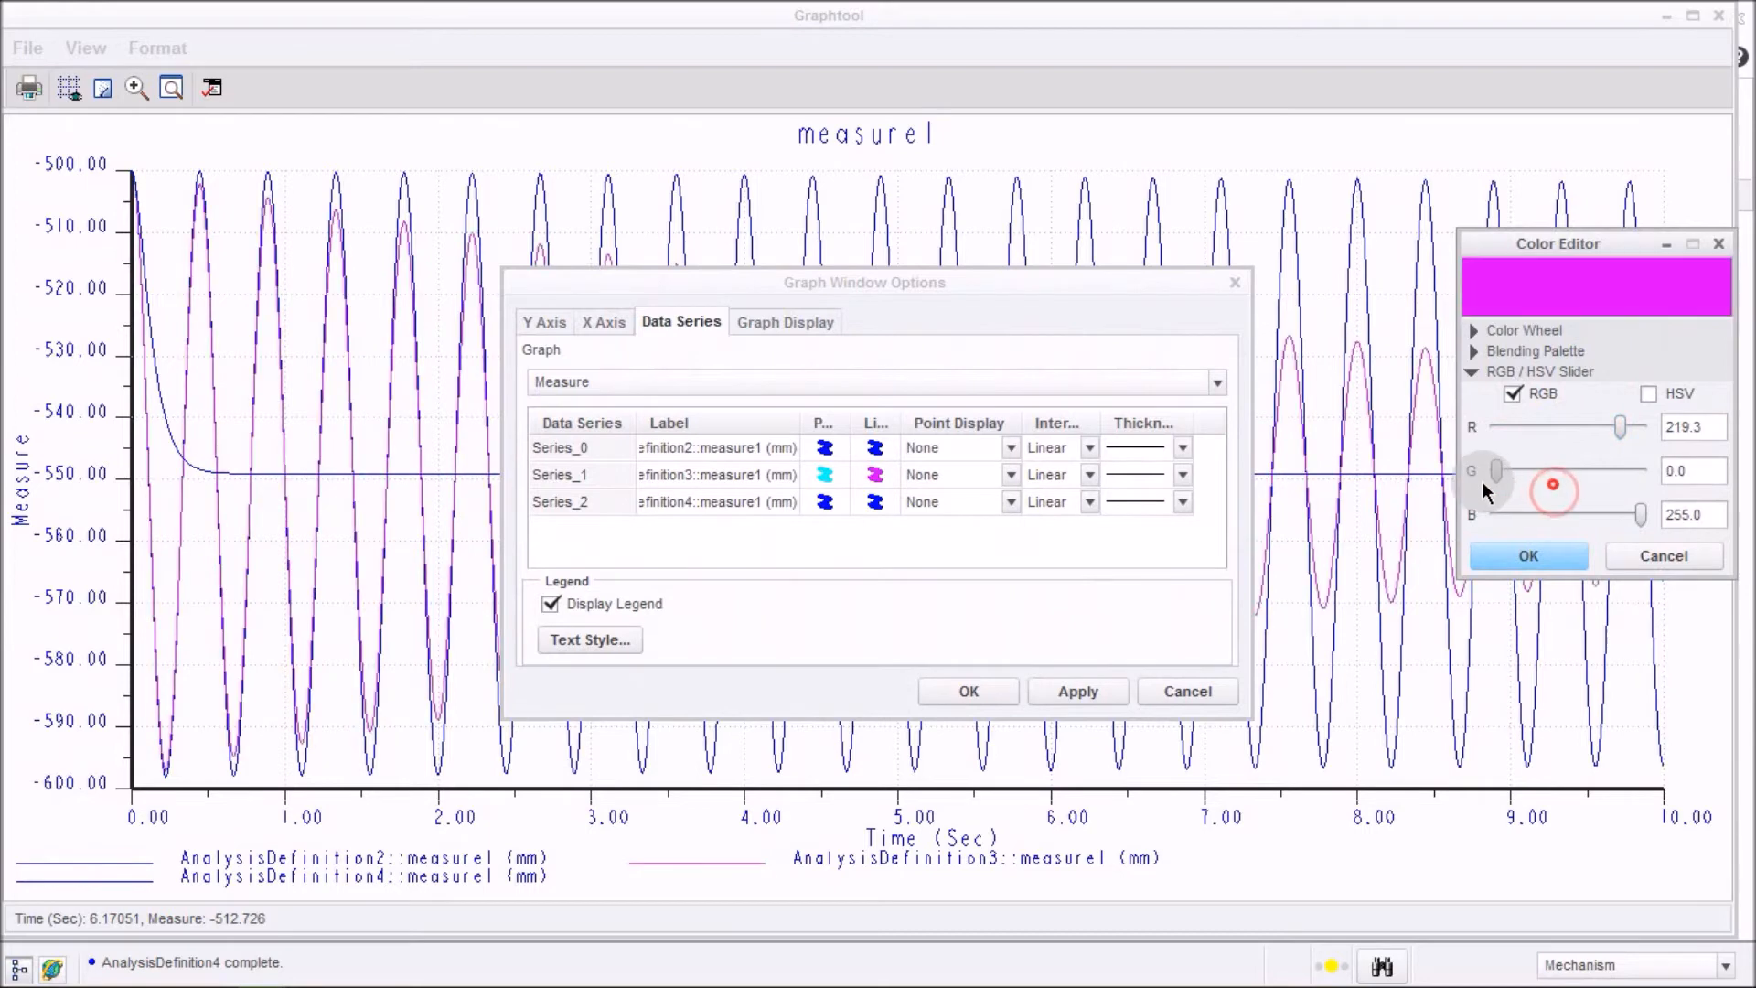
click(1529, 556)
click(1078, 691)
click(968, 692)
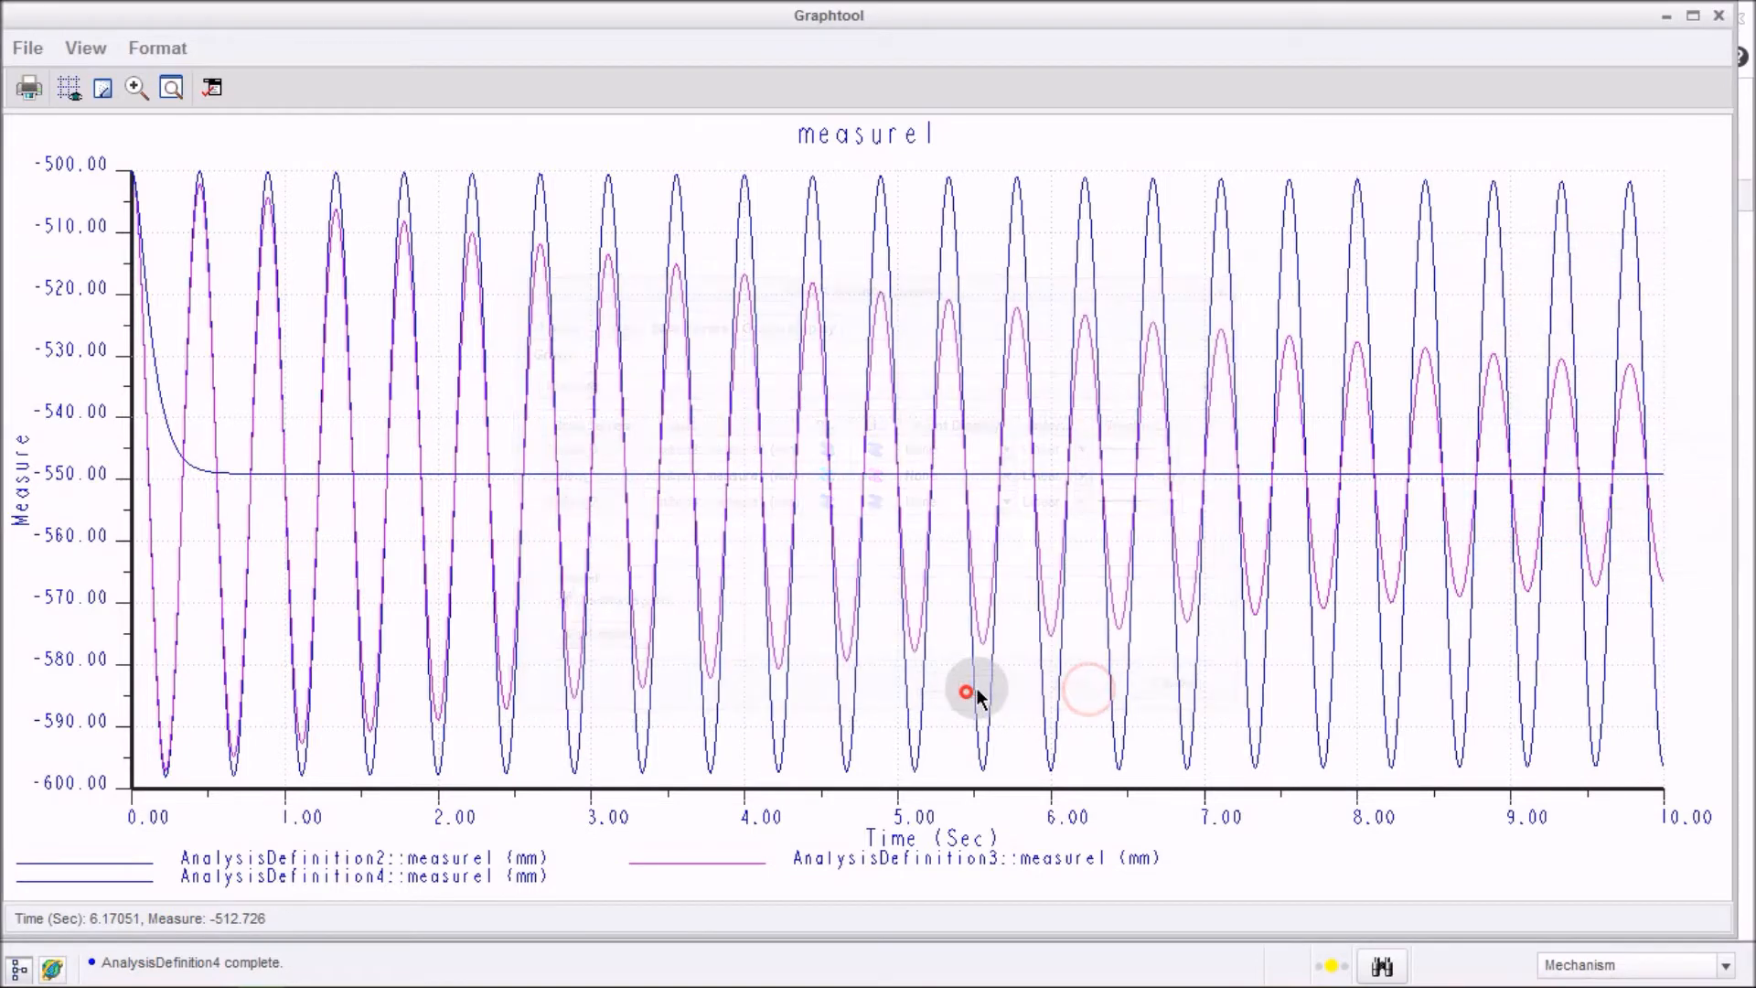
Close the graph window and the Measure Results dialog.
click(1123, 141)
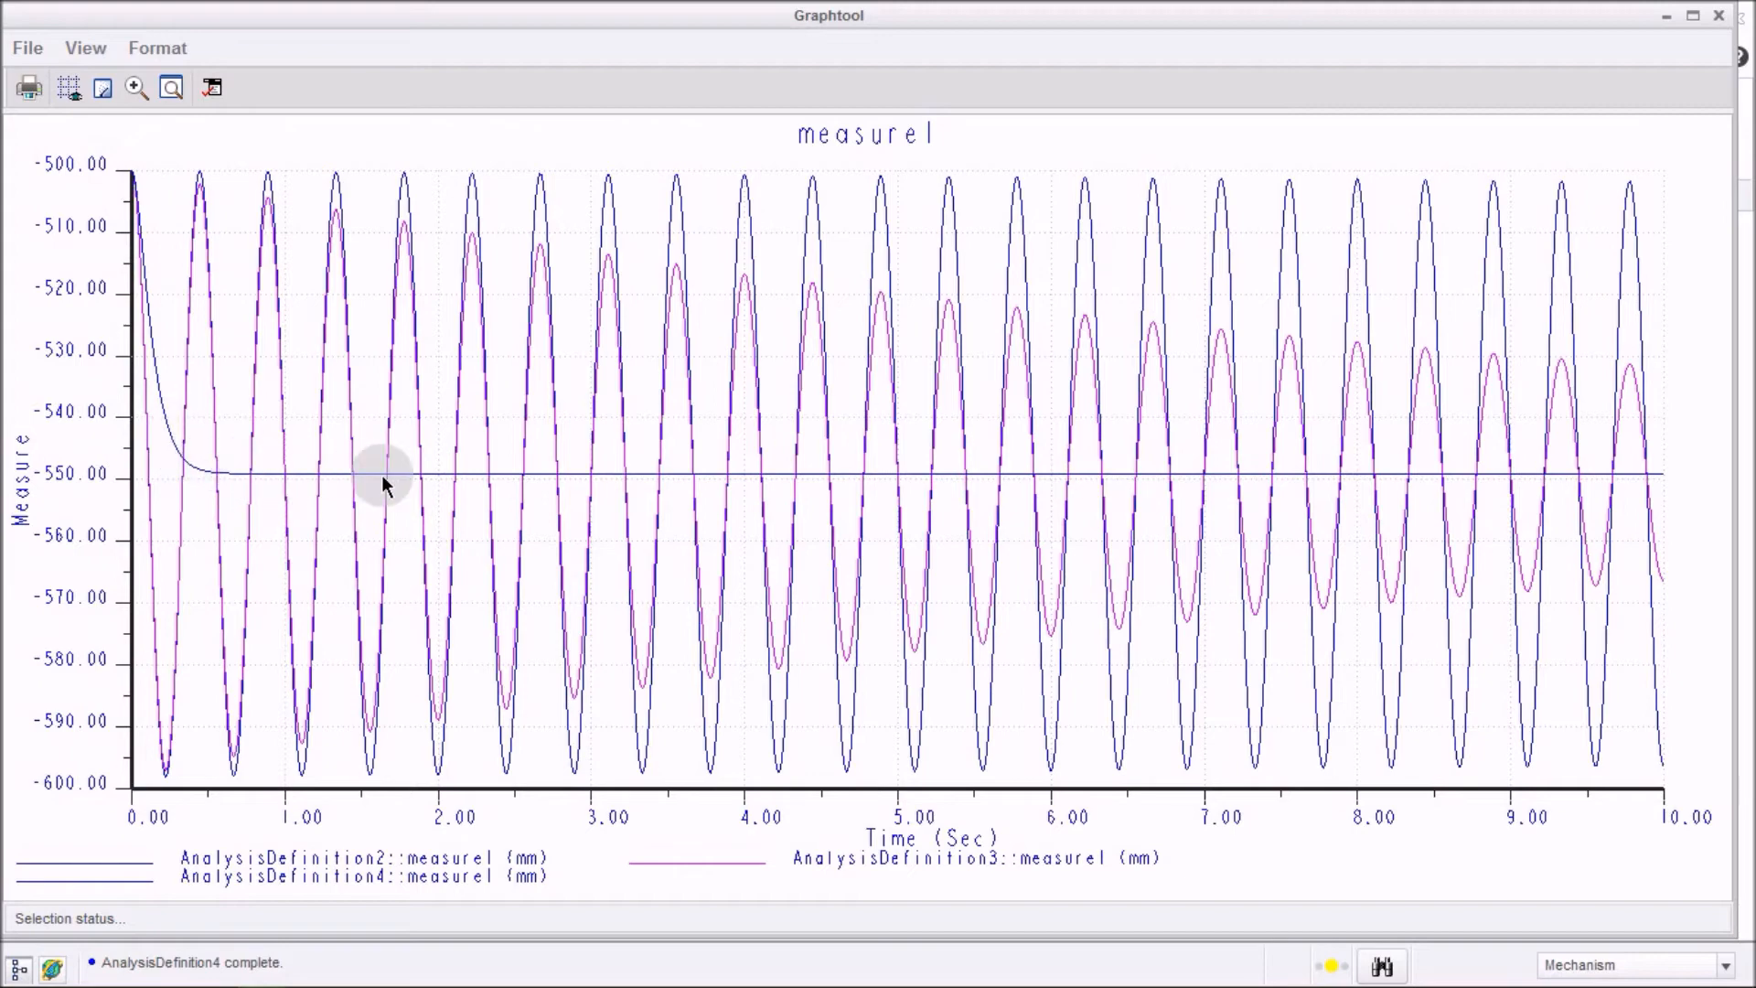
click(1719, 16)
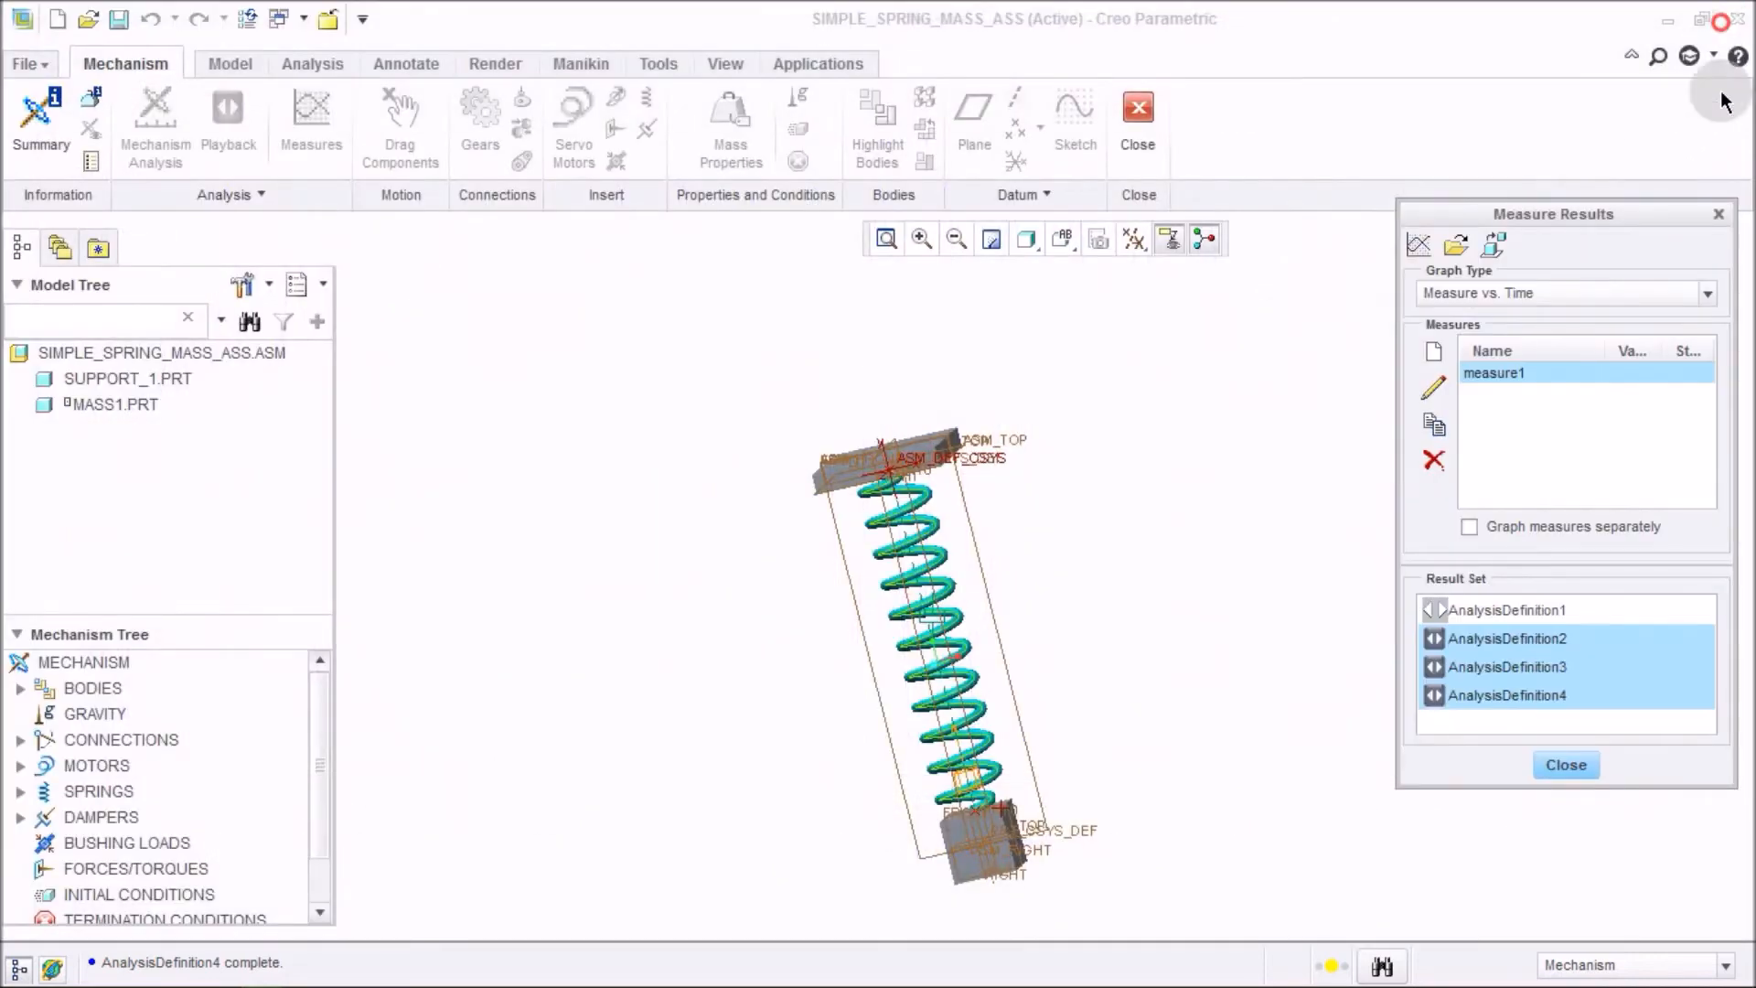
click(1567, 765)
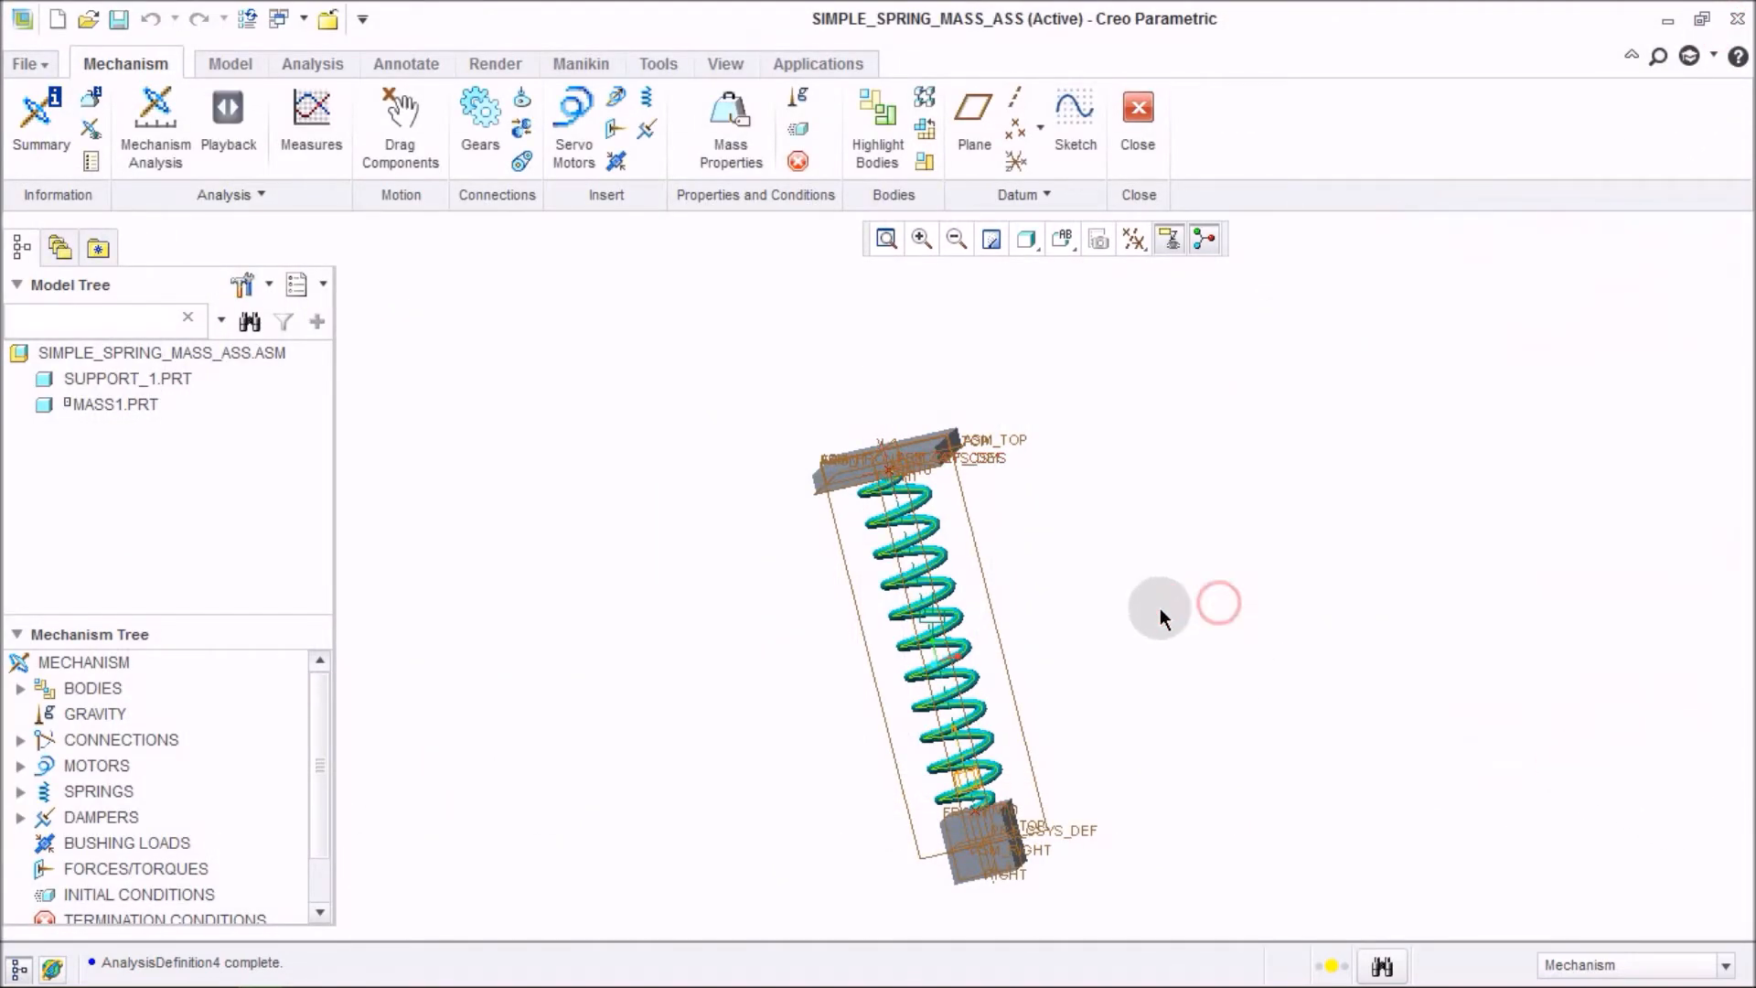
Edit Damper 1, set its damping coefficient to 200 N sec/m, and regenerate the assembly.
right_click(219, 357)
click(252, 375)
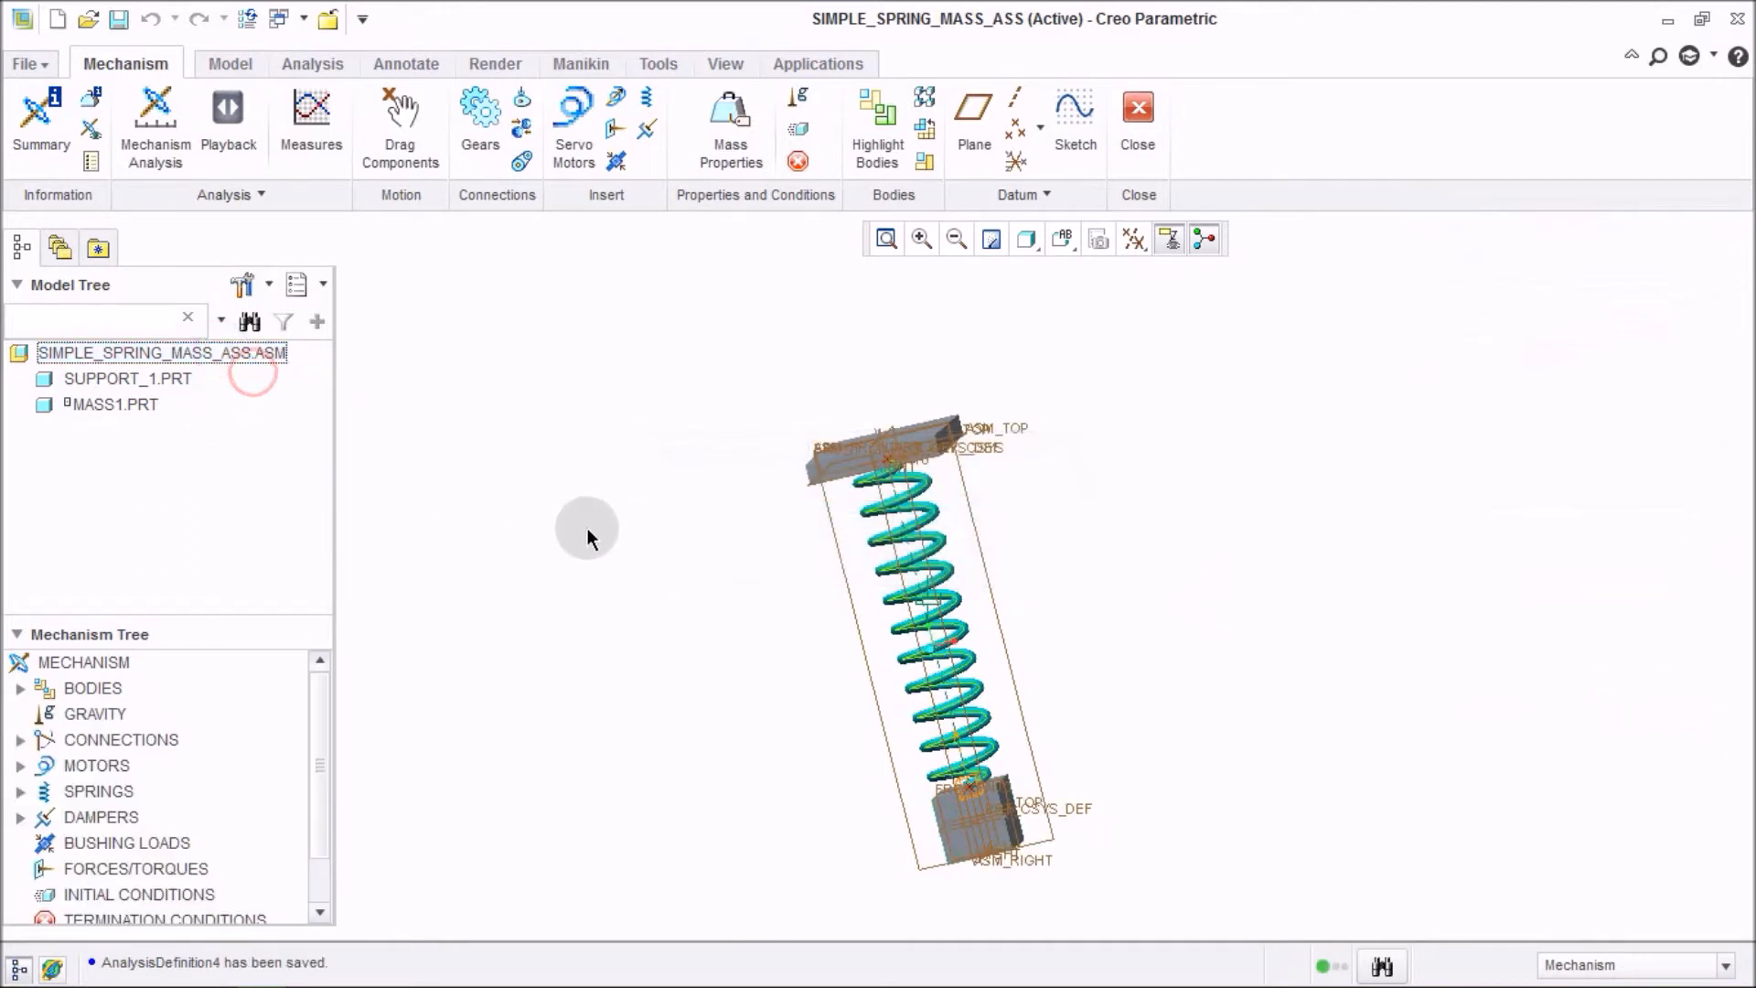
click(21, 817)
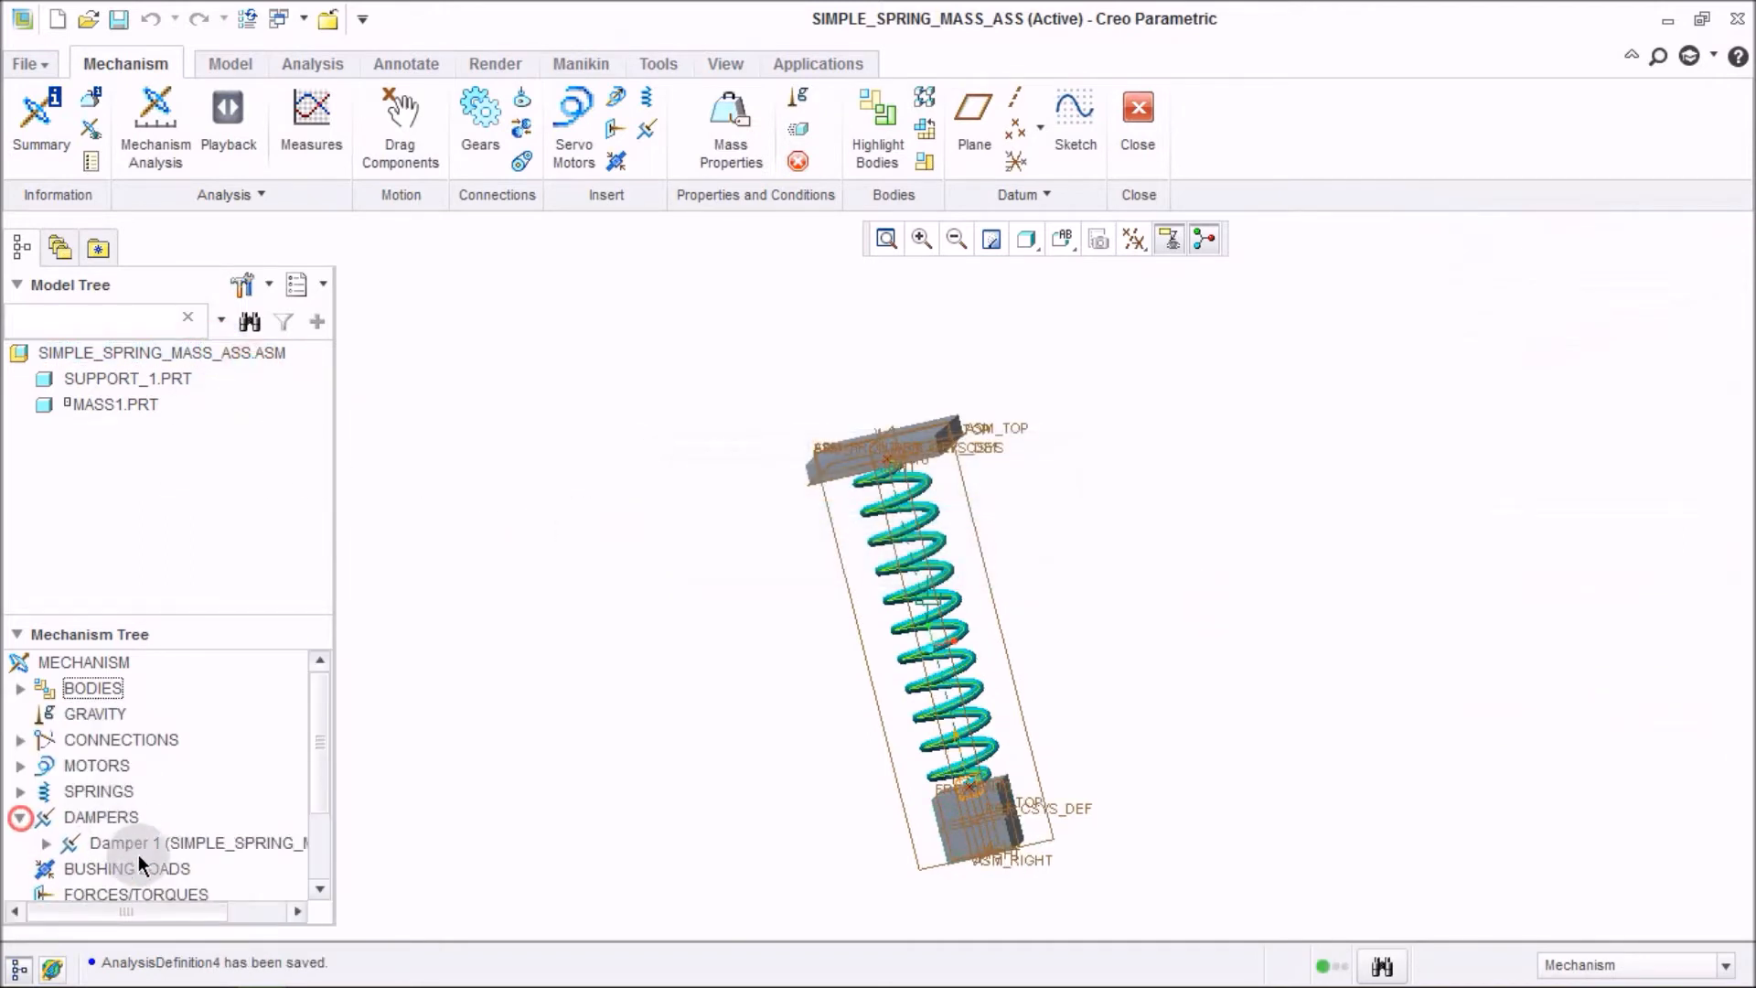
right_click(137, 841)
click(246, 677)
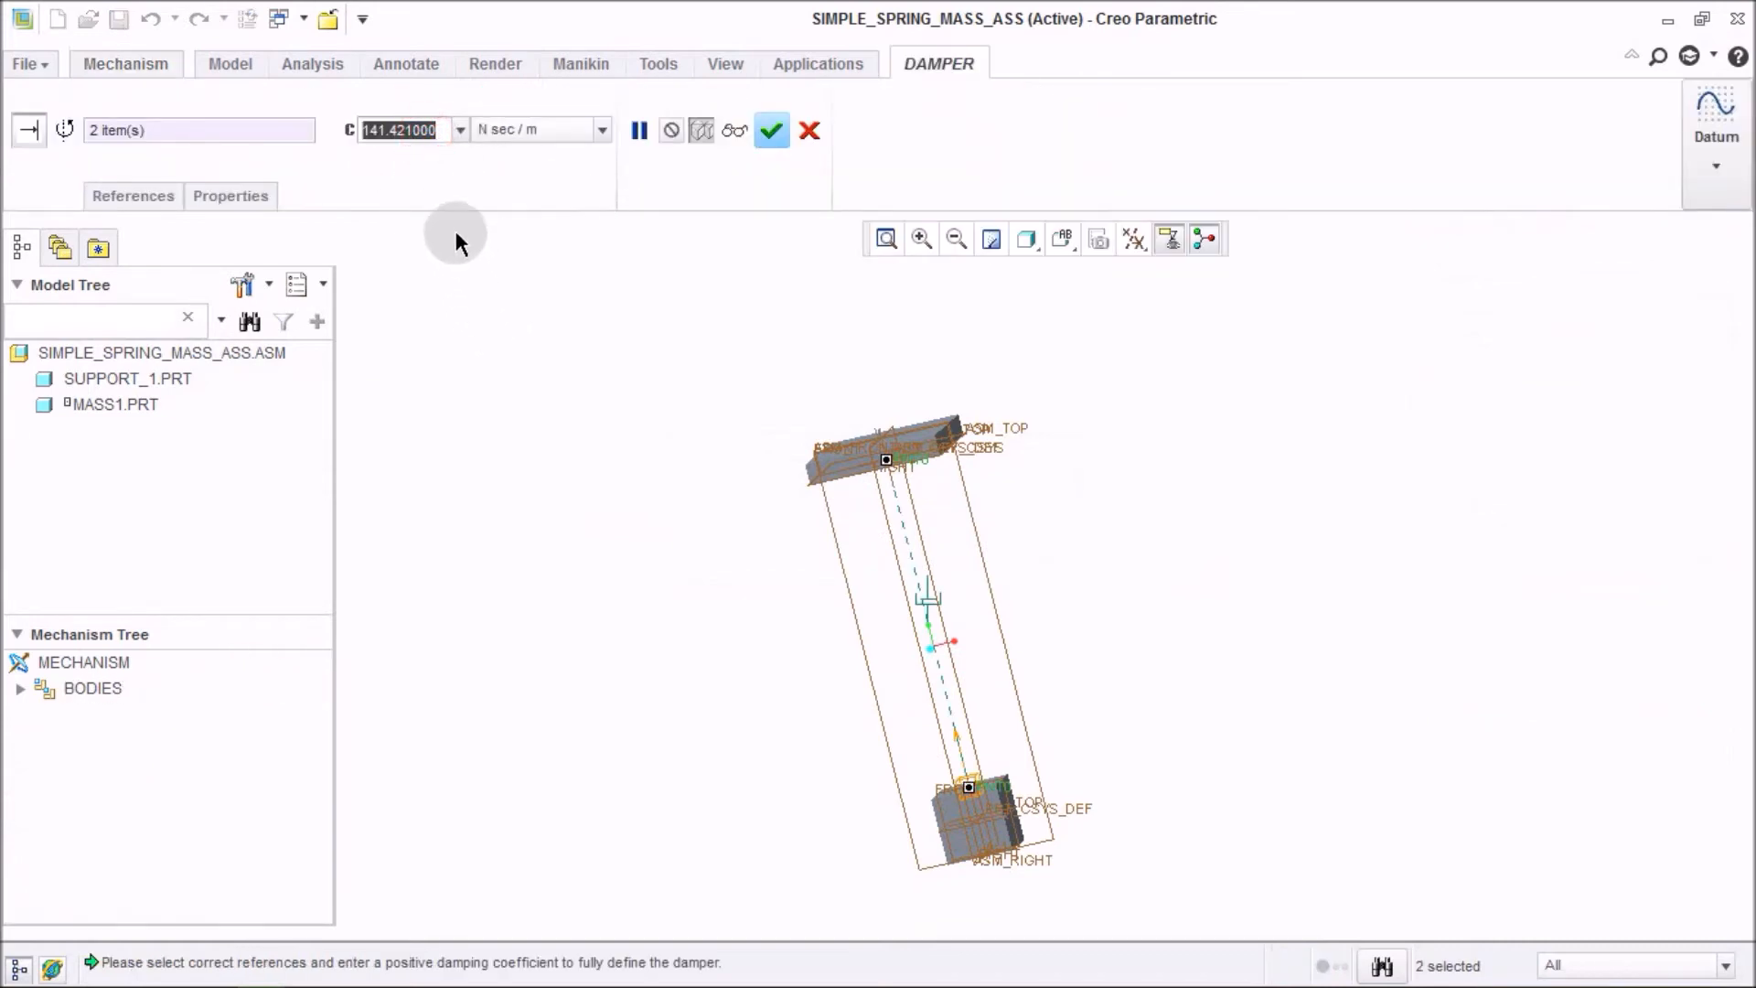
text(200)
key(Return)
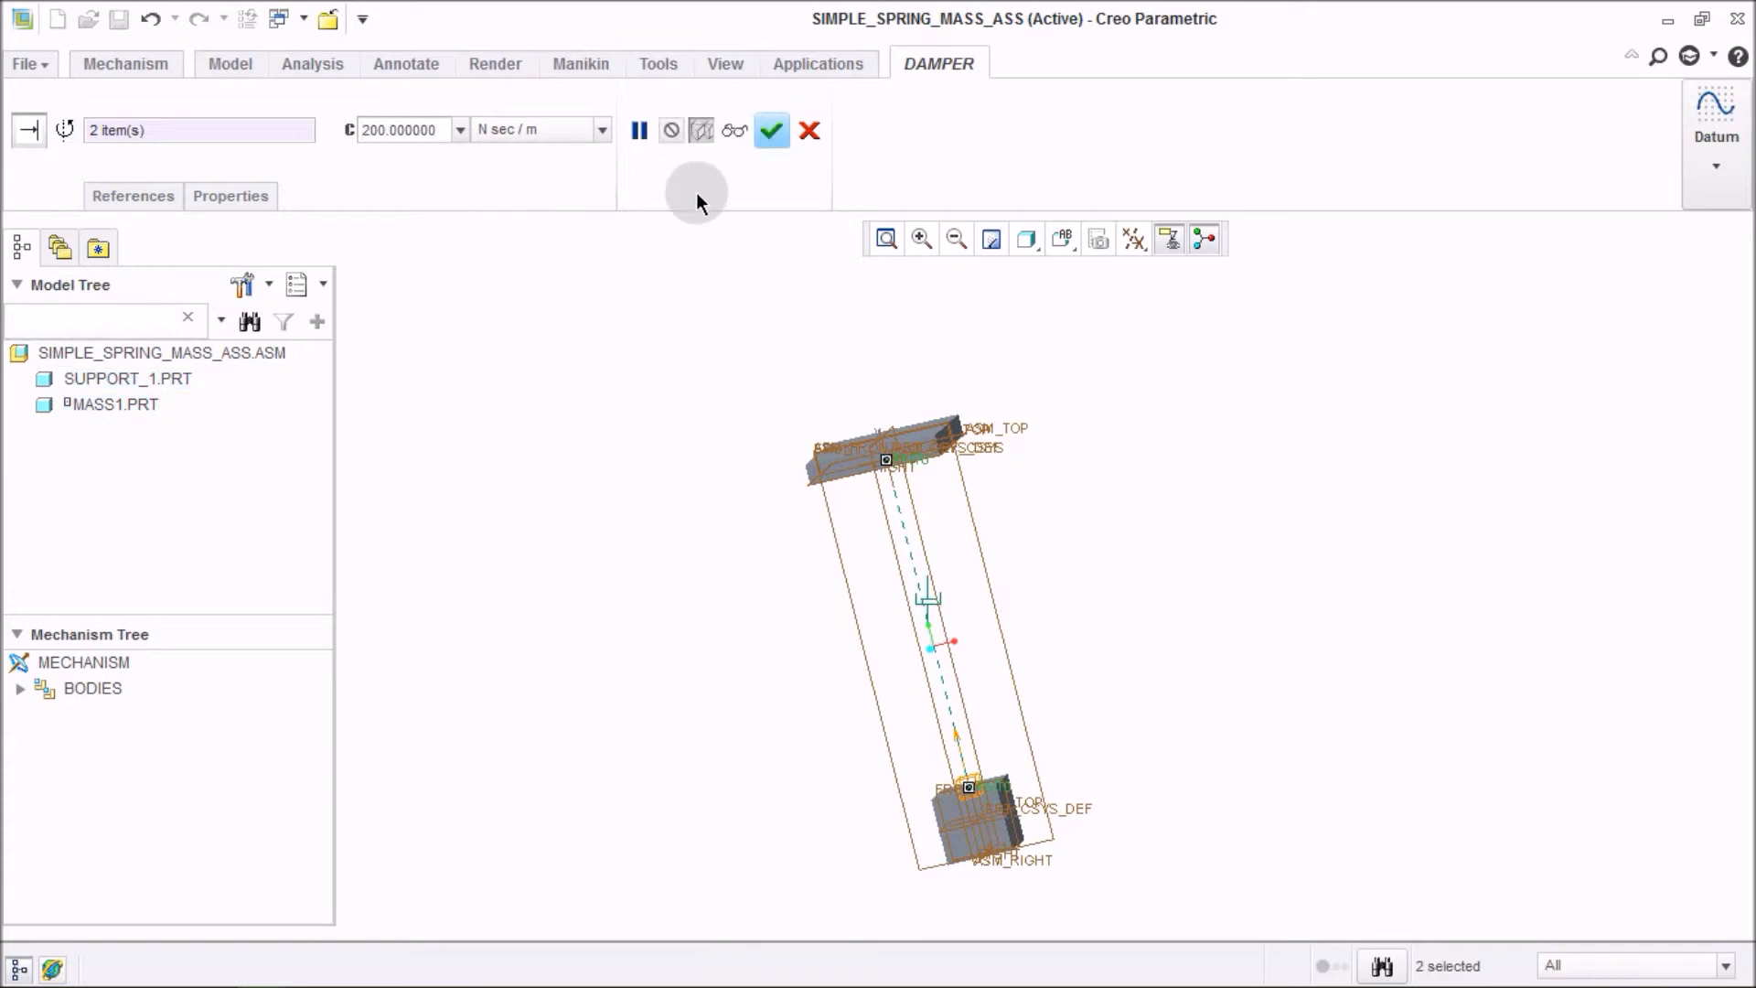
click(771, 132)
right_click(227, 351)
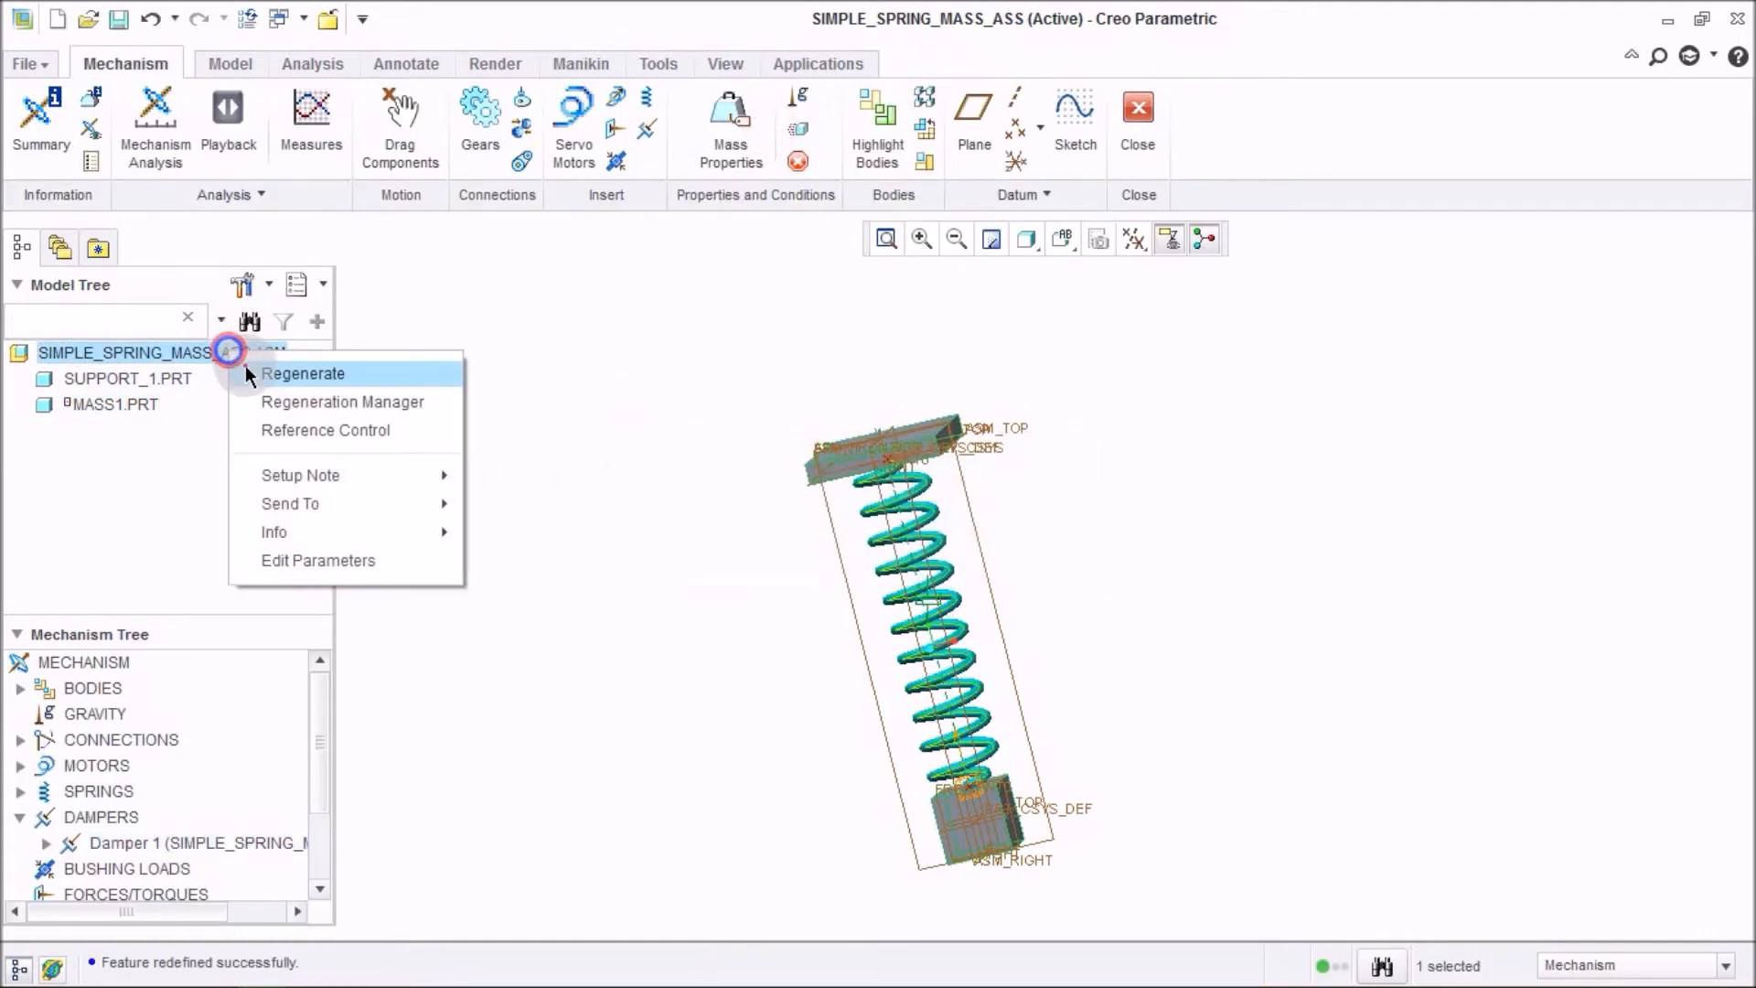
click(245, 367)
Create a new Dynamic mechanism analysis, AnalysisDefinition5, with gravity enabled, run it and confirm.
click(173, 147)
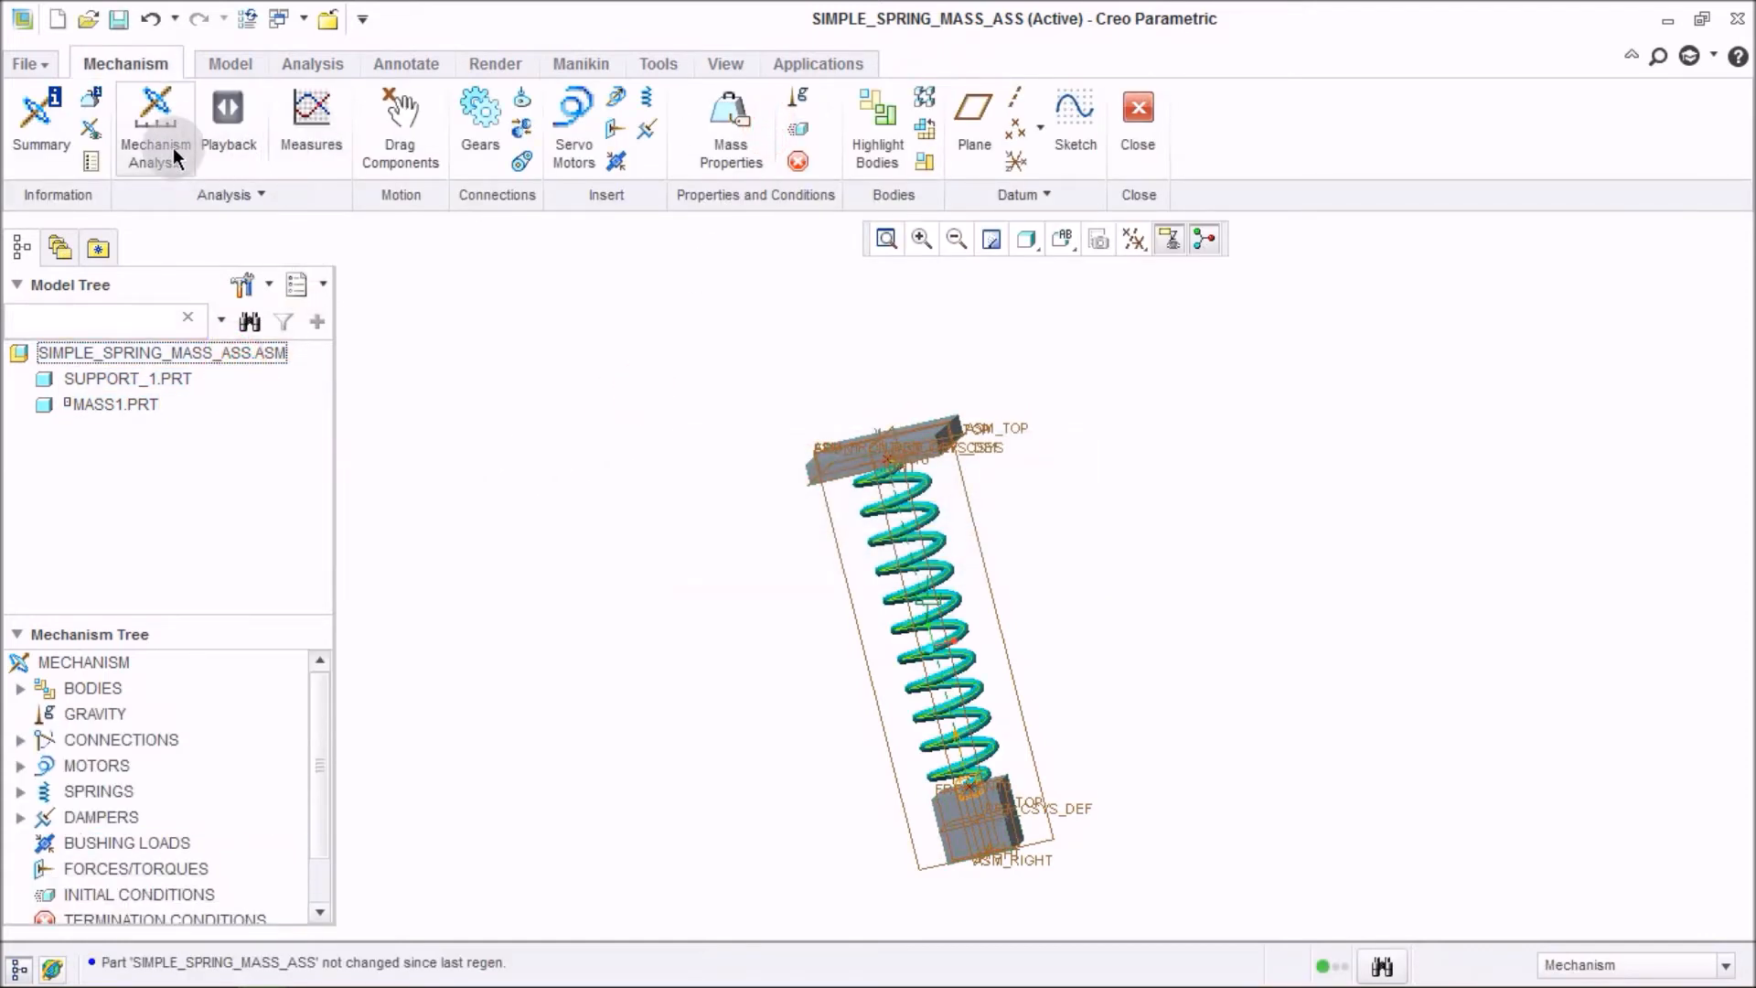
click(1523, 276)
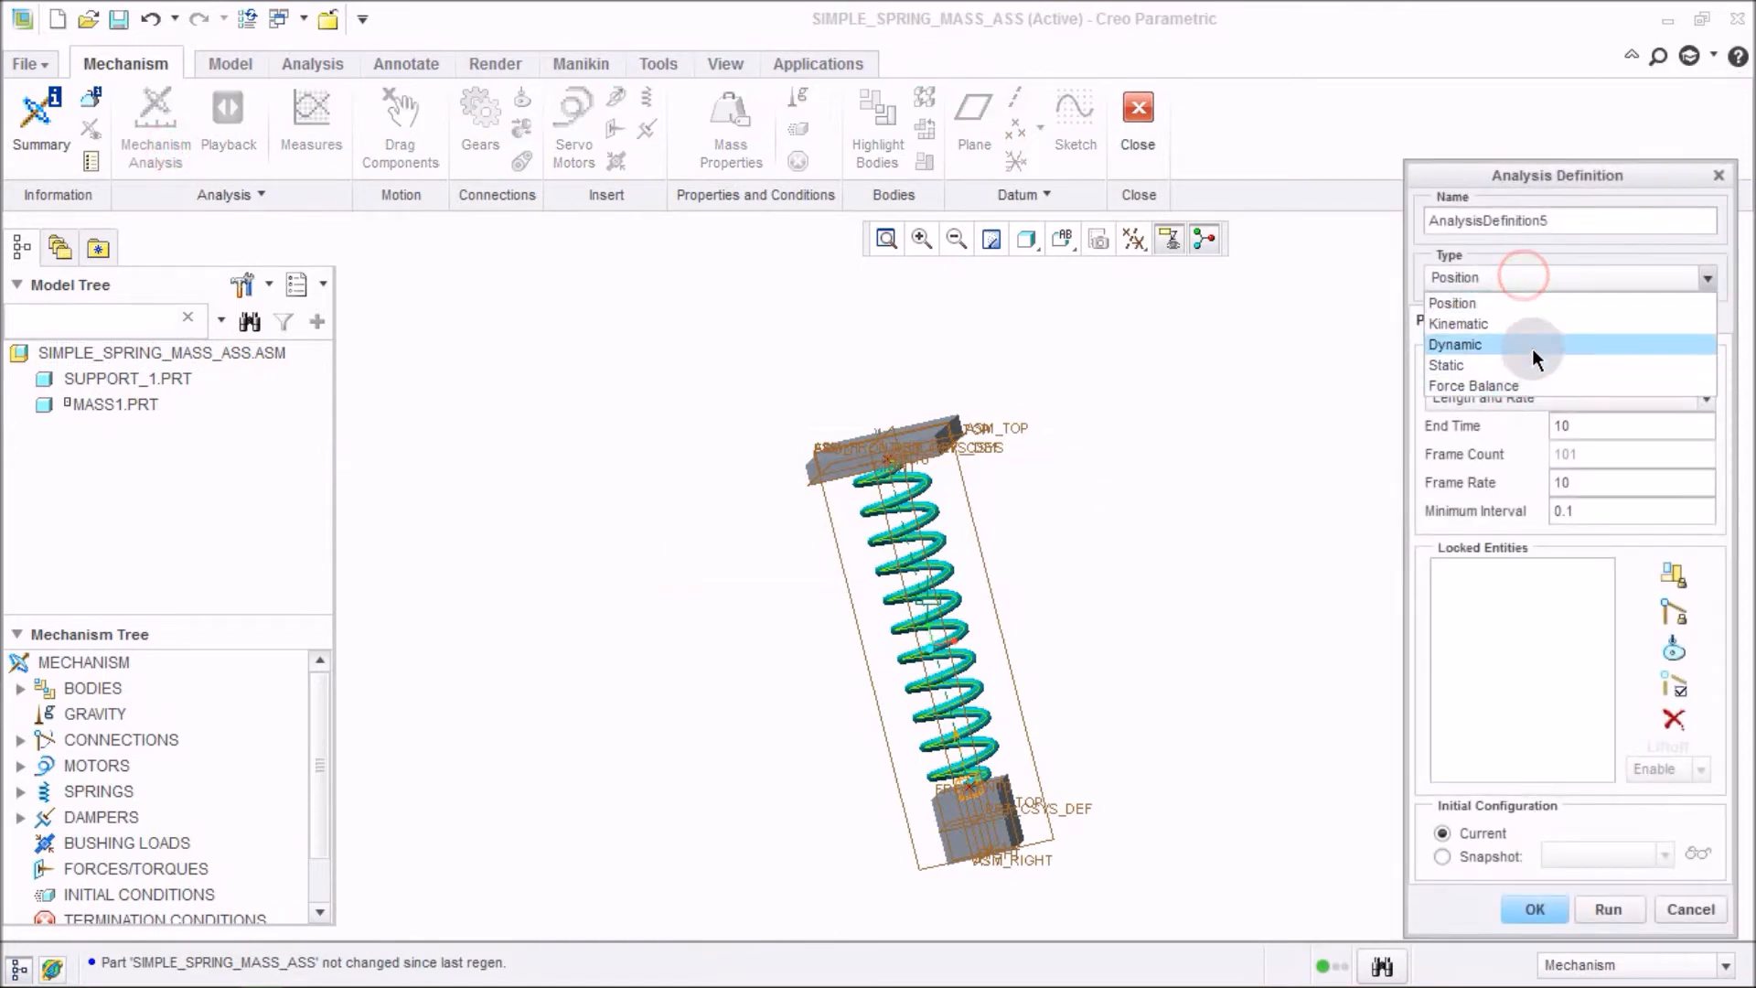
click(1533, 346)
click(1644, 242)
click(1496, 626)
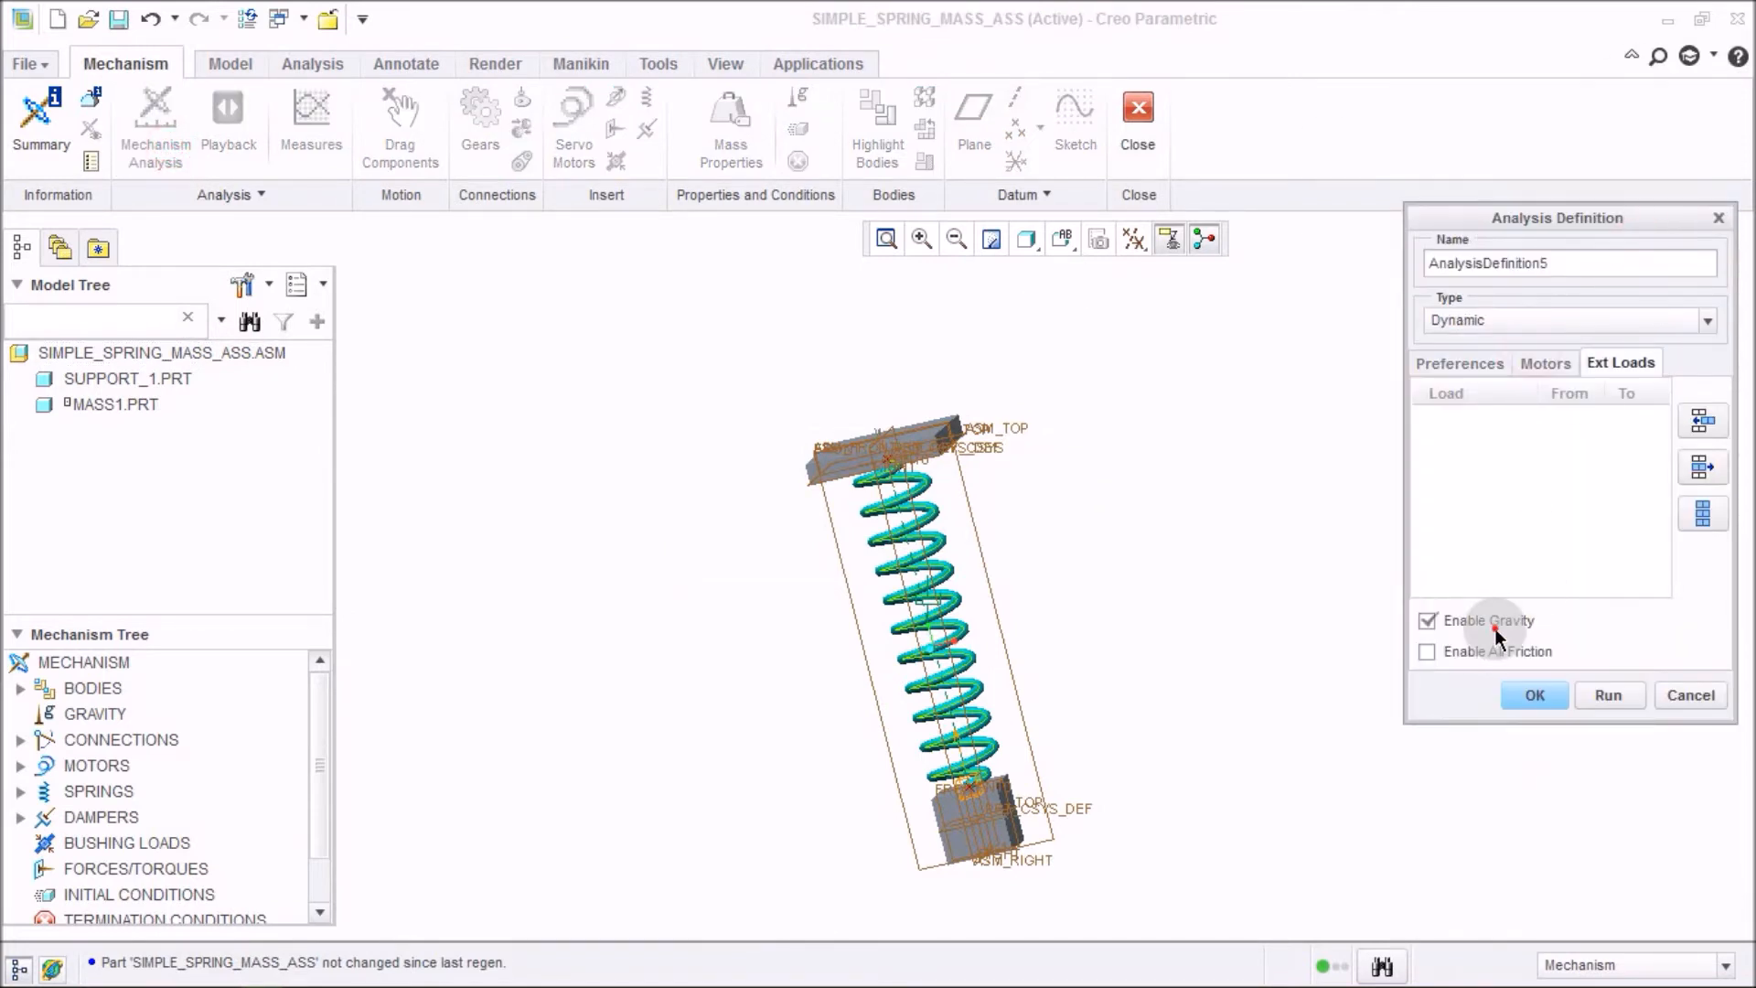
click(1608, 691)
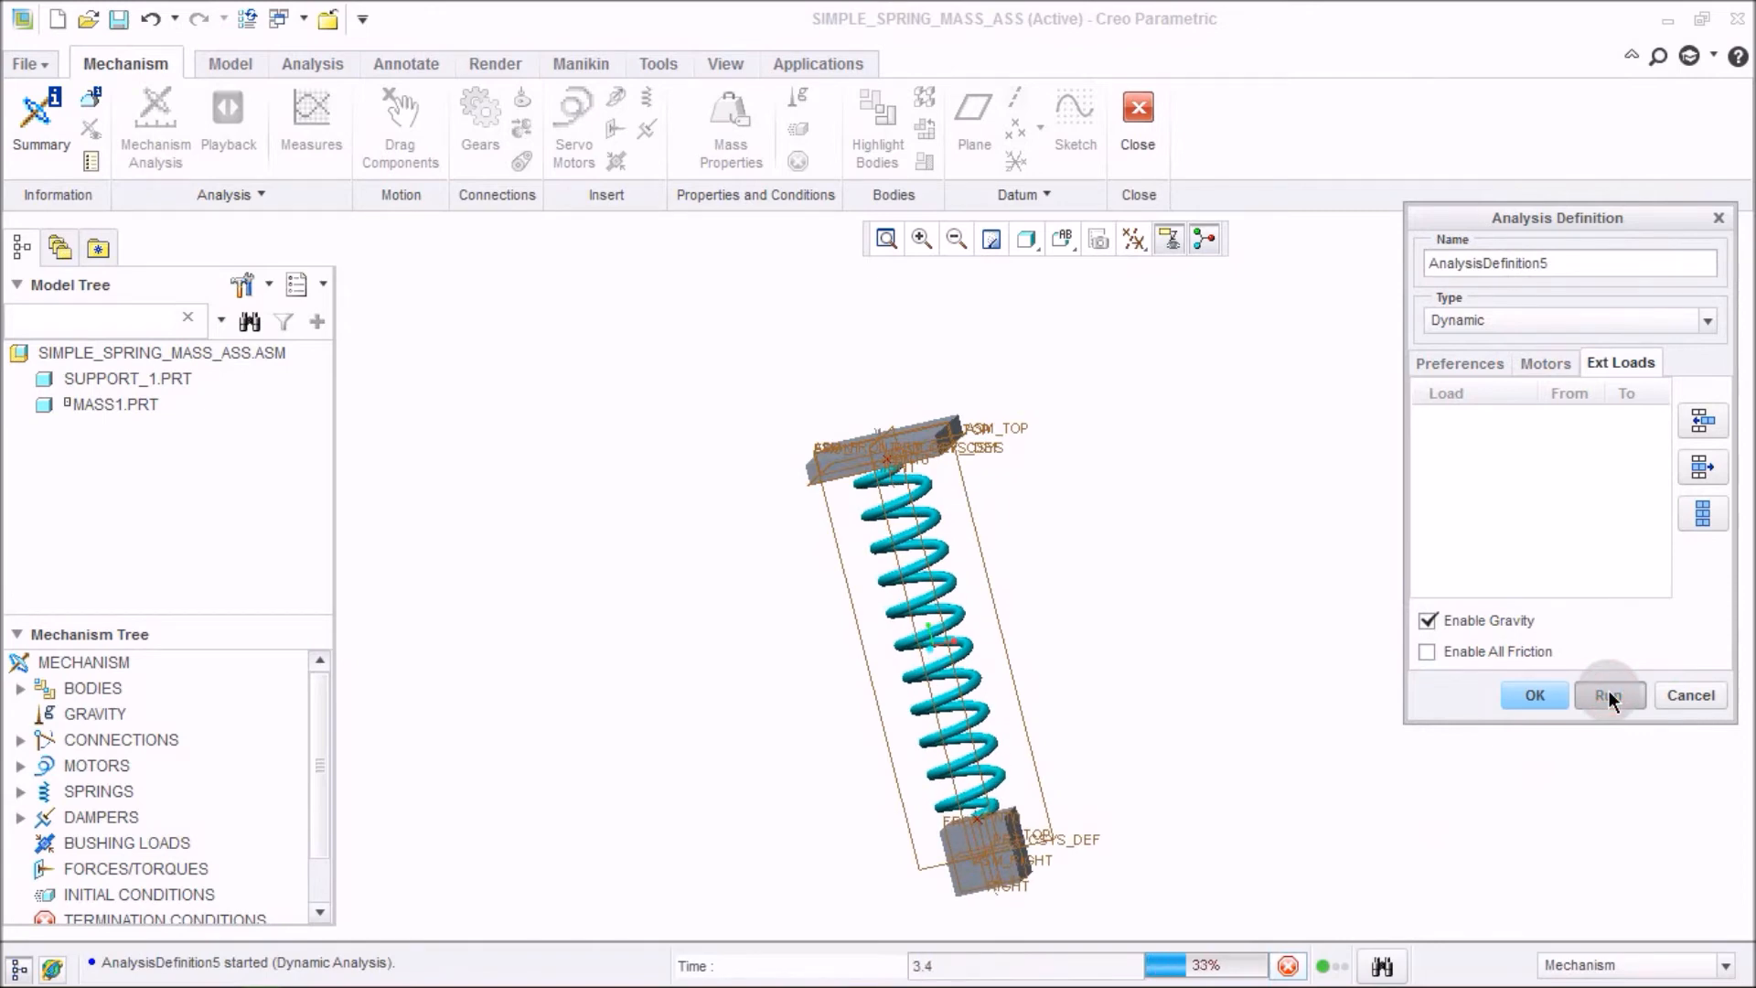
click(1534, 695)
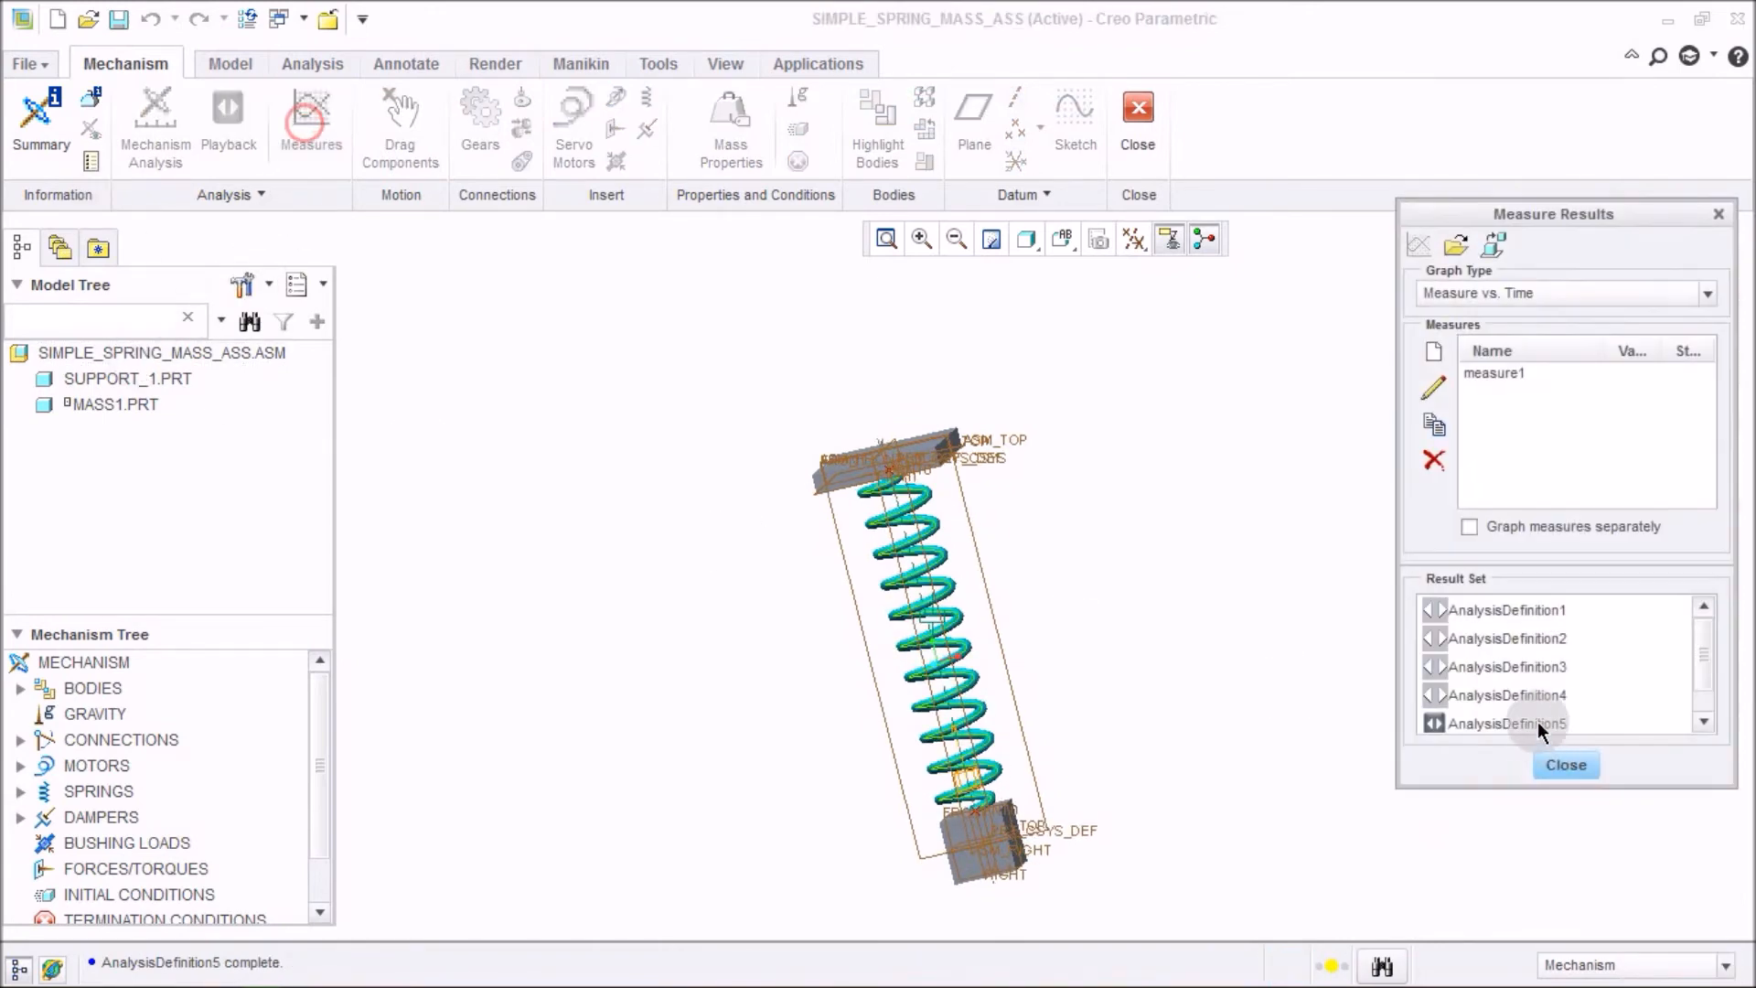
Graph measure1 for the AnalysisDefinition5 result set, then close the graph window.
click(1537, 697)
click(1510, 376)
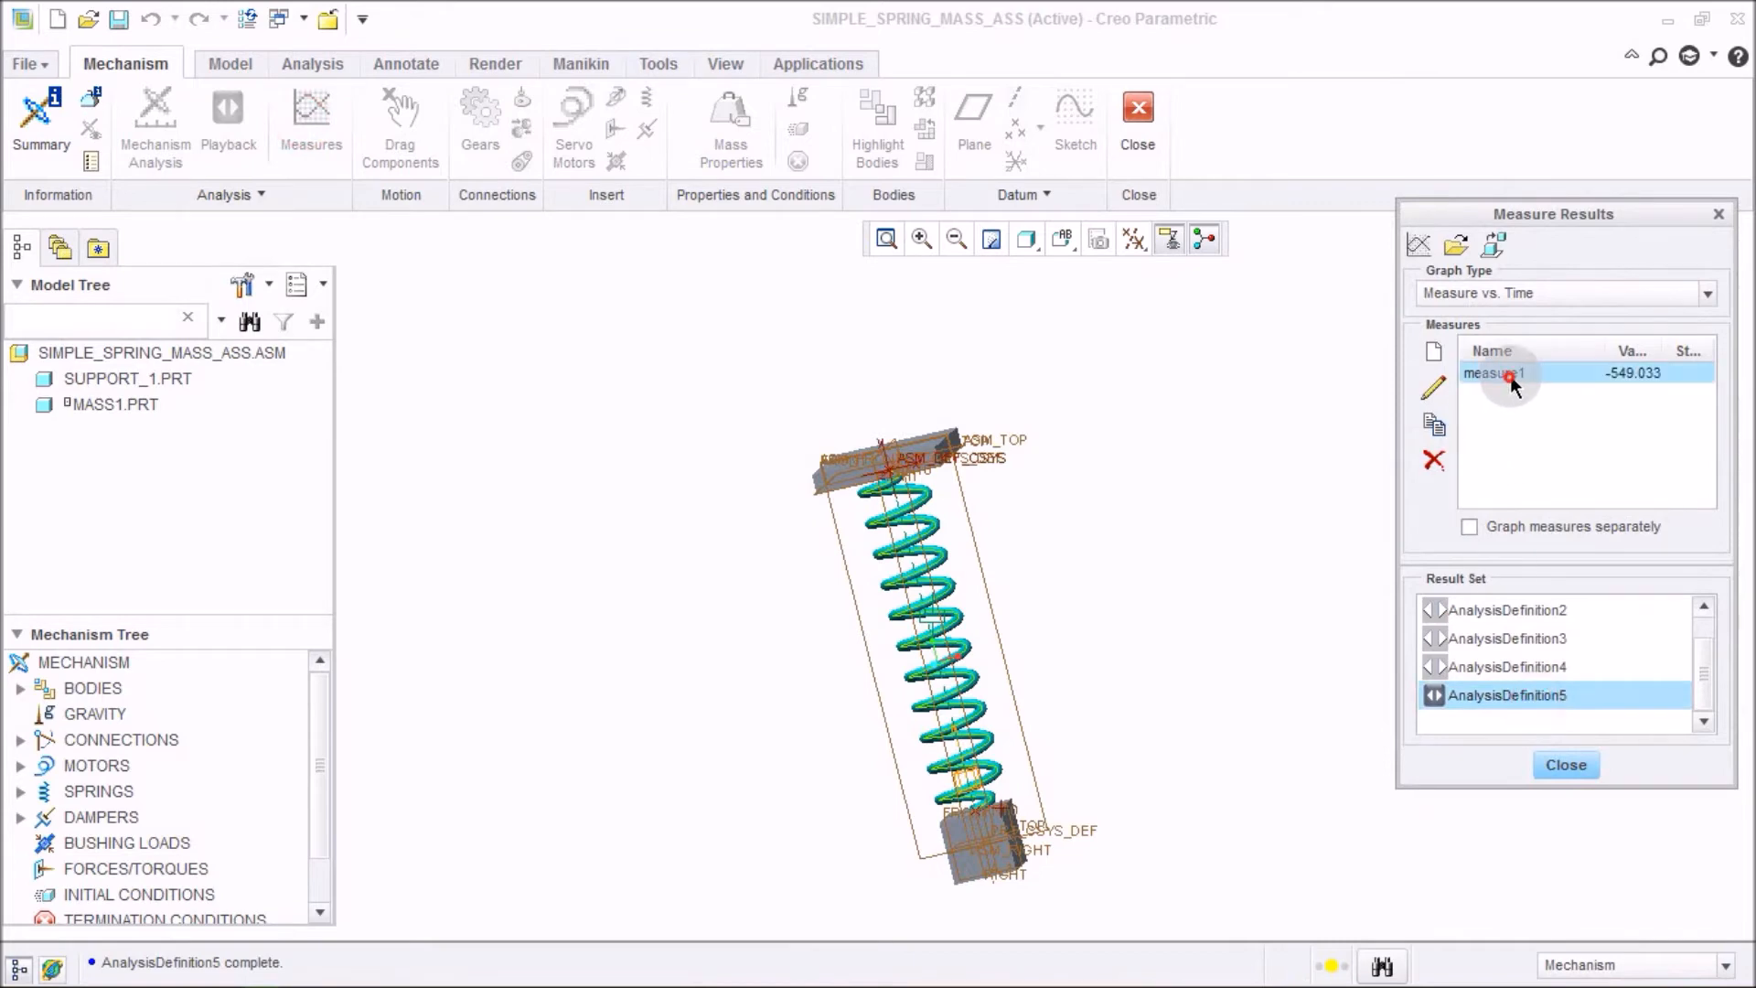
click(1423, 243)
click(921, 600)
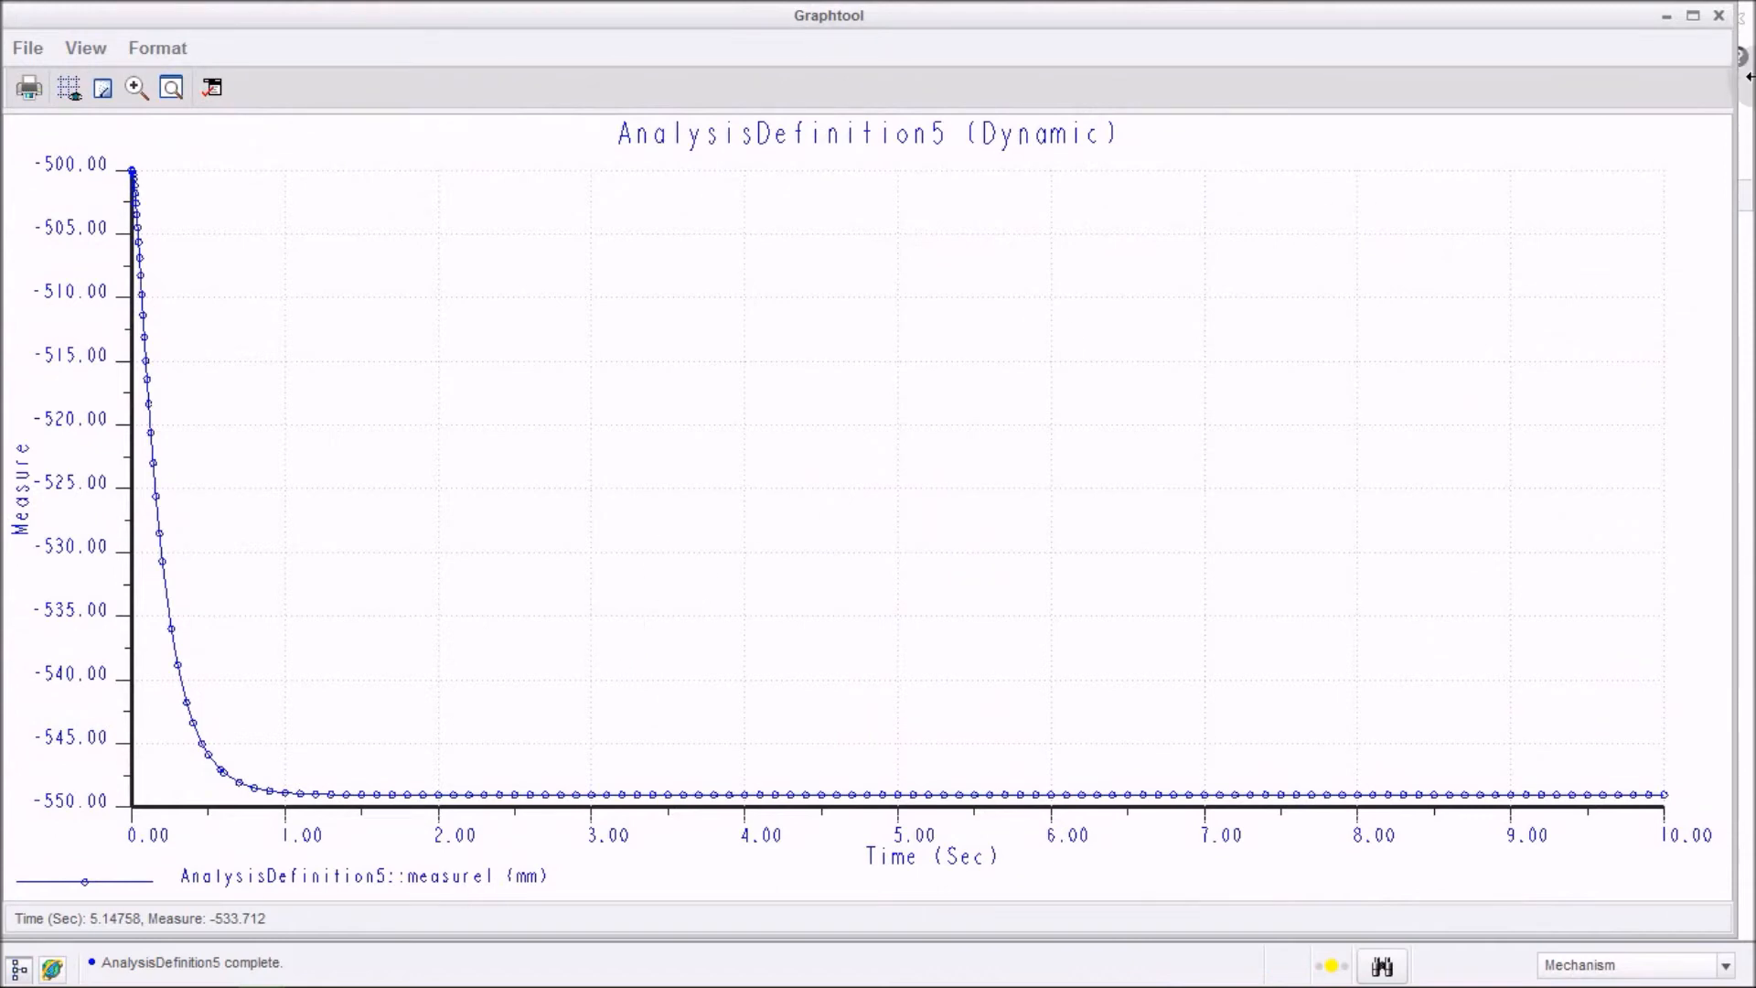
click(1720, 19)
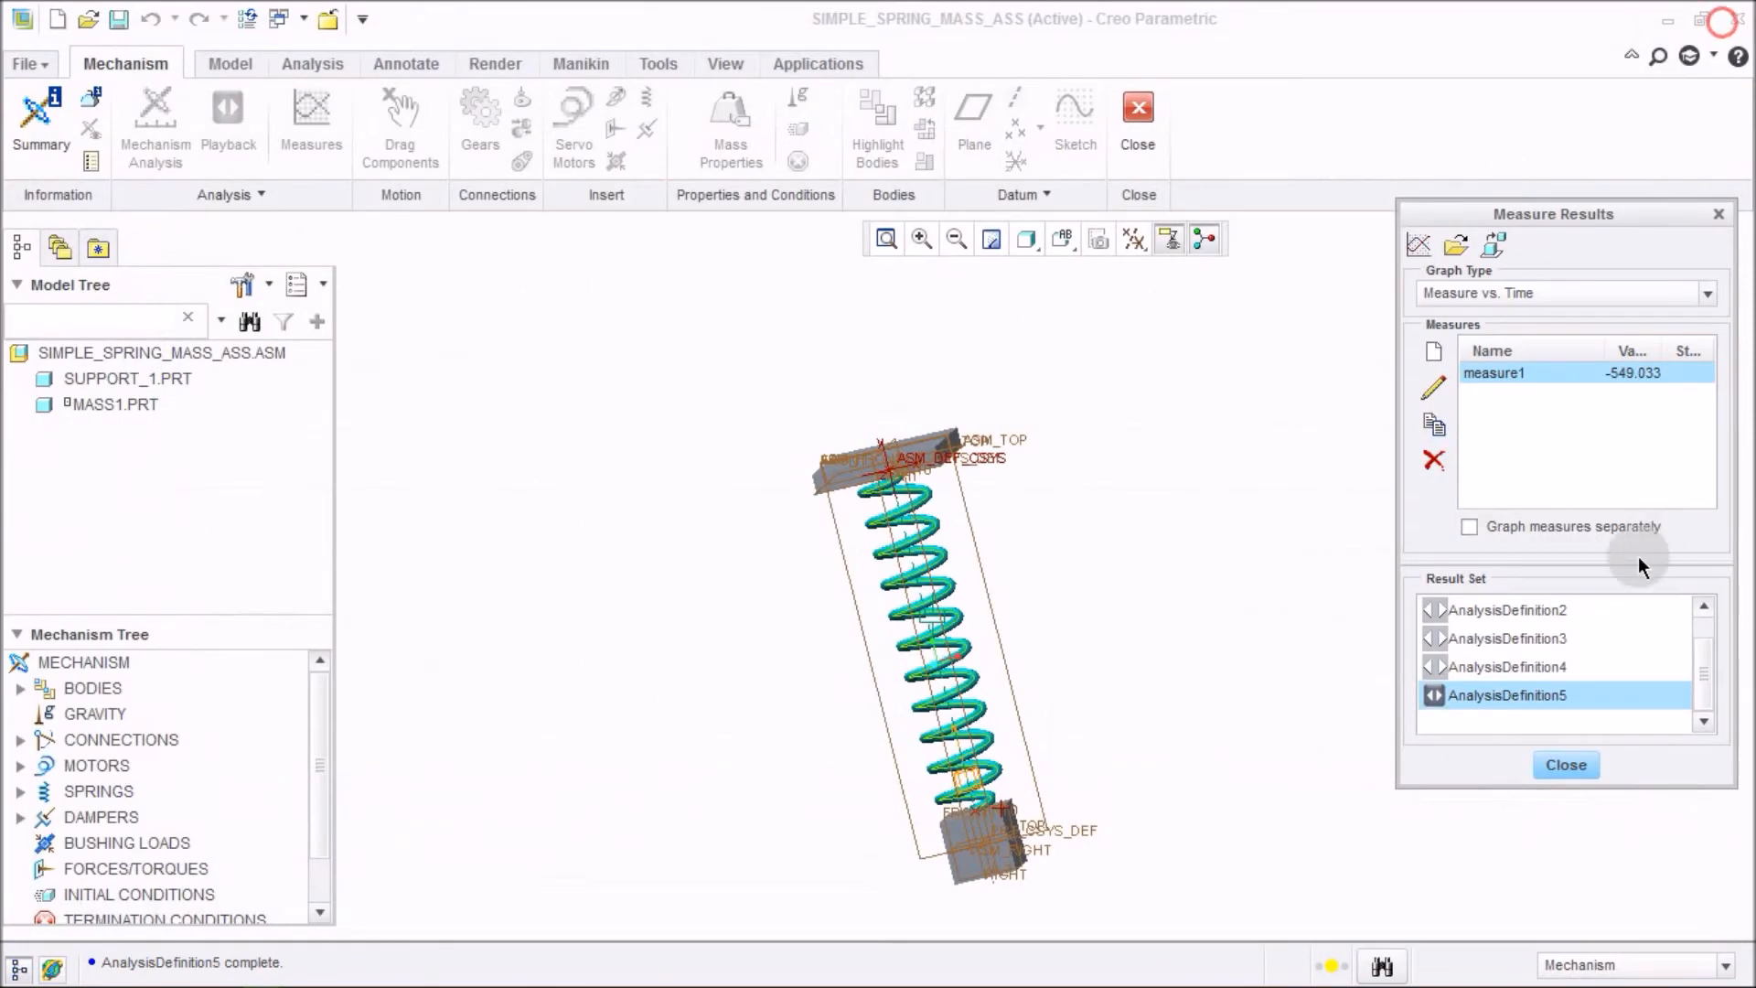
Graph measure1 for result sets AnalysisDefinition2, AnalysisDefinition3, AnalysisDefinition4 and AnalysisDefinition5 together.
ctrl+click(1557, 660)
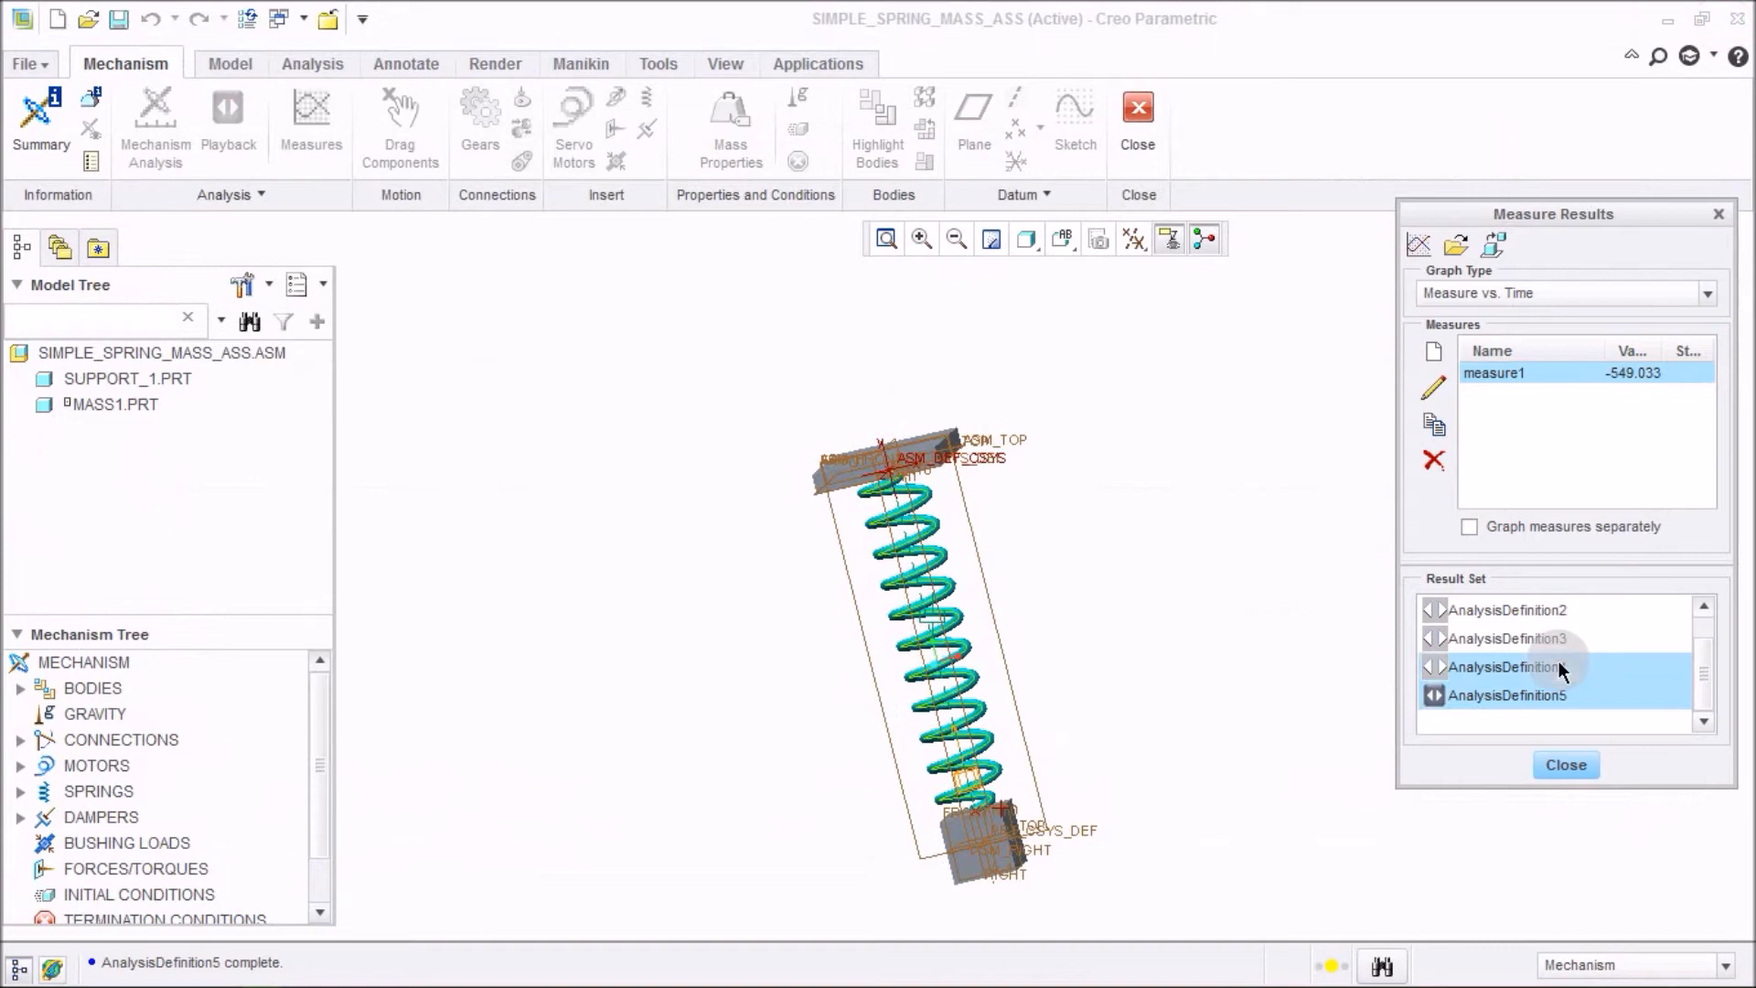
ctrl+click(1576, 609)
click(721, 542)
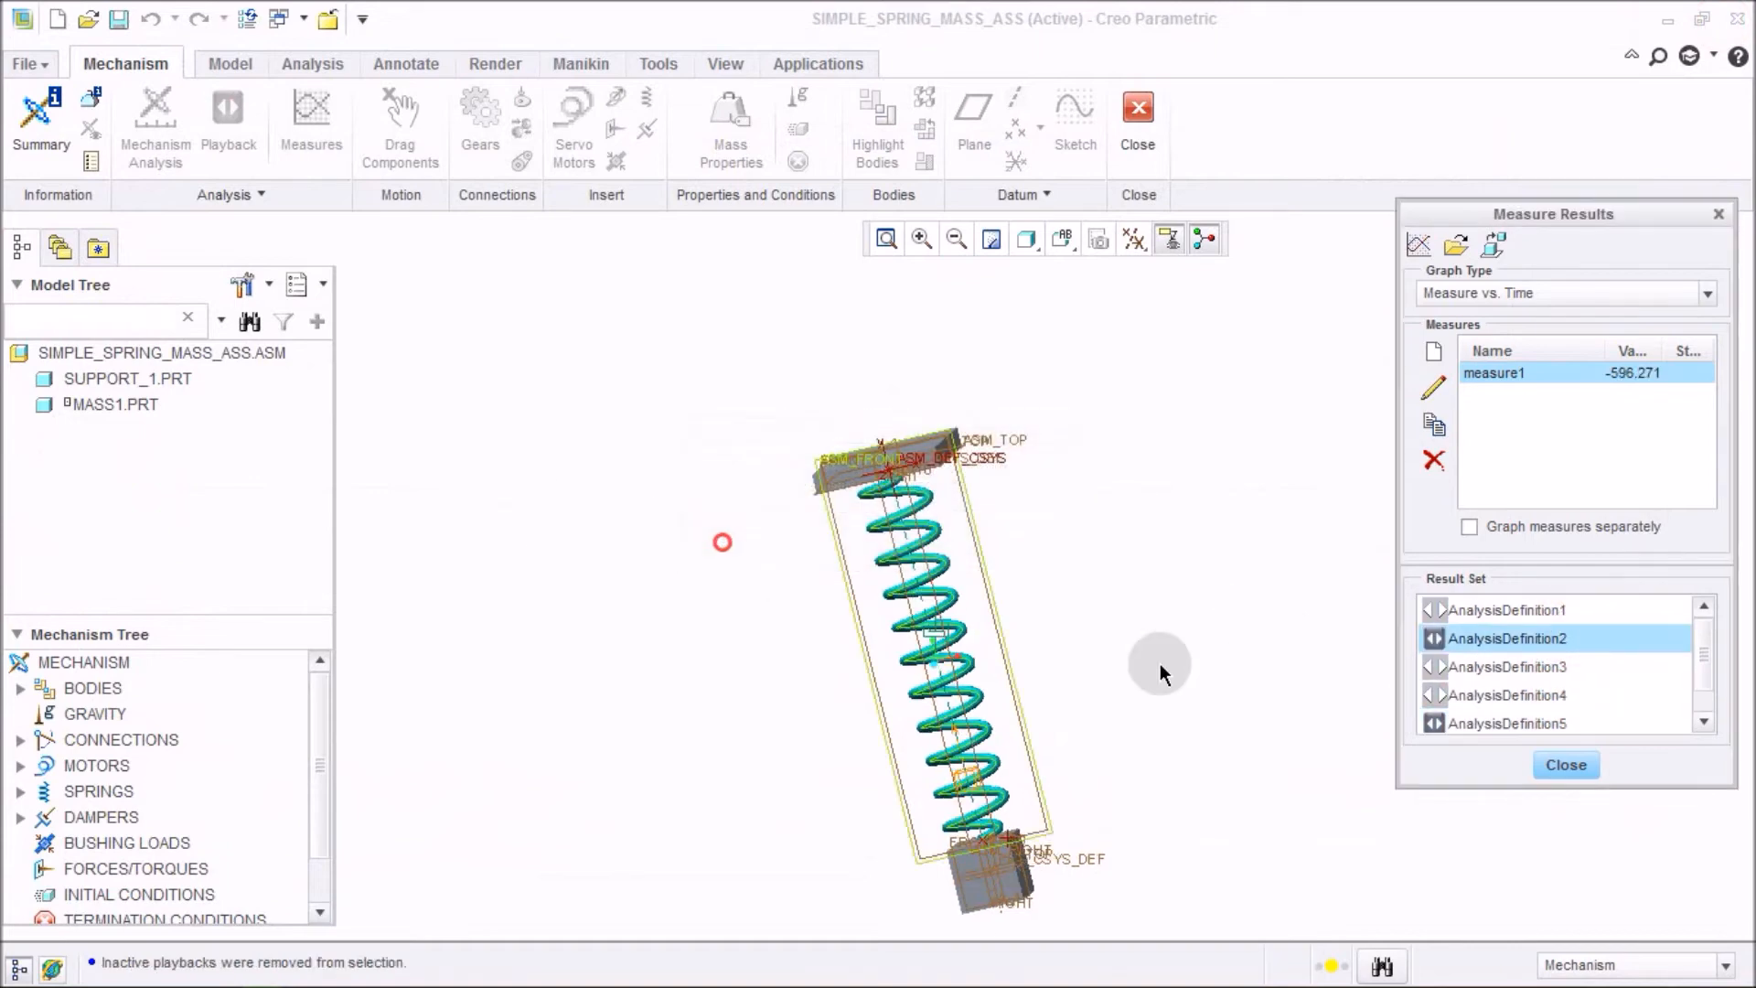
click(1555, 669)
click(735, 550)
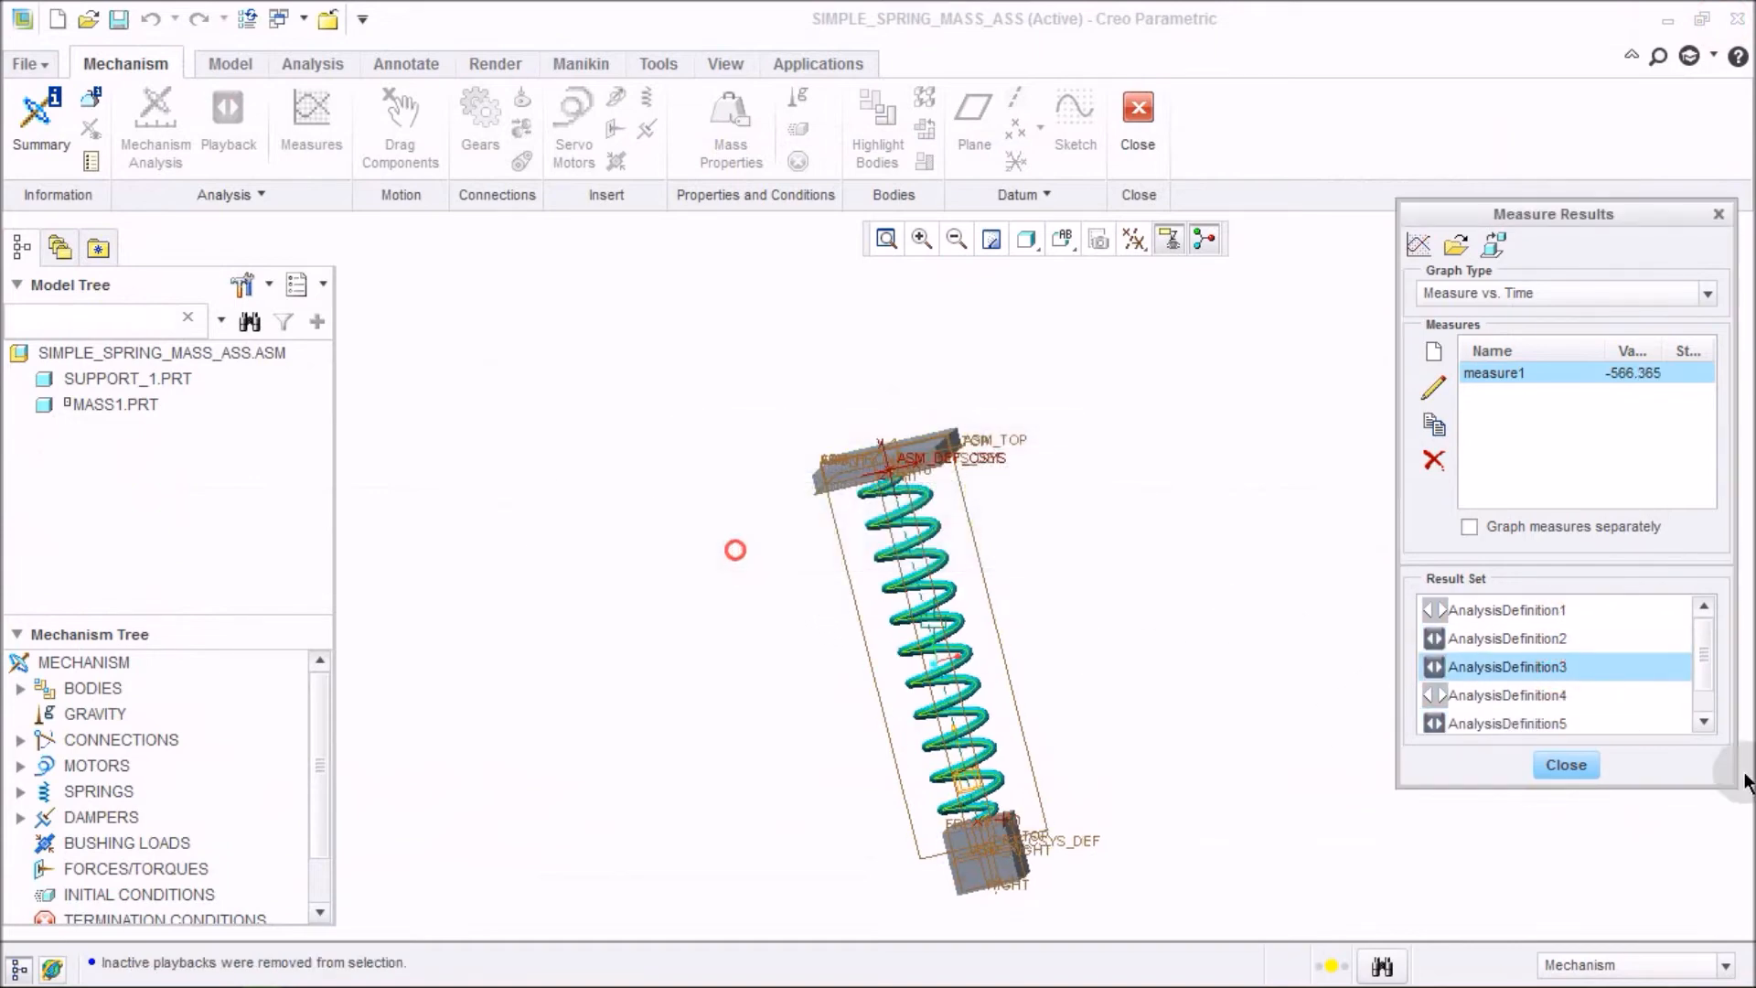
click(1570, 702)
click(721, 541)
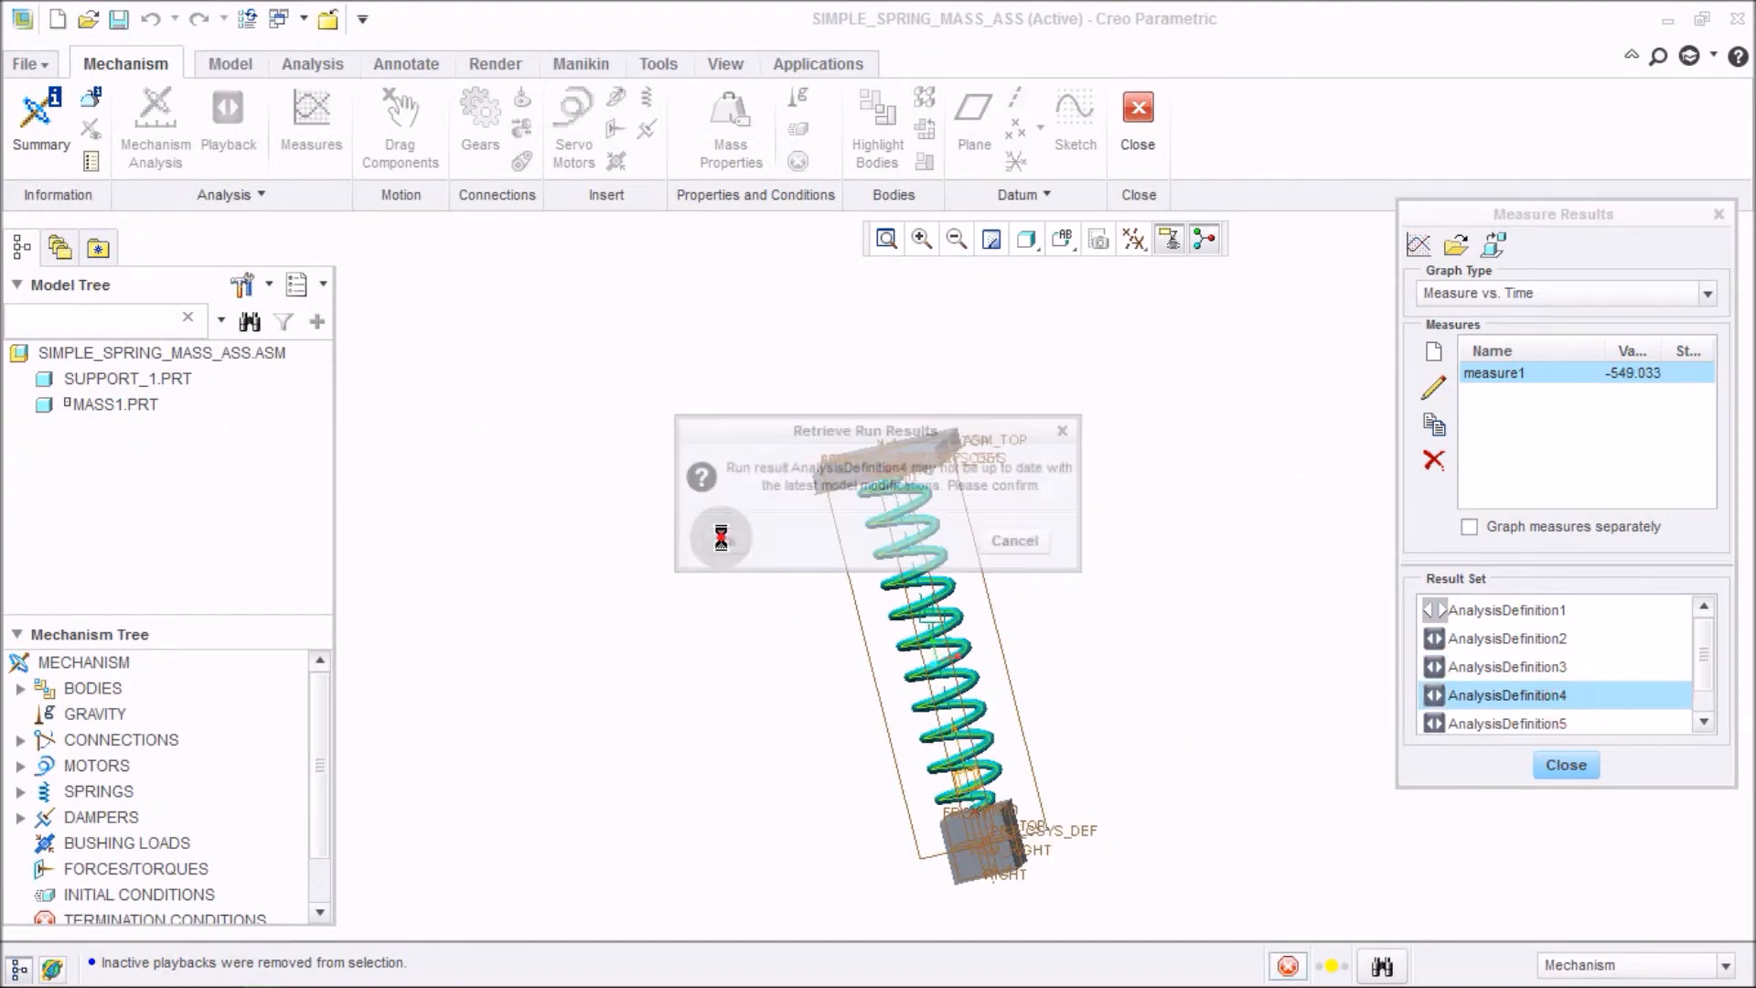
ctrl+click(1511, 711)
ctrl+click(1521, 649)
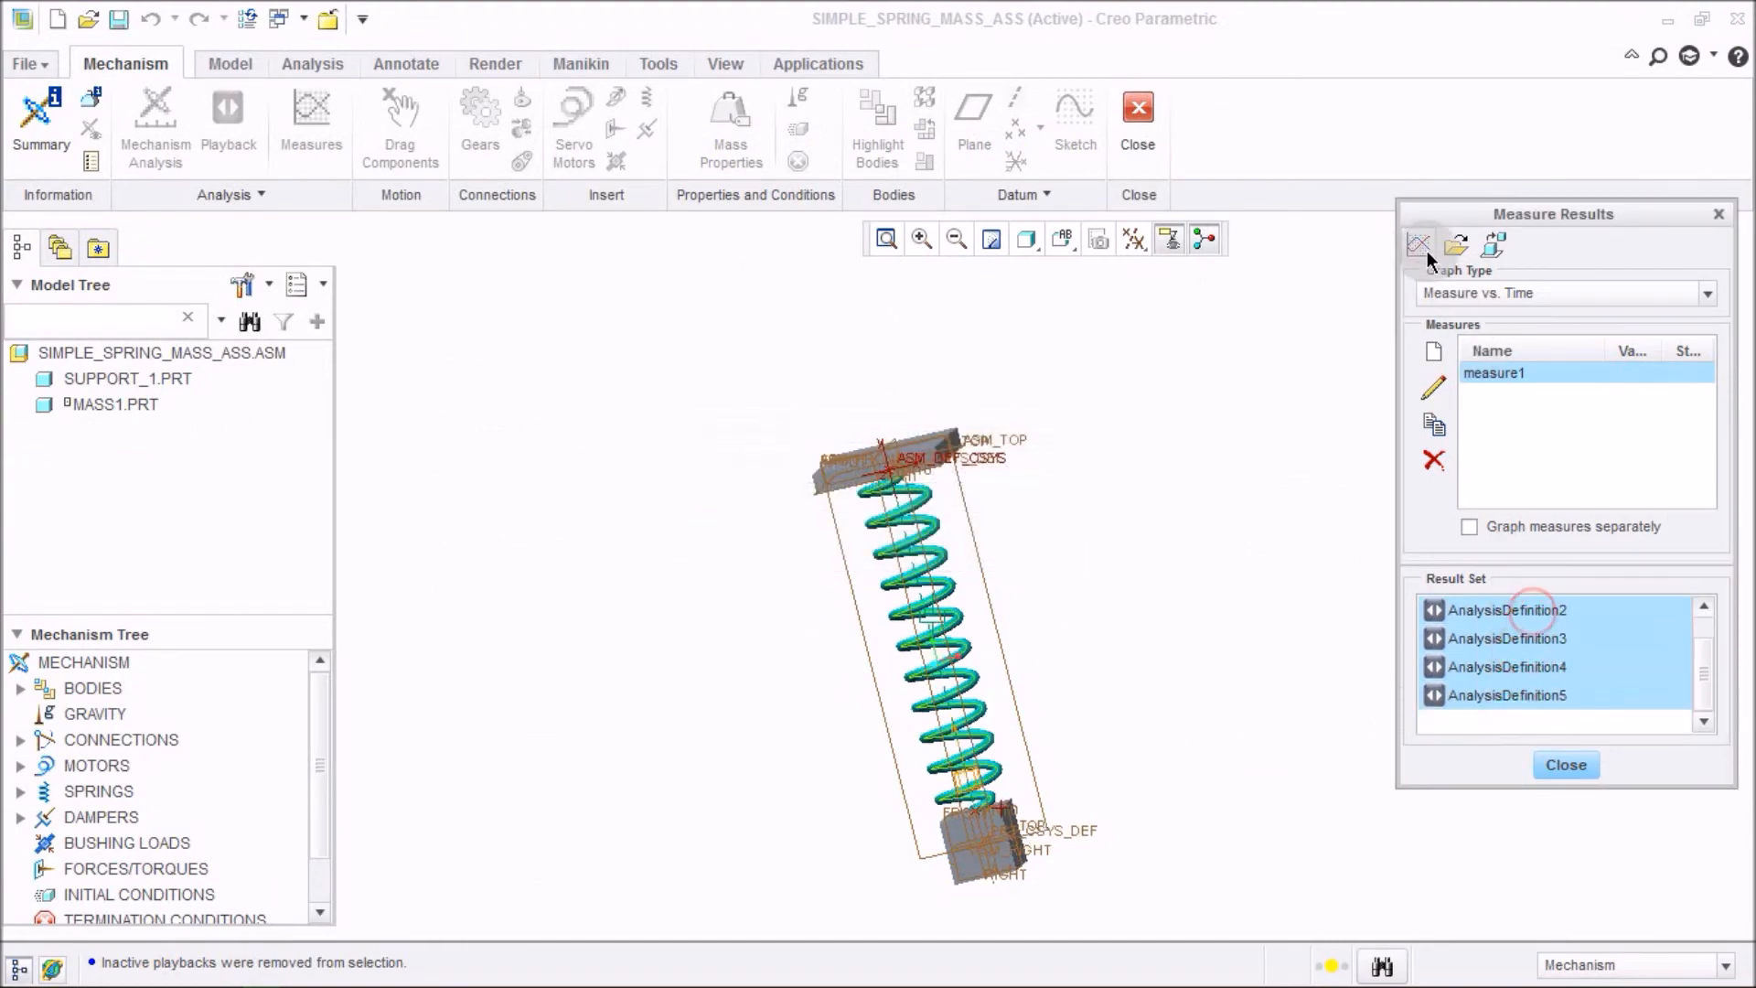
click(1420, 245)
click(875, 578)
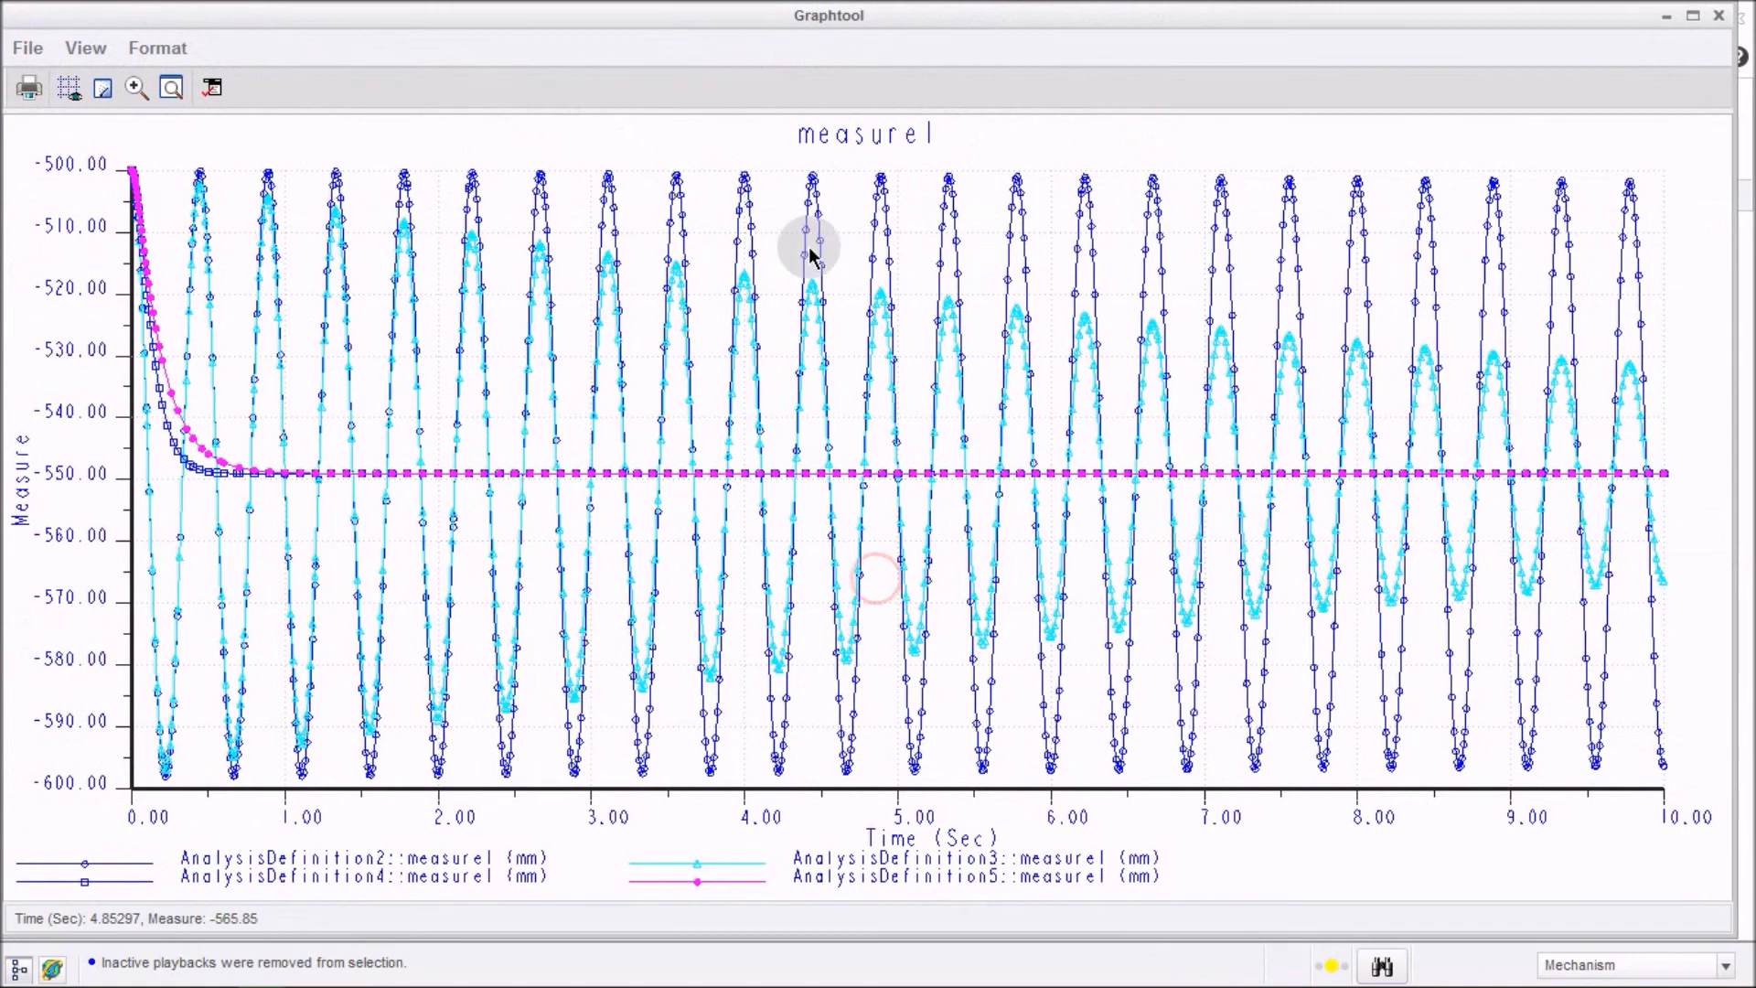
Format the graph's data series, setting point display to None for all four series.
right_click(1125, 297)
click(1204, 398)
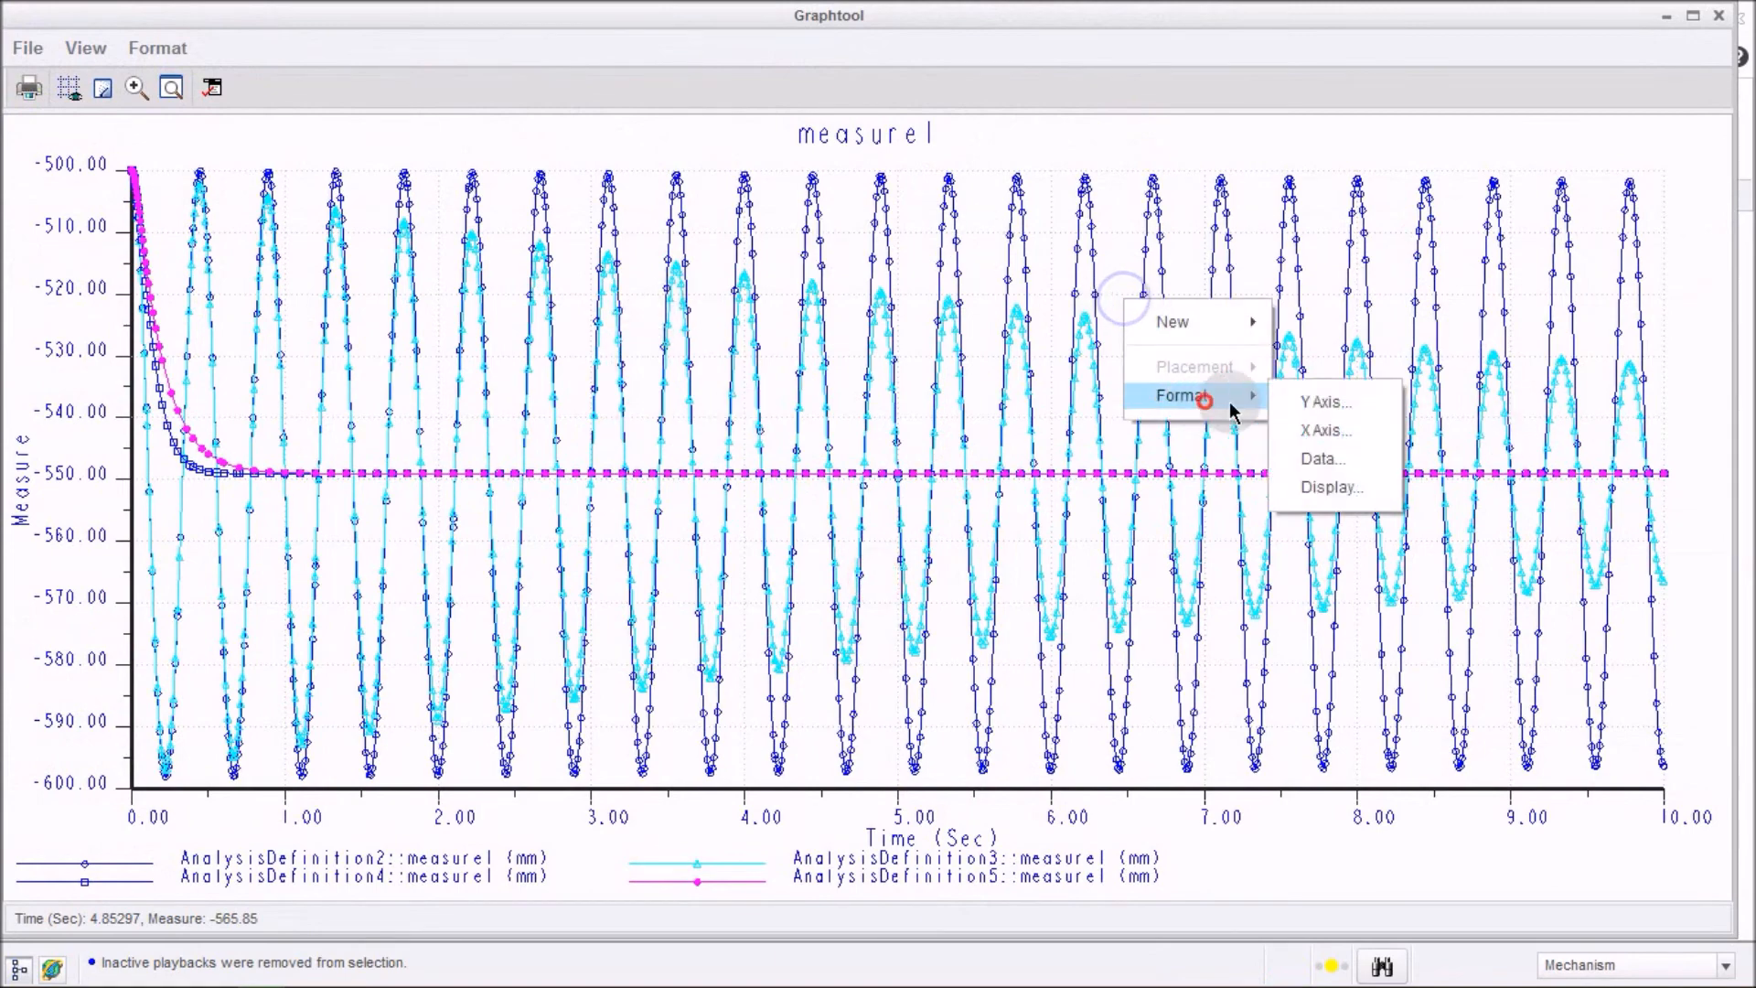
click(1334, 458)
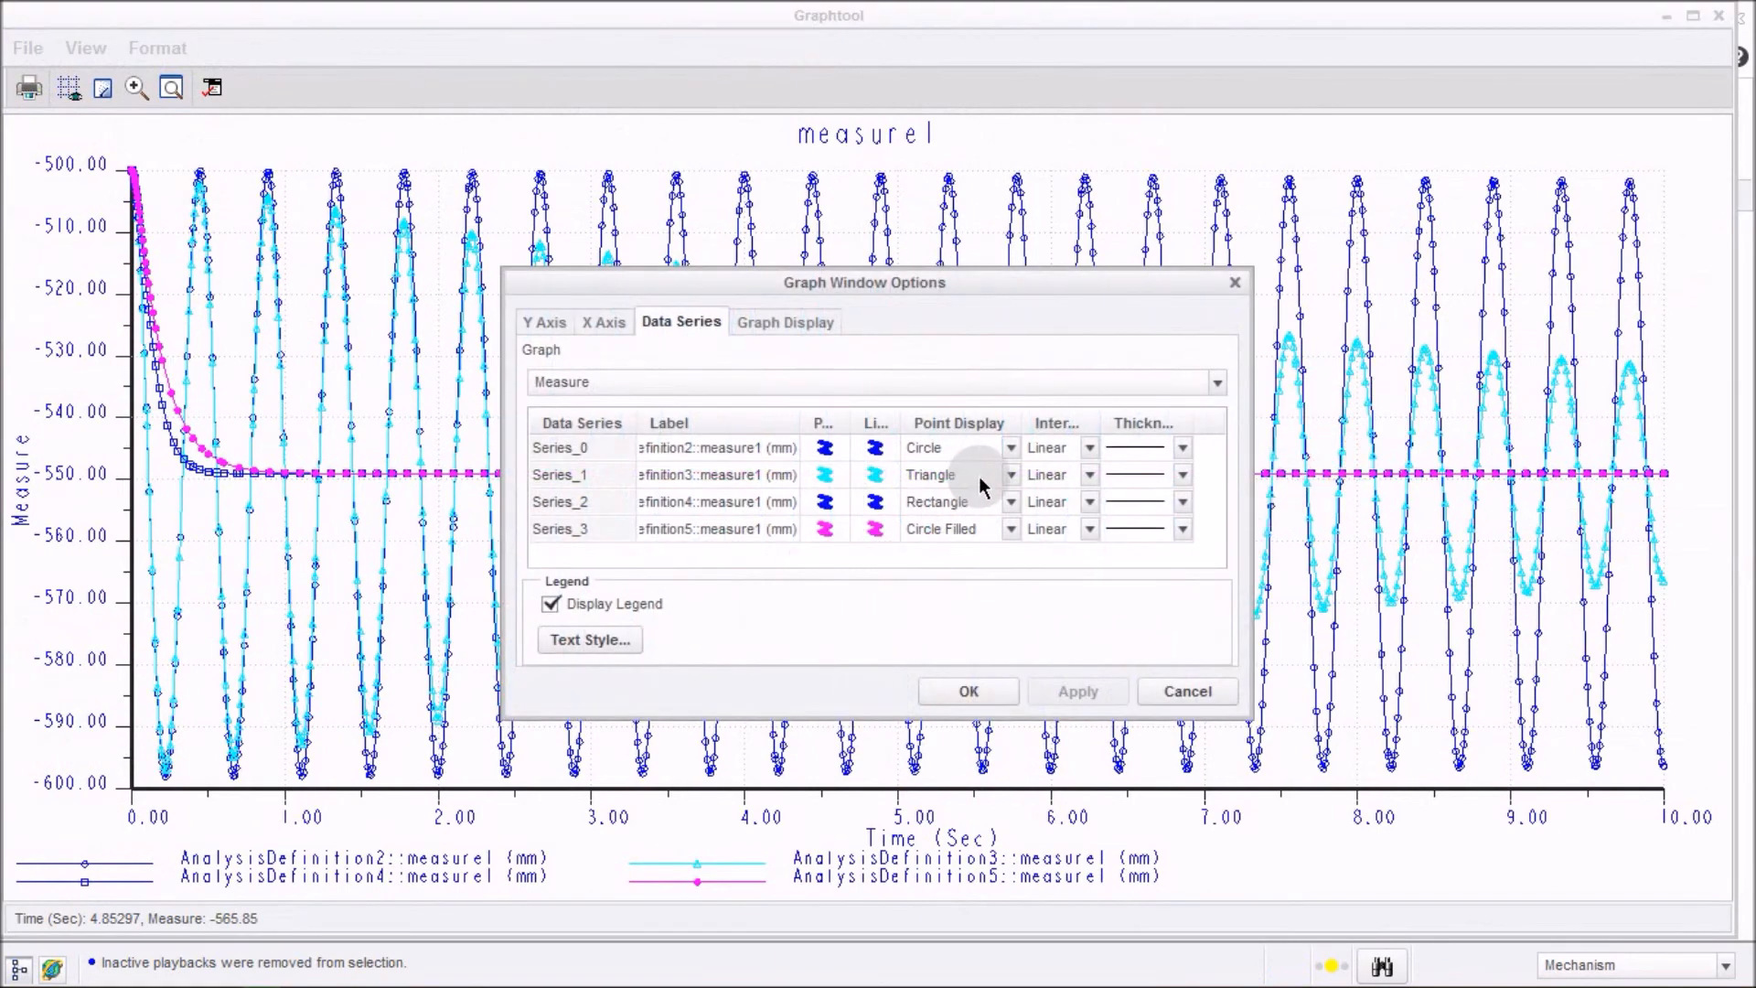
click(1010, 448)
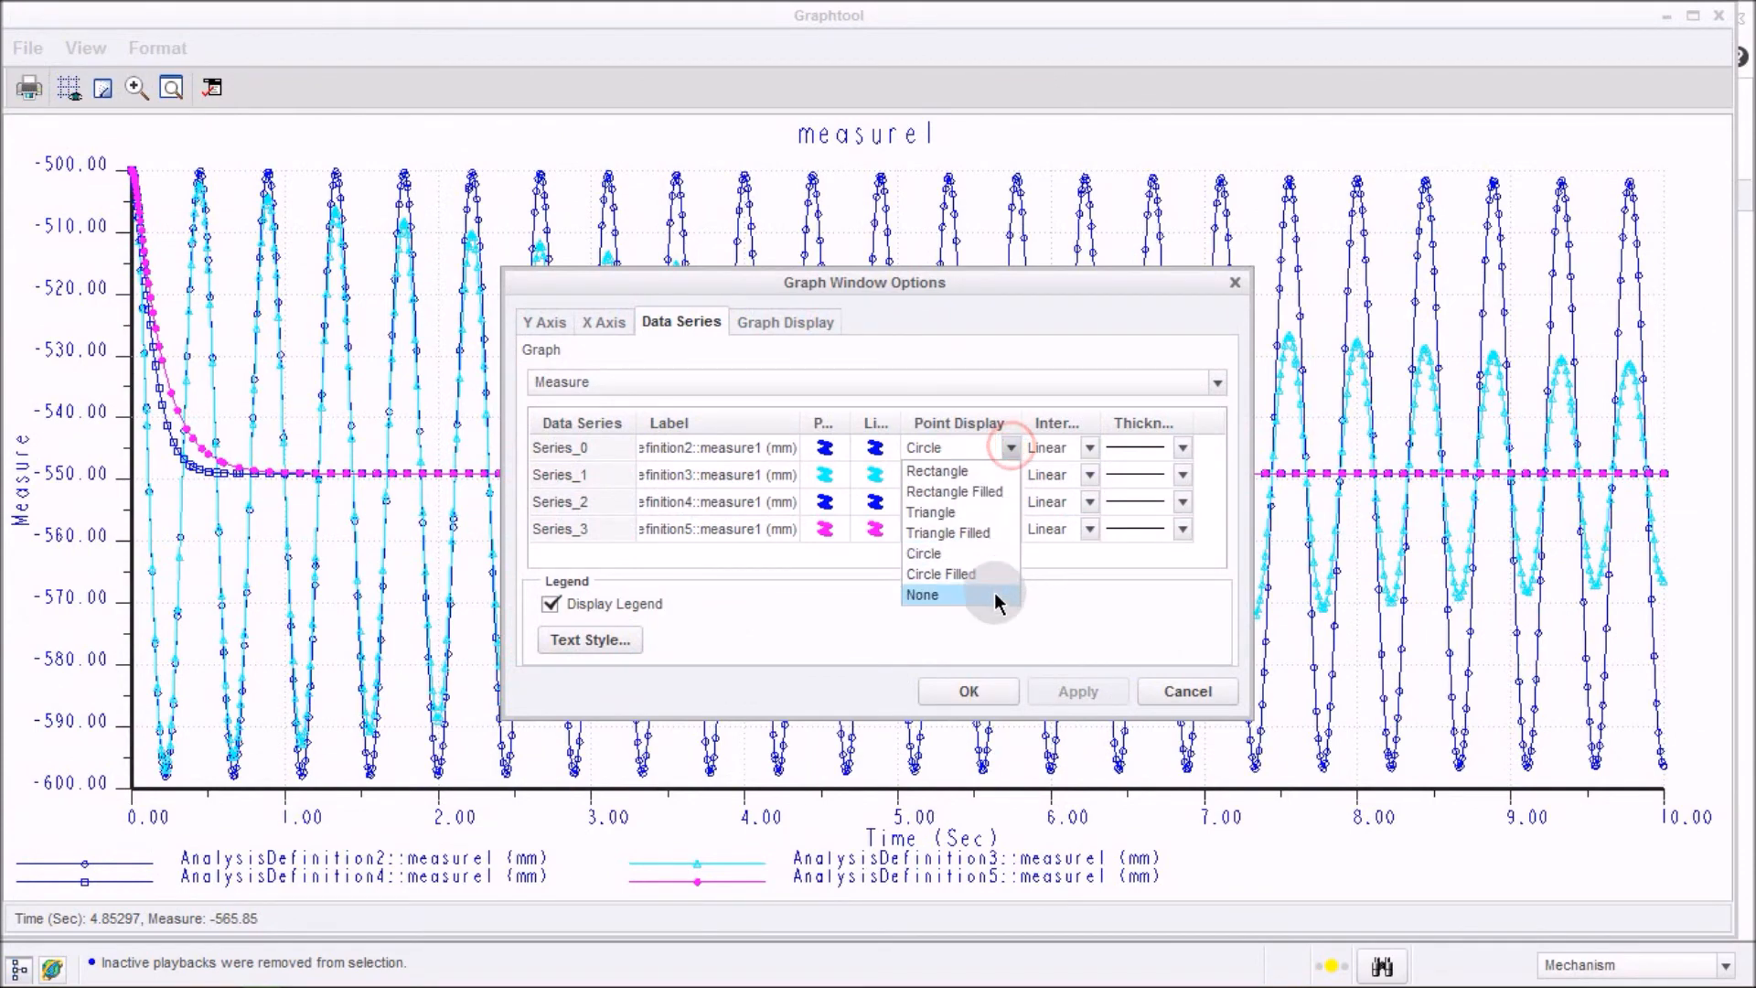
click(1001, 597)
click(1015, 476)
click(986, 622)
click(1010, 501)
click(999, 651)
click(1011, 529)
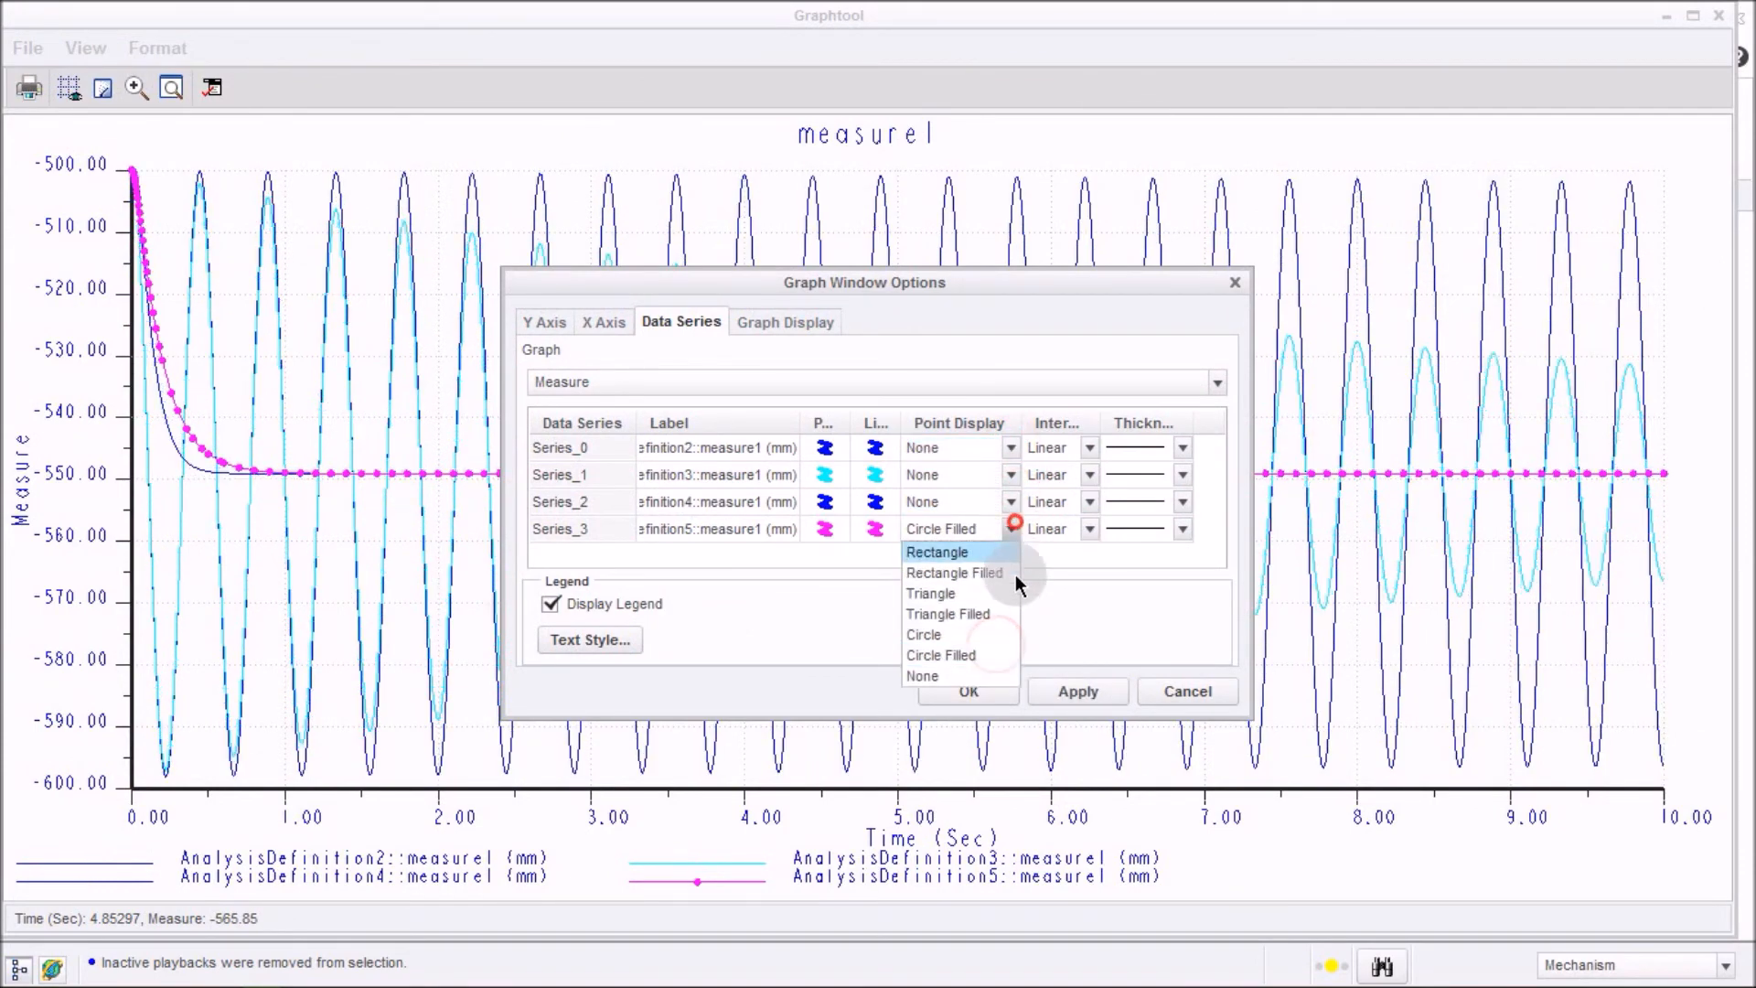
click(989, 677)
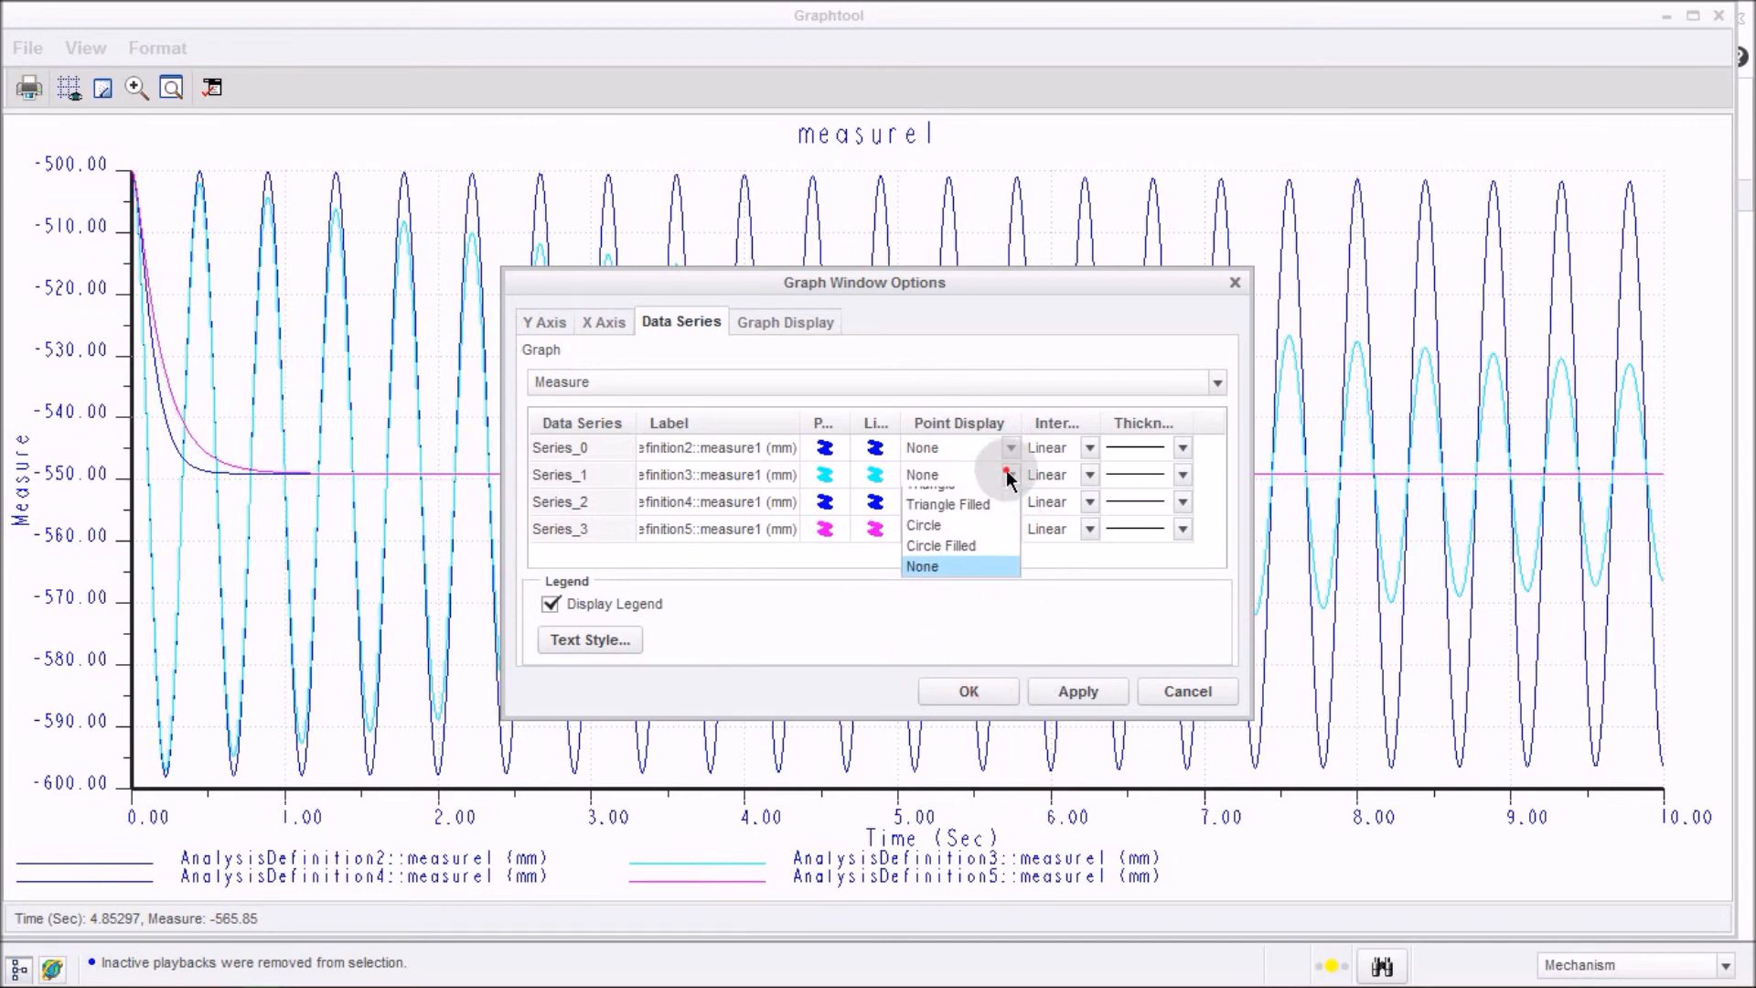
Change the second data series' line colour to purple (R 109.6, G 0, B 255) and confirm the graph options.
click(880, 475)
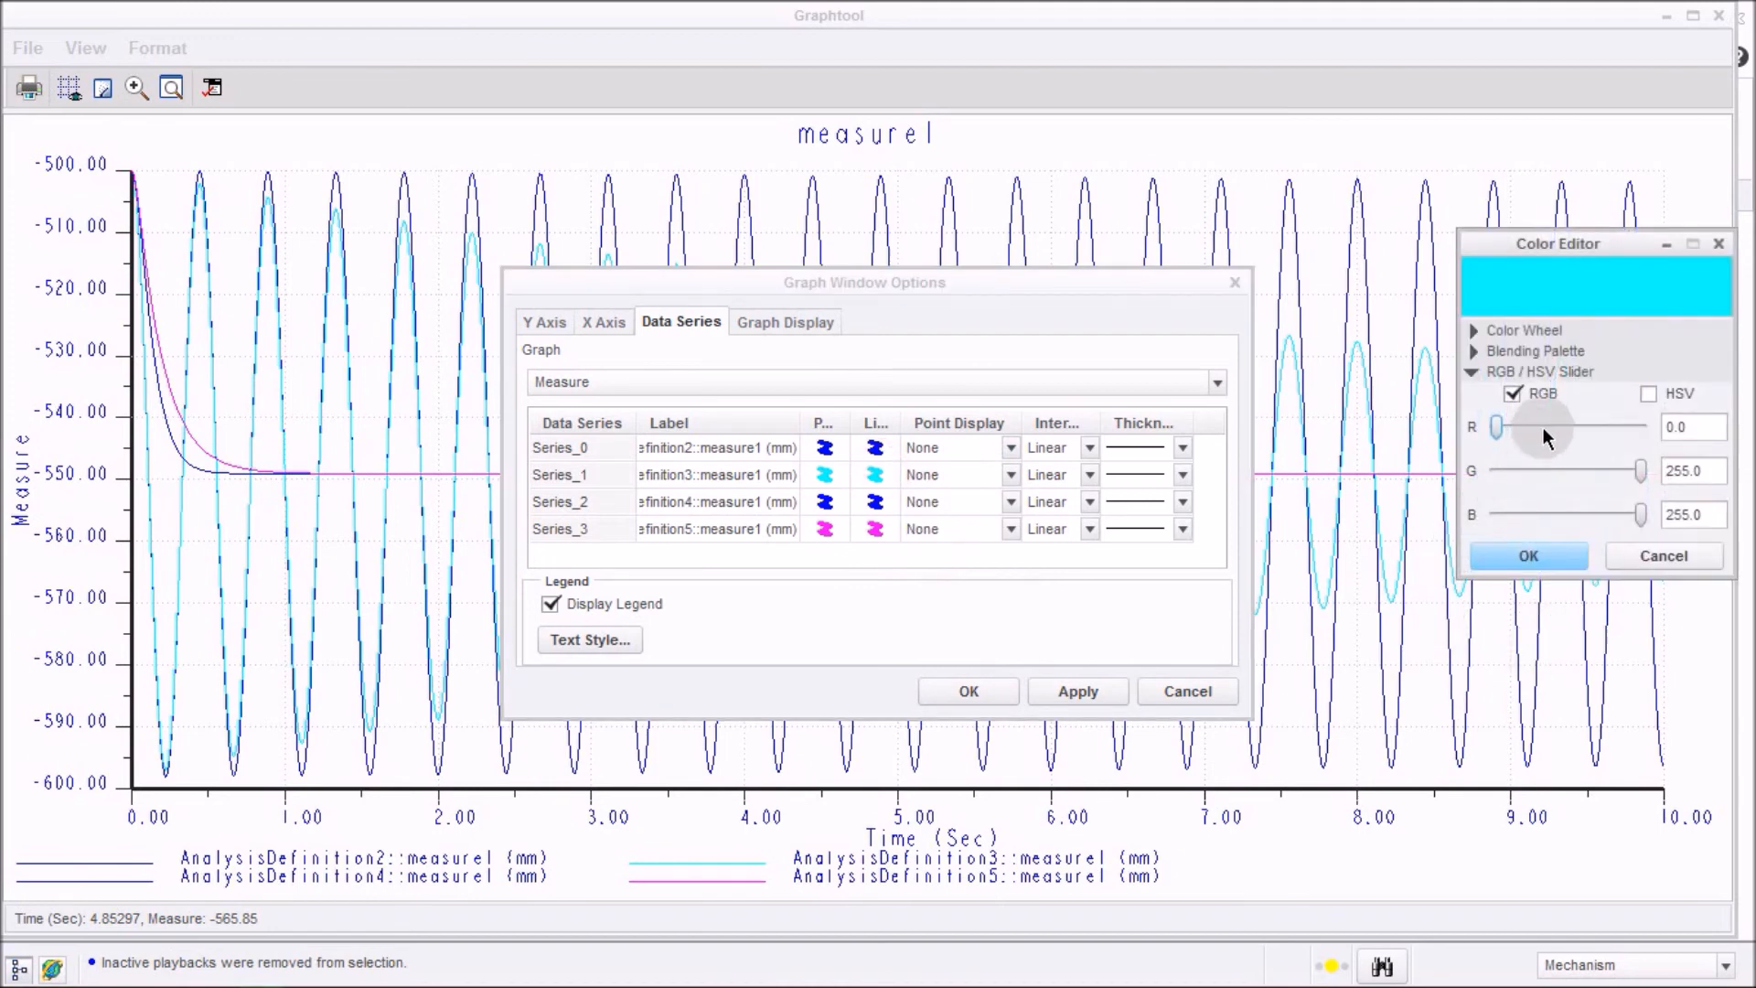
click(1583, 430)
click(1519, 472)
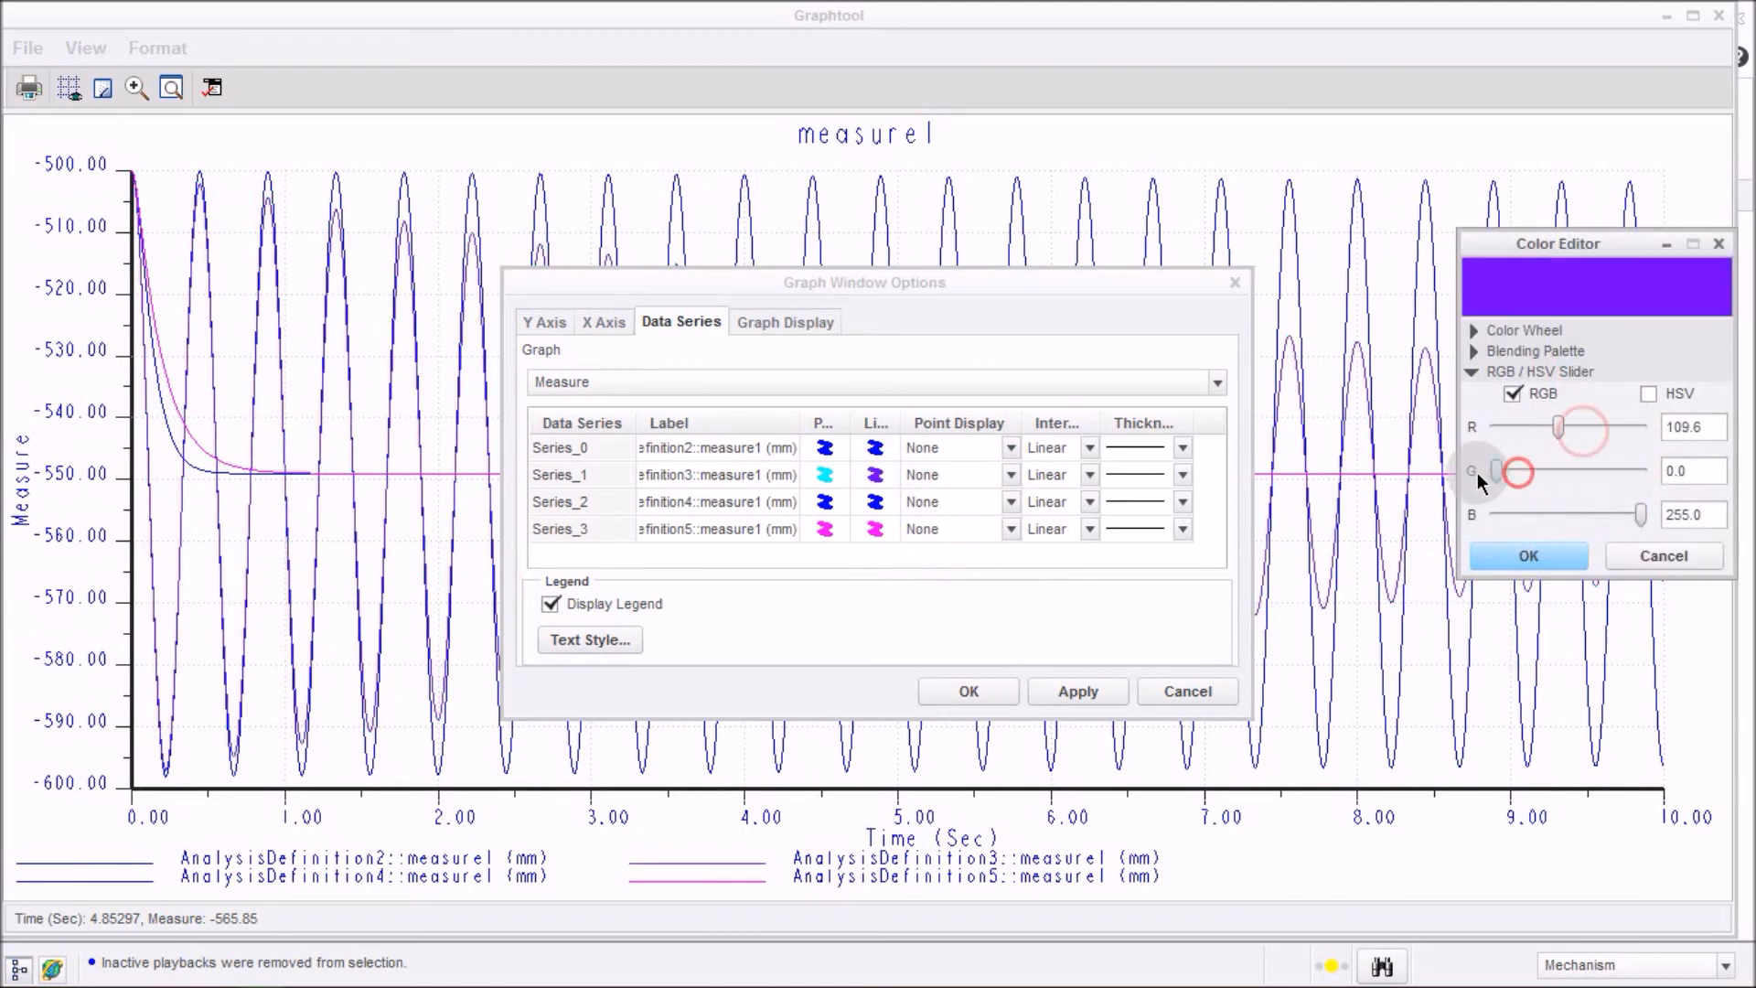
click(1555, 564)
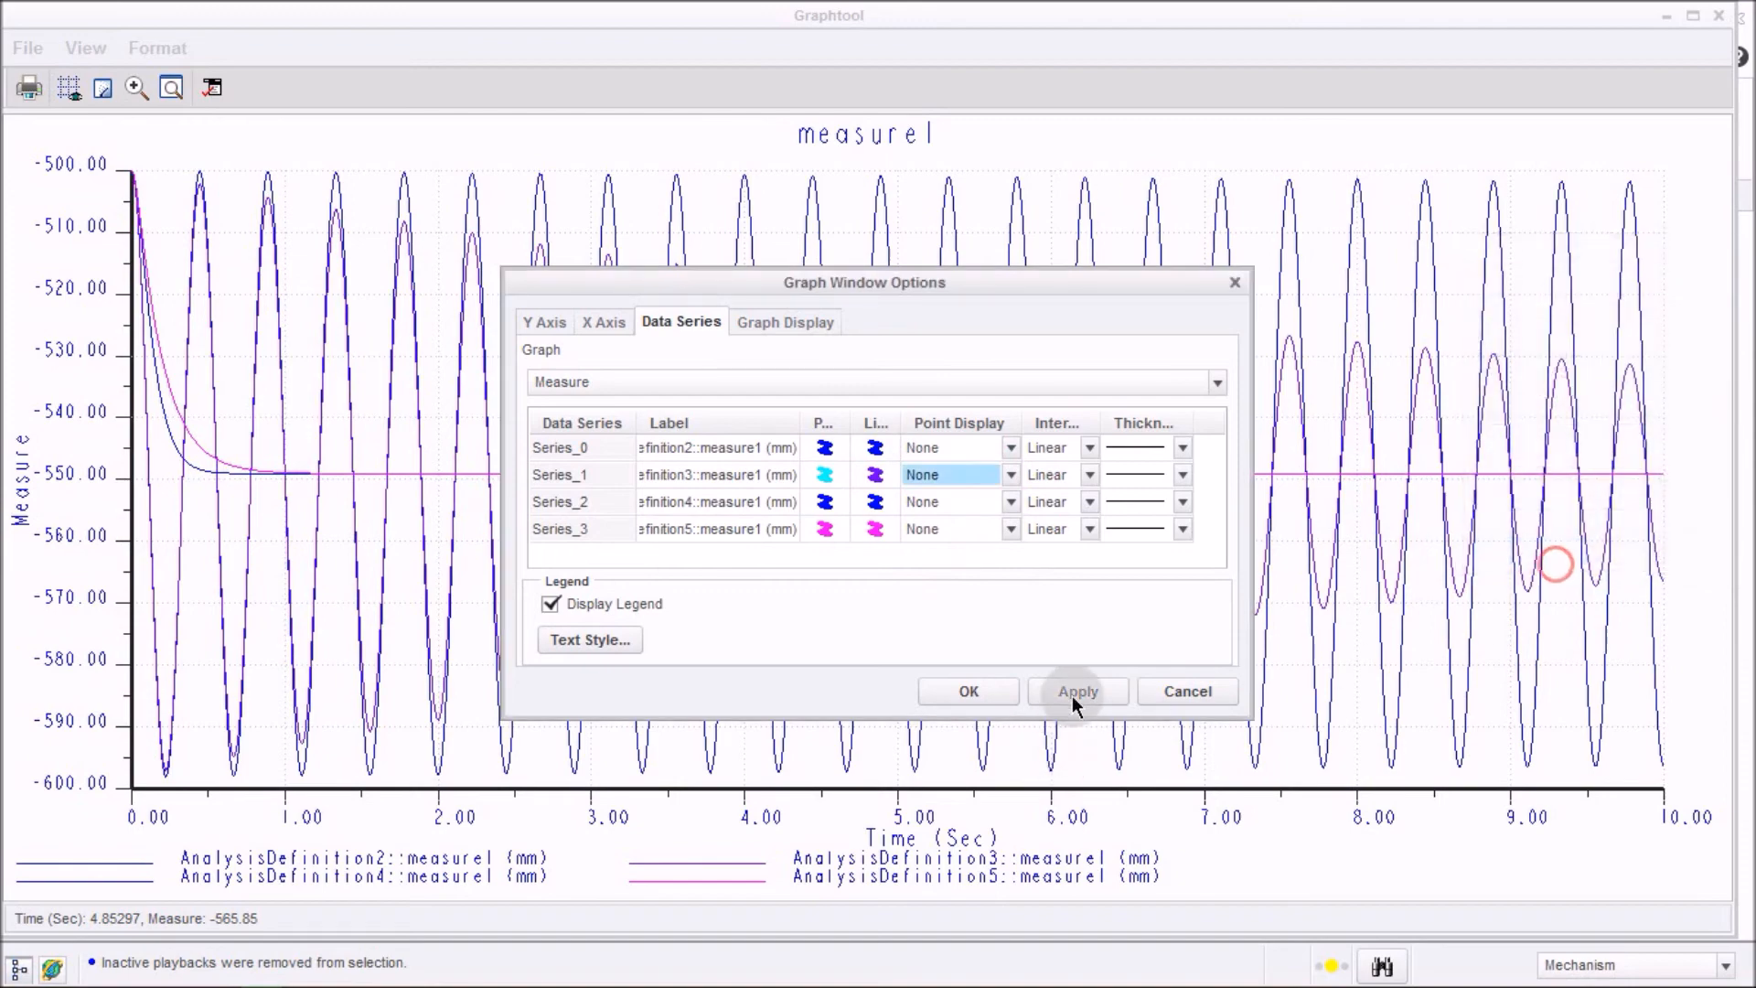
click(1001, 691)
Inspect the four overlaid displacement curves on the graph, then close the graph window.
click(1004, 131)
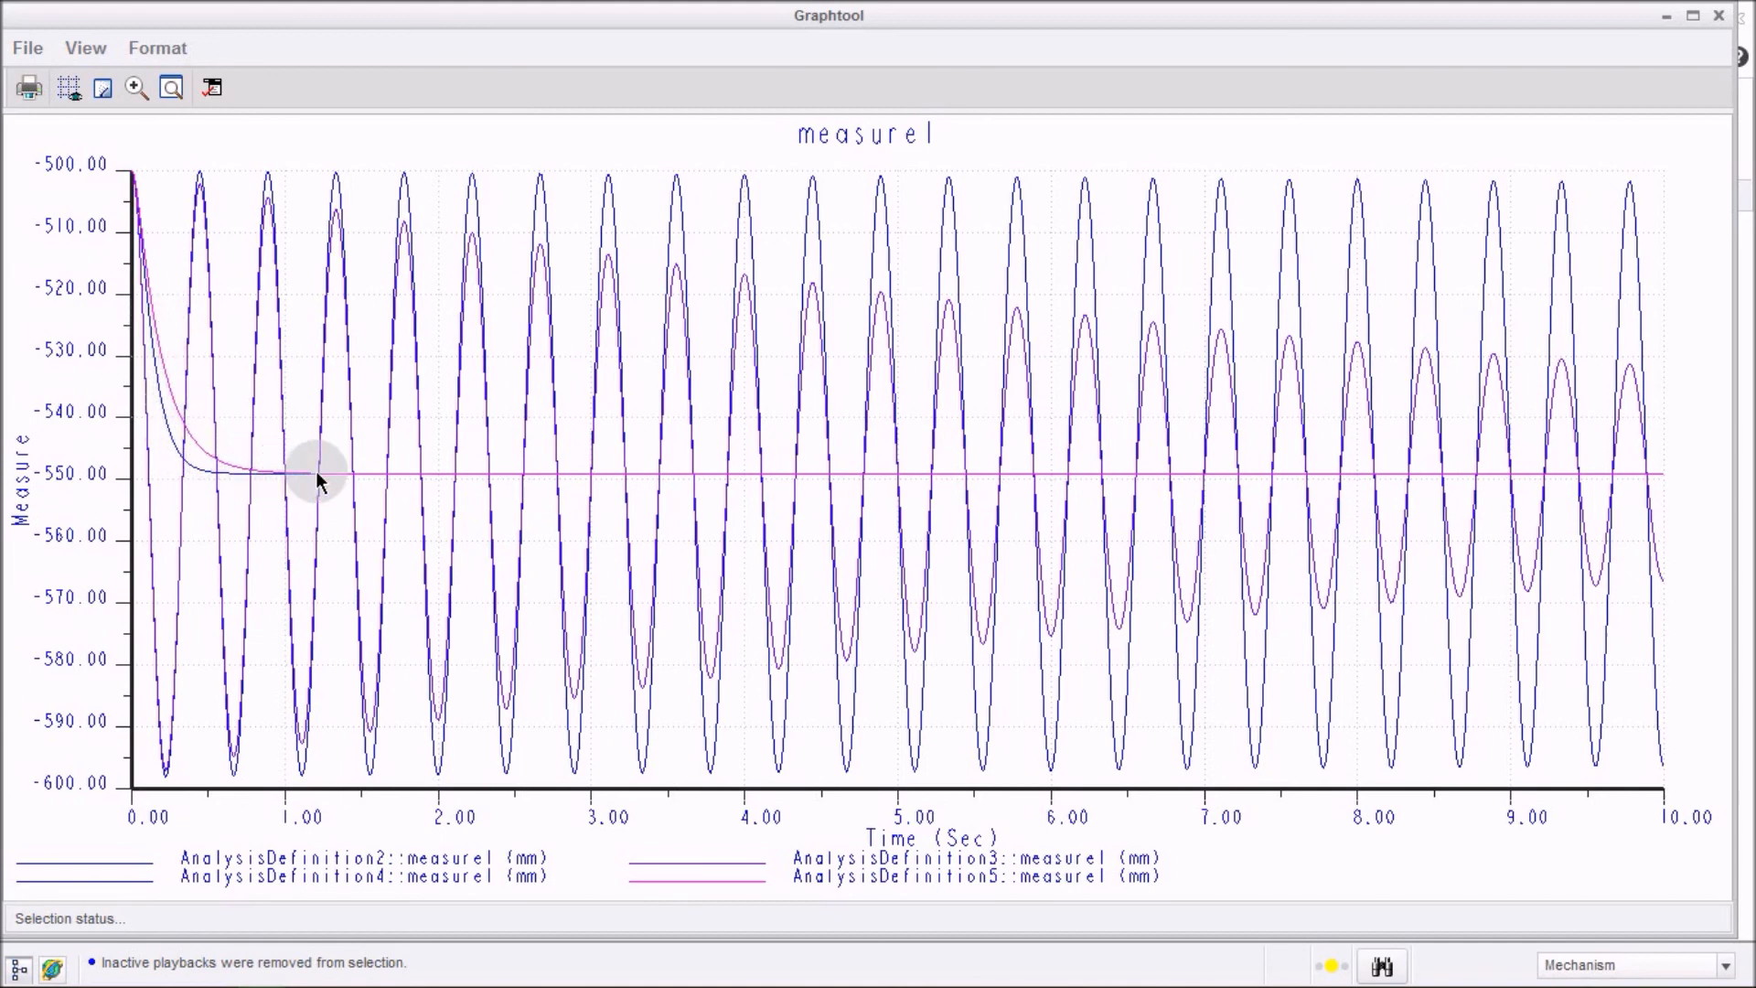
click(1082, 656)
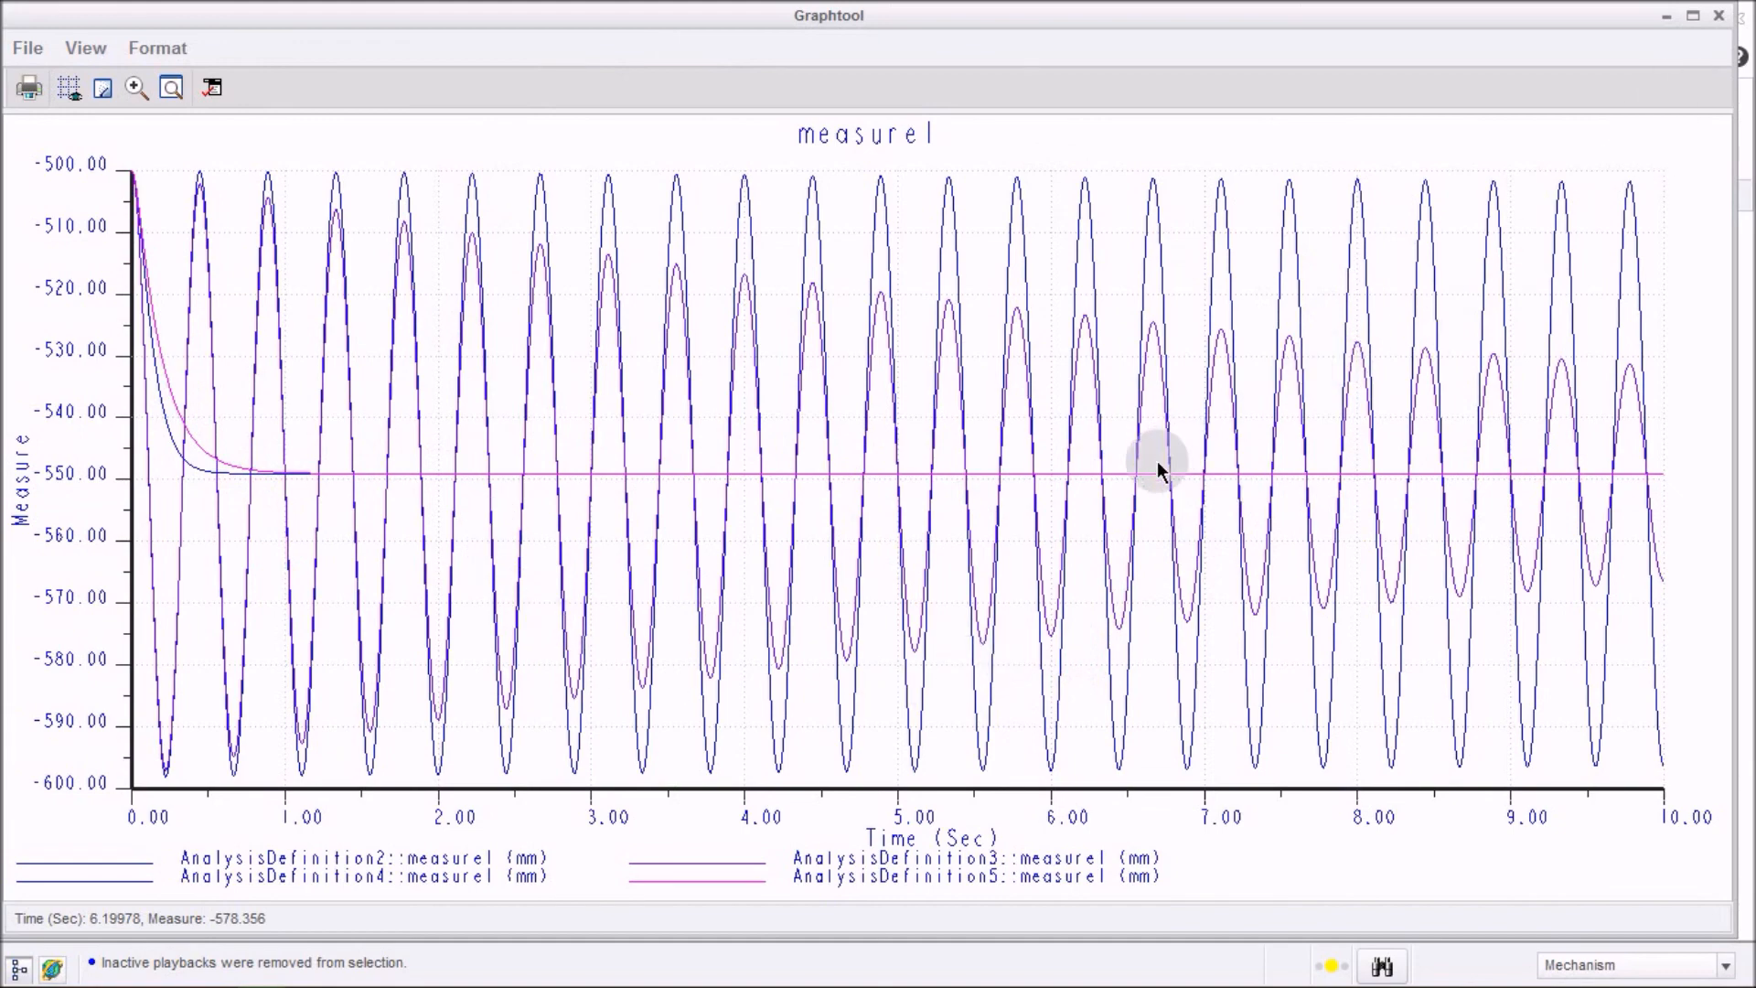
click(1718, 17)
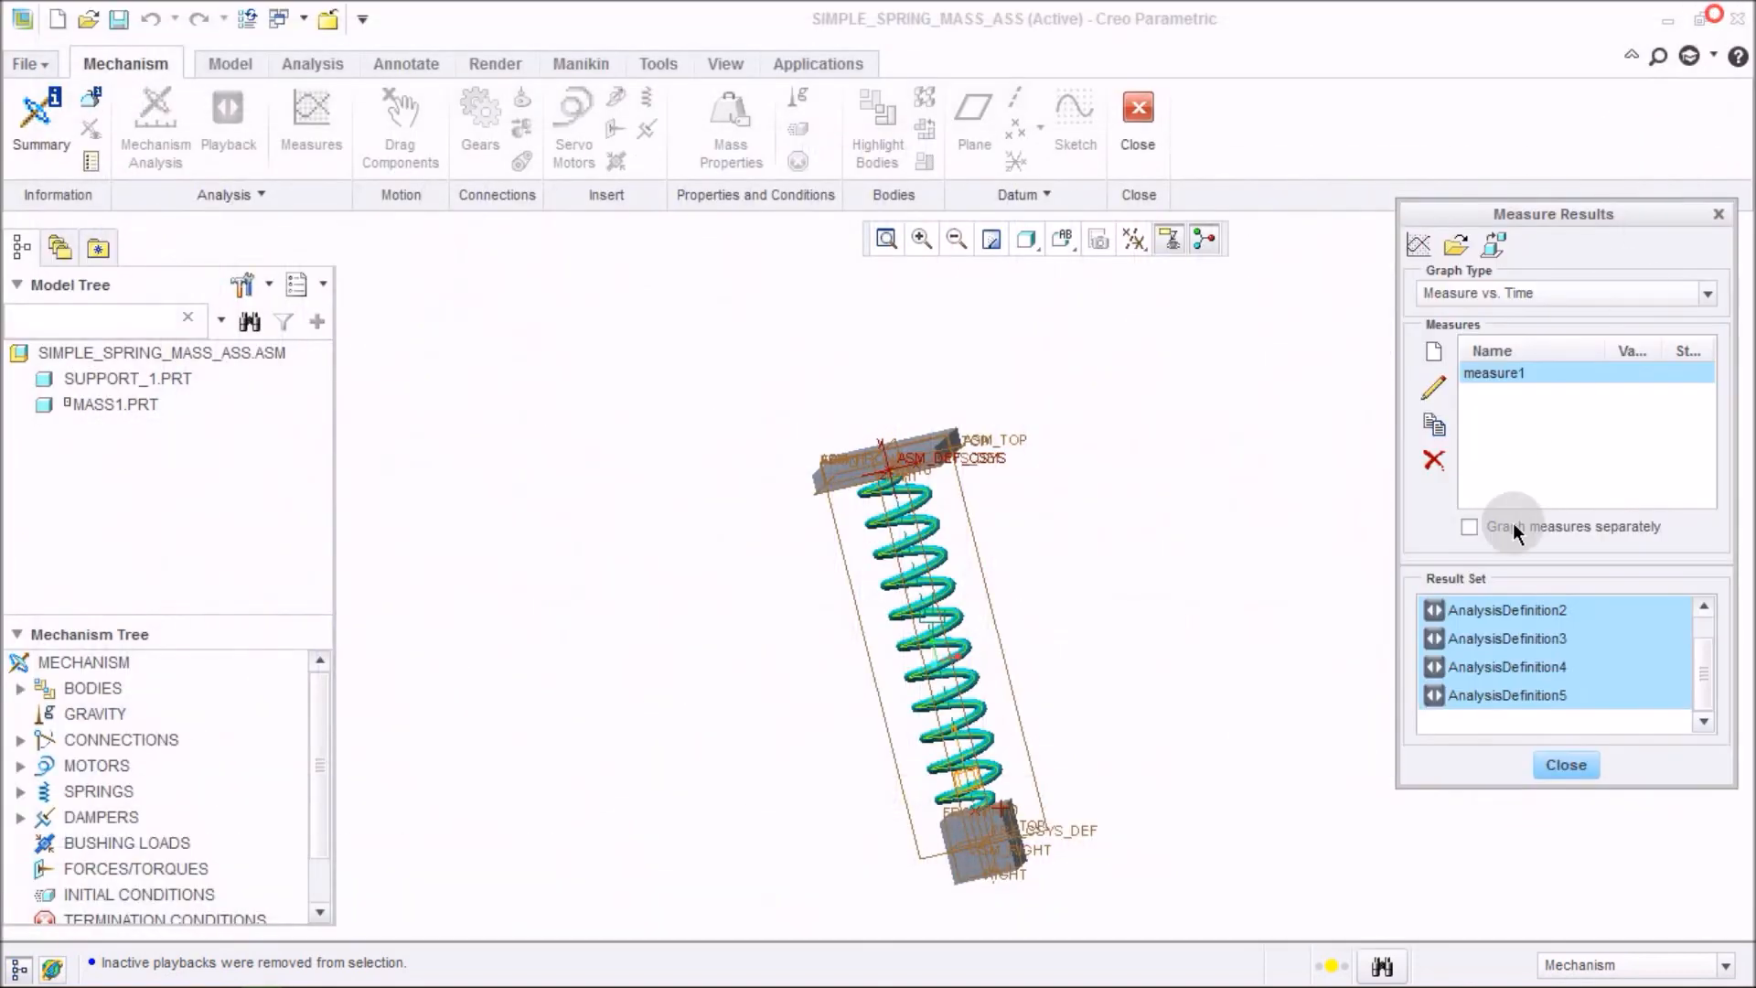
Close the Measure Results dialog and reorient the spring-mass assembly into a horizontal side view.
click(1573, 765)
click(1260, 490)
key(ctrl+d)
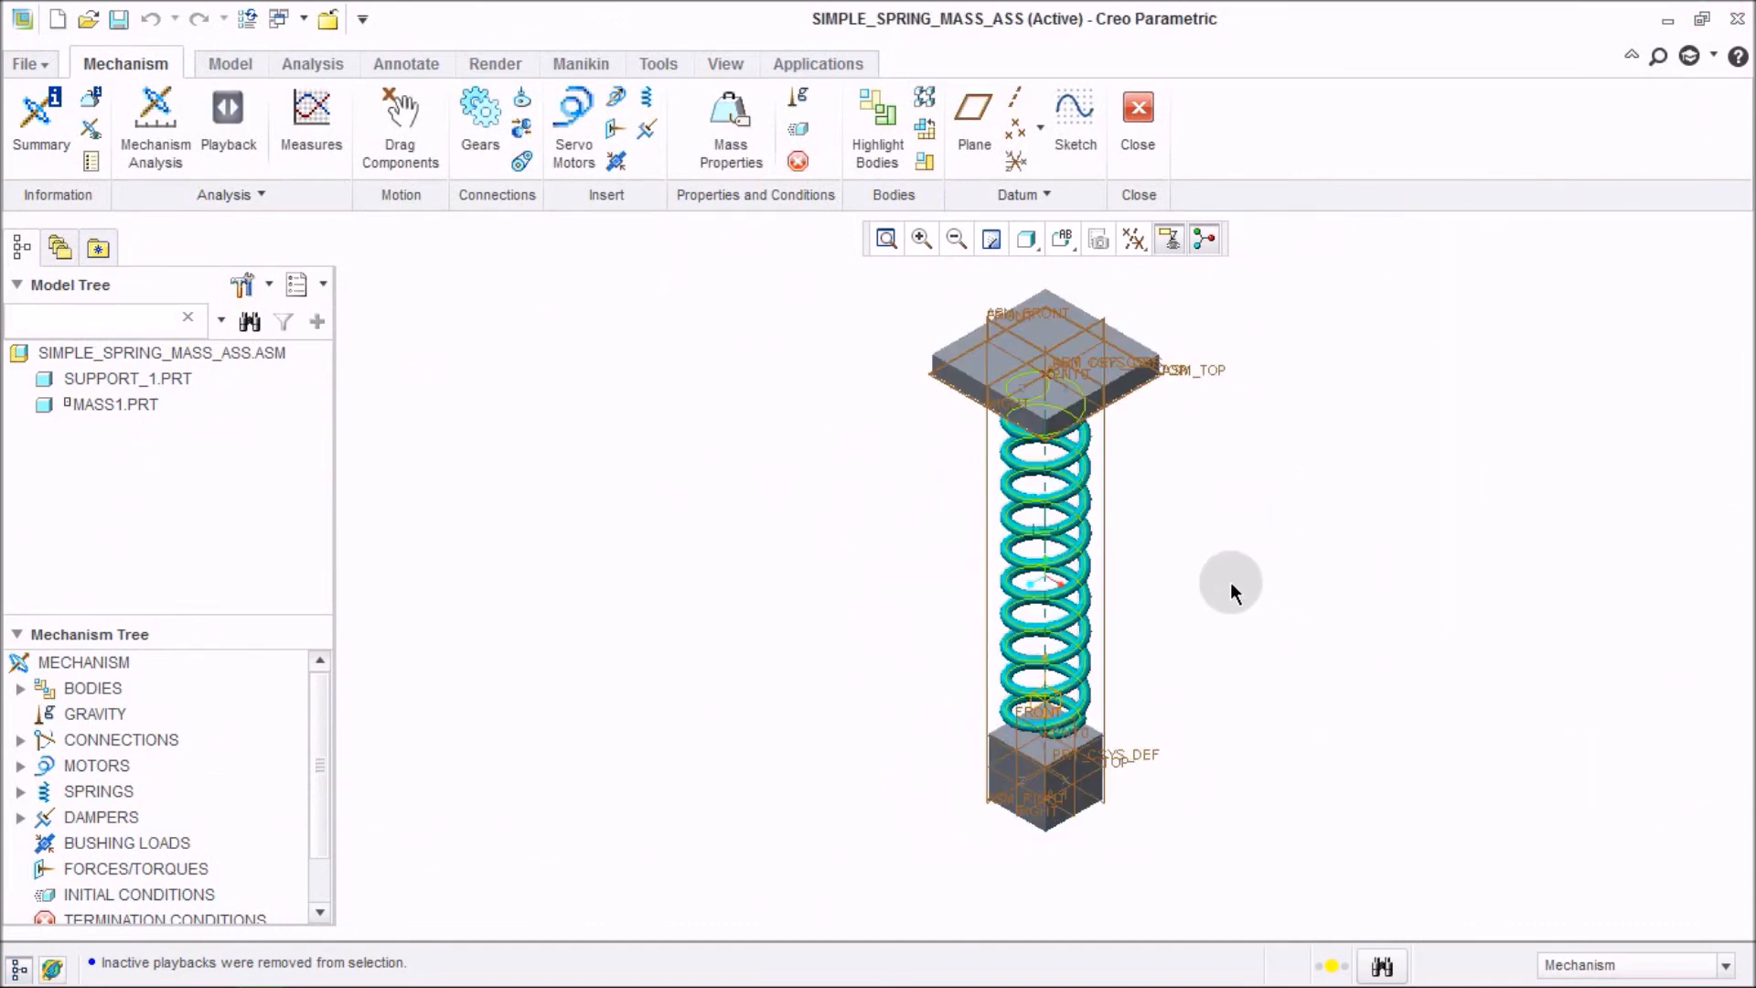
right_click(156, 350)
click(186, 377)
click(775, 537)
middle_drag(832, 564, 862, 445)
mouse_move(1171, 389)
middle_down()
mouse_move(1213, 419)
mouse_move(1215, 463)
mouse_move(1177, 509)
mouse_move(1133, 430)
mouse_move(1109, 445)
mouse_move(1061, 427)
mouse_move(1169, 404)
middle_up()
click(1182, 361)
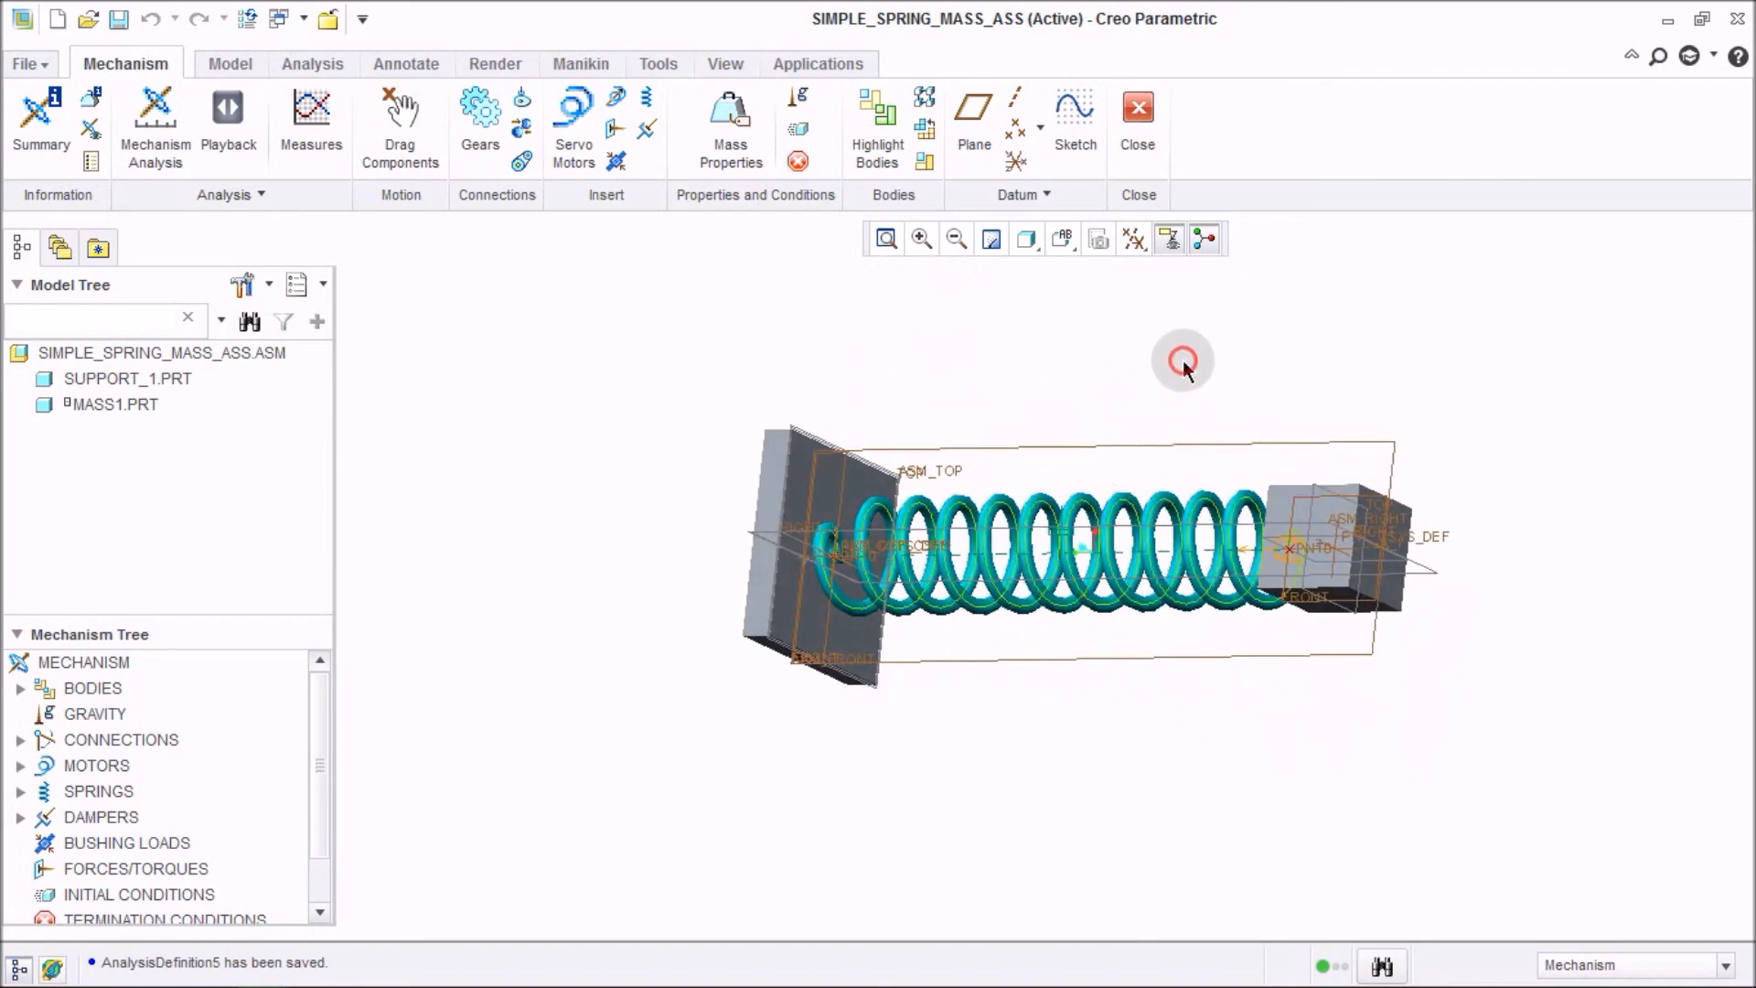